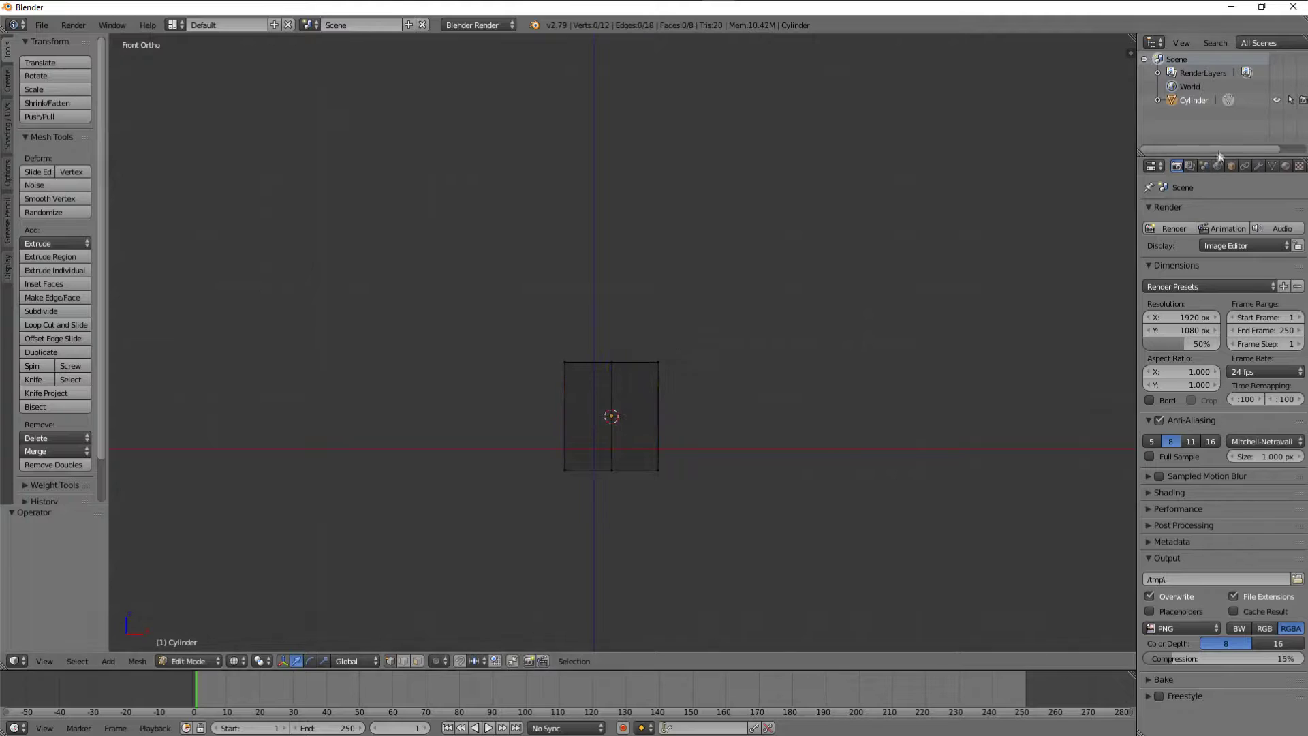
# Select the whole cylinder mesh and add a Mirror modifier.
pyautogui.click(1258, 166)
pyautogui.press('a')
pyautogui.click(1223, 212)
pyautogui.click(1002, 335)
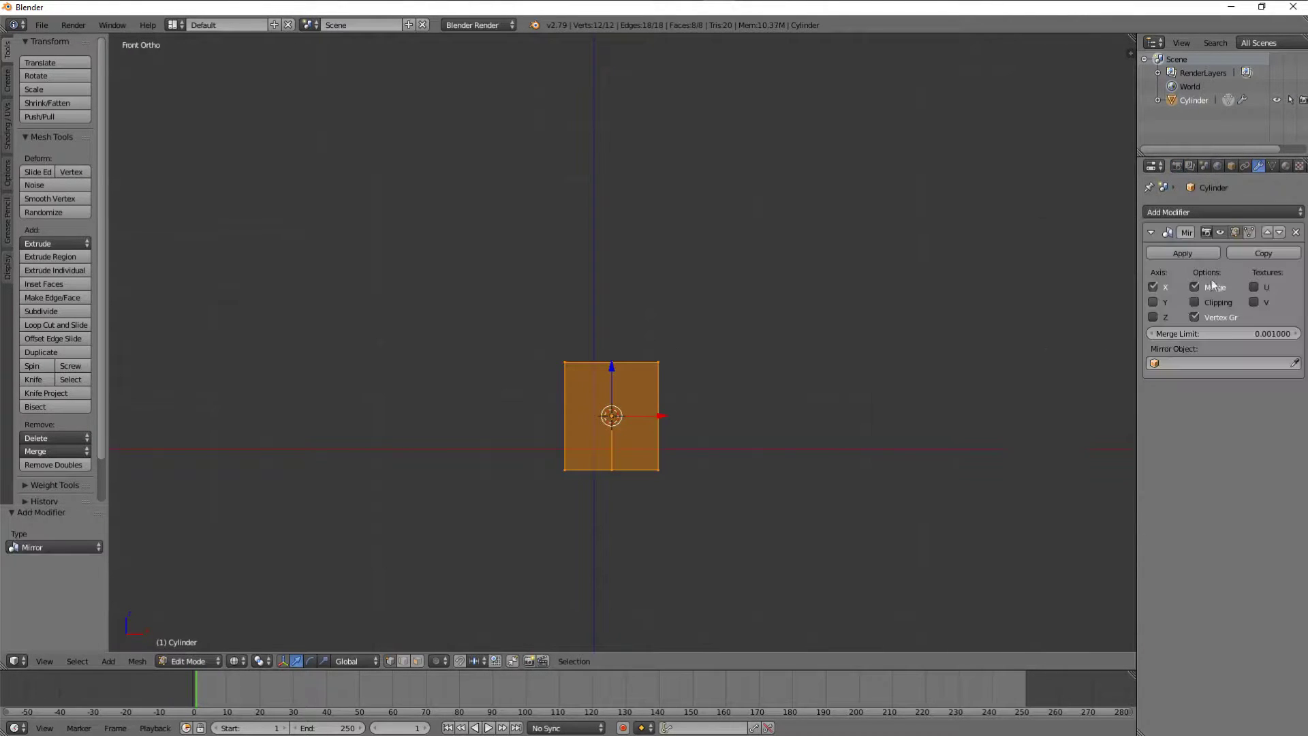
# Adjust the Mirror modifier's axis settings, testing and undoing trial changes.
pyautogui.press('Tab')
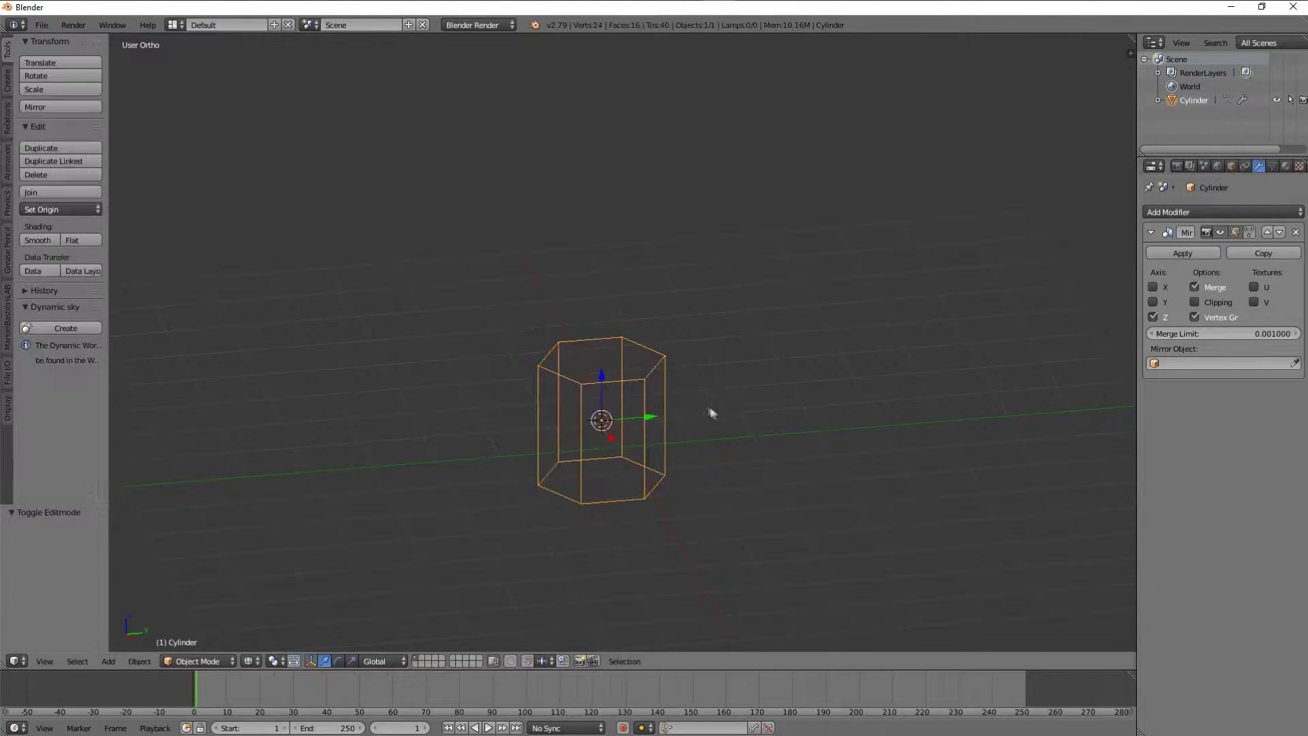
pyautogui.press('Tab')
pyautogui.click(1153, 302)
pyautogui.press('Tab')
pyautogui.press('Tab')
pyautogui.hotkey('ctrl', 'z')
pyautogui.hotkey('ctrl', 'z')
pyautogui.hotkey('ctrl', 'shift', 'z')
pyautogui.hotkey('ctrl', 'z')
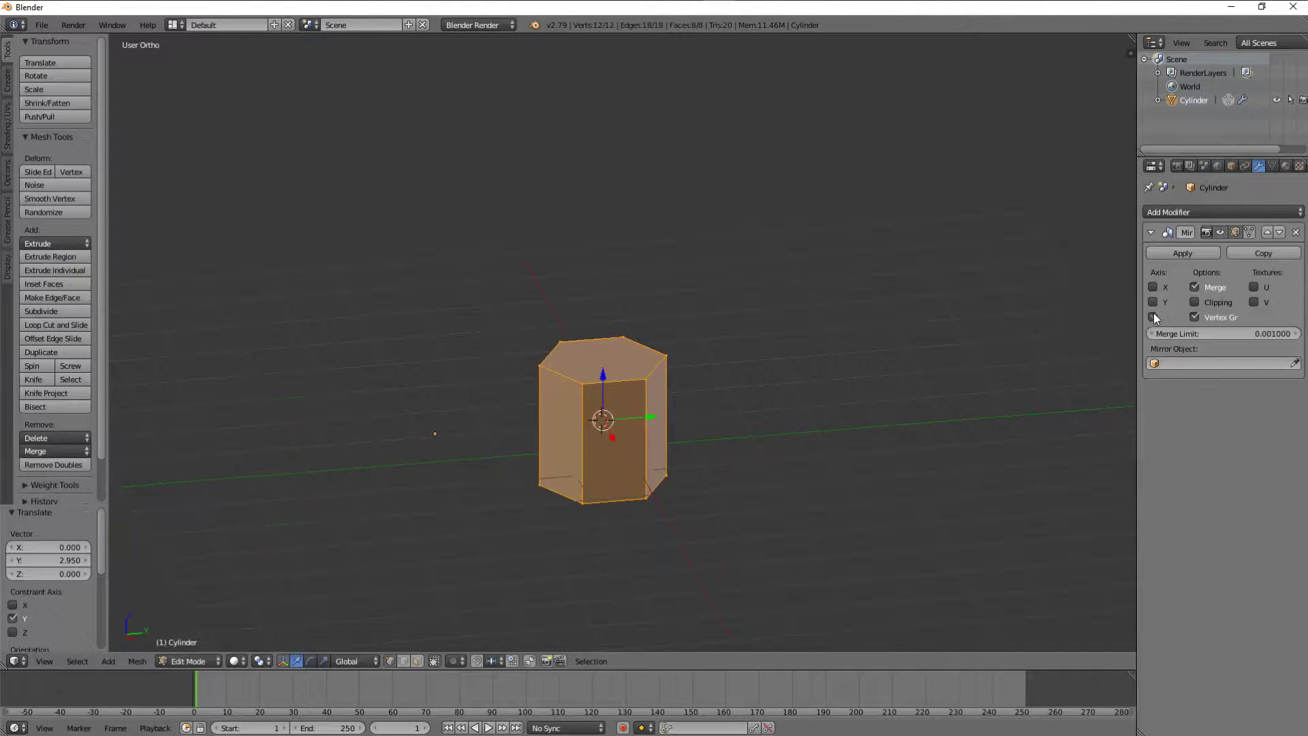
pyautogui.click(1295, 232)
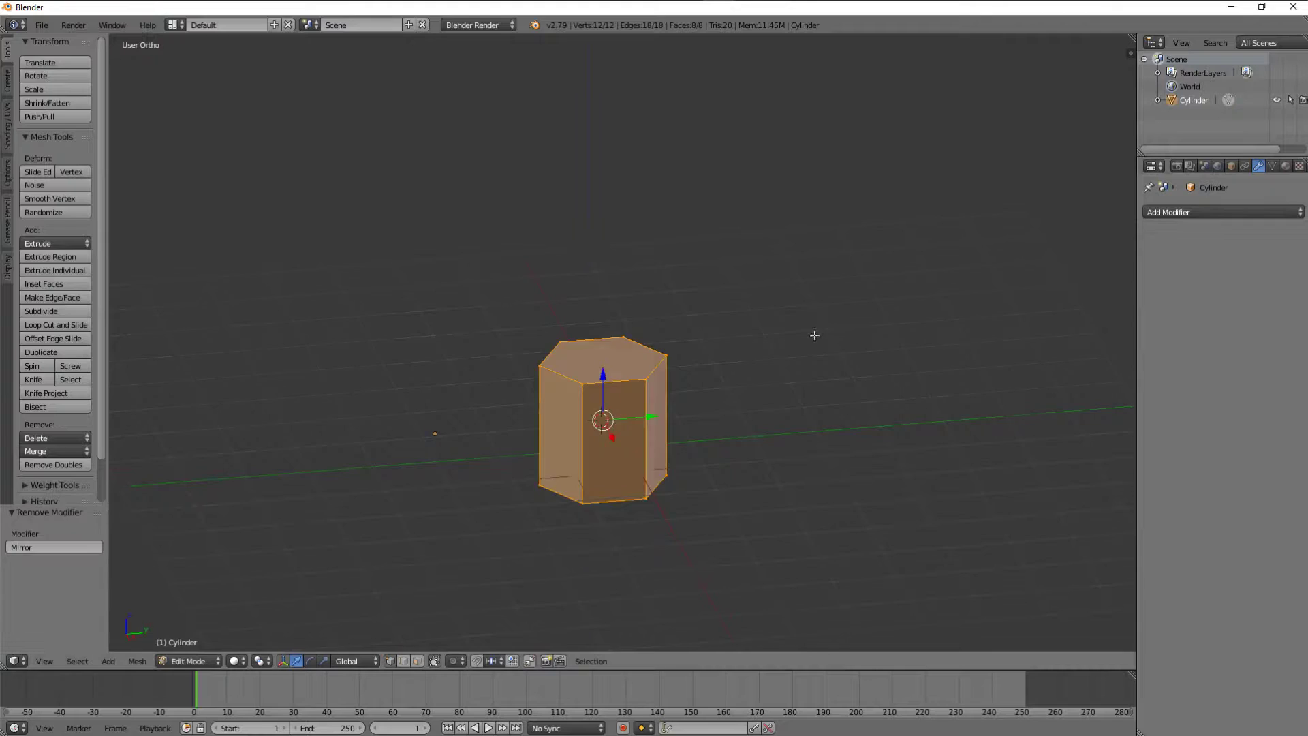
# Restore the Mirror on Z and check the mirrored cylinder from the front.
pyautogui.press('KP_1')
pyautogui.hotkey('ctrl', 'z')
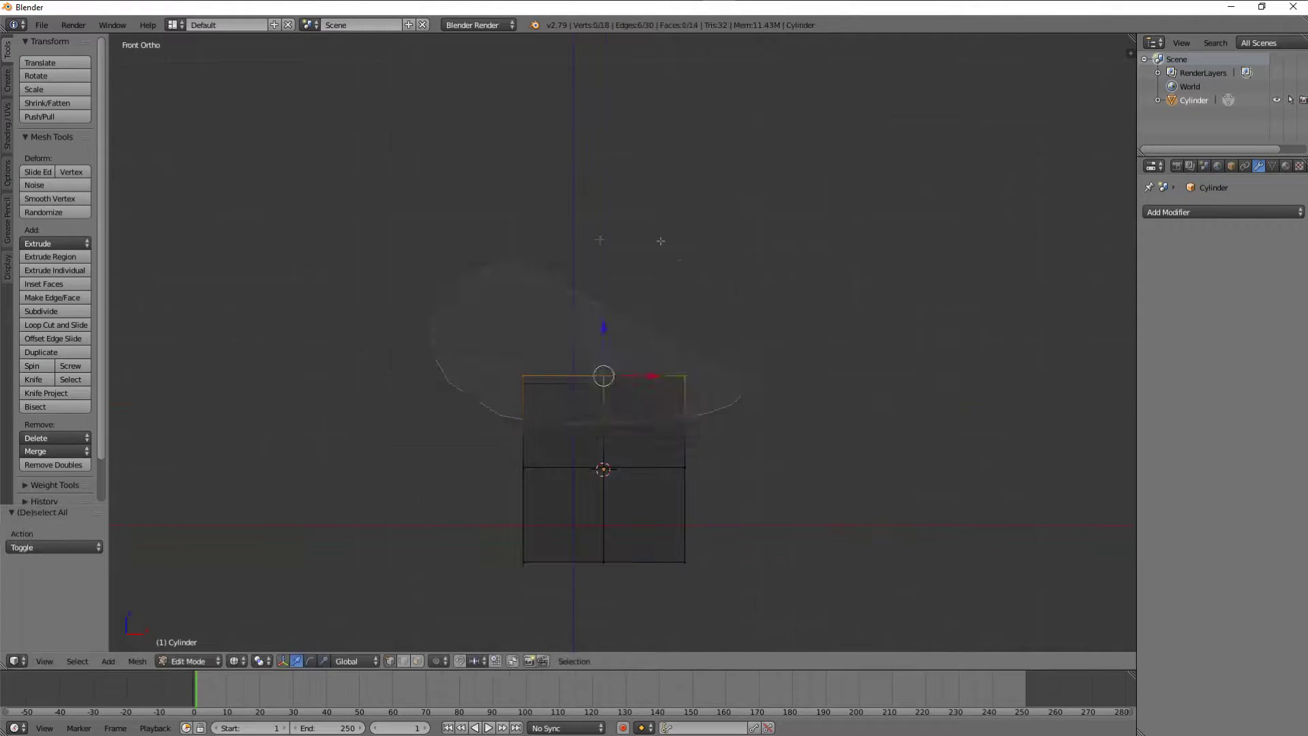
pyautogui.hotkey('ctrl', 'z')
pyautogui.hotkey('ctrl', 'z')
pyautogui.moveTo(1039, 345); pyautogui.dragTo(712, 440, button='middle')
pyautogui.press('KP_1')
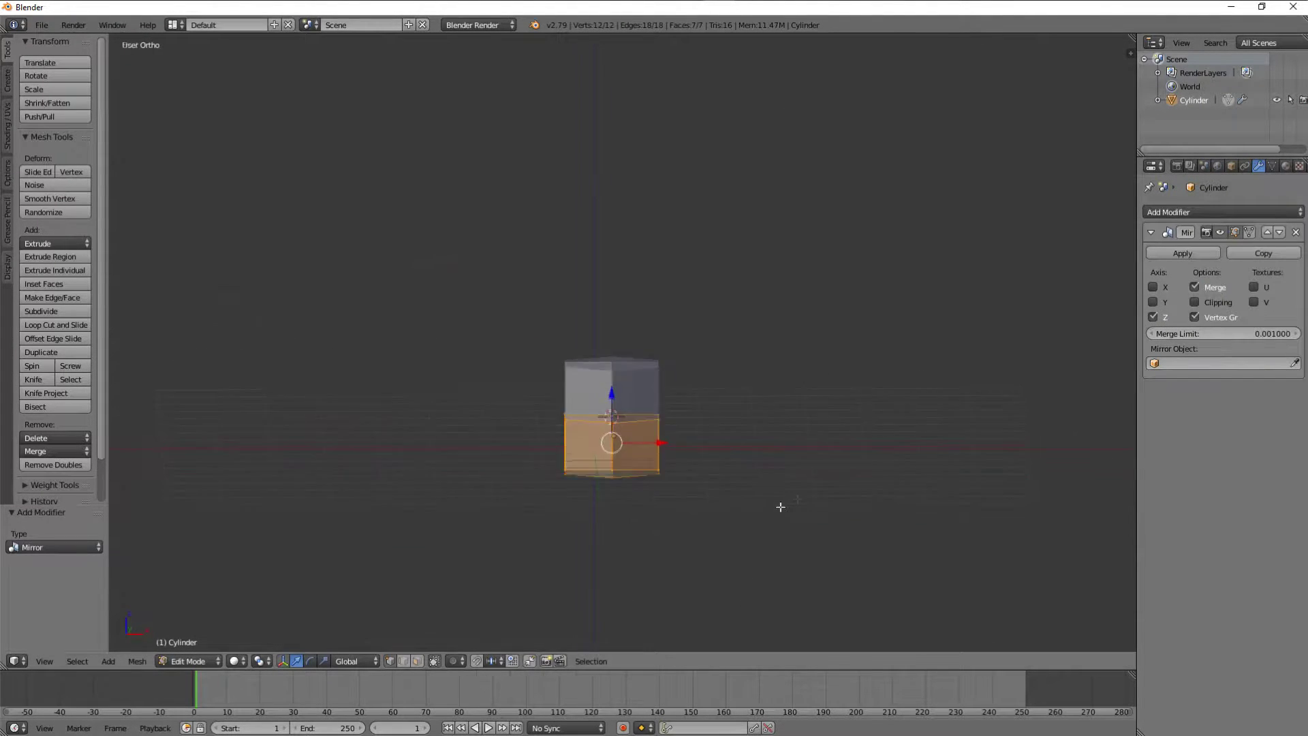
# Clear the mesh selection and select the cylinder's top face.
pyautogui.press('Tab')
pyautogui.press('Tab')
pyautogui.press('a')
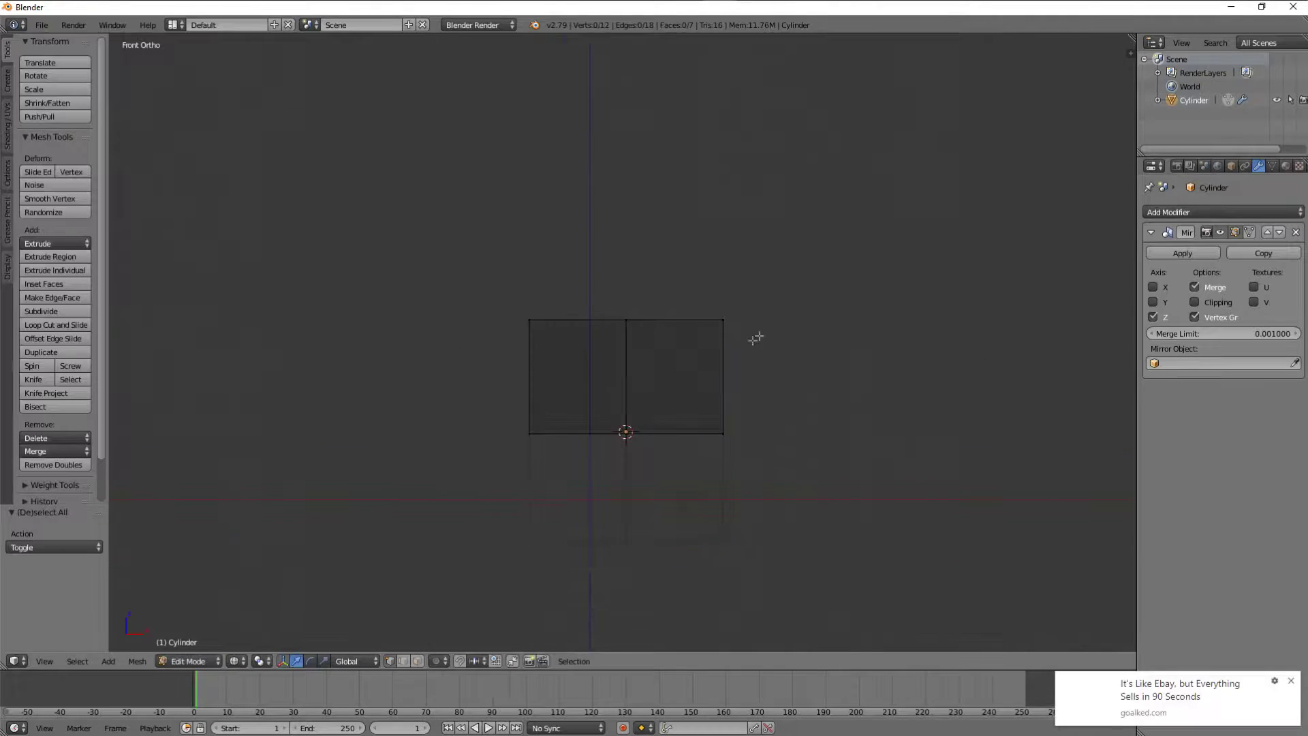
pyautogui.press('a')
pyautogui.press('a')
pyautogui.rightClick(752, 338)
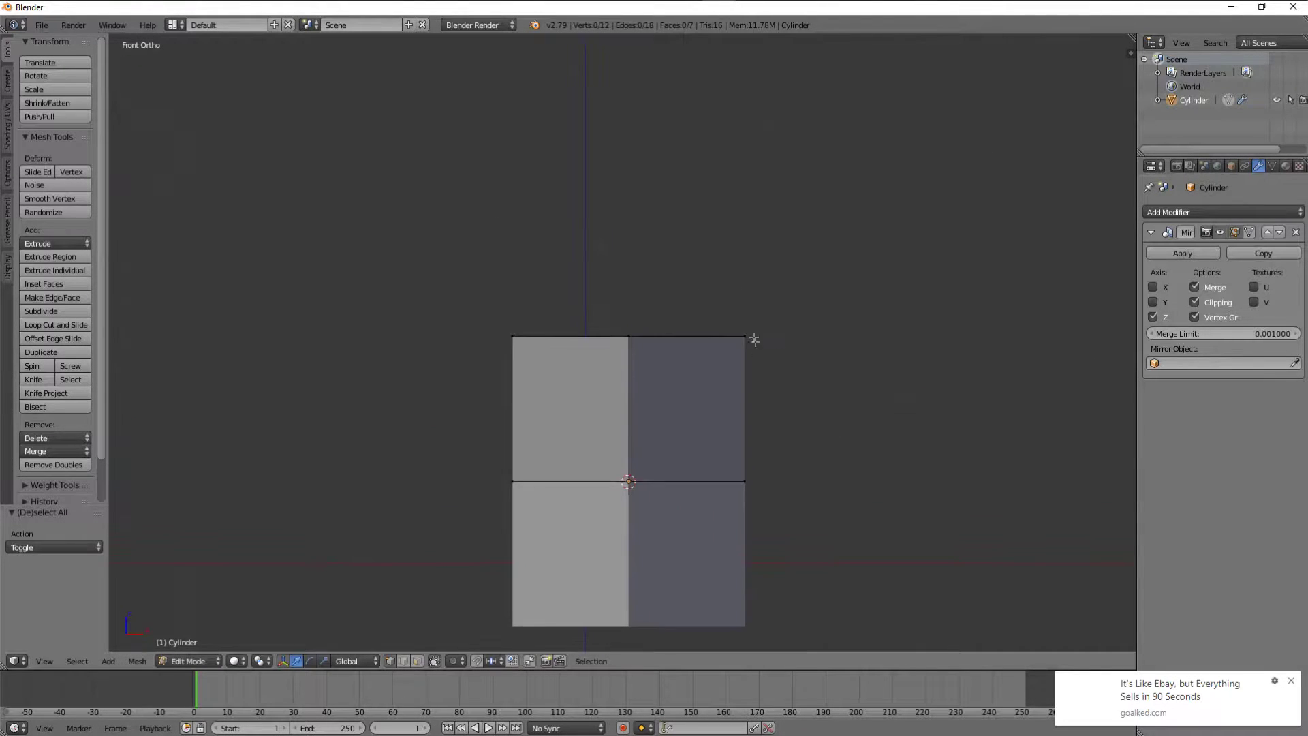
# Extrude the top face upward twice along Z to start the limb.
pyautogui.press('g')
pyautogui.press('z')
pyautogui.click(655, 182)
pyautogui.press('g')
pyautogui.press('z')
pyautogui.click(642, 252)
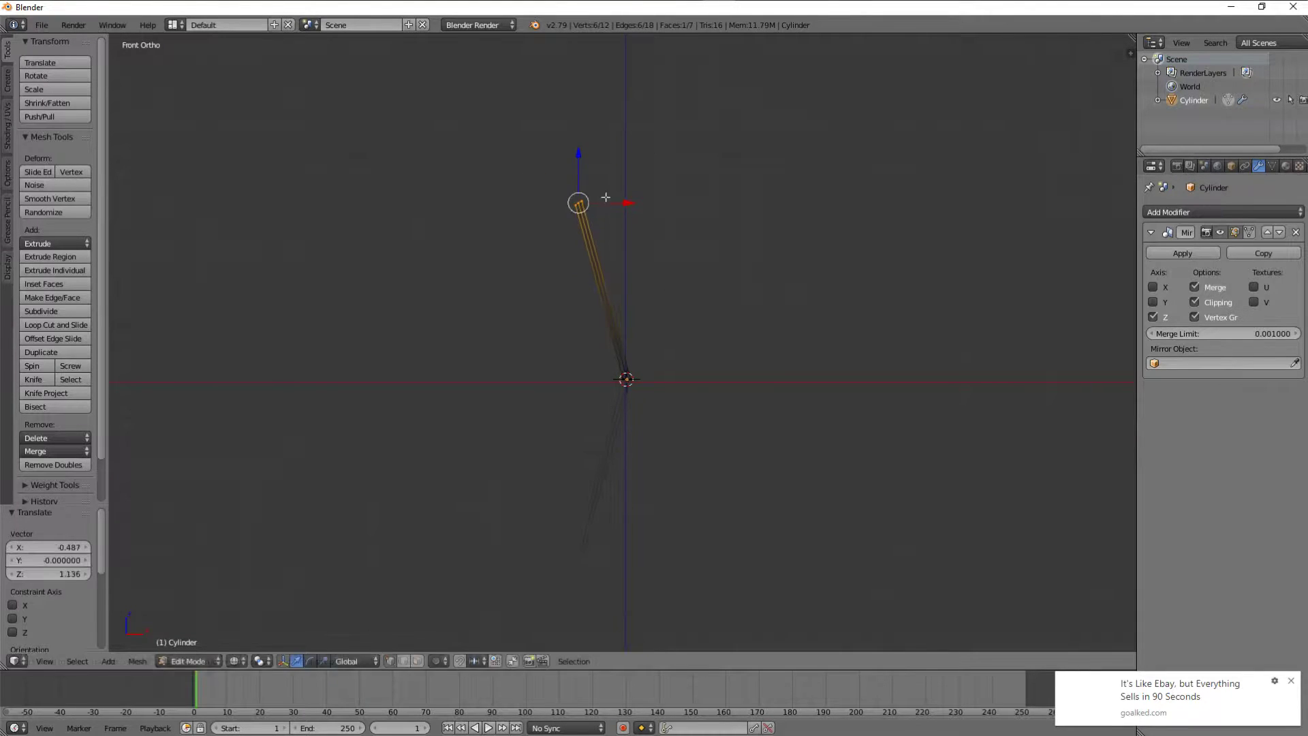
# Tilt the limb's upper end and scale the limb section to bend it.
pyautogui.click(636, 270)
pyautogui.rightClick(623, 292)
pyautogui.keyDown('shift'); pyautogui.moveTo(624, 293); pyautogui.dragTo(674, 284, button='middle'); pyautogui.keyUp('shift')
pyautogui.click(643, 200)
pyautogui.press('a')
pyautogui.scroll(-5, 654, 238)
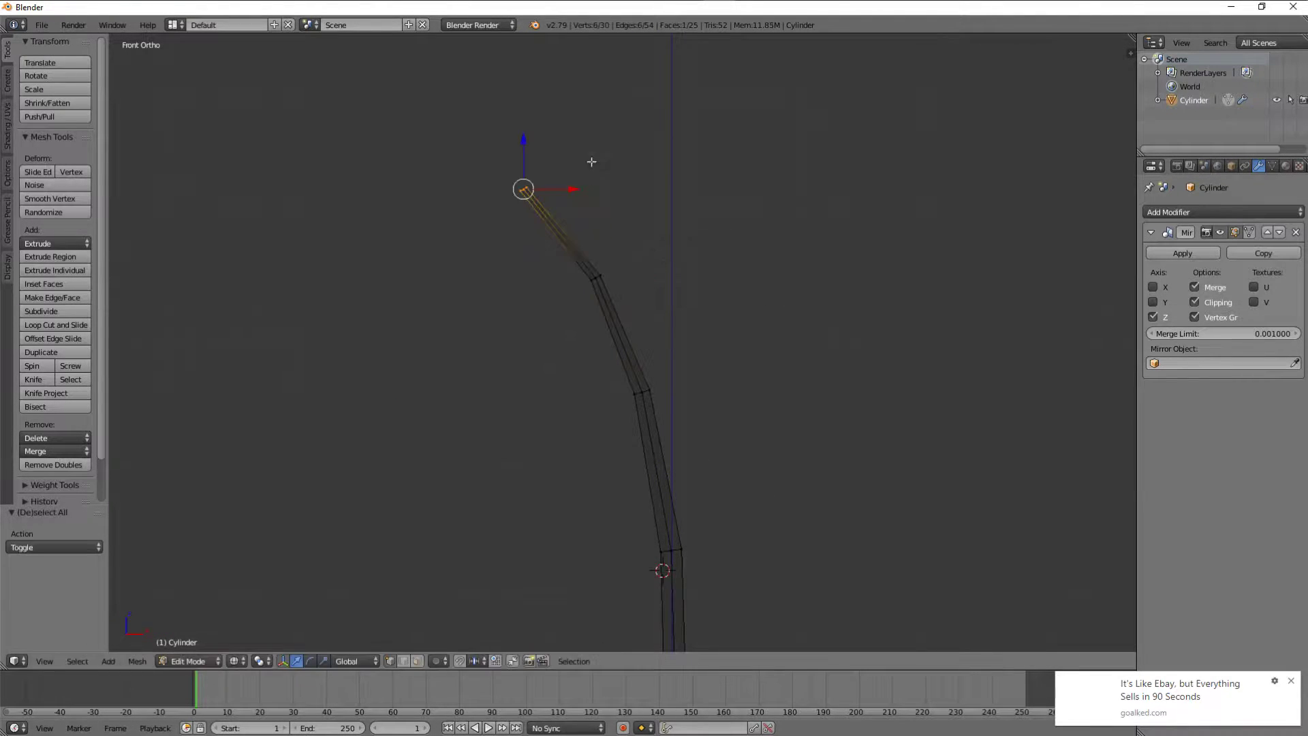
pyautogui.click(611, 187)
pyautogui.press('a')
pyautogui.scroll(2, 676, 262)
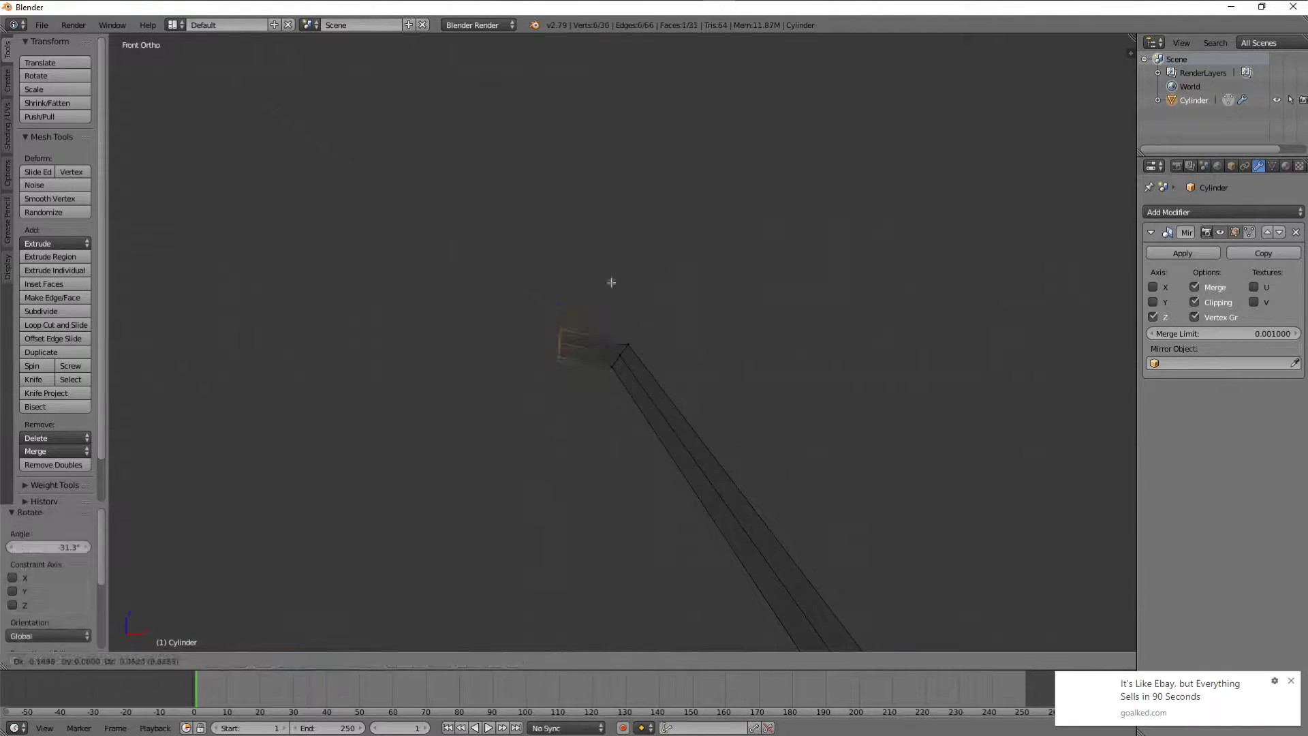
# Extrude the limb end into a hook, scaling and rotating the tip to curl it.
pyautogui.click(624, 341)
pyautogui.keyDown('ctrl'); pyautogui.rightClick(554, 386); pyautogui.keyUp('ctrl')
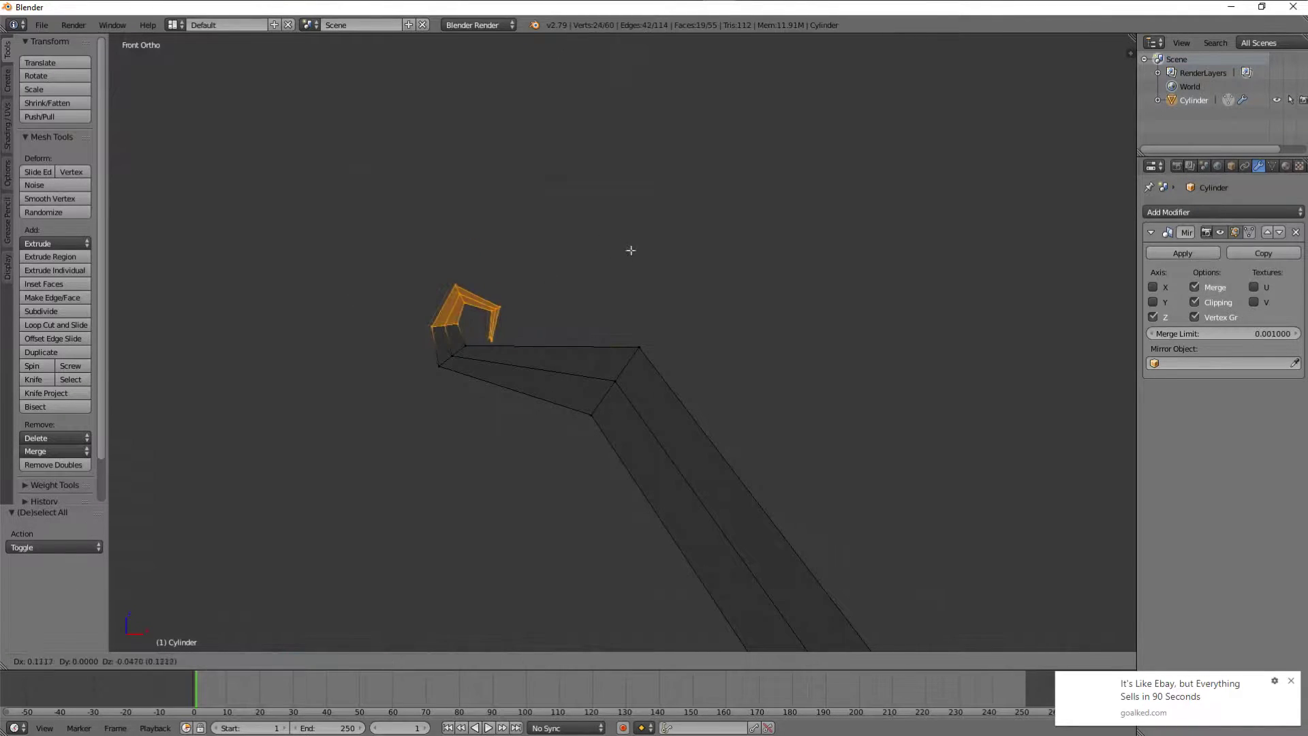
pyautogui.hotkey('ctrl', 'z')
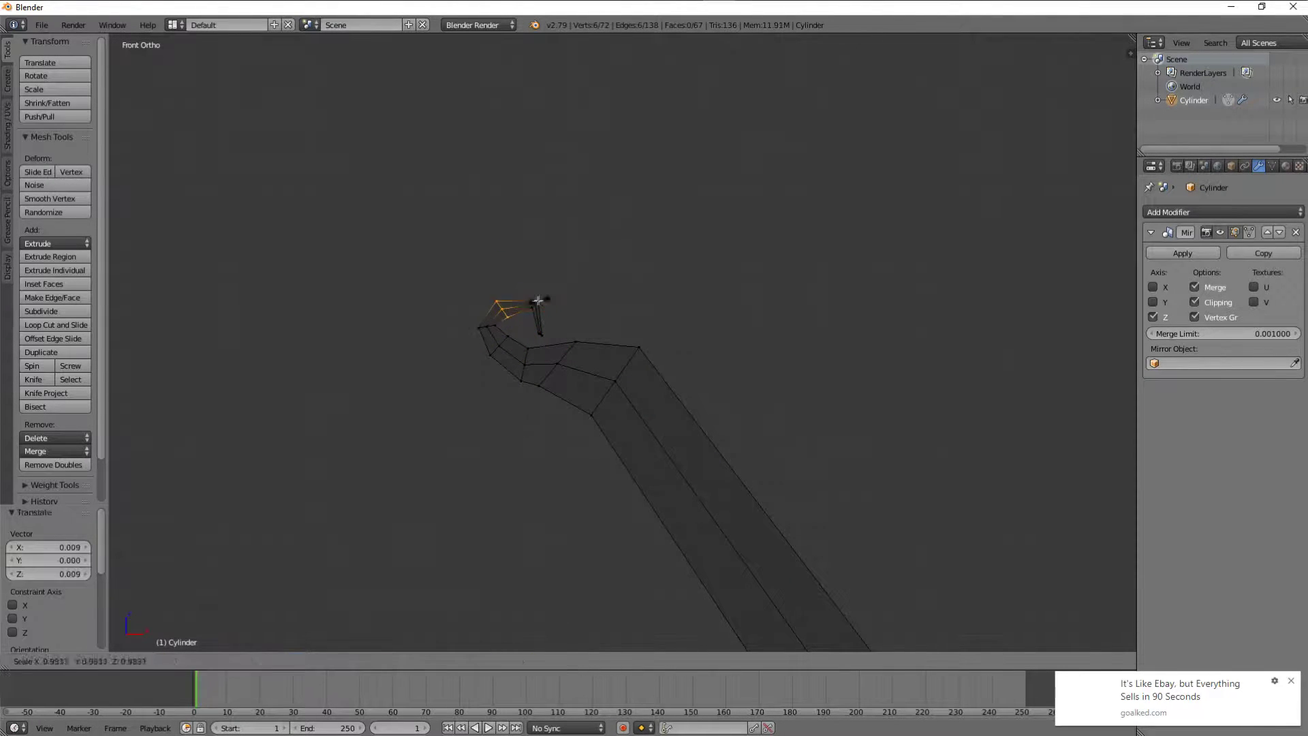
pyautogui.click(538, 300)
pyautogui.scroll(3, 538, 301)
pyautogui.press('e')
pyautogui.click(601, 304)
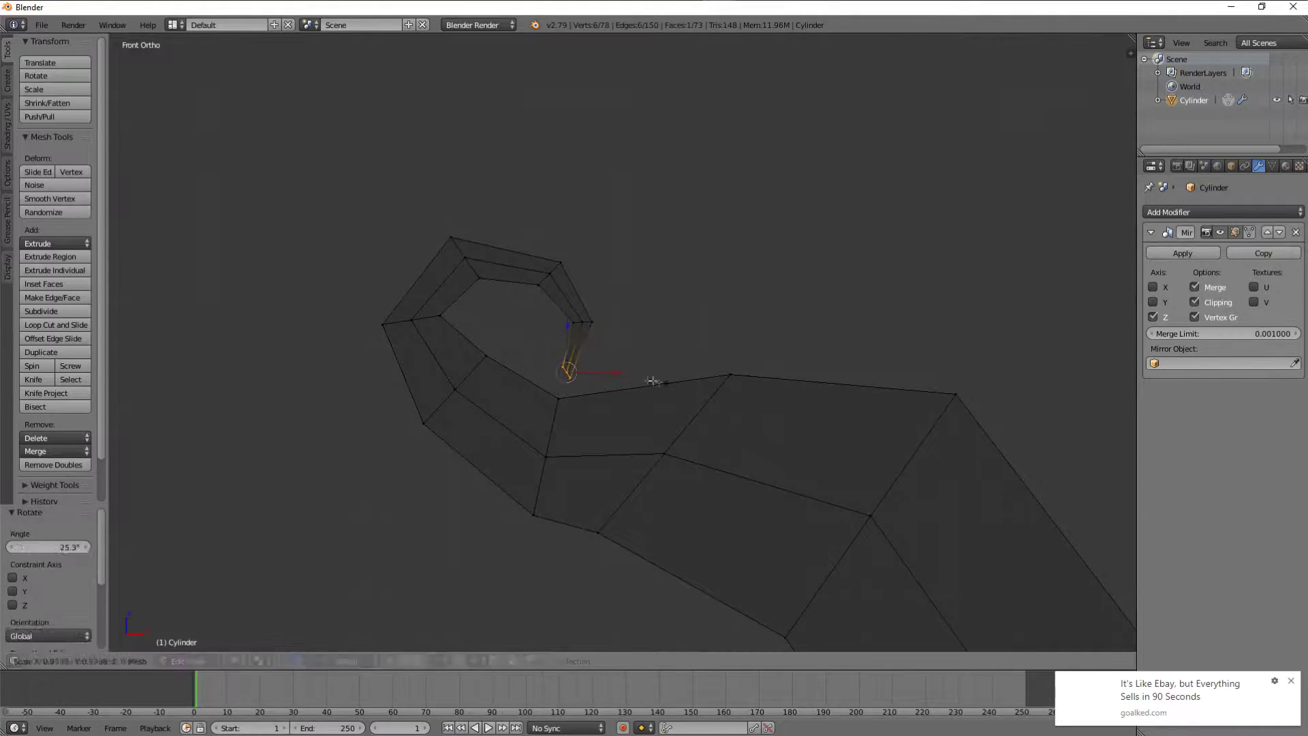
pyautogui.hotkey('ctrl', 'z')
pyautogui.hotkey('ctrl', 'z')
pyautogui.hotkey('ctrl', 'z')
# Select the curled hook and test a rotation, then view the limb in Object Mode.
pyautogui.keyDown('ctrl'); pyautogui.moveTo(637, 306); pyautogui.dragTo(563, 381); pyautogui.keyUp('ctrl')
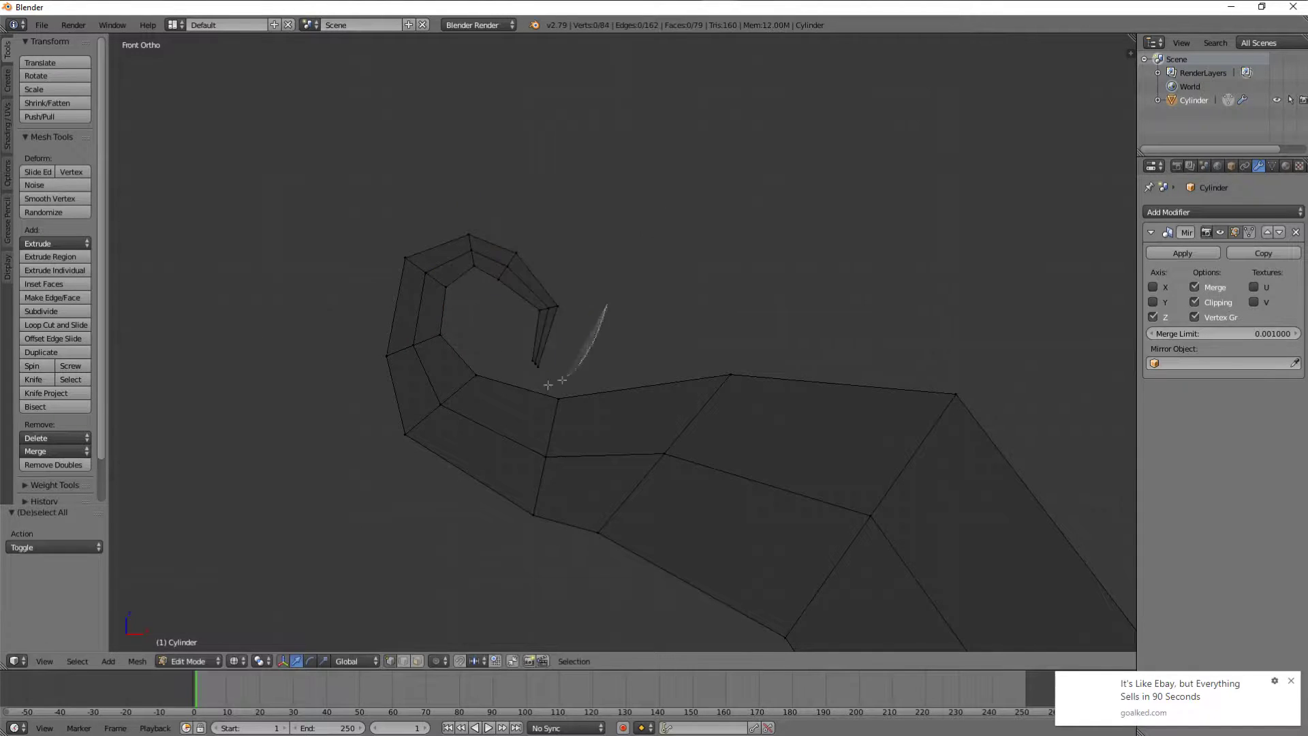
pyautogui.keyDown('ctrl'); pyautogui.moveTo(357, 356); pyautogui.dragTo(628, 268); pyautogui.keyUp('ctrl')
pyautogui.scroll(-4, 627, 269)
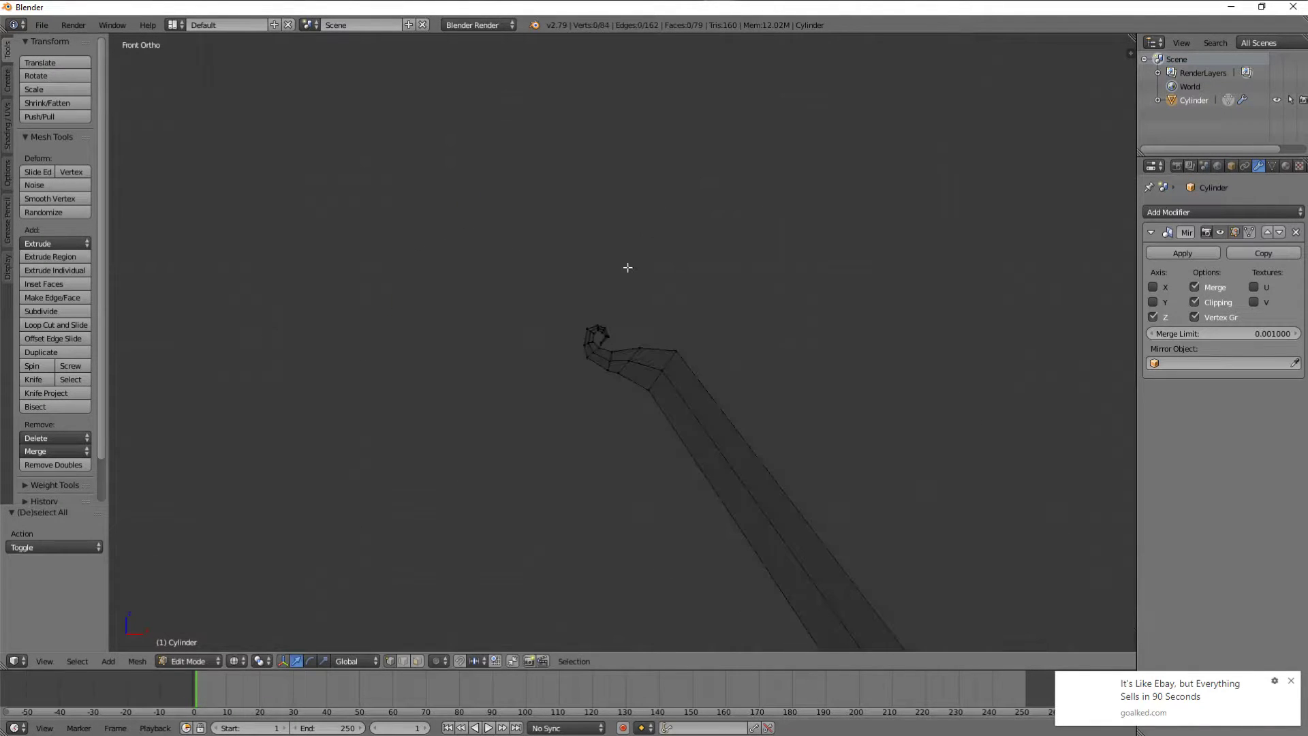
pyautogui.scroll(4, 628, 268)
pyautogui.press('r')
pyautogui.press('Escape')
pyautogui.press('a')
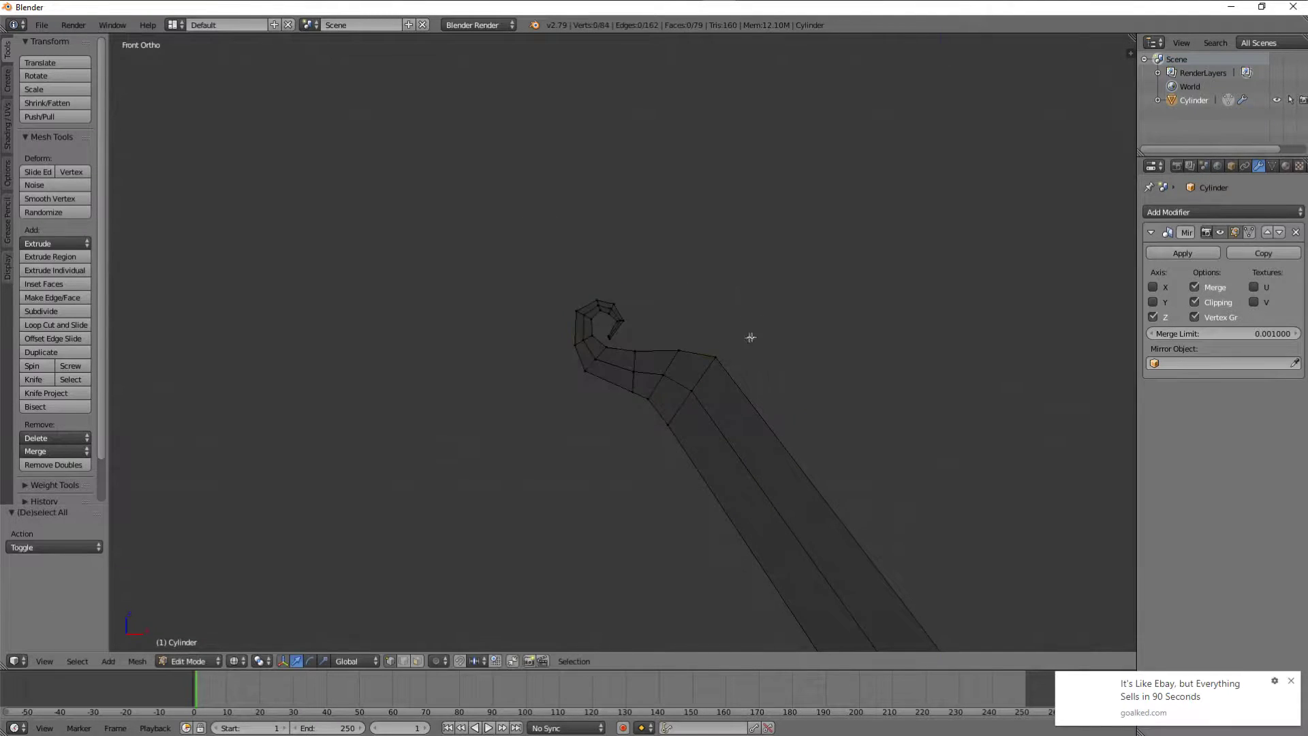
pyautogui.press('Tab')
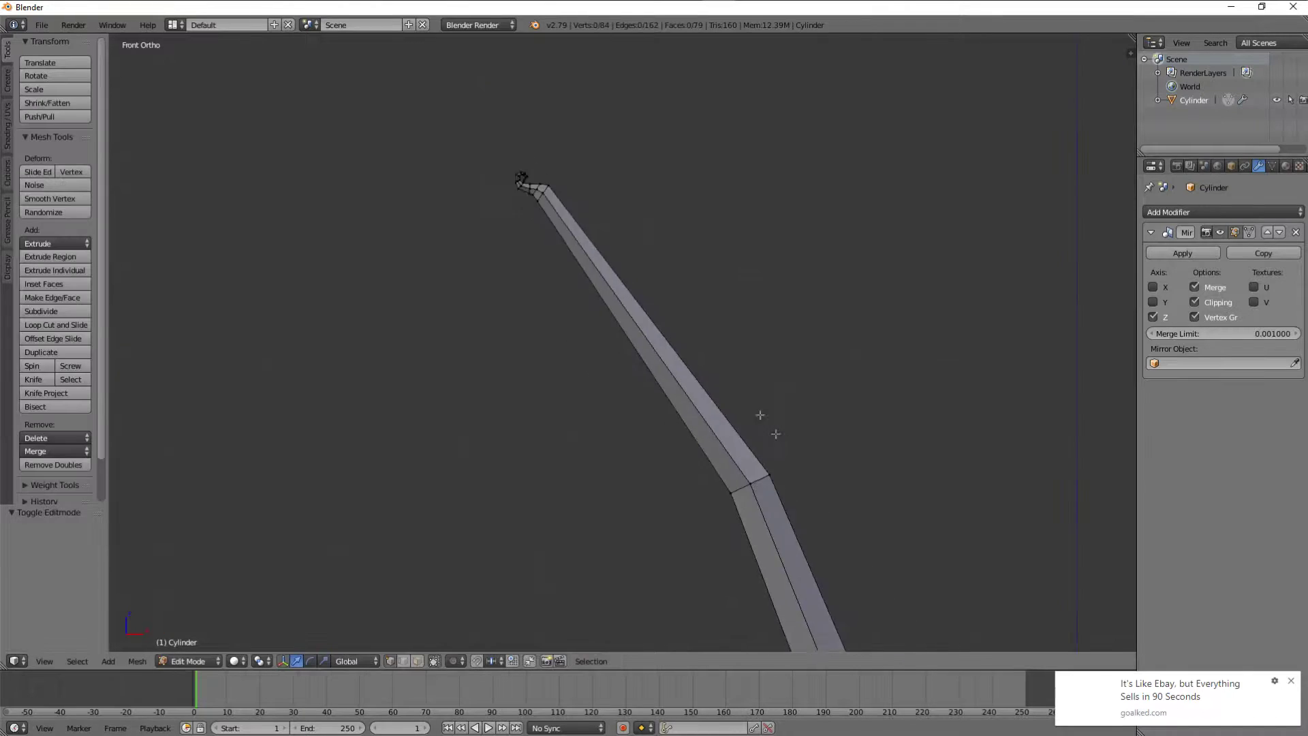
pyautogui.moveTo(697, 367); pyautogui.dragTo(919, 338, button='middle')
# Scale the whole bow down in front view.
pyautogui.press('Tab')
pyautogui.press('a')
pyautogui.press('KP_1')
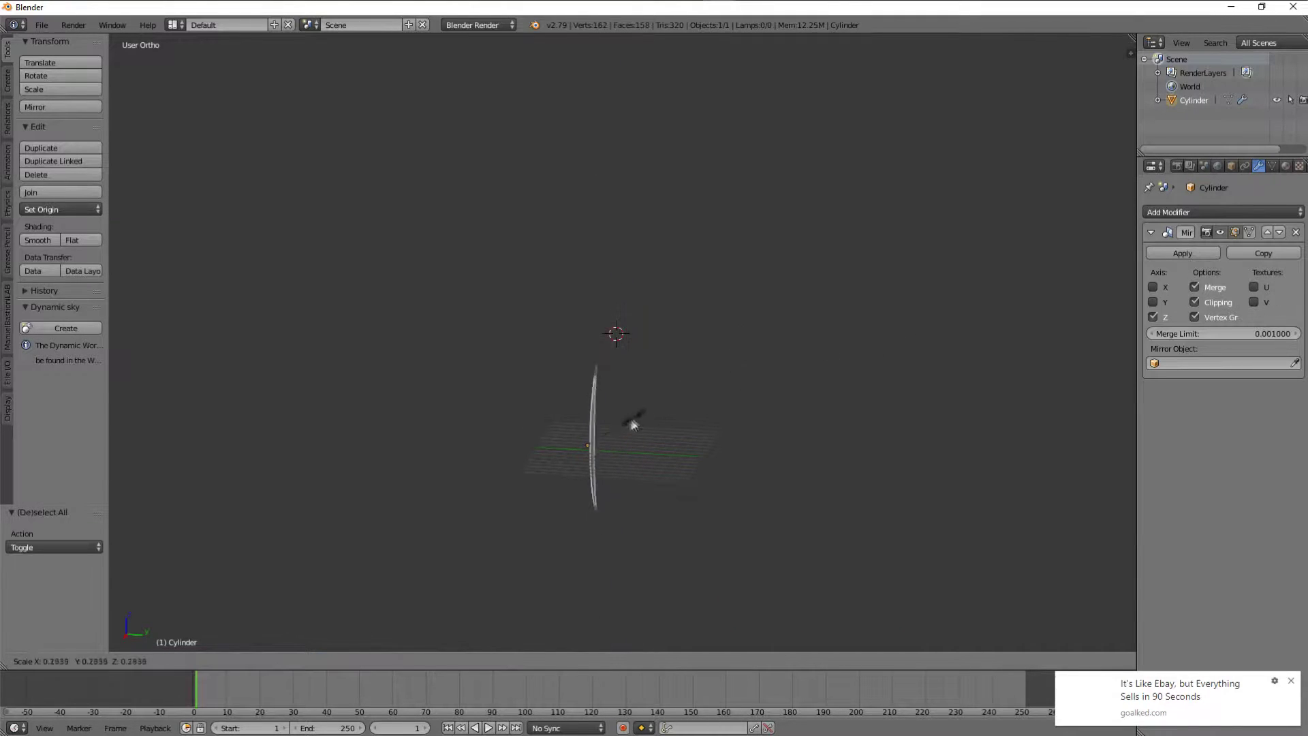
pyautogui.press('s')
pyautogui.click(722, 485)
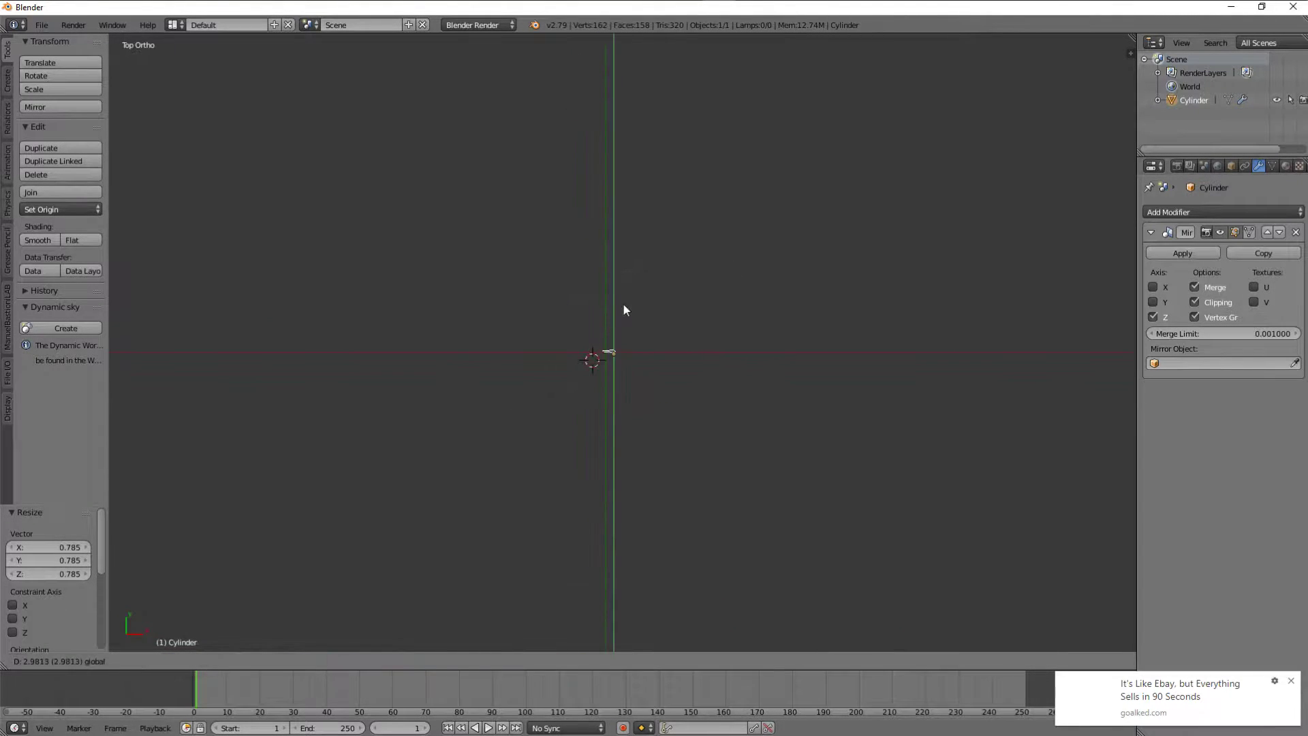
pyautogui.moveTo(652, 208)
pyautogui.keyDown('shift'); pyautogui.mouseDown(button='middle')
pyautogui.moveTo(734, 231)
pyautogui.moveTo(669, 253)
pyautogui.mouseUp(button='middle'); pyautogui.keyUp('shift')
pyautogui.scroll(3, 734, 231)
# Cut a new edge loop across the middle of the bow for the grip.
pyautogui.press('Tab')
pyautogui.press('Tab')
pyautogui.press('Tab')
pyautogui.press('KP_1')
pyautogui.press('Tab')
pyautogui.press('Tab')
pyautogui.scroll(3, 681, 316)
pyautogui.press('a')
pyautogui.scroll(-2, 655, 451)
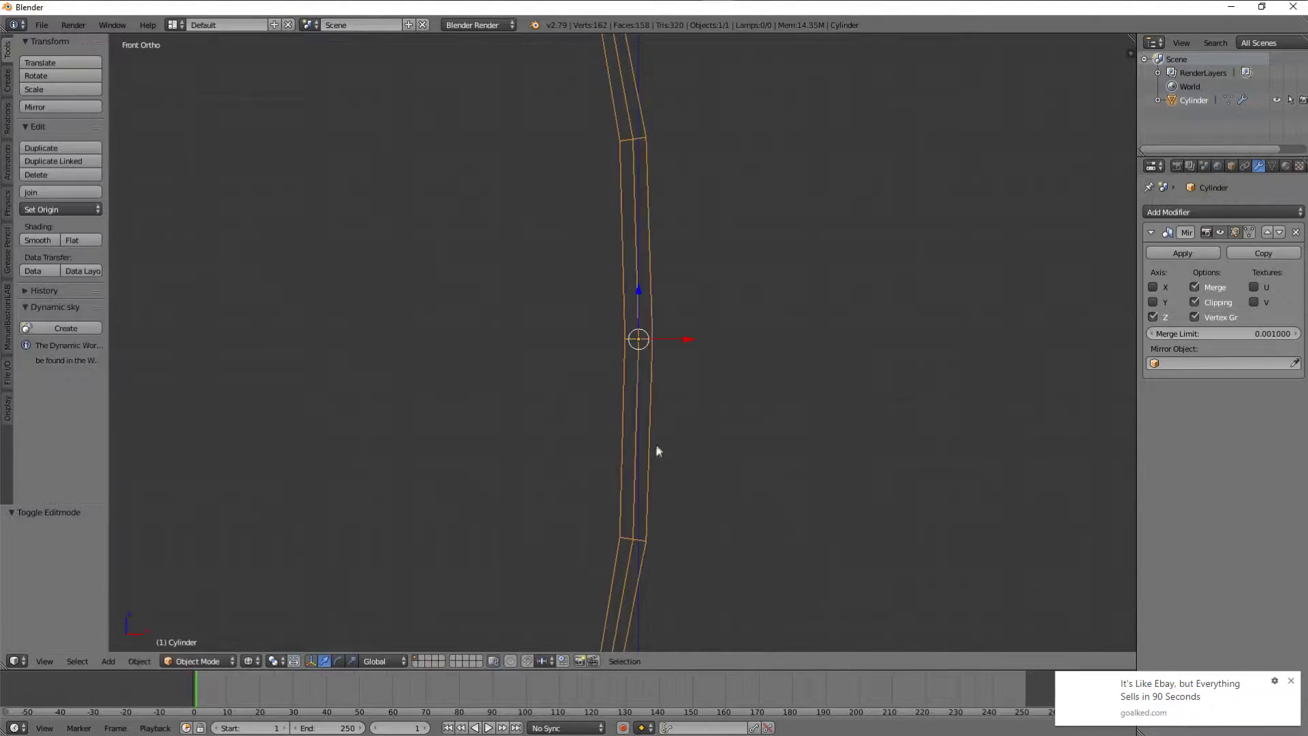
pyautogui.scroll(2, 692, 304)
pyautogui.hotkey('ctrl', 'r')
pyautogui.click(637, 283)
# Extrude the middle grip section and thicken the band outward with Shrink/Fatten.
pyautogui.press('a')
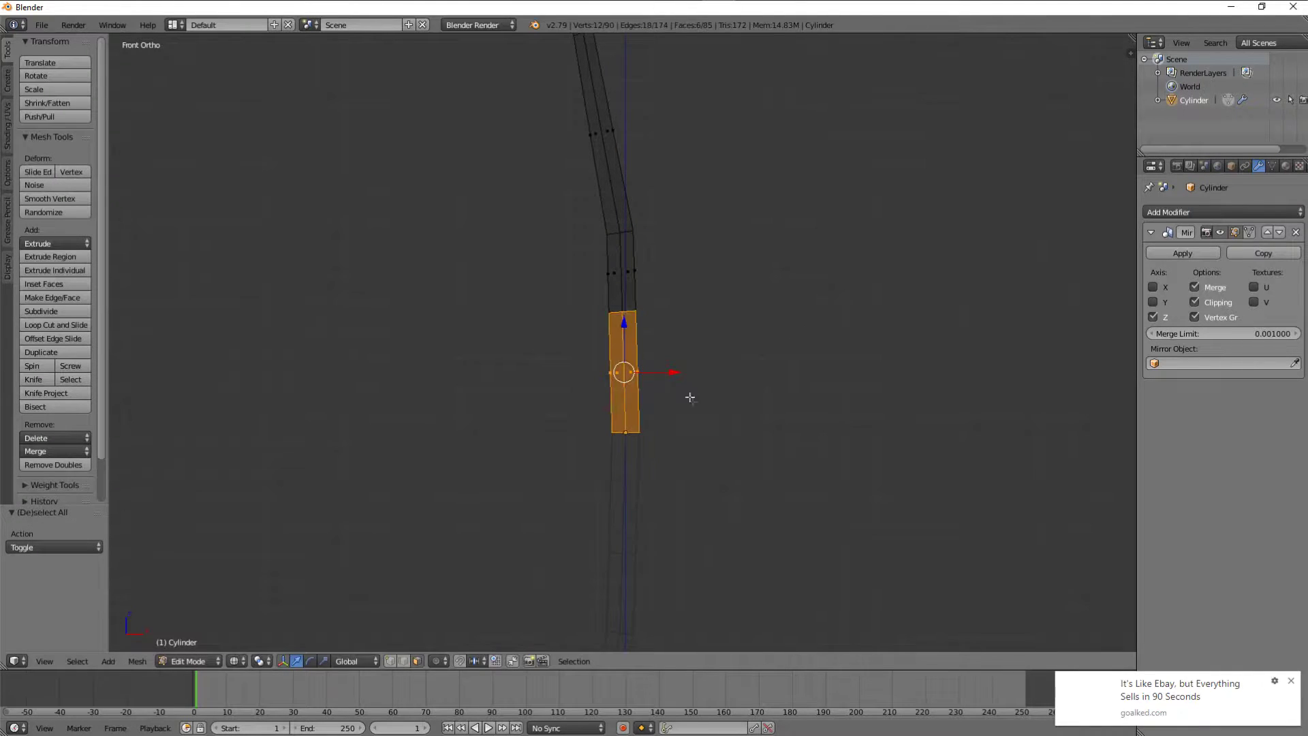
pyautogui.moveTo(740, 374)
pyautogui.mouseDown(button='middle')
pyautogui.moveTo(858, 329)
pyautogui.moveTo(814, 307)
pyautogui.mouseUp(button='middle')
pyautogui.press('s')
pyautogui.click(810, 319)
pyautogui.press('z')
pyautogui.click(39, 270)
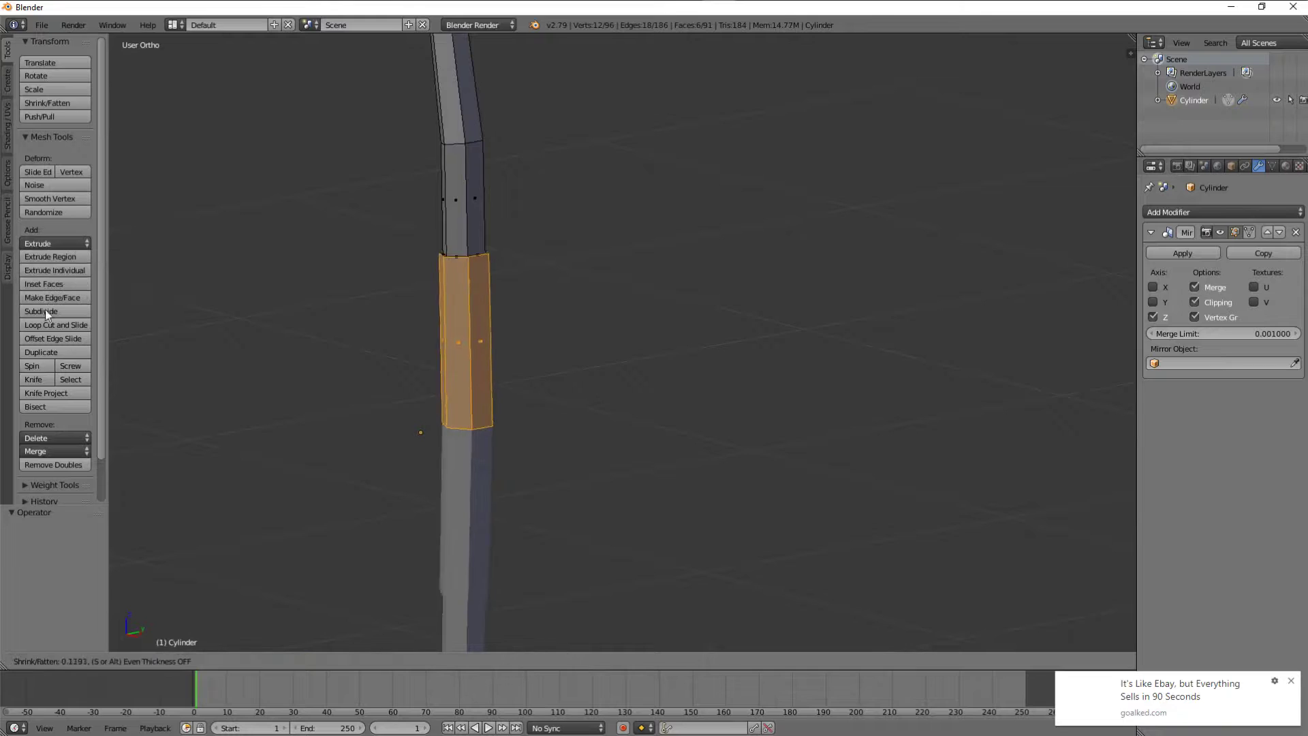
pyautogui.click(75, 225)
pyautogui.press('a')
pyautogui.moveTo(517, 204); pyautogui.dragTo(617, 163, button='middle')
# Extrude selected grip vertices into a pointed spike and shrink its tip.
pyautogui.press('e')
pyautogui.press('a')
pyautogui.press('KP_1')
pyautogui.press('Tab')
pyautogui.press('Tab')
pyautogui.rightClick(548, 147)
pyautogui.press('e')
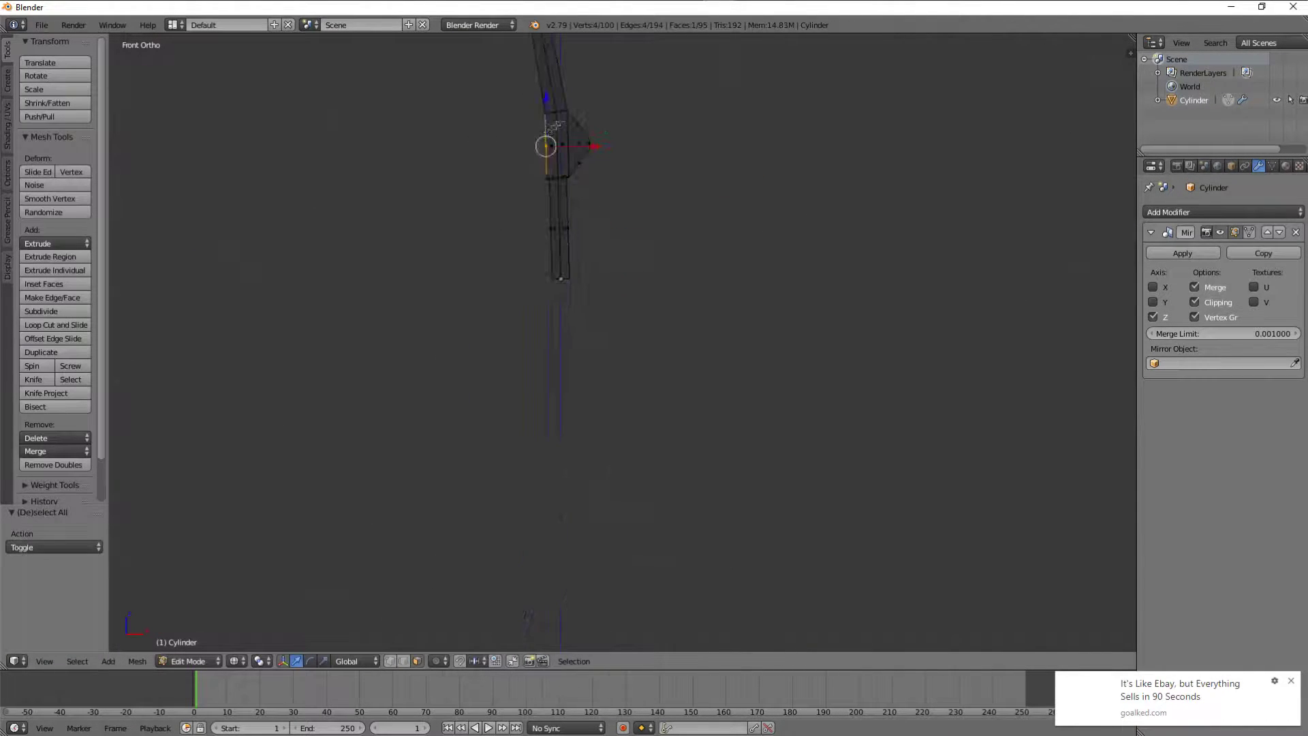
pyautogui.press('s')
pyautogui.click(576, 232)
pyautogui.press('g')
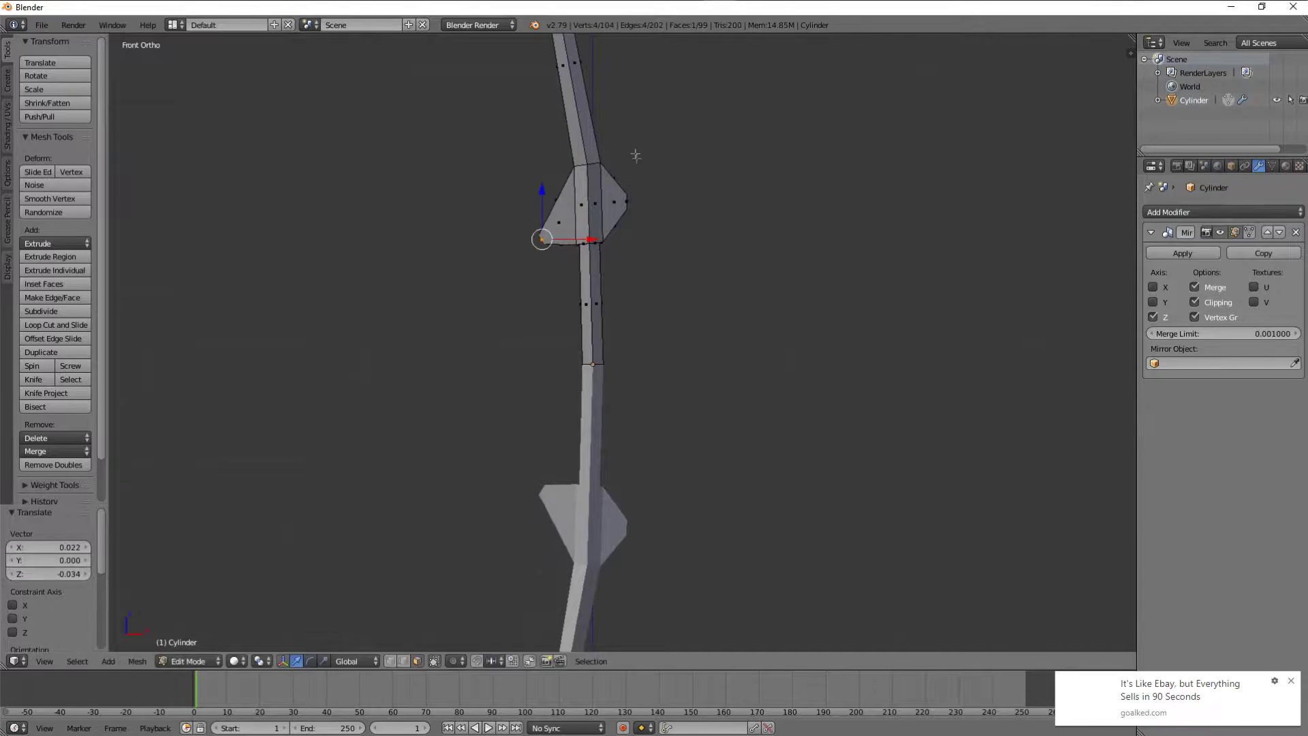
# Rotate the spike tip into a fin and view the whole bow.
pyautogui.rightClick(634, 166)
pyautogui.press('r')
pyautogui.click(693, 145)
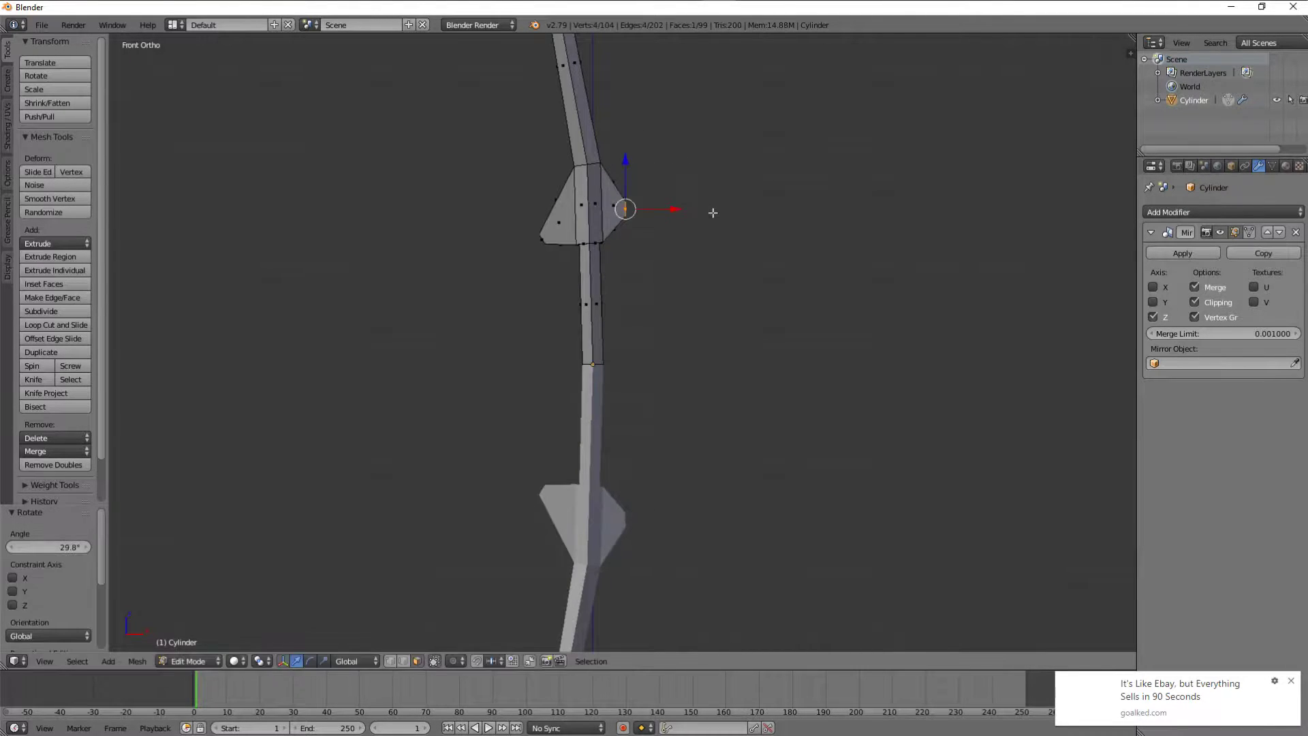
pyautogui.press('Tab')
pyautogui.press('a')
pyautogui.moveTo(724, 194)
pyautogui.mouseDown(button='middle')
pyautogui.moveTo(765, 210)
pyautogui.moveTo(605, 255)
pyautogui.mouseUp(button='middle')
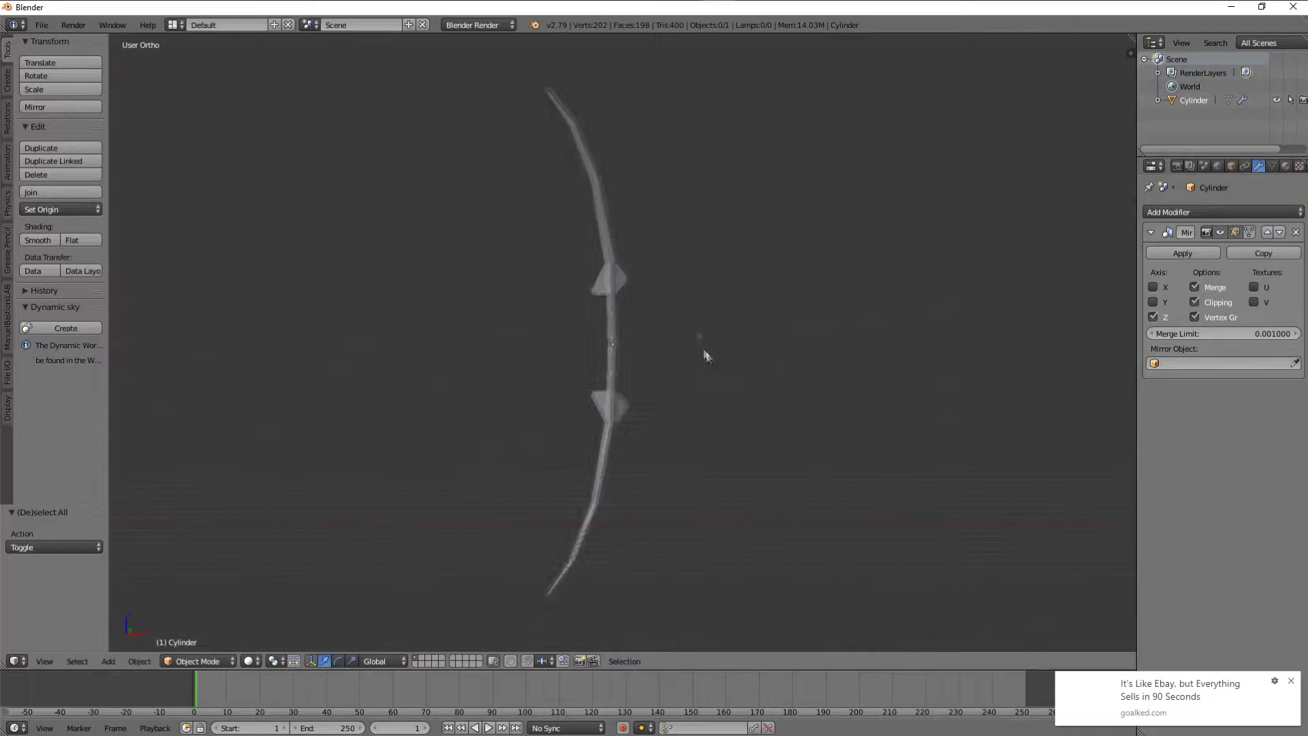
# Add an edge loop below the fin and switch to face selection.
pyautogui.scroll(5, 688, 297)
pyautogui.scroll(4, 619, 269)
pyautogui.press('Tab')
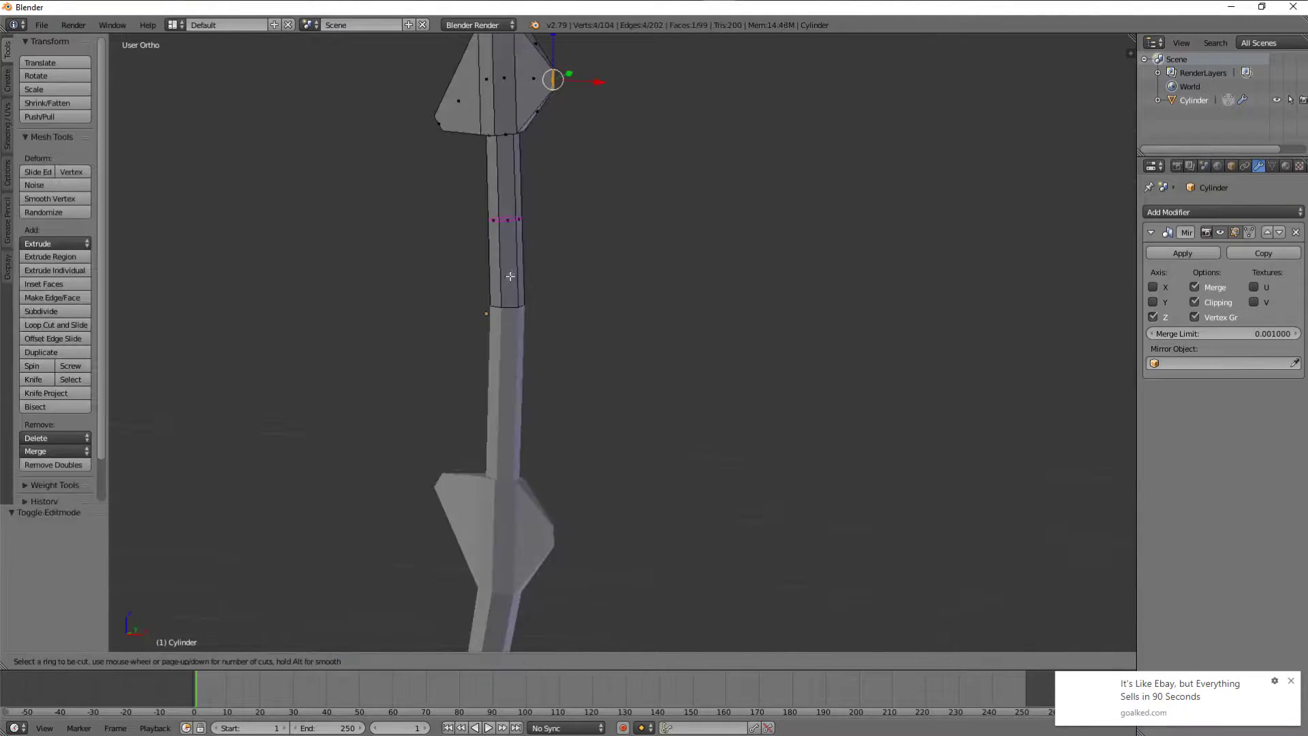
pyautogui.hotkey('ctrl', 'r')
pyautogui.click(540, 279)
pyautogui.hotkey('ctrl', 'Tab')
pyautogui.click(524, 307)
# Select a face on the bow's grip and inset it.
pyautogui.press('KP_Decimal')
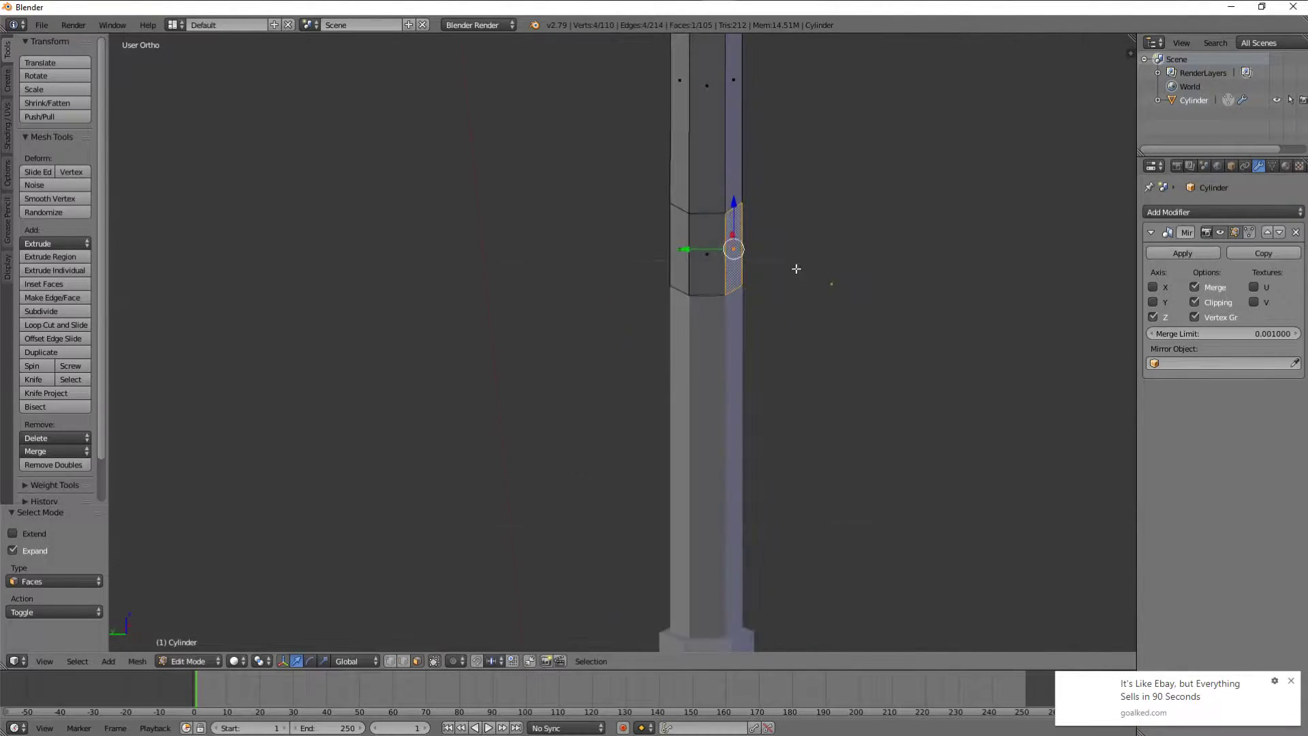
pyautogui.moveTo(609, 240)
pyautogui.mouseDown(button='middle')
pyautogui.moveTo(631, 210)
pyautogui.moveTo(600, 233)
pyautogui.mouseUp(button='middle')
pyautogui.rightClick(521, 235)
pyautogui.moveTo(565, 228); pyautogui.dragTo(567, 227)
pyautogui.moveTo(567, 227); pyautogui.dragTo(652, 214, button='middle')
pyautogui.rightClick(526, 274)
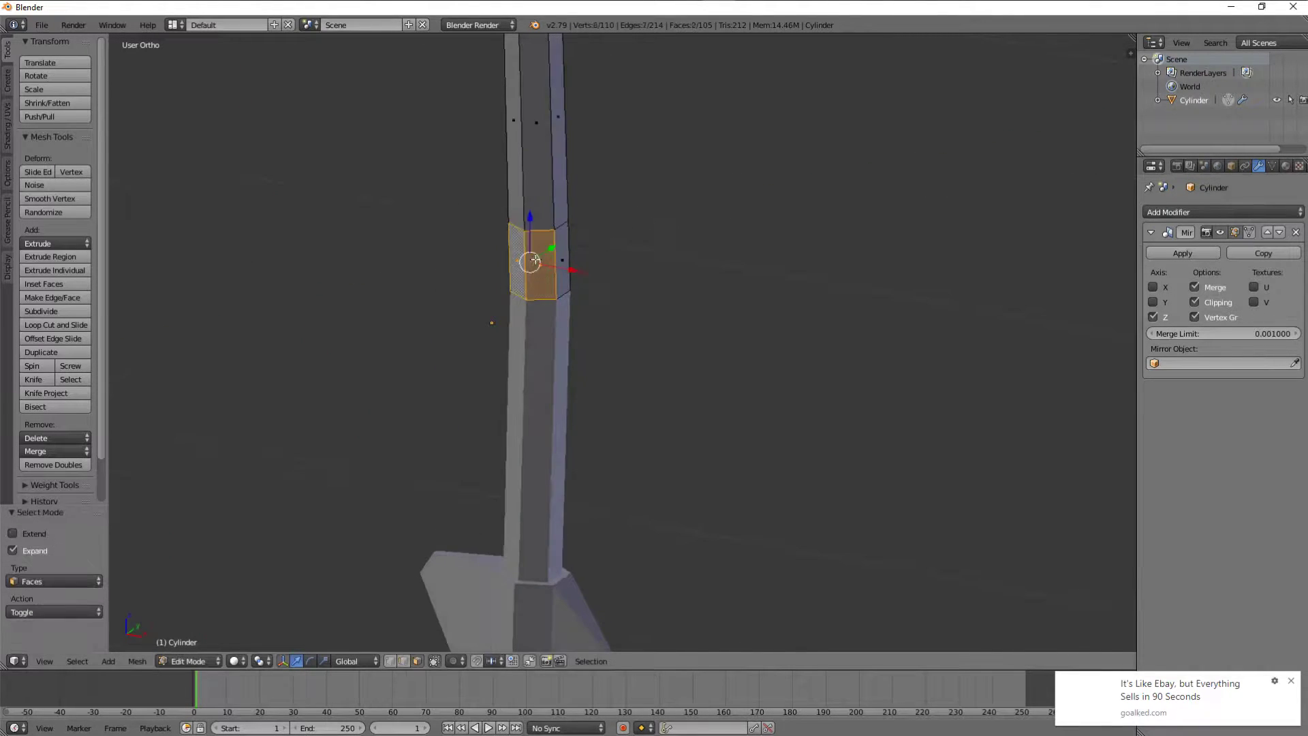
pyautogui.moveTo(527, 274); pyautogui.dragTo(602, 225, button='middle')
pyautogui.press('i')
pyautogui.click(742, 216)
pyautogui.moveTo(742, 216)
pyautogui.mouseDown(button='middle')
pyautogui.moveTo(812, 237)
pyautogui.moveTo(777, 246)
pyautogui.mouseUp(button='middle')
# Return to Object Mode and inspect the grip from front and side.
pyautogui.moveTo(476, 273); pyautogui.dragTo(681, 239, button='middle')
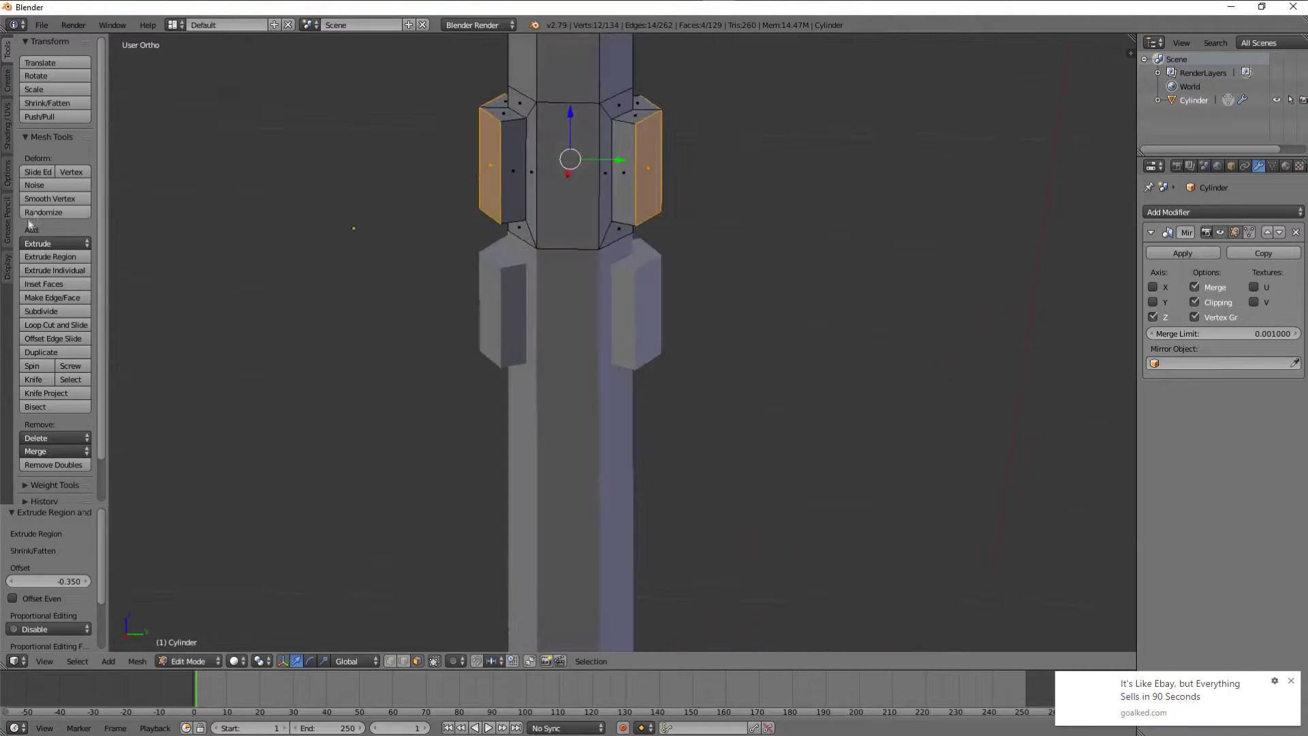
pyautogui.scroll(-2, 765, 216)
pyautogui.press('Tab')
pyautogui.moveTo(765, 215)
pyautogui.mouseDown(button='middle')
pyautogui.moveTo(654, 257)
pyautogui.moveTo(727, 297)
pyautogui.moveTo(805, 277)
pyautogui.mouseUp(button='middle')
pyautogui.scroll(5, 806, 277)
pyautogui.press('n')
pyautogui.scroll(-8, 1069, 443)
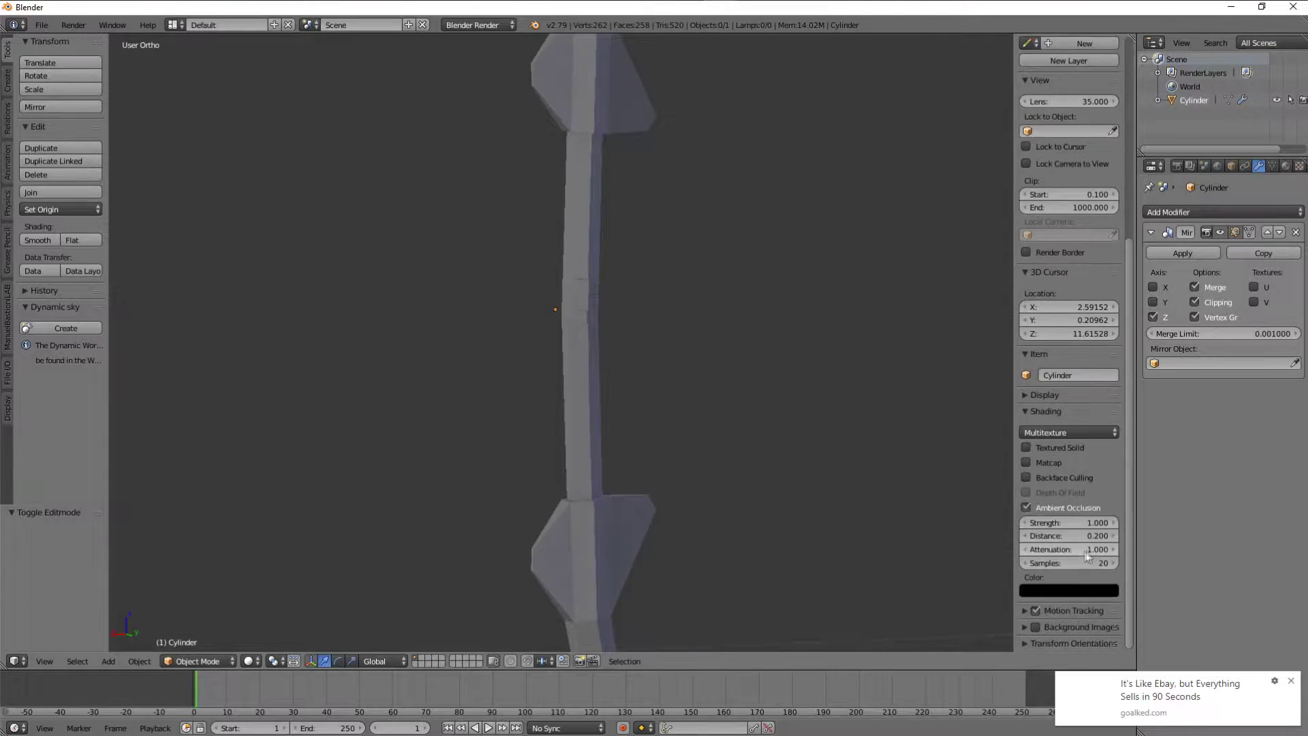
# Raise the ambient occlusion strength to 3.8 and close the sidebar.
pyautogui.moveTo(1070, 522)
pyautogui.mouseDown()
pyautogui.moveTo(1097, 522)
pyautogui.moveTo(1077, 552)
pyautogui.mouseUp()
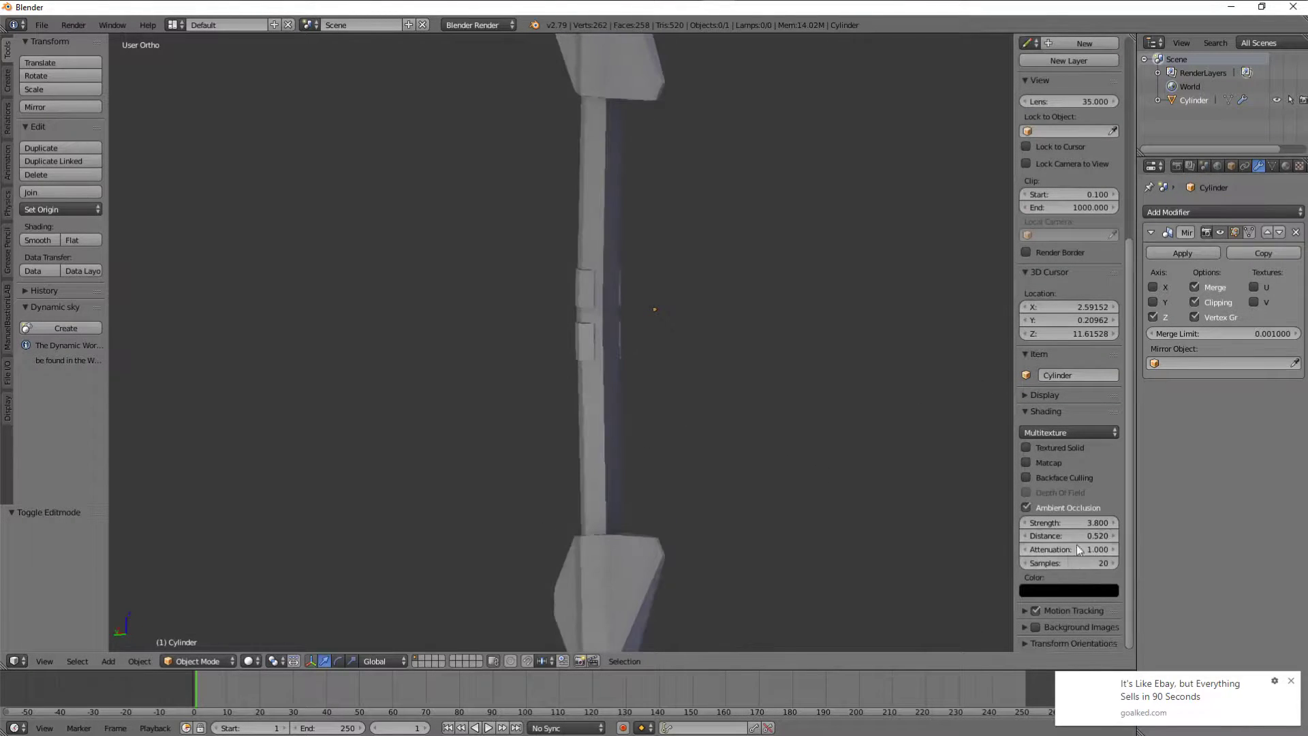
pyautogui.press('n')
pyautogui.moveTo(881, 374); pyautogui.dragTo(834, 414, button='middle')
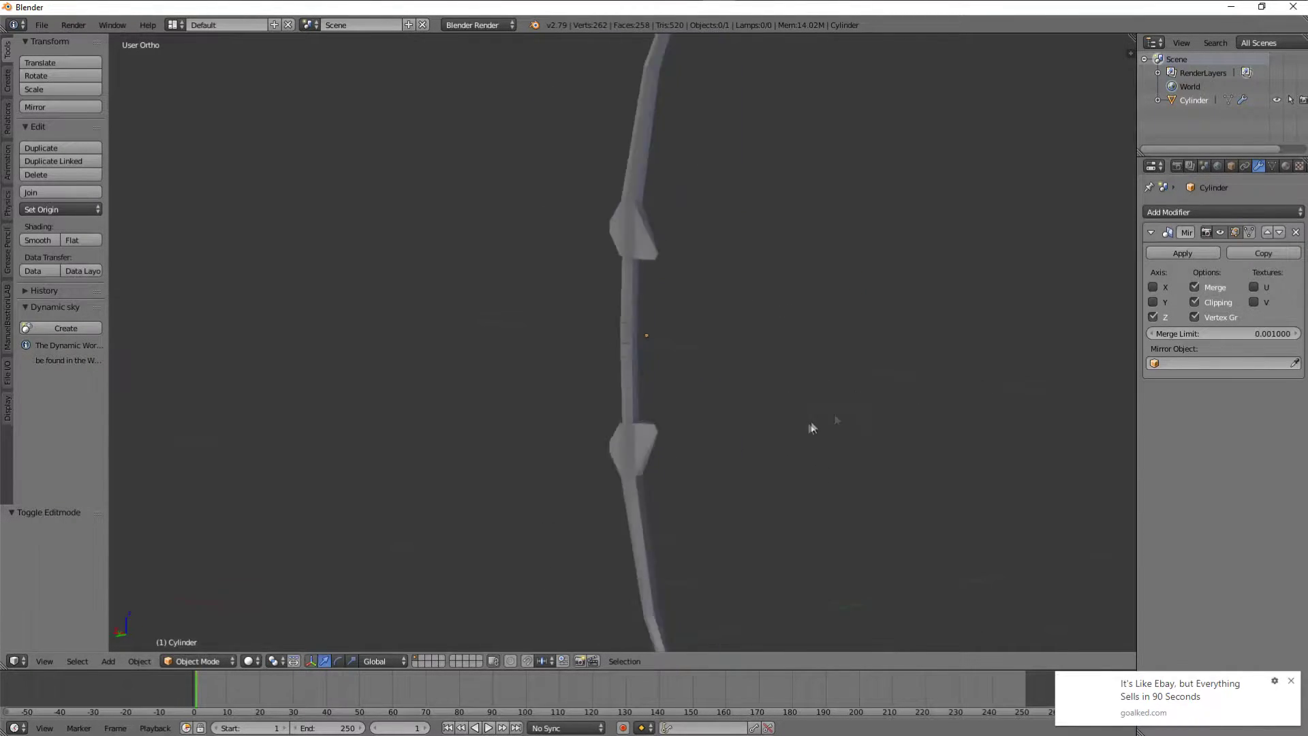
# Orbit and zoom around the bow, toggling Edit Mode to inspect the bent limb.
pyautogui.press('Tab')
pyautogui.scroll(3, 803, 406)
pyautogui.scroll(2, 803, 406)
pyautogui.moveTo(832, 204); pyautogui.dragTo(690, 219, button='middle')
pyautogui.press('Tab')
# Inset faces on the bow limb in Edit Mode and orbit around it.
pyautogui.press('Tab')
pyautogui.press('Tab')
pyautogui.scroll(-3, 750, 277)
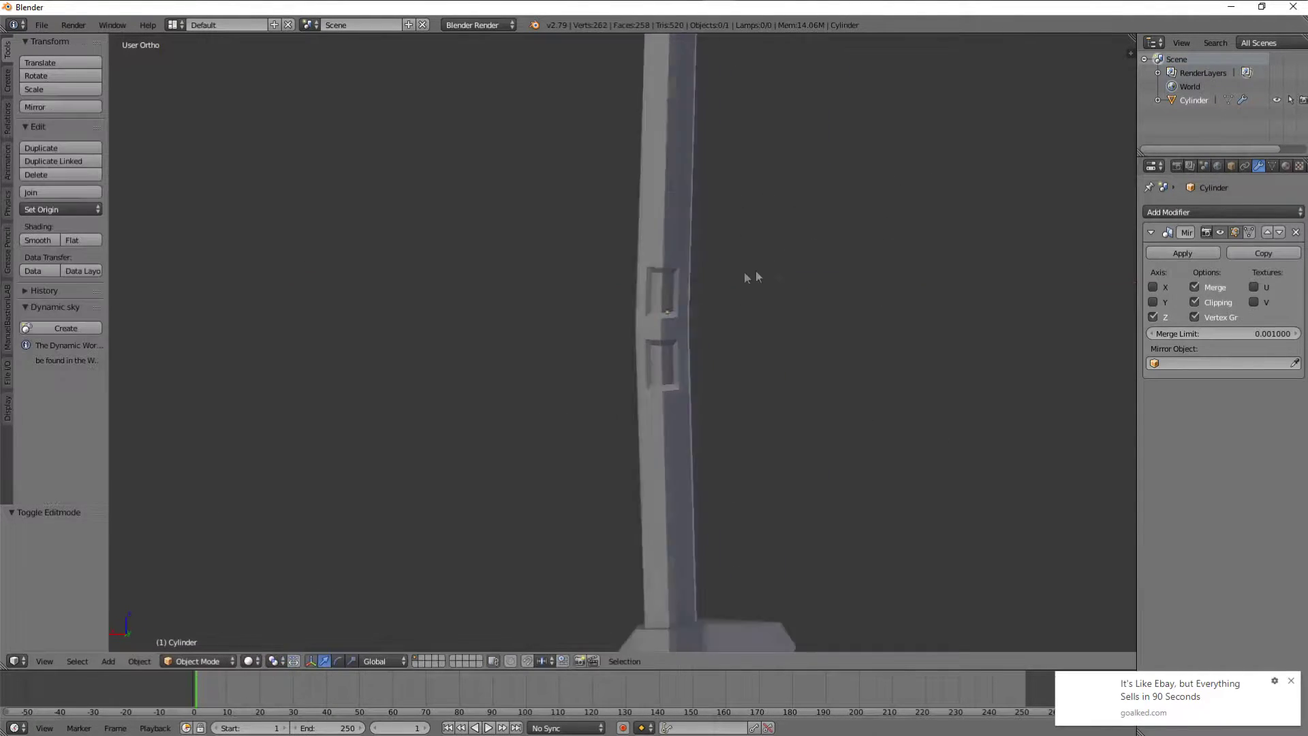
pyautogui.moveTo(750, 278); pyautogui.dragTo(726, 275, button='middle')
pyautogui.moveTo(710, 324)
pyautogui.mouseDown(button='middle')
pyautogui.moveTo(625, 324)
pyautogui.moveTo(618, 388)
pyautogui.moveTo(550, 365)
pyautogui.mouseUp(button='middle')
pyautogui.press('Tab')
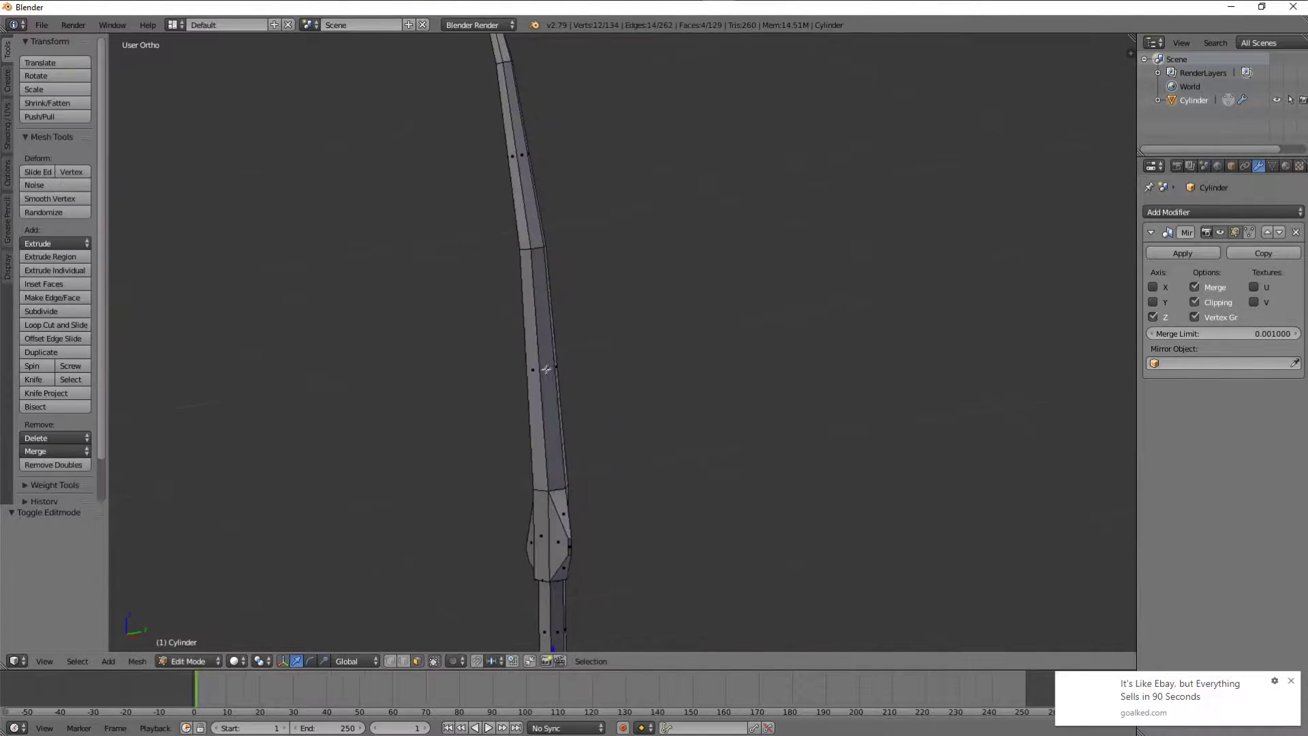
pyautogui.click(766, 345)
pyautogui.moveTo(715, 350)
pyautogui.mouseDown(button='middle')
pyautogui.moveTo(710, 336)
pyautogui.moveTo(755, 288)
pyautogui.mouseUp(button='middle')
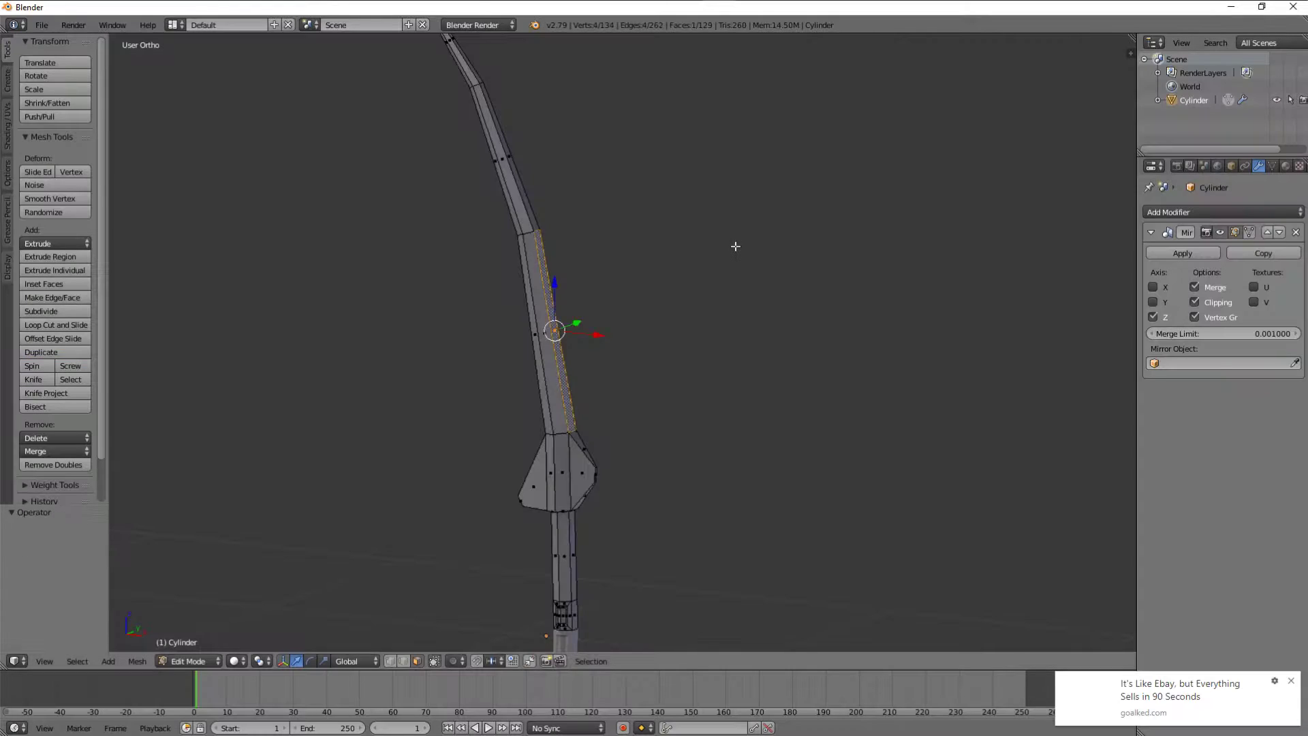
pyautogui.press('Tab')
pyautogui.scroll(-3, 687, 283)
pyautogui.scroll(3, 687, 283)
# Switch the viewport to bright textured shading and reopen the view sidebar.
pyautogui.click(249, 660)
pyautogui.click(273, 551)
pyautogui.click(248, 660)
pyautogui.click(273, 579)
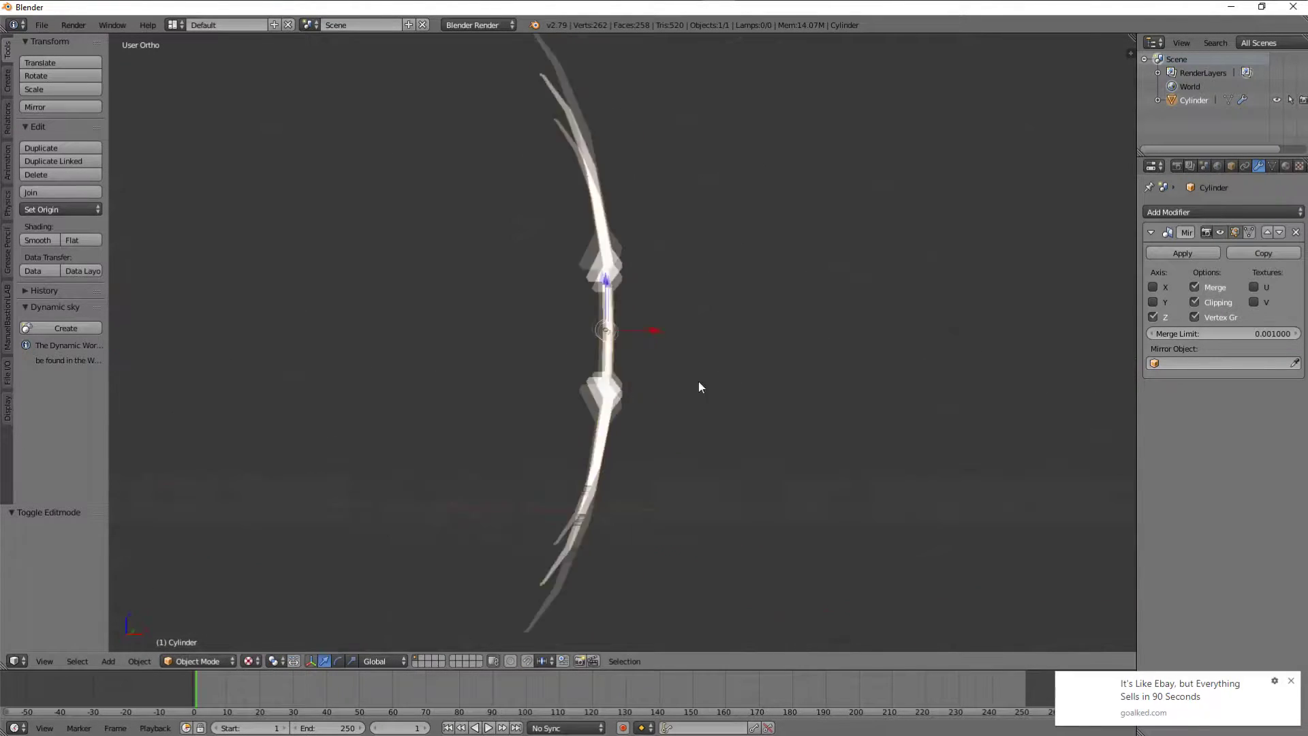
pyautogui.moveTo(698, 387); pyautogui.dragTo(525, 327, button='middle')
pyautogui.press('n')
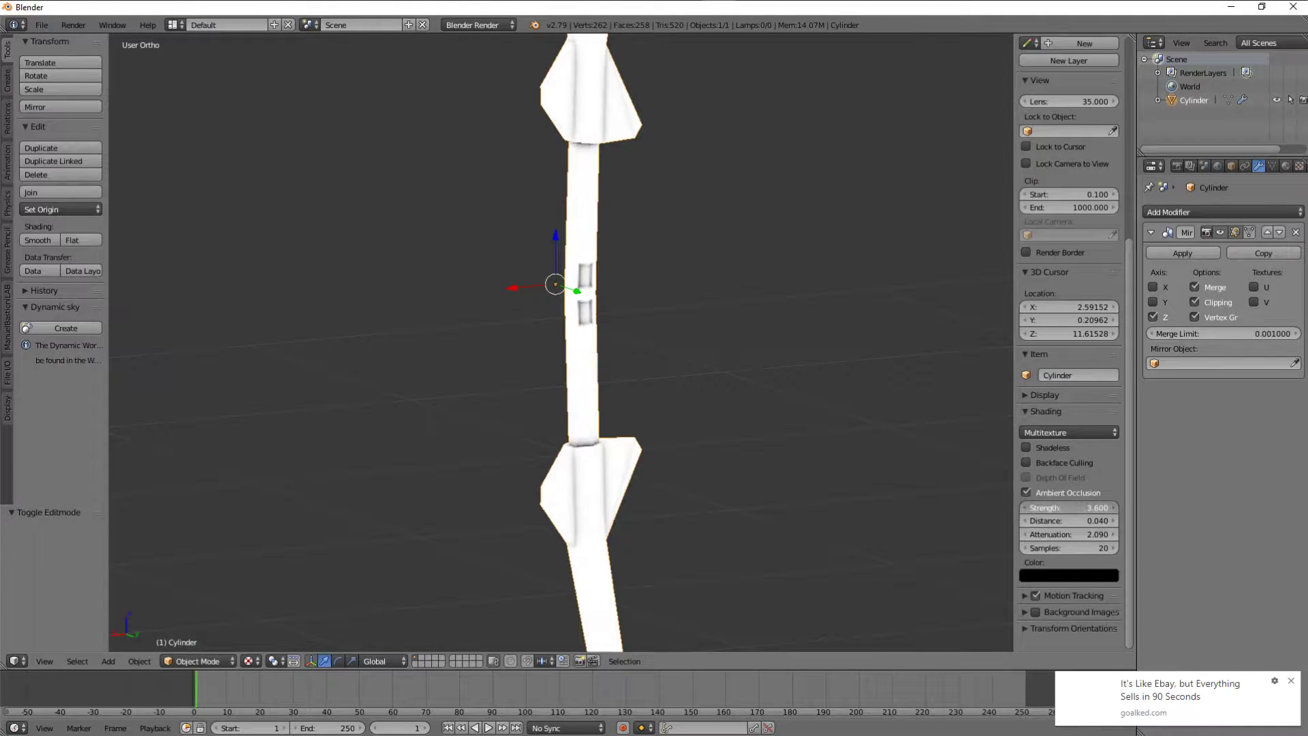
# Inset a fin face and push it inward to form a sunken groove.
pyautogui.press('a')
pyautogui.moveTo(584, 396)
pyautogui.mouseDown(button='middle')
pyautogui.moveTo(654, 353)
pyautogui.moveTo(174, 644)
pyautogui.moveTo(589, 427)
pyautogui.moveTo(758, 414)
pyautogui.moveTo(535, 332)
pyautogui.moveTo(715, 315)
pyautogui.moveTo(586, 292)
pyautogui.mouseUp(button='middle')
pyautogui.press('Tab')
pyautogui.scroll(4, 587, 355)
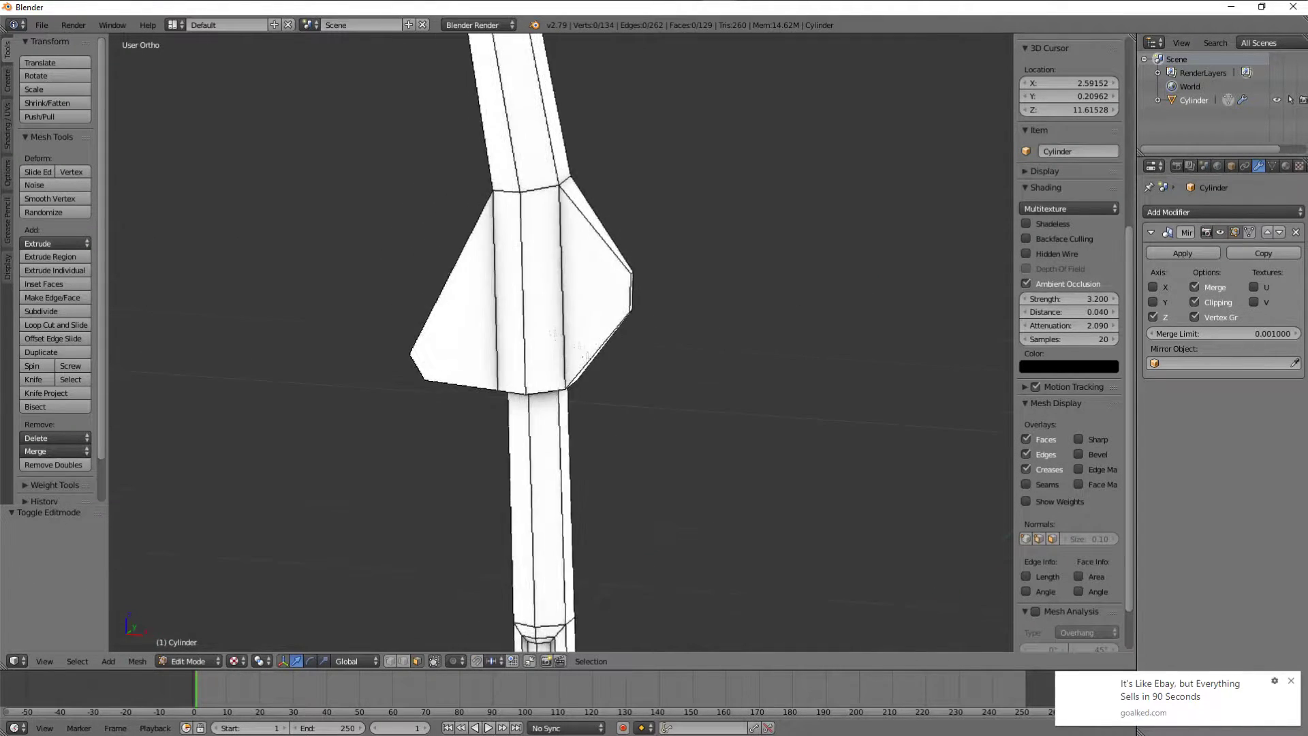
pyautogui.click(561, 278)
pyautogui.hotkey('alt', 'z')
pyautogui.moveTo(561, 278); pyautogui.dragTo(666, 239, button='middle')
pyautogui.press('i')
pyautogui.click(71, 256)
pyautogui.press('Escape')
pyautogui.press('Tab')
# Extrude and scale the fin edges, then return to Object Mode.
pyautogui.moveTo(794, 175)
pyautogui.mouseDown(button='middle')
pyautogui.moveTo(593, 166)
pyautogui.moveTo(575, 205)
pyautogui.moveTo(624, 253)
pyautogui.moveTo(585, 307)
pyautogui.mouseUp(button='middle')
pyautogui.press('Tab')
pyautogui.hotkey('ctrl', 'Tab')
pyautogui.click(761, 310)
pyautogui.moveTo(761, 311)
pyautogui.mouseDown(button='middle')
pyautogui.moveTo(654, 295)
pyautogui.moveTo(855, 274)
pyautogui.moveTo(562, 255)
pyautogui.moveTo(709, 234)
pyautogui.mouseUp(button='middle')
pyautogui.hotkey('ctrl', 'Tab')
pyautogui.scroll(-2, 689, 245)
pyautogui.press('Tab')
# Zoom out from the fin close-up to view the whole bow.
pyautogui.scroll(8, 659, 307)
pyautogui.moveTo(659, 307)
pyautogui.mouseDown(button='middle')
pyautogui.moveTo(587, 365)
pyautogui.moveTo(640, 353)
pyautogui.mouseUp(button='middle')
pyautogui.scroll(-2, 487, 349)
pyautogui.scroll(-4, 629, 349)
pyautogui.scroll(-2, 641, 353)
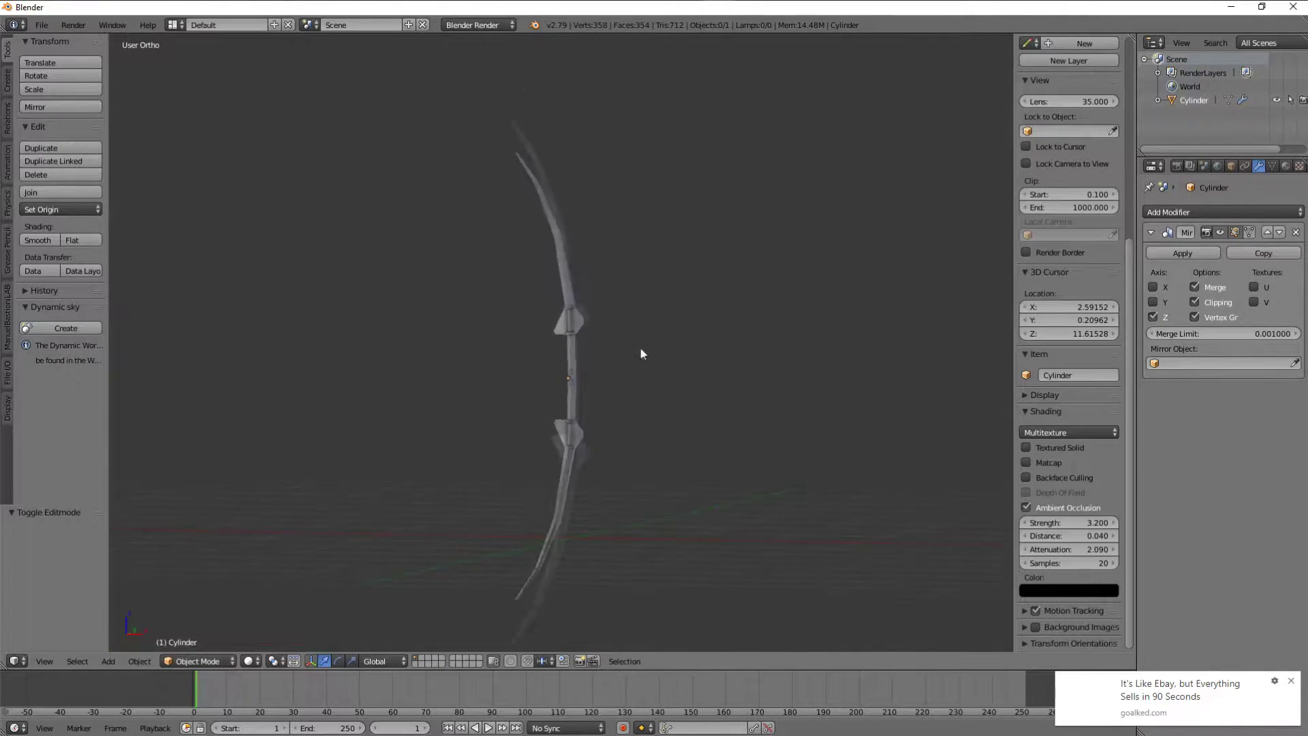
# Add a cube beside the bow and scale it down in front view.
pyautogui.click(8, 79)
pyautogui.click(64, 91)
pyautogui.moveTo(643, 260); pyautogui.dragTo(565, 263)
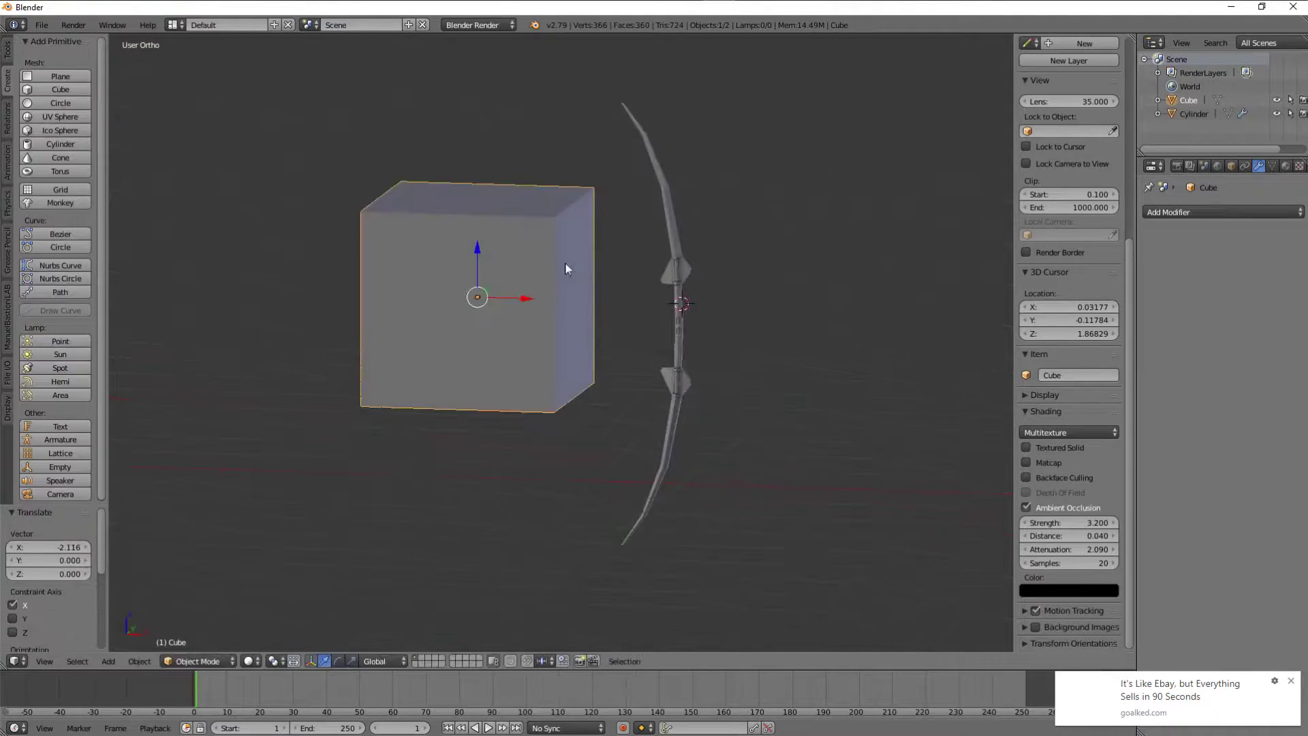
pyautogui.press('KP_1')
pyautogui.scroll(4, 565, 268)
pyautogui.press('s')
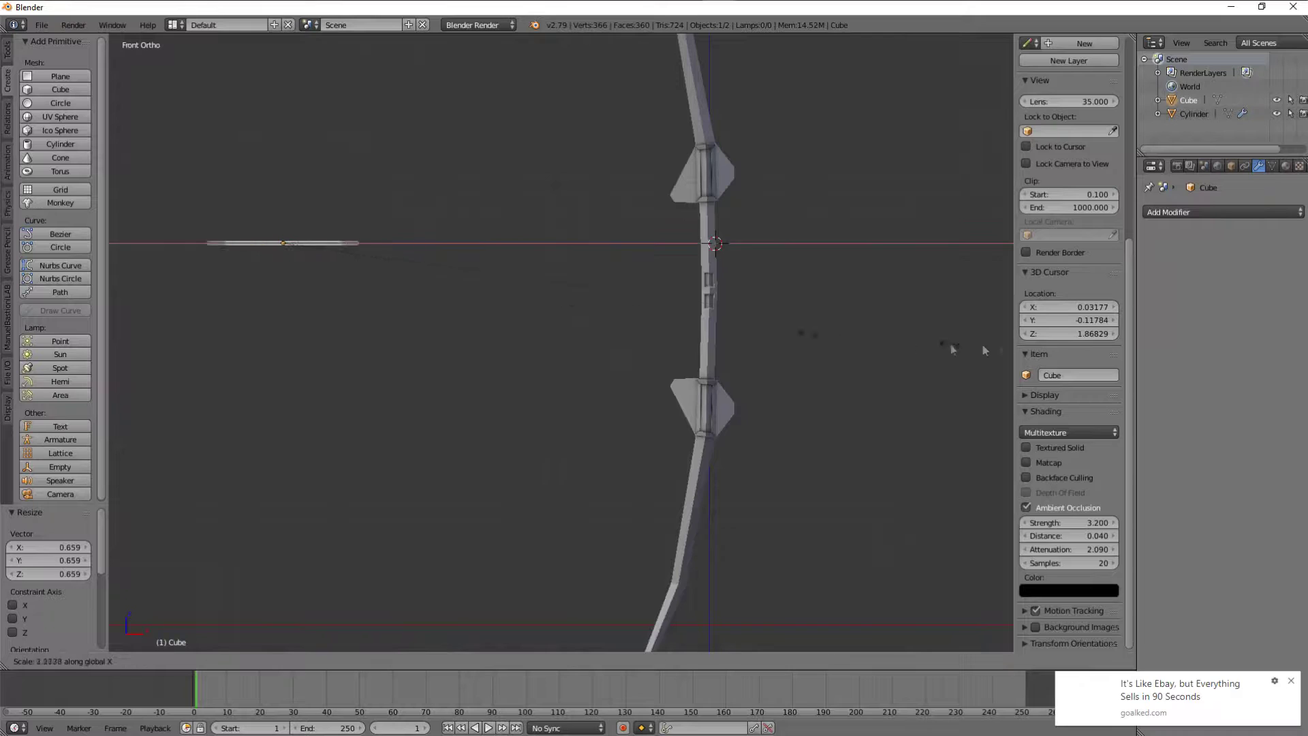
pyautogui.click(687, 319)
# Position the thin cube shaft so it runs through the bow's grip.
pyautogui.scroll(-2, 623, 304)
pyautogui.press('g')
pyautogui.click(669, 318)
pyautogui.scroll(3, 669, 317)
pyautogui.keyDown('shift'); pyautogui.moveTo(613, 368); pyautogui.dragTo(486, 394, button='middle'); pyautogui.keyUp('shift')
pyautogui.scroll(-1, 487, 394)
pyautogui.scroll(-4, 460, 370)
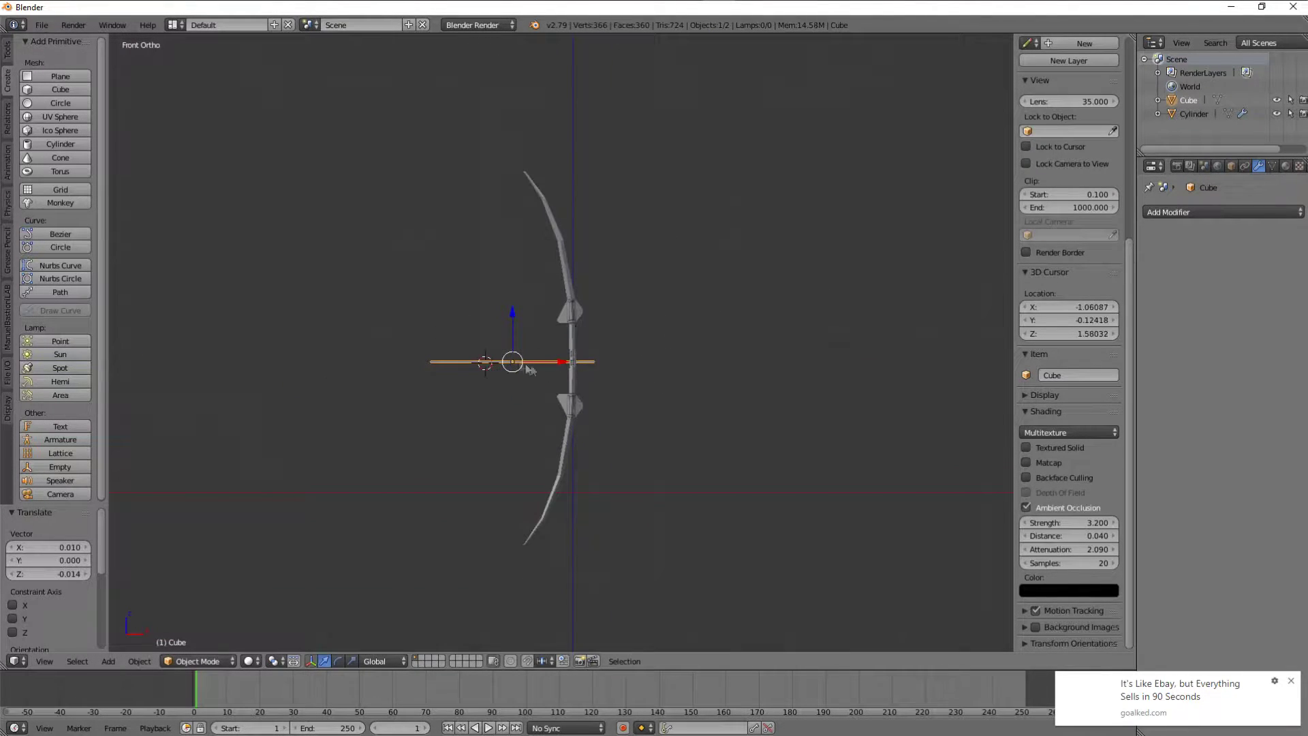
pyautogui.click(565, 369)
pyautogui.scroll(3, 613, 348)
# Slide a shaft edge in Edit Mode, then switch to wireframe face selection.
pyautogui.press('Tab')
pyautogui.press('g')
pyautogui.press('g')
pyautogui.click(690, 338)
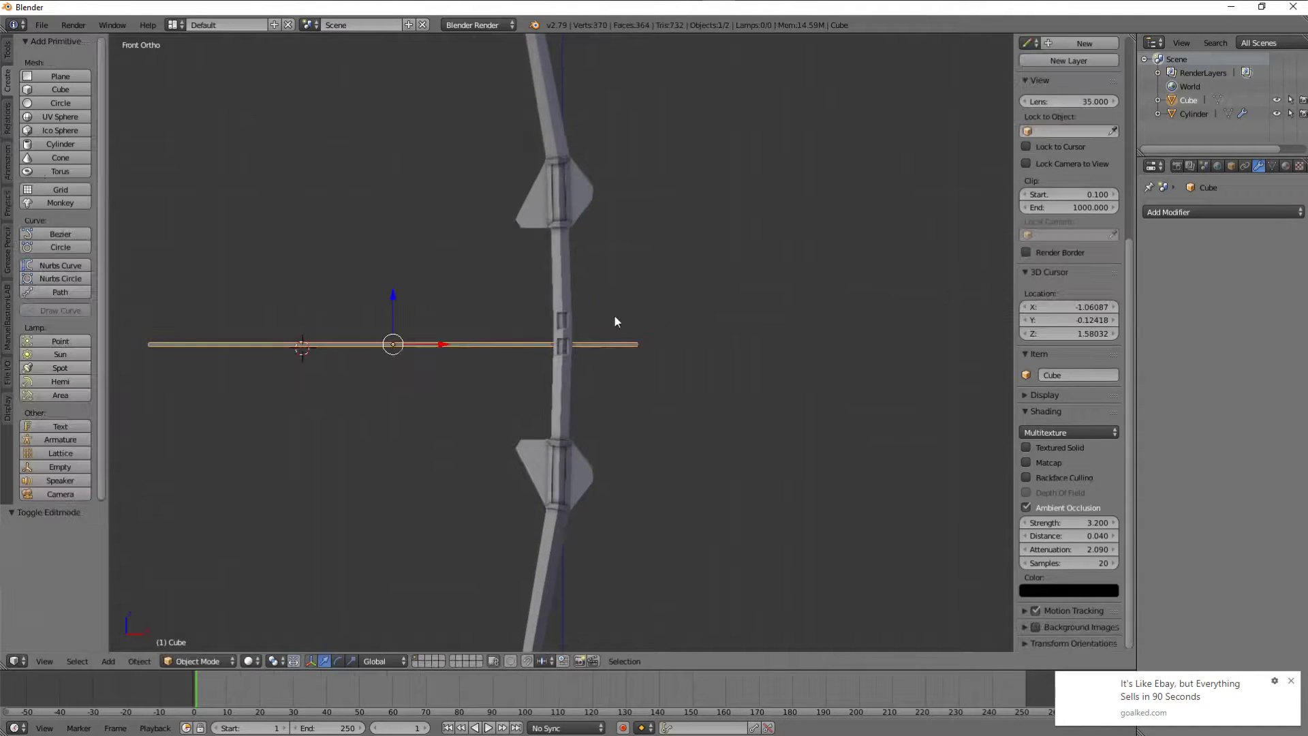
pyautogui.press('z')
pyautogui.scroll(2, 459, 283)
pyautogui.hotkey('ctrl', 'Tab')
pyautogui.click(536, 323)
pyautogui.scroll(-1, 545, 340)
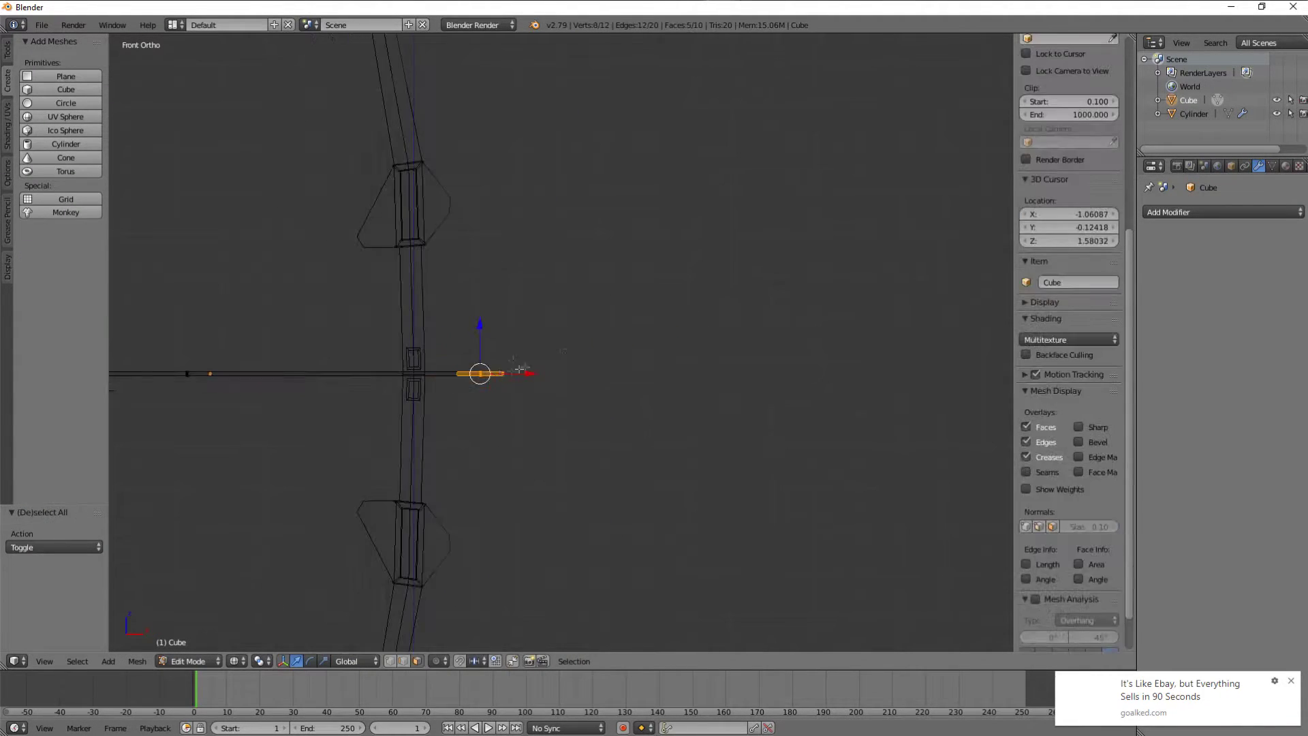
# Extrude the shaft's end face and scale it along X into the arrowhead base.
pyautogui.press('e')
pyautogui.press('s')
pyautogui.click(596, 346)
pyautogui.press('x')
pyautogui.click(557, 366)
pyautogui.scroll(2, 557, 367)
pyautogui.press('s')
pyautogui.press('x')
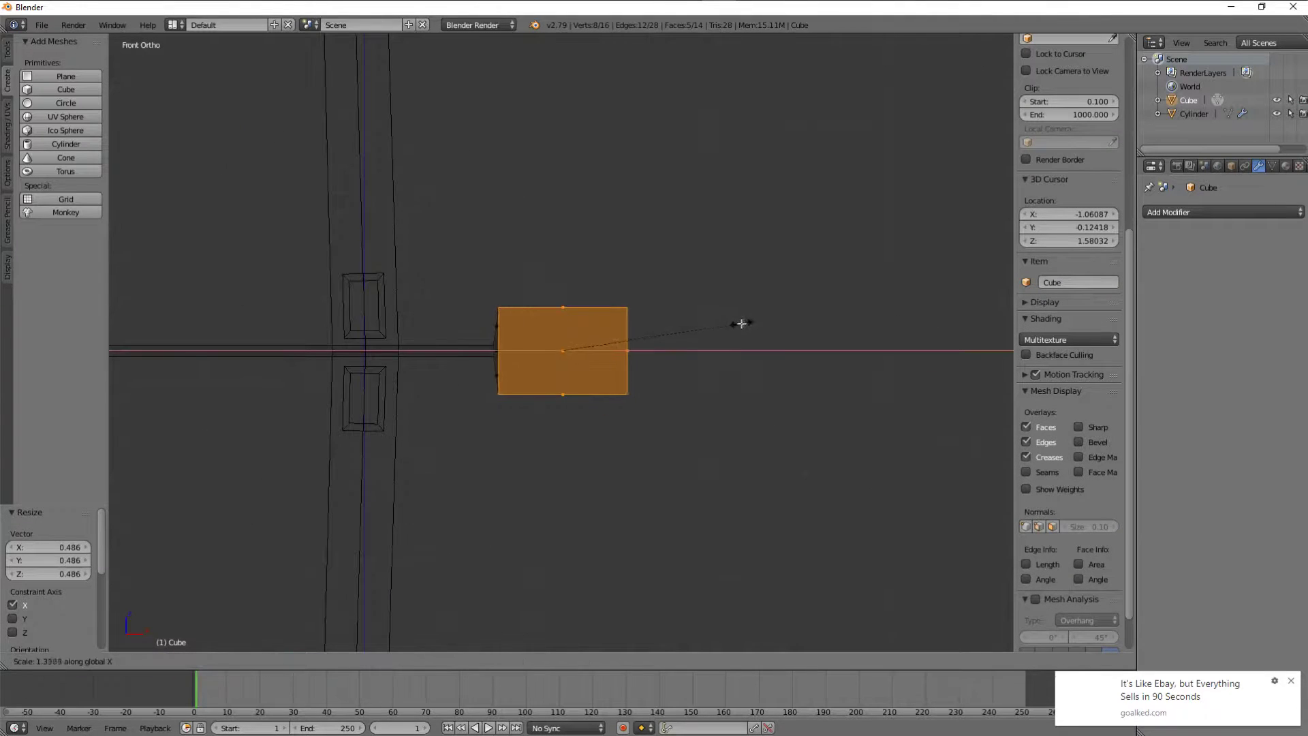
pyautogui.scroll(2, 607, 314)
pyautogui.press('a')
# Loop cut the head and pull its front vertex out into a tip.
pyautogui.hotkey('ctrl', 'r')
pyautogui.click(637, 400)
pyautogui.rightClick(665, 394)
pyautogui.press('g')
pyautogui.click(613, 538)
pyautogui.press('s')
pyautogui.press('z')
pyautogui.click(730, 477)
# Scale the arrowhead's side and top vertices into a diamond shape.
pyautogui.press('s')
pyautogui.press('z')
pyautogui.press('a')
pyautogui.rightClick(587, 287)
pyautogui.press('s')
pyautogui.click(450, 283)
pyautogui.press('a')
pyautogui.scroll(-3, 604, 368)
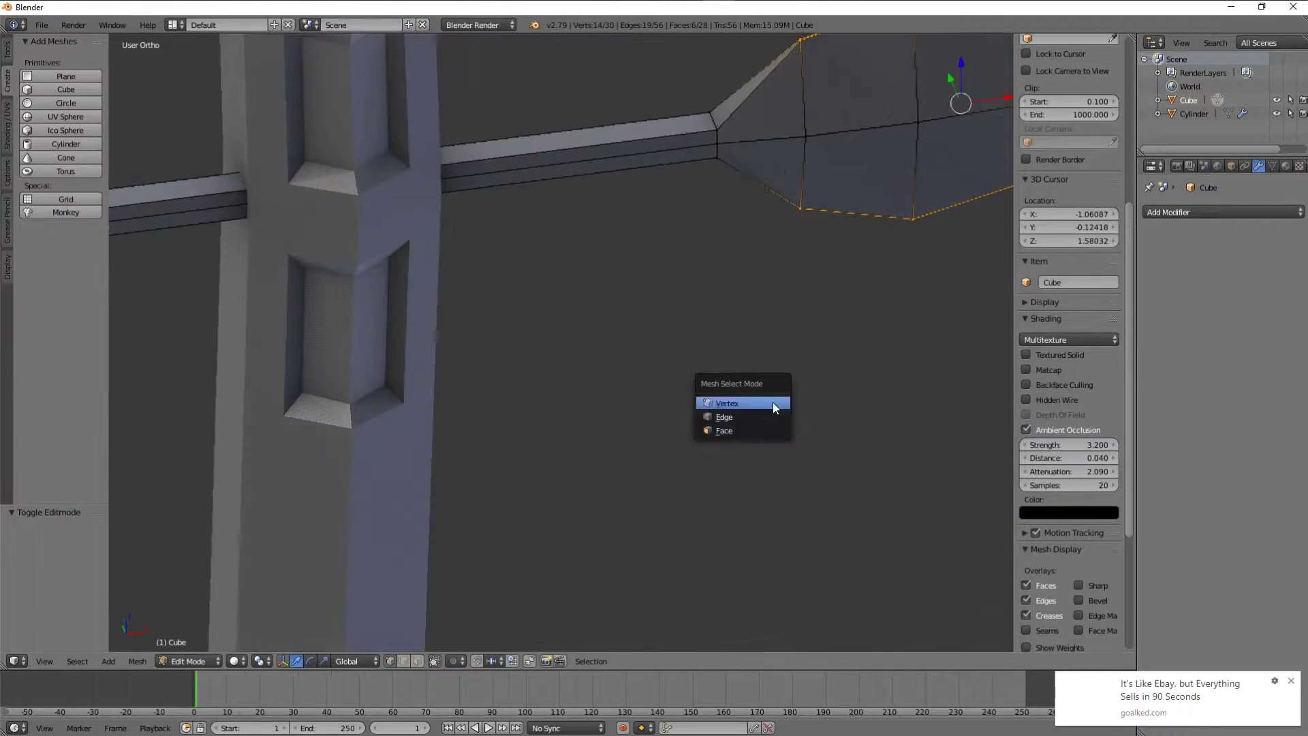
# Flatten the arrowhead by scaling it along Z.
pyautogui.click(724, 430)
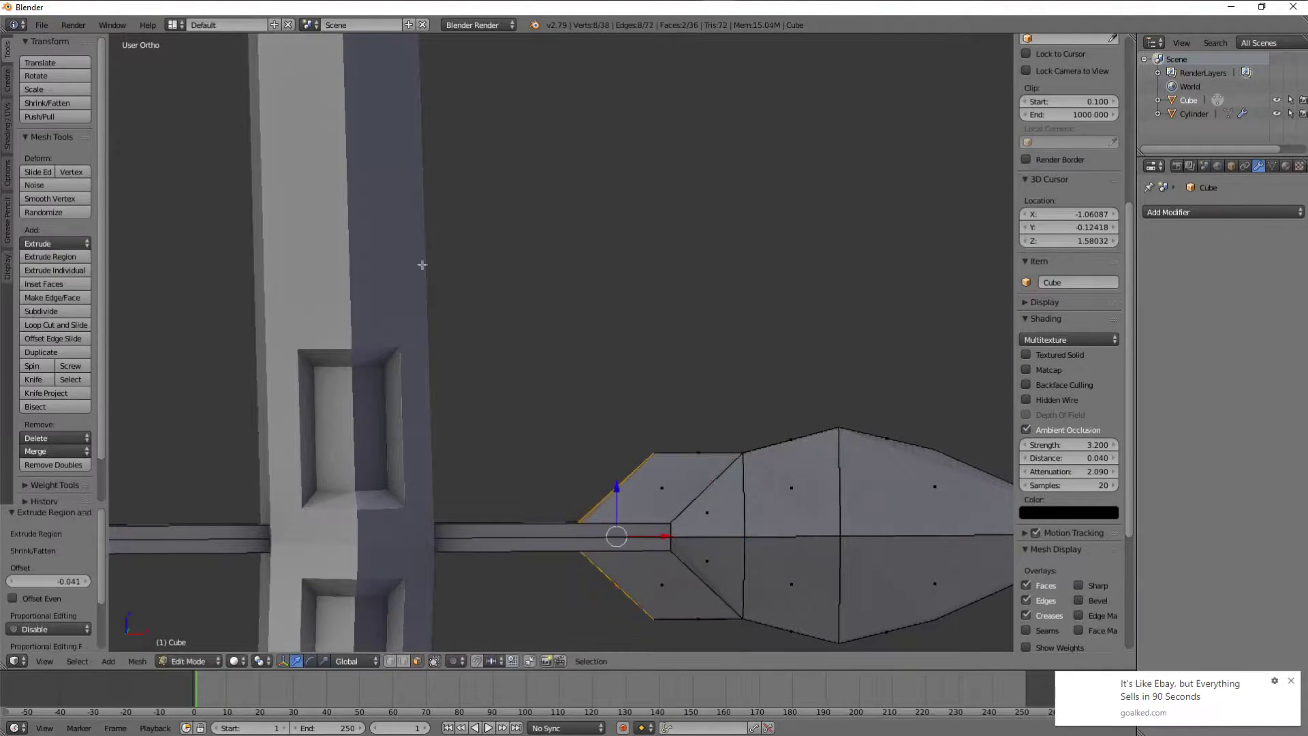
pyautogui.press('s')
pyautogui.press('z')
pyautogui.scroll(-3, 688, 417)
pyautogui.scroll(3, 647, 423)
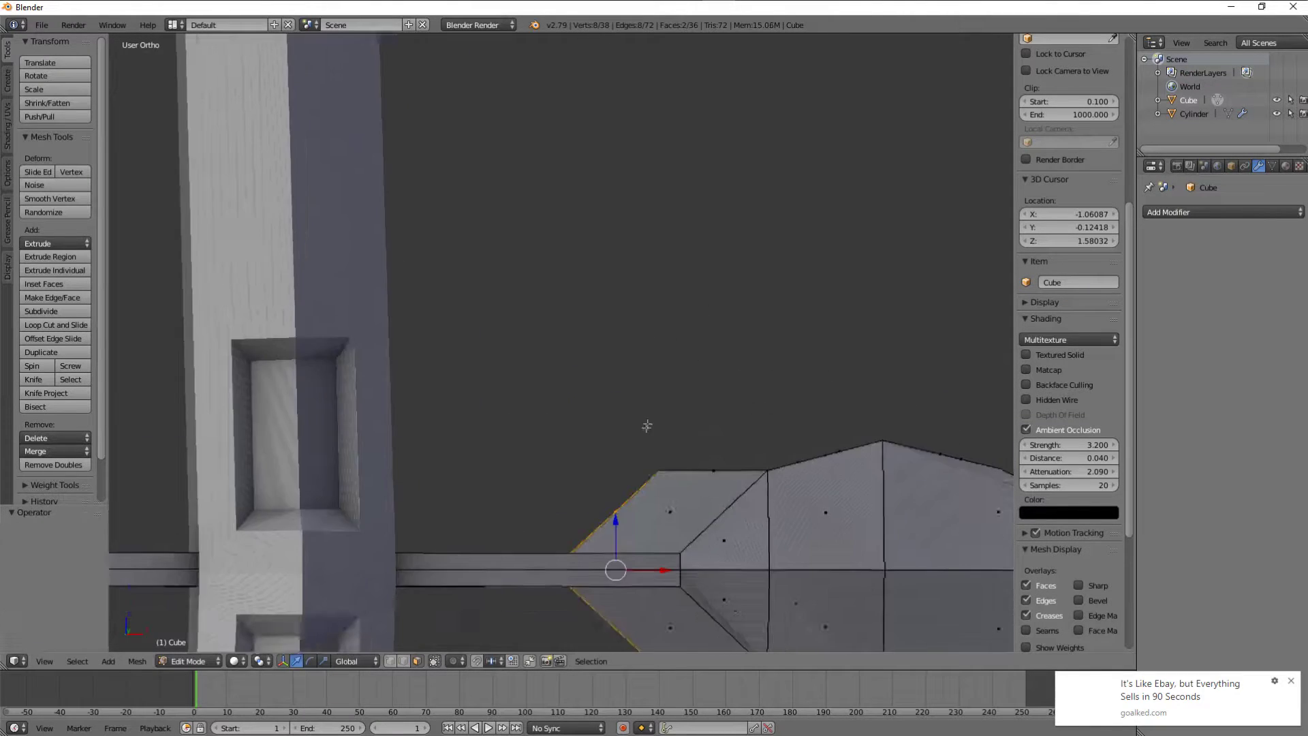
pyautogui.scroll(-4, 666, 488)
# Delete the arrowhead's lower-half vertices in front wireframe view.
pyautogui.press('KP_1')
pyautogui.press('Tab')
pyautogui.press('Tab')
pyautogui.press('z')
pyautogui.scroll(4, 743, 506)
pyautogui.keyDown('shift'); pyautogui.moveTo(743, 506); pyautogui.dragTo(477, 381, button='middle'); pyautogui.keyUp('shift')
pyautogui.scroll(3, 684, 409)
pyautogui.keyDown('shift'); pyautogui.click(684, 409); pyautogui.keyUp('shift')
pyautogui.scroll(5, 756, 375)
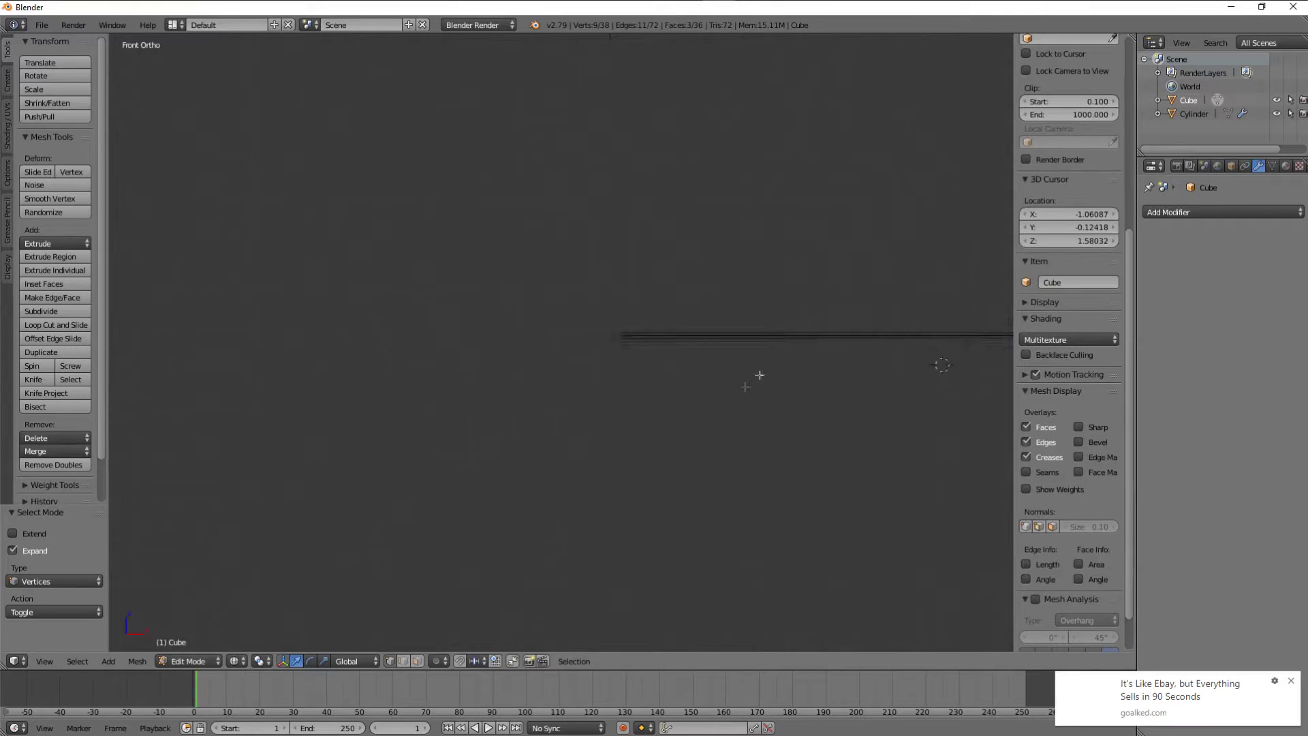
pyautogui.press('x')
pyautogui.click(531, 389)
pyautogui.scroll(-5, 840, 335)
pyautogui.scroll(-5, 535, 283)
# Select the whole arrow mesh and add a Mirror modifier.
pyautogui.press('a')
pyautogui.scroll(3, 654, 318)
pyautogui.click(1207, 212)
pyautogui.click(1022, 379)
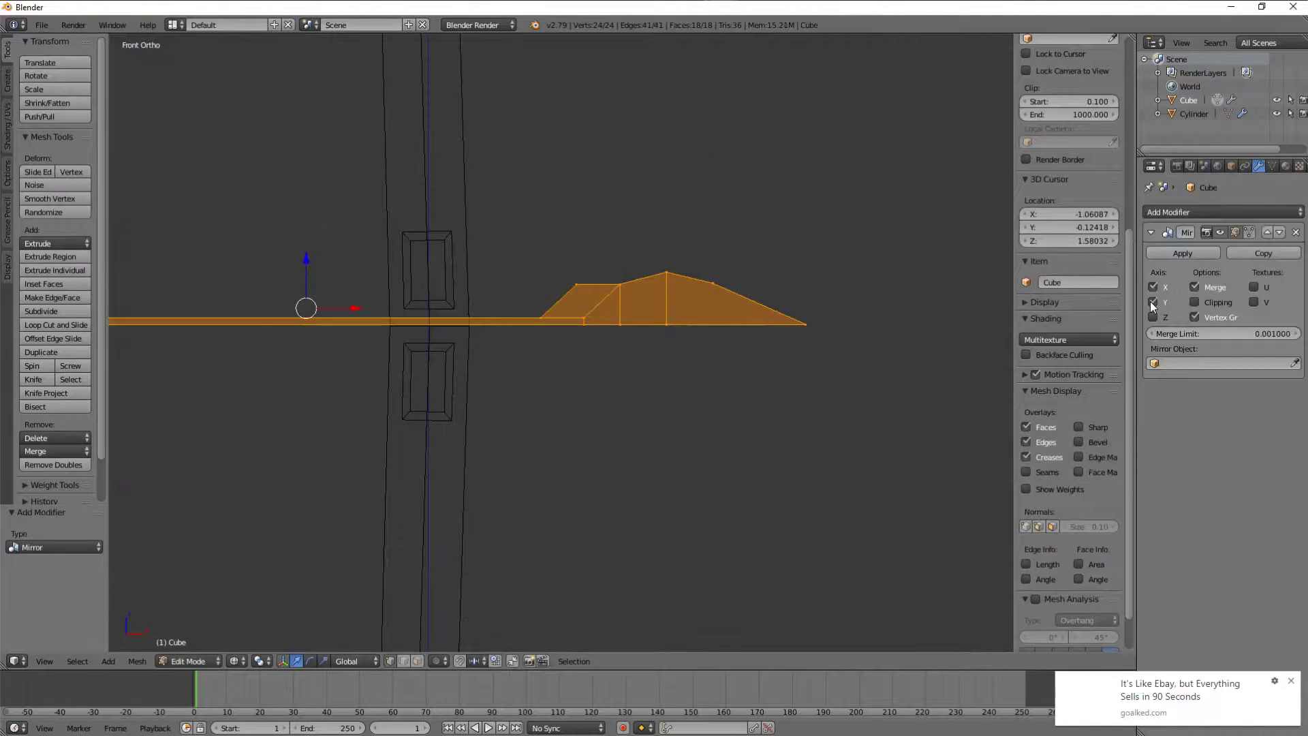
# Orbit around the arrow, then return to Edit Mode with wireframe display.
pyautogui.press('Tab')
pyautogui.scroll(3, 678, 286)
pyautogui.press('z')
pyautogui.moveTo(678, 286)
pyautogui.mouseDown(button='middle')
pyautogui.moveTo(748, 350)
pyautogui.moveTo(754, 304)
pyautogui.moveTo(692, 286)
pyautogui.moveTo(711, 299)
pyautogui.moveTo(524, 315)
pyautogui.moveTo(942, 316)
pyautogui.moveTo(706, 368)
pyautogui.moveTo(671, 391)
pyautogui.moveTo(709, 432)
pyautogui.mouseUp(button='middle')
pyautogui.press('Tab')
pyautogui.scroll(3, 707, 367)
pyautogui.press('z')
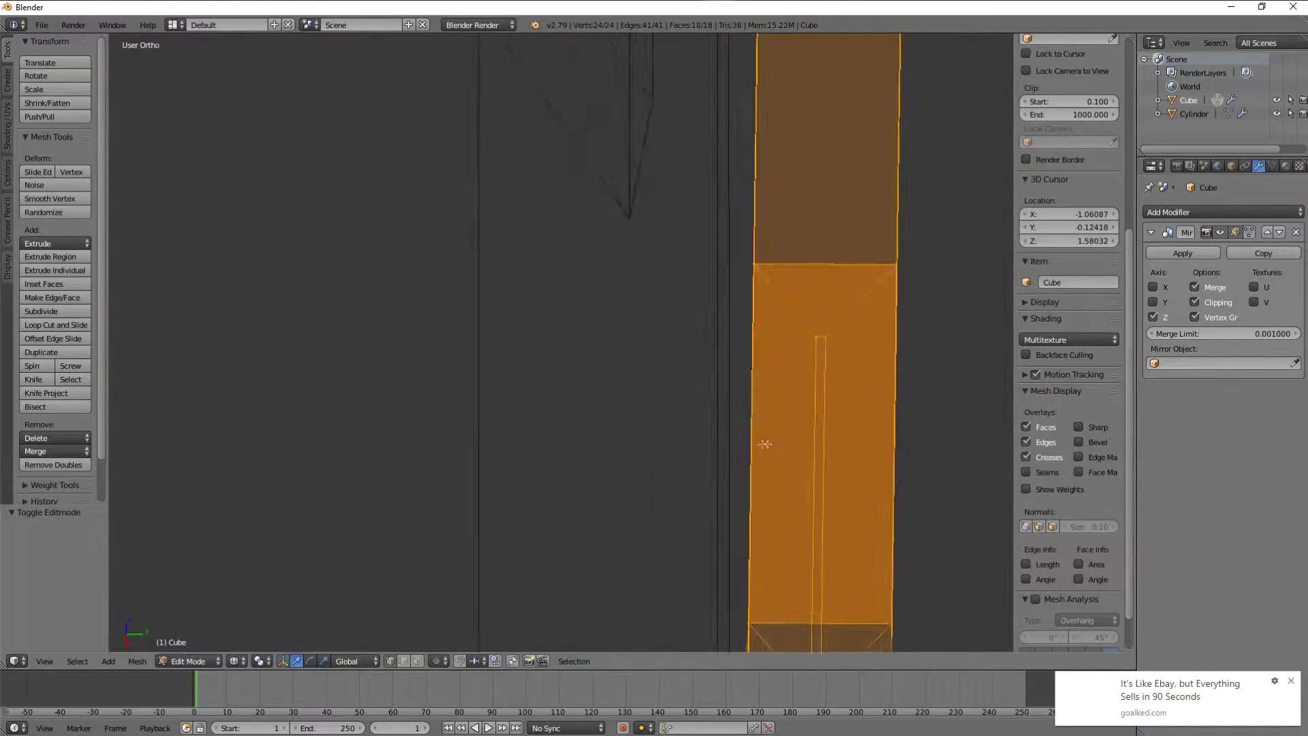
# Move selected arrowhead vertices along Y to reshape the head.
pyautogui.rightClick(604, 544)
pyautogui.moveTo(628, 543); pyautogui.dragTo(783, 543)
pyautogui.press('z')
pyautogui.moveTo(784, 543)
pyautogui.mouseDown(button='middle')
pyautogui.moveTo(777, 435)
pyautogui.moveTo(511, 453)
pyautogui.moveTo(694, 209)
pyautogui.moveTo(586, 320)
pyautogui.mouseUp(button='middle')
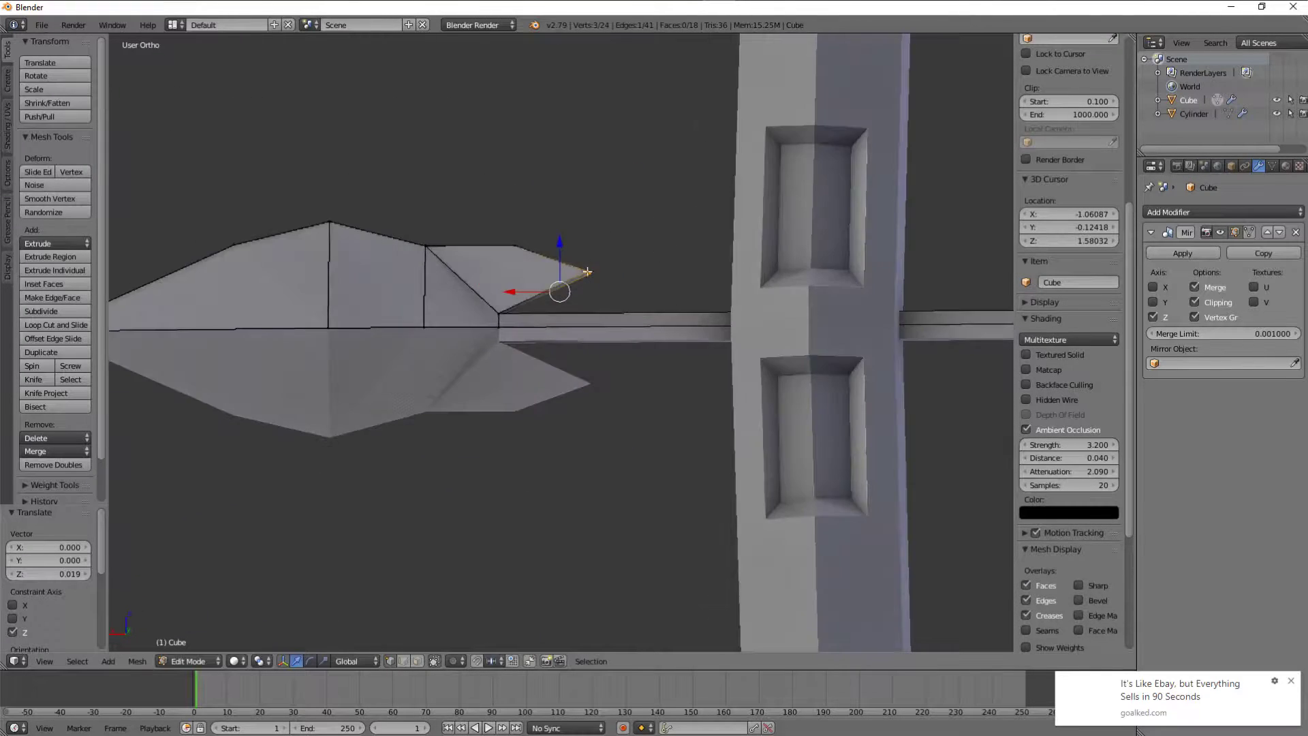
pyautogui.press('KP_1')
pyautogui.press('z')
pyautogui.keyDown('shift'); pyautogui.rightClick(583, 325); pyautogui.keyUp('shift')
pyautogui.click(619, 239)
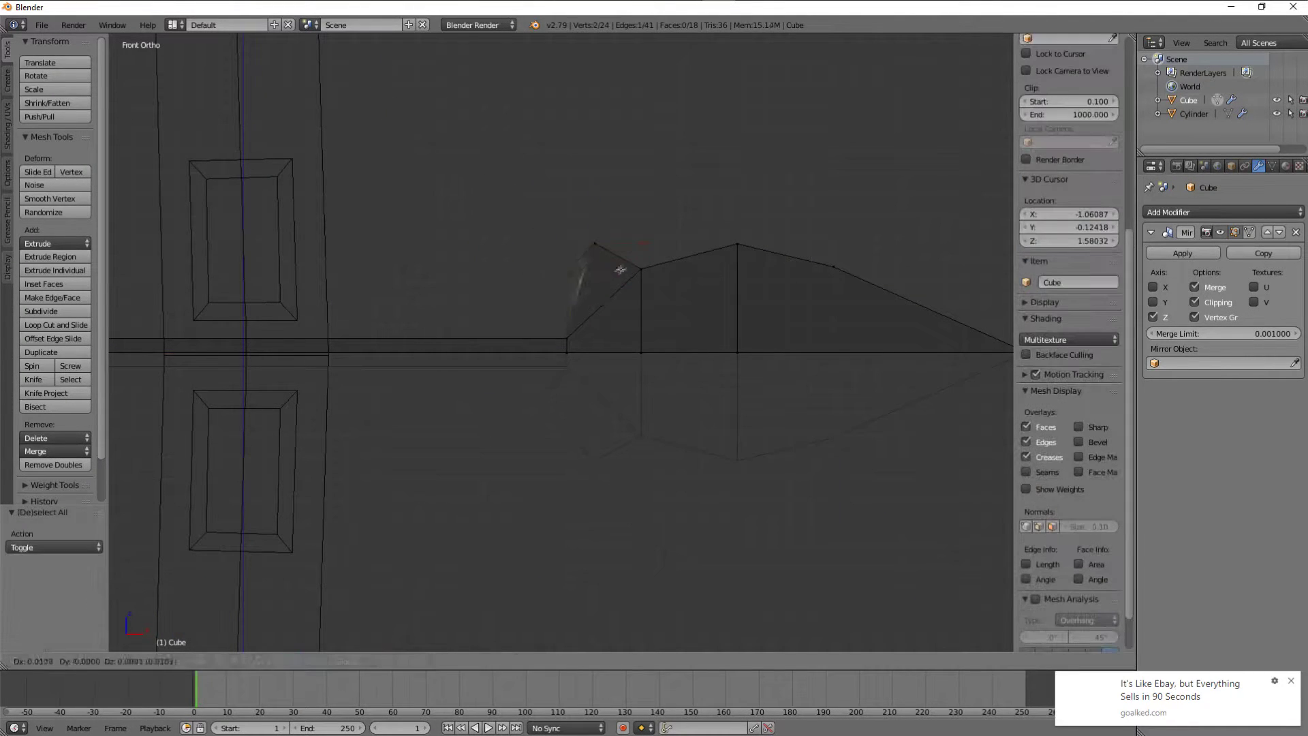
pyautogui.press('a')
# Extrude the head's back-corner face and scale it to a point as a barb.
pyautogui.moveTo(598, 312)
pyautogui.mouseDown(button='middle')
pyautogui.moveTo(635, 253)
pyautogui.moveTo(606, 300)
pyautogui.mouseUp(button='middle')
pyautogui.scroll(-5, 606, 300)
pyautogui.press('z')
pyautogui.press('z')
pyautogui.press('z')
pyautogui.rightClick(682, 361)
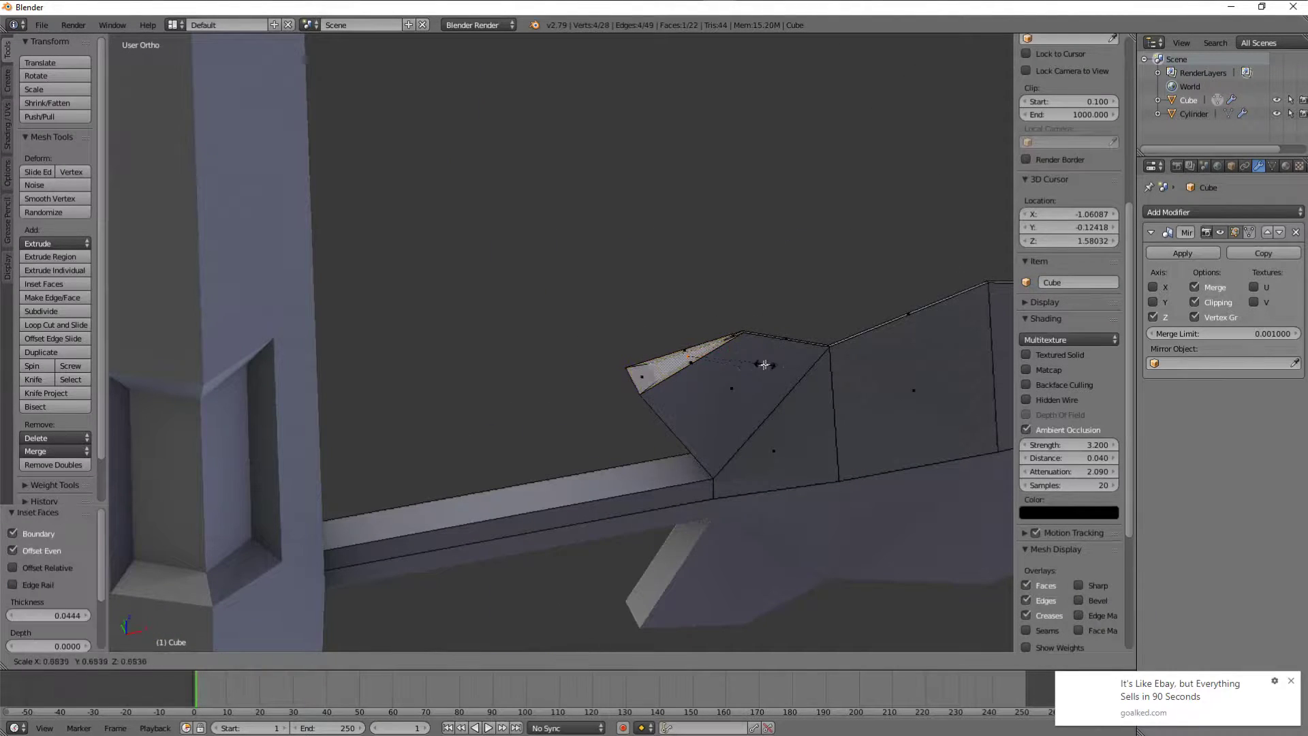
pyautogui.press('KP_1')
pyautogui.press('s')
pyautogui.click(657, 263)
pyautogui.click(728, 372)
# Lasso-select the faces at the barb and zoom in on them.
pyautogui.press('z')
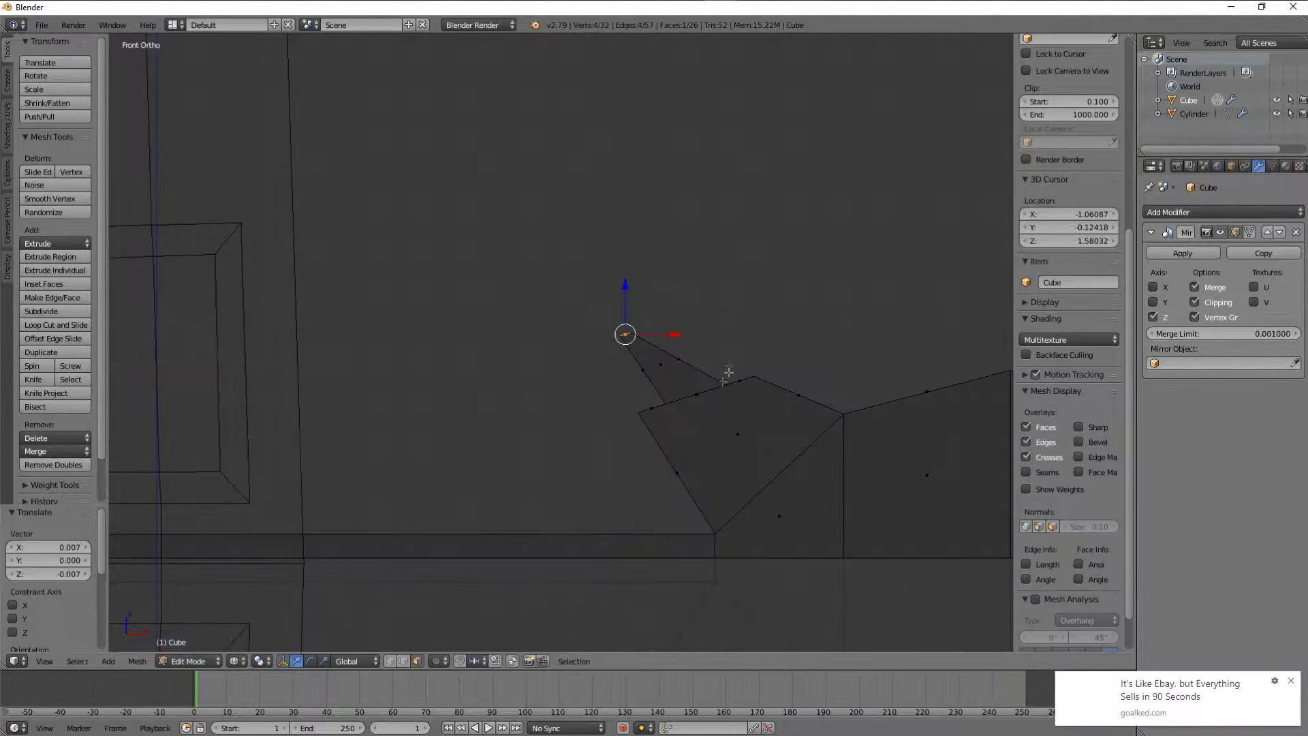
pyautogui.click(760, 328)
pyautogui.press('a')
pyautogui.scroll(2, 693, 447)
pyautogui.press('k')
pyautogui.keyDown('ctrl'); pyautogui.moveTo(501, 347); pyautogui.dragTo(694, 378); pyautogui.keyUp('ctrl')
pyautogui.press('z')
pyautogui.press('KP_Decimal')
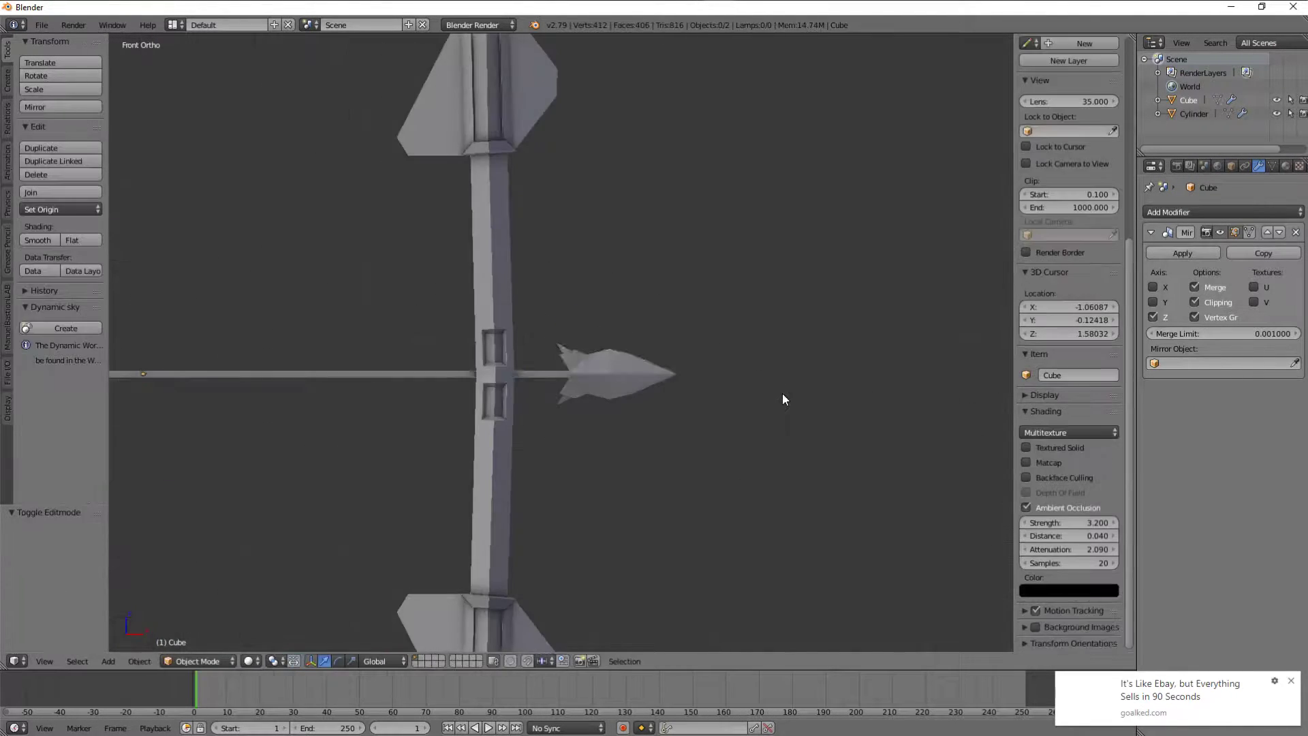
# Loop-cut the arrow and raise one arrowhead edge along Z.
pyautogui.press('Tab')
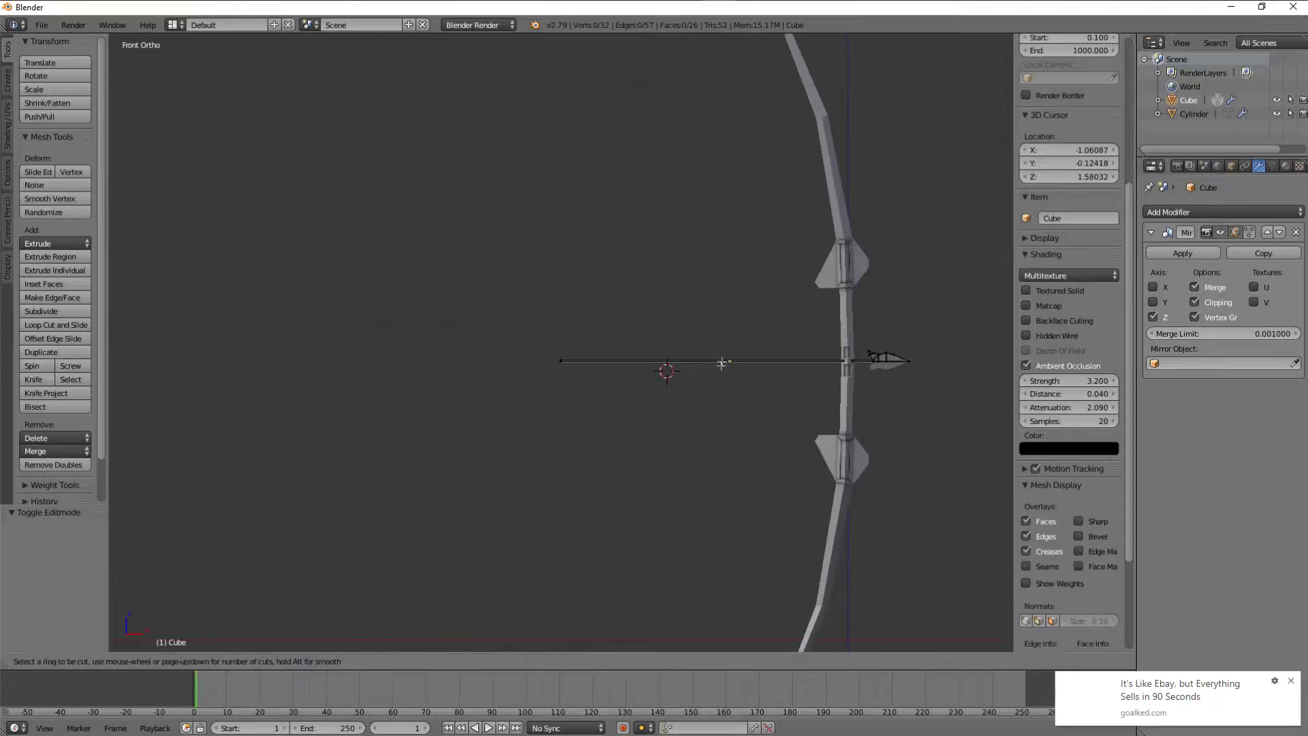
pyautogui.press('KP_Divide')
pyautogui.scroll(4, 663, 341)
pyautogui.hotkey('ctrl', 'r')
pyautogui.click(663, 341)
pyautogui.press('a')
pyautogui.rightClick(325, 309)
pyautogui.press('g')
pyautogui.press('z')
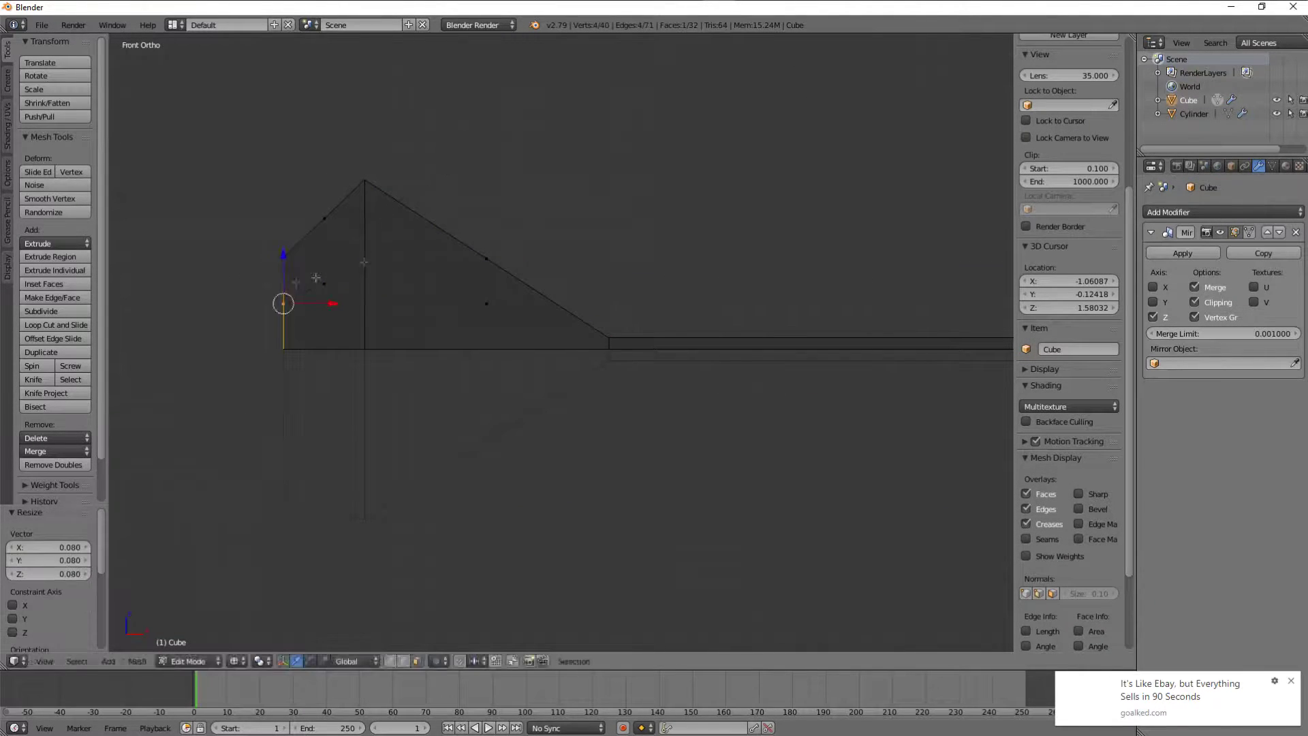
pyautogui.click(448, 193)
pyautogui.scroll(-3, 584, 213)
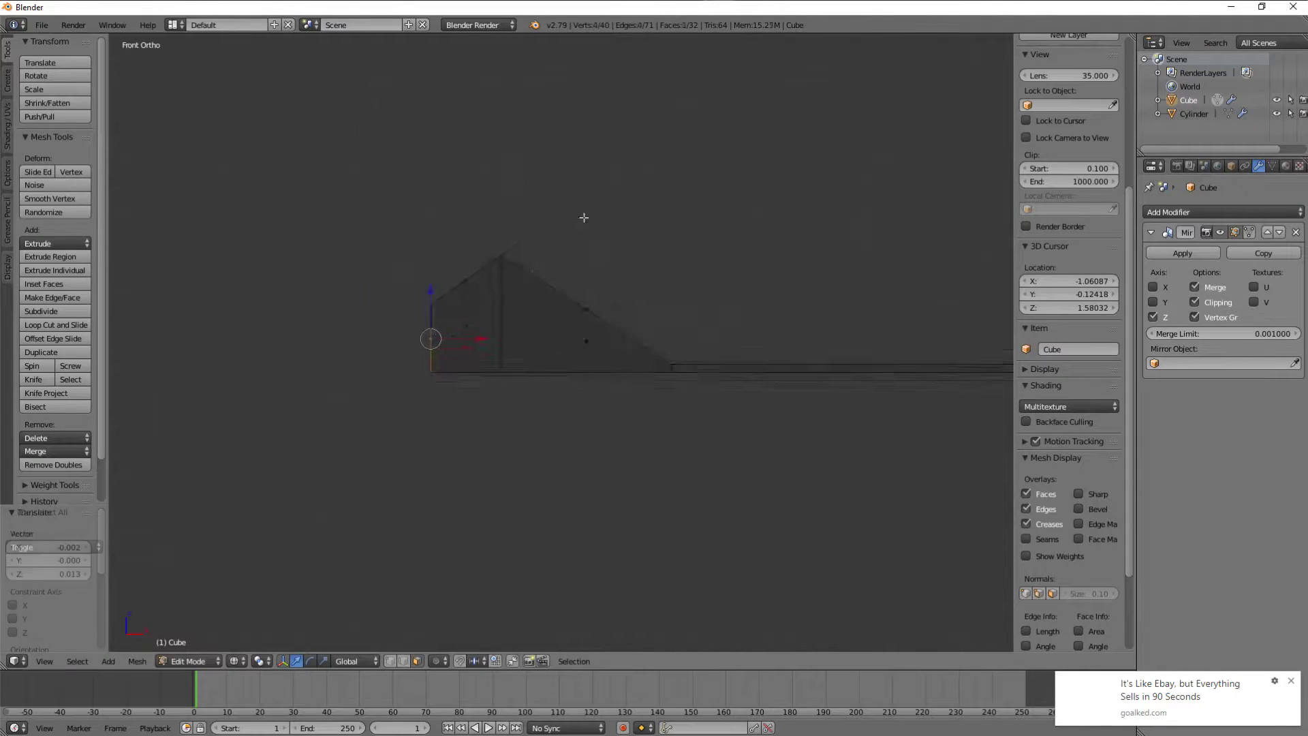
pyautogui.press('a')
# Add a loop cut through the wedge and select one of its faces.
pyautogui.scroll(2, 709, 282)
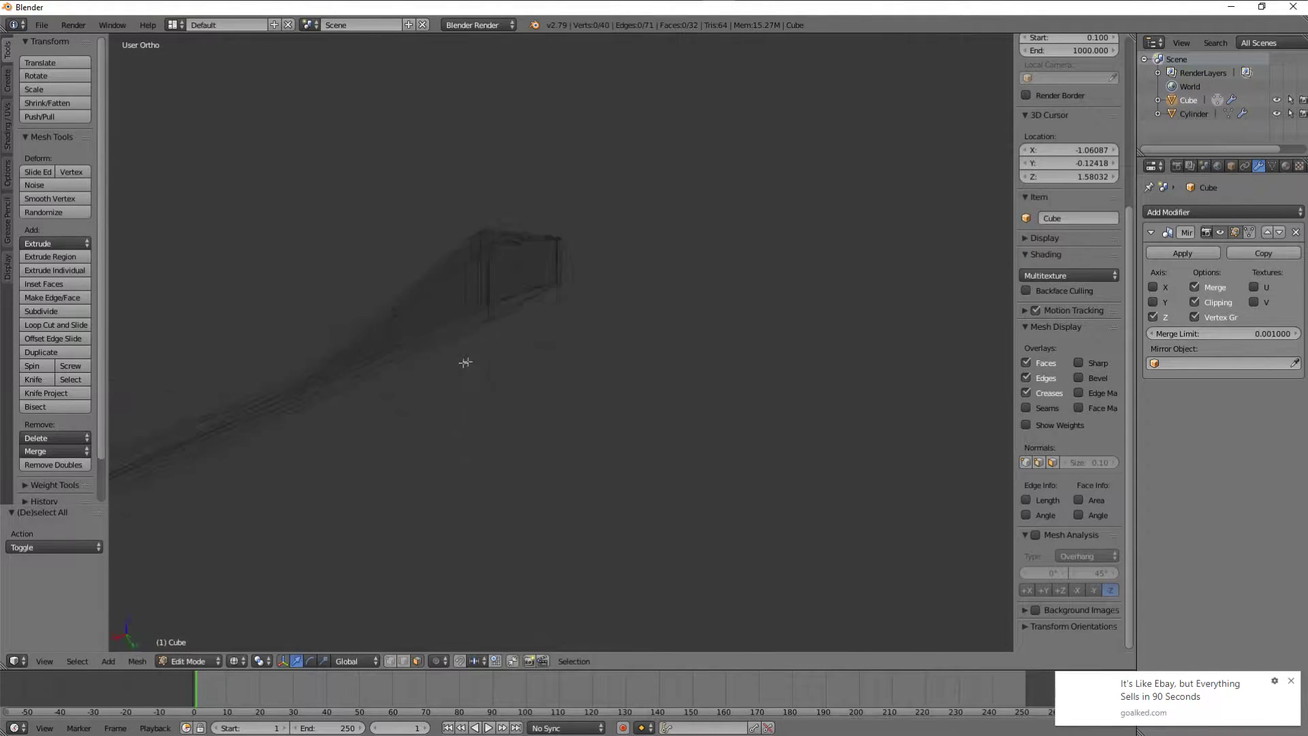
pyautogui.press('KP_1')
pyautogui.scroll(2, 681, 299)
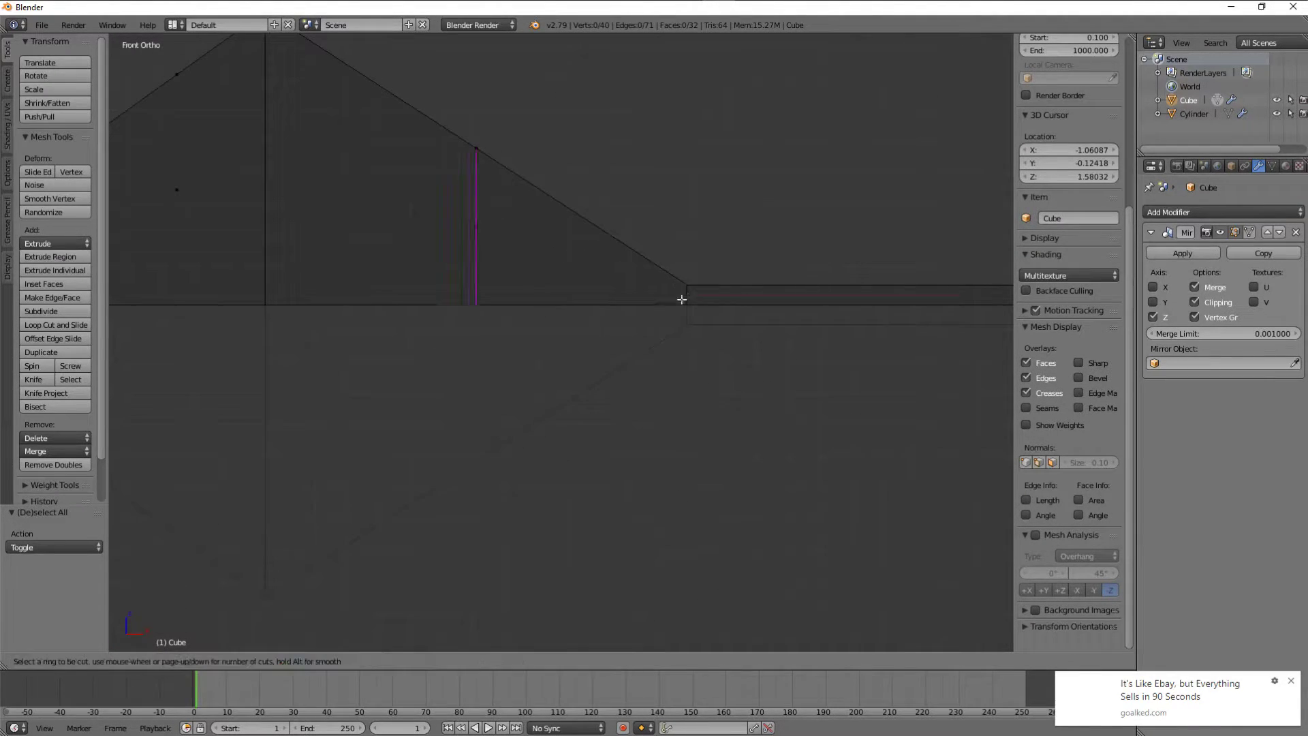
pyautogui.click(683, 297)
pyautogui.press('a')
pyautogui.rightClick(347, 253)
pyautogui.moveTo(348, 254); pyautogui.dragTo(488, 241, button='middle')
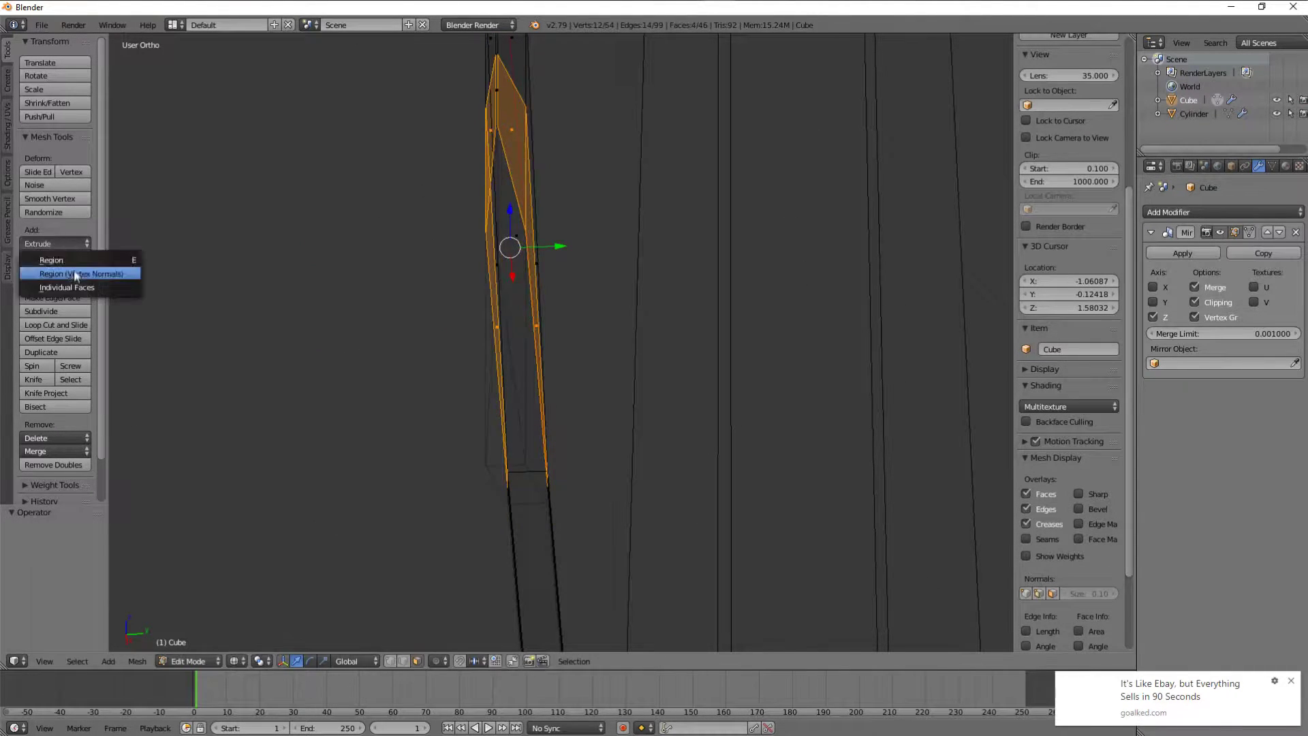
pyautogui.moveTo(409, 273); pyautogui.dragTo(588, 259, button='middle')
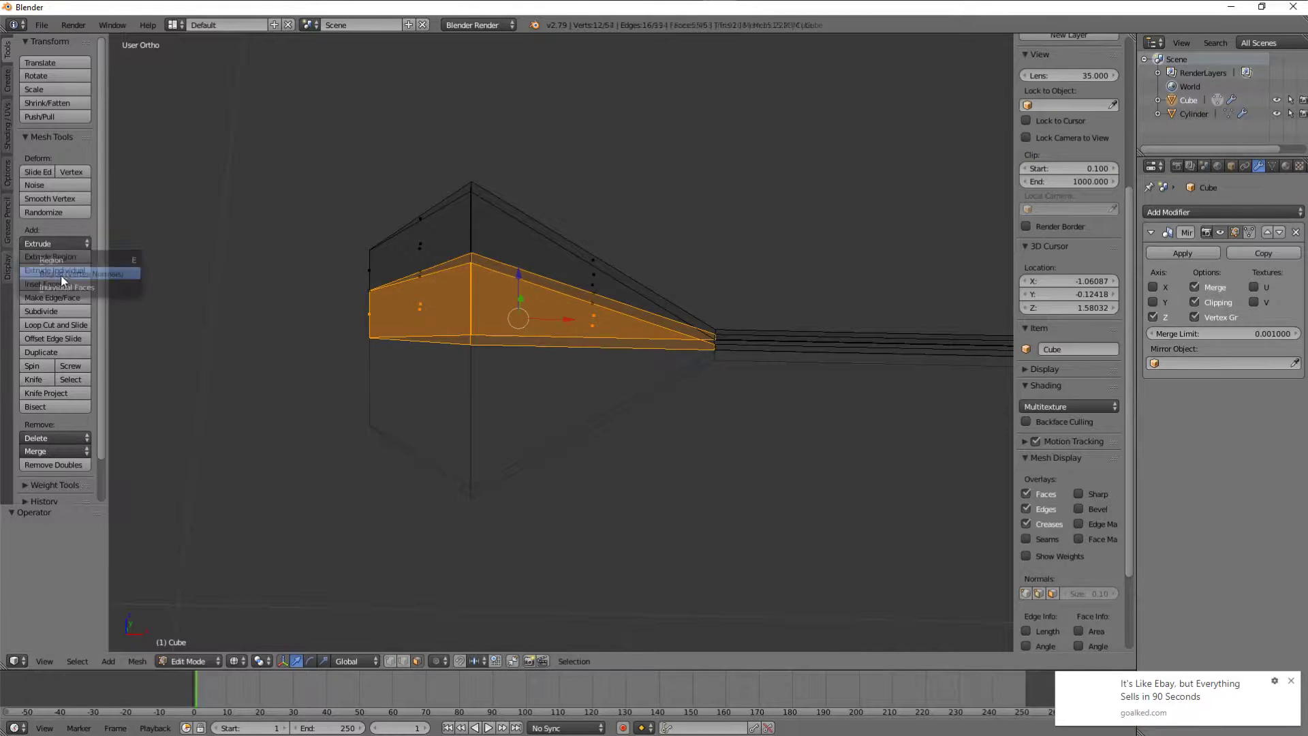
pyautogui.press('z')
pyautogui.moveTo(654, 120); pyautogui.dragTo(666, 245, button='middle')
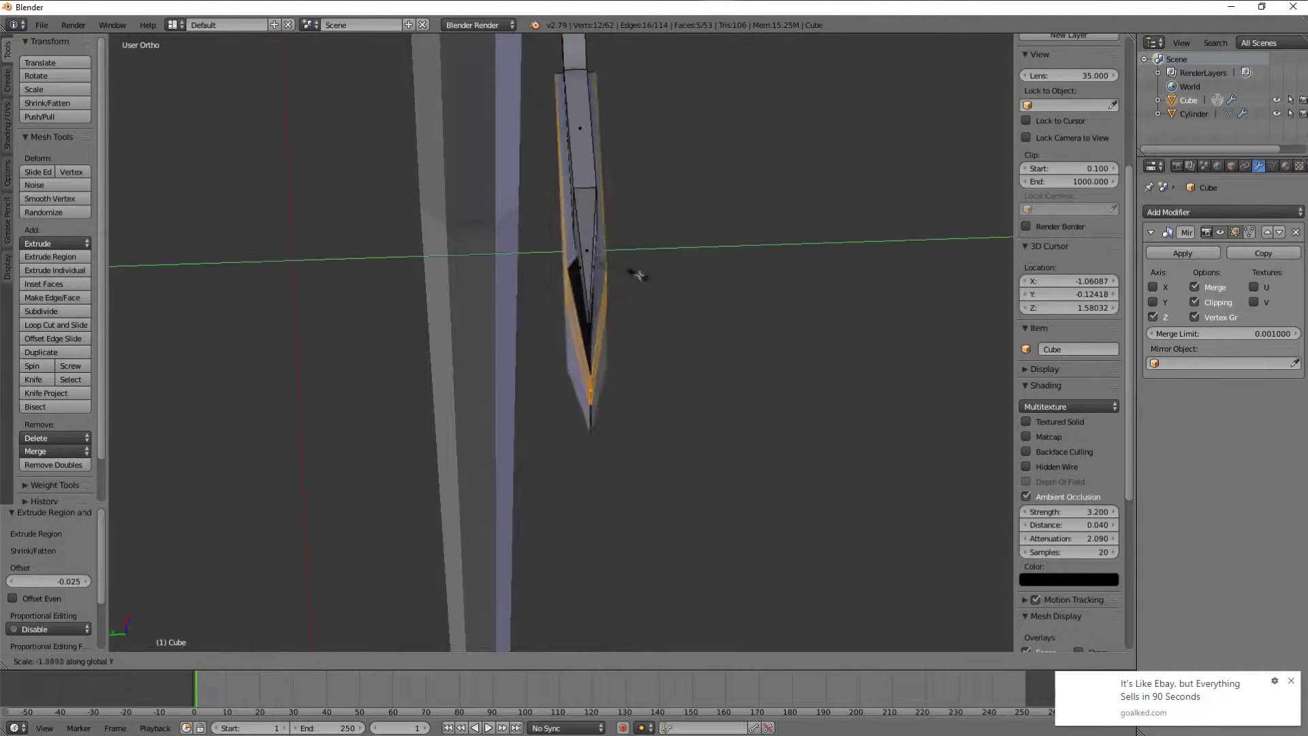
# Scale the selected wedge face along Z into a tapered raised band.
pyautogui.press('s')
pyautogui.press('z')
pyautogui.moveTo(814, 361); pyautogui.dragTo(675, 297, button='middle')
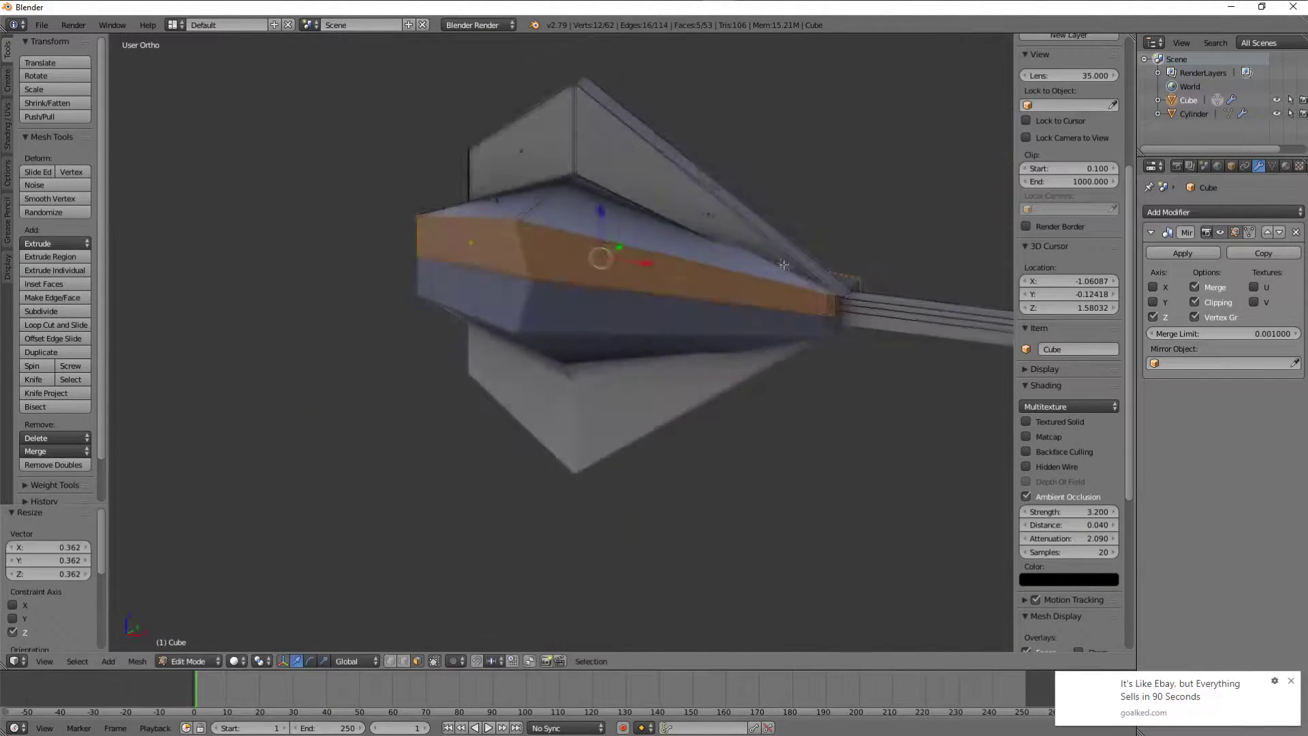
pyautogui.press('s')
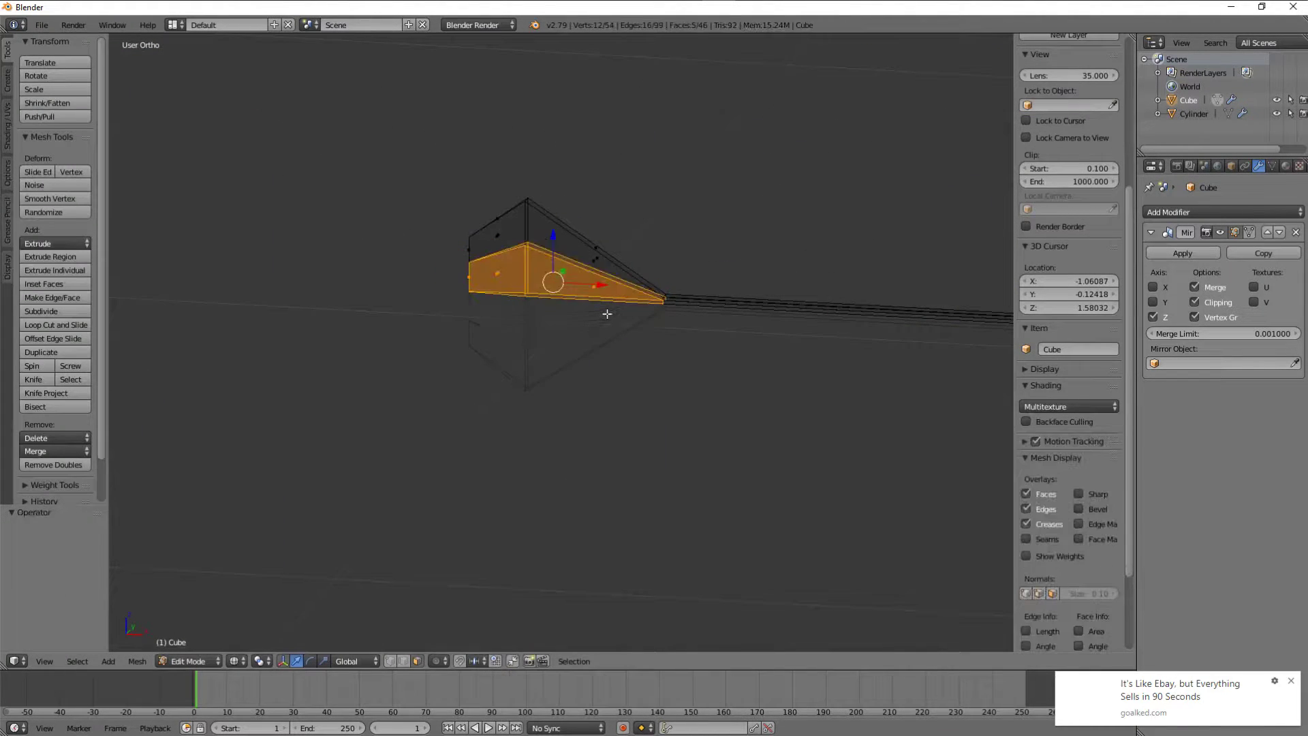
pyautogui.press('z')
pyautogui.moveTo(606, 313); pyautogui.dragTo(175, 255, button='middle')
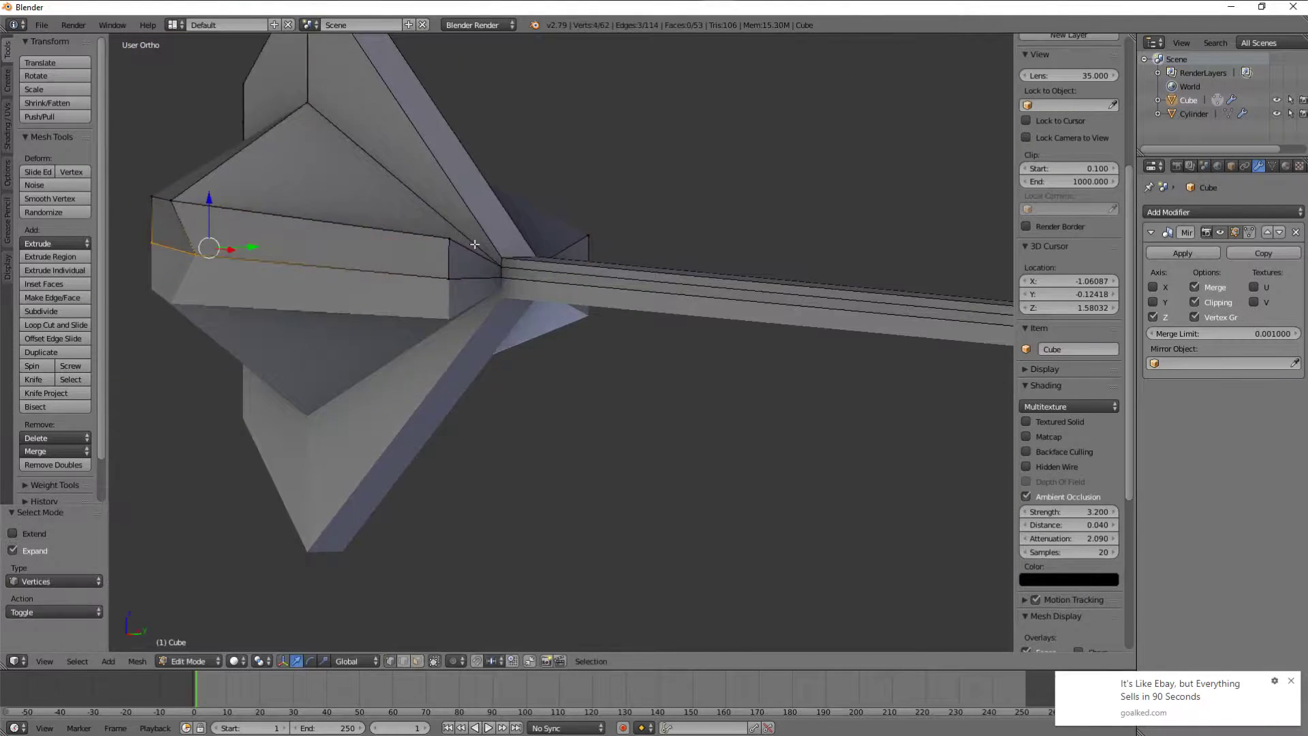
pyautogui.press('z')
pyautogui.keyDown('alt'); pyautogui.keyDown('shift'); pyautogui.rightClick(475, 244); pyautogui.keyUp('shift'); pyautogui.keyUp('alt')
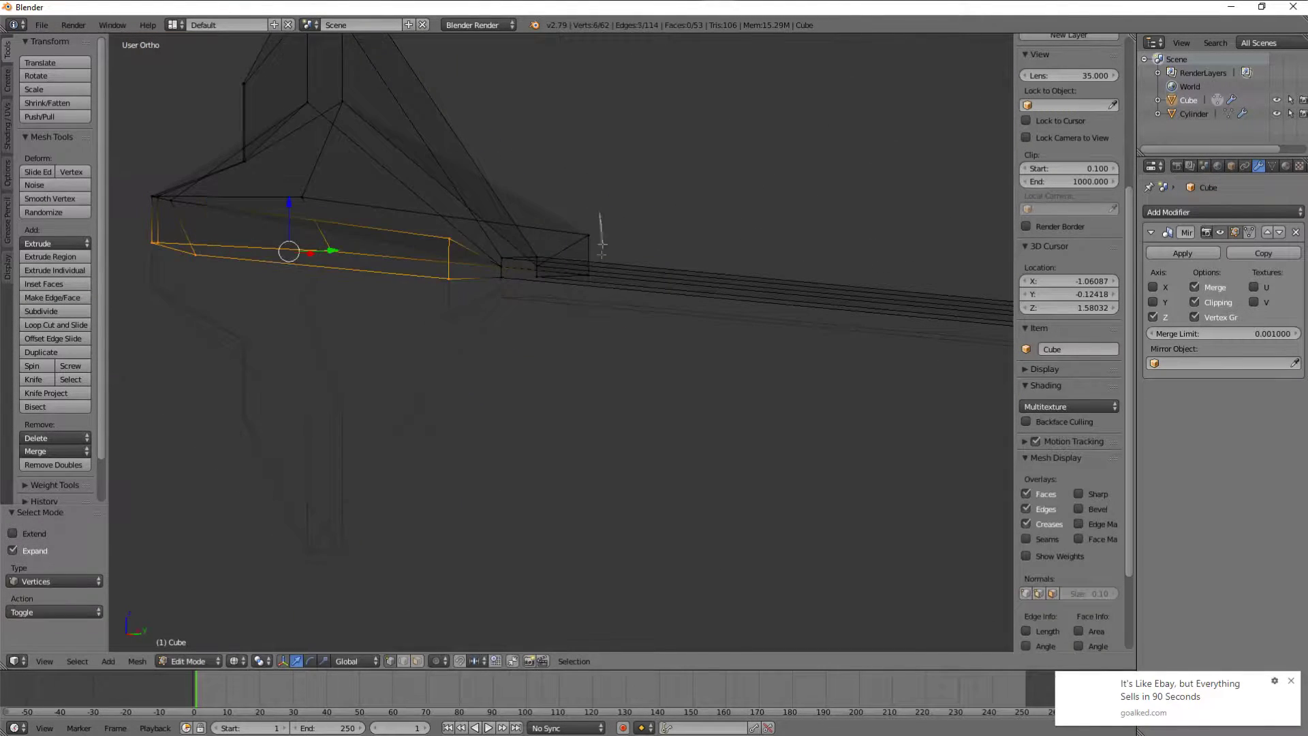
# Widen the selected grip edges by scaling them along X.
pyautogui.press('z')
pyautogui.press('s')
pyautogui.press('x')
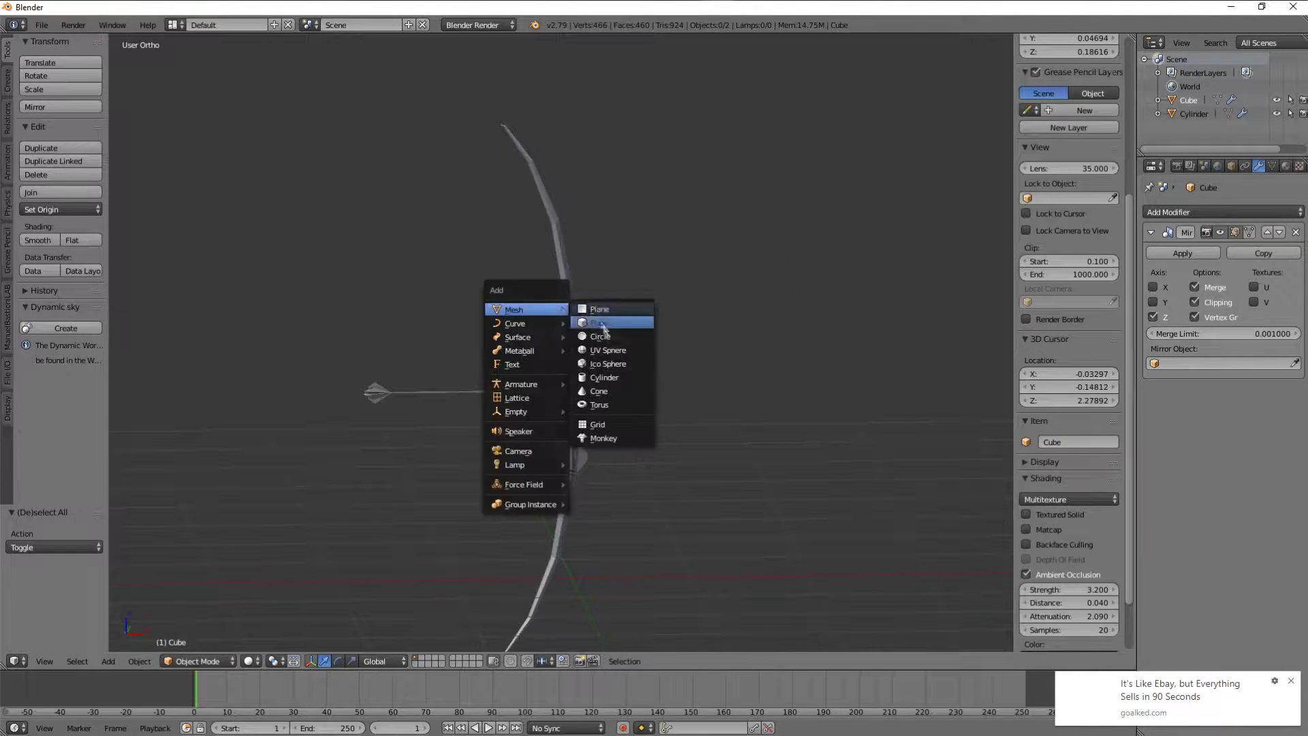
# Add a cube, shrink it, and move it beside the arrow.
pyautogui.click(622, 326)
pyautogui.press('s')
pyautogui.click(615, 324)
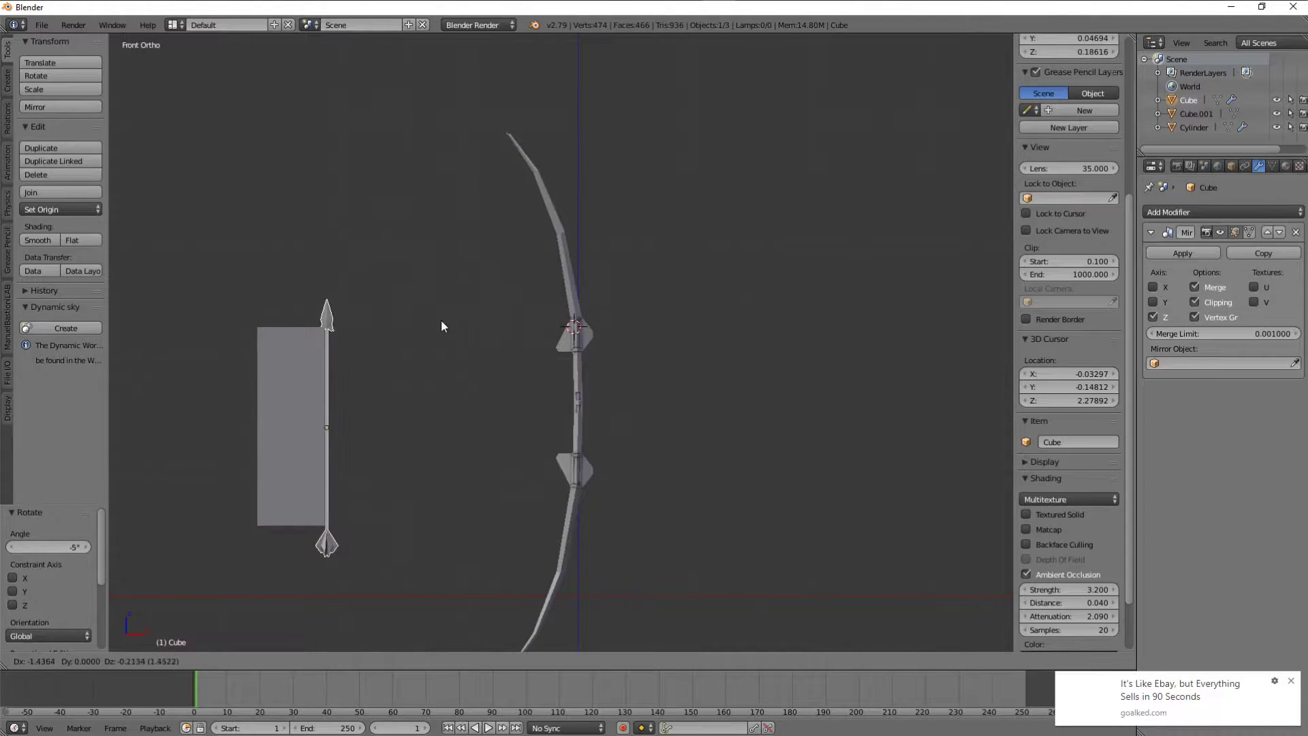
pyautogui.click(406, 362)
pyautogui.moveTo(403, 362)
pyautogui.mouseDown(button='middle')
pyautogui.moveTo(852, 292)
pyautogui.moveTo(686, 321)
pyautogui.moveTo(557, 316)
pyautogui.mouseUp(button='middle')
# Scale the cube's top face down into a taper.
pyautogui.press('Tab')
pyautogui.press('s')
pyautogui.click(598, 269)
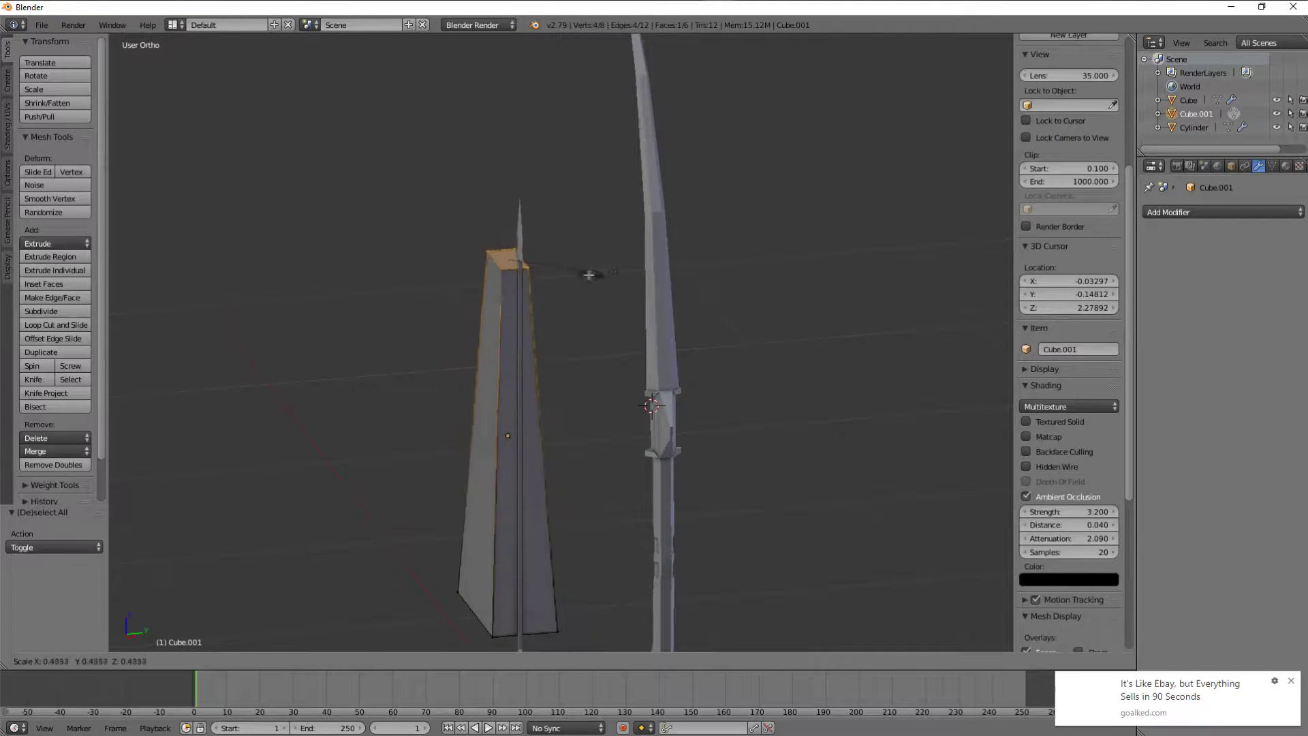
pyautogui.moveTo(598, 269); pyautogui.dragTo(595, 292, button='middle')
pyautogui.moveTo(619, 365); pyautogui.dragTo(604, 209, button='middle')
pyautogui.press('s')
pyautogui.click(558, 182)
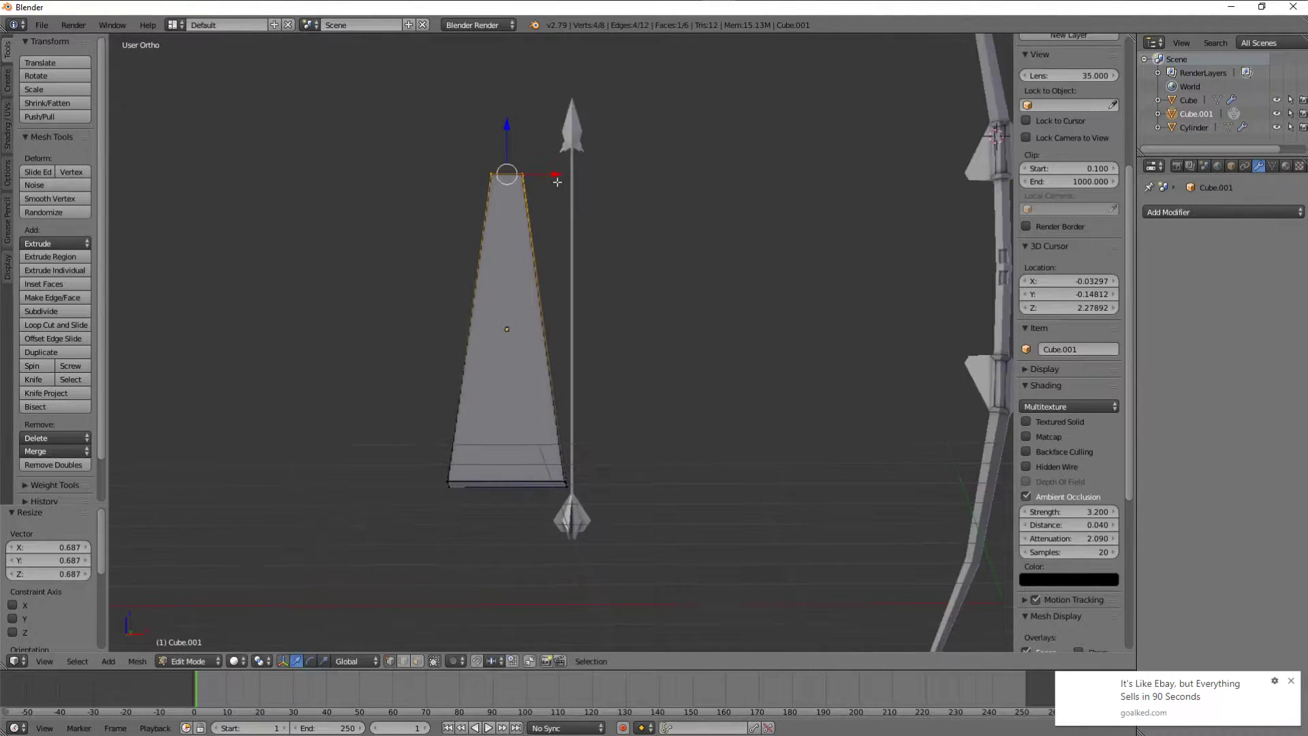
# Inspect the tapered box in wireframe, toggling out of and back into Edit Mode.
pyautogui.press('z')
pyautogui.scroll(-2, 541, 407)
pyautogui.press('a')
pyautogui.keyDown('shift'); pyautogui.moveTo(539, 287); pyautogui.dragTo(583, 368, button='middle'); pyautogui.keyUp('shift')
pyautogui.press('Tab')
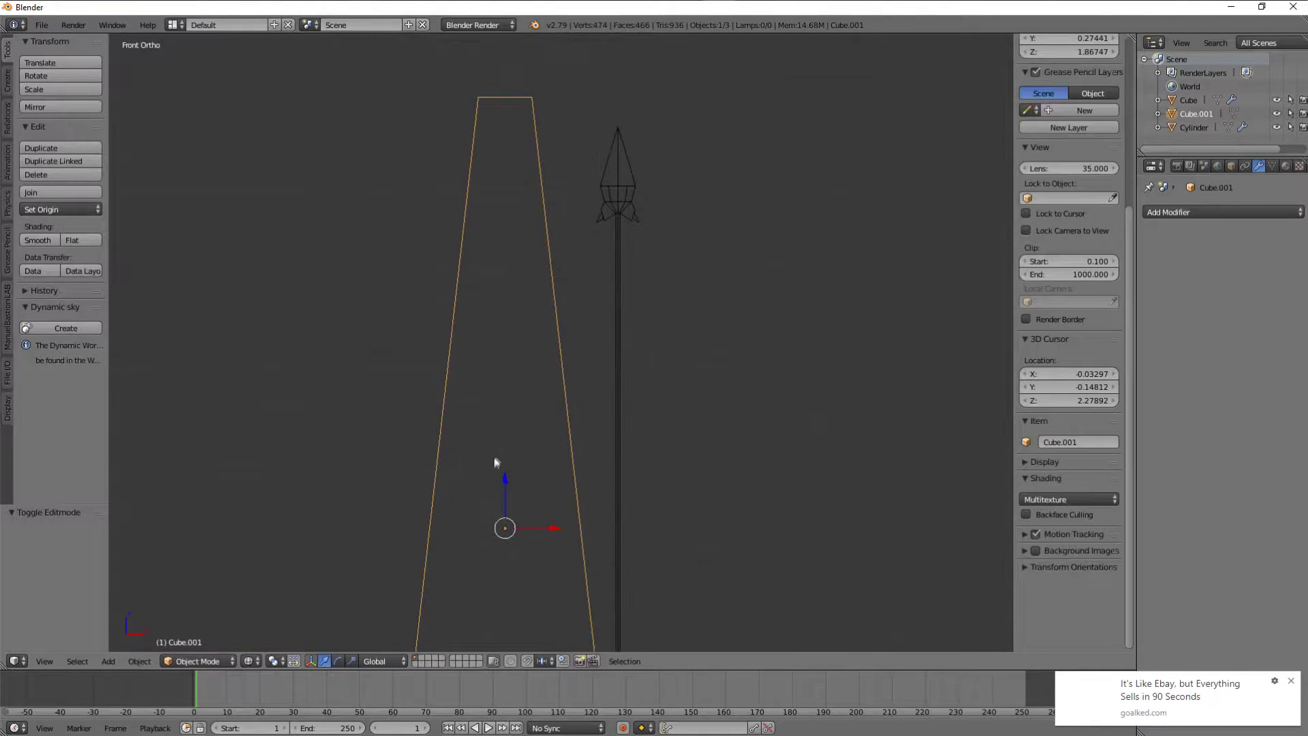
pyautogui.press('Tab')
pyautogui.scroll(-2, 645, 517)
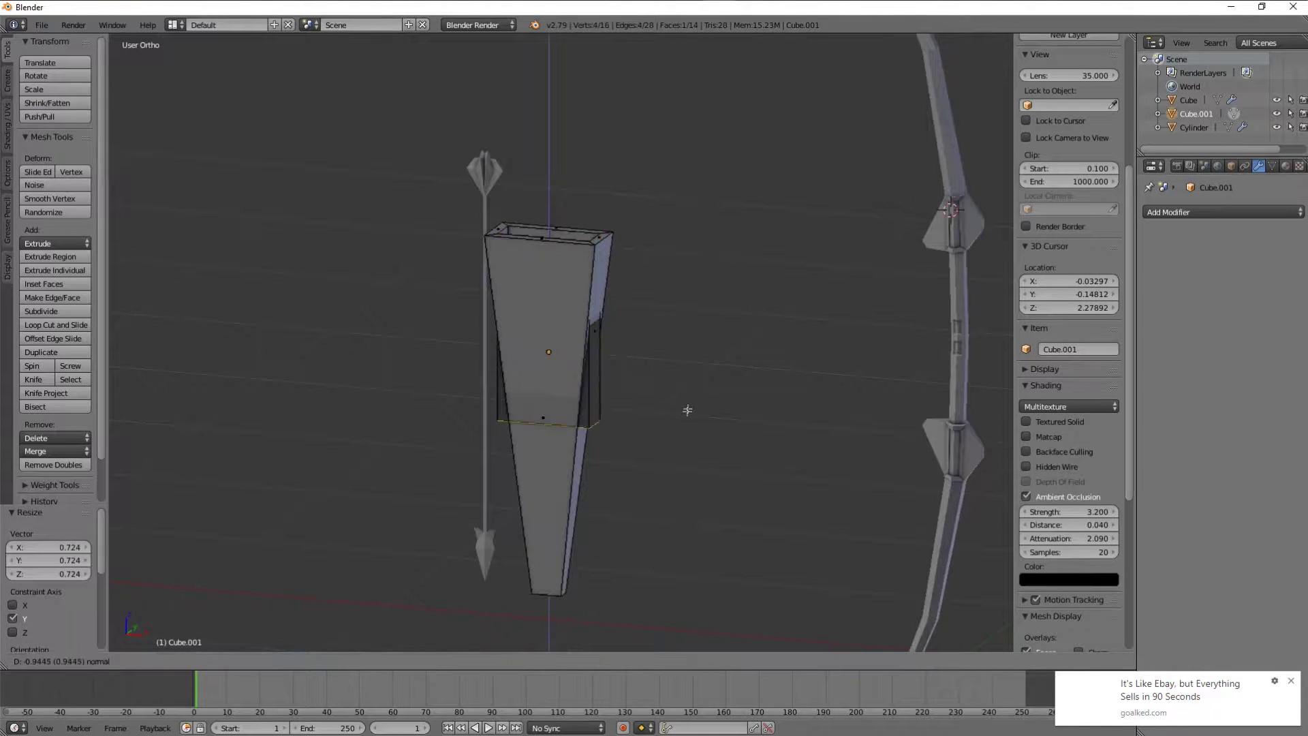
pyautogui.moveTo(663, 403); pyautogui.dragTo(660, 458, button='middle')
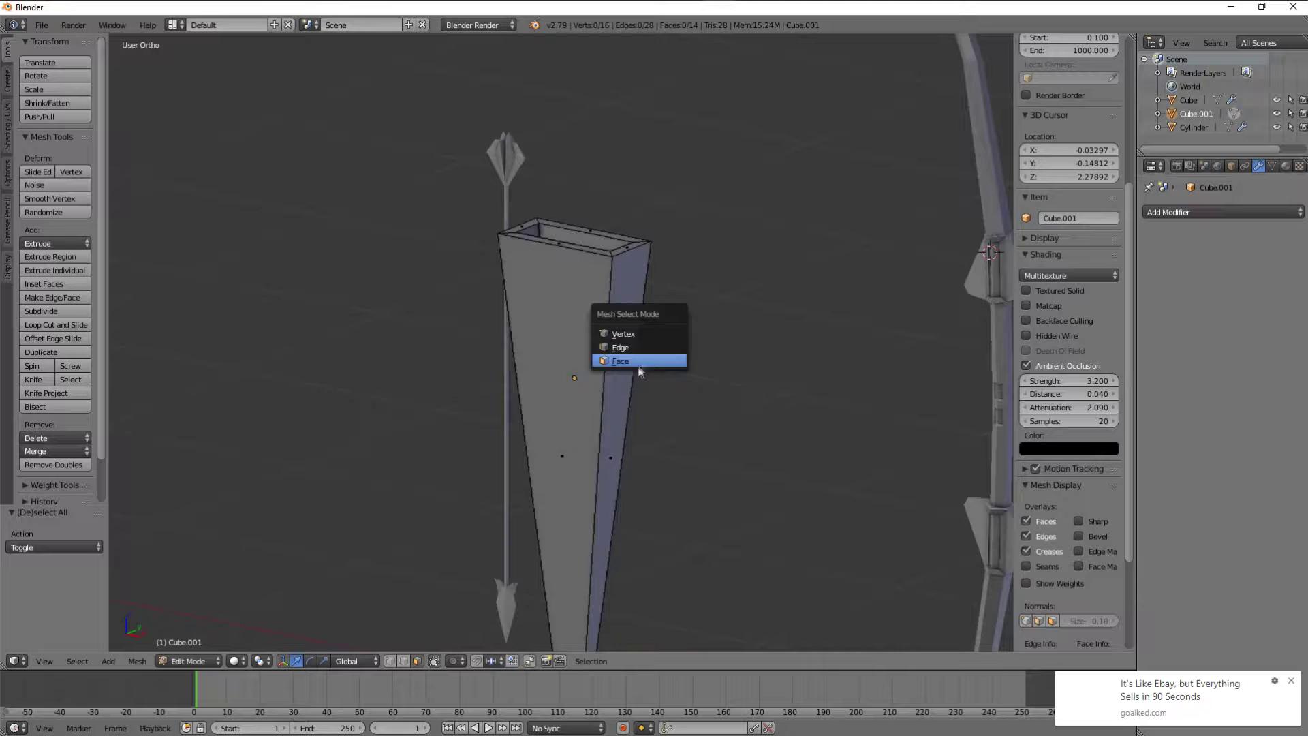
# Delete the quiver's left half and add a Mirror modifier.
pyautogui.press('a')
pyautogui.press('KP_1')
pyautogui.press('z')
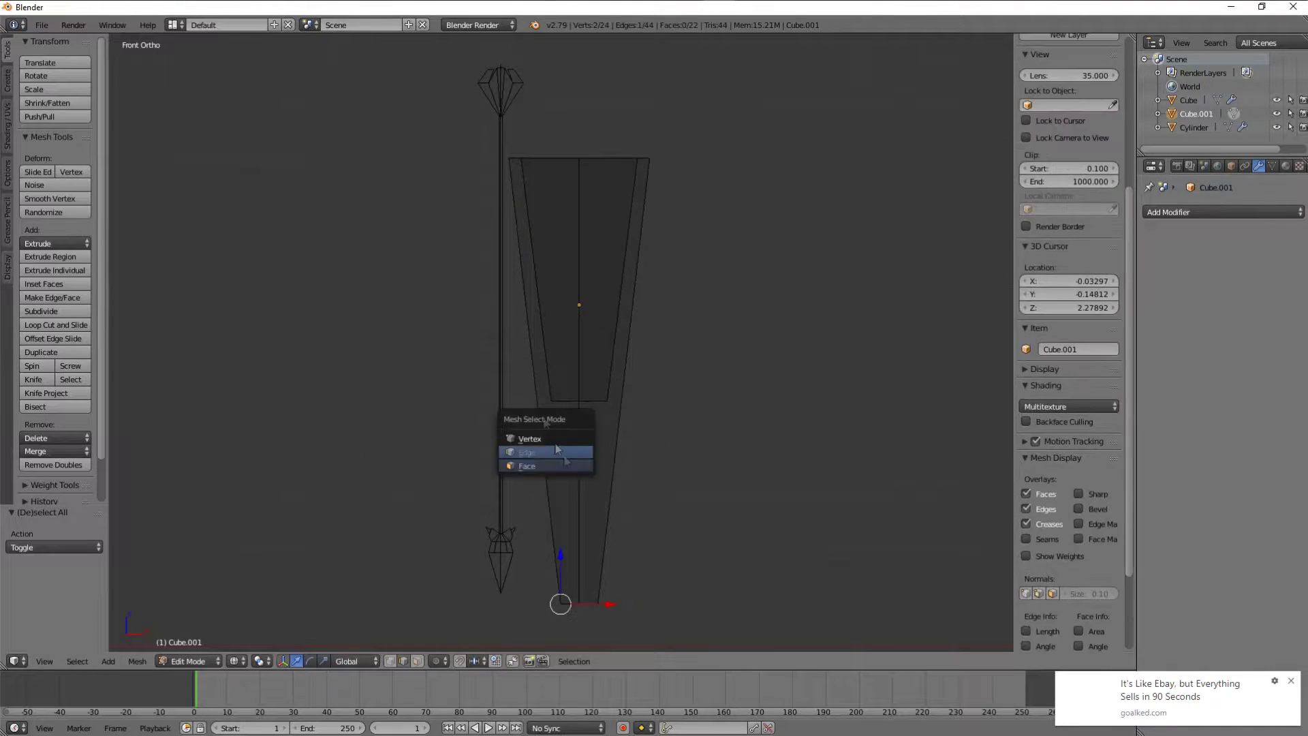
pyautogui.keyDown('ctrl'); pyautogui.moveTo(519, 600); pyautogui.dragTo(510, 157); pyautogui.keyUp('ctrl')
pyautogui.press('x')
pyautogui.click(565, 181)
pyautogui.click(1222, 211)
pyautogui.click(1059, 336)
# Enable Mirror clipping and slide the remaining half onto the mirror seam.
pyautogui.scroll(4, 1068, 337)
pyautogui.press('z')
pyautogui.press('a')
pyautogui.click(1194, 302)
pyautogui.press('a')
pyautogui.moveTo(630, 331); pyautogui.dragTo(668, 332)
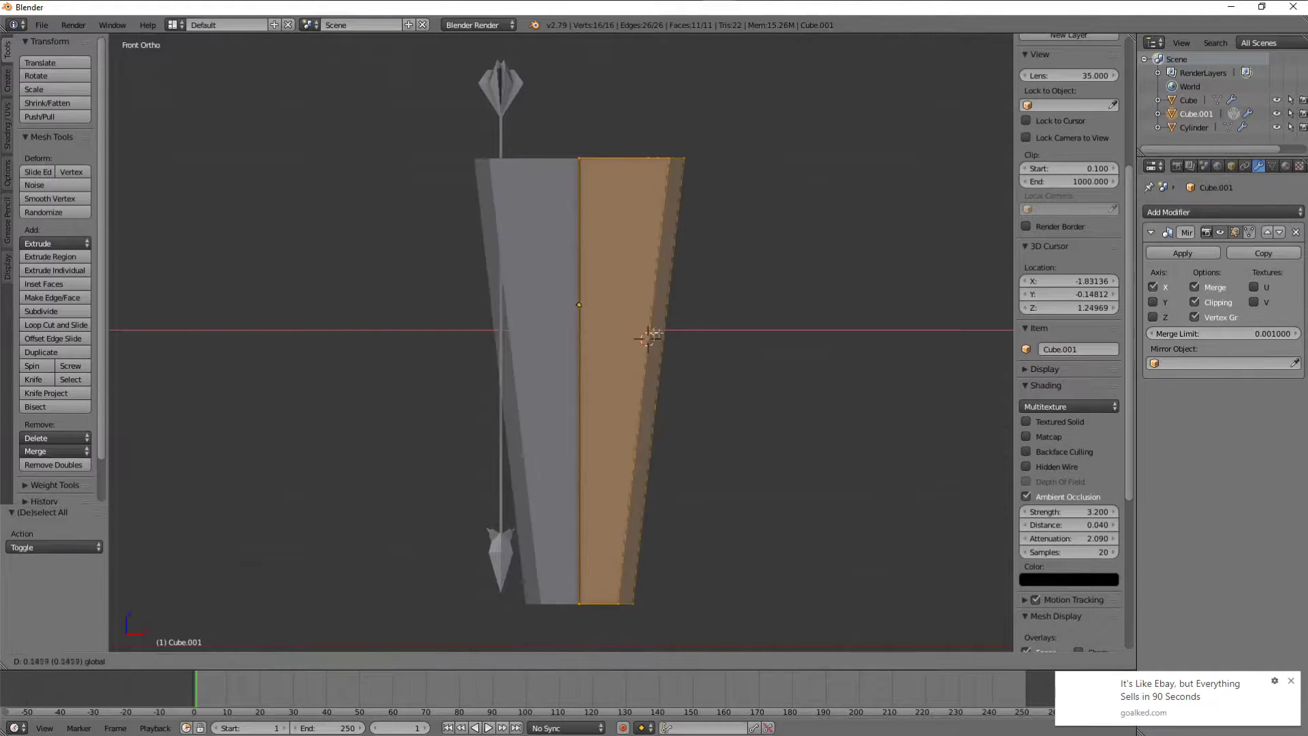
# Inset a side face, extrude it outward, and reposition its edge.
pyautogui.press('z')
pyautogui.press('z')
pyautogui.press('i')
pyautogui.moveTo(681, 249); pyautogui.dragTo(696, 255, button='middle')
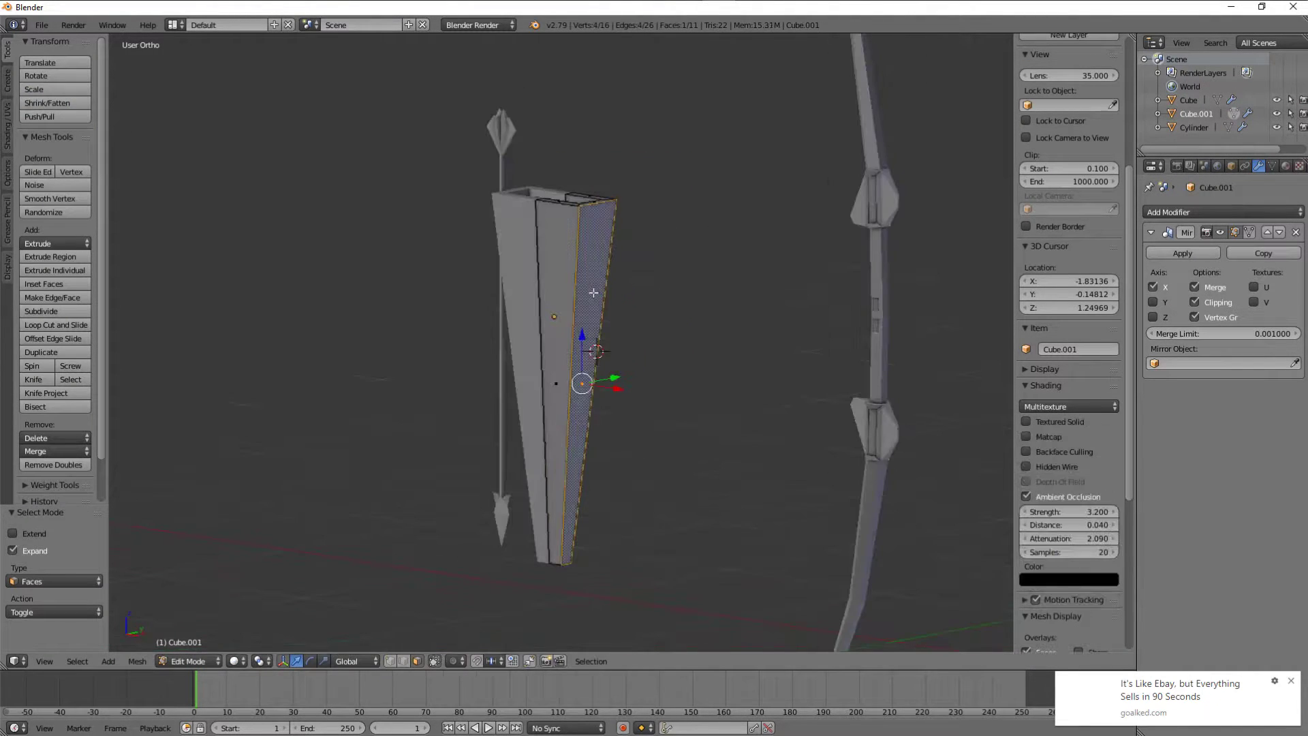
pyautogui.press('KP_1')
pyautogui.press('e')
pyautogui.click(820, 225)
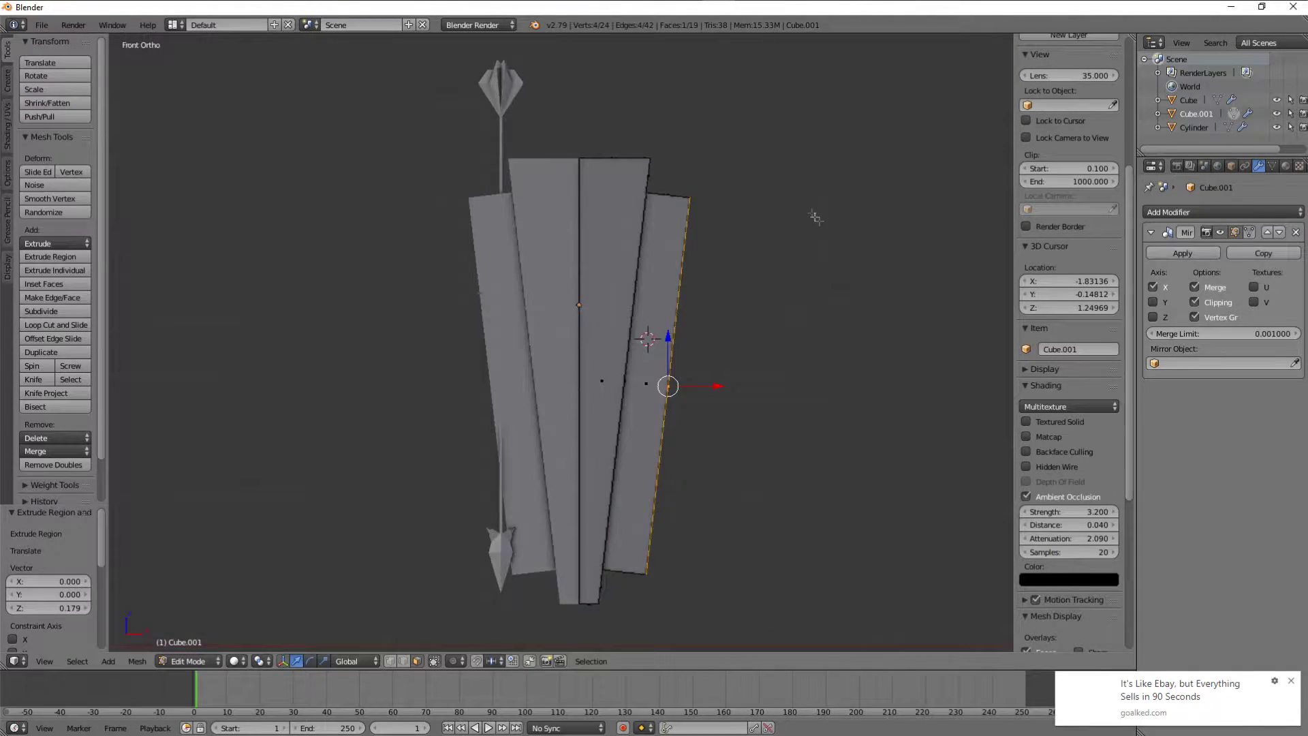
pyautogui.press('z')
pyautogui.press('1')
pyautogui.press('g')
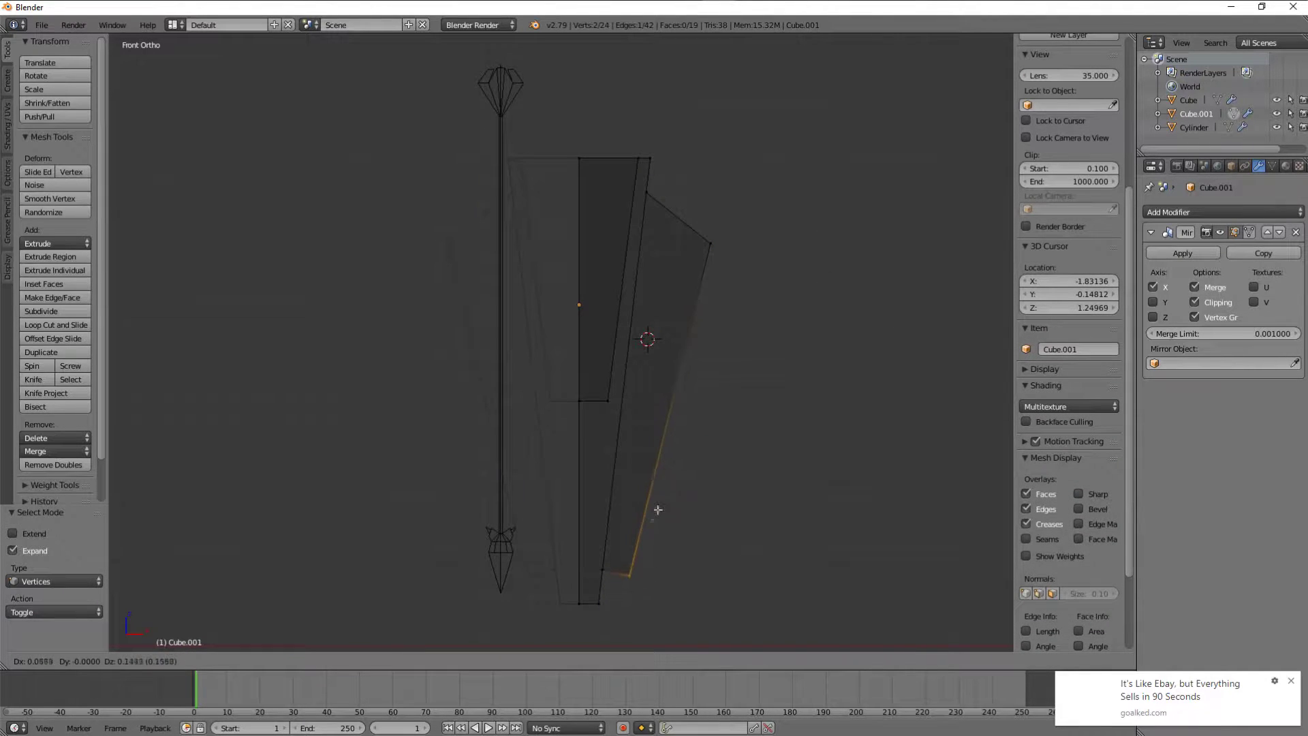
pyautogui.click(678, 212)
# Select another side edge and switch to vertex selection, undoing a stray change.
pyautogui.rightClick(654, 540)
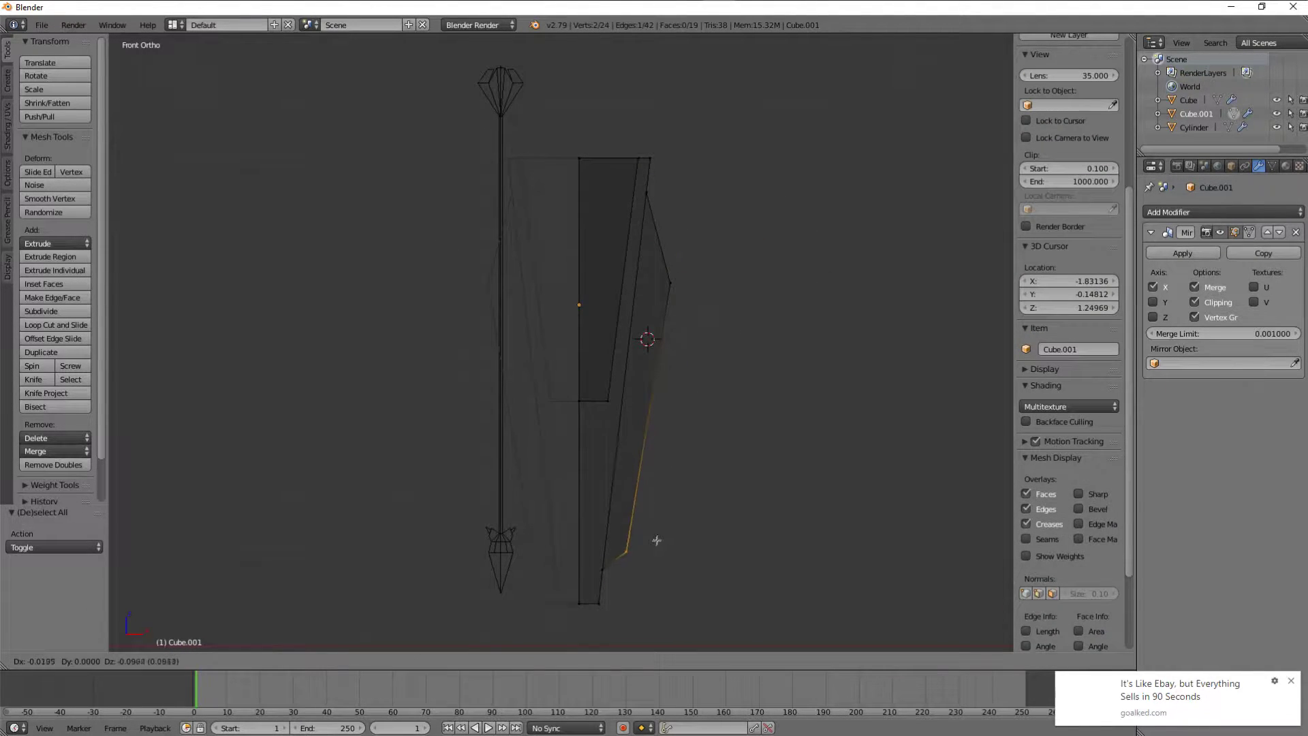
pyautogui.press('z')
pyautogui.moveTo(654, 540); pyautogui.dragTo(767, 426, button='middle')
pyautogui.scroll(5, 582, 361)
pyautogui.hotkey('ctrl', 'Tab')
pyautogui.click(569, 283)
pyautogui.hotkey('ctrl', 'z')
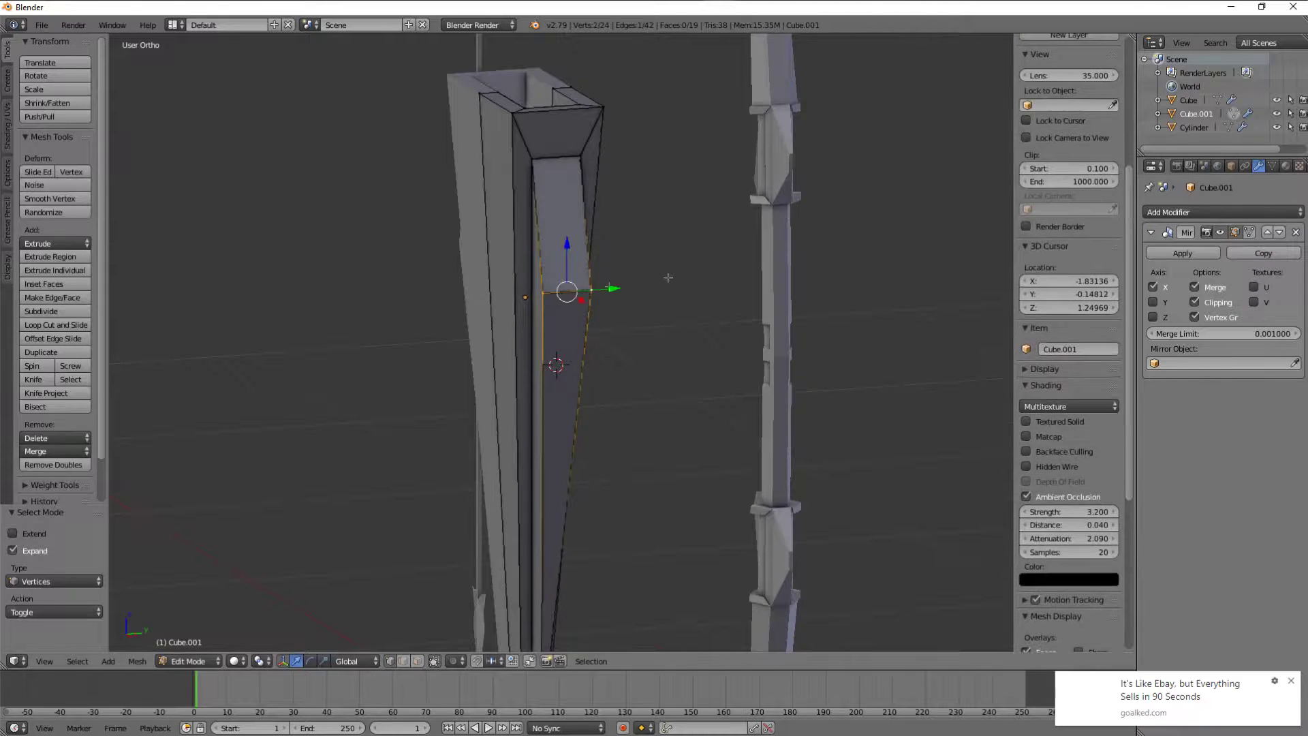
pyautogui.moveTo(604, 293); pyautogui.dragTo(719, 468, button='middle')
# Shrink the quiver's top face by scaling it along Y.
pyautogui.press('Tab')
pyautogui.moveTo(599, 502)
pyautogui.mouseDown(button='middle')
pyautogui.moveTo(768, 432)
pyautogui.moveTo(703, 299)
pyautogui.moveTo(729, 156)
pyautogui.moveTo(595, 177)
pyautogui.moveTo(779, 186)
pyautogui.moveTo(774, 218)
pyautogui.moveTo(684, 179)
pyautogui.mouseUp(button='middle')
pyautogui.press('Tab')
pyautogui.press('s')
pyautogui.press('y')
pyautogui.click(729, 152)
pyautogui.press('s')
pyautogui.click(752, 146)
# Tilt the side fin's edge to angle the flare outward.
pyautogui.moveTo(752, 146); pyautogui.dragTo(844, 177, button='middle')
pyautogui.press('KP_1')
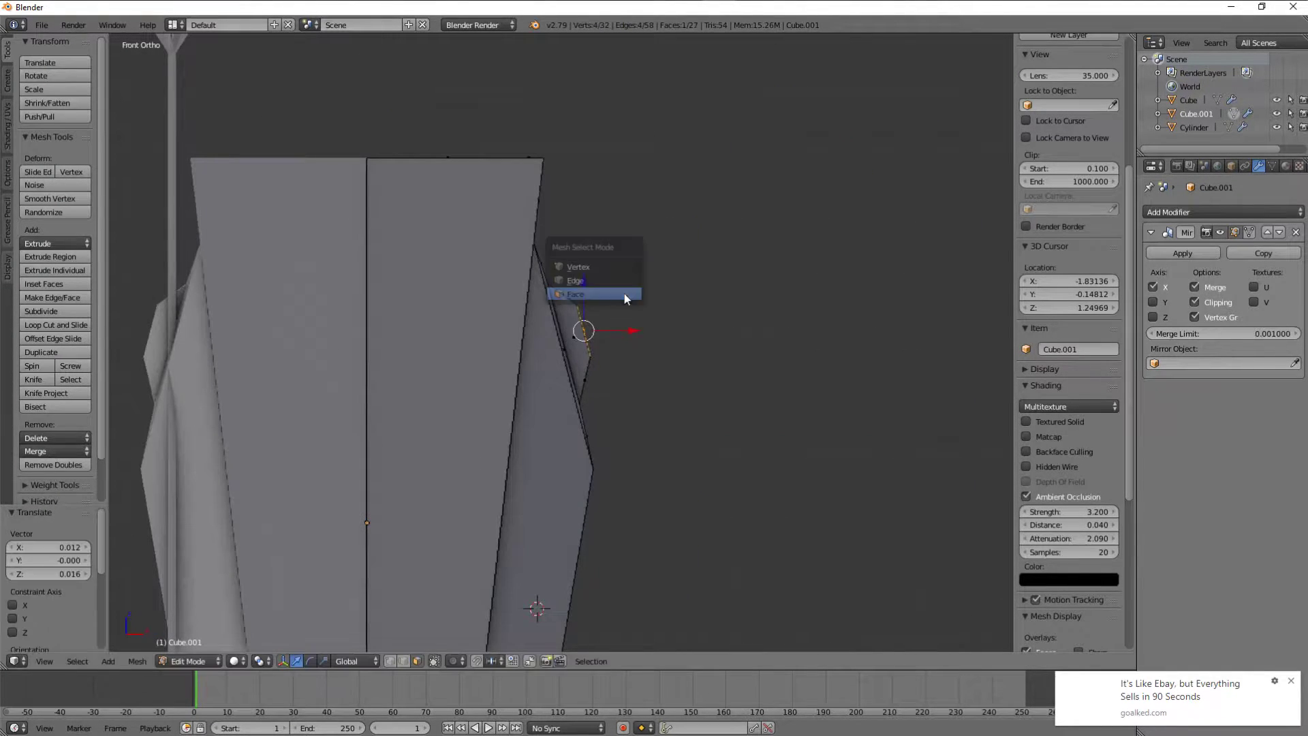
pyautogui.press('z')
pyautogui.press('Tab')
pyautogui.press('Tab')
pyautogui.press('g')
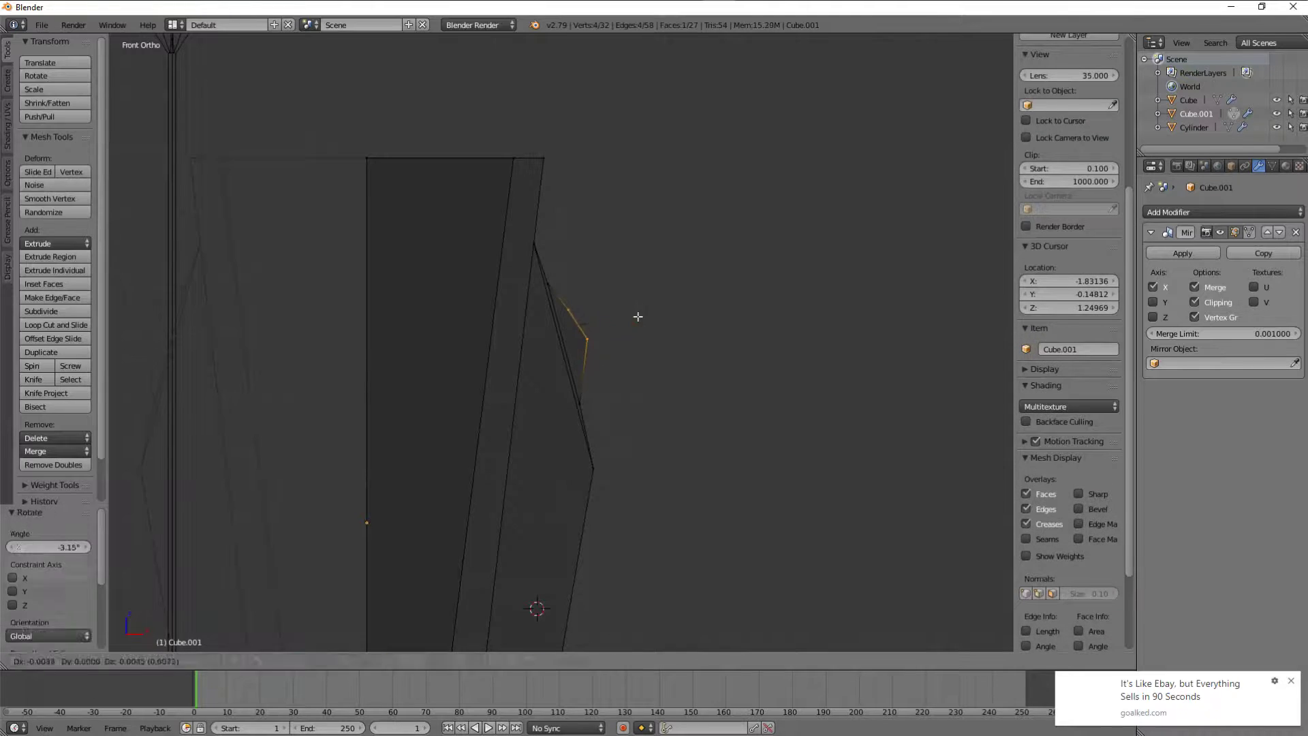
pyautogui.click(640, 315)
pyautogui.press('z')
pyautogui.press('Tab')
pyautogui.press('Tab')
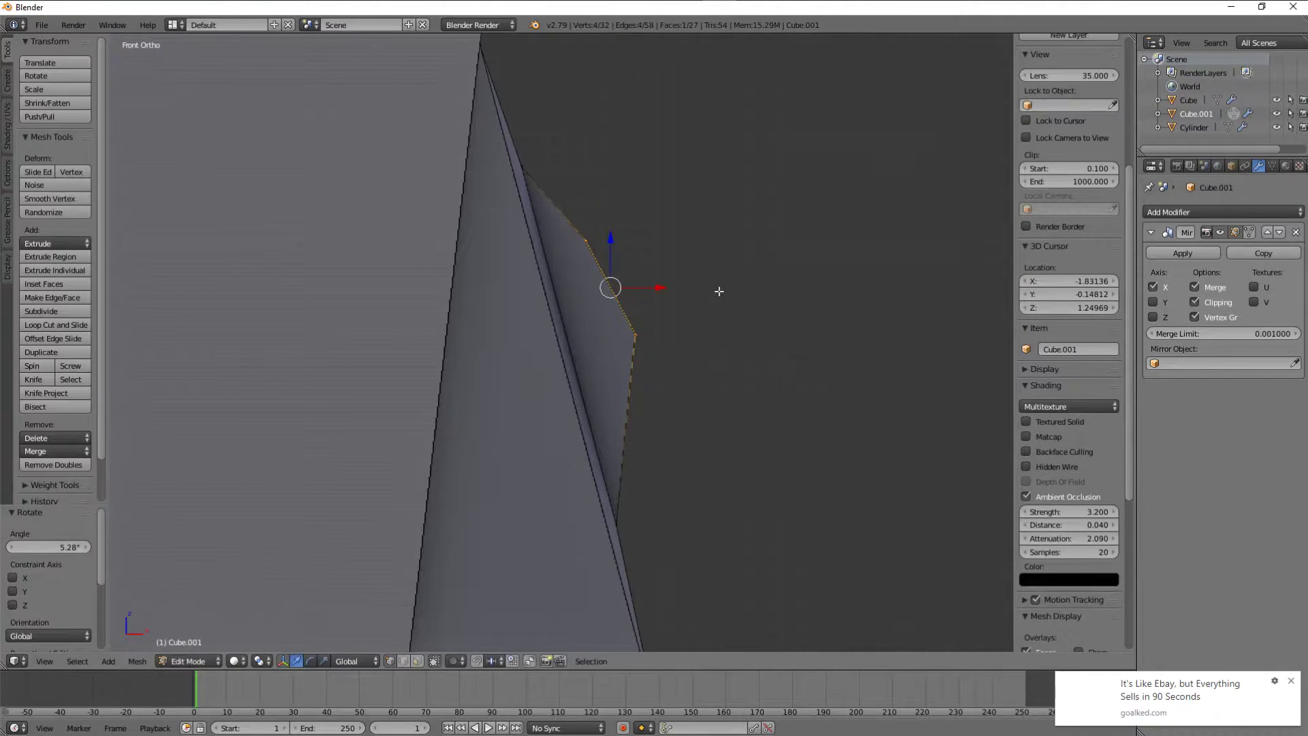
pyautogui.press('Tab')
pyautogui.moveTo(719, 290); pyautogui.dragTo(644, 307, button='middle')
pyautogui.press('z')
pyautogui.press('z')
pyautogui.scroll(5, 590, 354)
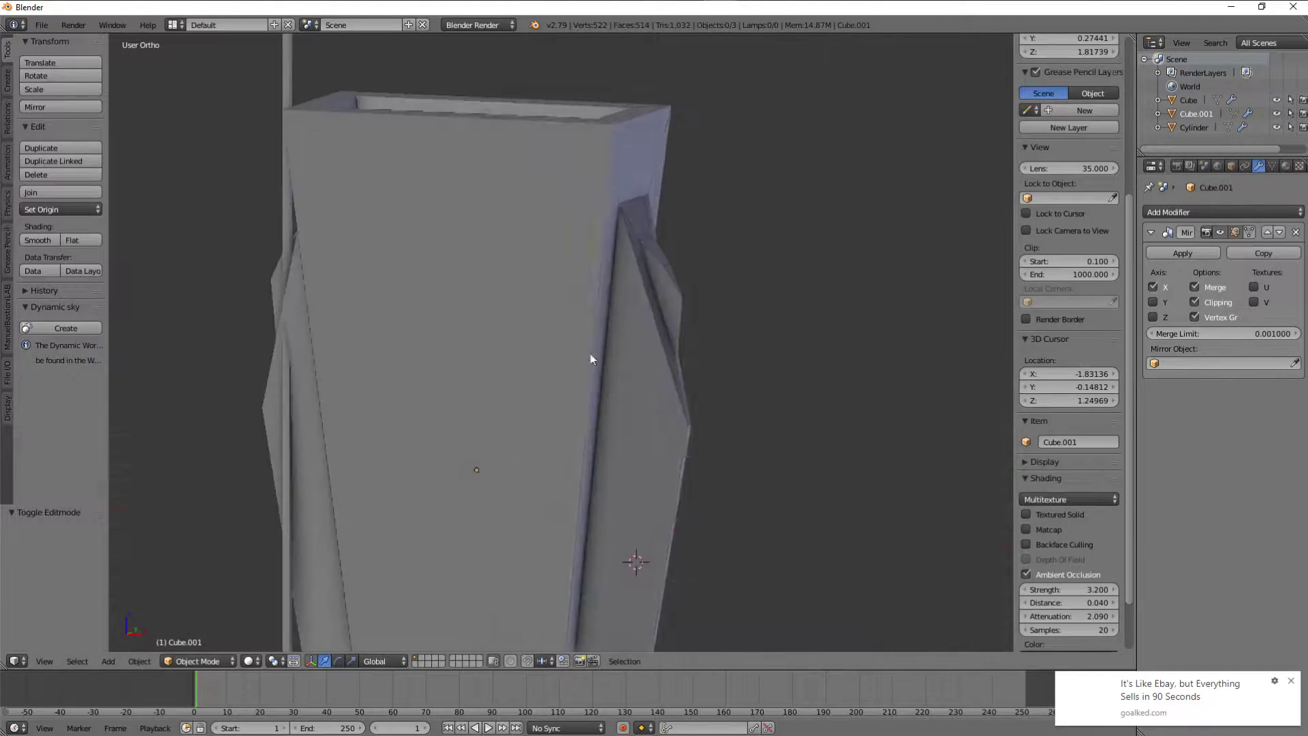
# In Edit Mode, bevel a corner edge on the quiver's top.
pyautogui.press('Tab')
pyautogui.scroll(-4, 590, 354)
pyautogui.moveTo(589, 354); pyautogui.dragTo(647, 382, button='middle')
pyautogui.hotkey('ctrl', 'b')
pyautogui.click(700, 292)
pyautogui.scroll(4, 646, 145)
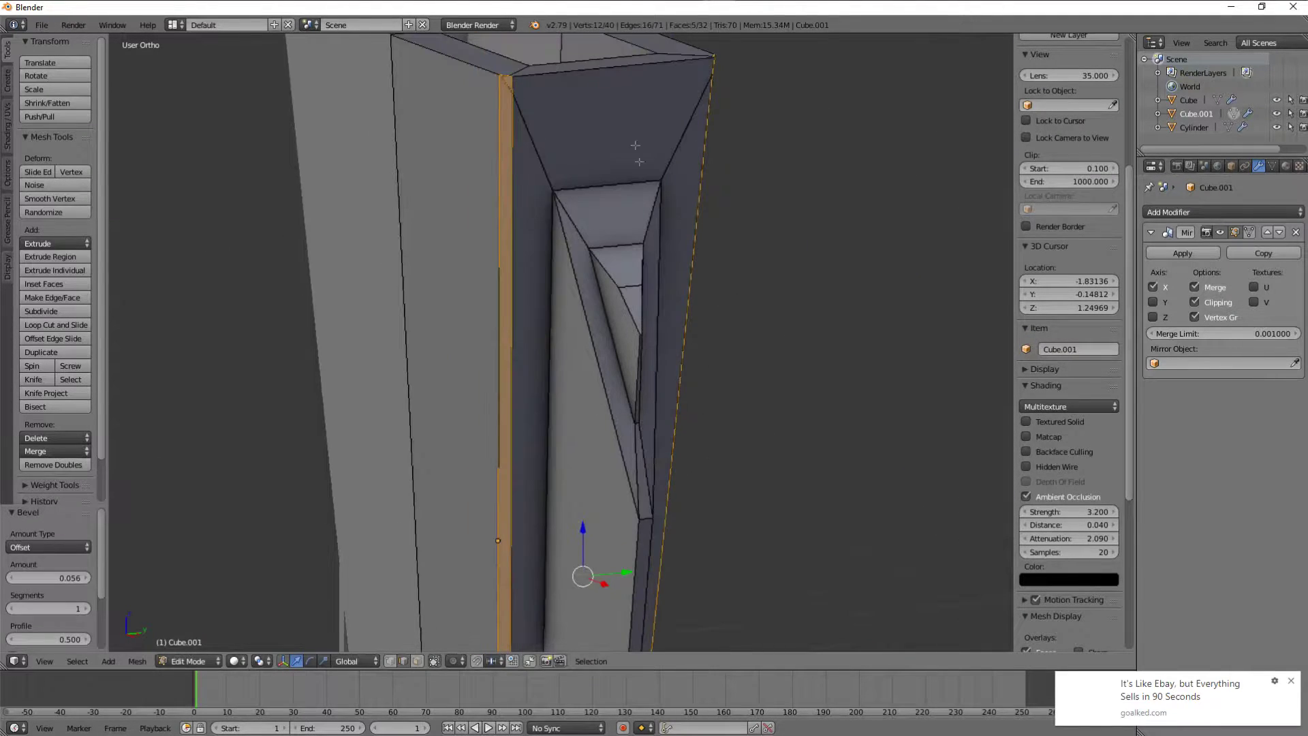
pyautogui.click(768, 118)
pyautogui.scroll(-3, 768, 118)
pyautogui.moveTo(768, 118); pyautogui.dragTo(704, 382, button='middle')
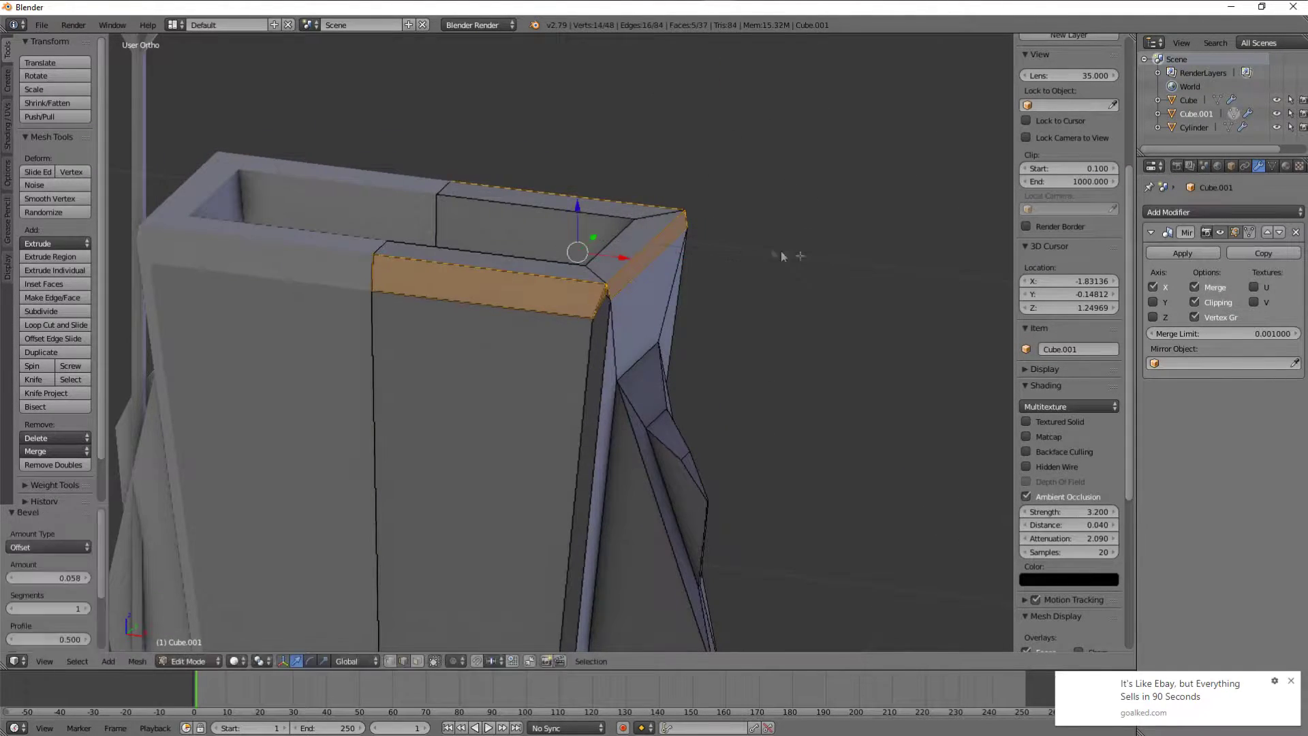
pyautogui.moveTo(781, 256); pyautogui.dragTo(613, 273, button='middle')
# Select a quiver corner vertex and nudge it slightly along Y.
pyautogui.click(432, 198)
pyautogui.press('KP_1')
pyautogui.scroll(5, 490, 293)
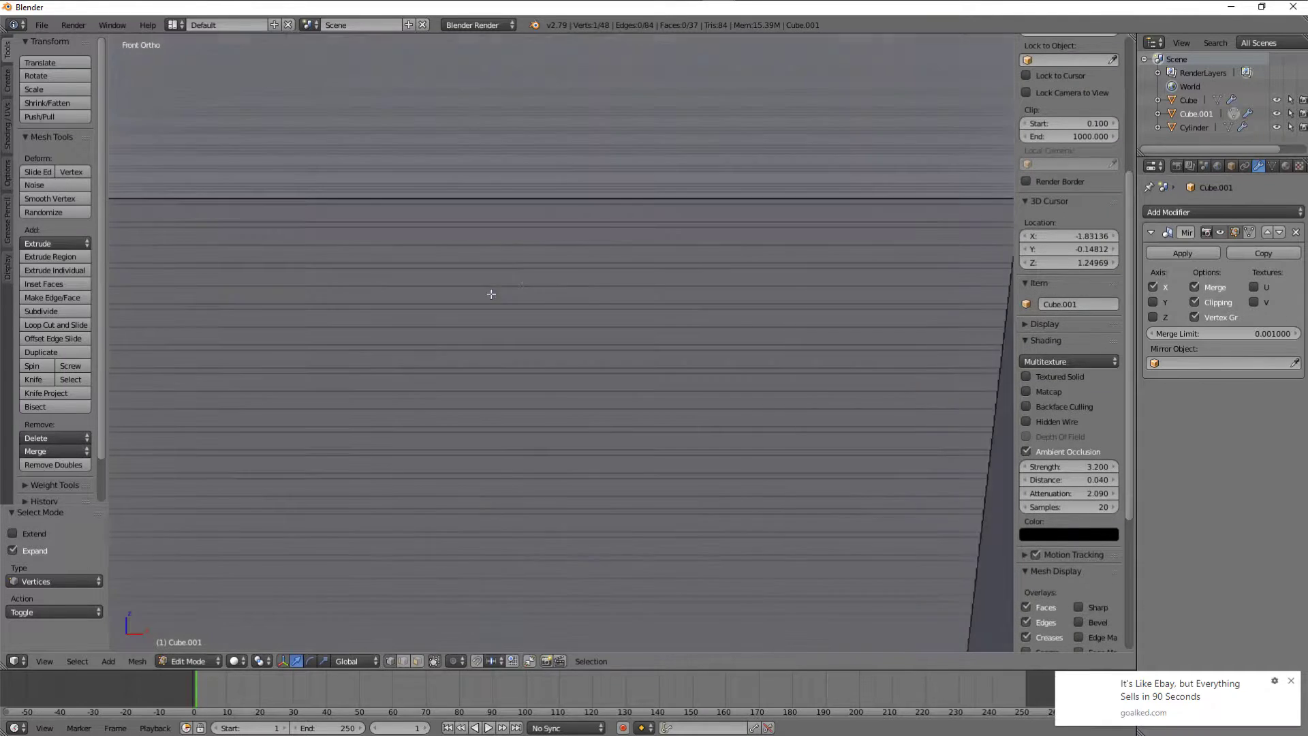
pyautogui.scroll(-5, 491, 294)
pyautogui.press('Tab')
pyautogui.moveTo(824, 245); pyautogui.dragTo(782, 235, button='middle')
pyautogui.scroll(-3, 782, 235)
pyautogui.scroll(4, 519, 263)
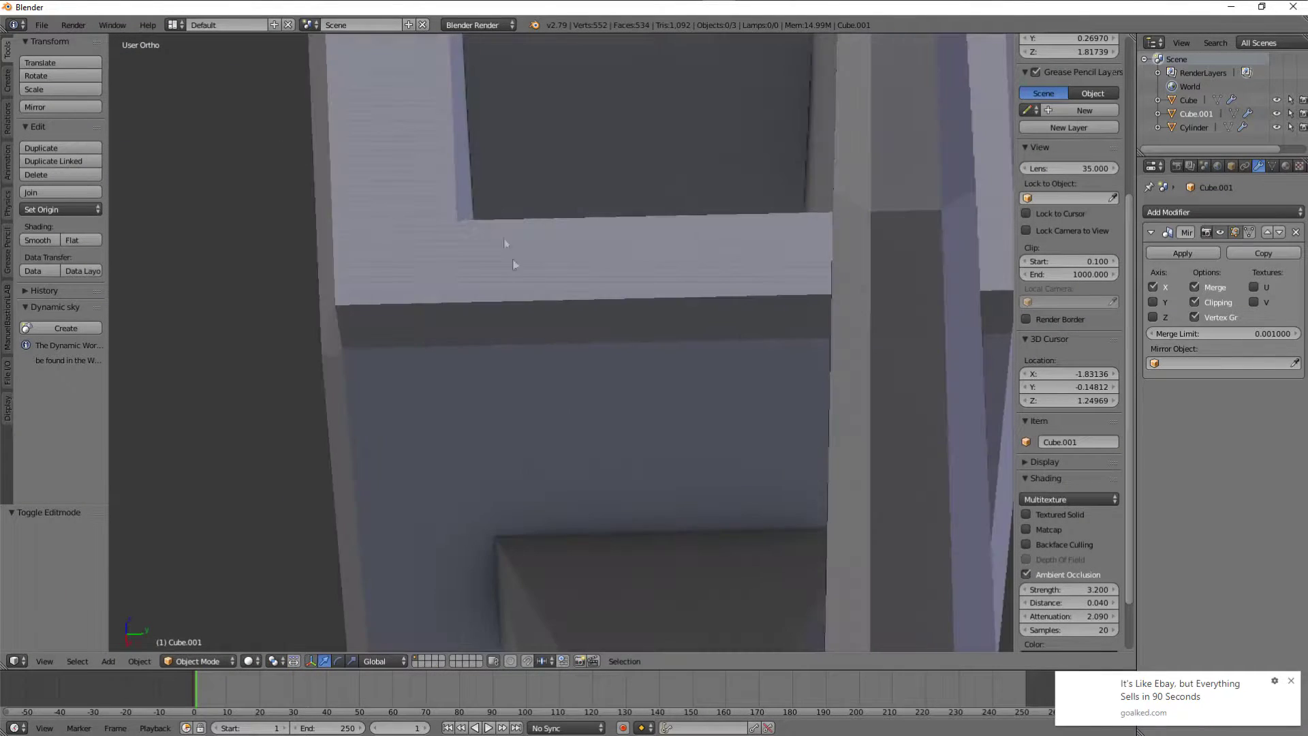
pyautogui.press('Tab')
pyautogui.moveTo(519, 263); pyautogui.dragTo(395, 379, button='middle')
pyautogui.moveTo(395, 379); pyautogui.dragTo(409, 371)
pyautogui.moveTo(409, 371); pyautogui.dragTo(617, 377, button='middle')
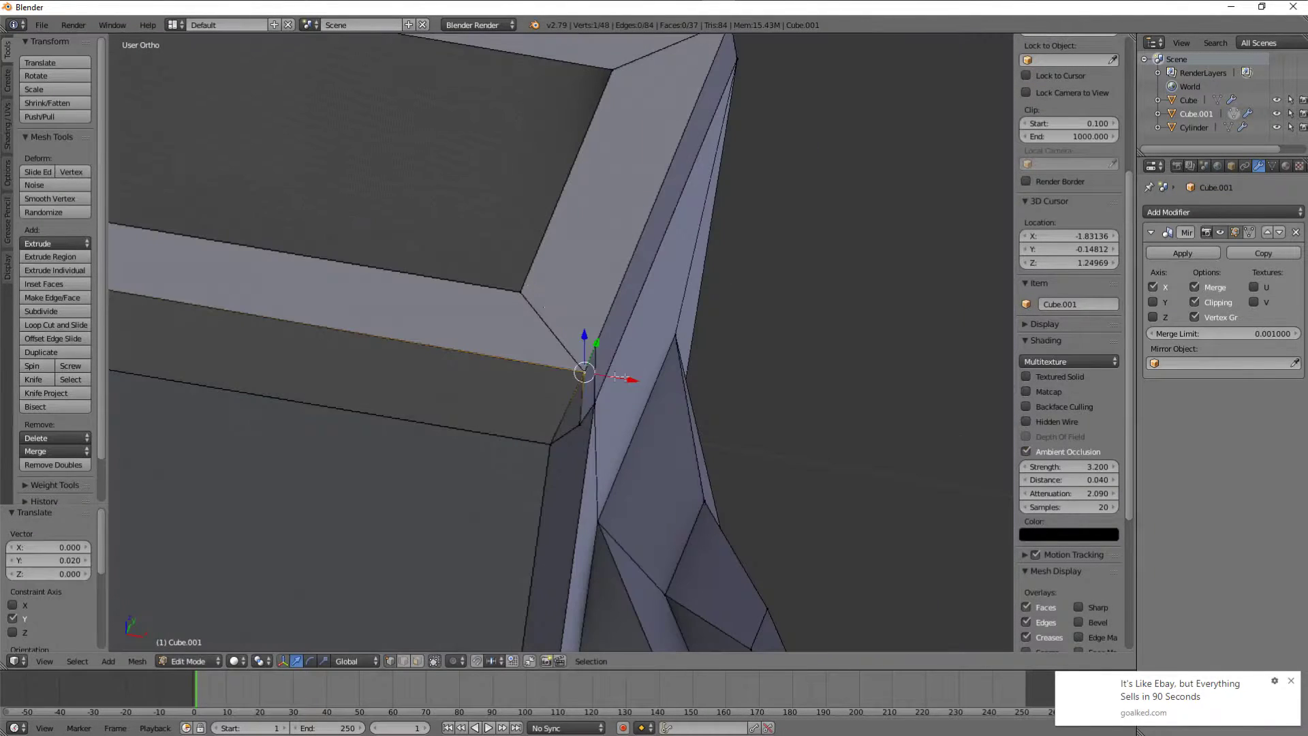
# Bevel the quiver's corner edge with a width of about 0.106.
pyautogui.hotkey('ctrl', 'b')
pyautogui.click(642, 277)
pyautogui.moveTo(642, 277); pyautogui.dragTo(618, 271, button='middle')
pyautogui.scroll(-4, 619, 272)
pyautogui.scroll(4, 756, 205)
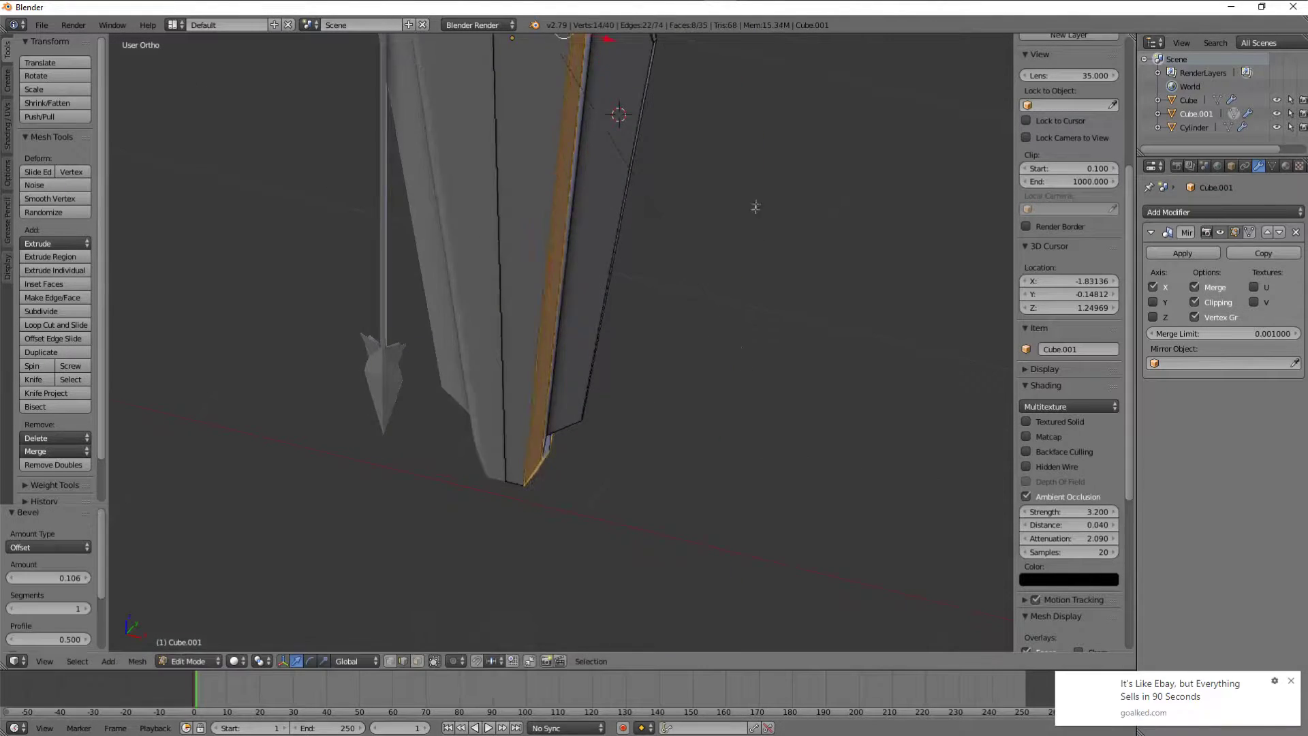
pyautogui.moveTo(756, 205); pyautogui.dragTo(681, 381, button='middle')
# Extrude the quiver's front faces and scale them along X to 0.718.
pyautogui.press('Tab')
pyautogui.press('a')
pyautogui.scroll(-5, 647, 444)
pyautogui.press('Tab')
pyautogui.scroll(5, 647, 444)
pyautogui.moveTo(584, 379)
pyautogui.mouseDown(button='middle')
pyautogui.moveTo(864, 269)
pyautogui.moveTo(764, 292)
pyautogui.mouseUp(button='middle')
pyautogui.press('e')
pyautogui.press('s')
pyautogui.press('x')
pyautogui.click(815, 309)
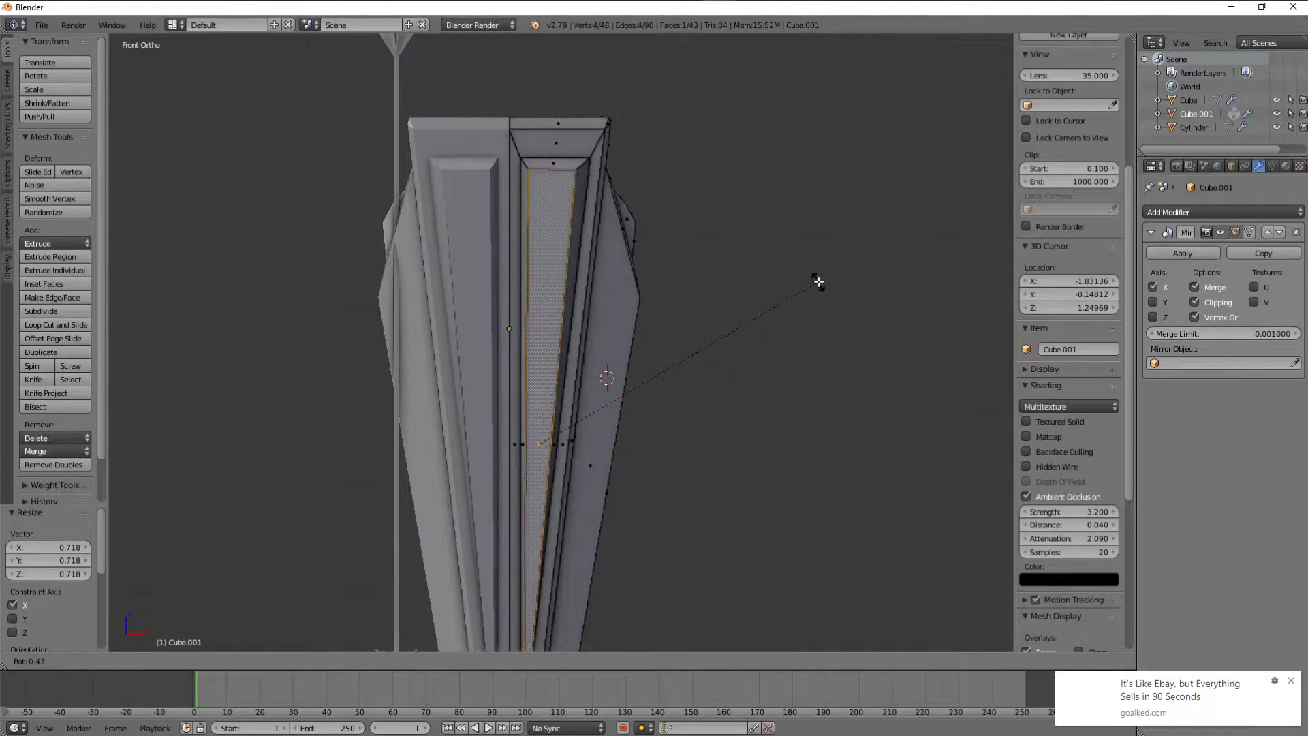
# Cancel the stray rotation and select the whole quiver mesh from the right side view.
pyautogui.press('Escape')
pyautogui.scroll(3, 818, 282)
pyautogui.press('Tab')
pyautogui.scroll(-5, 710, 346)
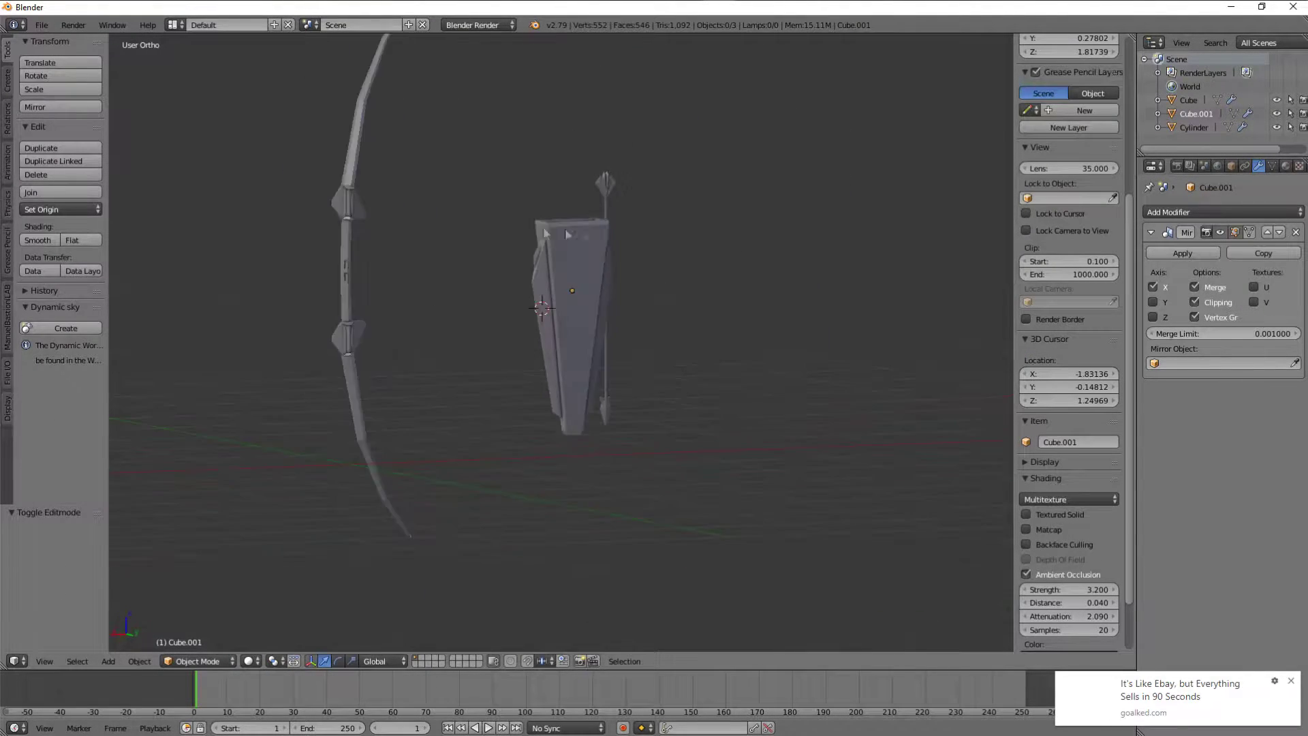
pyautogui.press('Tab')
pyautogui.press('KP_3')
pyautogui.scroll(3, 631, 371)
pyautogui.scroll(-2, 616, 342)
pyautogui.press('a')
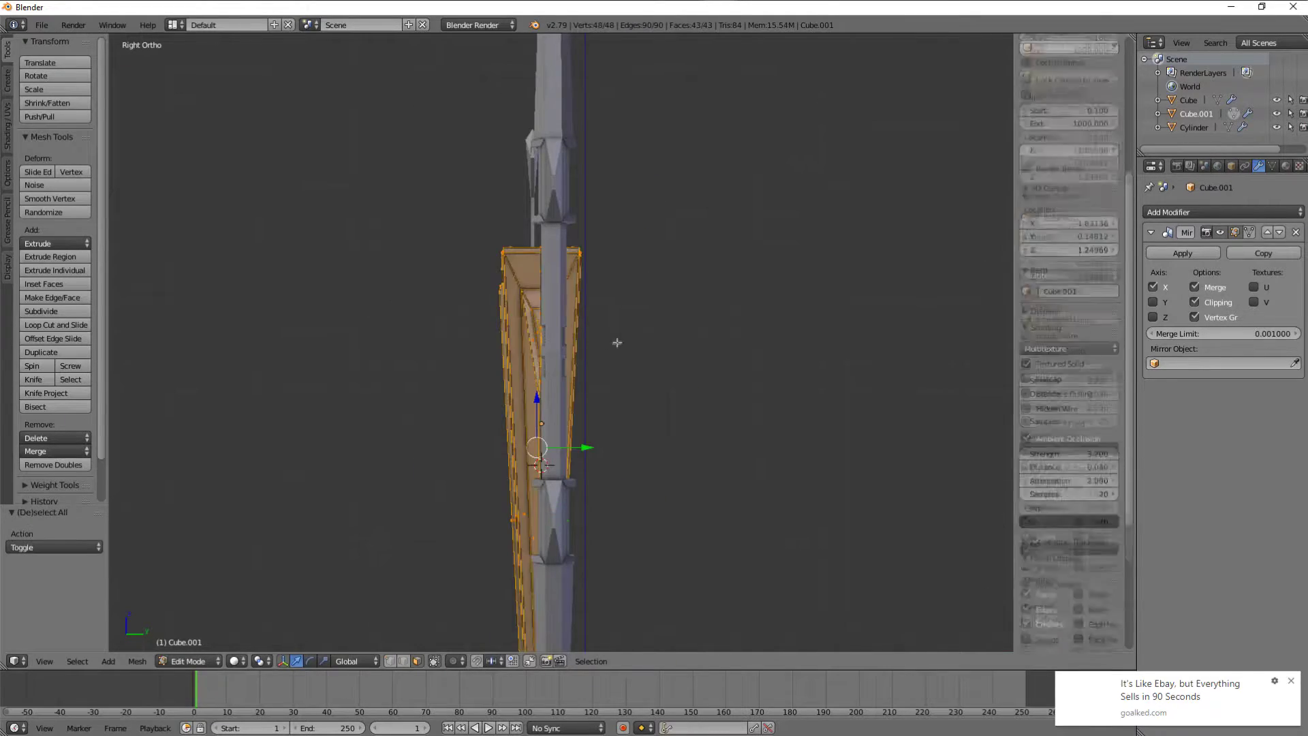
pyautogui.moveTo(617, 342); pyautogui.dragTo(590, 367, button='middle')
pyautogui.scroll(3, 585, 224)
pyautogui.scroll(-3, 575, 233)
# Inset a single side face of the quiver.
pyautogui.rightClick(575, 234)
pyautogui.moveTo(575, 234); pyautogui.dragTo(571, 221, button='middle')
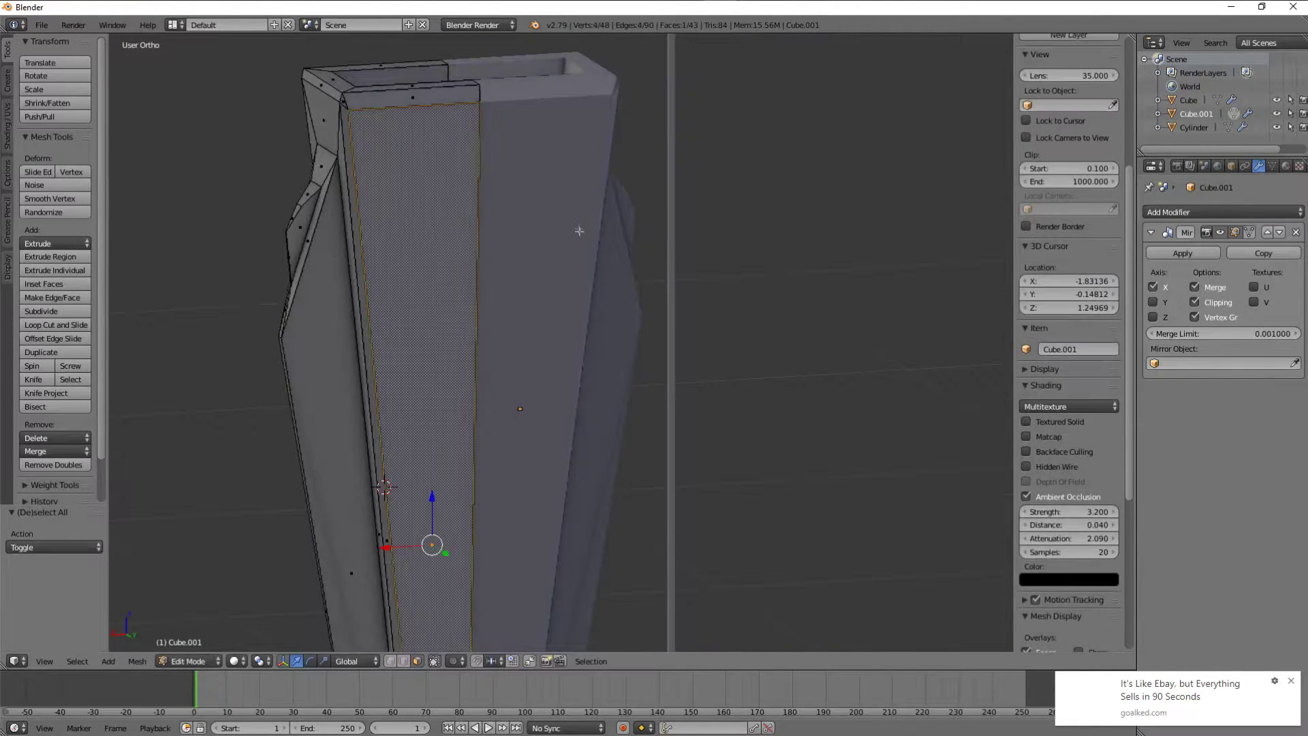
pyautogui.click(593, 251)
pyautogui.scroll(-4, 594, 253)
pyautogui.press('Tab')
pyautogui.scroll(-2, 598, 260)
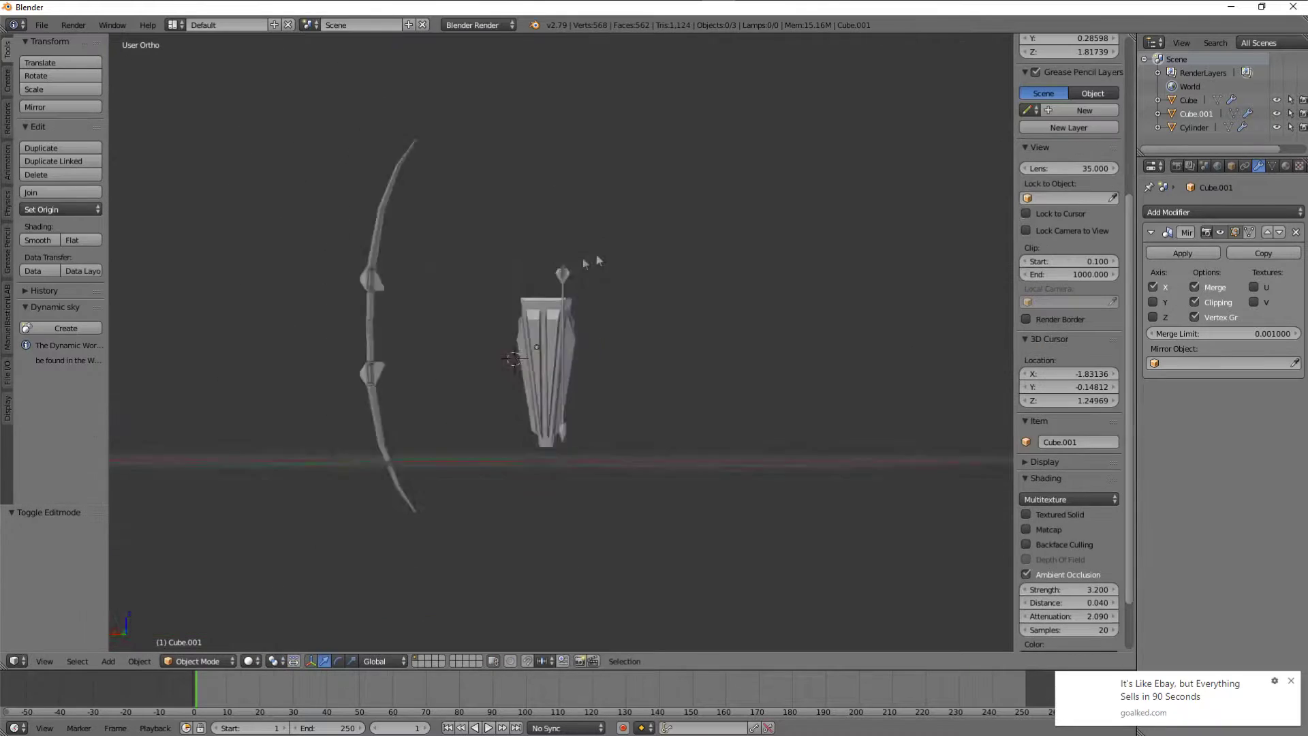
pyautogui.press('Tab')
pyautogui.scroll(4, 622, 276)
pyautogui.moveTo(688, 272); pyautogui.dragTo(582, 407, button='middle')
# Extrude the inset face, then undo the unwanted extrusion.
pyautogui.press('e')
pyautogui.hotkey('ctrl', 'z')
pyautogui.hotkey('ctrl', 'z')
pyautogui.moveTo(571, 300); pyautogui.dragTo(680, 271, button='middle')
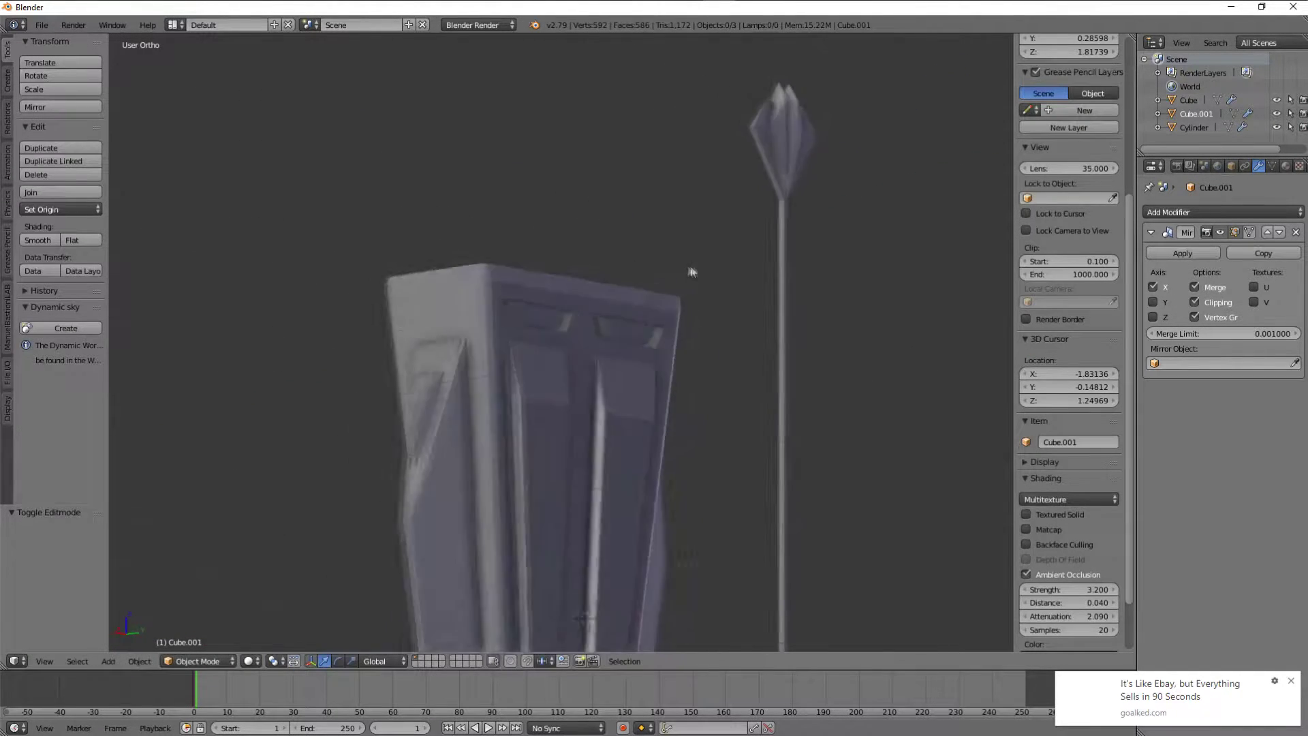
pyautogui.scroll(4, 671, 335)
pyautogui.scroll(2, 671, 335)
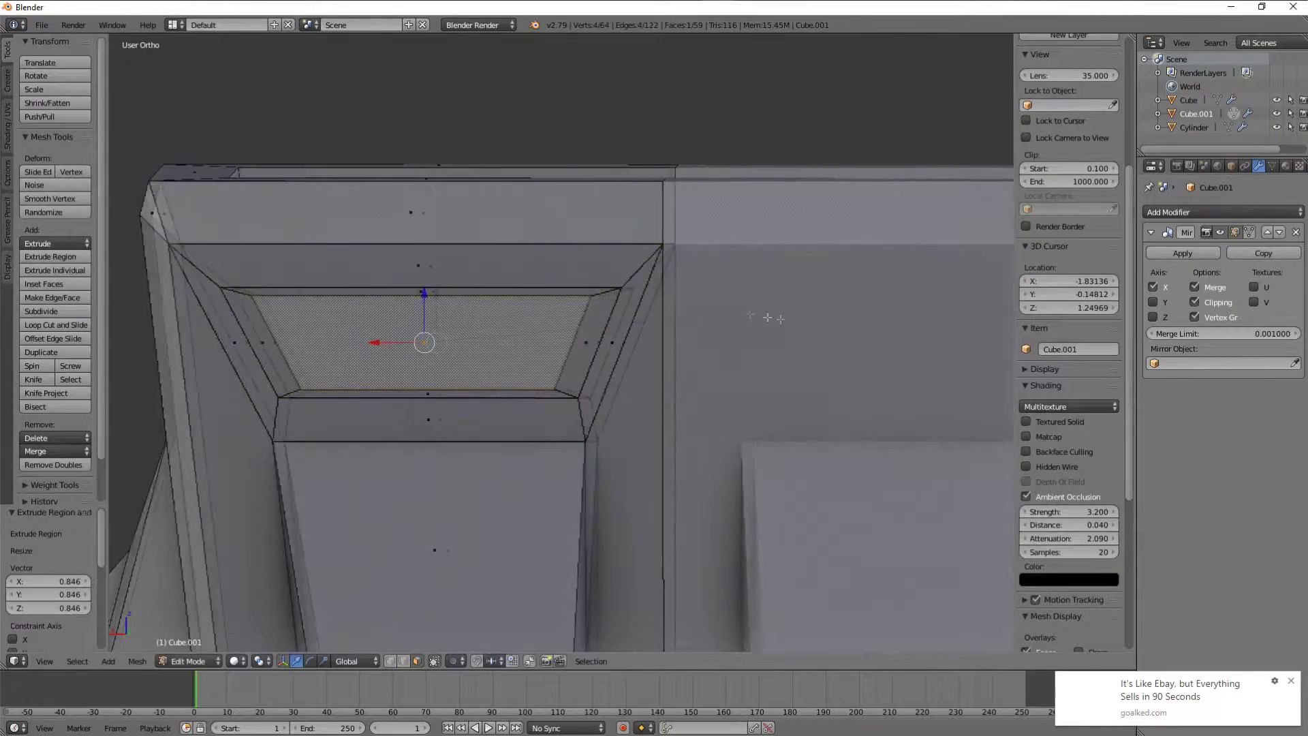
pyautogui.moveTo(768, 317); pyautogui.dragTo(724, 337, button='middle')
# View the quiver from the front and deselect all its faces.
pyautogui.press('Tab')
pyautogui.scroll(-3, 724, 336)
pyautogui.press('Tab')
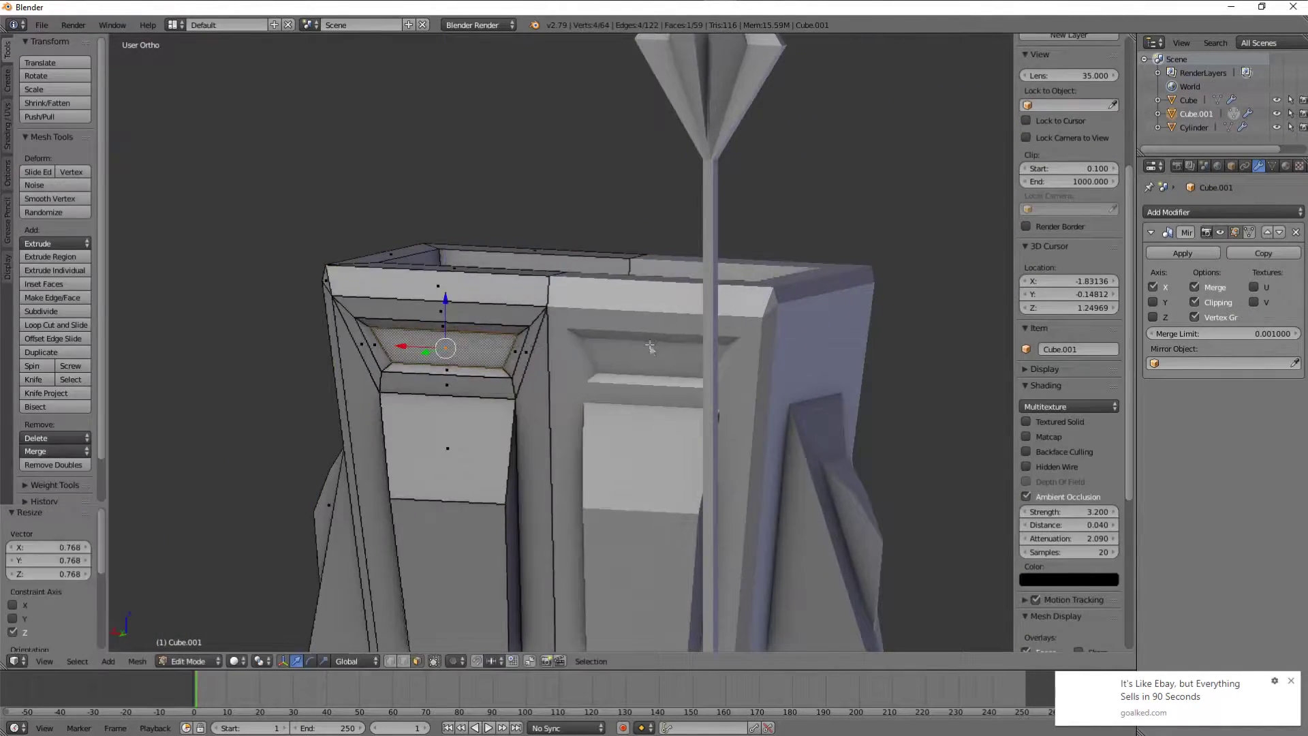
pyautogui.press('KP_1')
pyautogui.scroll(-3, 650, 347)
pyautogui.scroll(-2, 649, 348)
pyautogui.scroll(6, 521, 350)
pyautogui.scroll(-3, 1070, 205)
pyautogui.press('a')
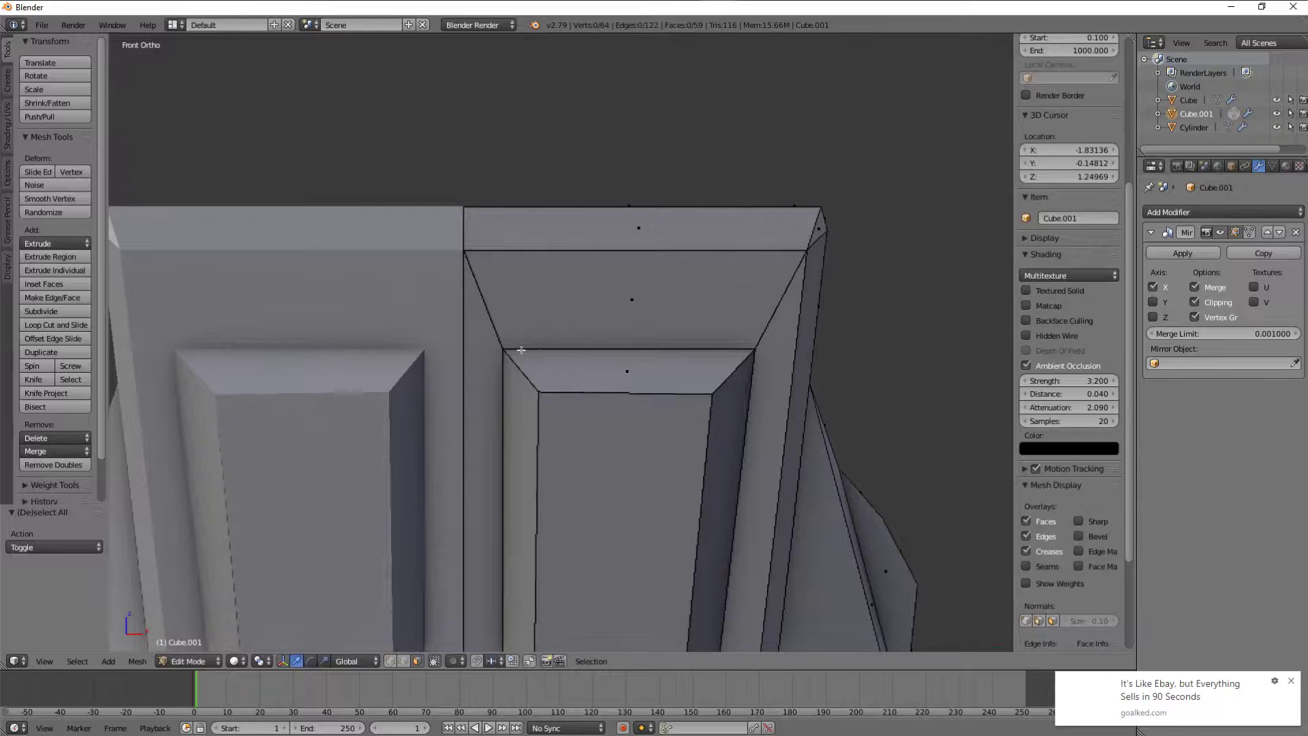
# Return to Object Mode to review the quiver beside the bow.
pyautogui.scroll(-3, 521, 350)
pyautogui.moveTo(521, 350)
pyautogui.mouseDown(button='middle')
pyautogui.moveTo(655, 417)
pyautogui.moveTo(671, 459)
pyautogui.mouseUp(button='middle')
pyautogui.scroll(2, 530, 352)
pyautogui.press('Tab')
pyautogui.scroll(-3, 530, 352)
pyautogui.scroll(4, 656, 417)
pyautogui.scroll(-5, 655, 417)
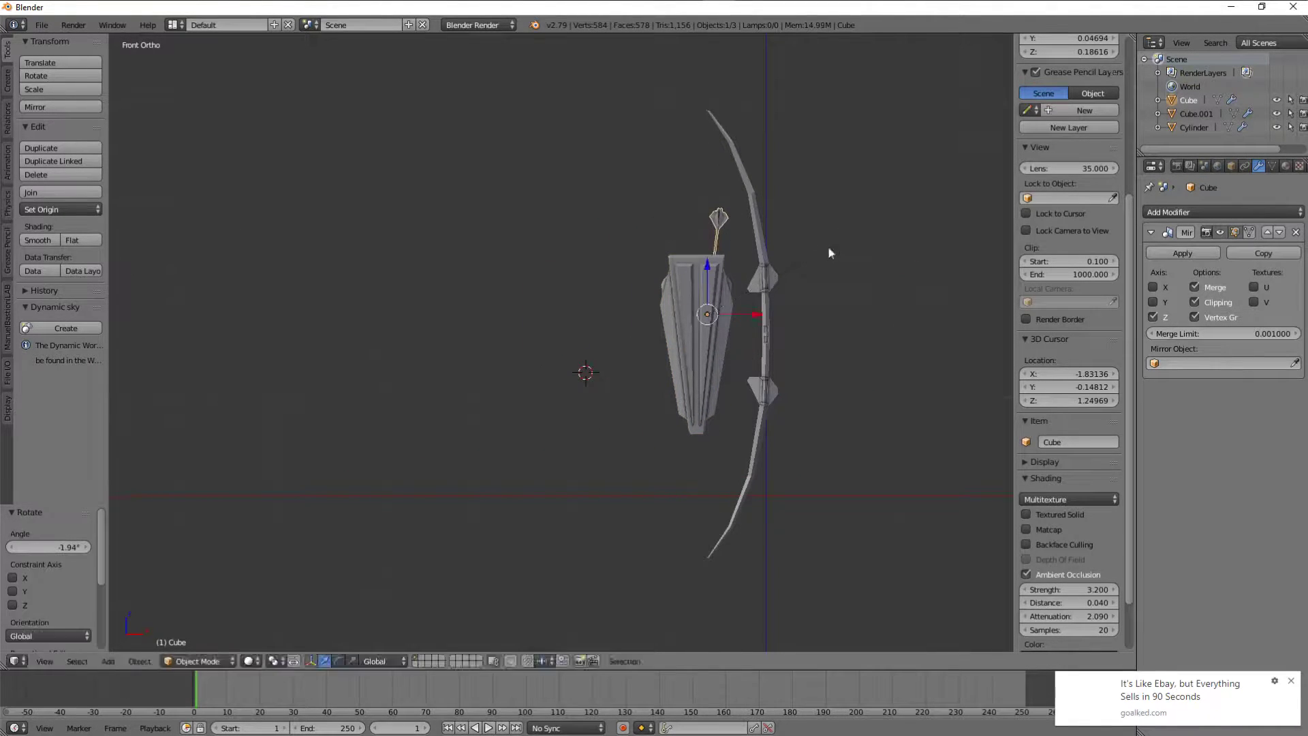
# Delete the extra cube and move the arrow down into the quiver.
pyautogui.press('Delete')
pyautogui.rightClick(734, 305)
pyautogui.scroll(3, 735, 305)
pyautogui.press('g')
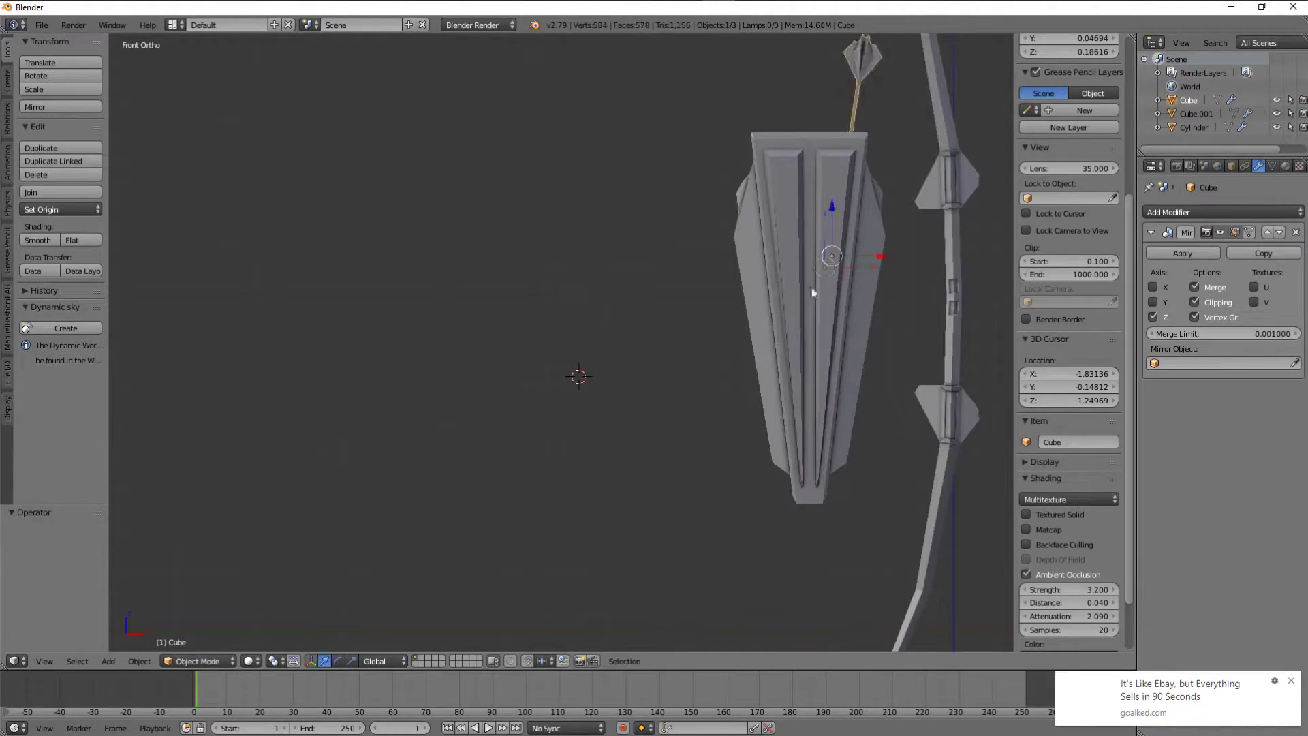
pyautogui.click(798, 285)
pyautogui.press('a')
pyautogui.scroll(-3, 798, 285)
pyautogui.moveTo(798, 285); pyautogui.dragTo(596, 374, button='middle')
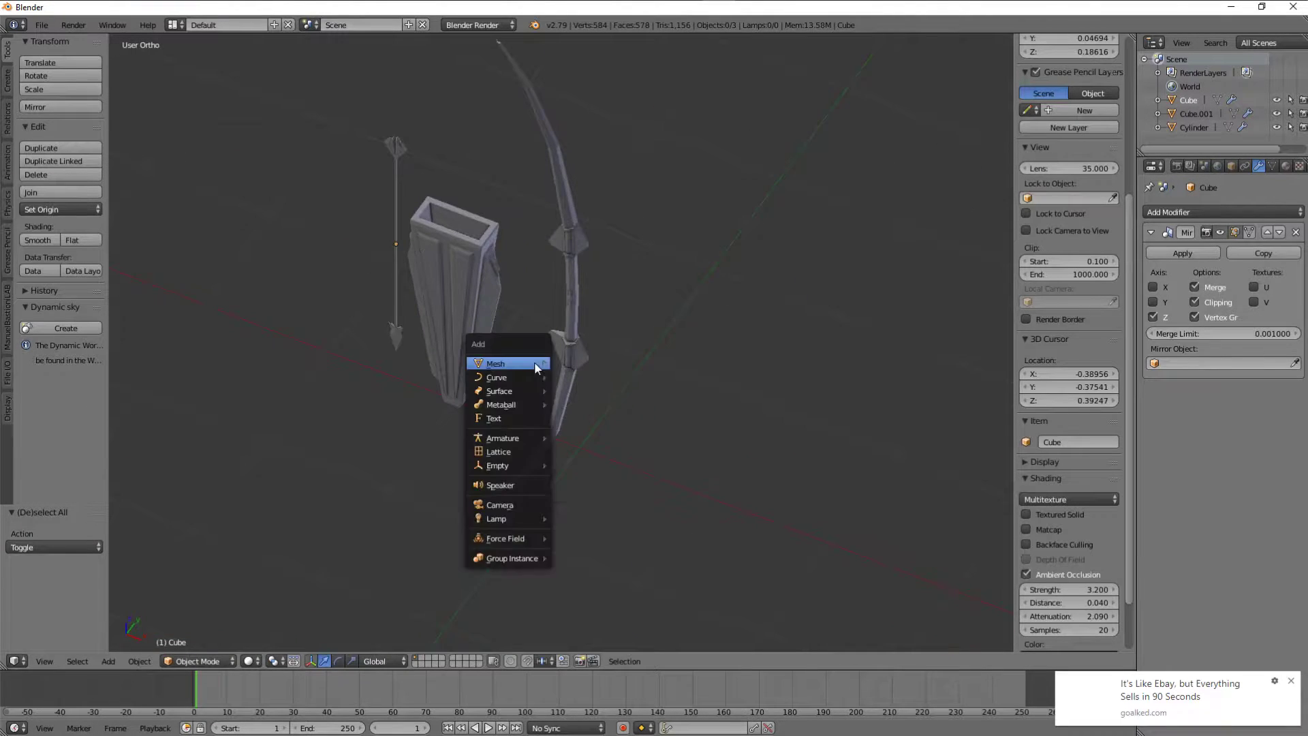
# Add a ground plane at the 3D cursor and enter its Edit Mode.
pyautogui.click(592, 363)
pyautogui.press('s')
pyautogui.click(827, 374)
pyautogui.scroll(-4, 826, 374)
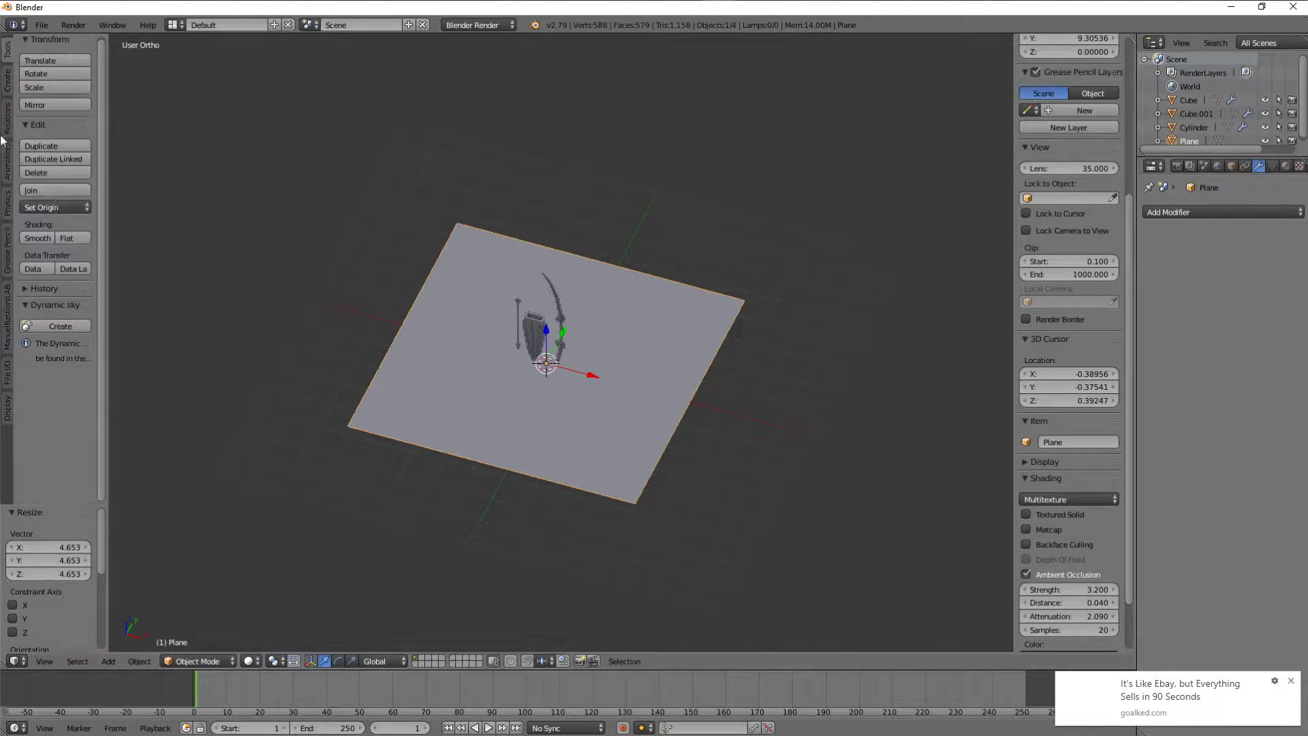
pyautogui.press('Tab')
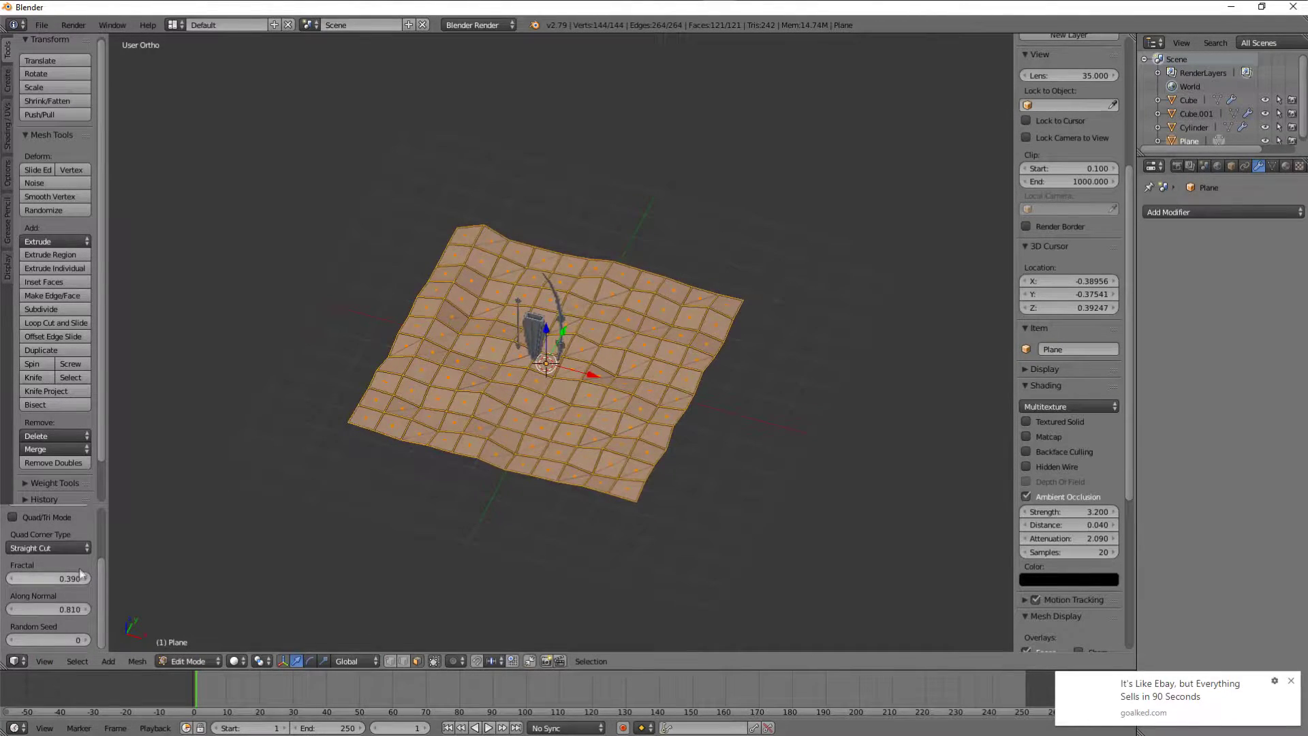
# Sculpt bumps into the ground plane with the Grab brush, undoing the last stroke.
pyautogui.moveTo(476, 368); pyautogui.dragTo(522, 366, button='middle')
pyautogui.moveTo(531, 444); pyautogui.dragTo(613, 409, button='middle')
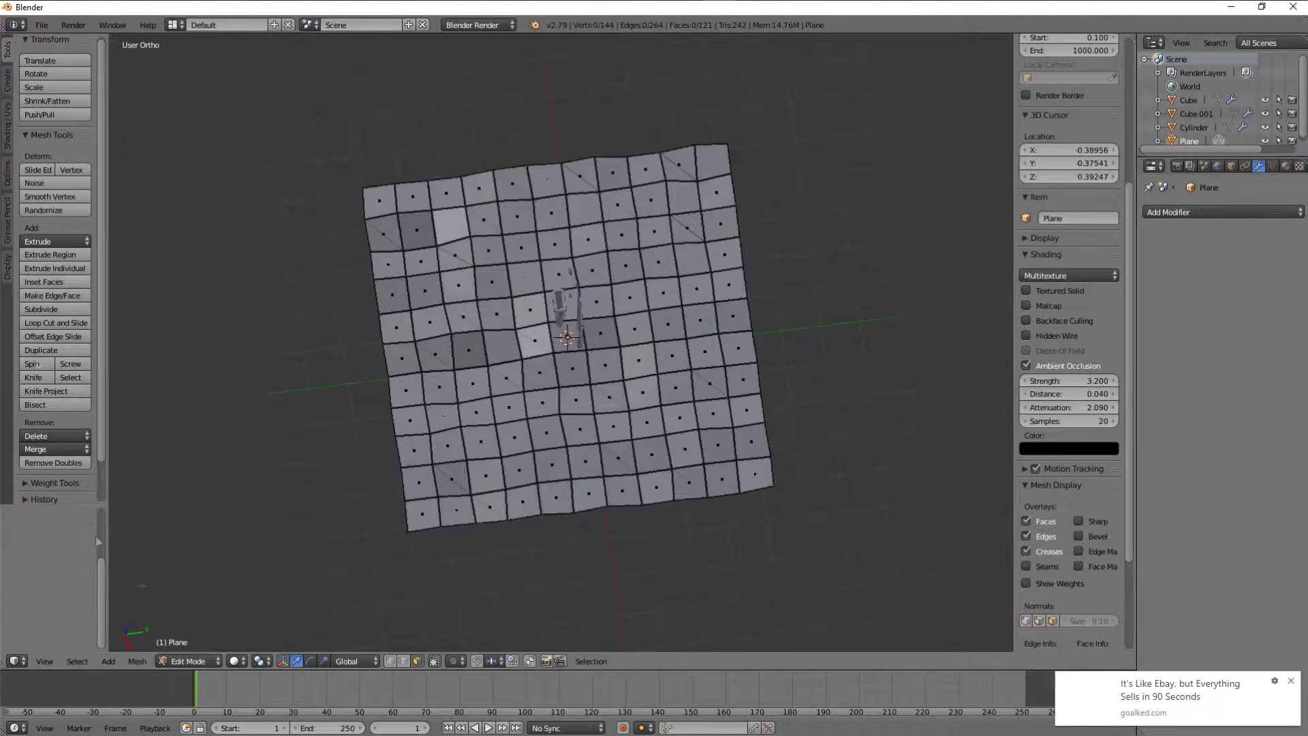
pyautogui.click(191, 661)
pyautogui.click(191, 608)
pyautogui.click(54, 95)
pyautogui.click(55, 255)
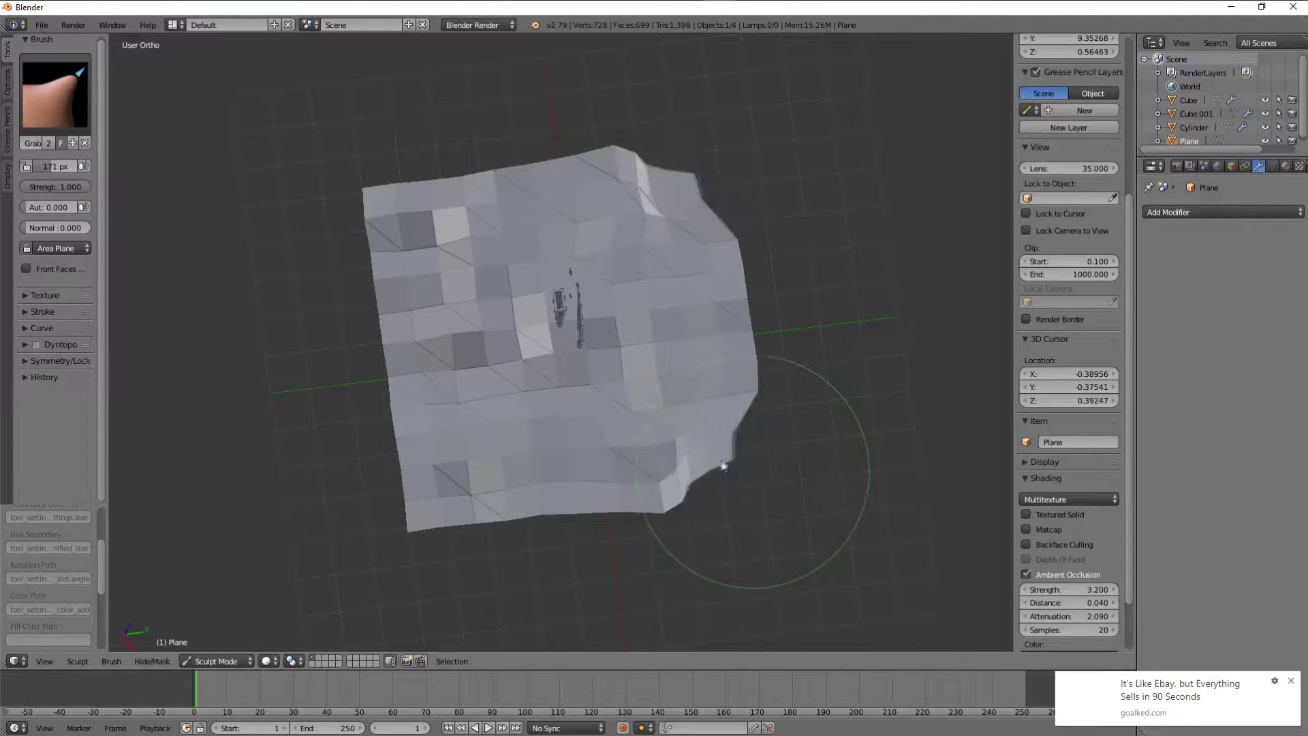
pyautogui.hotkey('ctrl', 'z')
pyautogui.hotkey('ctrl', 'z')
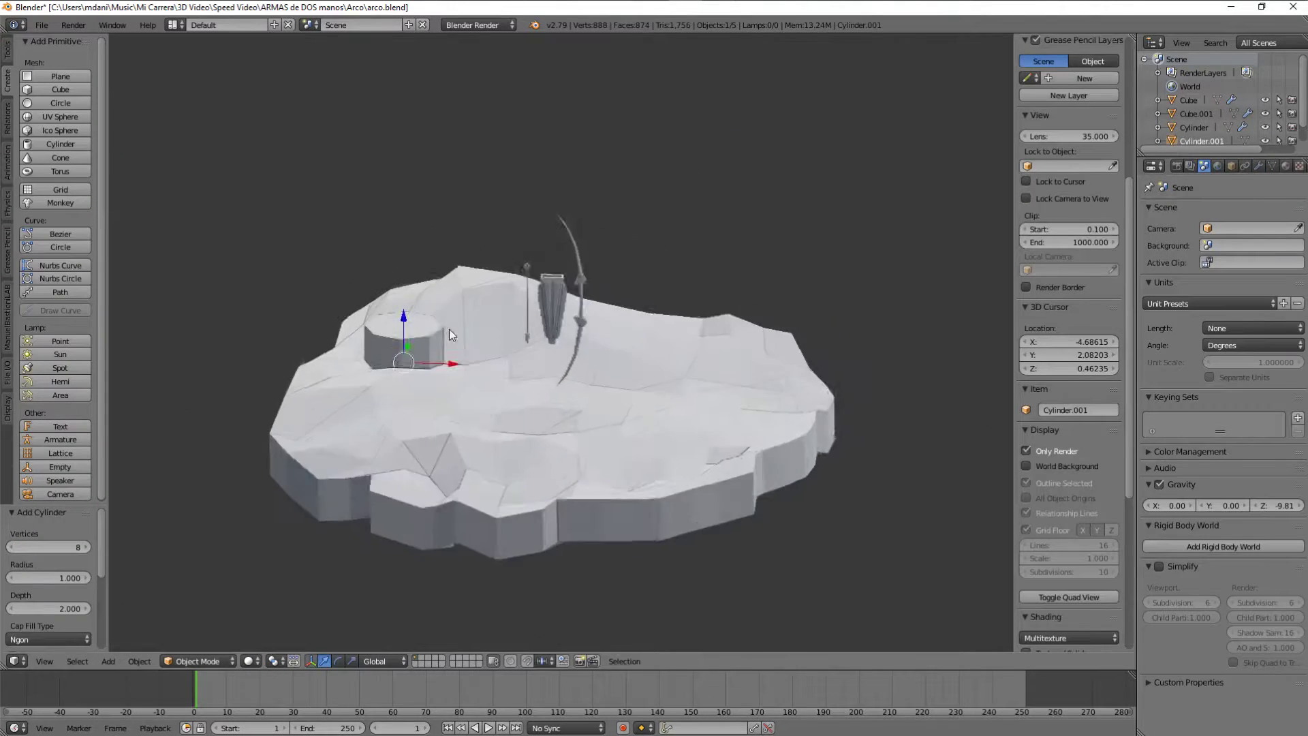
# Frame the cylinder in front view and wireframe in Edit Mode.
pyautogui.press('KP_1')
pyautogui.press('KP_Decimal')
pyautogui.press('Tab')
pyautogui.press('z')
pyautogui.press('a')
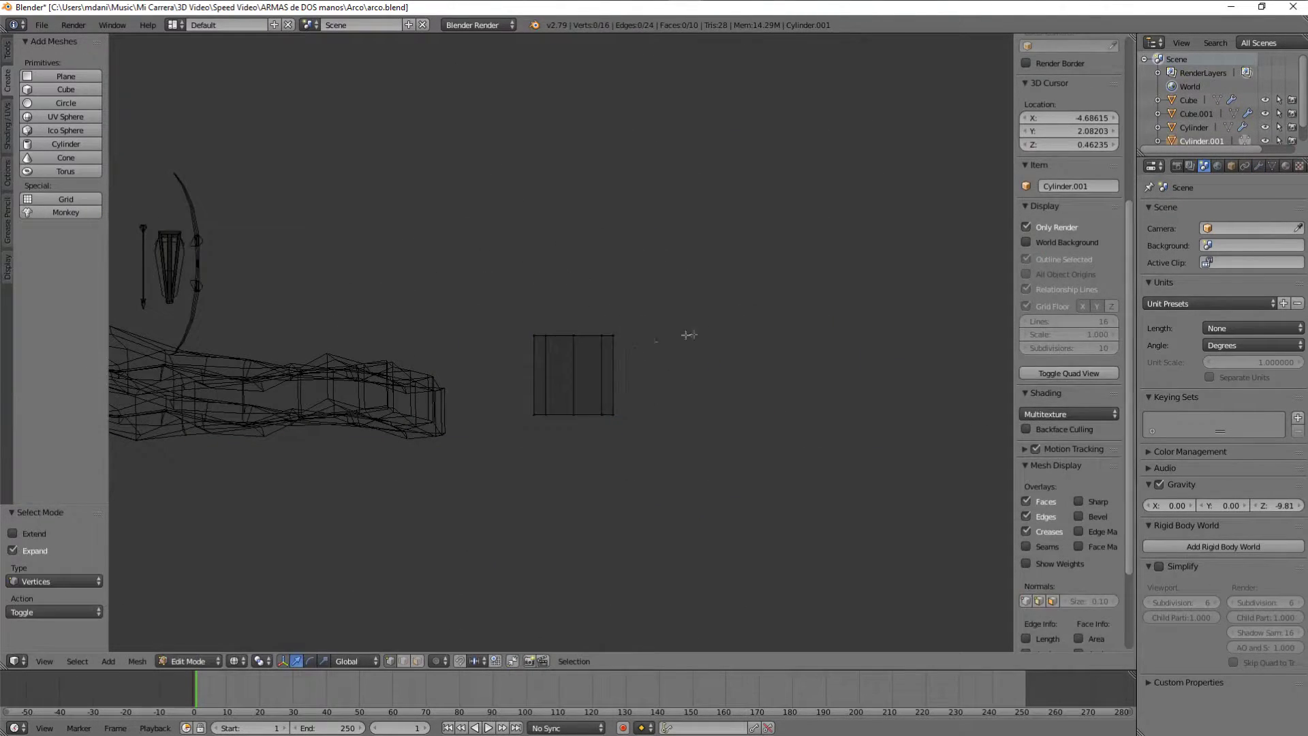
pyautogui.scroll(-4, 688, 334)
# Raise the cylinder's top vertices along Z into a tall trunk and taper them.
pyautogui.press('b')
pyautogui.moveTo(517, 320); pyautogui.dragTo(599, 341)
pyautogui.press('g')
pyautogui.press('z')
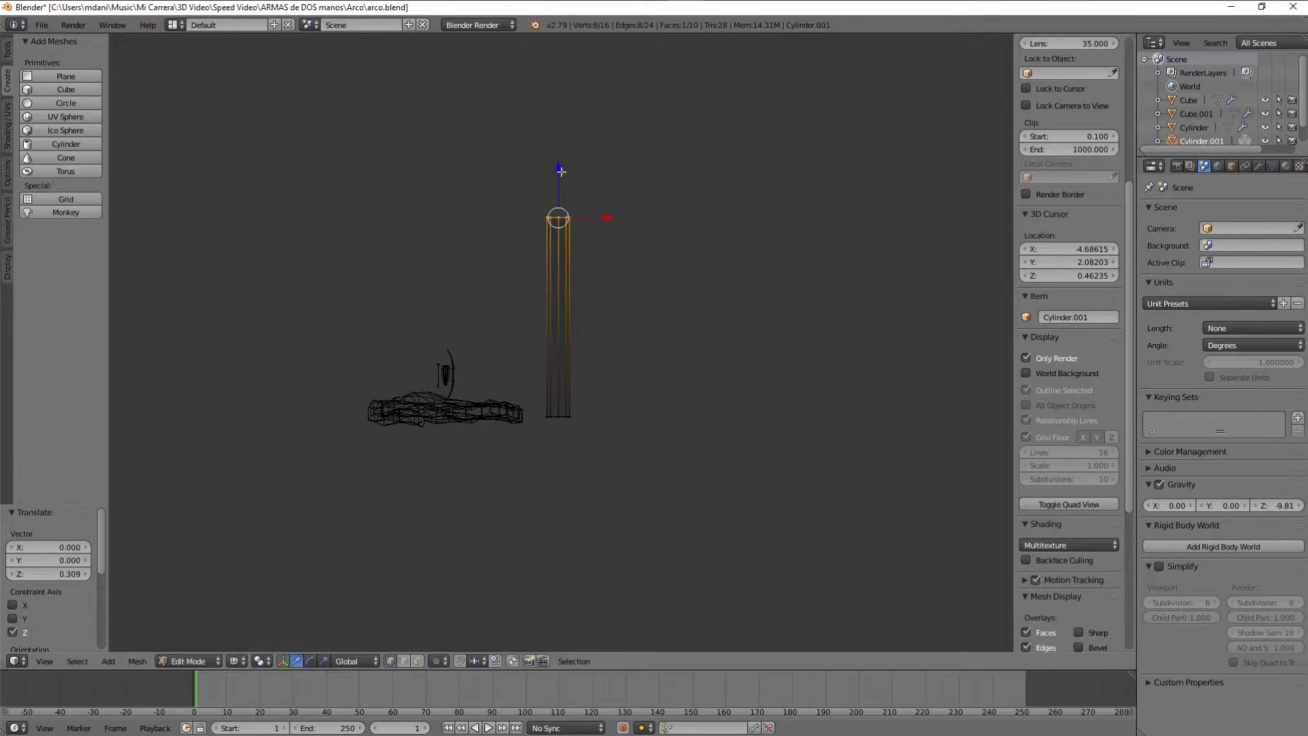
pyautogui.scroll(4, 561, 171)
pyautogui.press('s')
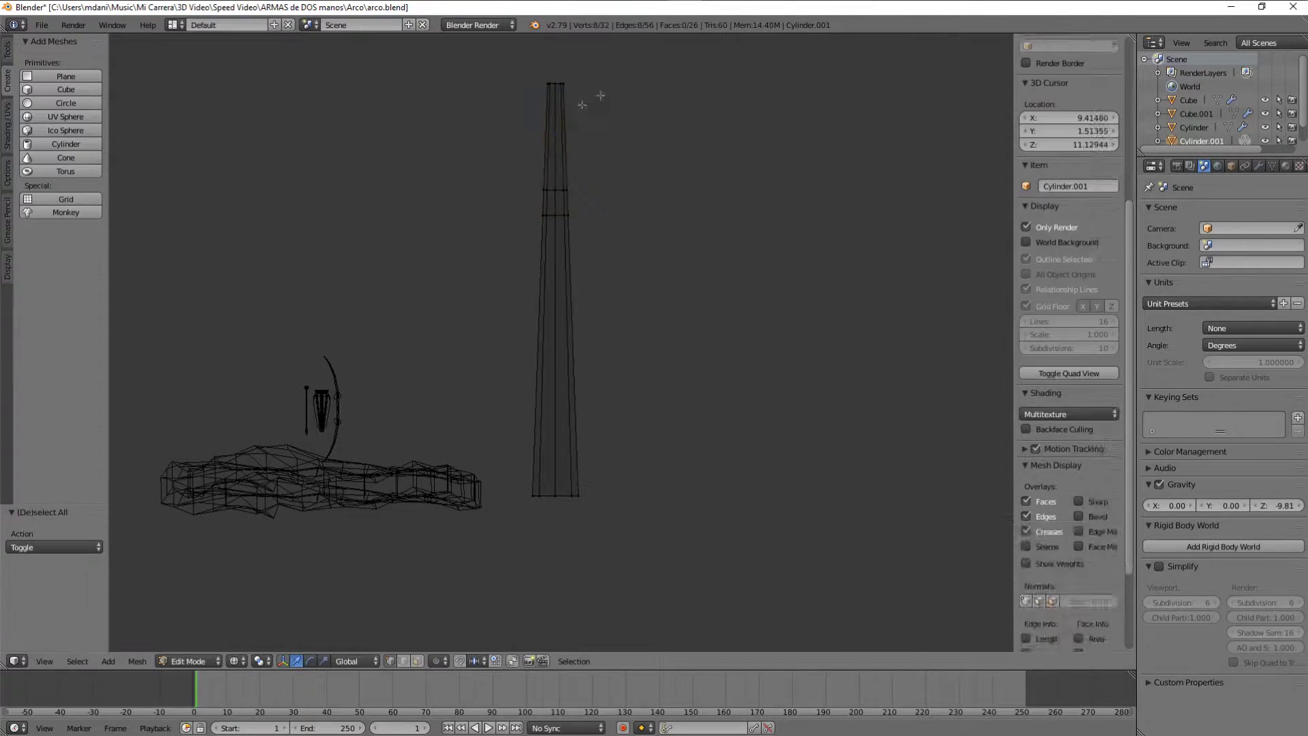
pyautogui.press('a')
pyautogui.press('Tab')
# Add a new cylinder and shrink one cap into a cone.
pyautogui.hotkey('shift', 'a')
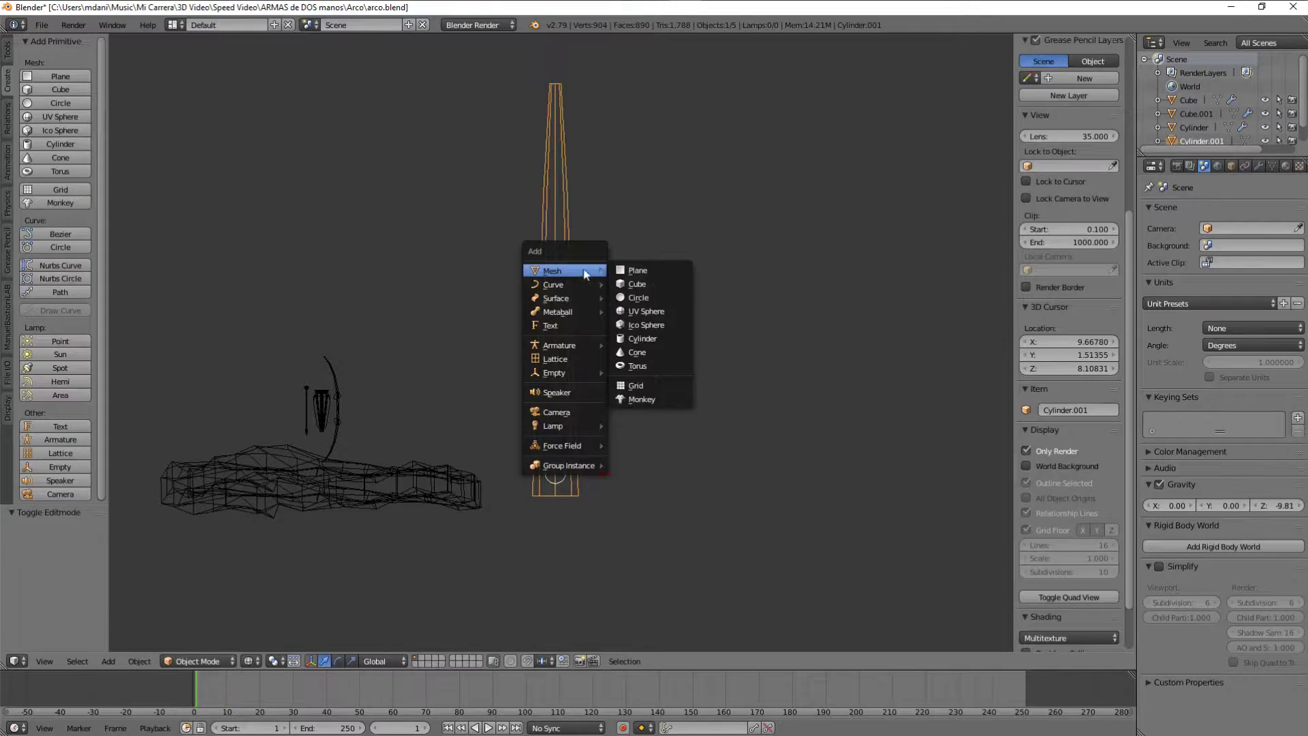
pyautogui.click(642, 337)
pyautogui.press('Tab')
pyautogui.press('a')
pyautogui.press('s')
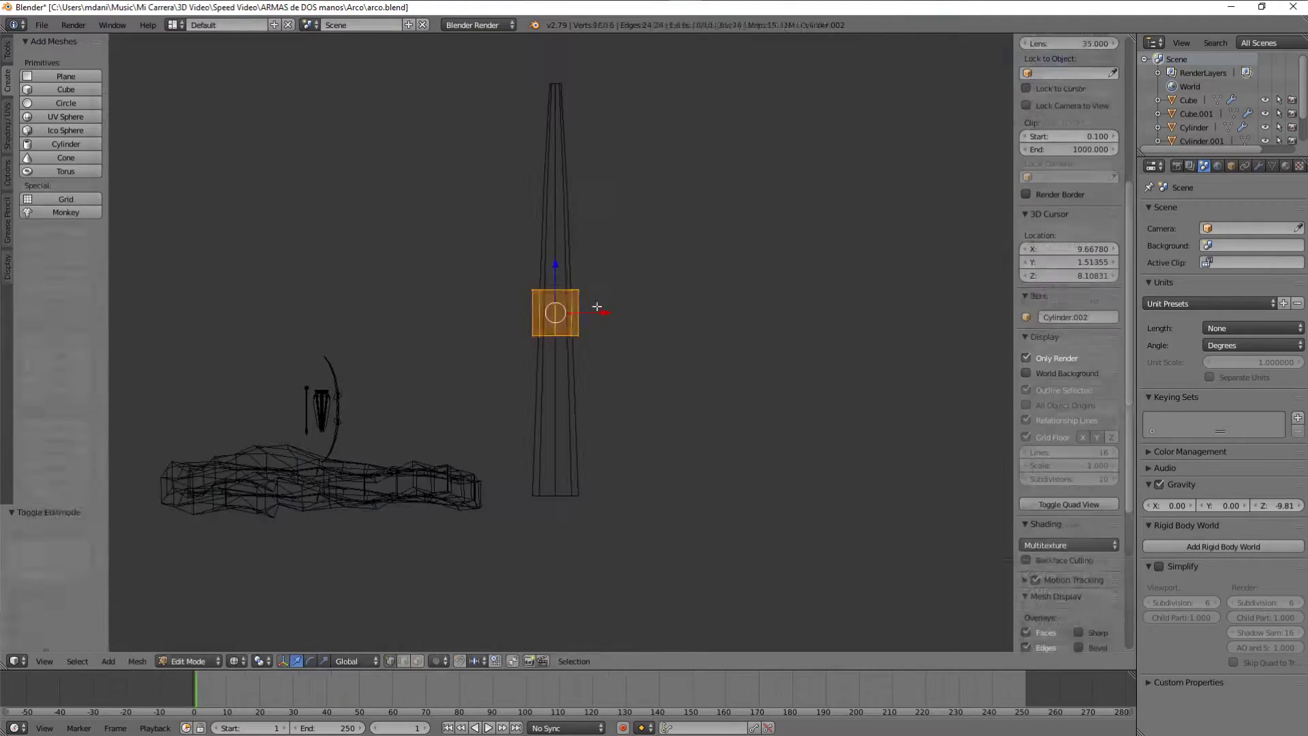
pyautogui.click(702, 344)
pyautogui.scroll(5, 702, 345)
pyautogui.scroll(-4, 517, 335)
# Select the cone's vertices and flatten it along Z into a tier.
pyautogui.press('a')
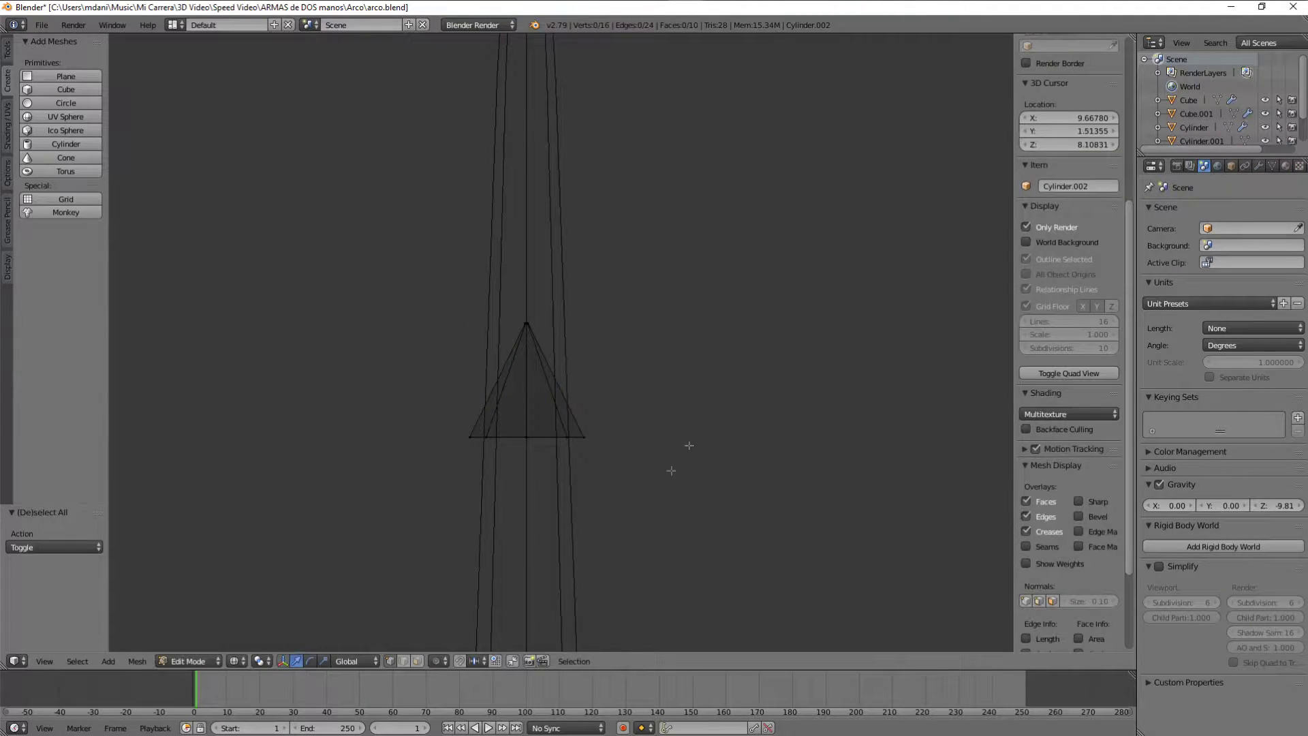
pyautogui.press('a')
pyautogui.press('a')
pyautogui.keyDown('ctrl'); pyautogui.moveTo(712, 412); pyautogui.dragTo(604, 181); pyautogui.keyUp('ctrl')
pyautogui.scroll(2, 657, 268)
pyautogui.press('s')
pyautogui.press('z')
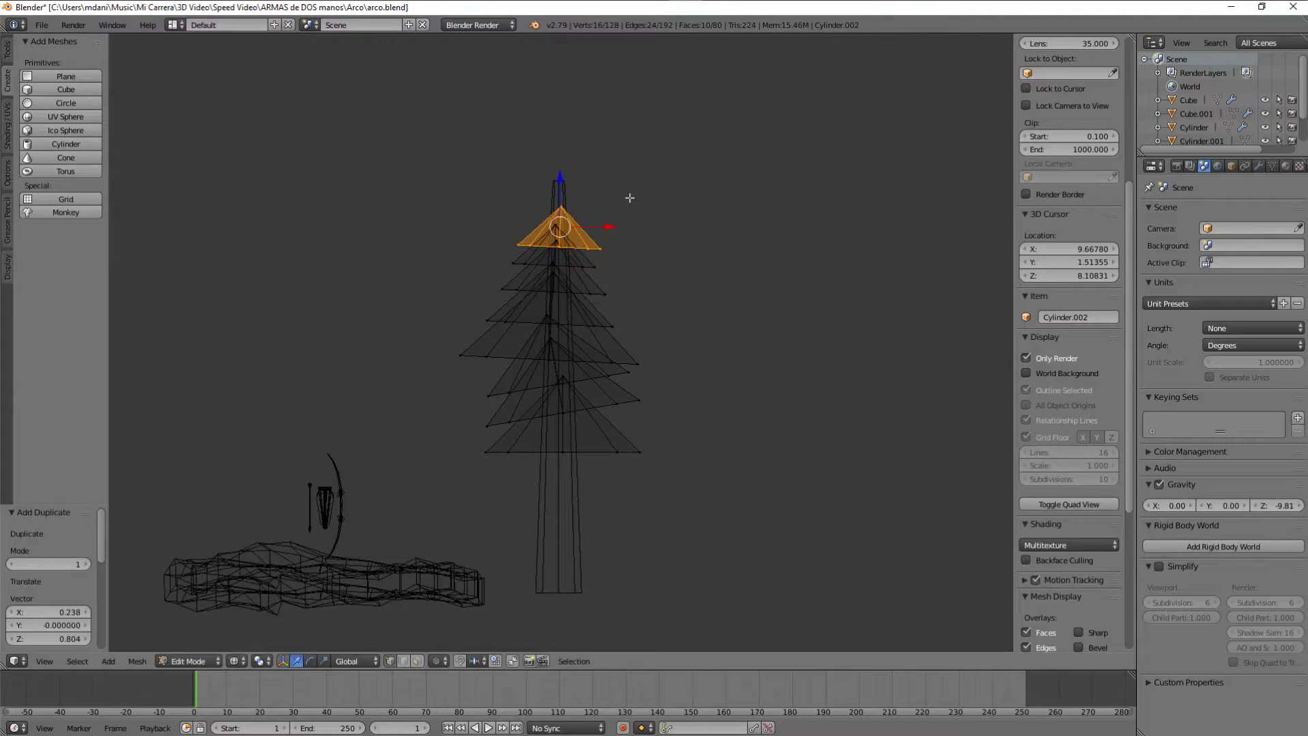
# Move the top cone layer up the trunk, then view the tree from the front.
pyautogui.scroll(3, 630, 198)
pyautogui.press('g')
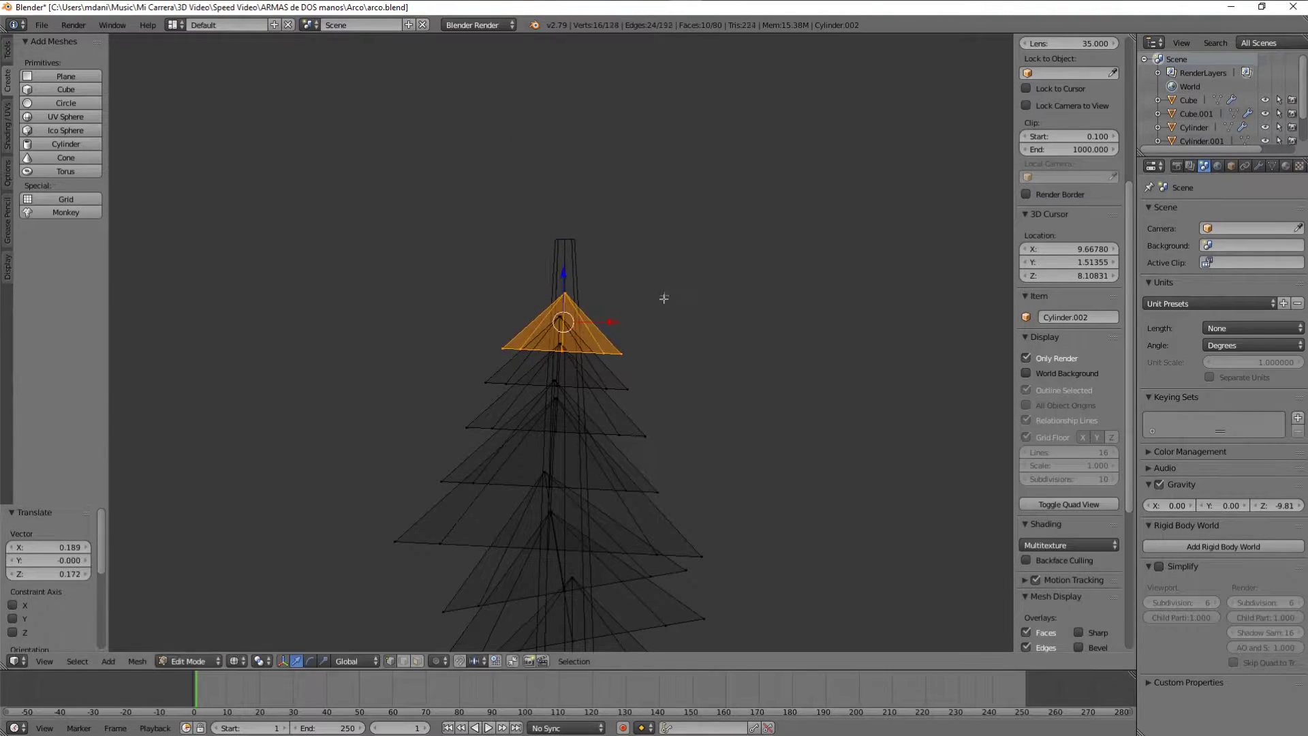
pyautogui.click(654, 196)
pyautogui.press('z')
pyautogui.scroll(-3, 666, 359)
pyautogui.press('a')
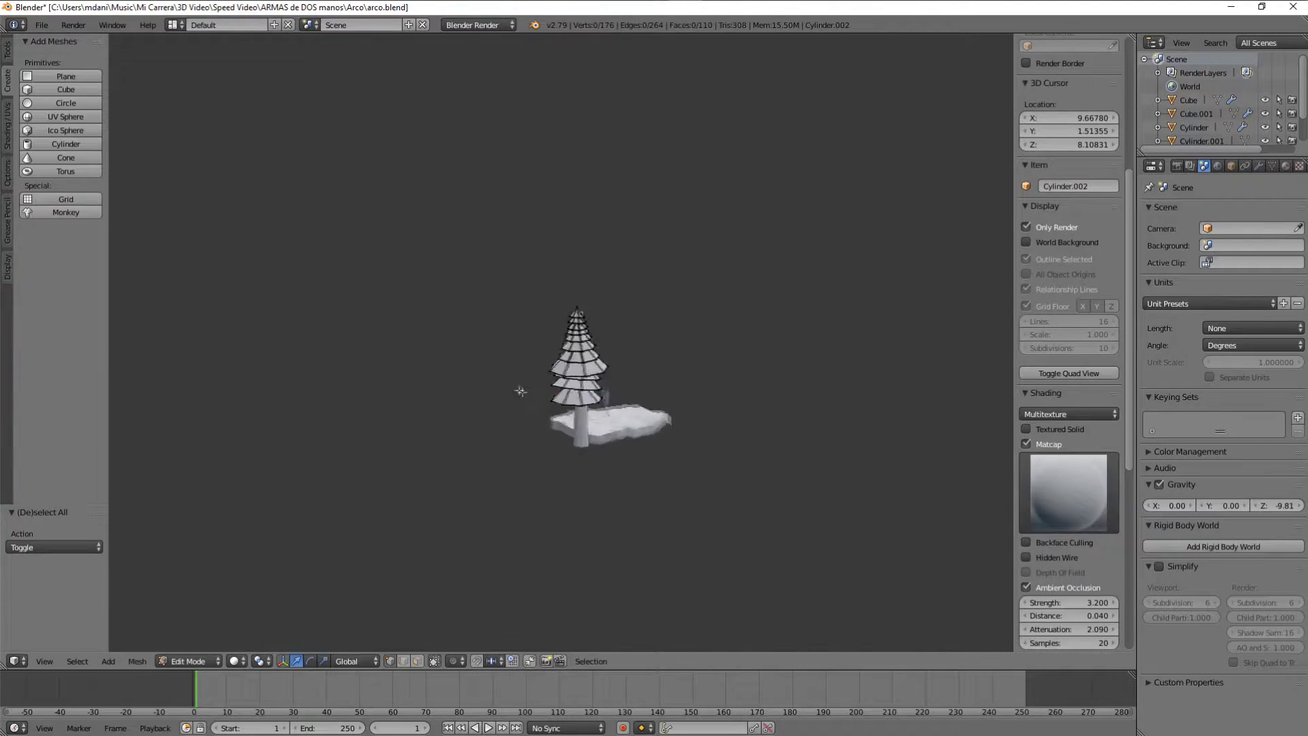
pyautogui.press('Tab')
pyautogui.press('Tab')
pyautogui.press('KP_1')
pyautogui.scroll(5, 531, 395)
pyautogui.scroll(-3, 602, 401)
pyautogui.scroll(3, 631, 404)
# In Edit Mode, switch to face select and select a face on one tree tier.
pyautogui.press('z')
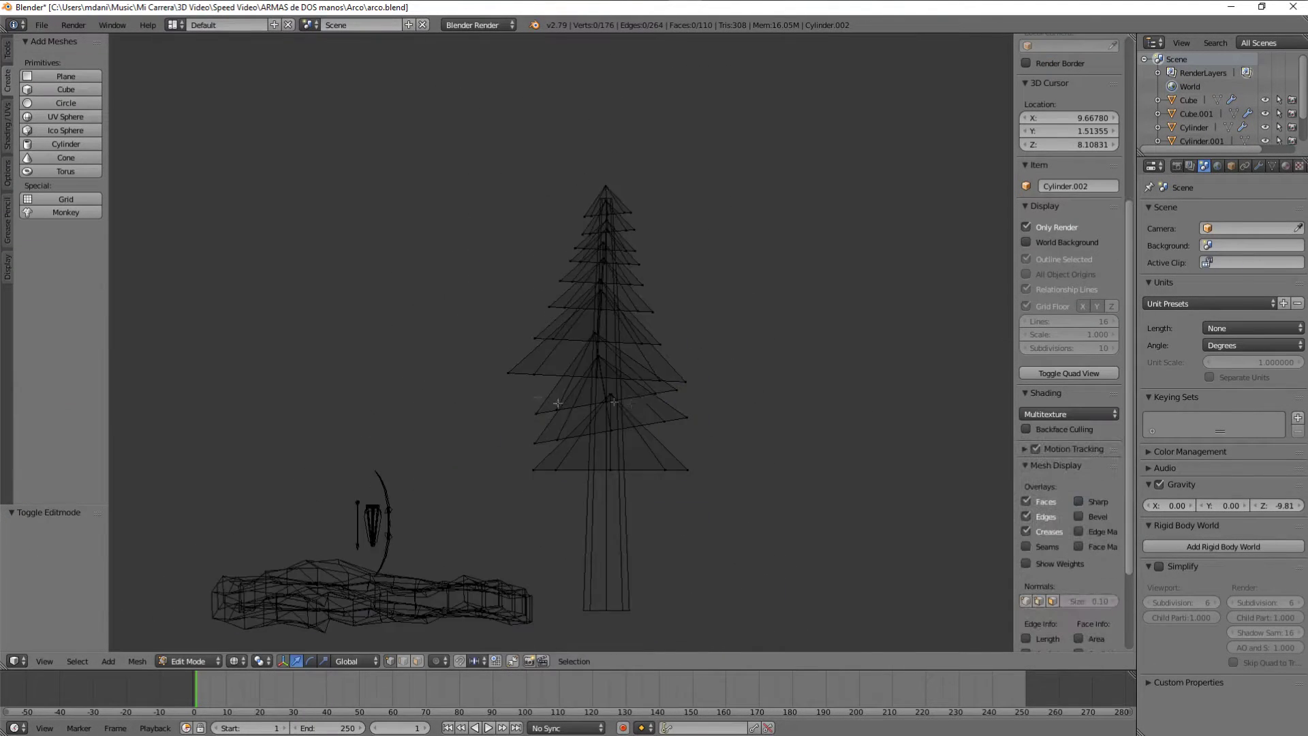
pyautogui.scroll(3, 631, 404)
pyautogui.rightClick(436, 396)
pyautogui.press('a')
pyautogui.press('z')
pyautogui.press('z')
pyautogui.hotkey('ctrl', 'Tab')
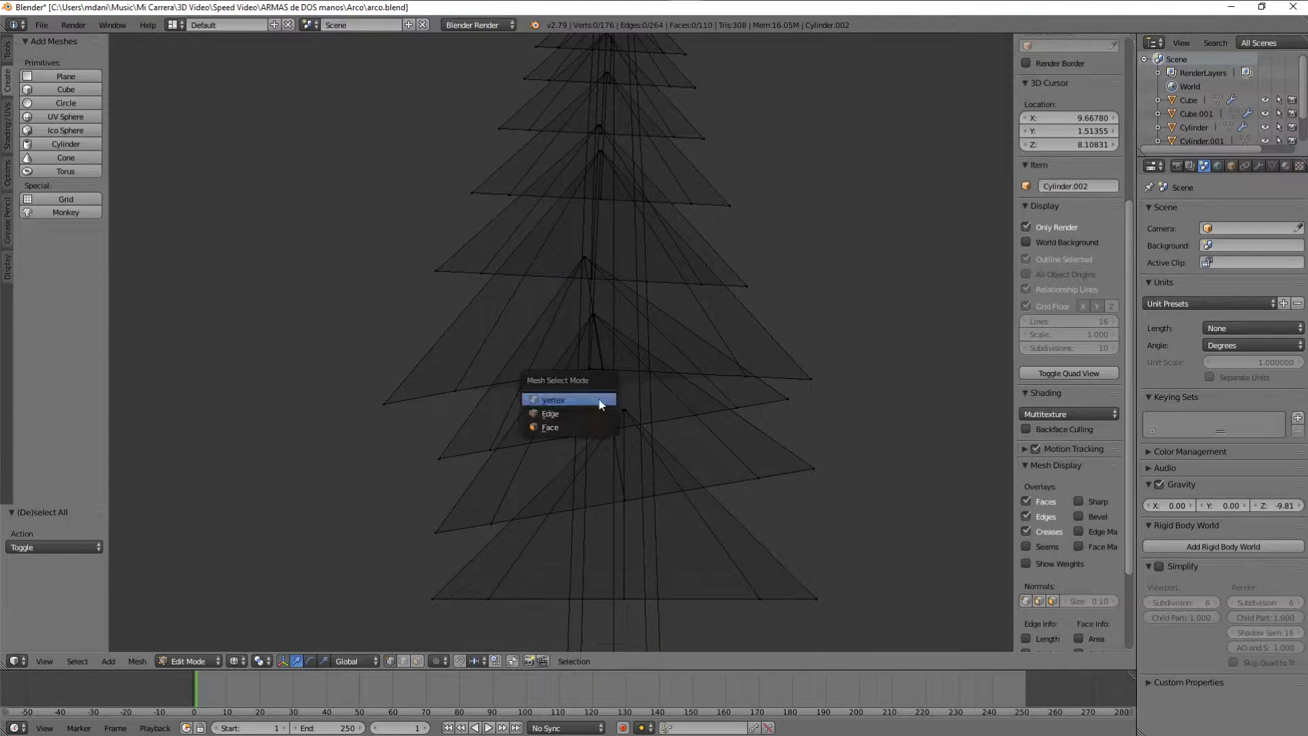
pyautogui.click(549, 427)
pyautogui.rightClick(630, 390)
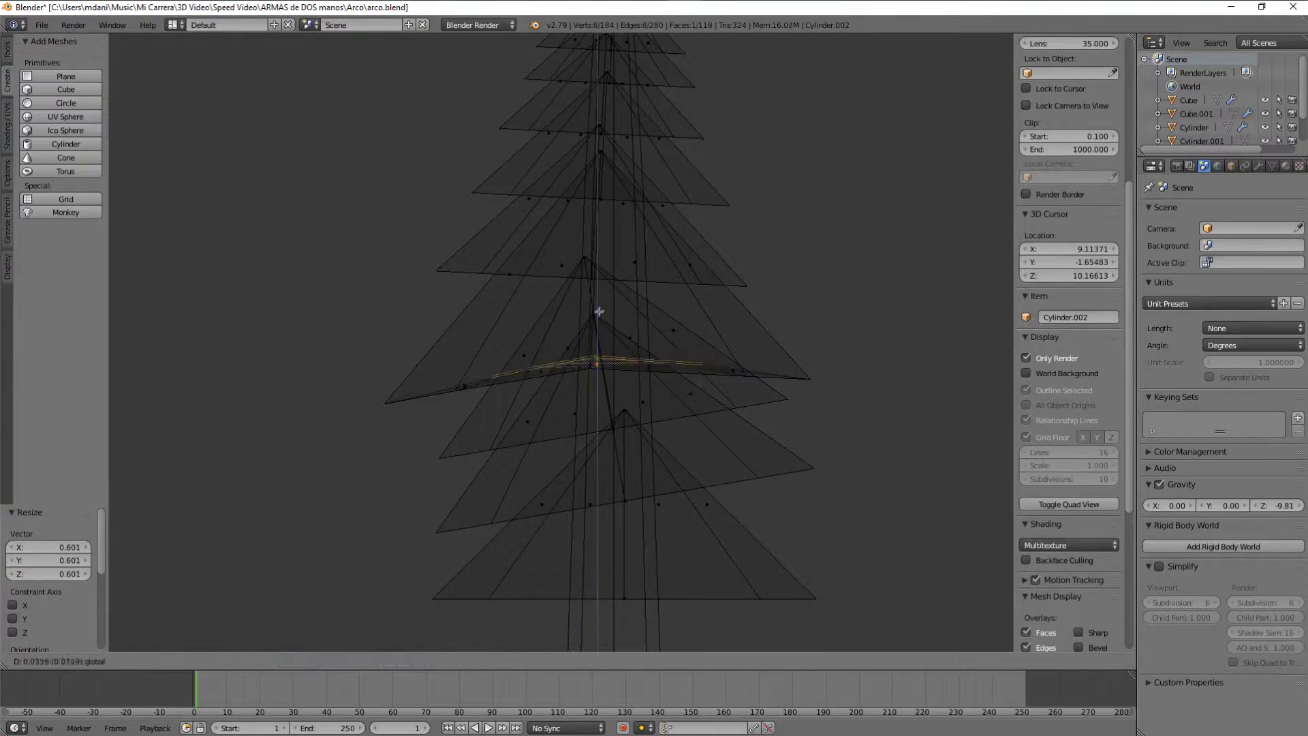
pyautogui.rightClick(599, 311)
pyautogui.moveTo(599, 311); pyautogui.dragTo(784, 403, button='middle')
# Inset the tier face, shrink it, and raise it slightly upward.
pyautogui.press('Tab')
pyautogui.press('Tab')
pyautogui.press('z')
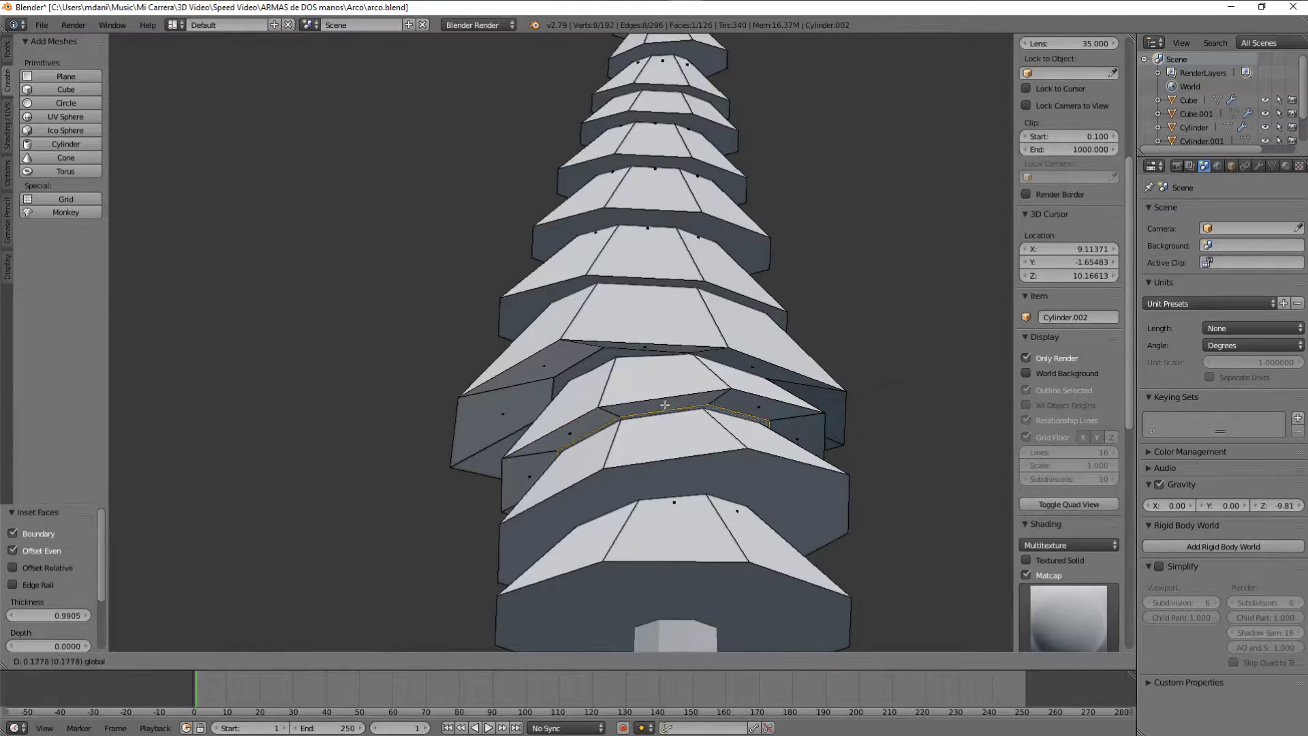
pyautogui.click(665, 405)
pyautogui.press('s')
pyautogui.click(794, 447)
pyautogui.scroll(-3, 794, 447)
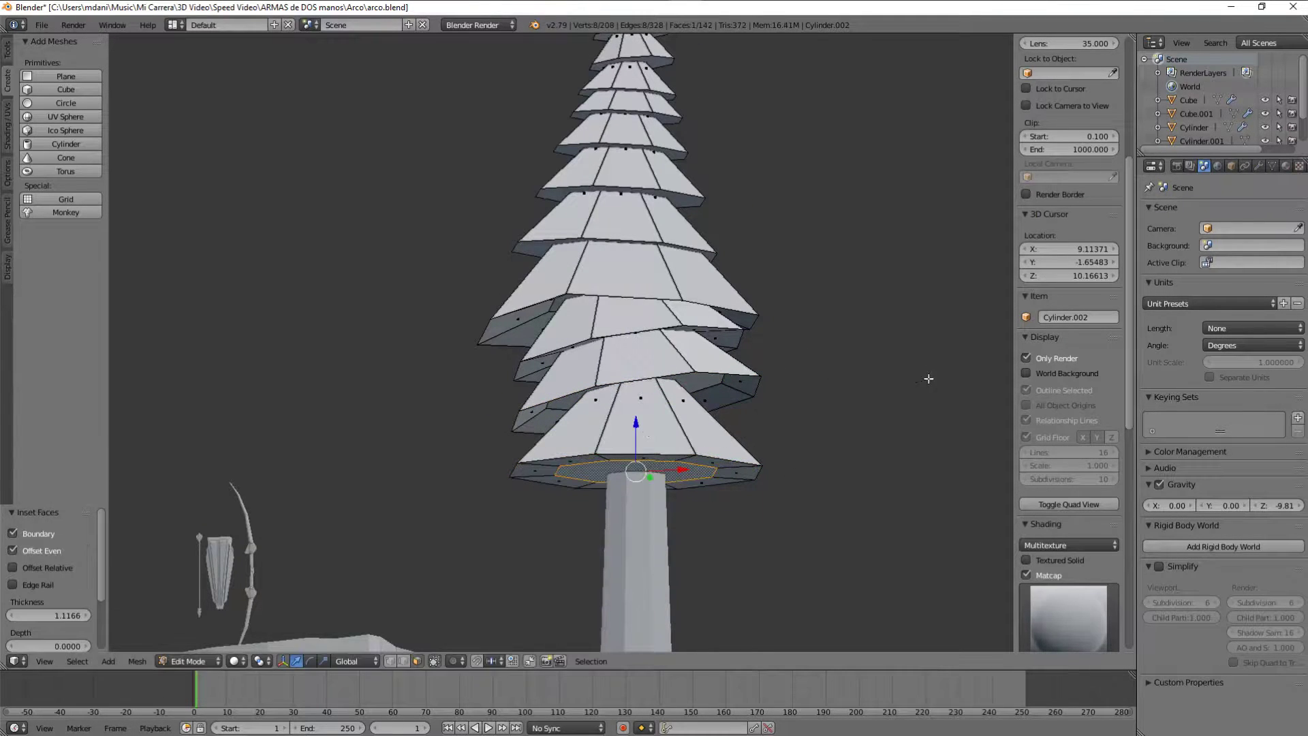
pyautogui.click(640, 416)
pyautogui.scroll(-3, 766, 394)
pyautogui.moveTo(766, 394); pyautogui.dragTo(502, 560, button='middle')
pyautogui.press('Escape')
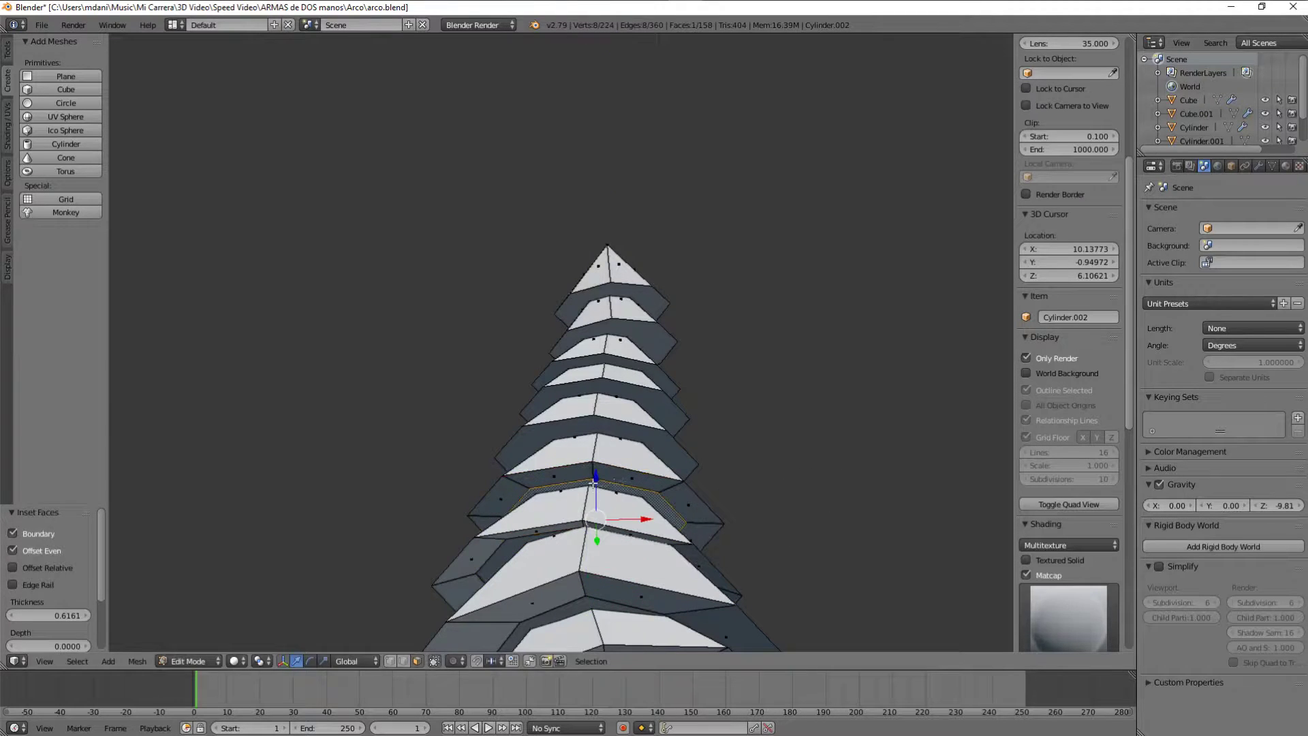
pyautogui.click(596, 407)
pyautogui.moveTo(597, 407); pyautogui.dragTo(651, 384, button='middle')
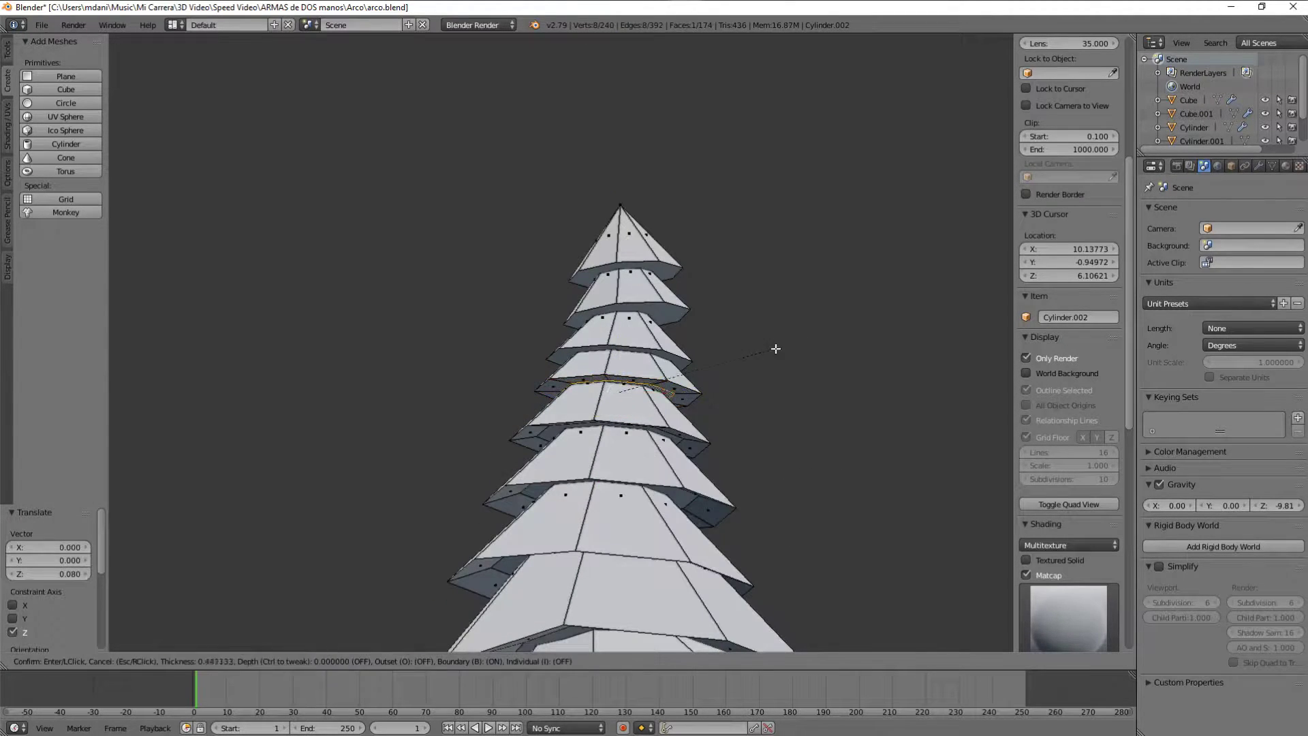
pyautogui.scroll(3, 633, 351)
# Inset the next tier's face and raise it along Z.
pyautogui.press('i')
pyautogui.click(694, 277)
pyautogui.press('g')
pyautogui.press('z')
pyautogui.click(916, 157)
pyautogui.click(703, 153)
pyautogui.scroll(-5, 703, 152)
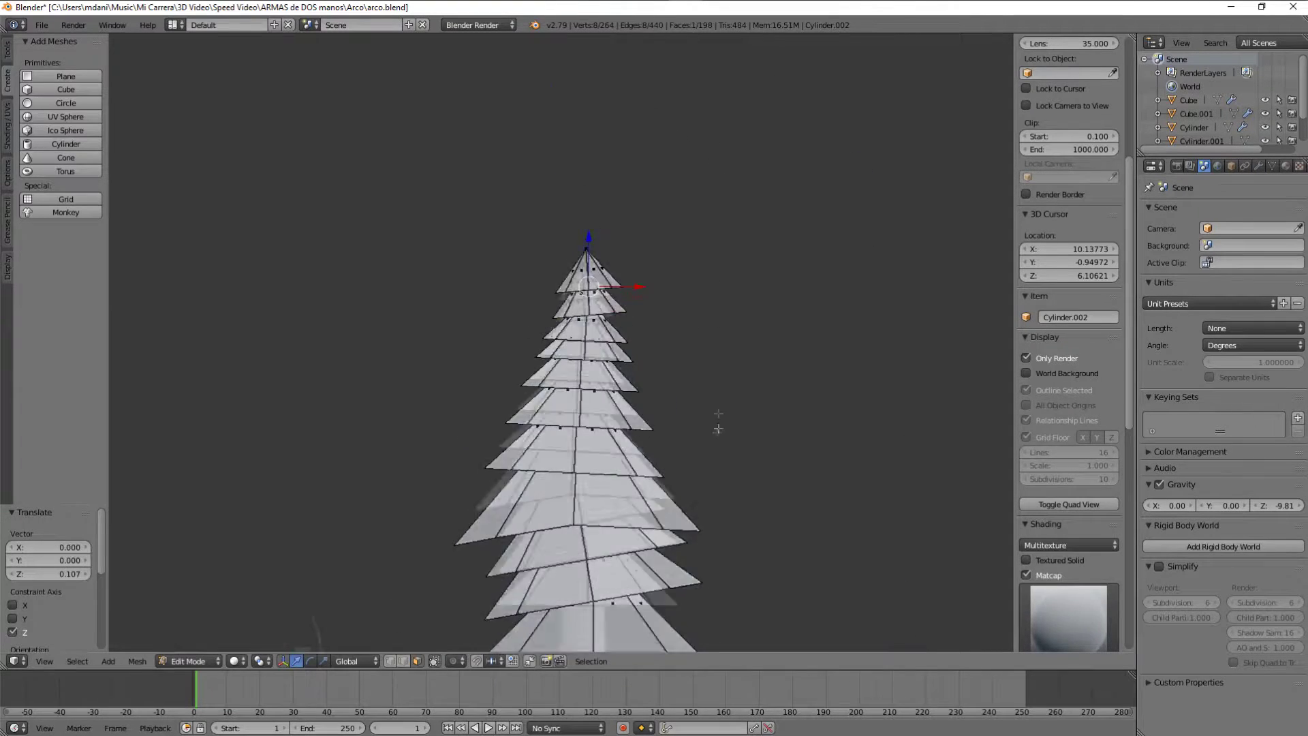
pyautogui.press('z')
pyautogui.scroll(3, 580, 442)
pyautogui.scroll(3, 580, 442)
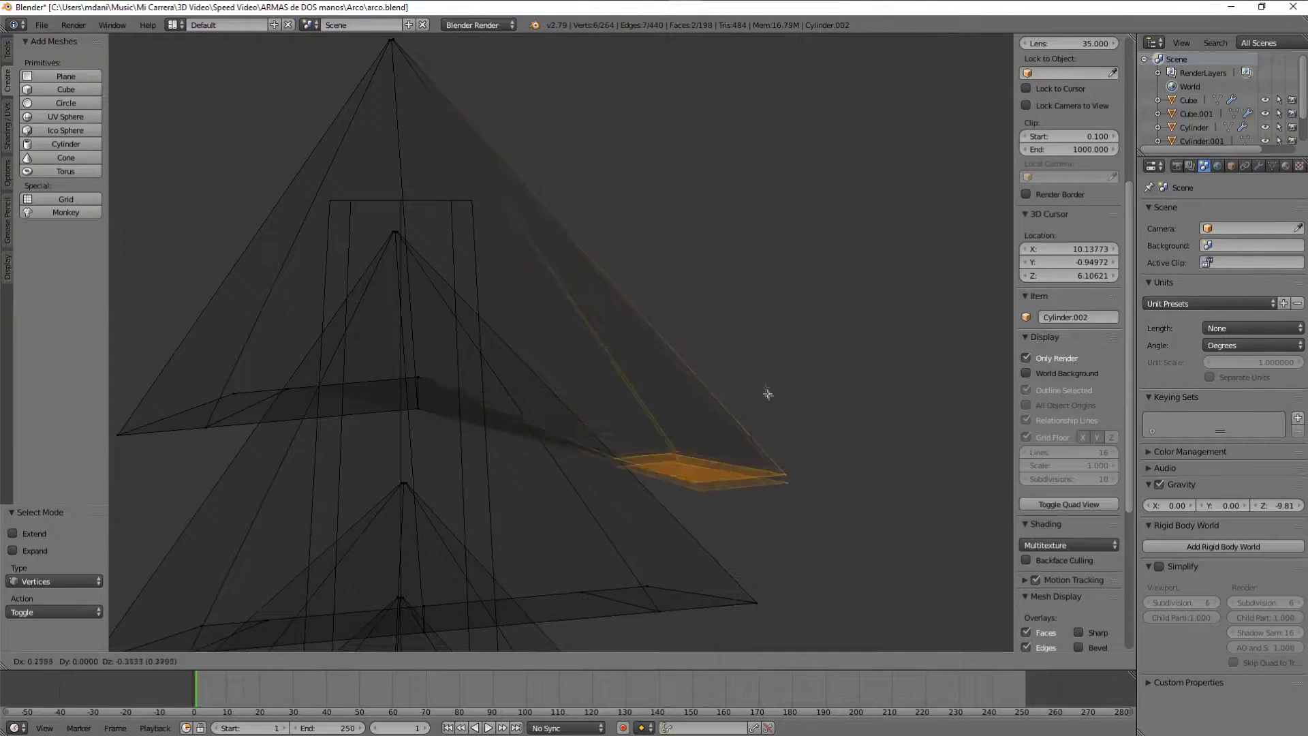
# Select vertices at a tier's edge, then leave Edit Mode in solid shading.
pyautogui.press('a')
pyautogui.rightClick(675, 388)
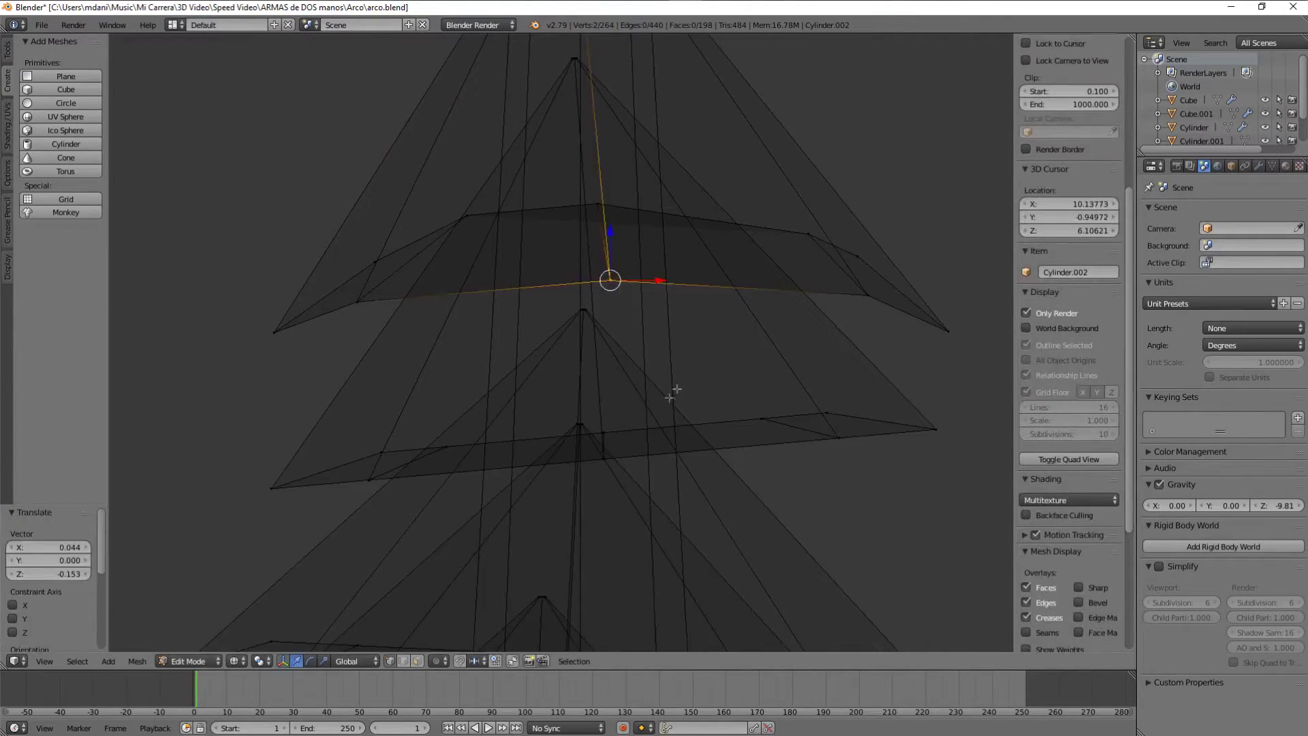
pyautogui.scroll(-2, 694, 558)
pyautogui.scroll(-3, 498, 452)
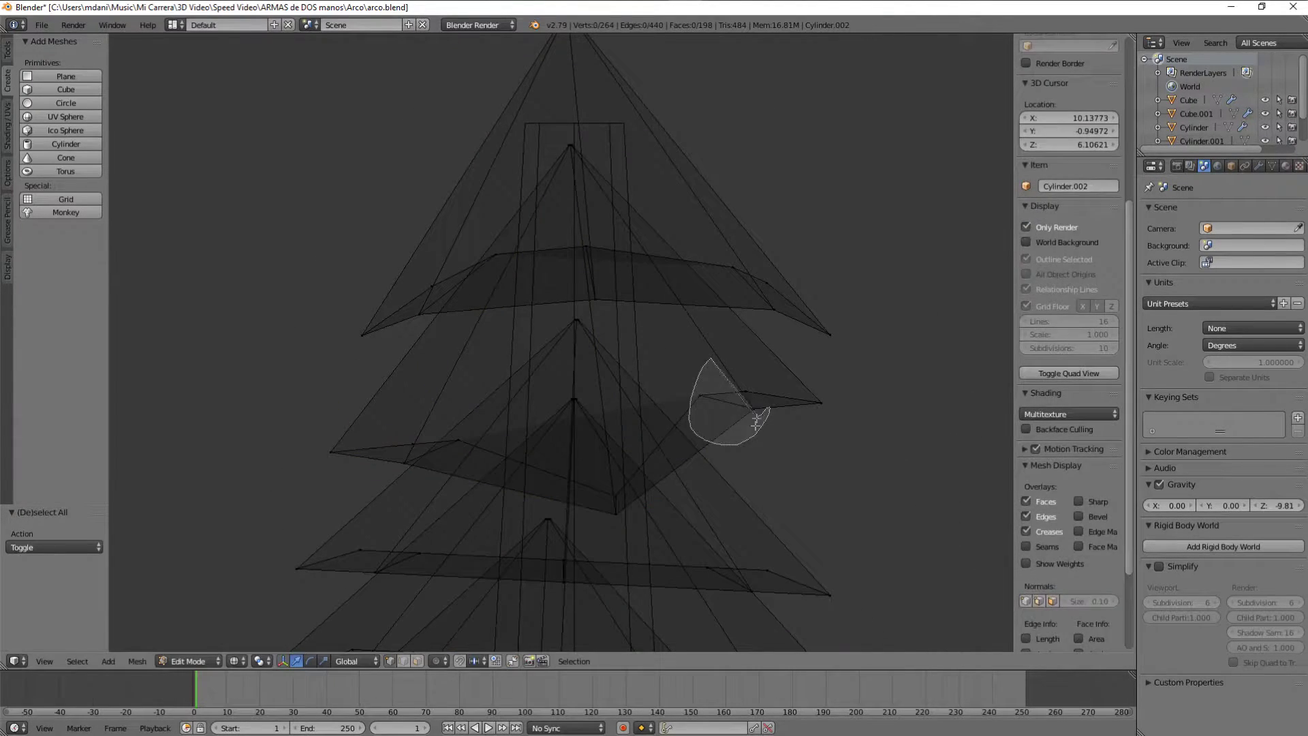
pyautogui.press('Tab')
pyautogui.press('z')
pyautogui.scroll(3, 545, 400)
# Clear the mesh selection and switch the tree into Sculpt Mode.
pyautogui.press('Tab')
pyautogui.press('z')
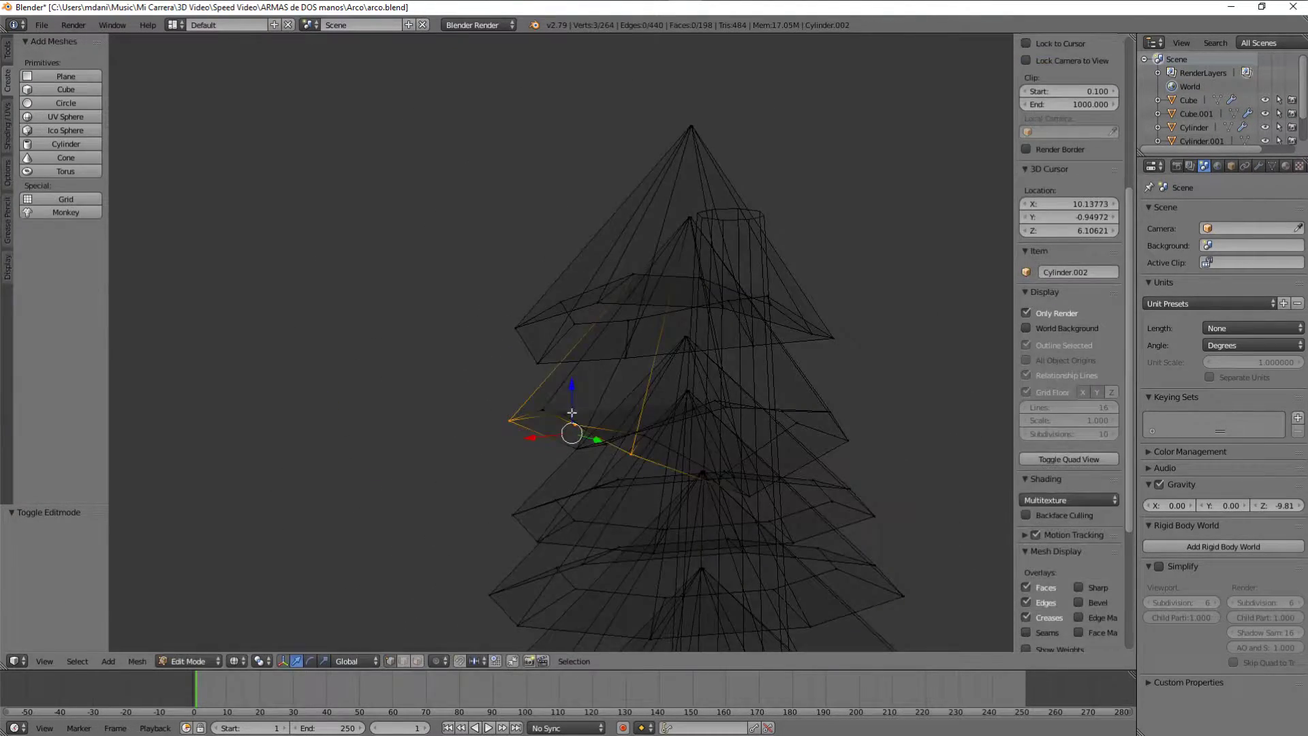
pyautogui.scroll(-3, 544, 400)
pyautogui.press('a')
pyautogui.press('z')
pyautogui.click(190, 661)
pyautogui.click(220, 615)
pyautogui.scroll(5, 590, 380)
# Pull the lower tiers' right tips down and outward with the Grab brush.
pyautogui.scroll(-3, 613, 511)
pyautogui.scroll(3, 653, 514)
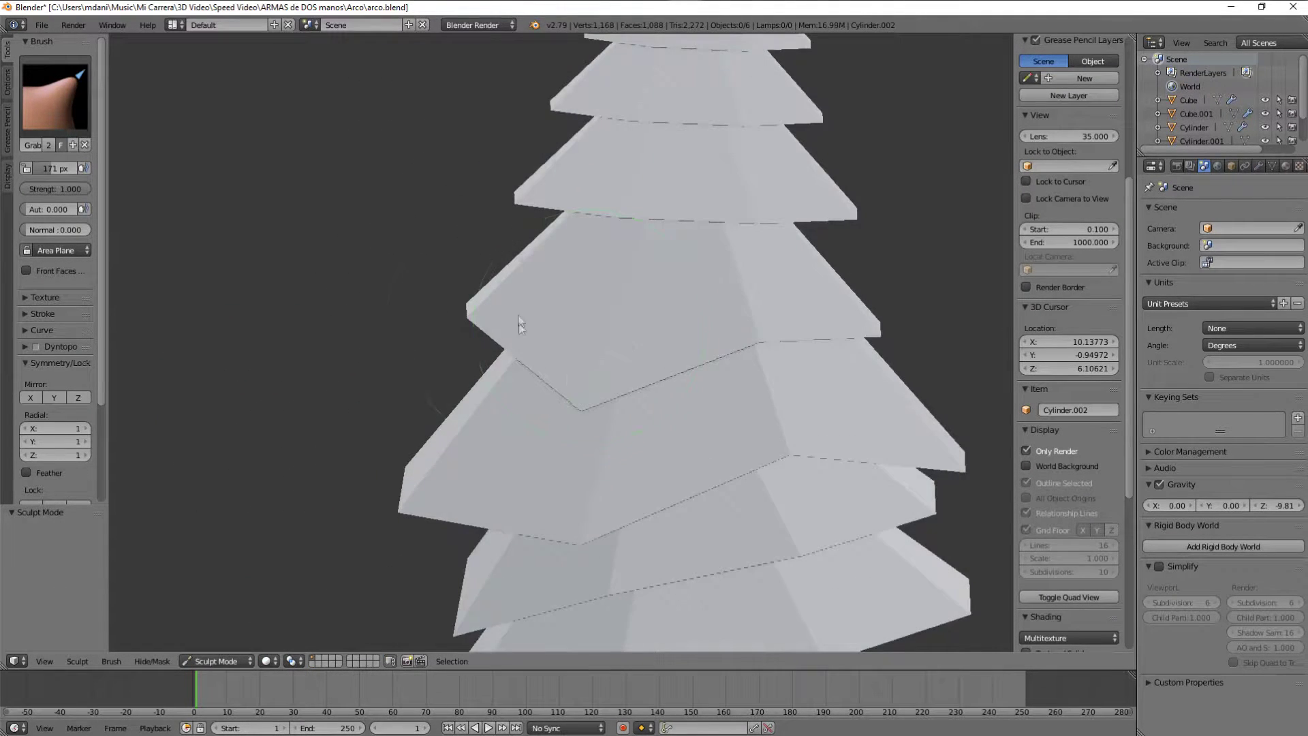
pyautogui.scroll(2, 641, 443)
pyautogui.scroll(-6, 681, 365)
pyautogui.scroll(4, 681, 366)
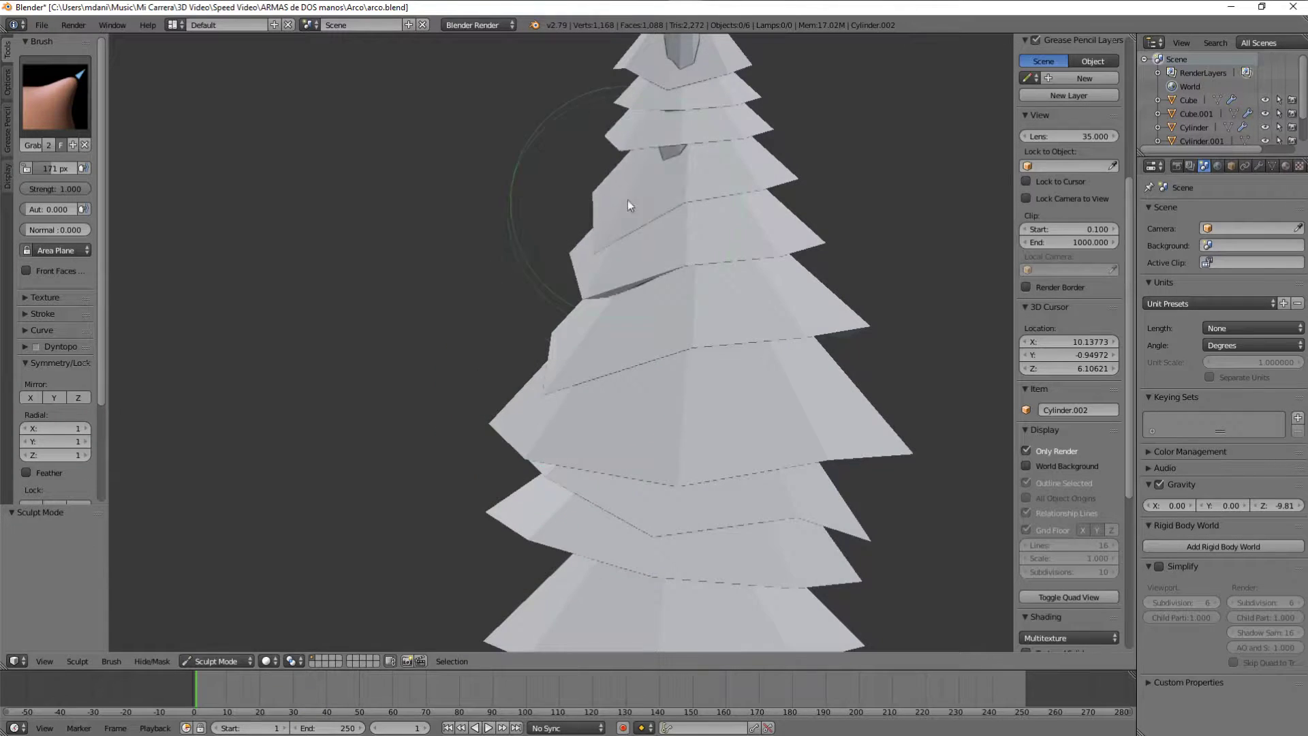
pyautogui.scroll(-2, 627, 202)
pyautogui.scroll(-3, 482, 452)
pyautogui.moveTo(632, 475); pyautogui.dragTo(647, 340, button='middle')
pyautogui.scroll(3, 696, 374)
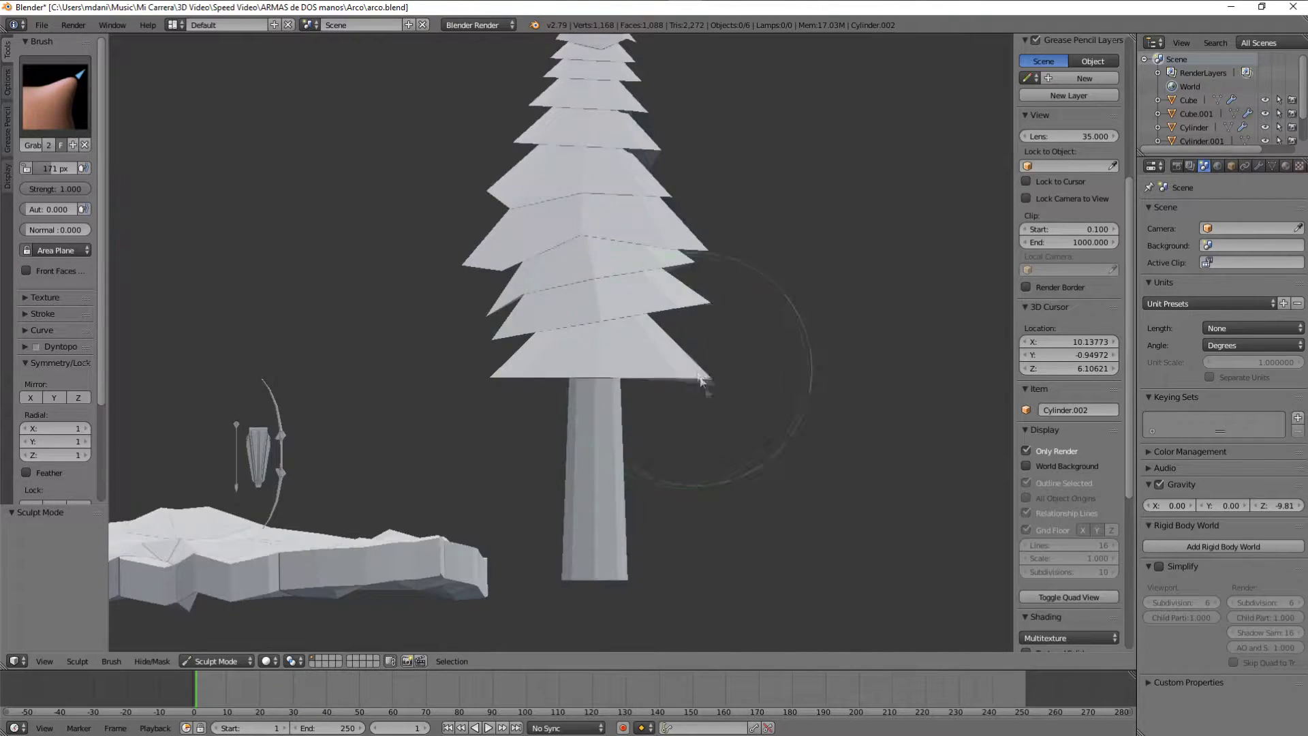
pyautogui.moveTo(696, 374); pyautogui.dragTo(710, 406)
pyautogui.scroll(-3, 524, 330)
pyautogui.moveTo(524, 330); pyautogui.dragTo(579, 340, button='middle')
pyautogui.scroll(4, 575, 354)
# Set the brush radius to 89 px and work the tiers from several angles up to the tip.
pyautogui.press('f')
pyautogui.click(621, 268)
pyautogui.moveTo(621, 269); pyautogui.dragTo(618, 451, button='middle')
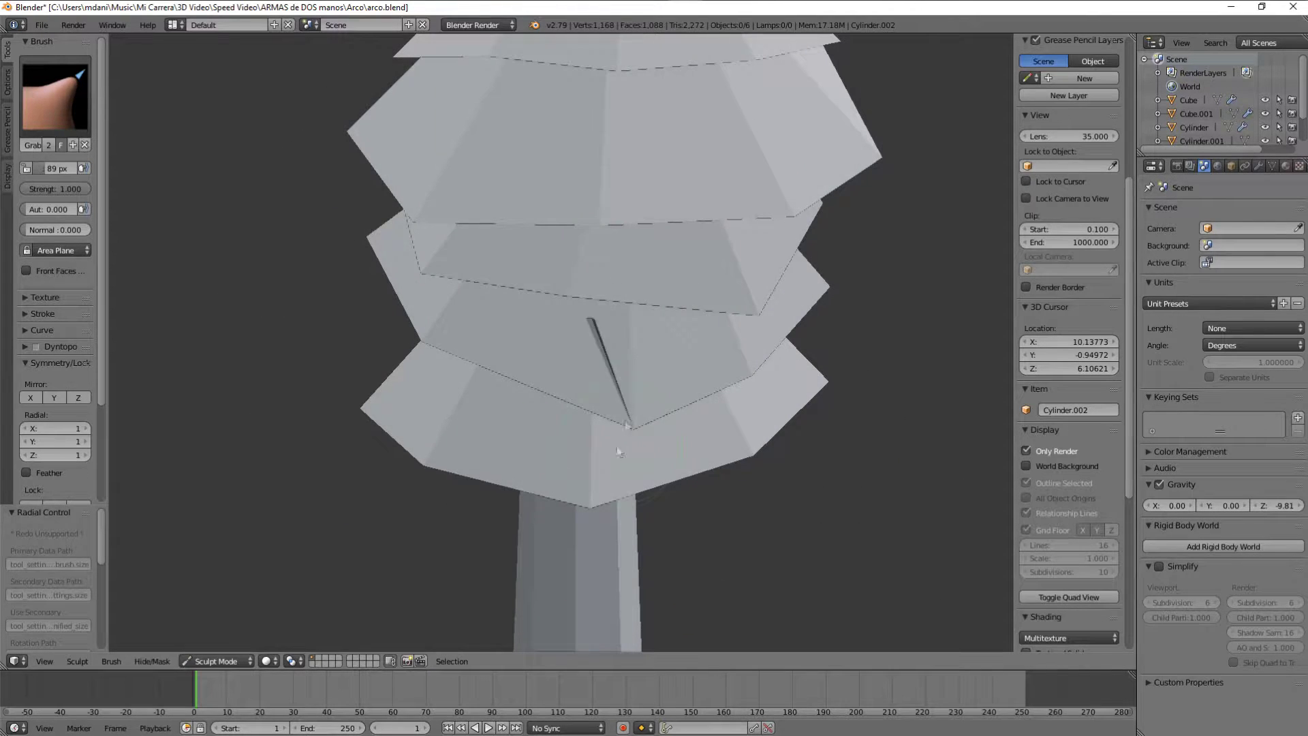
pyautogui.moveTo(853, 412); pyautogui.dragTo(685, 422, button='middle')
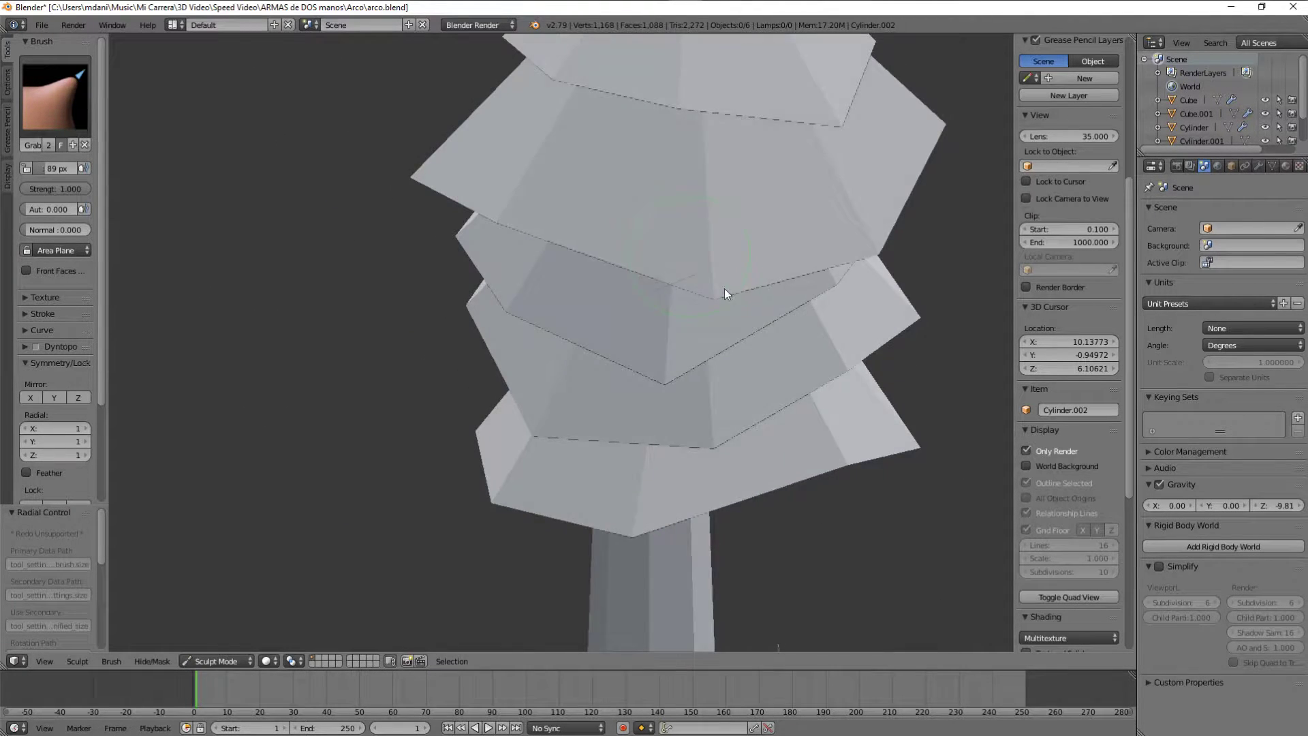
pyautogui.moveTo(724, 294); pyautogui.dragTo(718, 436, button='middle')
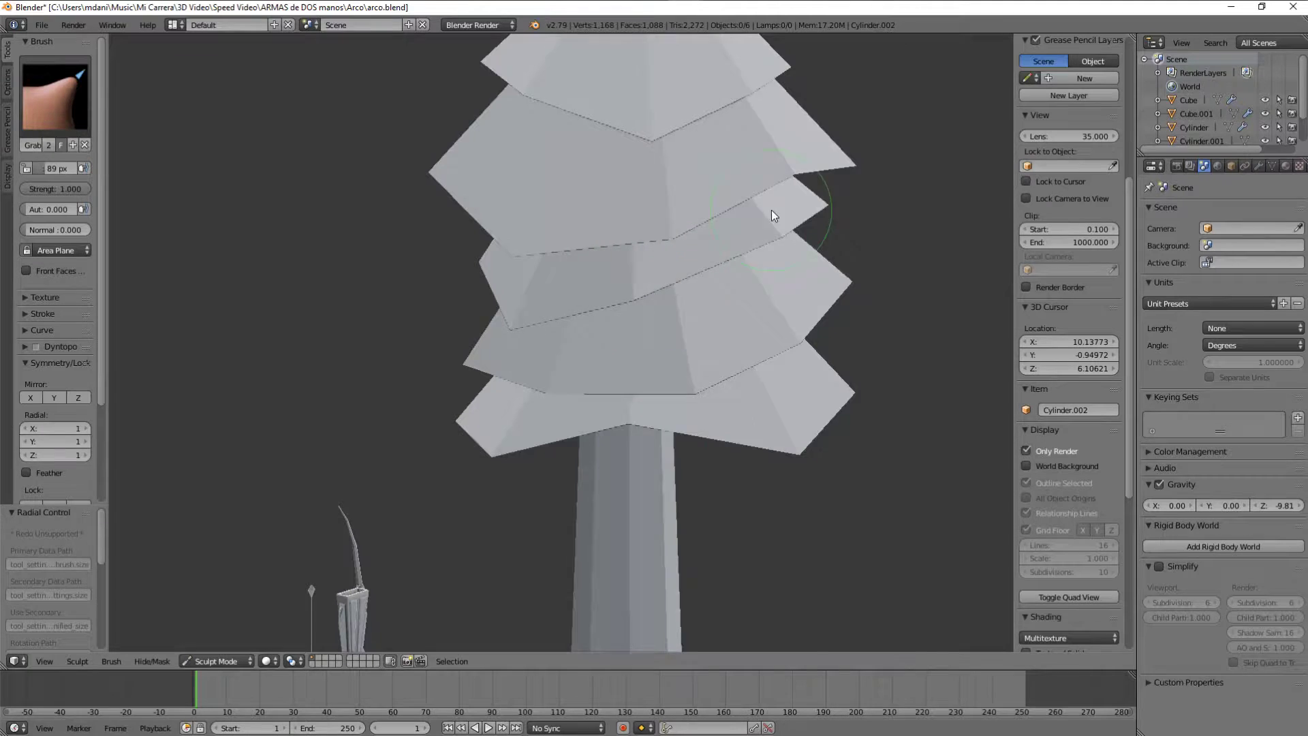
pyautogui.moveTo(771, 210); pyautogui.dragTo(663, 249, button='middle')
pyautogui.scroll(-3, 780, 108)
pyautogui.scroll(3, 657, 181)
pyautogui.moveTo(658, 181)
pyautogui.mouseDown(button='middle')
pyautogui.moveTo(565, 148)
pyautogui.moveTo(492, 261)
pyautogui.mouseUp(button='middle')
pyautogui.scroll(-3, 654, 307)
pyautogui.scroll(-2, 654, 306)
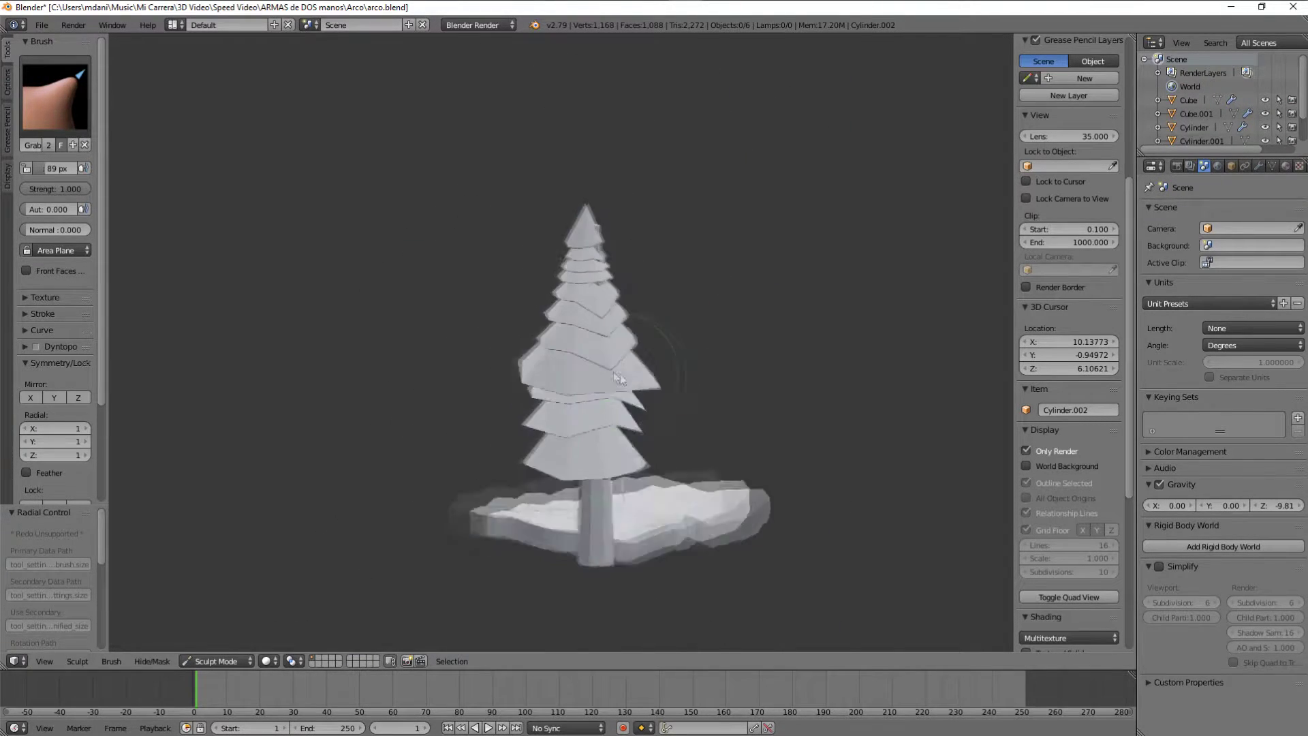
pyautogui.scroll(6, 654, 307)
pyautogui.scroll(-4, 663, 289)
pyautogui.scroll(4, 692, 282)
pyautogui.scroll(-4, 610, 395)
pyautogui.scroll(4, 624, 320)
pyautogui.scroll(-2, 631, 441)
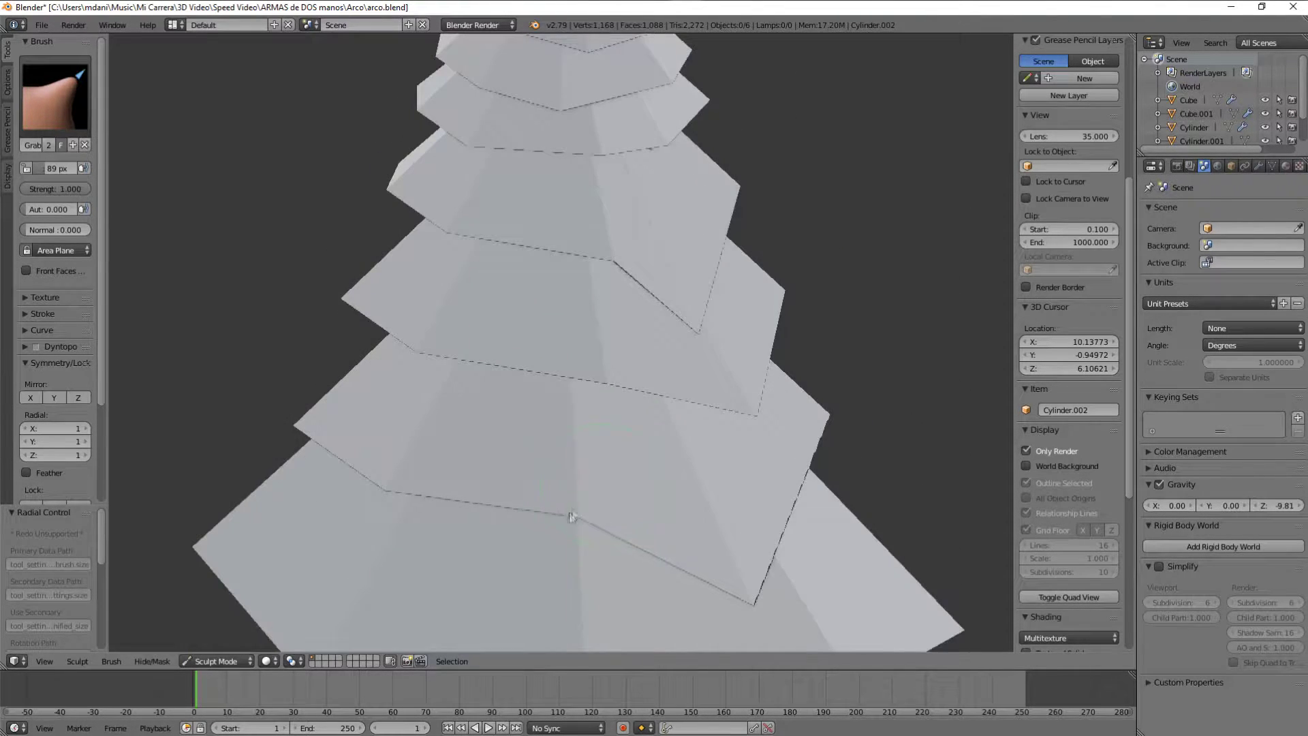
# Orbit around the tree to bring the lower tiers and snowy base into view.
pyautogui.moveTo(590, 497); pyautogui.dragTo(591, 427, button='middle')
pyautogui.scroll(-2, 562, 446)
pyautogui.scroll(-3, 590, 496)
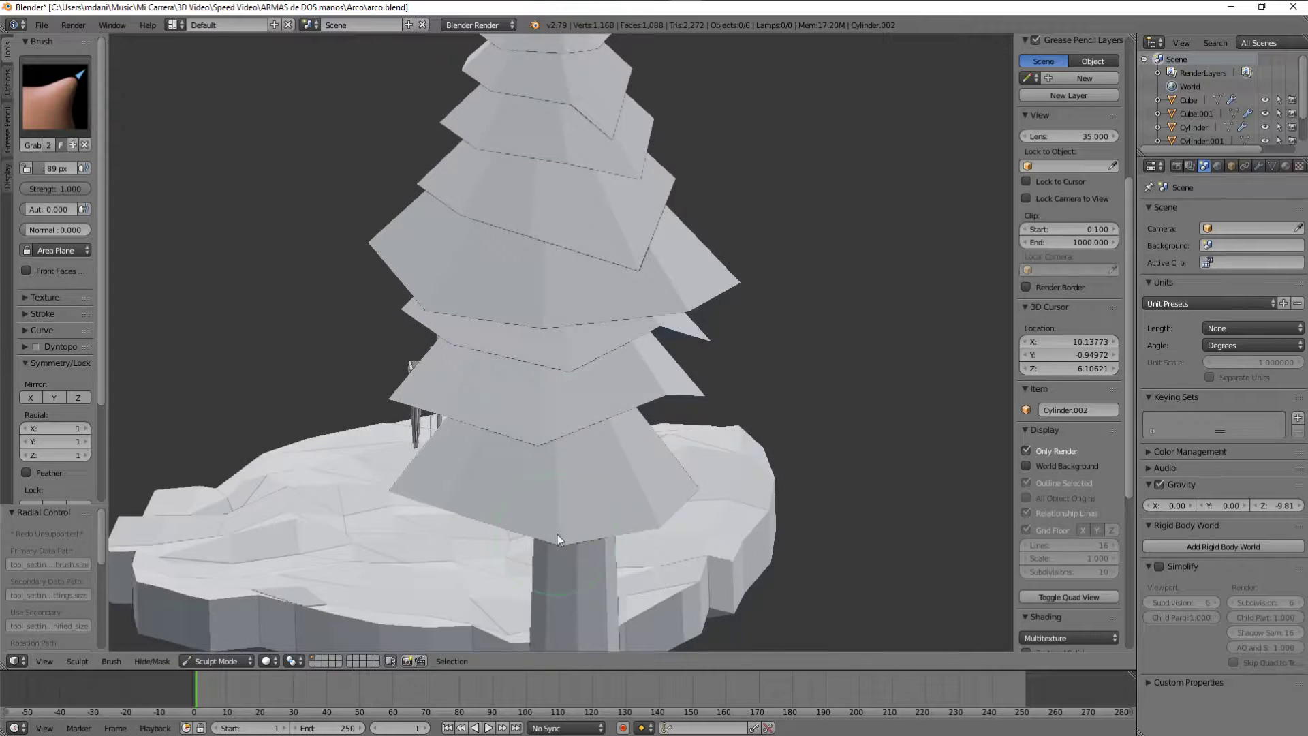
pyautogui.scroll(-2, 608, 521)
pyautogui.scroll(6, 525, 466)
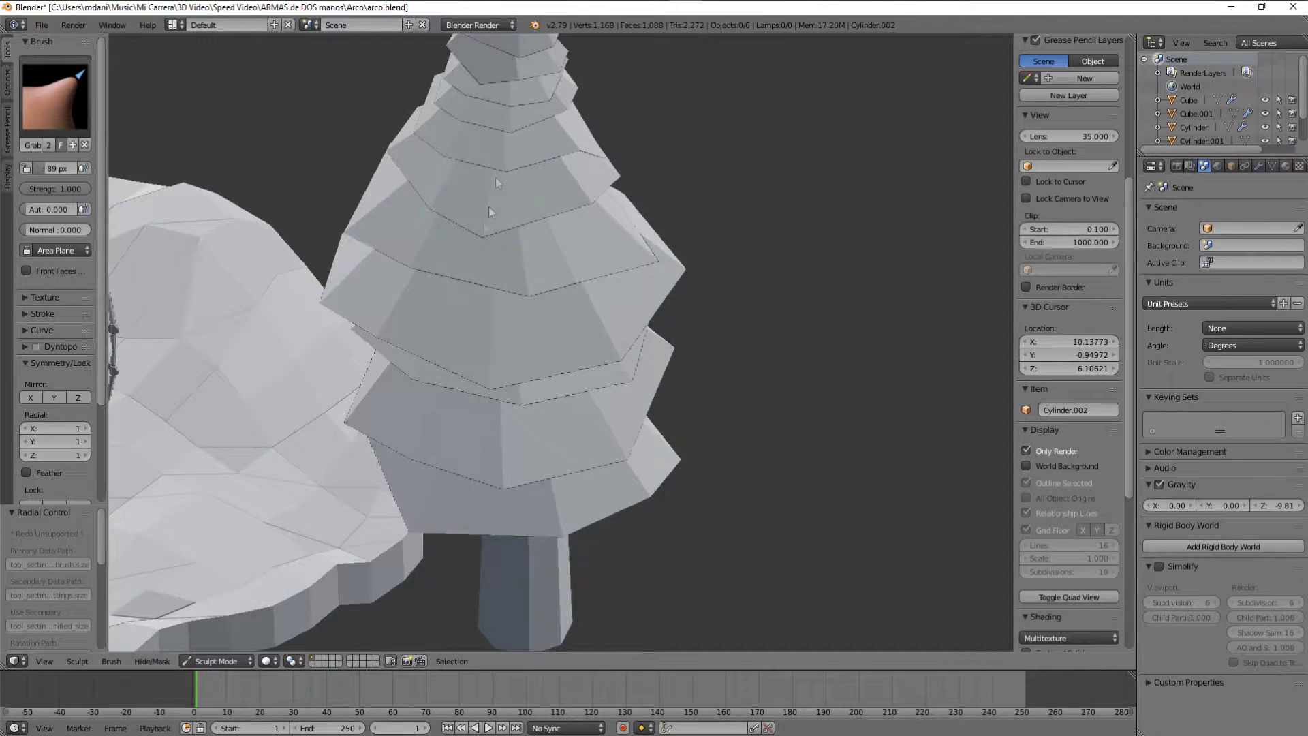
pyautogui.scroll(-4, 509, 98)
pyautogui.scroll(3, 622, 438)
pyautogui.moveTo(622, 438); pyautogui.dragTo(594, 588, button='middle')
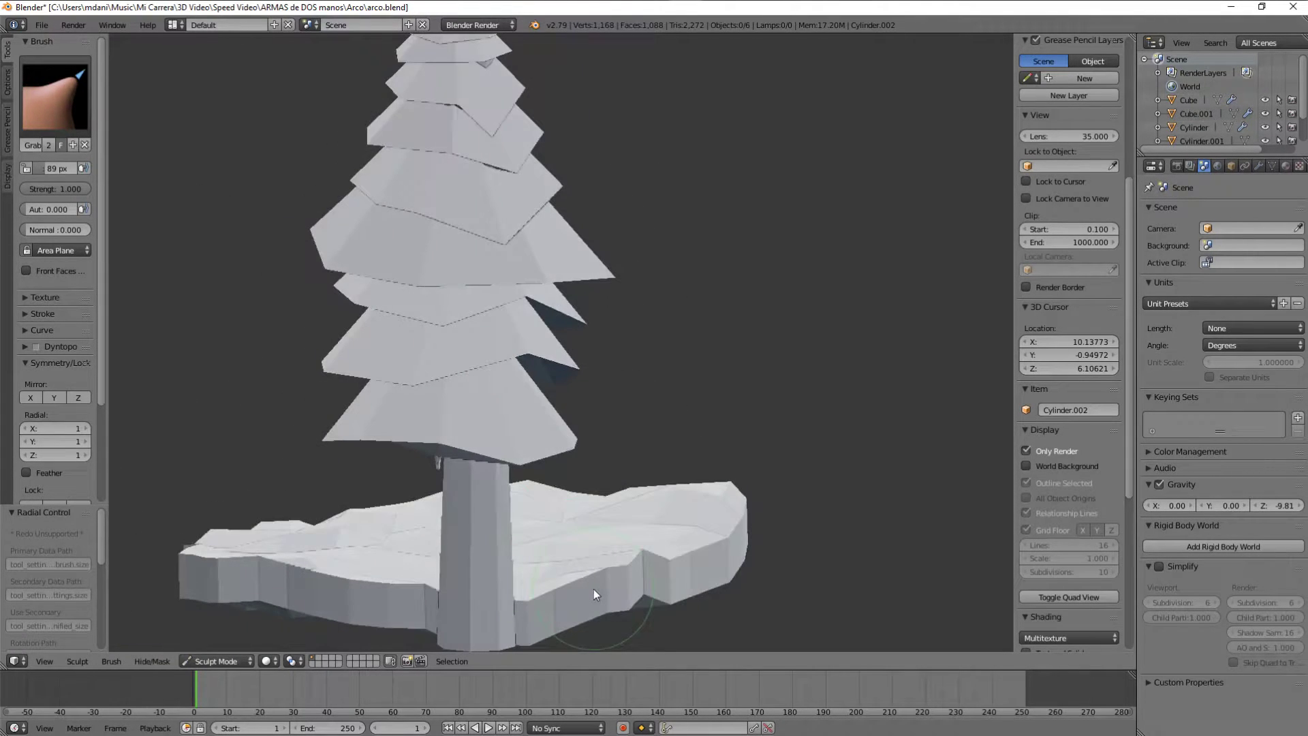
pyautogui.scroll(3, 599, 395)
pyautogui.scroll(-4, 599, 395)
pyautogui.scroll(4, 478, 393)
pyautogui.scroll(-4, 443, 403)
pyautogui.moveTo(452, 388)
pyautogui.mouseDown(button='middle')
pyautogui.moveTo(676, 382)
pyautogui.moveTo(540, 388)
pyautogui.moveTo(529, 348)
pyautogui.mouseUp(button='middle')
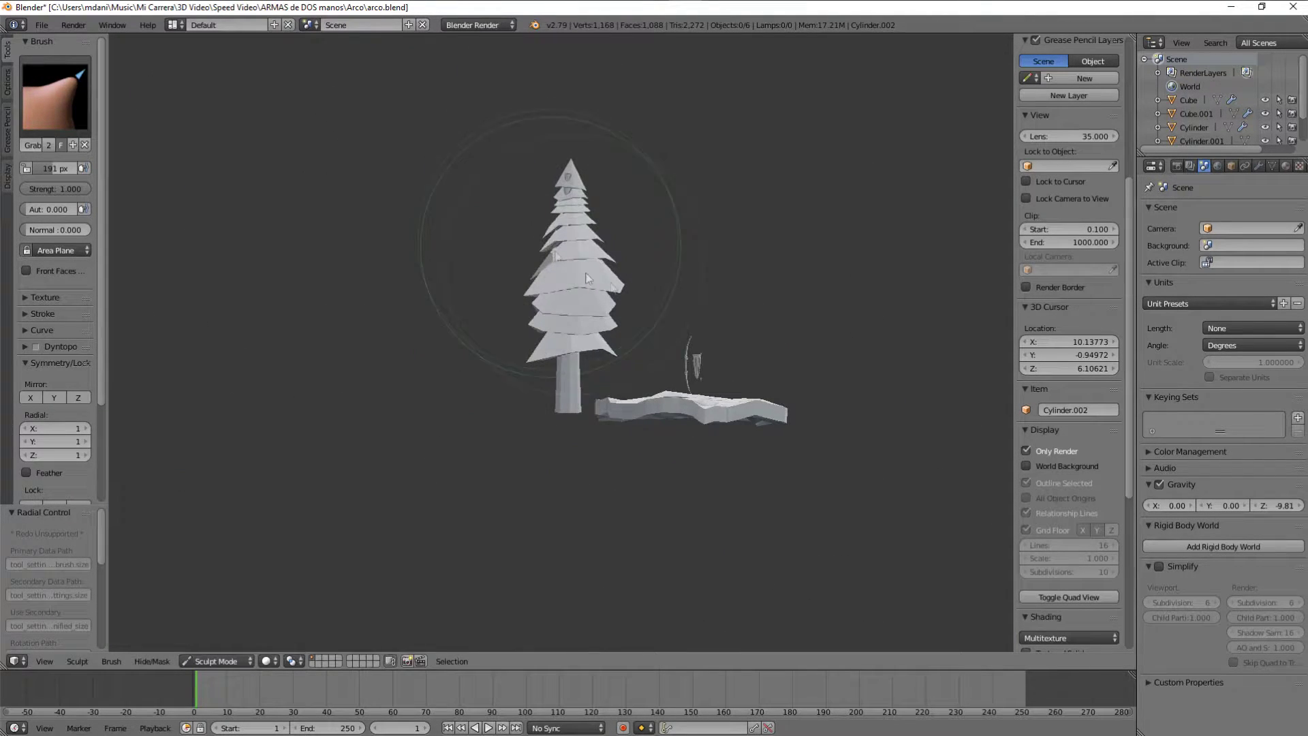
# Enlarge the brush to 135 px, reshape the tiers up to the top, and return to Edit Mode.
pyautogui.press('f')
pyautogui.click(515, 222)
pyautogui.moveTo(576, 168); pyautogui.dragTo(677, 328, button='middle')
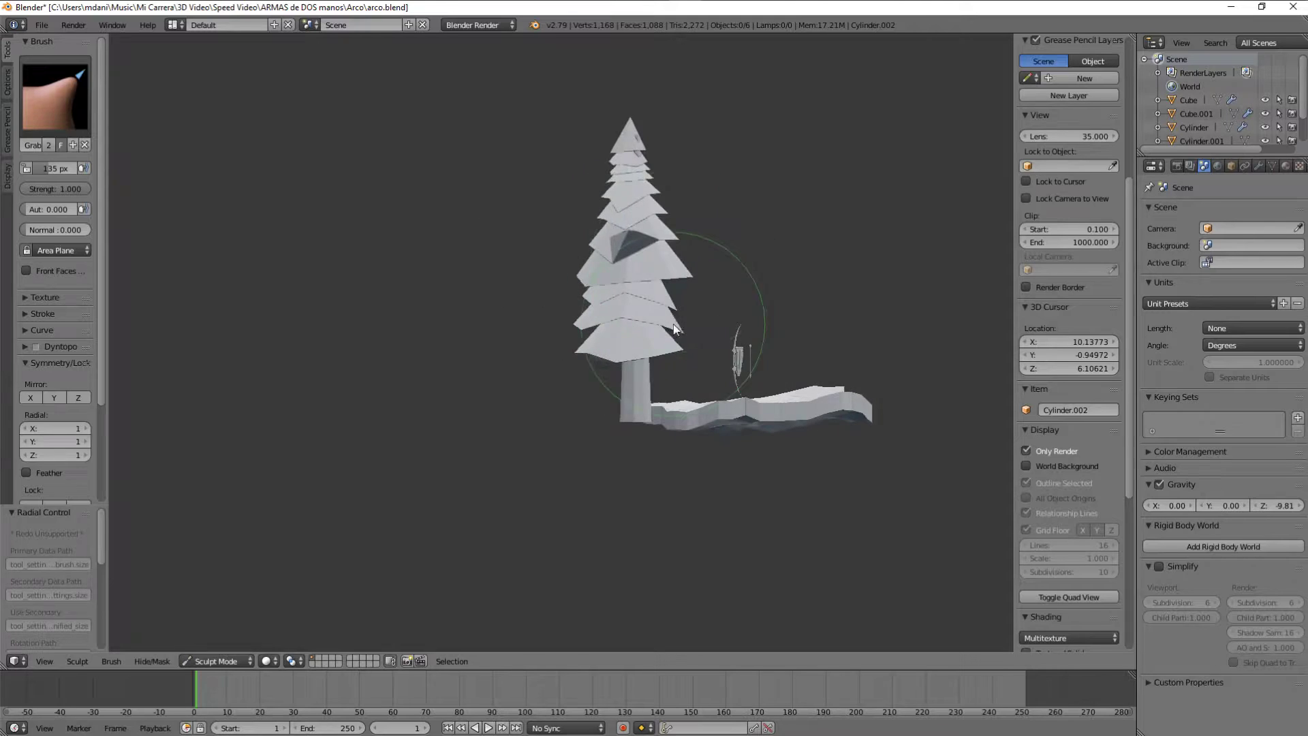
pyautogui.scroll(3, 623, 316)
pyautogui.scroll(-3, 564, 354)
pyautogui.scroll(6, 646, 436)
pyautogui.moveTo(658, 425); pyautogui.dragTo(613, 409, button='middle')
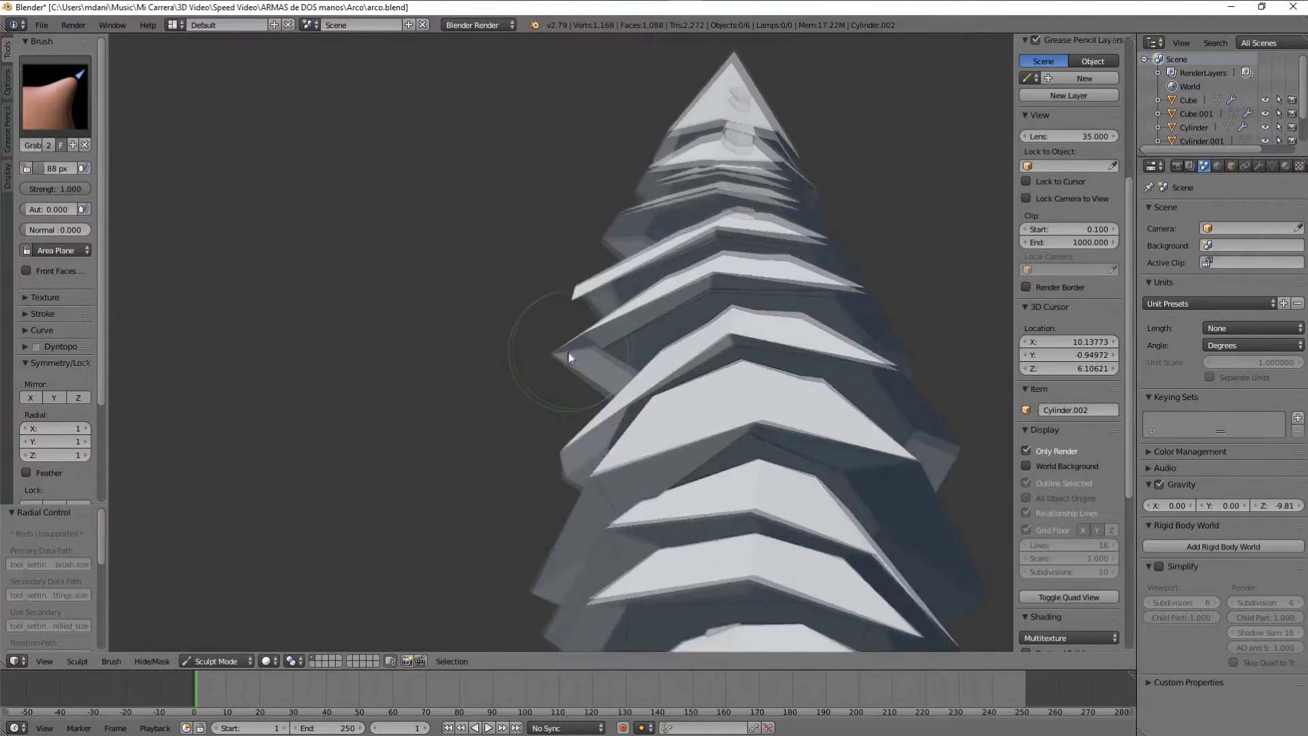
pyautogui.scroll(-5, 525, 438)
pyautogui.moveTo(525, 438)
pyautogui.mouseDown(button='middle')
pyautogui.moveTo(596, 337)
pyautogui.moveTo(586, 341)
pyautogui.moveTo(599, 350)
pyautogui.mouseUp(button='middle')
pyautogui.scroll(5, 555, 276)
pyautogui.moveTo(556, 276); pyautogui.dragTo(608, 293, button='middle')
pyautogui.scroll(-5, 607, 293)
pyautogui.moveTo(654, 374); pyautogui.dragTo(591, 387, button='middle')
pyautogui.press('Tab')
# Add a loop cut near the top of the tree in wireframe view and slide the new edge loop.
pyautogui.press('z')
pyautogui.hotkey('ctrl', 'r')
pyautogui.click(628, 475)
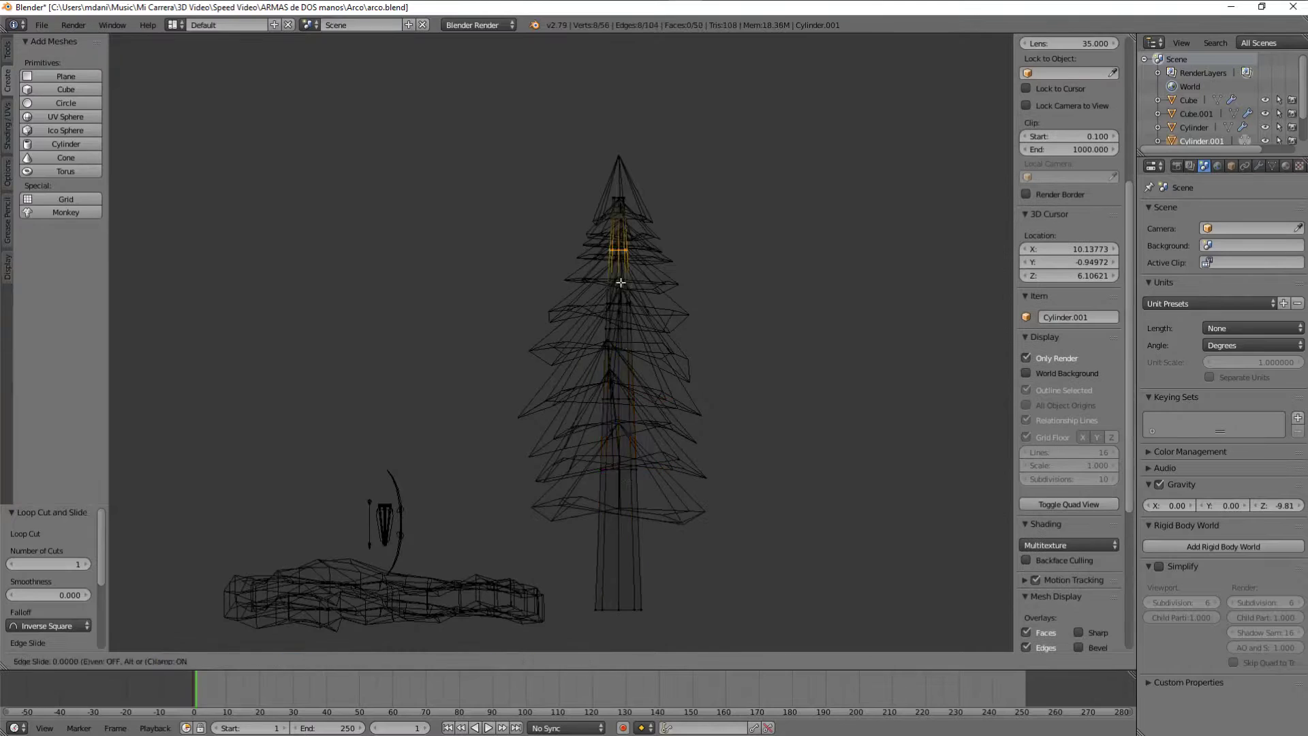
pyautogui.moveTo(613, 259); pyautogui.dragTo(647, 265, button='middle')
pyautogui.moveTo(648, 263); pyautogui.dragTo(633, 224)
pyautogui.moveTo(634, 225); pyautogui.dragTo(482, 201, button='middle')
pyautogui.press('z')
pyautogui.scroll(-5, 661, 267)
pyautogui.press('Tab')
# Return to Object Mode and scale the tree up, including along the Y axis.
pyautogui.click(197, 661)
pyautogui.click(197, 644)
pyautogui.press('a')
pyautogui.press('s')
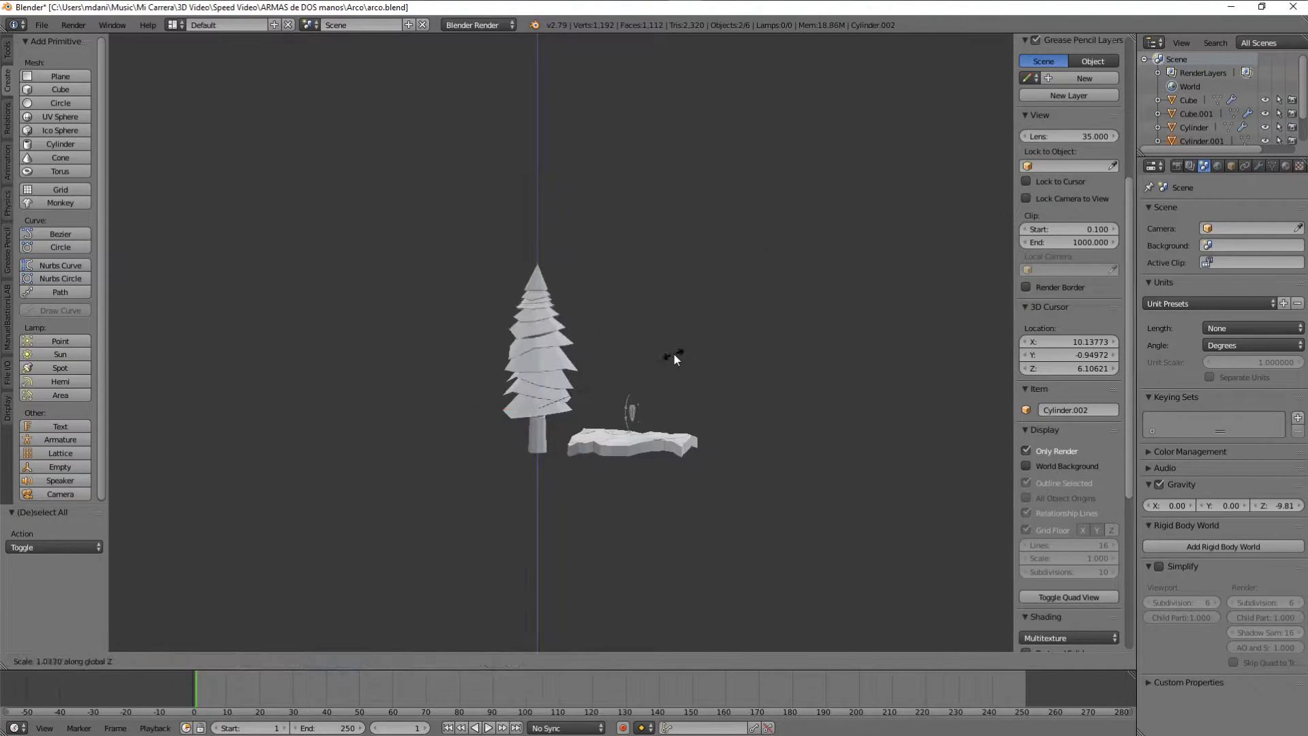
pyautogui.click(689, 341)
pyautogui.press('s')
pyautogui.scroll(-2, 696, 339)
pyautogui.press('s')
pyautogui.press('y')
pyautogui.click(619, 321)
pyautogui.moveTo(599, 373); pyautogui.dragTo(615, 411, button='middle')
pyautogui.scroll(4, 616, 411)
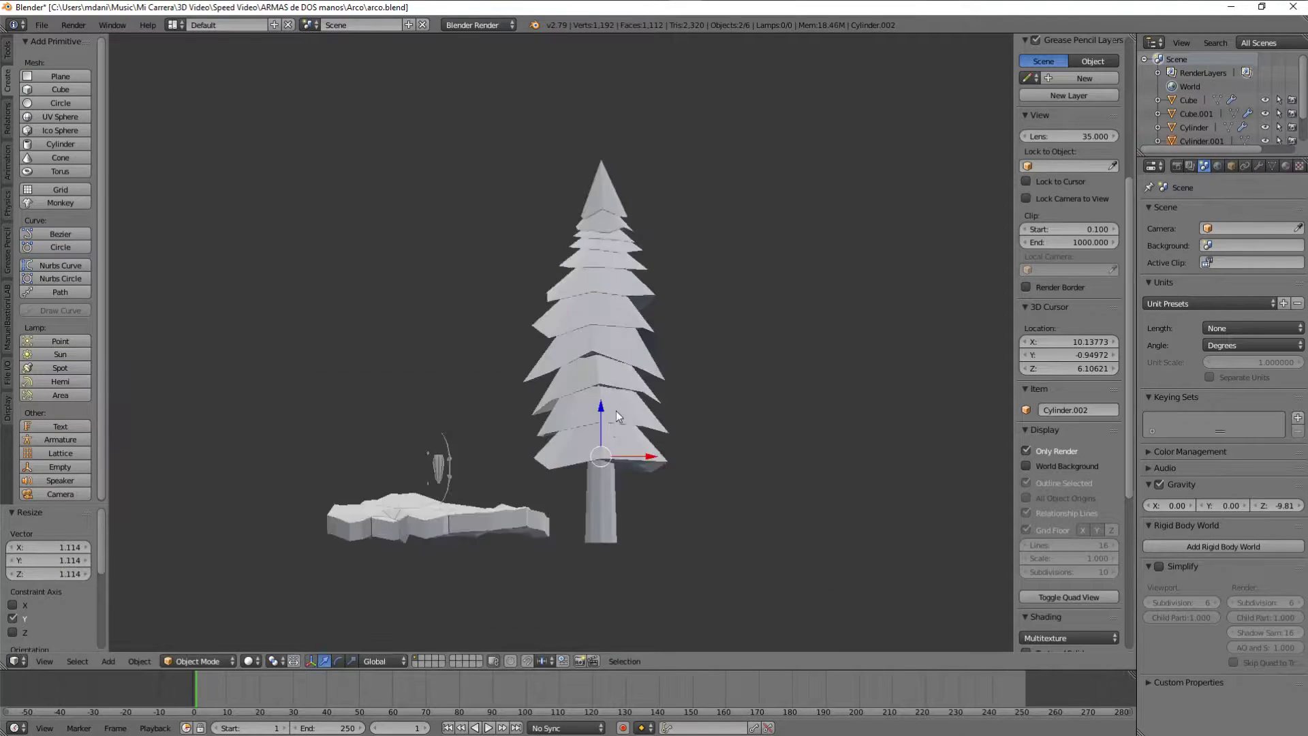
pyautogui.scroll(-3, 616, 411)
# Raise the trunk along the Z axis and select all its vertices in Edit Mode.
pyautogui.rightClick(511, 436)
pyautogui.press('g')
pyautogui.press('z')
pyautogui.click(539, 411)
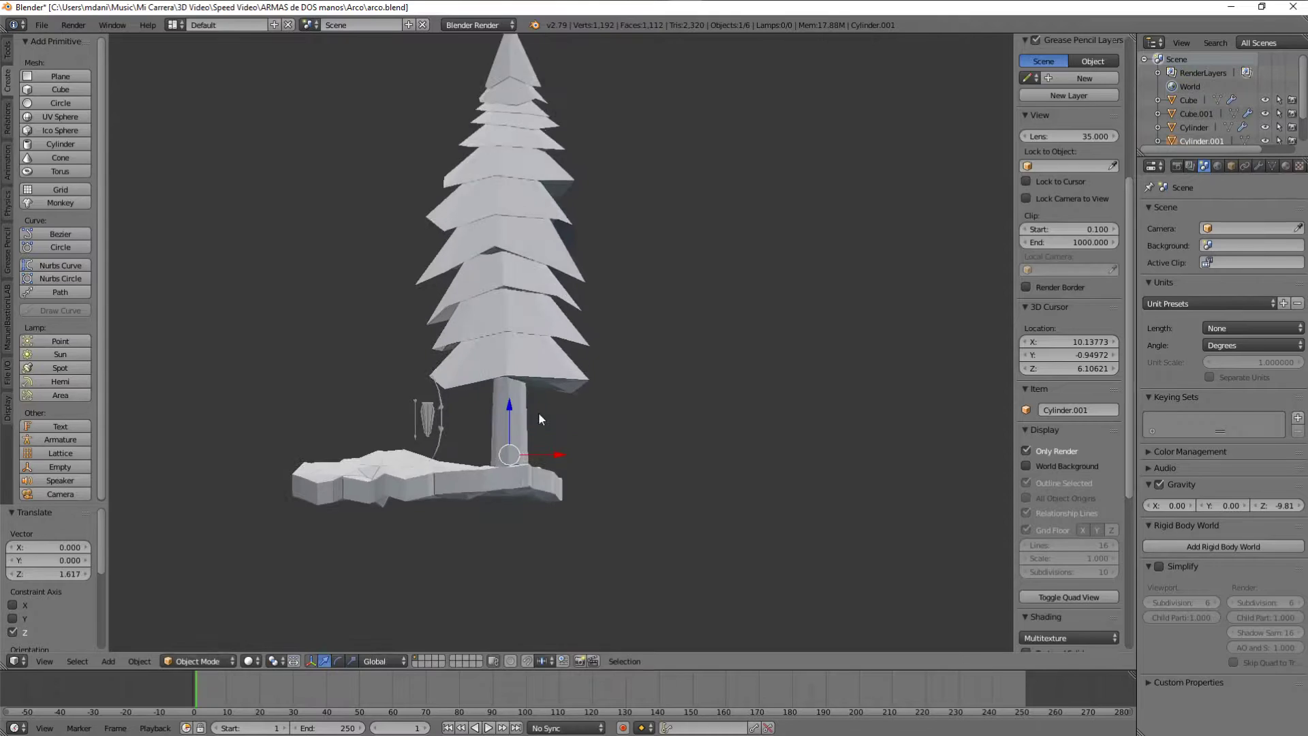
pyautogui.press('z')
pyautogui.press('Tab')
pyautogui.press('a')
pyautogui.press('Tab')
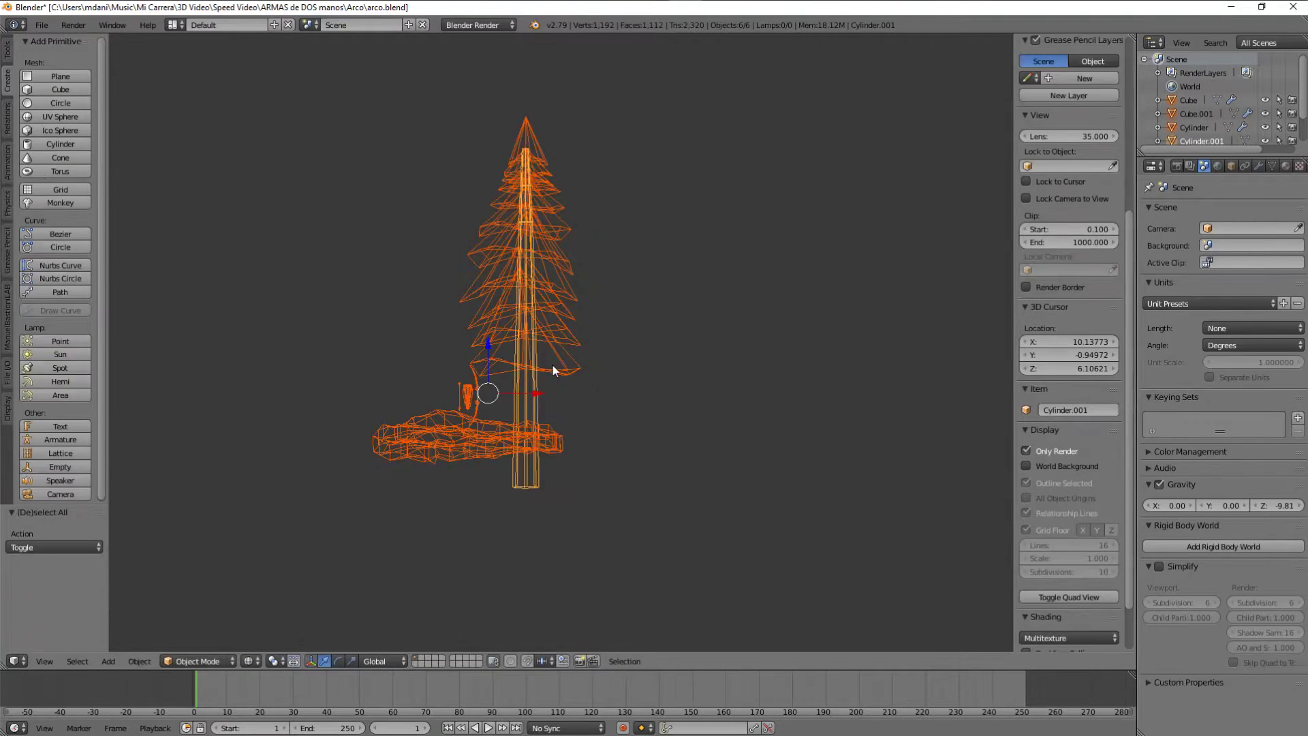
# Tilt the foliage a few degrees and bend the trunk's shape in Edit Mode.
pyautogui.press('z')
pyautogui.press('g')
pyautogui.press('r')
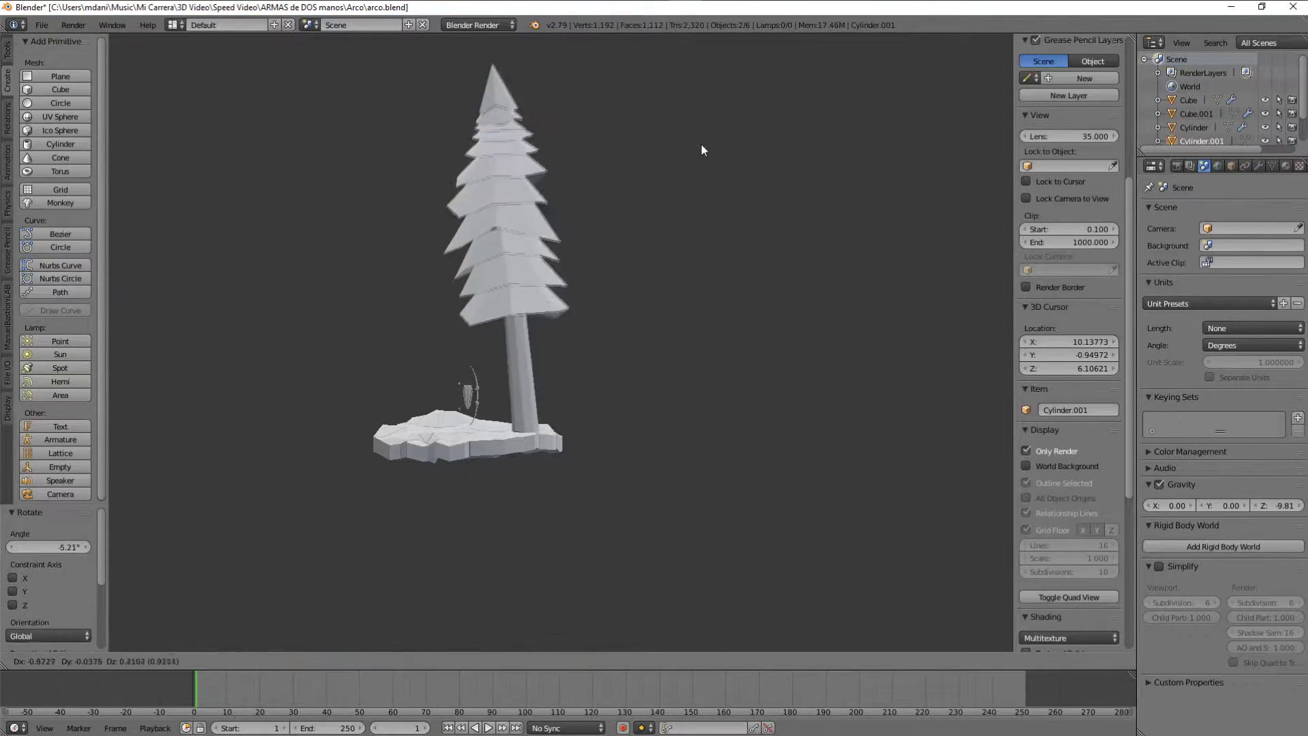
pyautogui.click(524, 359)
pyautogui.press('Tab')
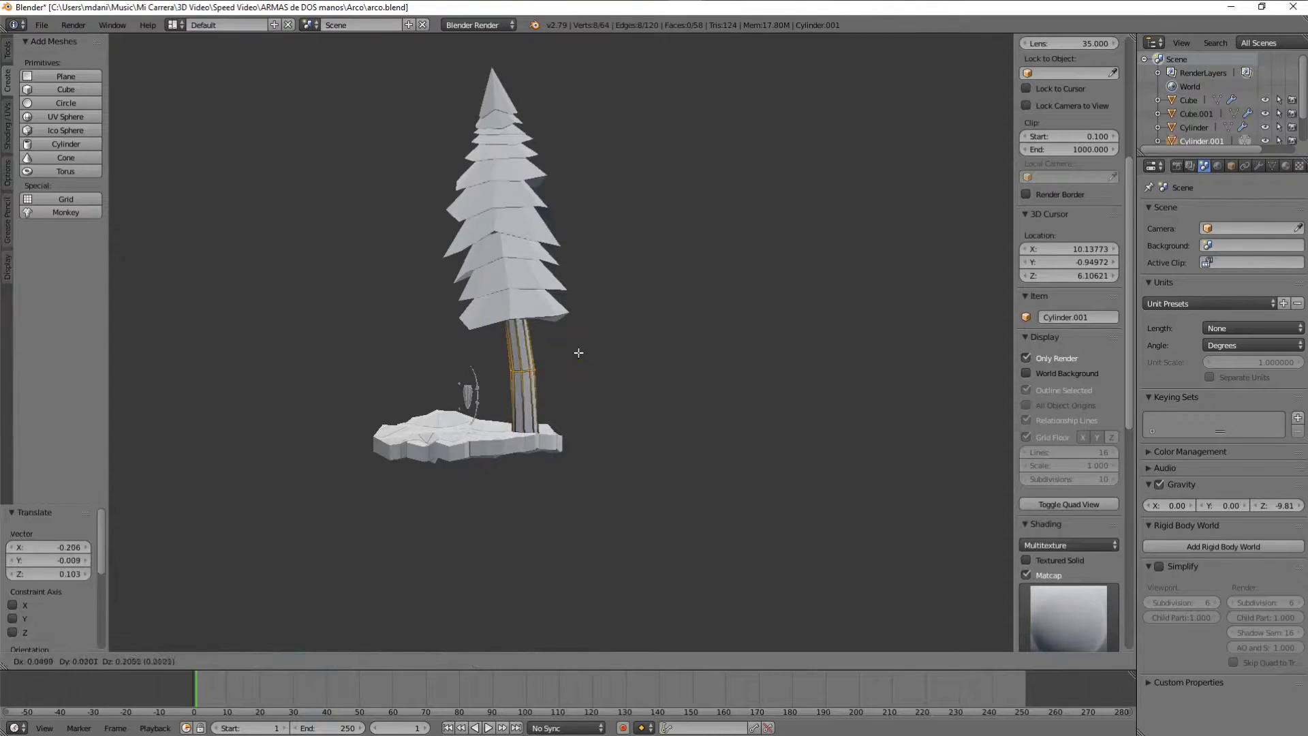
pyautogui.press('Tab')
pyautogui.scroll(-4, 575, 338)
pyautogui.scroll(5, 501, 291)
pyautogui.press('Tab')
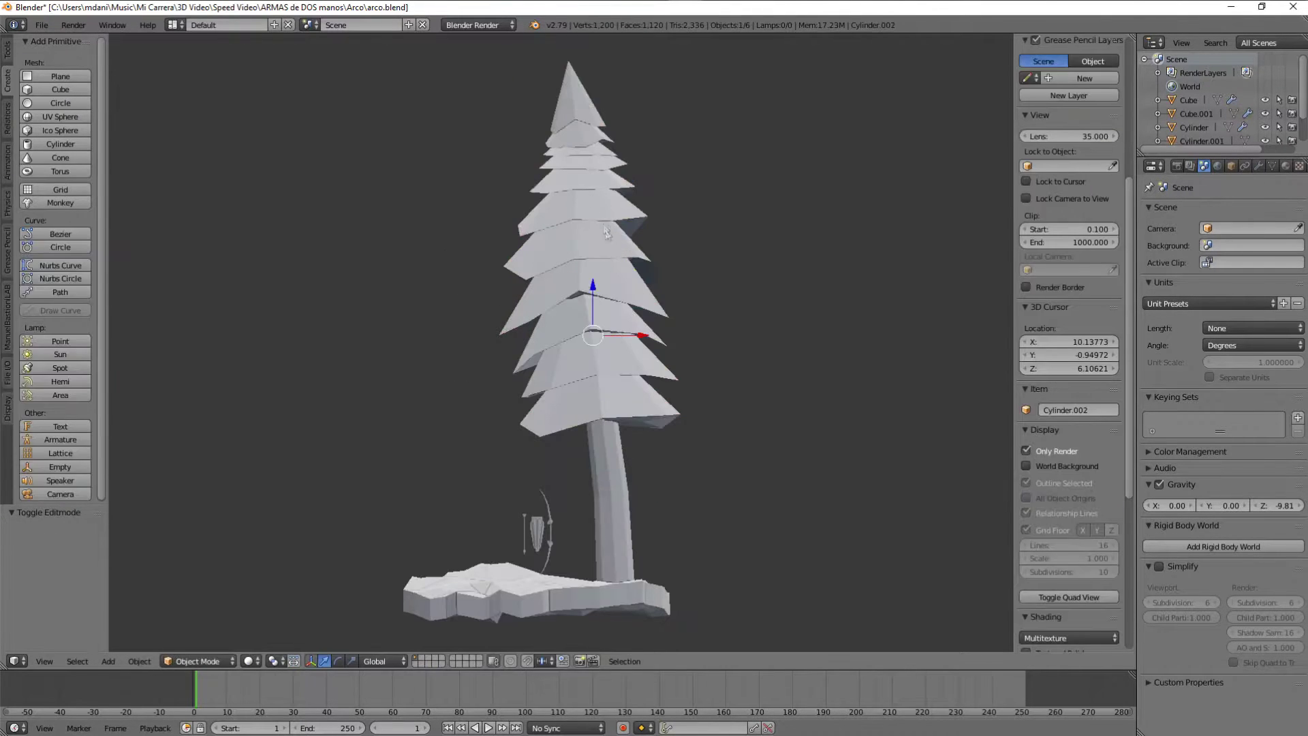
# Try tilting the upper foliage layers, then undo so the foliage stands upright.
pyautogui.scroll(3, 488, 70)
pyautogui.press('z')
pyautogui.press('l')
pyautogui.press('r')
pyautogui.click(518, 102)
pyautogui.scroll(3, 579, 136)
pyautogui.press('g')
pyautogui.press('Escape')
pyautogui.hotkey('ctrl', 'z')
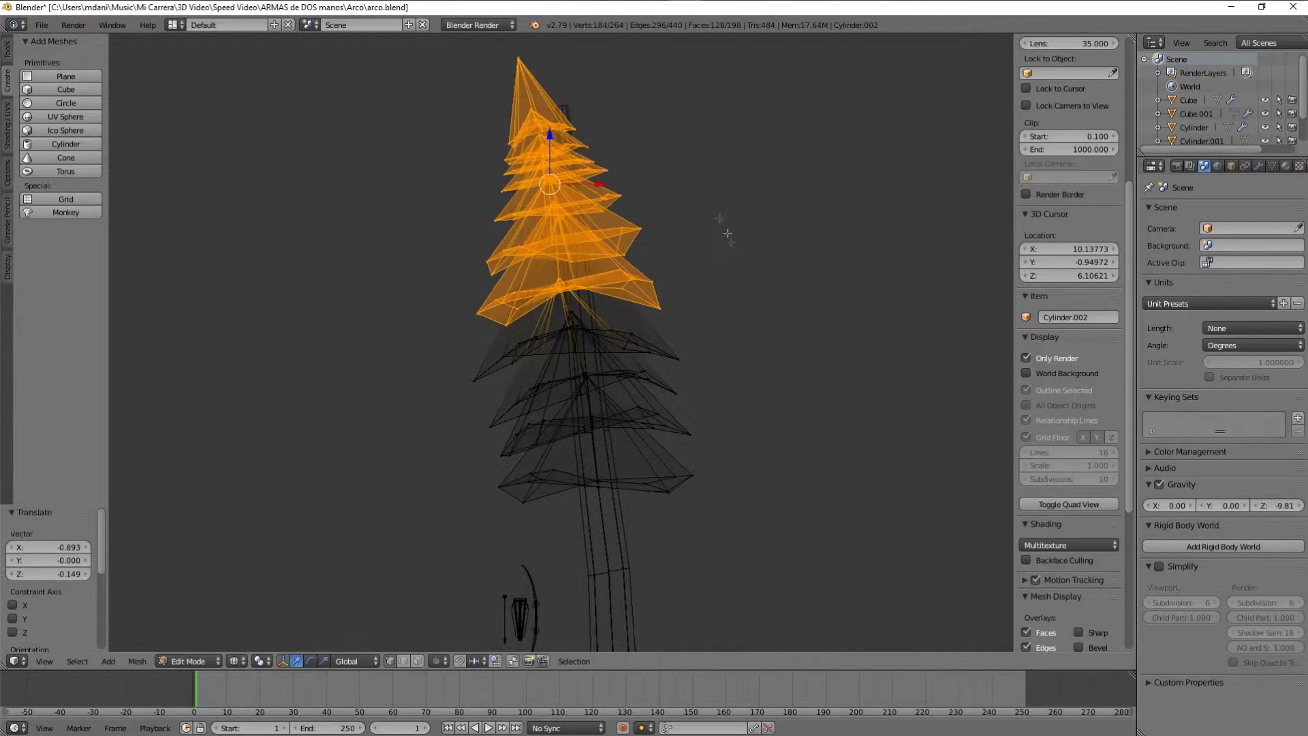
# Switch the foliage to Sculpt Mode with the Grab brush and adjust its size.
pyautogui.press('Tab')
pyautogui.click(194, 660)
pyautogui.click(191, 602)
pyautogui.press('f')
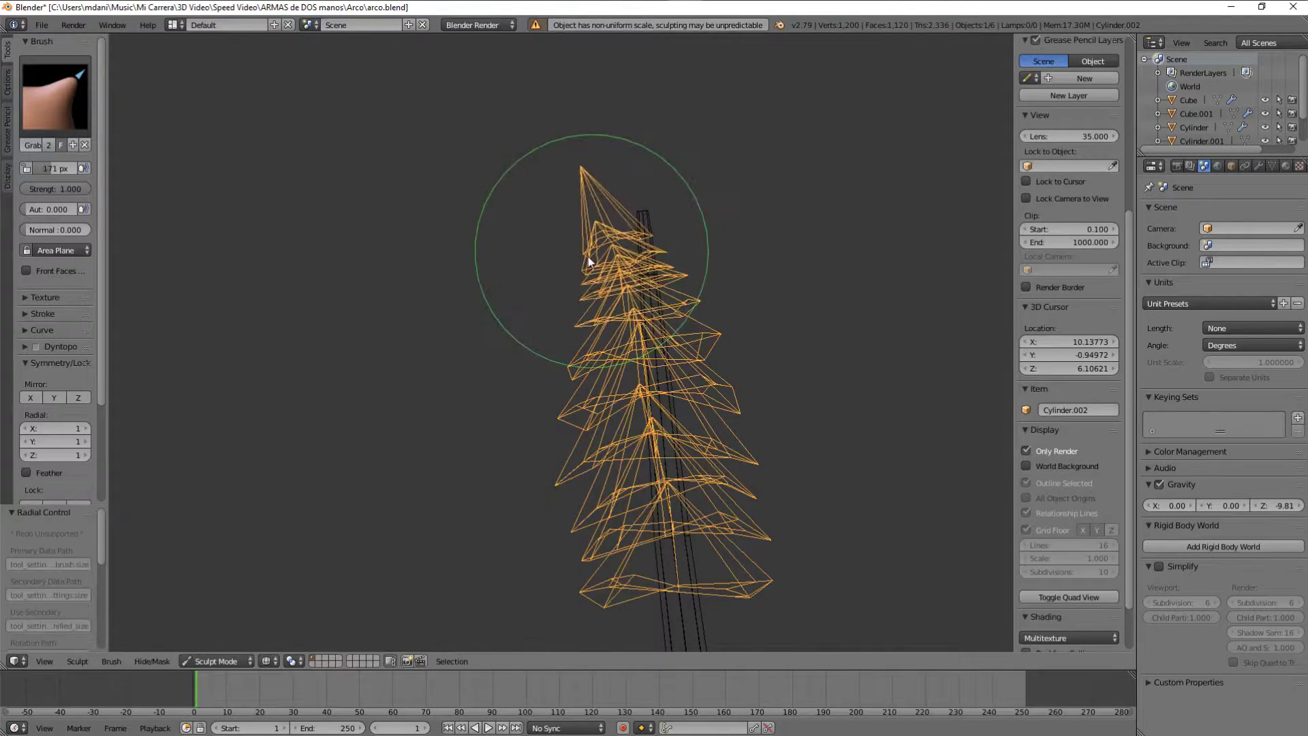
pyautogui.press('z')
pyautogui.scroll(-3, 667, 398)
pyautogui.moveTo(667, 398); pyautogui.dragTo(623, 346, button='middle')
pyautogui.scroll(4, 624, 346)
pyautogui.press('z')
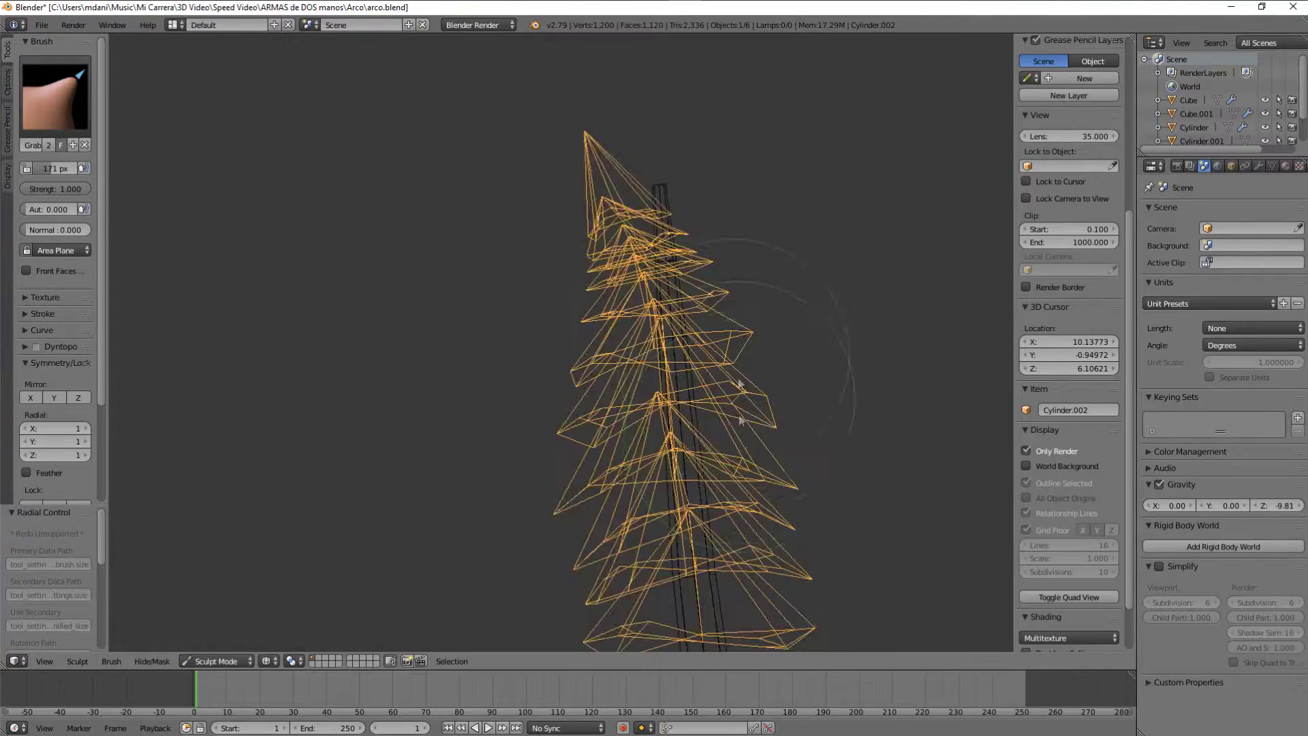
# Move the trunk's top in Edit Mode and snap the 3D cursor to the selection.
pyautogui.rightClick(494, 167)
pyautogui.press('z')
pyautogui.press('z')
pyautogui.press('Tab')
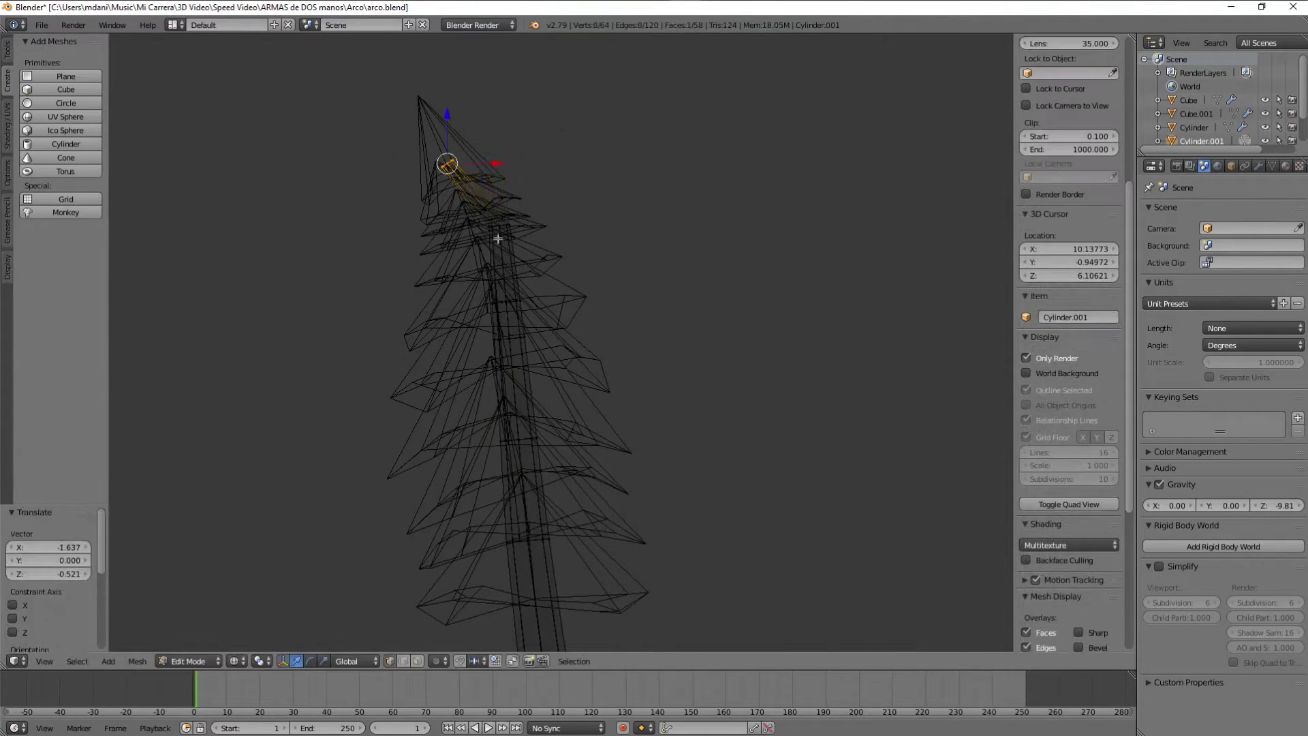
pyautogui.click(586, 299)
pyautogui.hotkey('shift', 's')
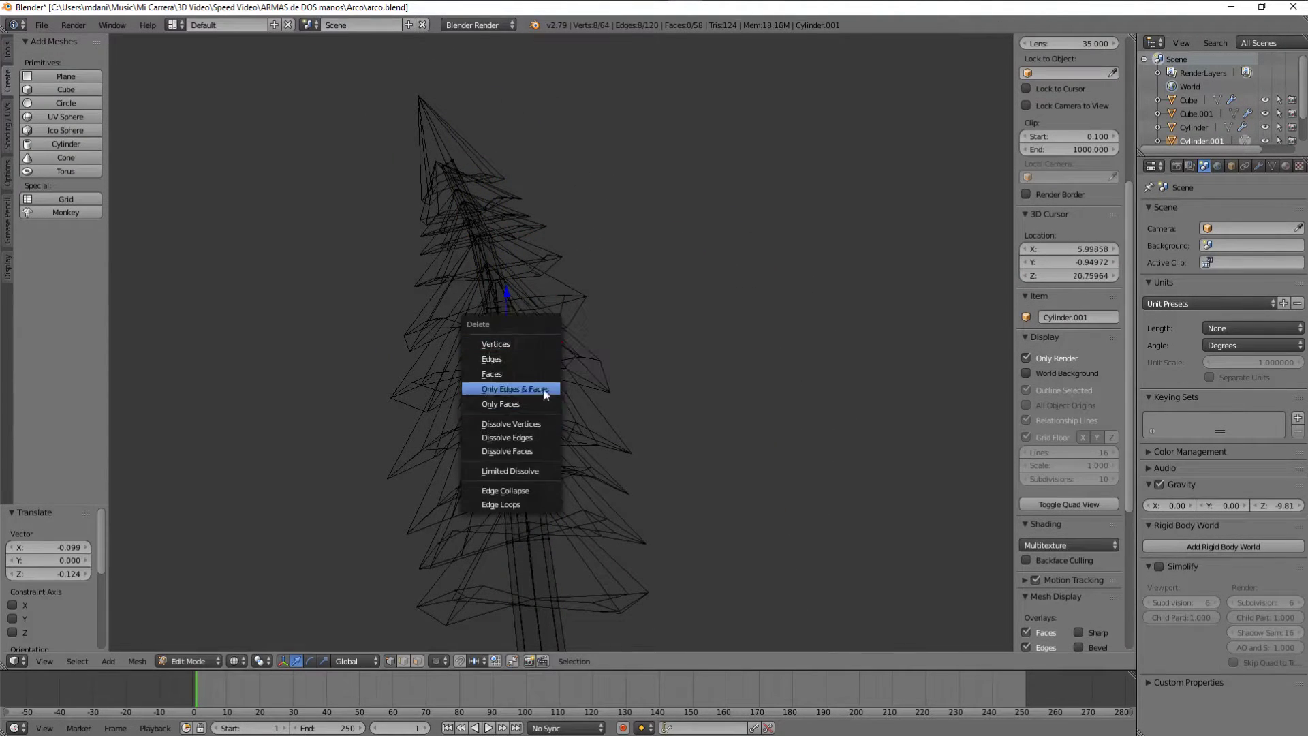
pyautogui.click(545, 388)
pyautogui.scroll(3, 618, 362)
# Dissolve the extra trunk edges, select a vertex ring, and return to solid Object Mode.
pyautogui.press('x')
pyautogui.click(668, 276)
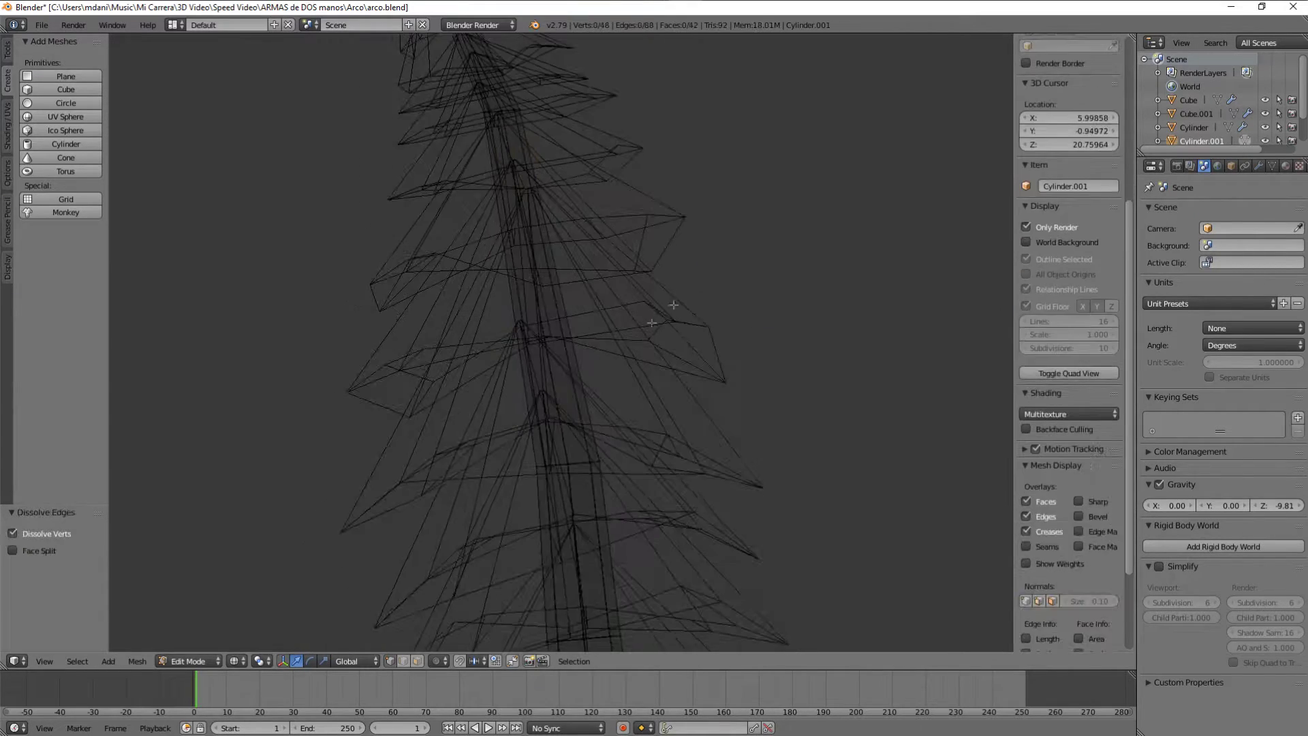
pyautogui.scroll(-4, 560, 232)
pyautogui.press('a')
pyautogui.rightClick(542, 291)
pyautogui.keyDown('shift'); pyautogui.moveTo(565, 286); pyautogui.dragTo(591, 243, button='middle'); pyautogui.keyUp('shift')
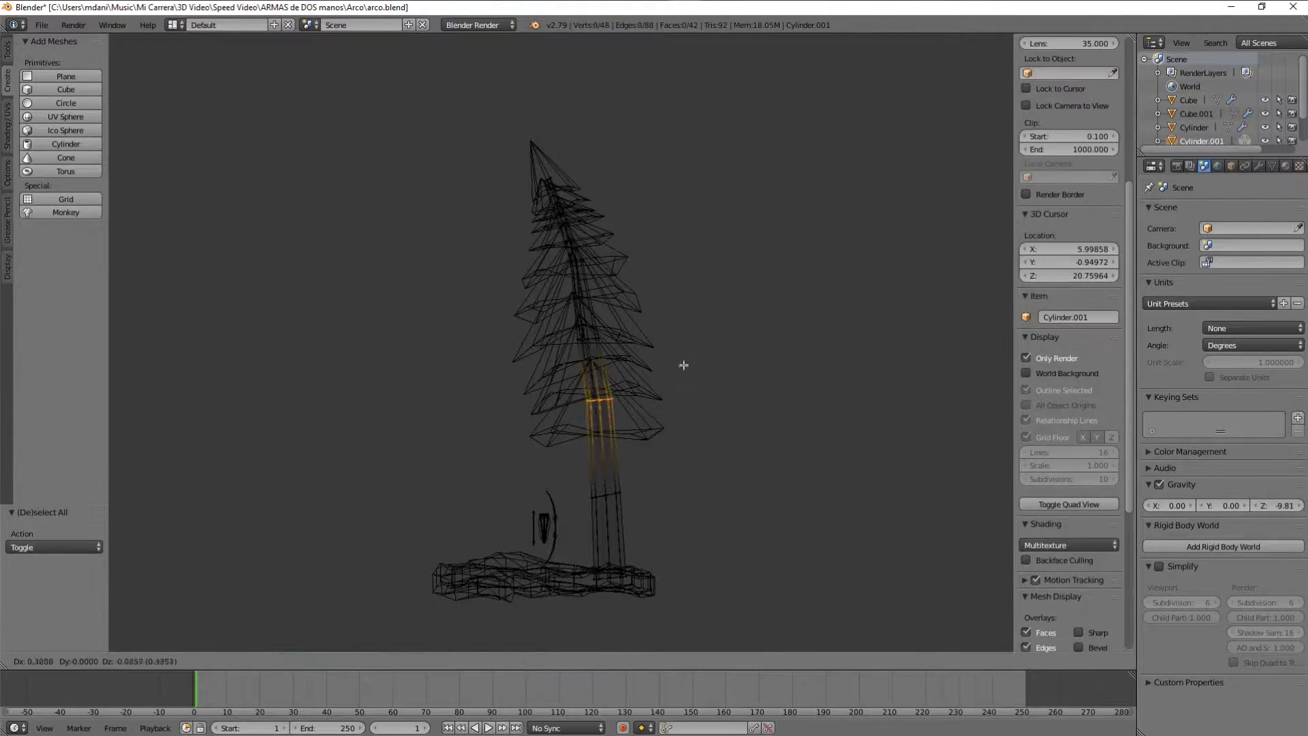
pyautogui.press('Tab')
pyautogui.press('z')
pyautogui.moveTo(759, 409); pyautogui.dragTo(645, 390, button='middle')
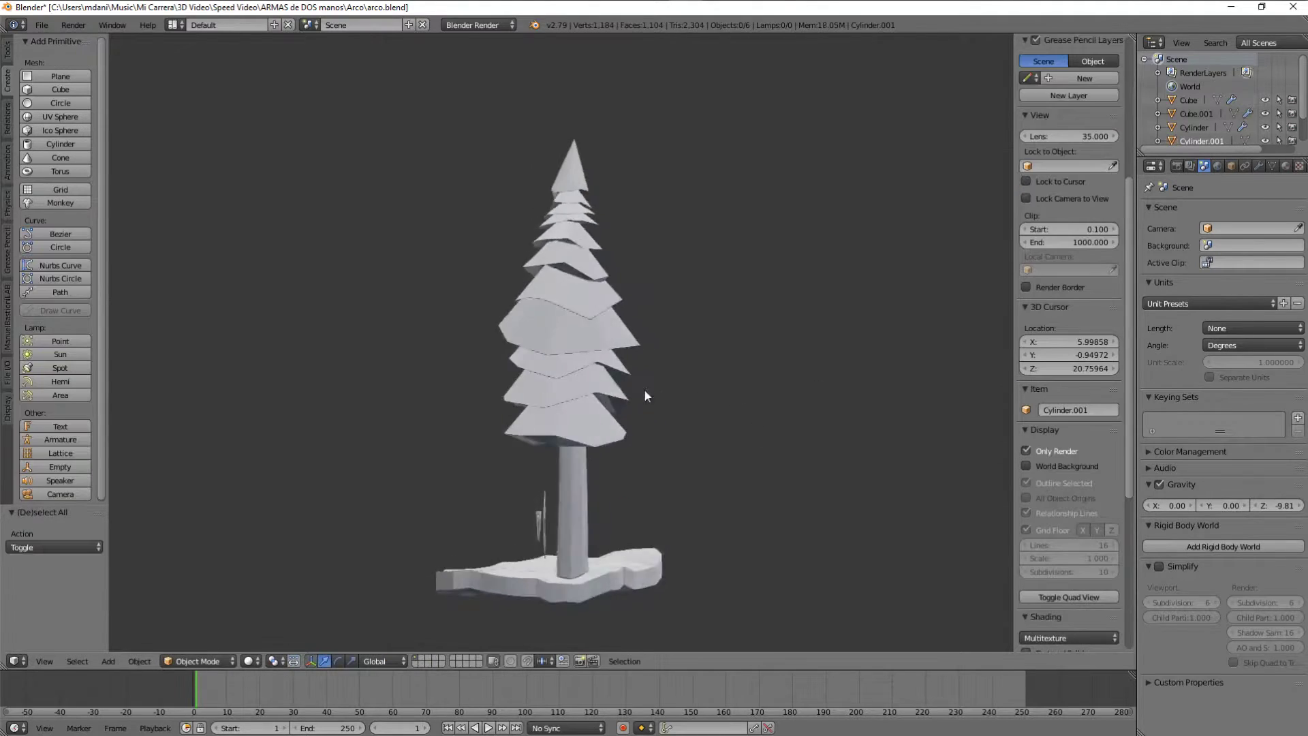
# Duplicate the trunk and foliage together and place the copied tree to the left.
pyautogui.scroll(-4, 644, 390)
pyautogui.press('c')
pyautogui.press('Escape')
pyautogui.keyDown('shift'); pyautogui.rightClick(579, 327); pyautogui.keyUp('shift')
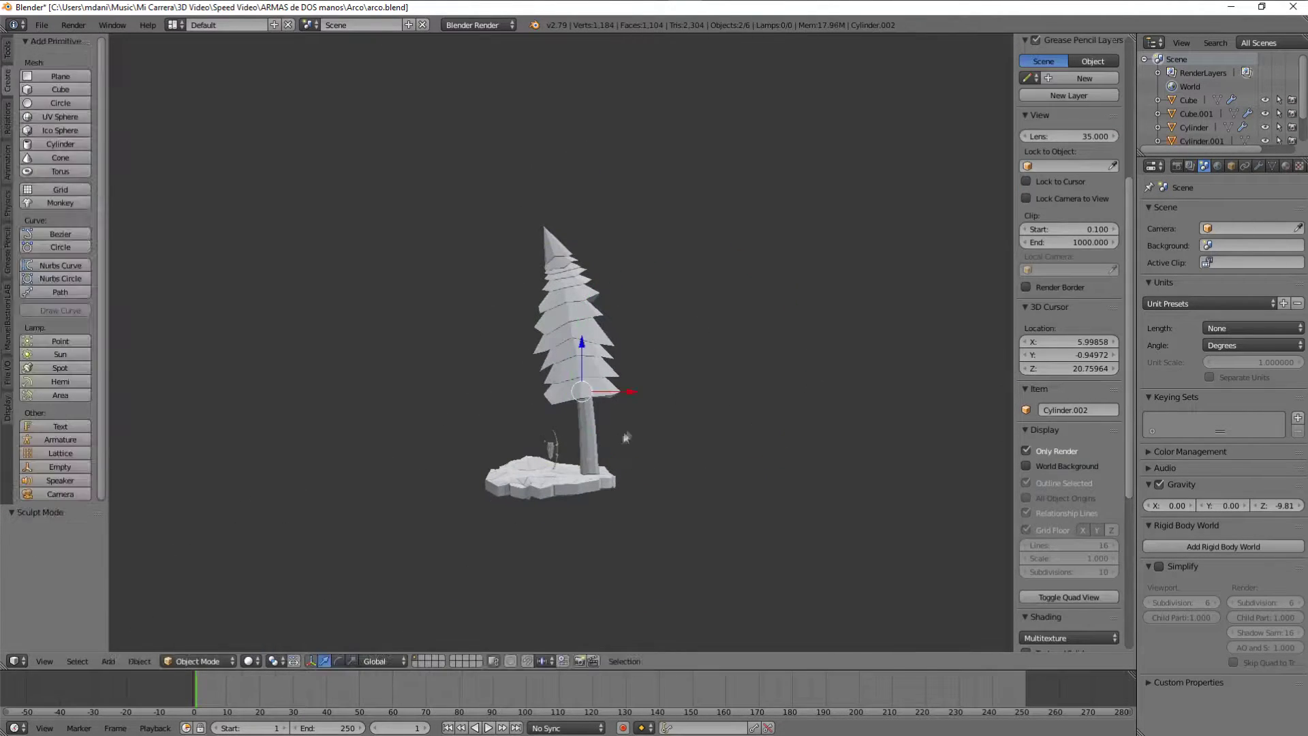
pyautogui.hotkey('shift', 'd')
pyautogui.click(630, 391)
pyautogui.press('r')
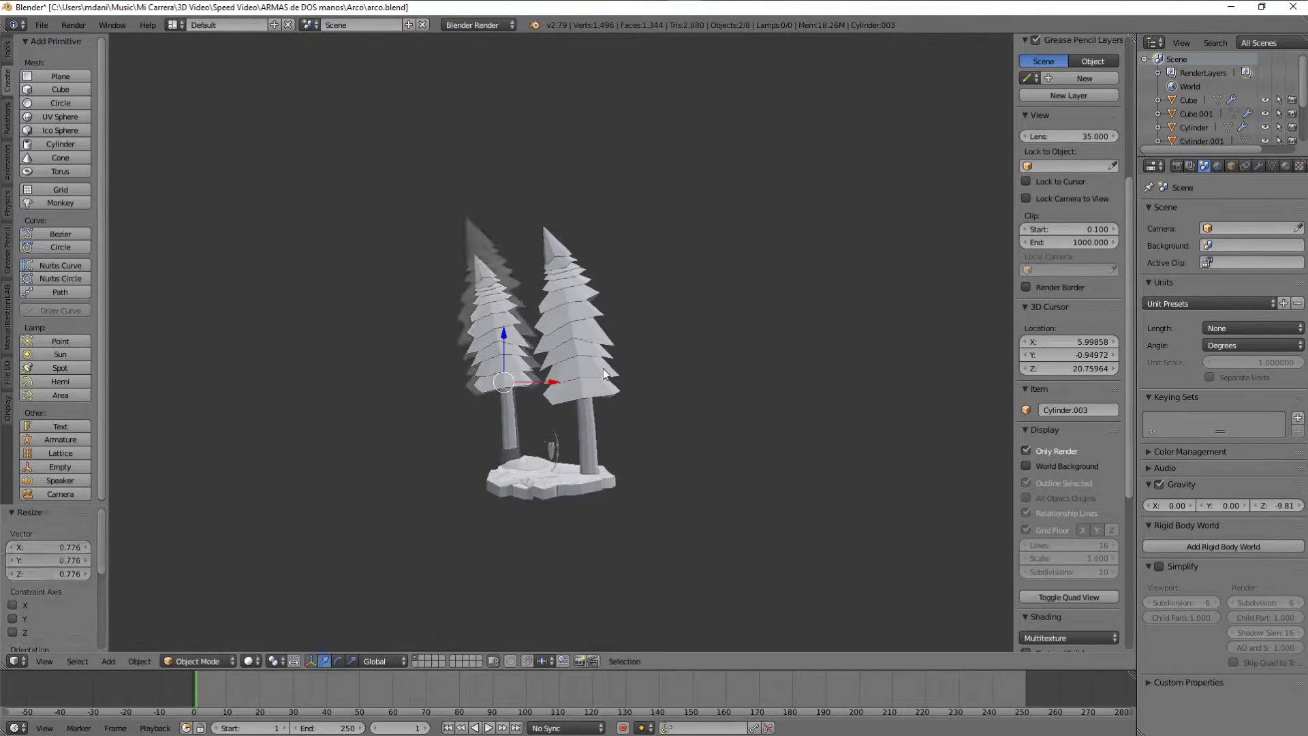
pyautogui.press('Escape')
pyautogui.moveTo(568, 414)
pyautogui.mouseDown(button='middle')
pyautogui.moveTo(541, 414)
pyautogui.moveTo(741, 453)
pyautogui.moveTo(824, 438)
pyautogui.moveTo(622, 327)
pyautogui.moveTo(651, 374)
pyautogui.mouseUp(button='middle')
# Make a second tree copy and switch it to Sculpt Mode for reshaping.
pyautogui.hotkey('shift', 'd')
pyautogui.click(602, 309)
pyautogui.press('Tab')
pyautogui.press('Tab')
pyautogui.moveTo(602, 308); pyautogui.dragTo(585, 320, button='middle')
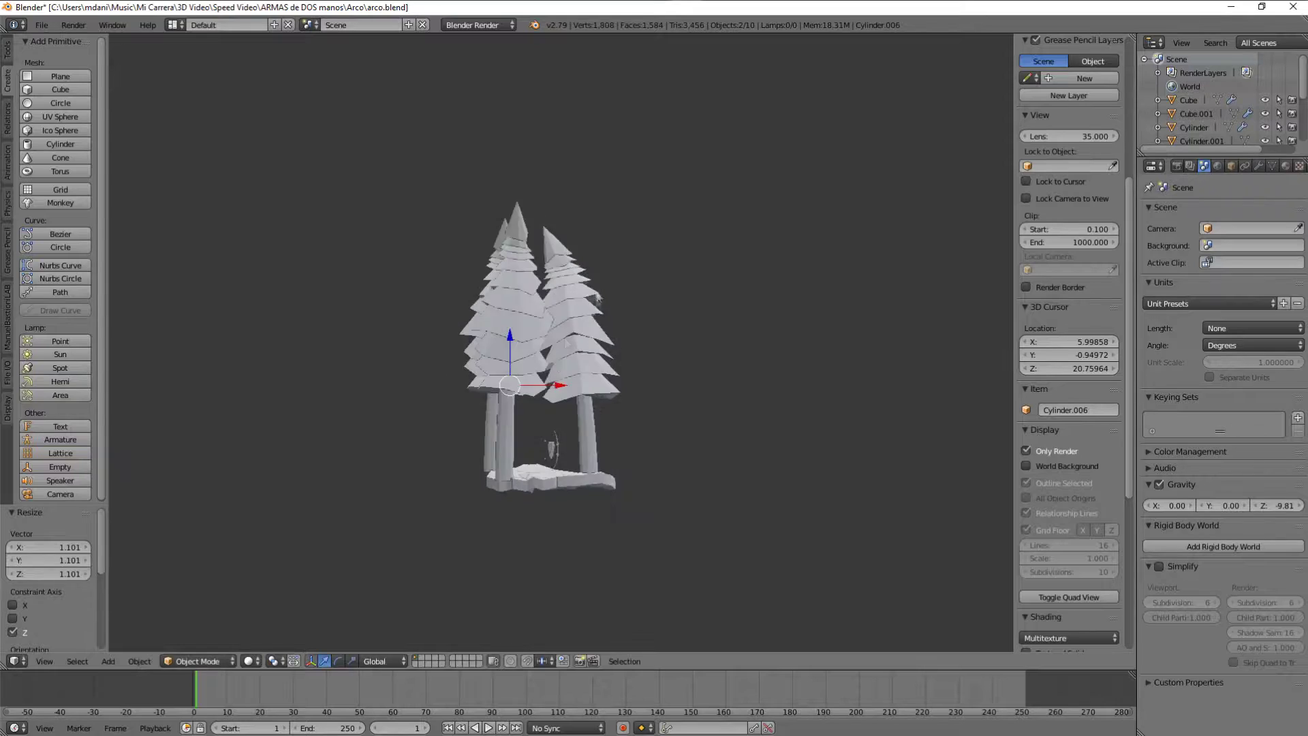
pyautogui.press('z')
pyautogui.click(200, 615)
pyautogui.scroll(3, 628, 336)
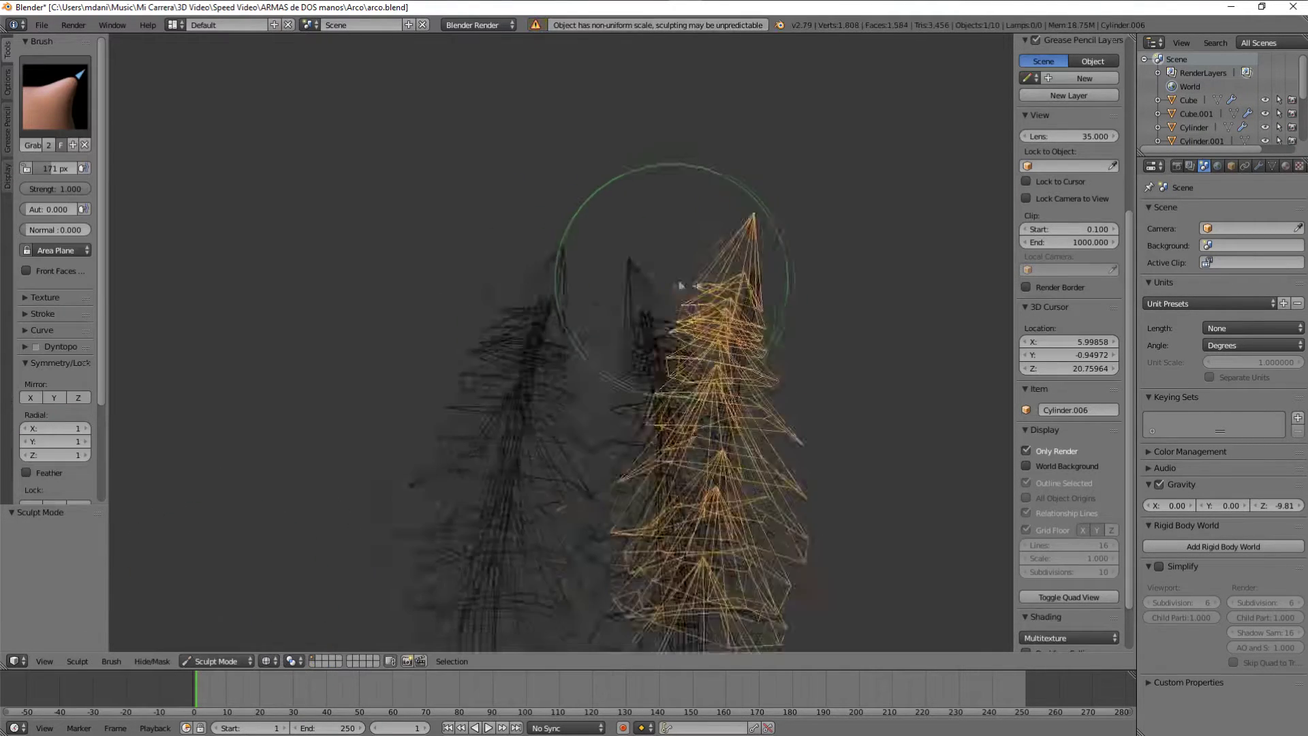
pyautogui.scroll(3, 678, 286)
pyautogui.moveTo(525, 423)
pyautogui.mouseDown(button='middle')
pyautogui.moveTo(522, 291)
pyautogui.moveTo(575, 292)
pyautogui.mouseUp(button='middle')
pyautogui.press('z')
pyautogui.scroll(-3, 738, 277)
pyautogui.scroll(-2, 692, 298)
# Edit the new tree's mesh, then return to Object Mode with nothing selected.
pyautogui.press('Tab')
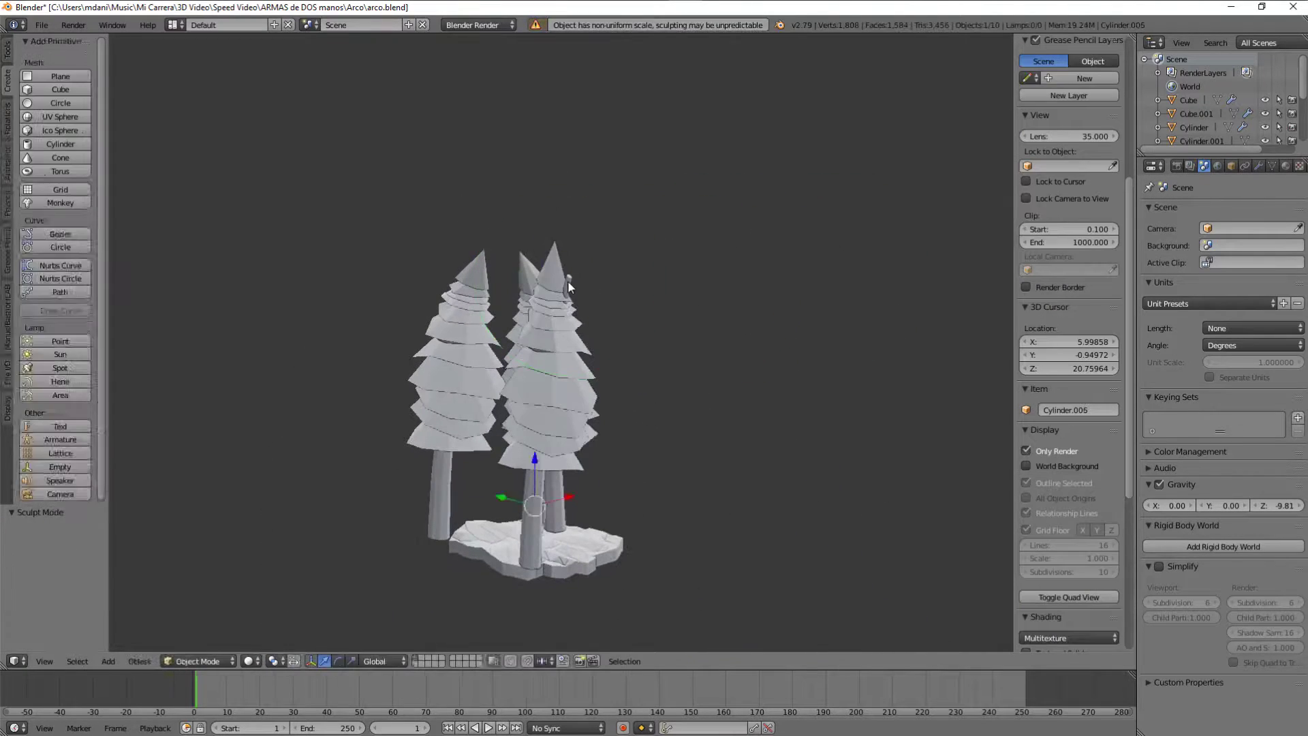
pyautogui.moveTo(691, 298); pyautogui.dragTo(477, 282, button='middle')
pyautogui.scroll(-3, 476, 283)
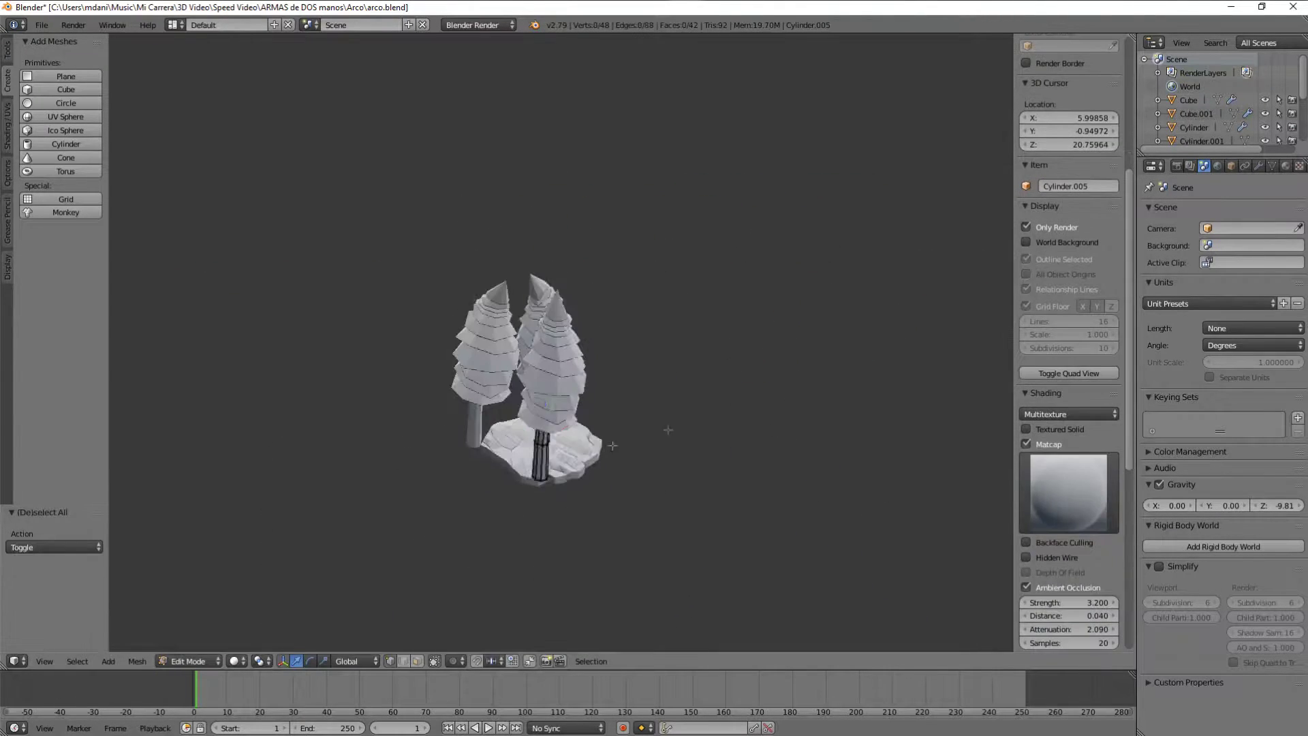
pyautogui.press('Tab')
pyautogui.click(194, 661)
pyautogui.press('a')
pyautogui.scroll(4, 525, 356)
# Select the rocky base and widen it to hold all three trees.
pyautogui.moveTo(525, 357); pyautogui.dragTo(769, 326, button='middle')
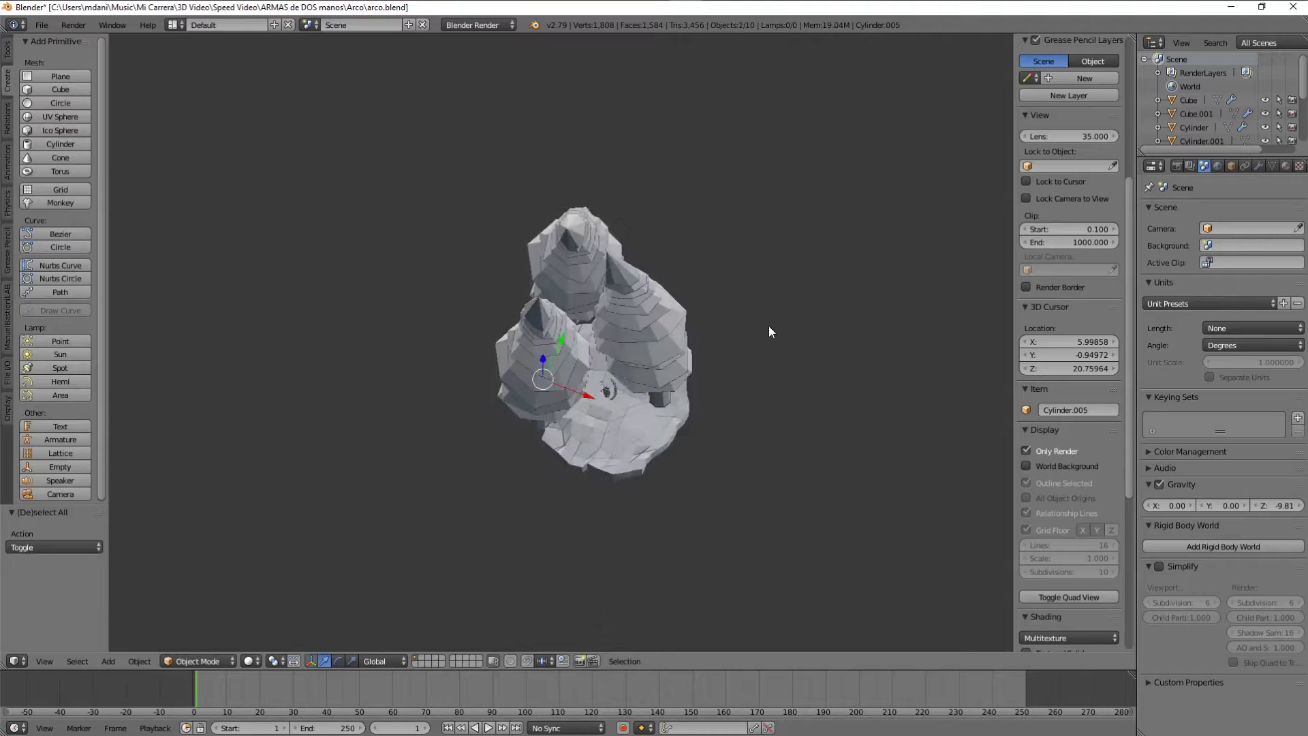
pyautogui.moveTo(722, 245); pyautogui.dragTo(709, 225, button='right')
pyautogui.moveTo(657, 132); pyautogui.dragTo(749, 409, button='middle')
pyautogui.scroll(-2, 770, 447)
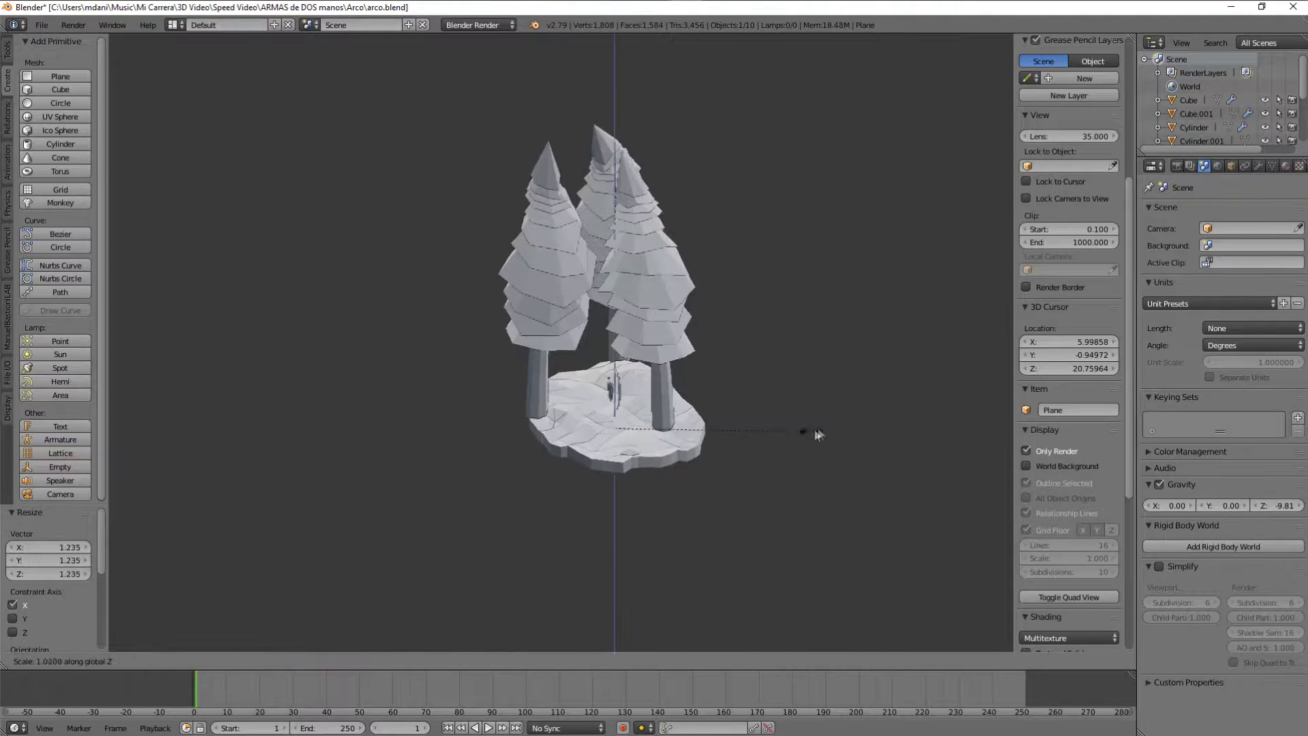
pyautogui.click(855, 391)
pyautogui.moveTo(812, 406); pyautogui.dragTo(768, 389, button='middle')
pyautogui.scroll(4, 681, 389)
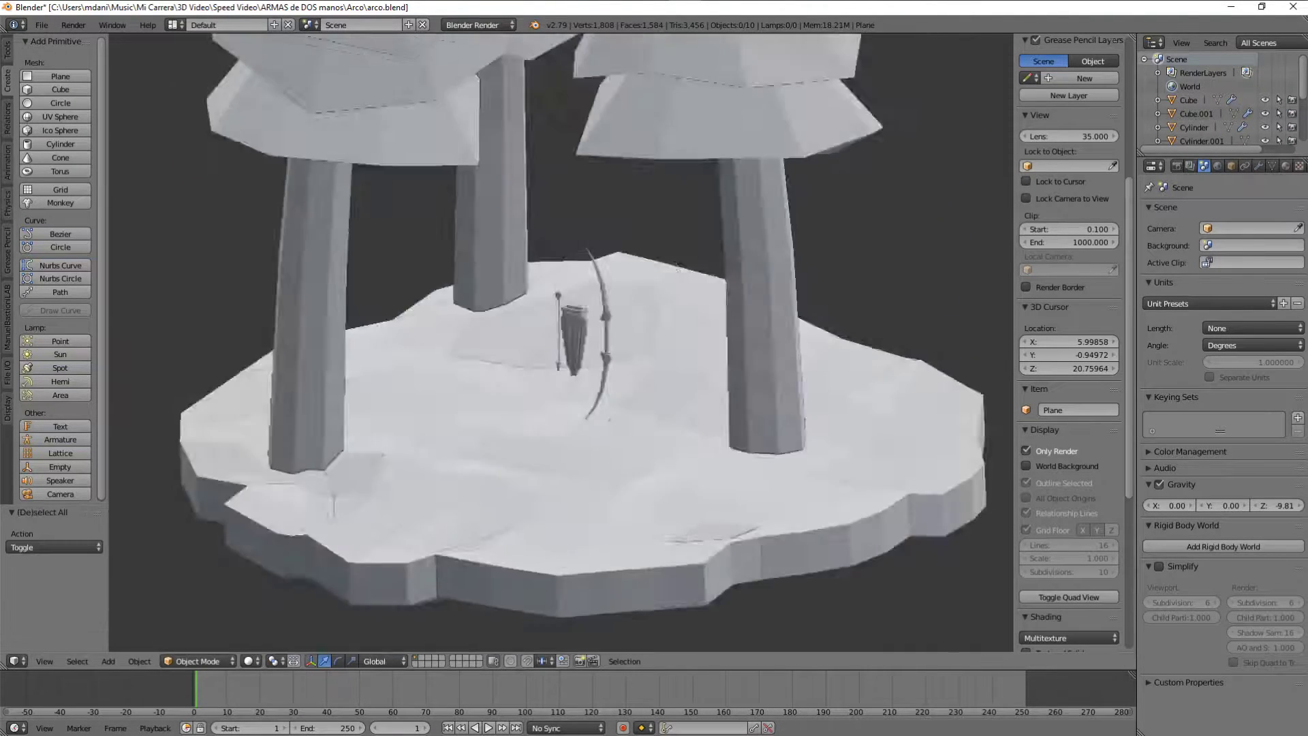
# Rotate the left tree's trunk slightly and check its mesh in Edit Mode.
pyautogui.press('a')
pyautogui.moveTo(636, 389); pyautogui.dragTo(400, 379, button='middle')
pyautogui.scroll(-3, 400, 380)
pyautogui.rightClick(535, 355)
pyautogui.moveTo(534, 354); pyautogui.dragTo(617, 337, button='middle')
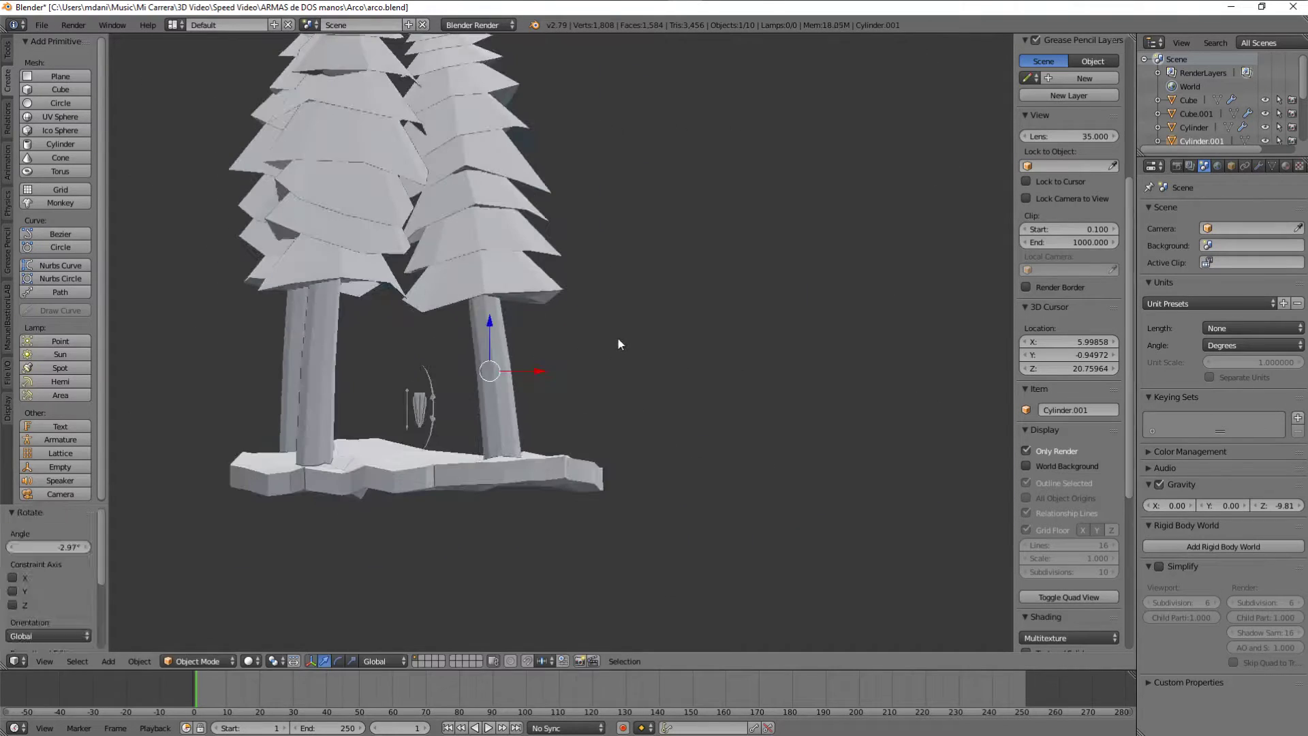
pyautogui.scroll(-2, 617, 336)
pyautogui.press('Tab')
pyautogui.press('Tab')
pyautogui.press('a')
pyautogui.moveTo(709, 317); pyautogui.dragTo(502, 365, button='middle')
pyautogui.scroll(4, 502, 365)
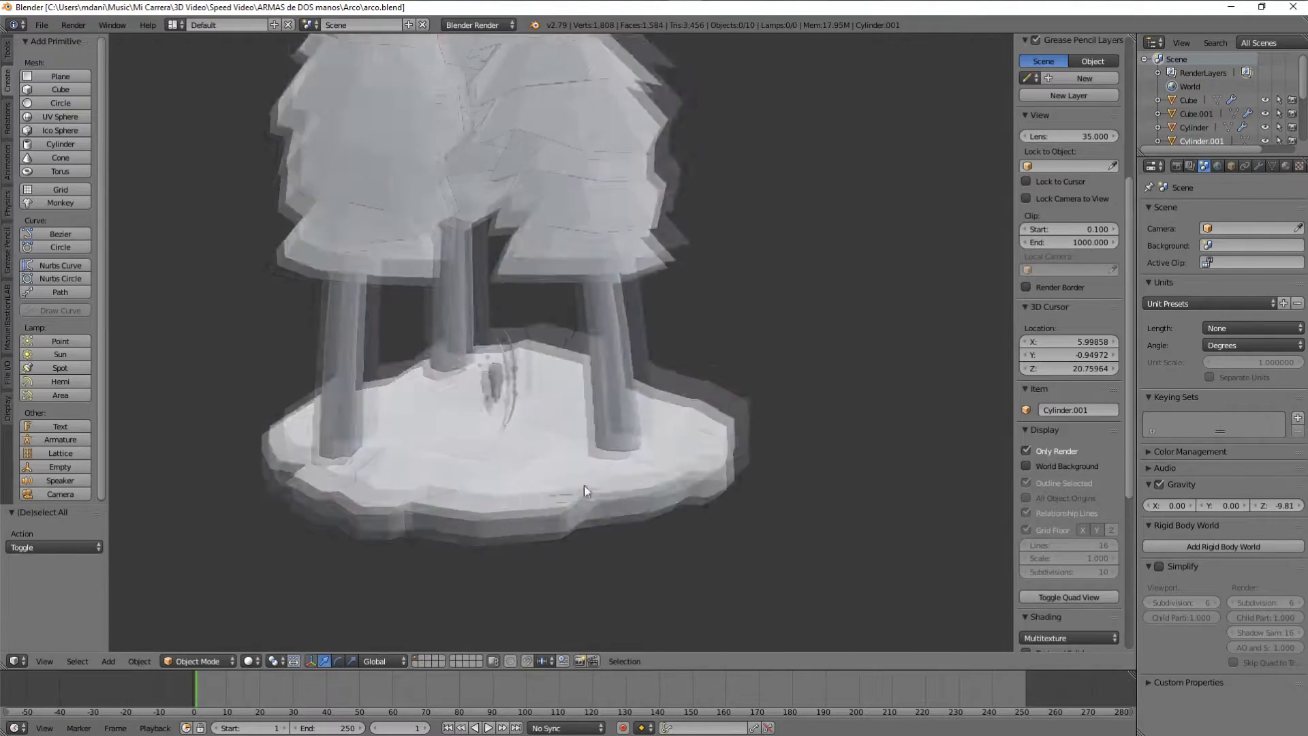
pyautogui.scroll(2, 611, 471)
pyautogui.scroll(-3, 611, 472)
# Add a new cube and begin scaling it into a thin post.
pyautogui.click(60, 89)
pyautogui.scroll(3, 693, 452)
pyautogui.press('s')
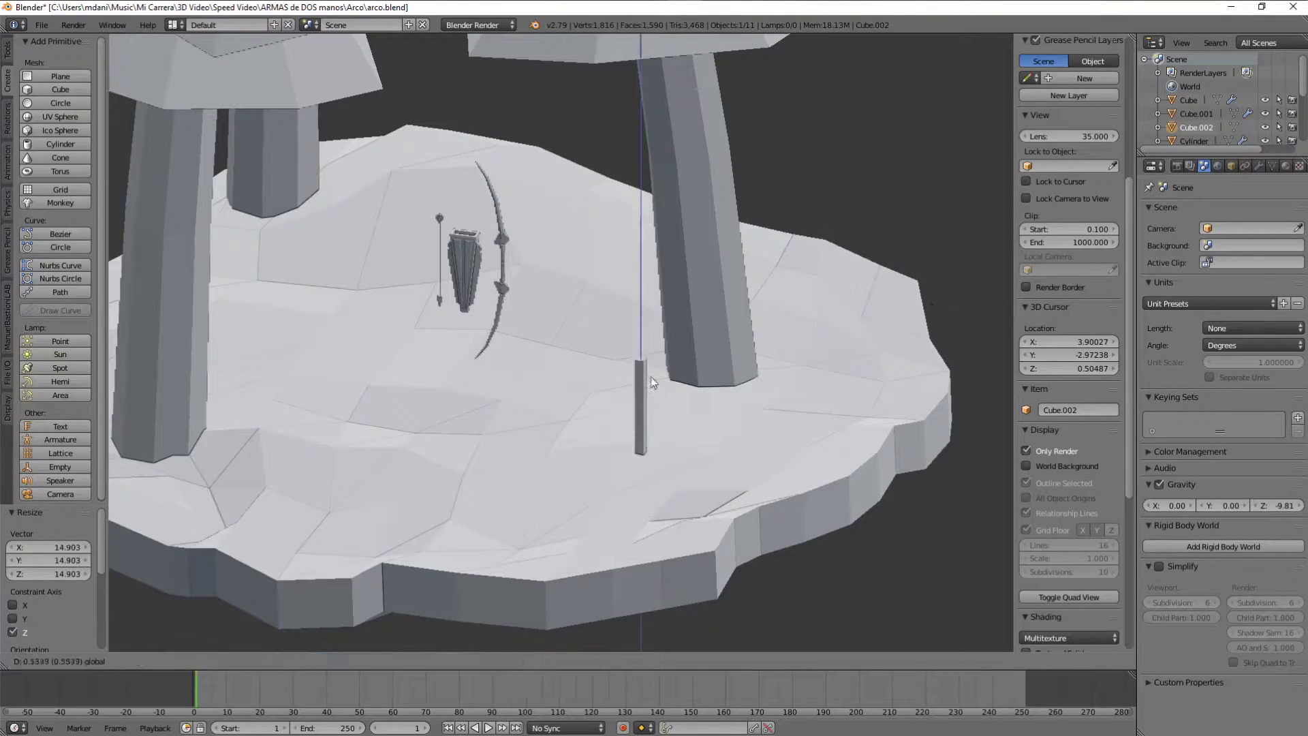
# Finish stretching the cube into a thin post and add a loop cut to it.
pyautogui.click(644, 359)
pyautogui.scroll(3, 643, 359)
pyautogui.press('Tab')
pyautogui.scroll(4, 653, 317)
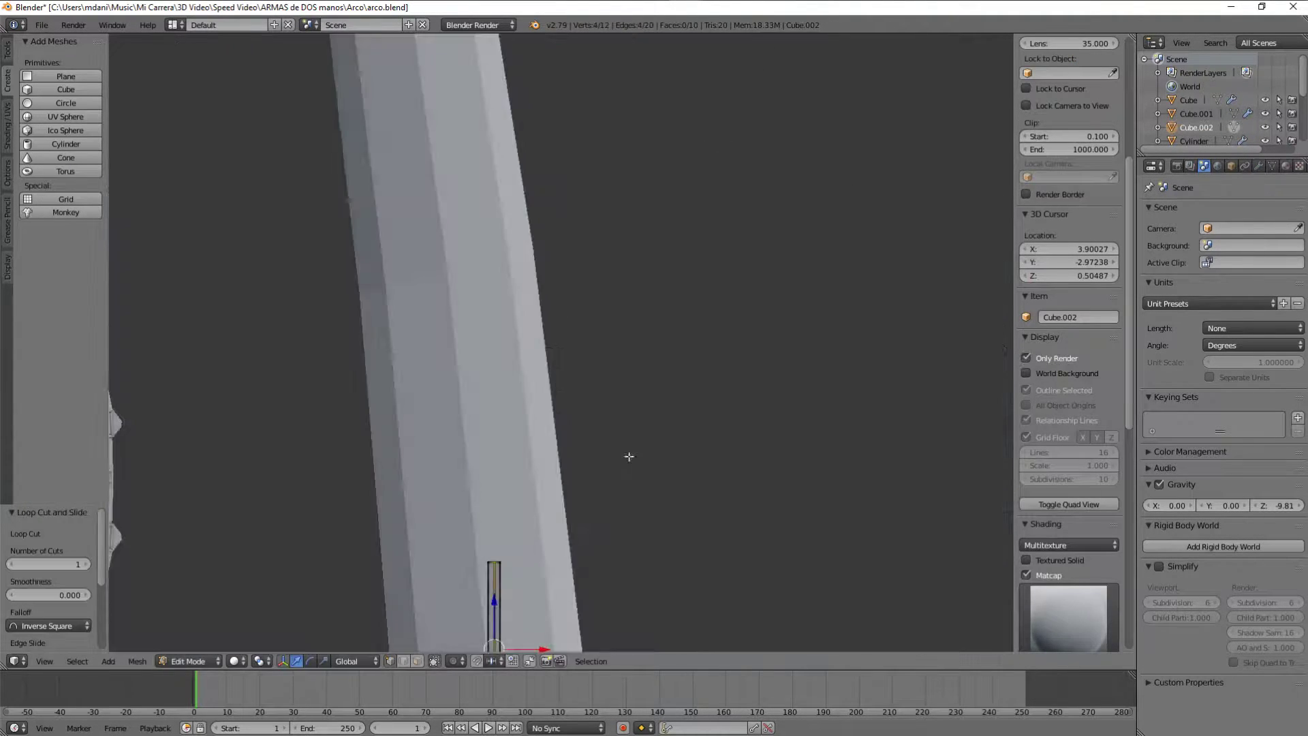
pyautogui.hotkey('ctrl', 'r')
pyautogui.click(652, 317)
pyautogui.scroll(-3, 653, 318)
# Extrude the post's top upward and out into a forked Y of branches.
pyautogui.press('e')
pyautogui.click(794, 194)
pyautogui.scroll(3, 794, 194)
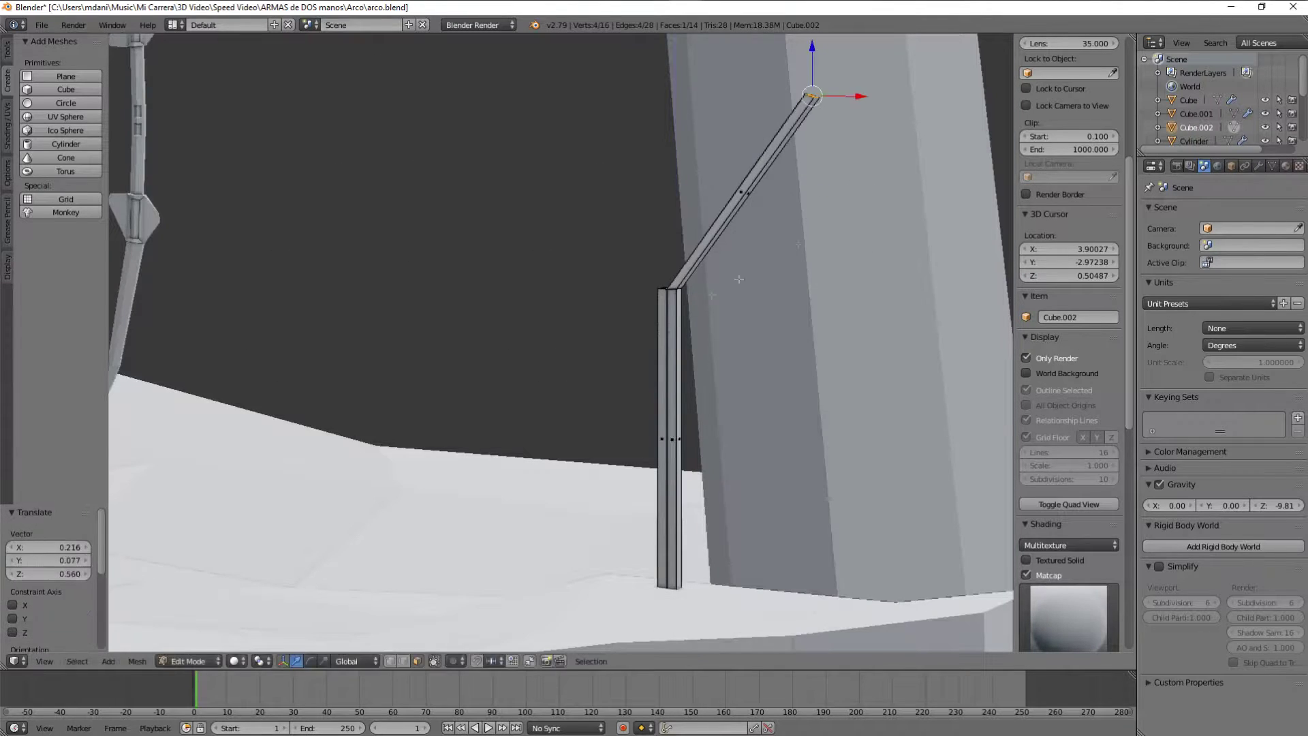
pyautogui.moveTo(900, 172); pyautogui.dragTo(749, 273, button='middle')
pyautogui.press('e')
pyautogui.press('e')
pyautogui.click(545, 293)
pyautogui.scroll(-4, 545, 293)
pyautogui.moveTo(544, 293); pyautogui.dragTo(659, 339, button='middle')
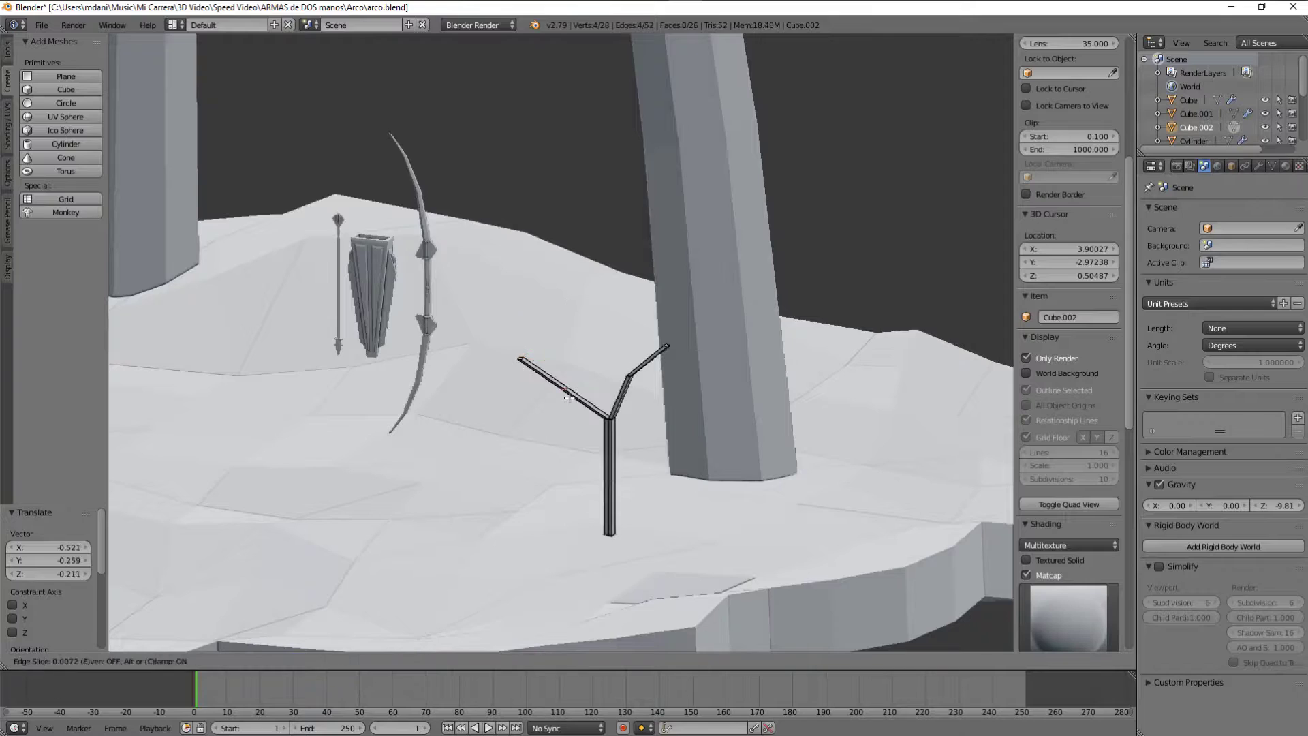
pyautogui.click(569, 397)
pyautogui.scroll(5, 569, 397)
pyautogui.press('a')
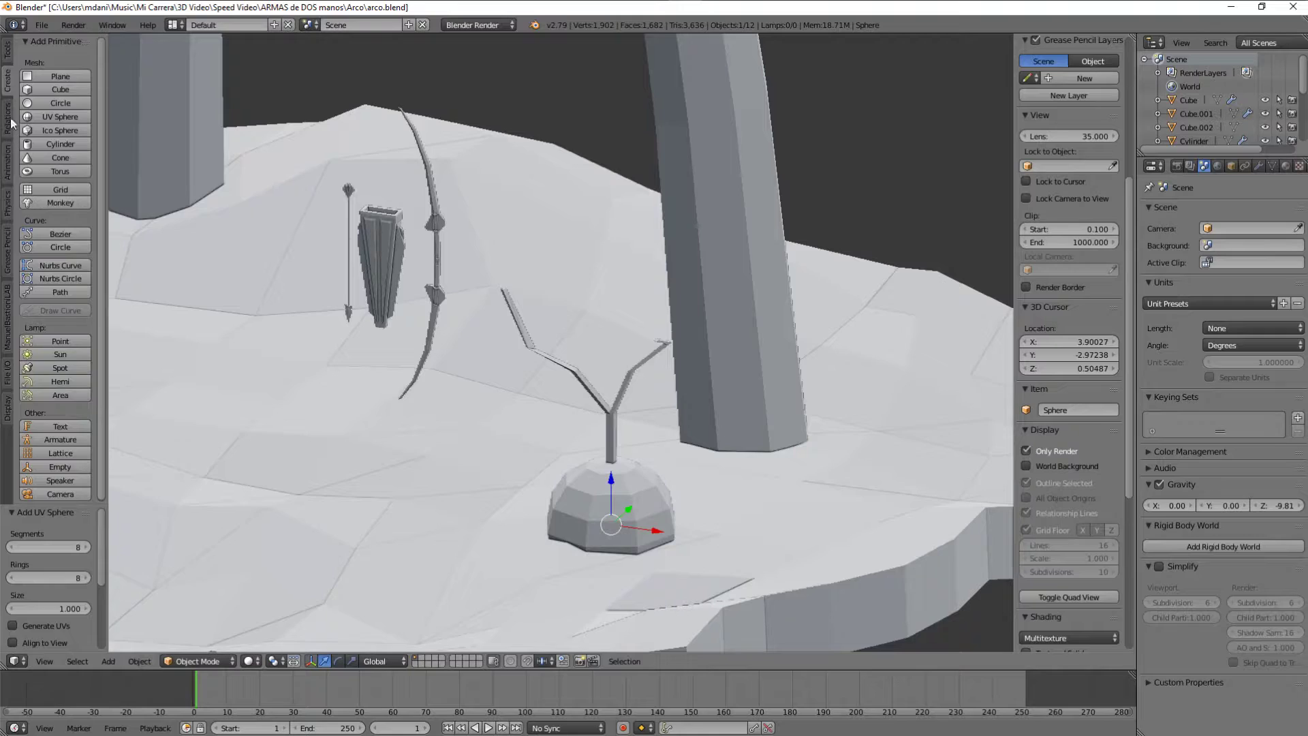
# Reposition the dome sphere's mesh at the foot of the forked stick.
pyautogui.press('Tab')
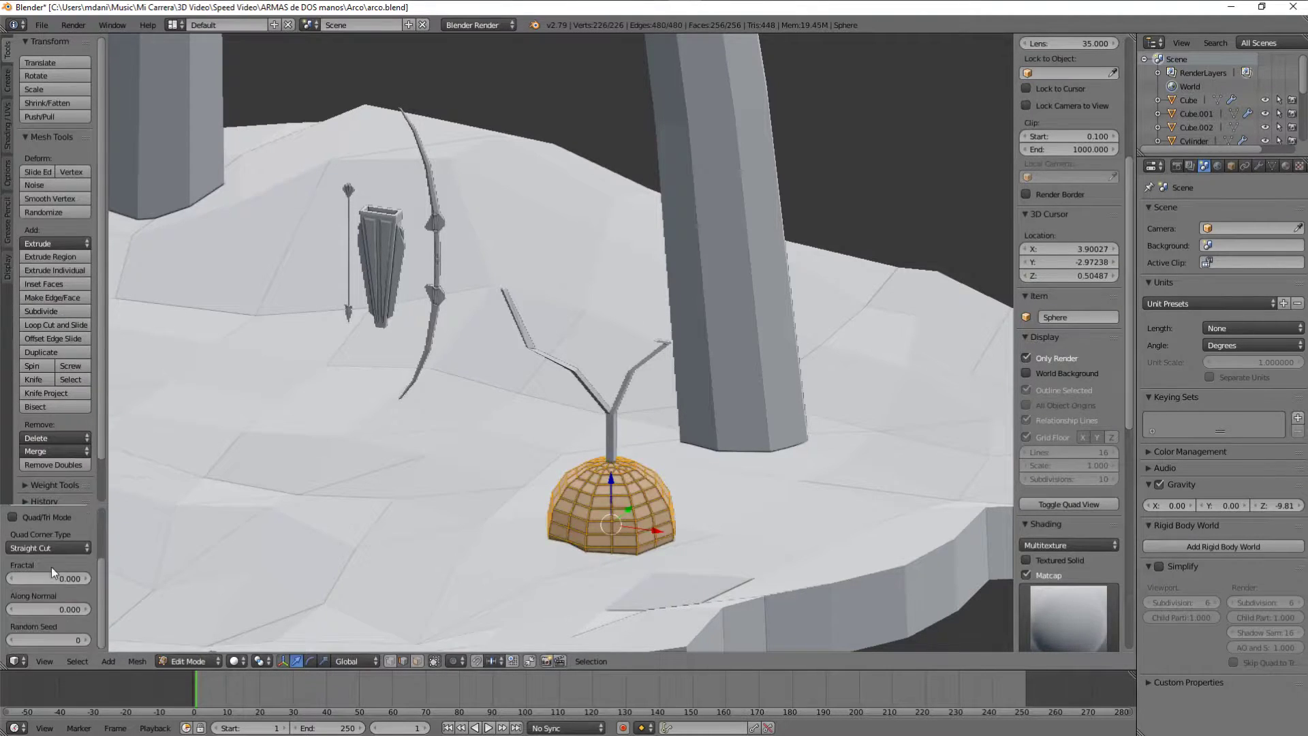
pyautogui.click(732, 308)
pyautogui.moveTo(732, 309)
pyautogui.mouseDown(button='middle')
pyautogui.moveTo(666, 286)
pyautogui.moveTo(588, 309)
pyautogui.mouseUp(button='middle')
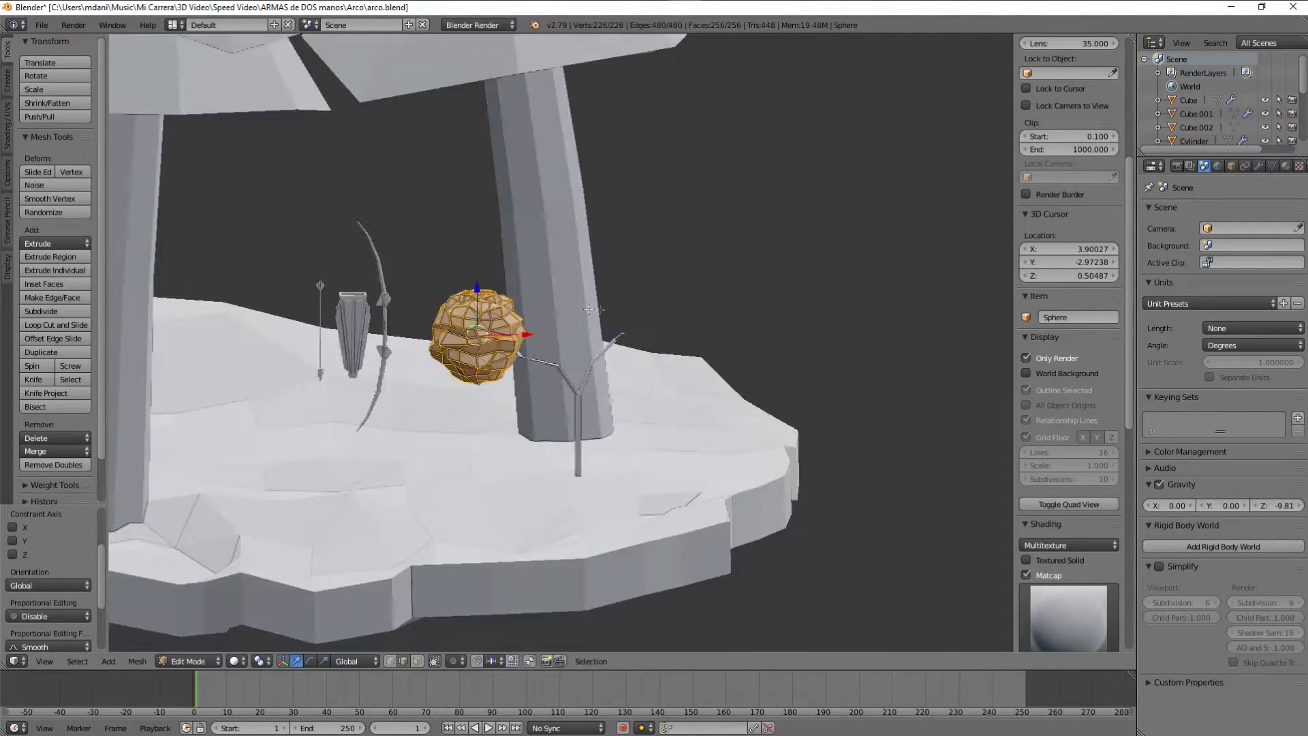
pyautogui.click(847, 283)
pyautogui.press('Tab')
pyautogui.moveTo(848, 284); pyautogui.dragTo(590, 516, button='middle')
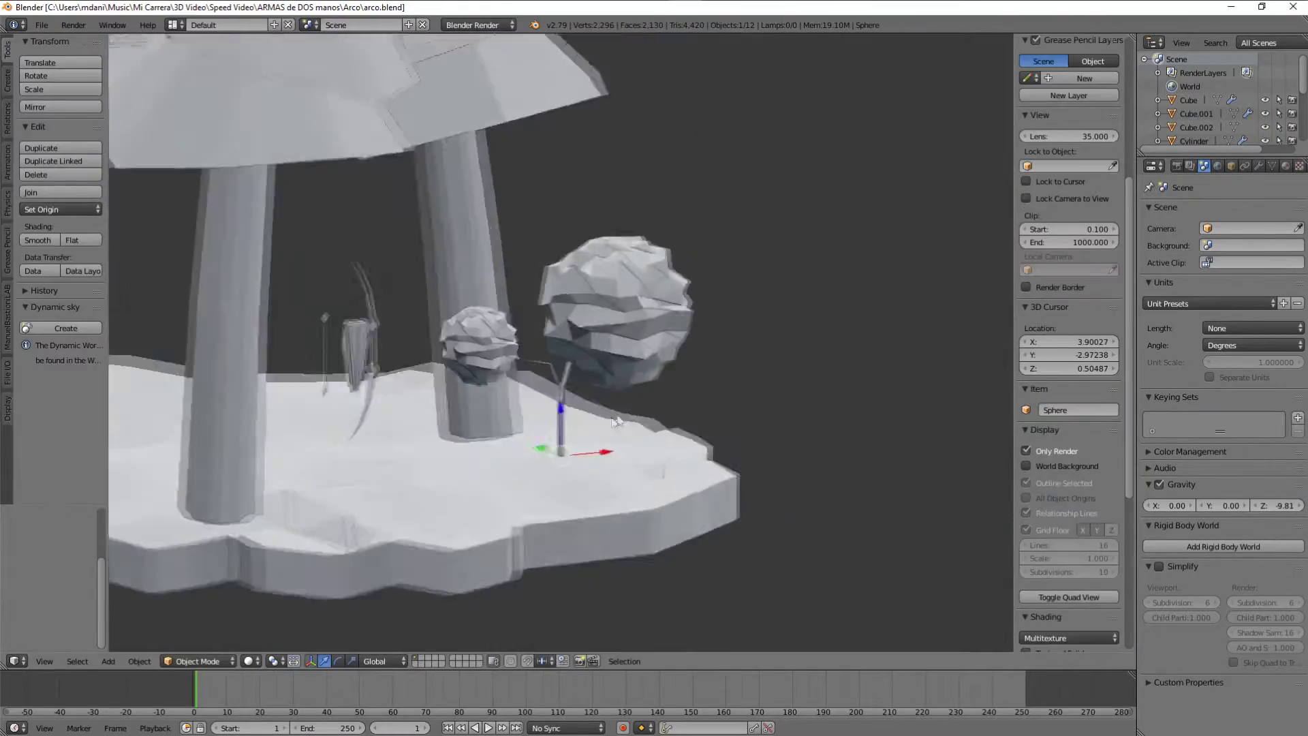
# Add and slide an extra edge loop on Cube.002 in wireframe view.
pyautogui.rightClick(545, 331)
pyautogui.scroll(3, 545, 332)
pyautogui.press('z')
pyautogui.press('Tab')
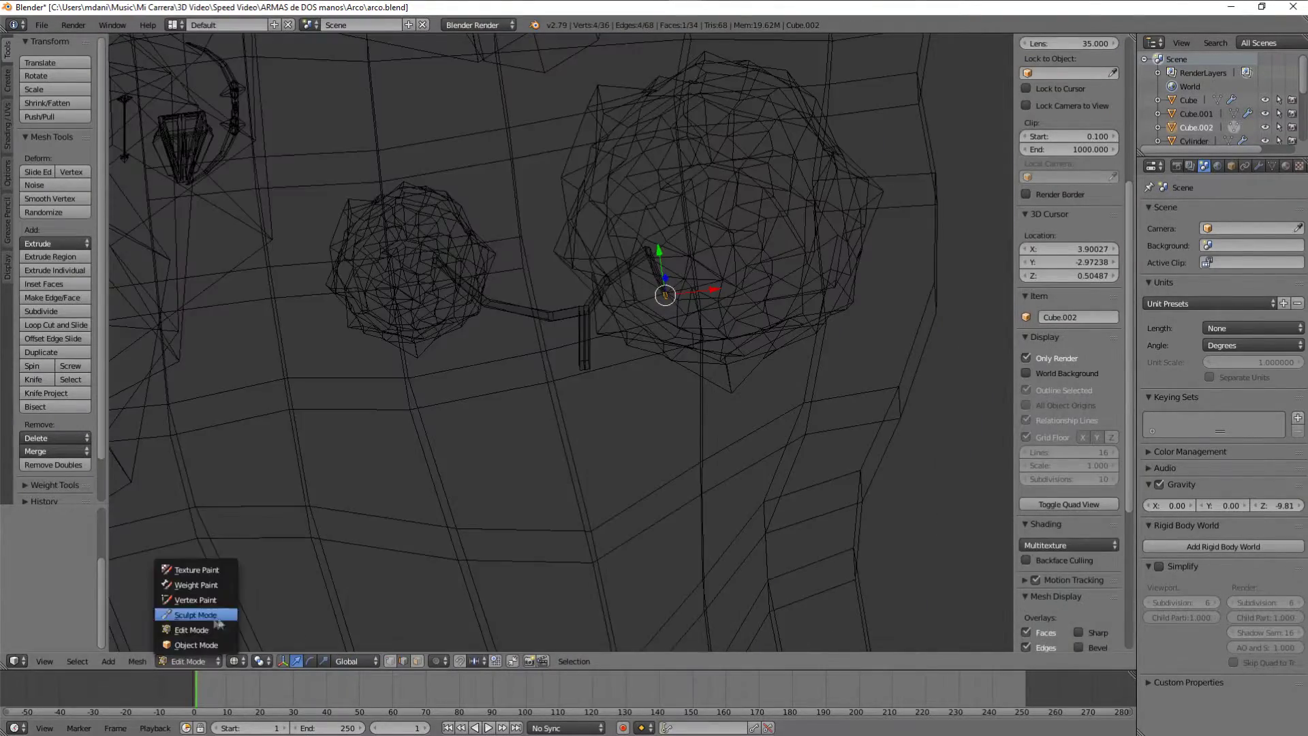
pyautogui.scroll(3, 496, 415)
pyautogui.moveTo(496, 415); pyautogui.dragTo(500, 420, button='middle')
pyautogui.hotkey('ctrl', 'r')
pyautogui.click(500, 420)
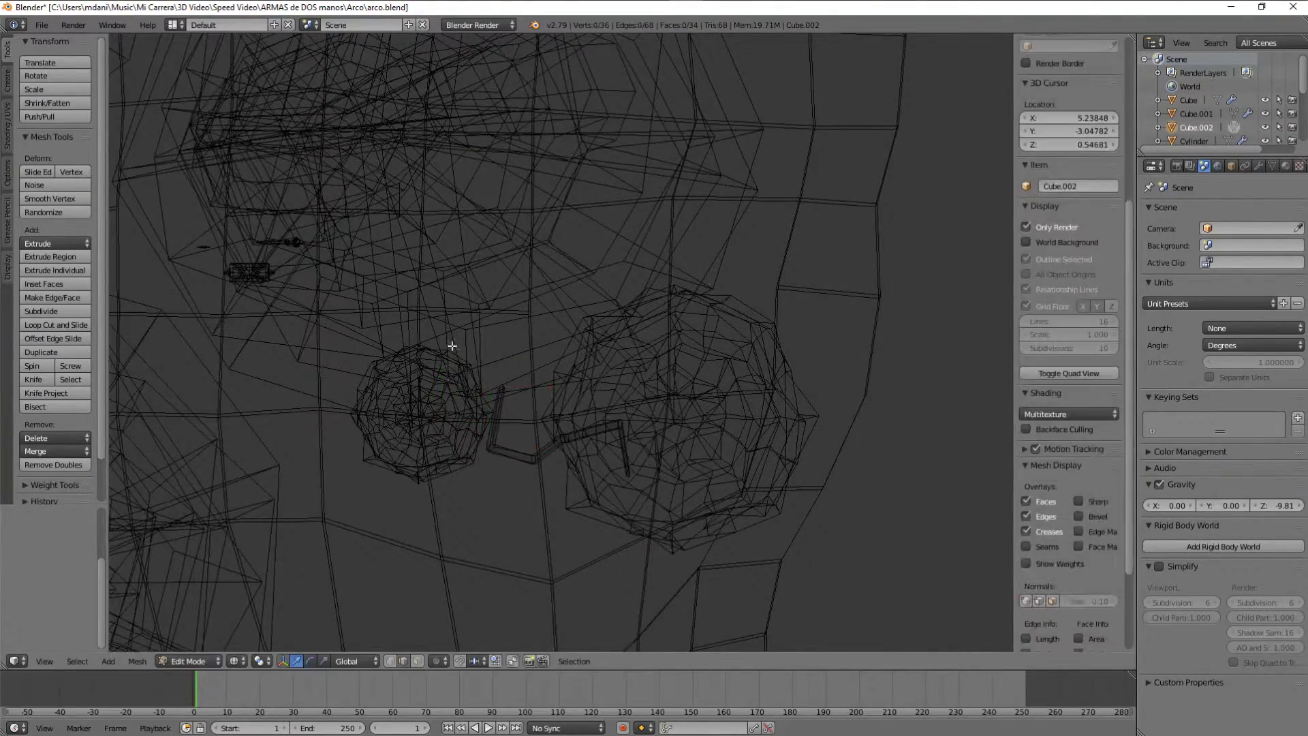
pyautogui.click(491, 361)
pyautogui.press('Tab')
# Select both bush spheres and the Cylinder.001 stem, then add a new cube.
pyautogui.rightClick(422, 408)
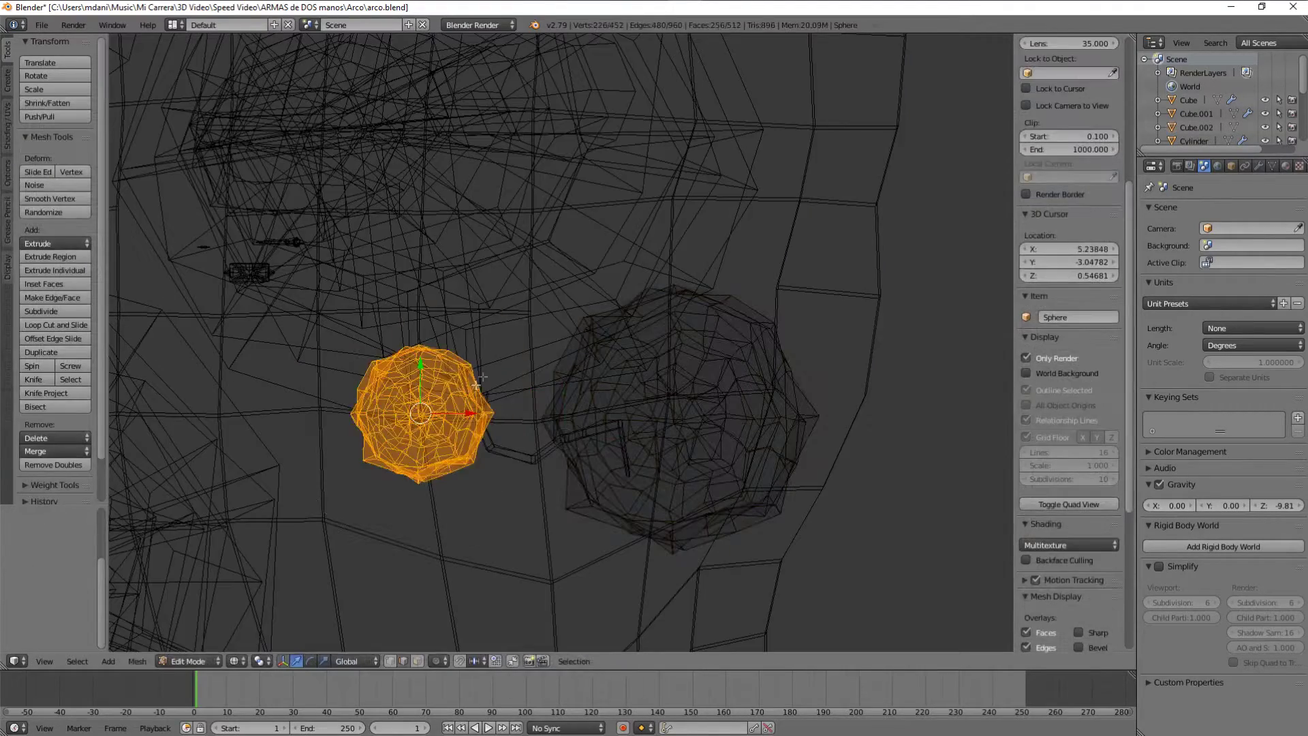
pyautogui.keyDown('shift'); pyautogui.rightClick(686, 409); pyautogui.keyUp('shift')
pyautogui.press('z')
pyautogui.scroll(-3, 640, 485)
pyautogui.scroll(-3, 790, 293)
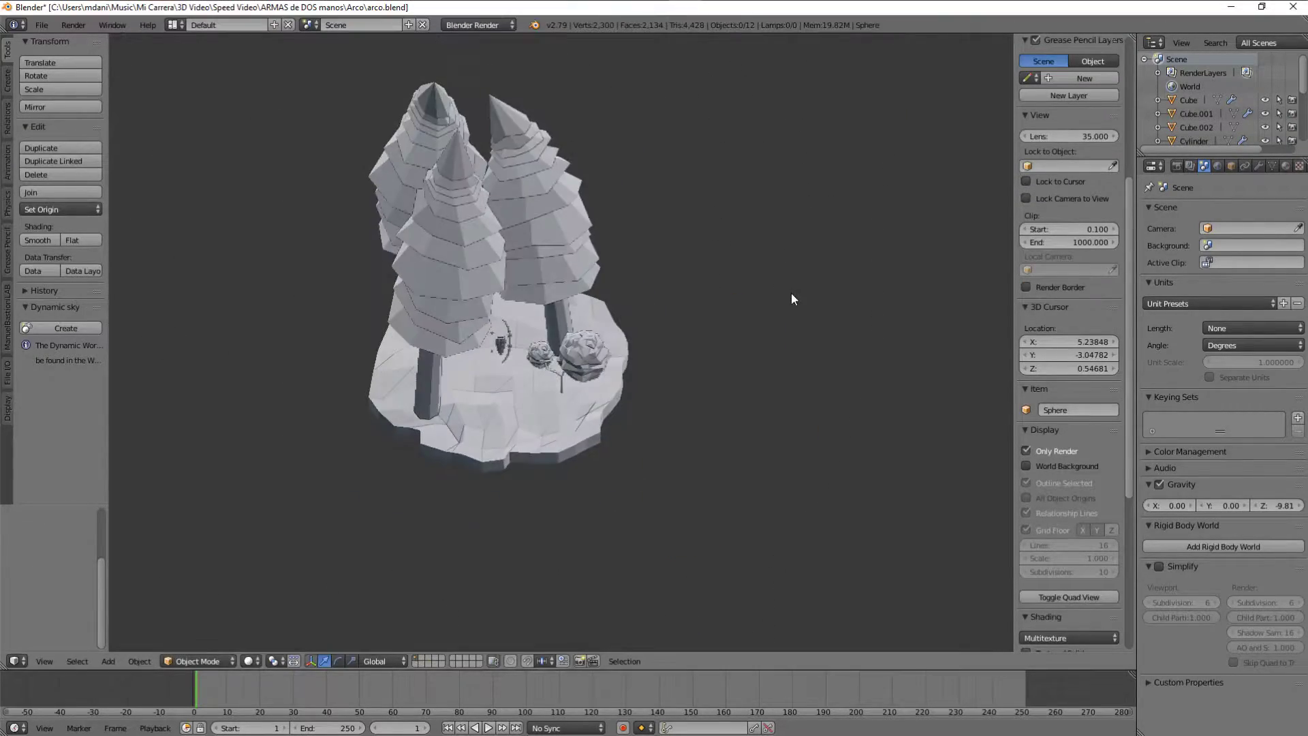
pyautogui.scroll(5, 672, 451)
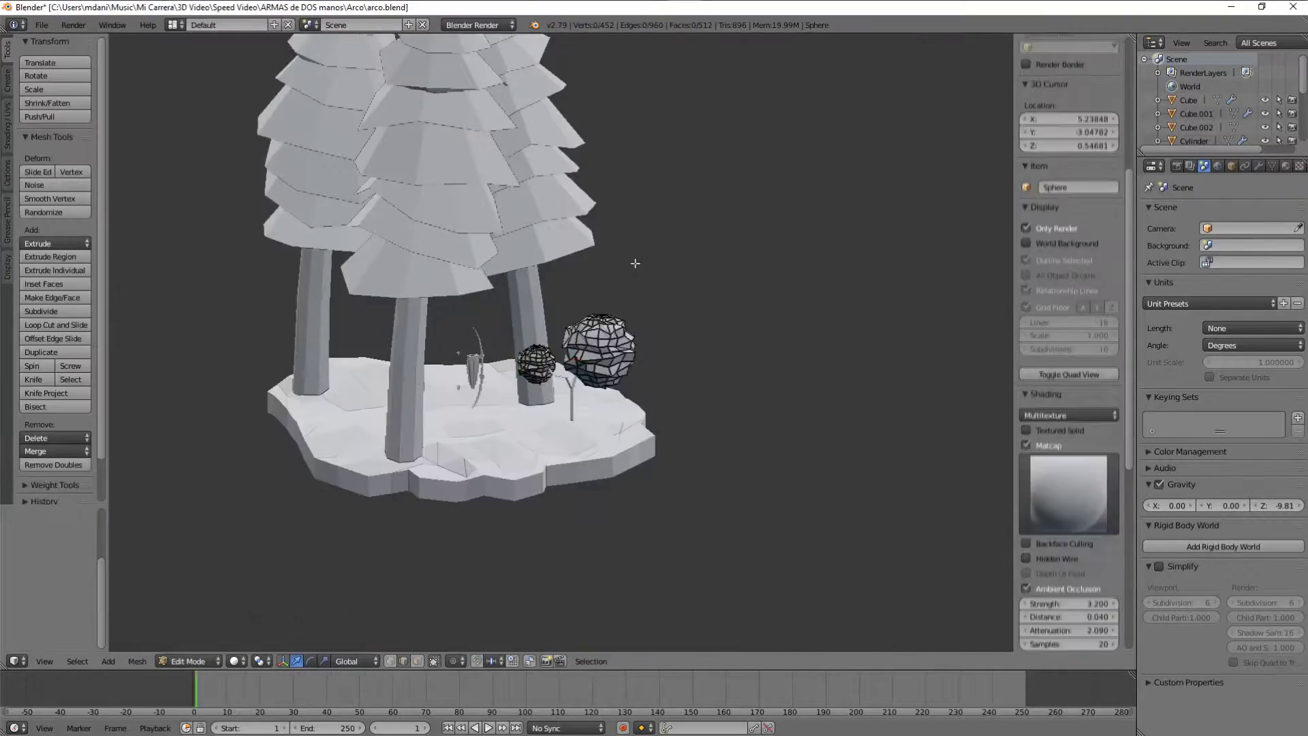
pyautogui.rightClick(556, 388)
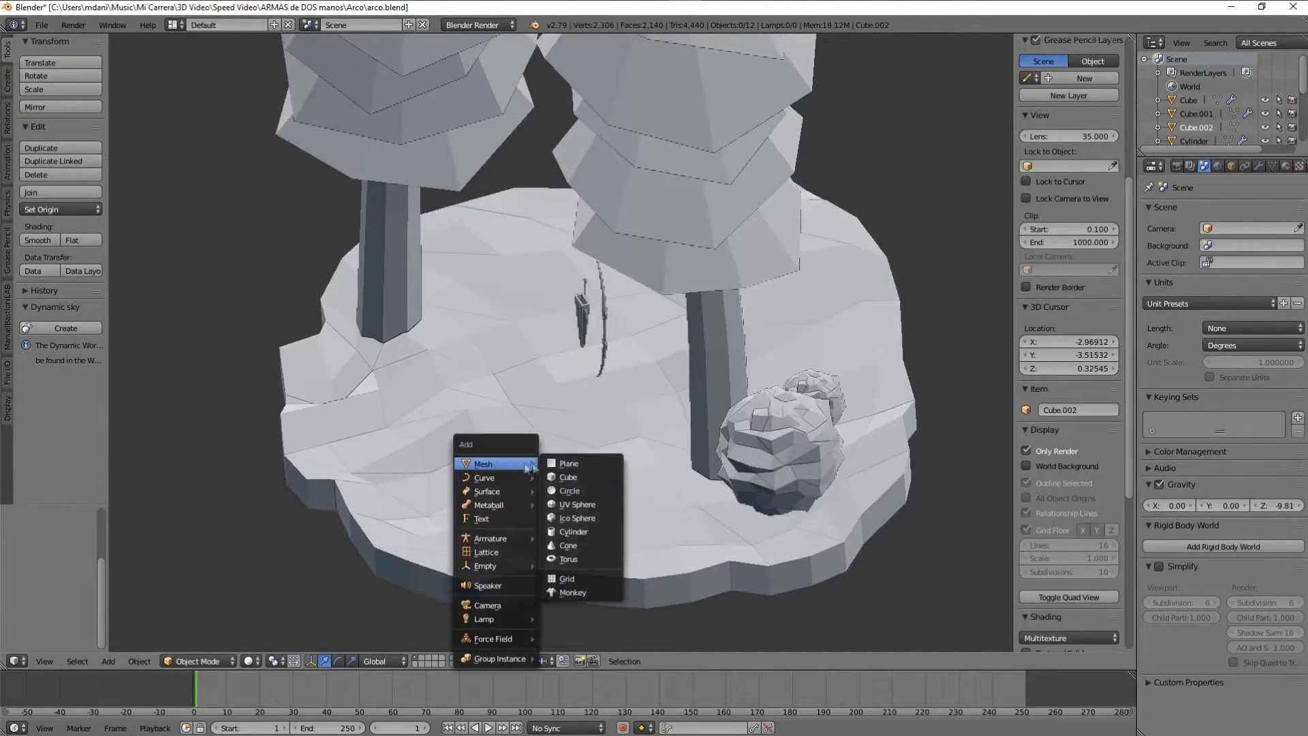
pyautogui.click(567, 477)
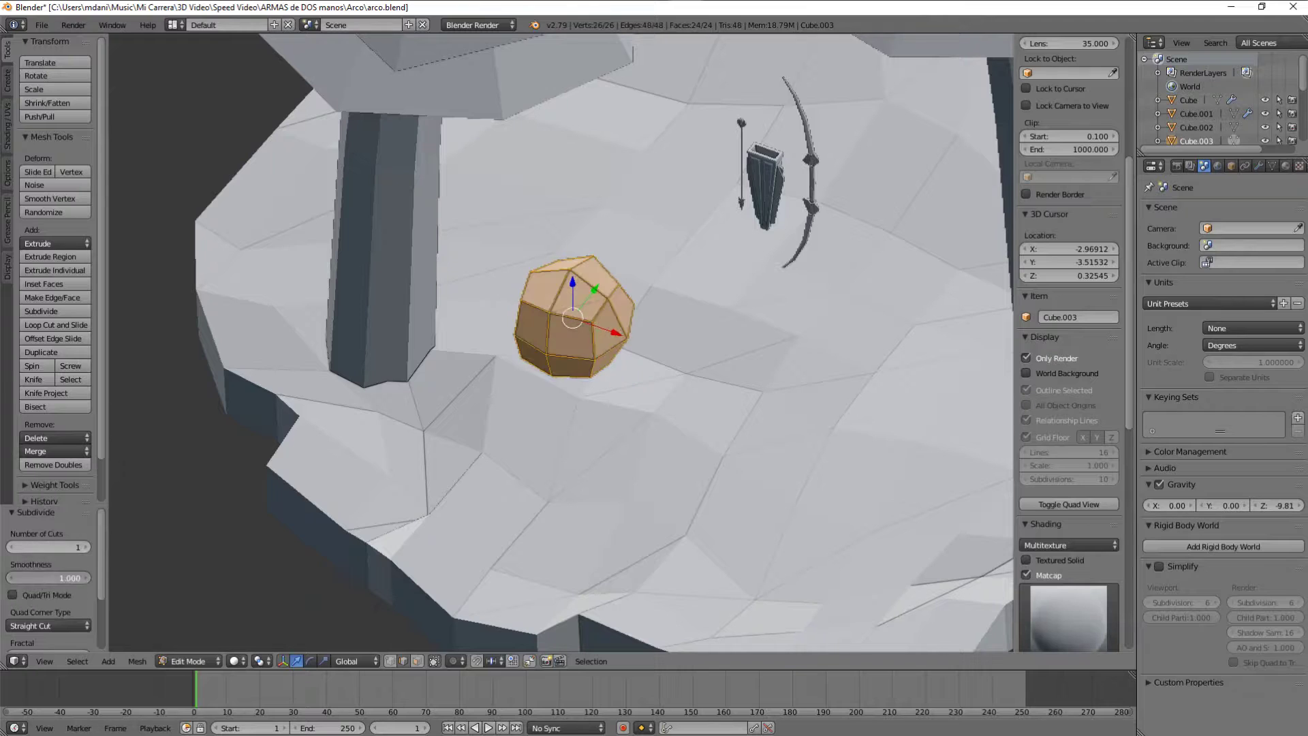
# Switch the rock into Sculpt Mode and view the flat rocks from above.
pyautogui.click(198, 614)
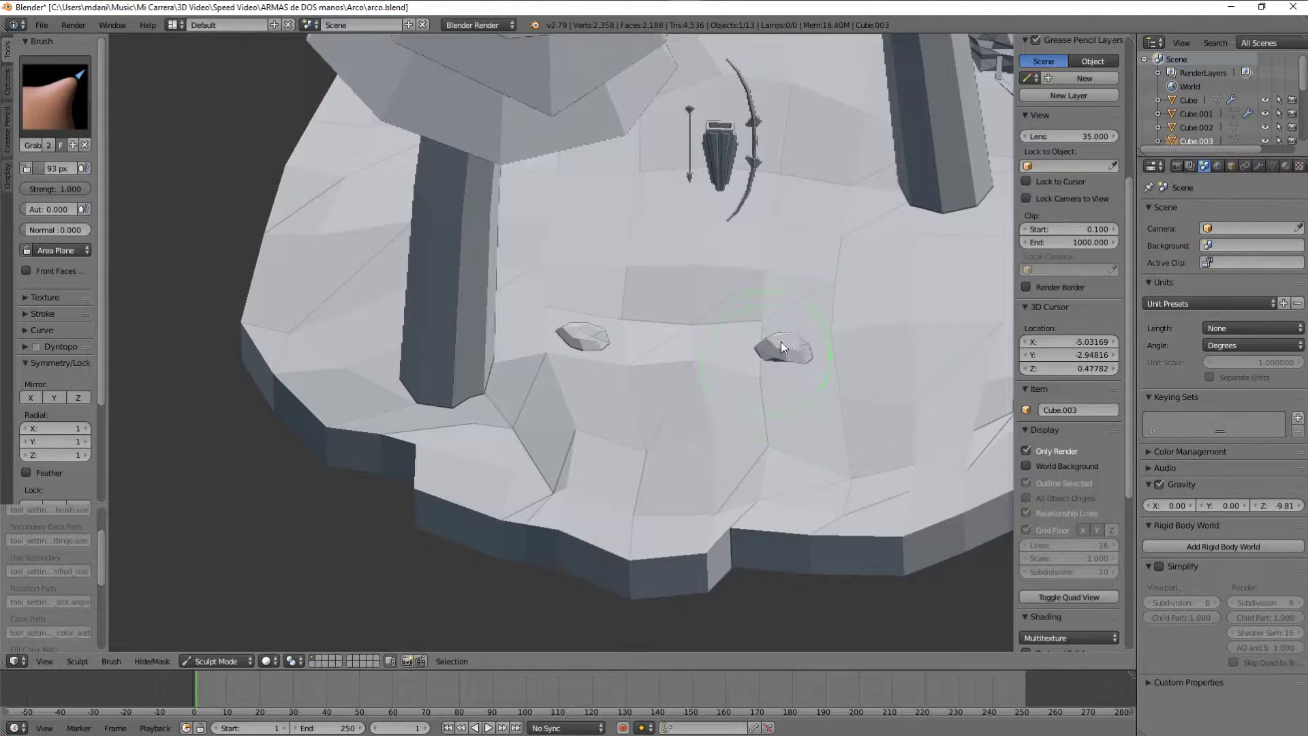
pyautogui.moveTo(781, 346); pyautogui.dragTo(696, 501, button='middle')
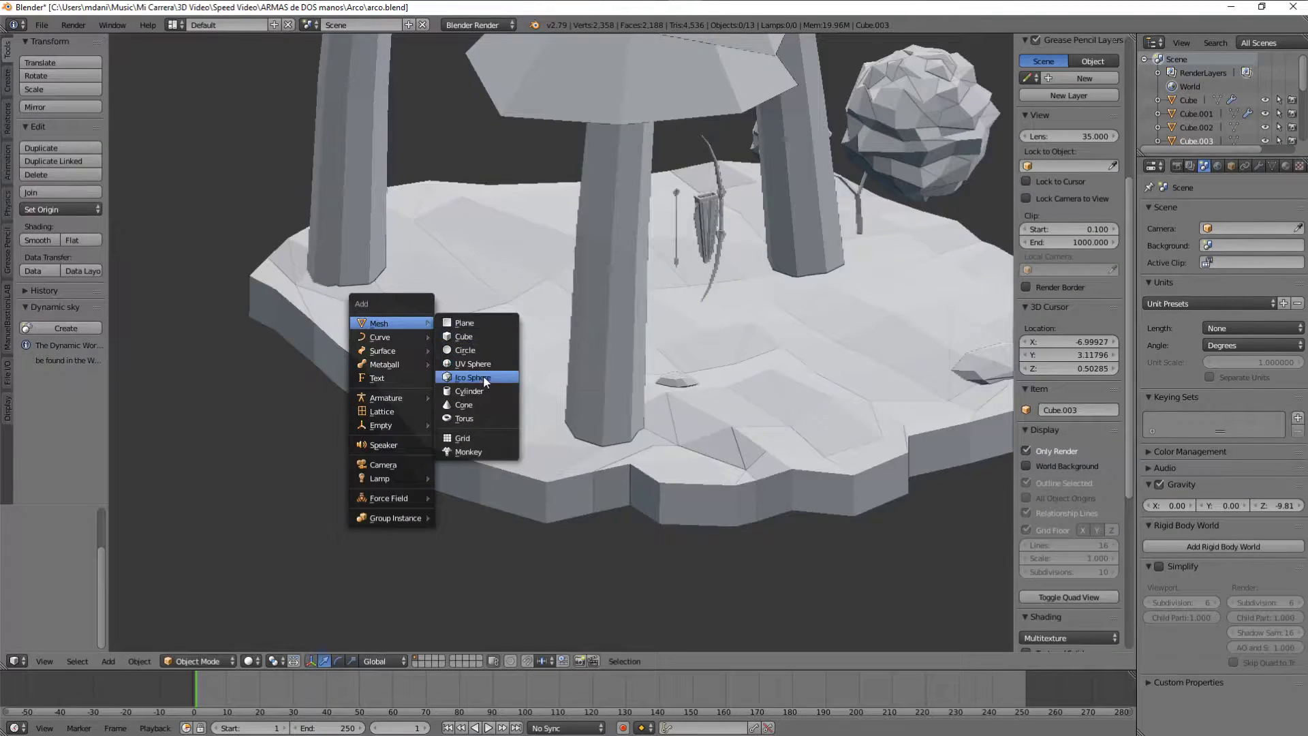
# Sculpt an Ico Sphere into a boulder, then add a small cube beside it.
pyautogui.click(486, 381)
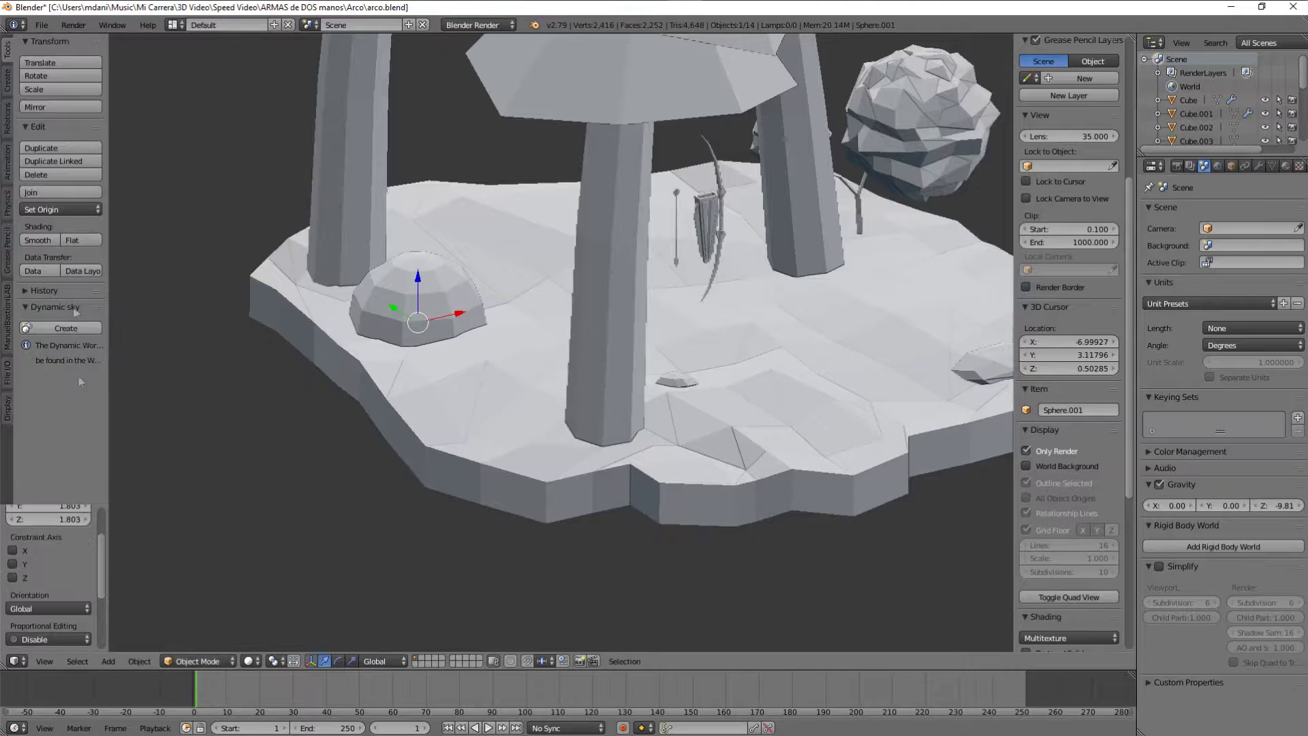
pyautogui.click(8, 49)
pyautogui.press('Tab')
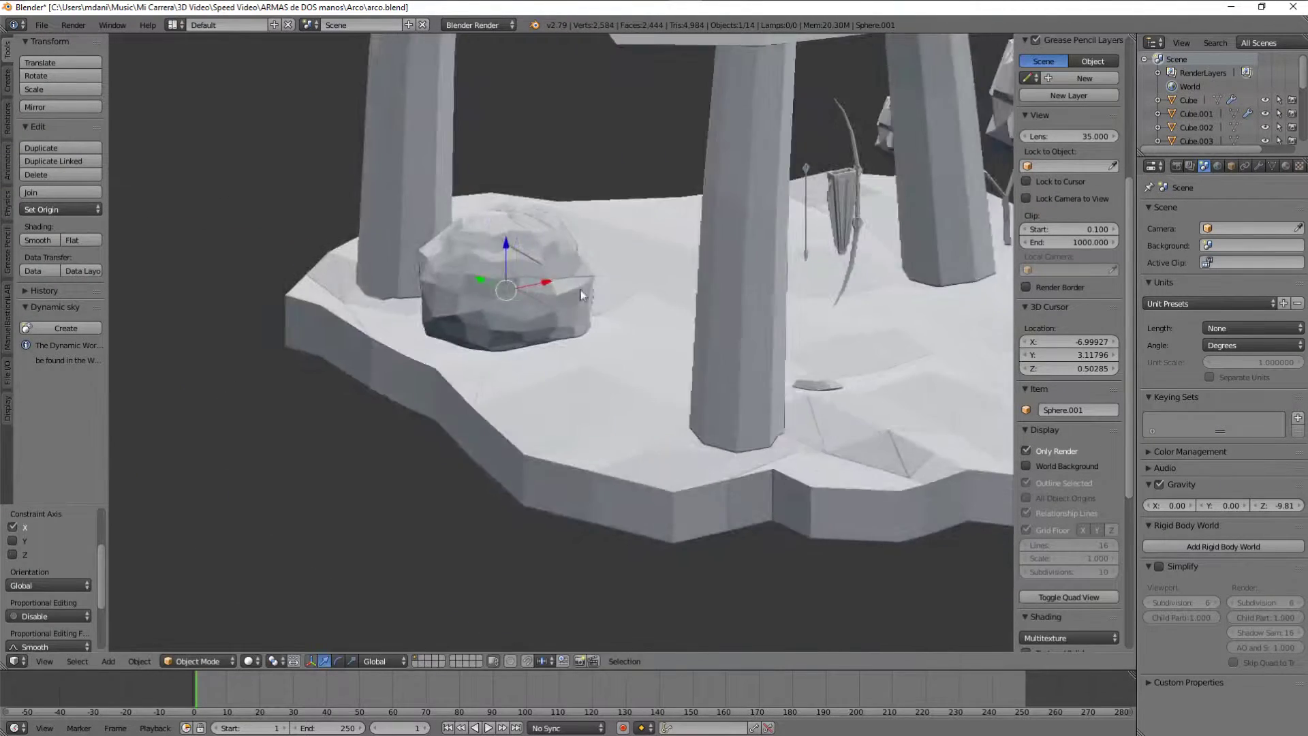
pyautogui.click(197, 660)
pyautogui.click(198, 616)
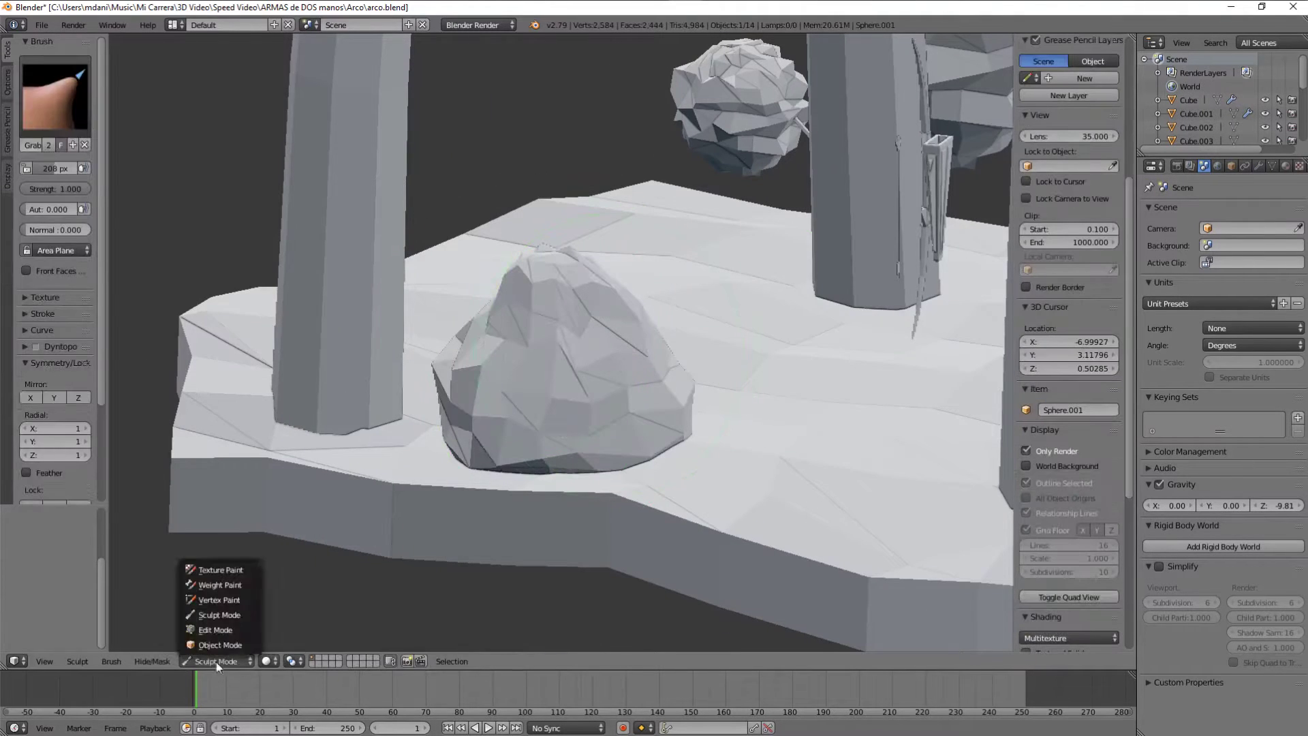
pyautogui.click(220, 644)
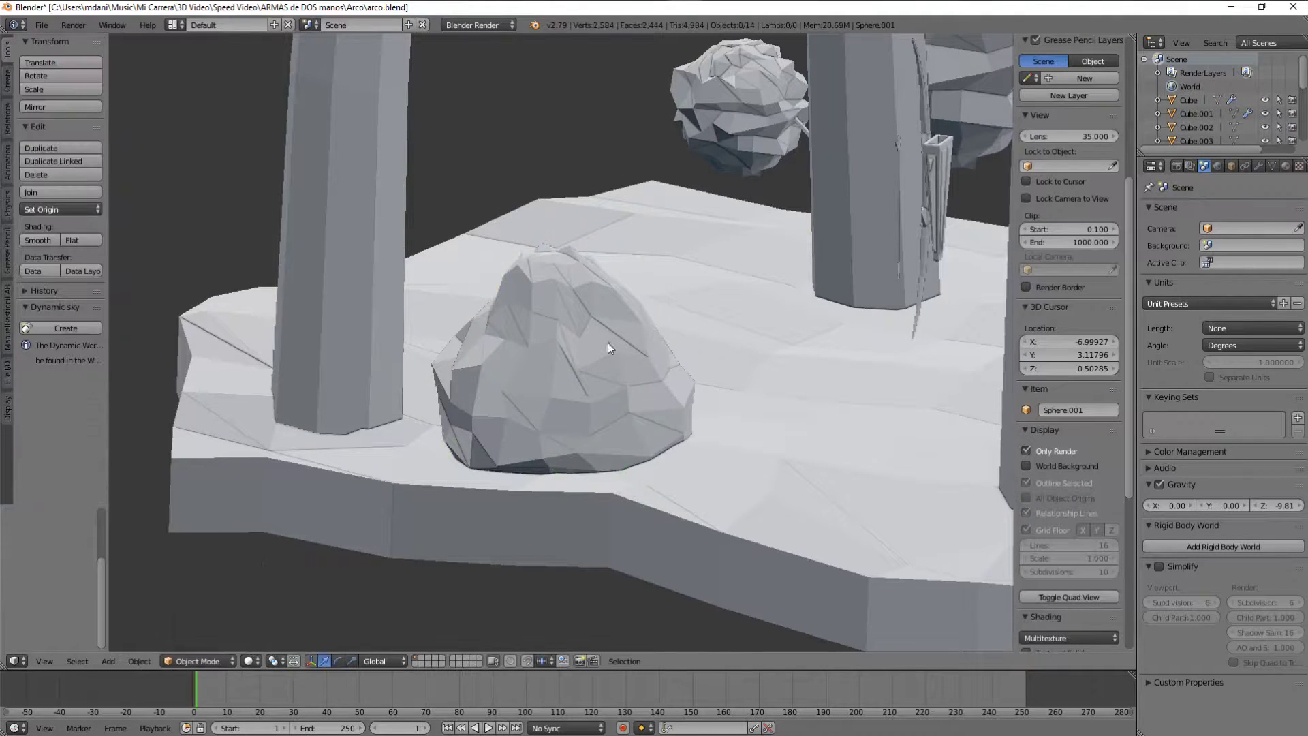
pyautogui.hotkey('shift', 'a')
pyautogui.click(671, 411)
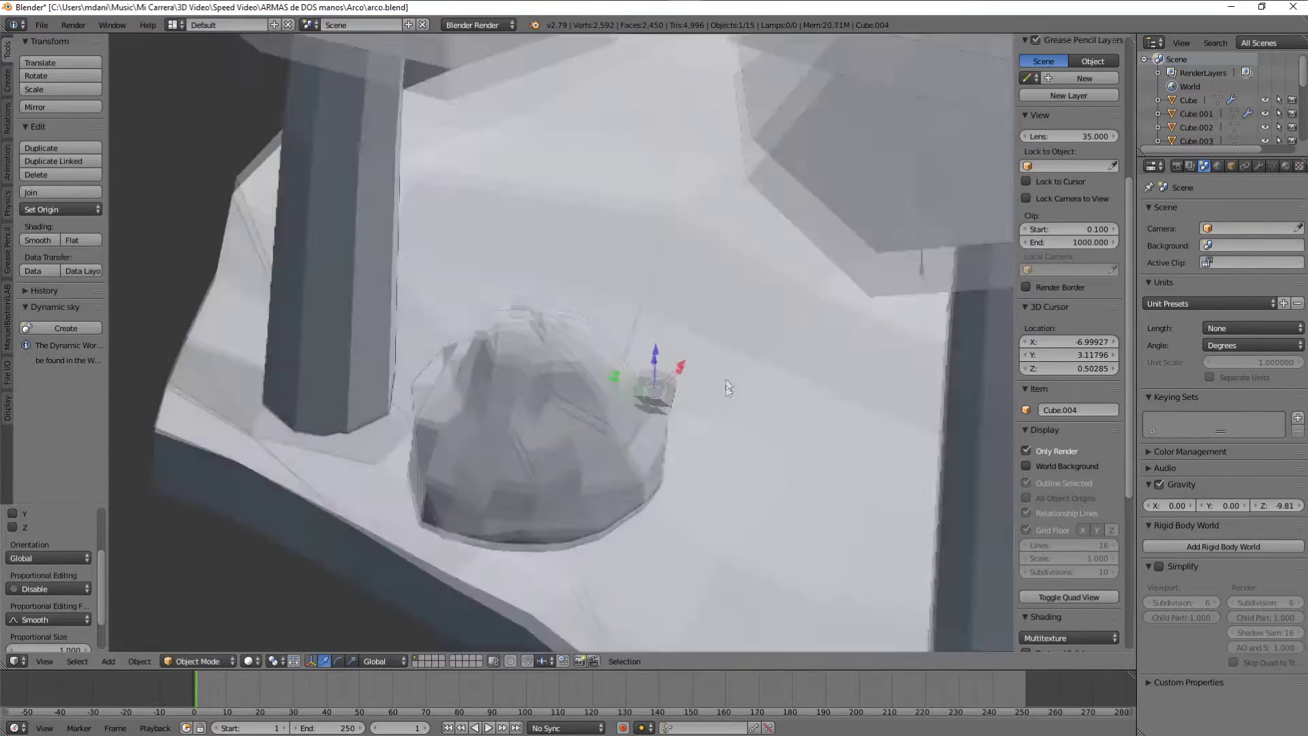
# Scale the new cube down into a small rock, then add a cylinder.
pyautogui.press('s')
pyautogui.click(905, 329)
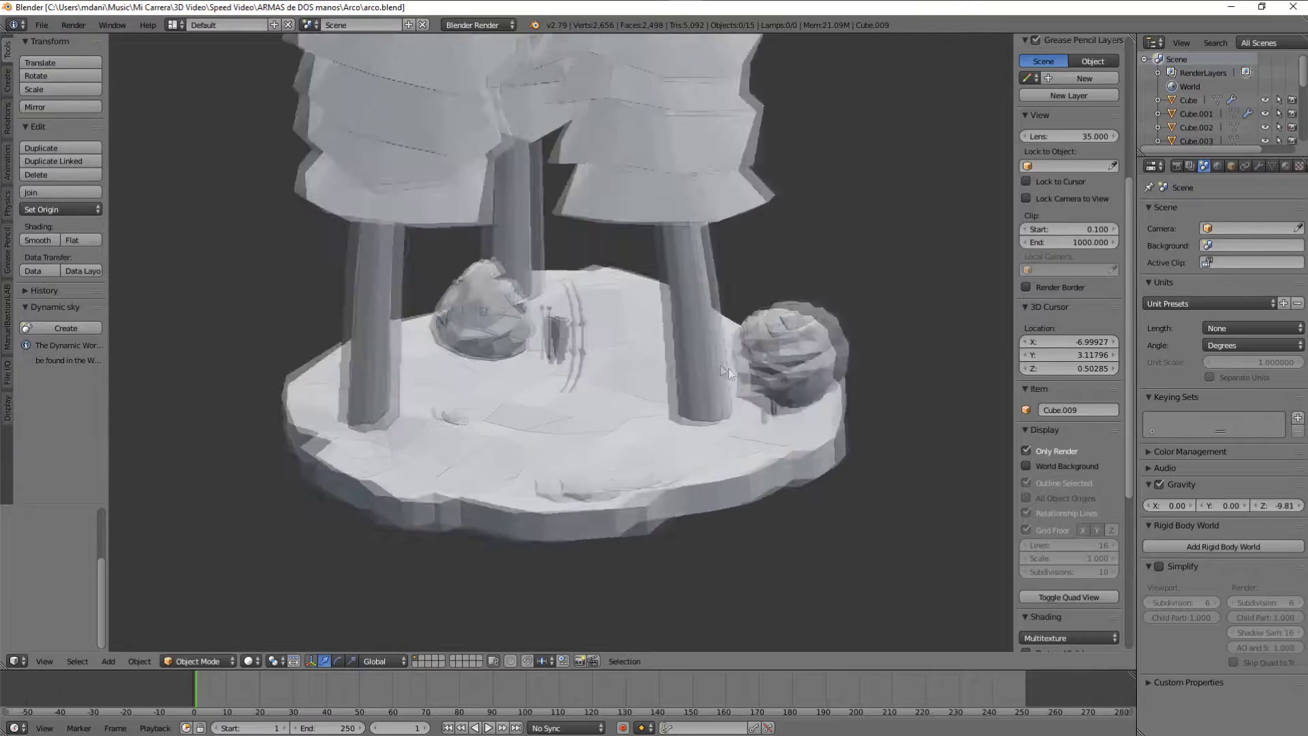
pyautogui.hotkey('shift', 'a')
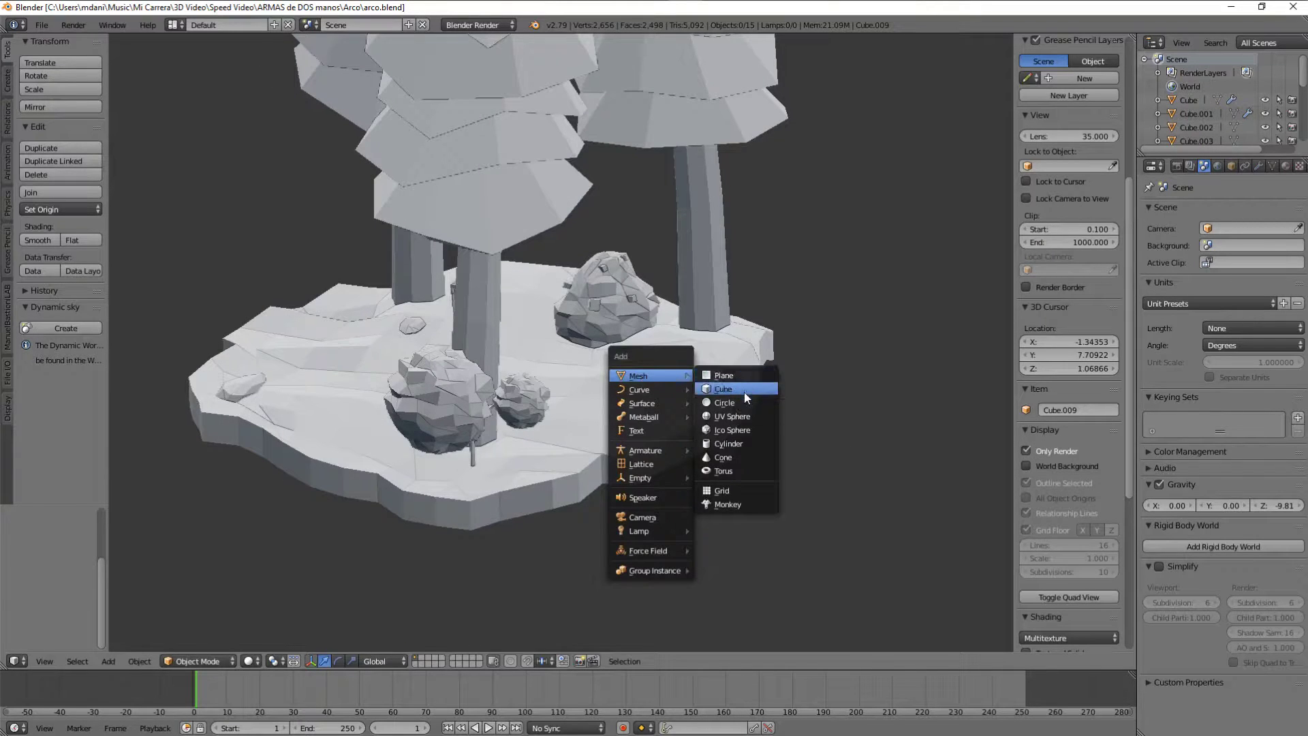
pyautogui.click(744, 391)
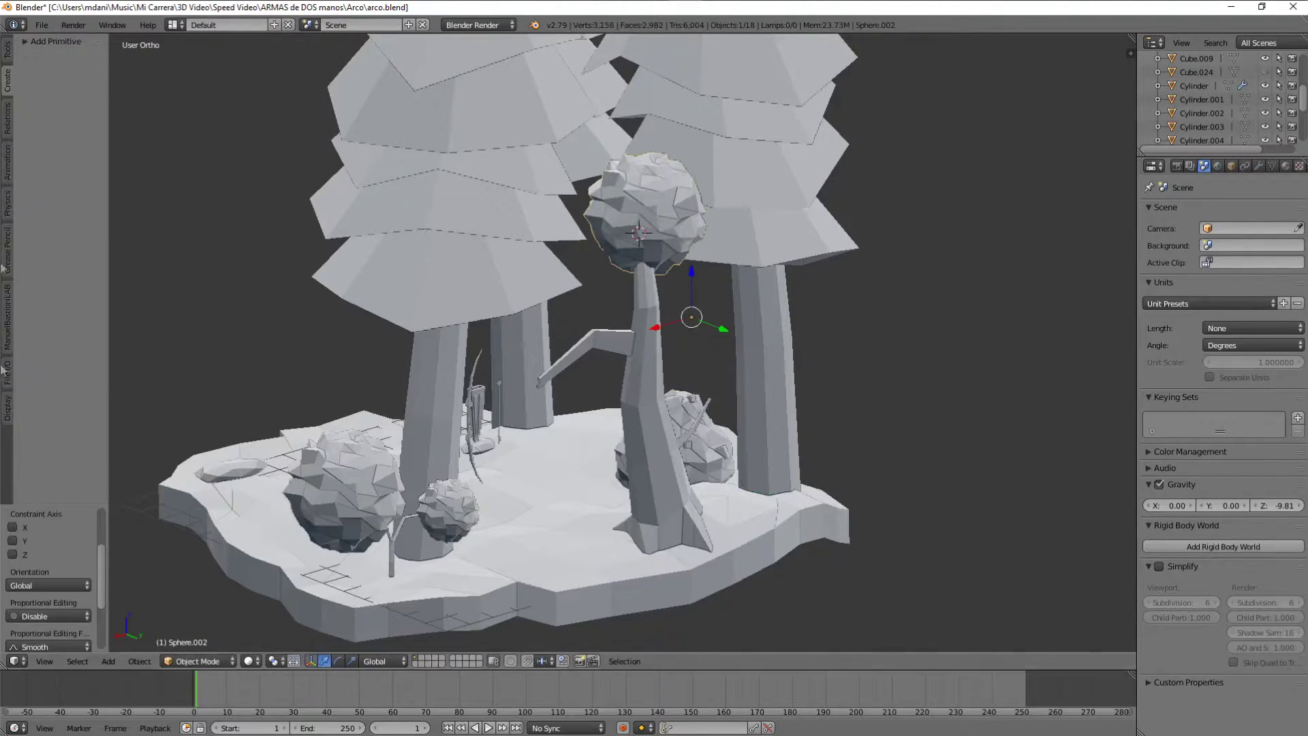
# Set the bush sphere's origin to its geometry via Object > Transform.
pyautogui.click(140, 660)
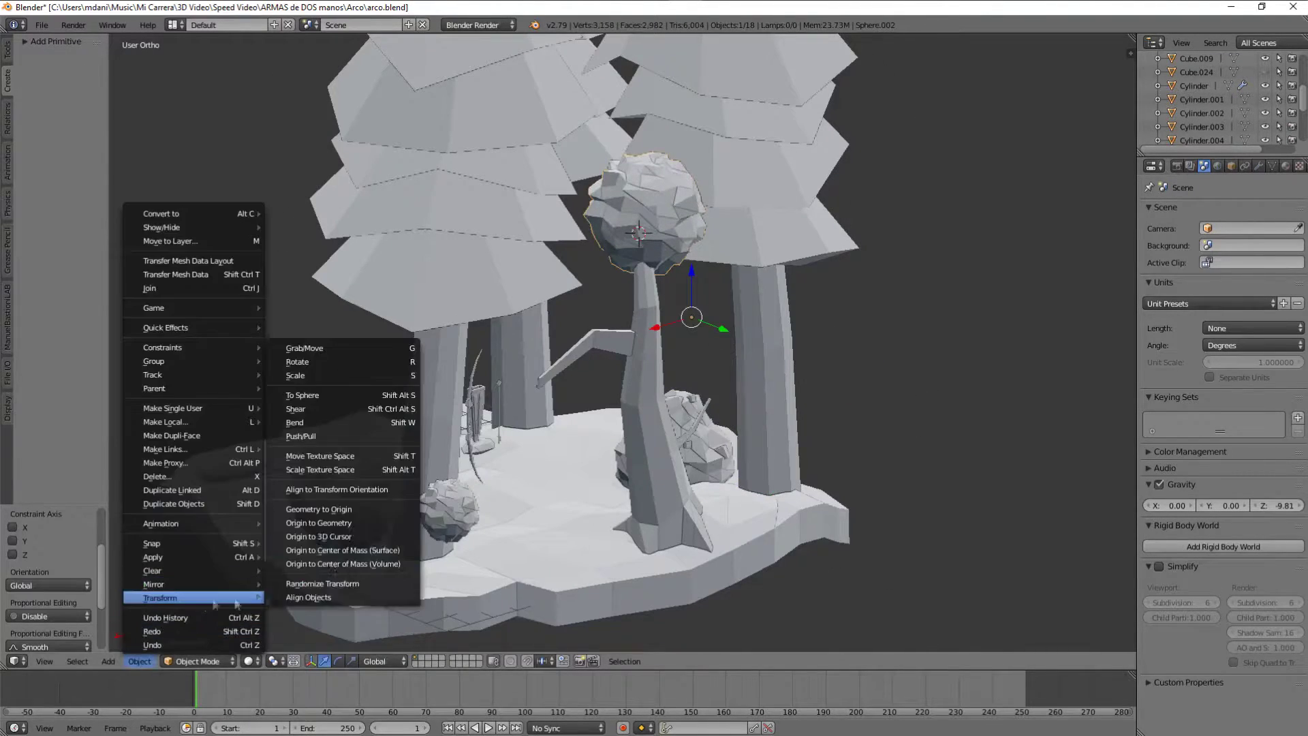
pyautogui.click(320, 592)
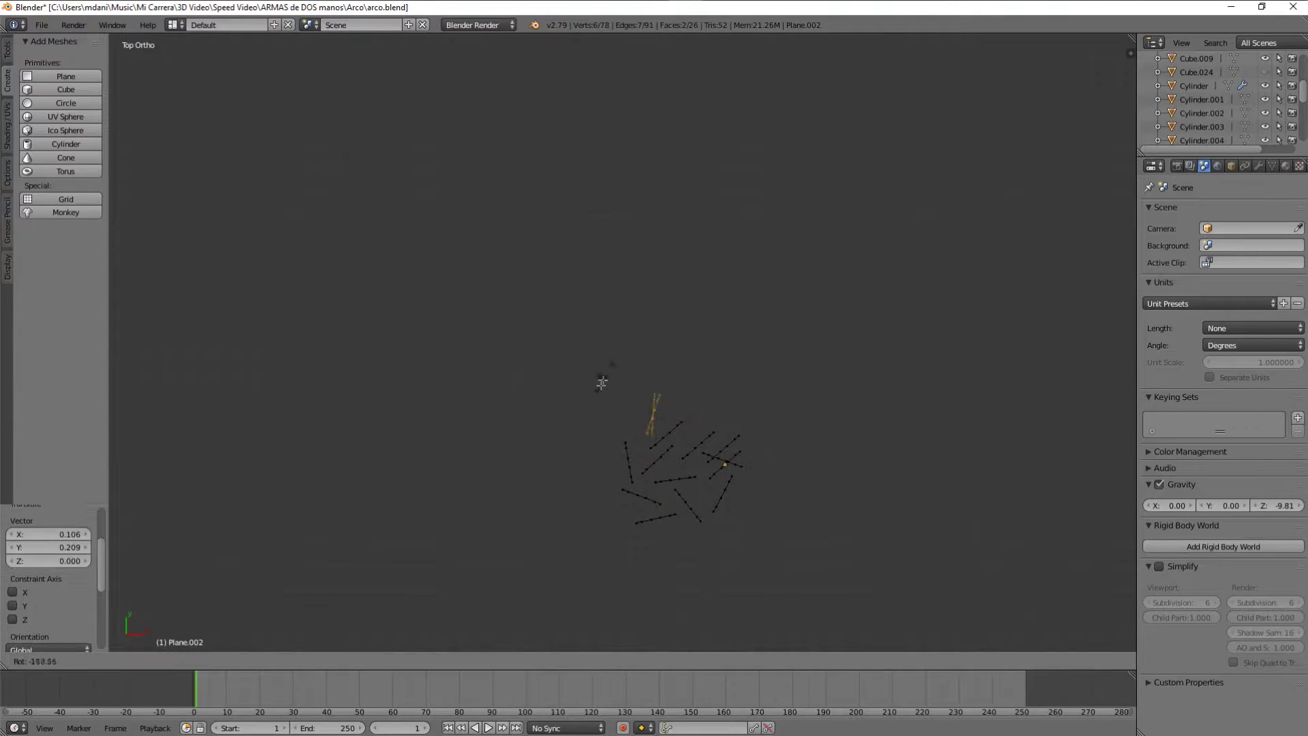
# Check the moved grass blades from the side and undo the last two blade edits.
pyautogui.click(769, 602)
pyautogui.moveTo(770, 602)
pyautogui.mouseDown(button='middle')
pyautogui.moveTo(803, 492)
pyautogui.moveTo(786, 437)
pyautogui.mouseUp(button='middle')
pyautogui.scroll(3, 786, 437)
pyautogui.scroll(2, 638, 440)
pyautogui.hotkey('ctrl', 'z')
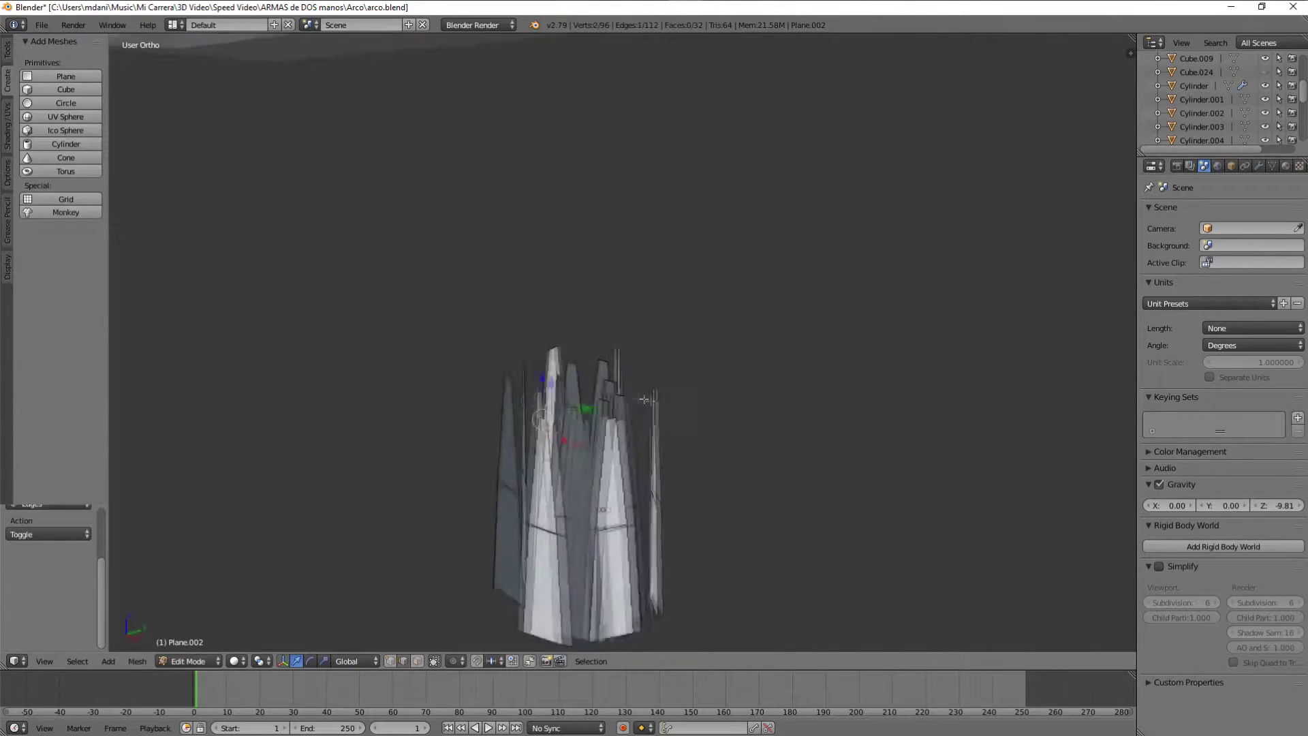
pyautogui.scroll(-2, 638, 439)
pyautogui.scroll(3, 525, 370)
pyautogui.hotkey('ctrl', 'z')
# Nudge the selected blade vertices into place and return to Object Mode.
pyautogui.moveTo(494, 379)
pyautogui.mouseDown(button='middle')
pyautogui.moveTo(680, 286)
pyautogui.moveTo(696, 325)
pyautogui.moveTo(736, 315)
pyautogui.moveTo(765, 368)
pyautogui.moveTo(790, 293)
pyautogui.moveTo(843, 273)
pyautogui.moveTo(730, 393)
pyautogui.mouseUp(button='middle')
pyautogui.moveTo(775, 356); pyautogui.dragTo(776, 351, button='middle')
pyautogui.scroll(3, 777, 351)
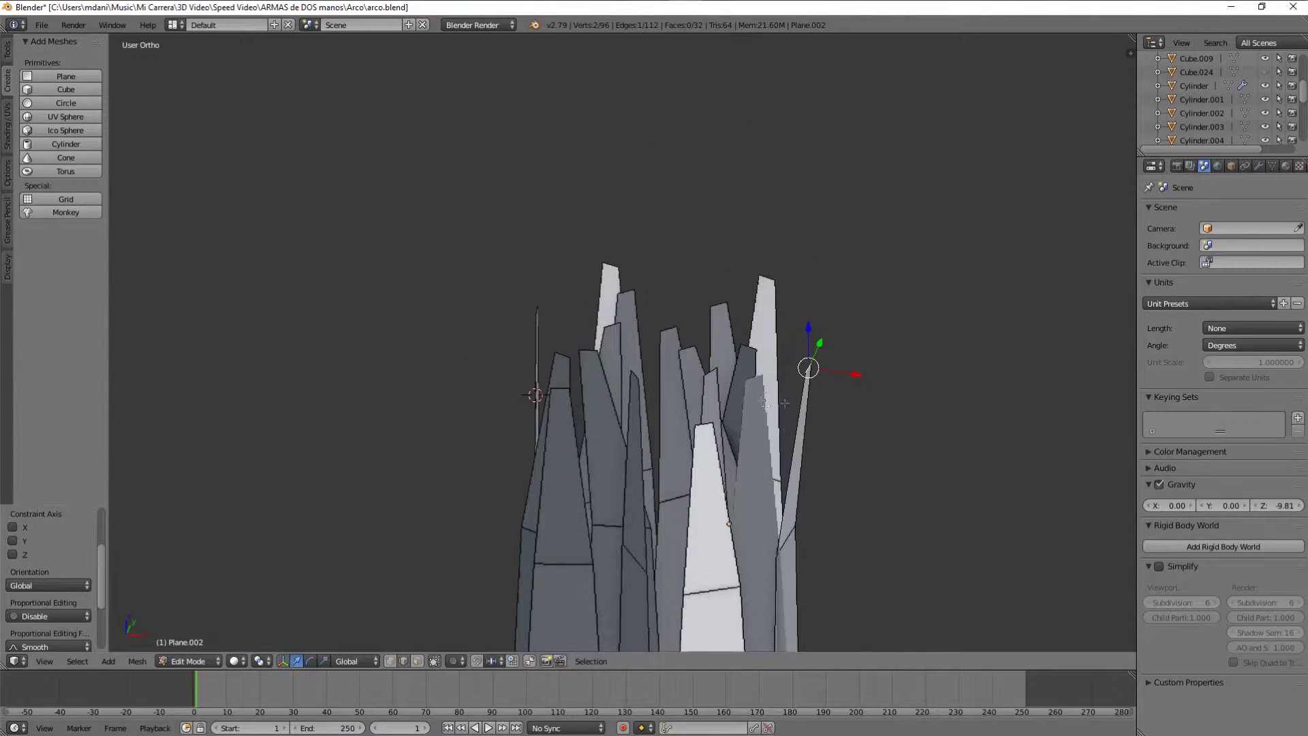
pyautogui.press('g')
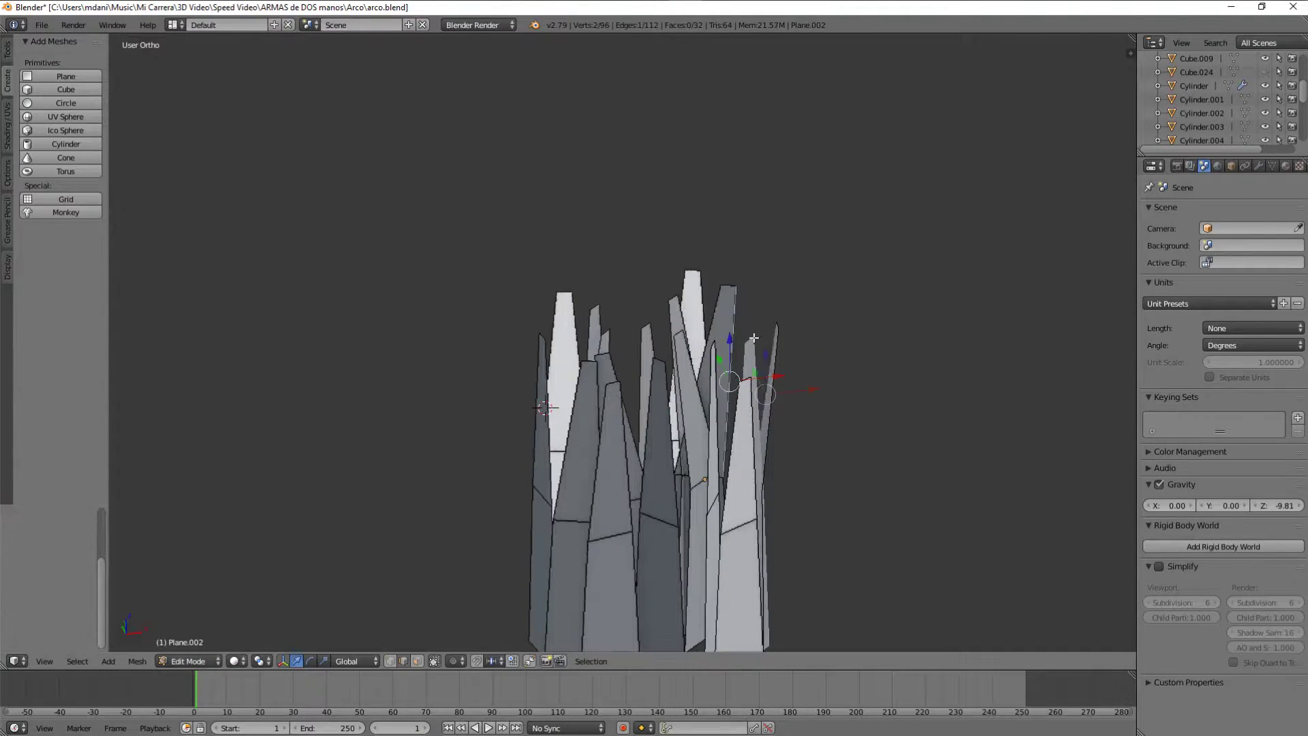
pyautogui.press('Tab')
# Select the Plane.001 grass clump and enter Edit Mode on its mesh.
pyautogui.moveTo(754, 337)
pyautogui.mouseDown(button='middle')
pyautogui.moveTo(794, 350)
pyautogui.moveTo(629, 343)
pyautogui.mouseUp(button='middle')
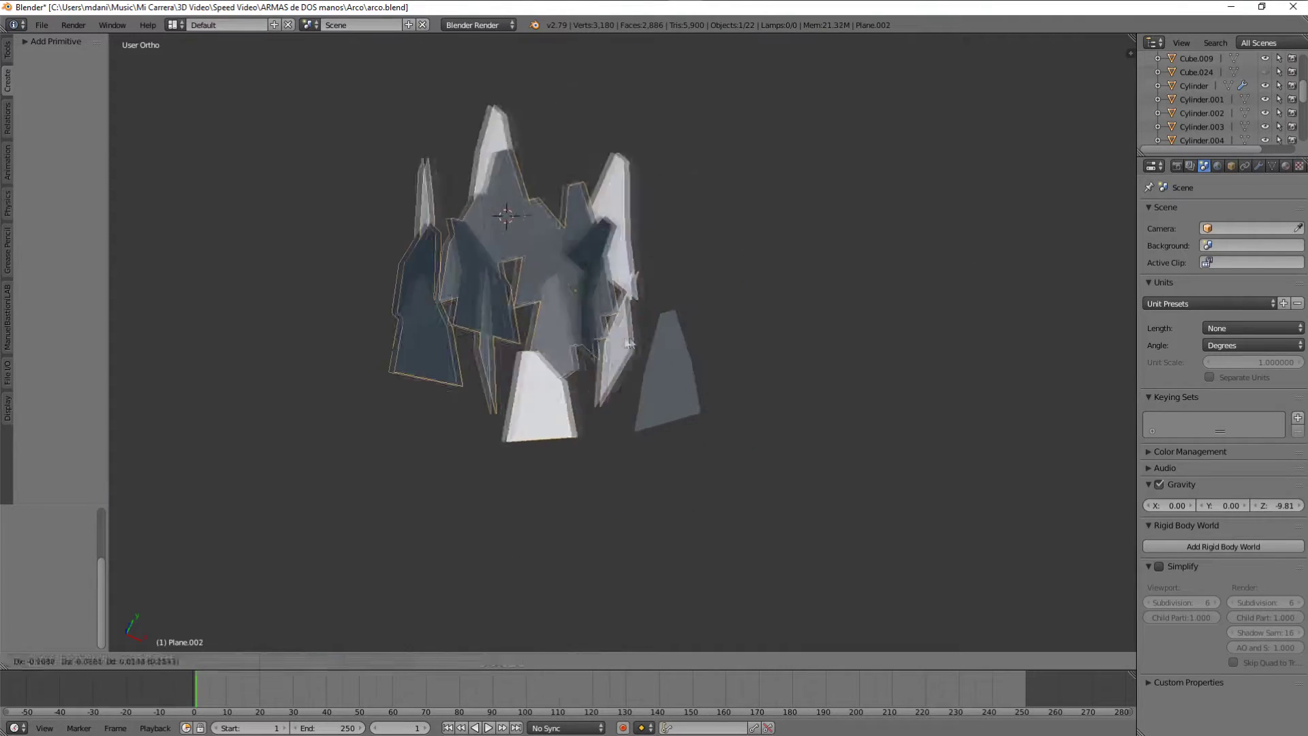
pyautogui.rightClick(629, 343)
pyautogui.press('Tab')
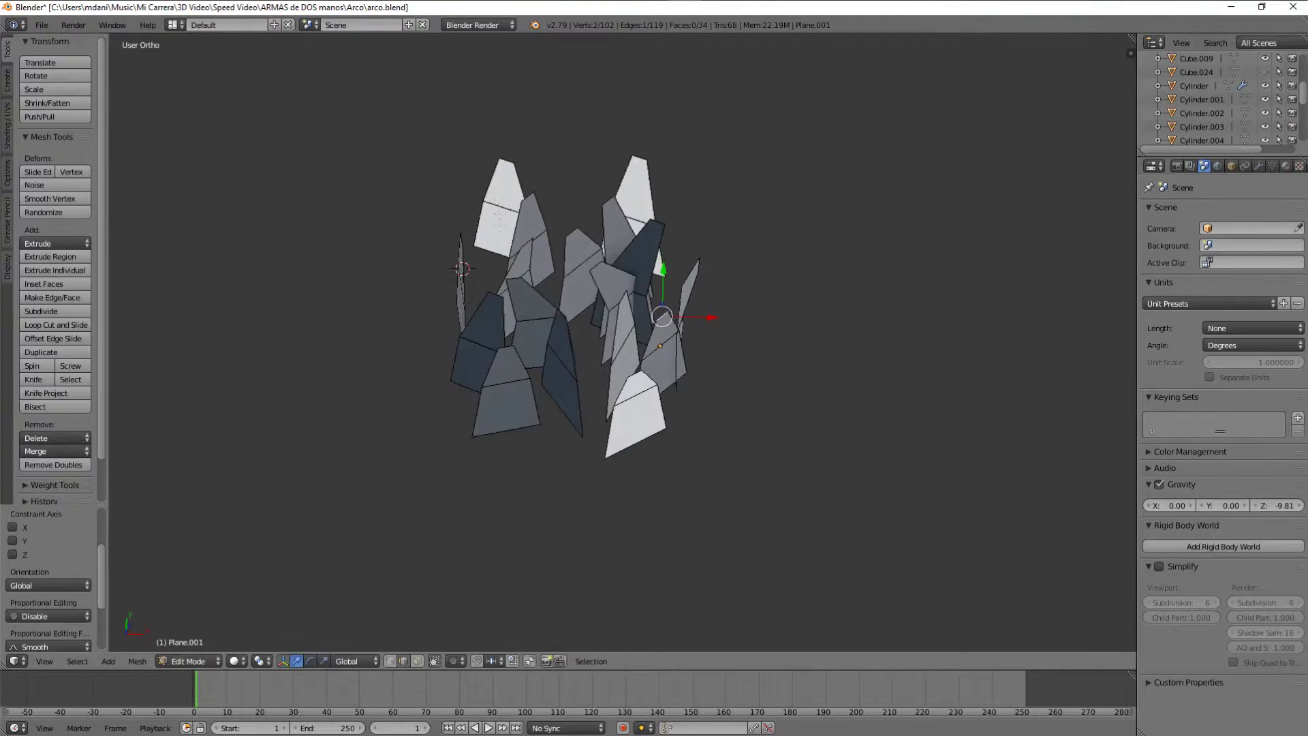
pyautogui.moveTo(502, 165); pyautogui.dragTo(528, 240, button='middle')
pyautogui.moveTo(563, 312); pyautogui.dragTo(545, 339, button='middle')
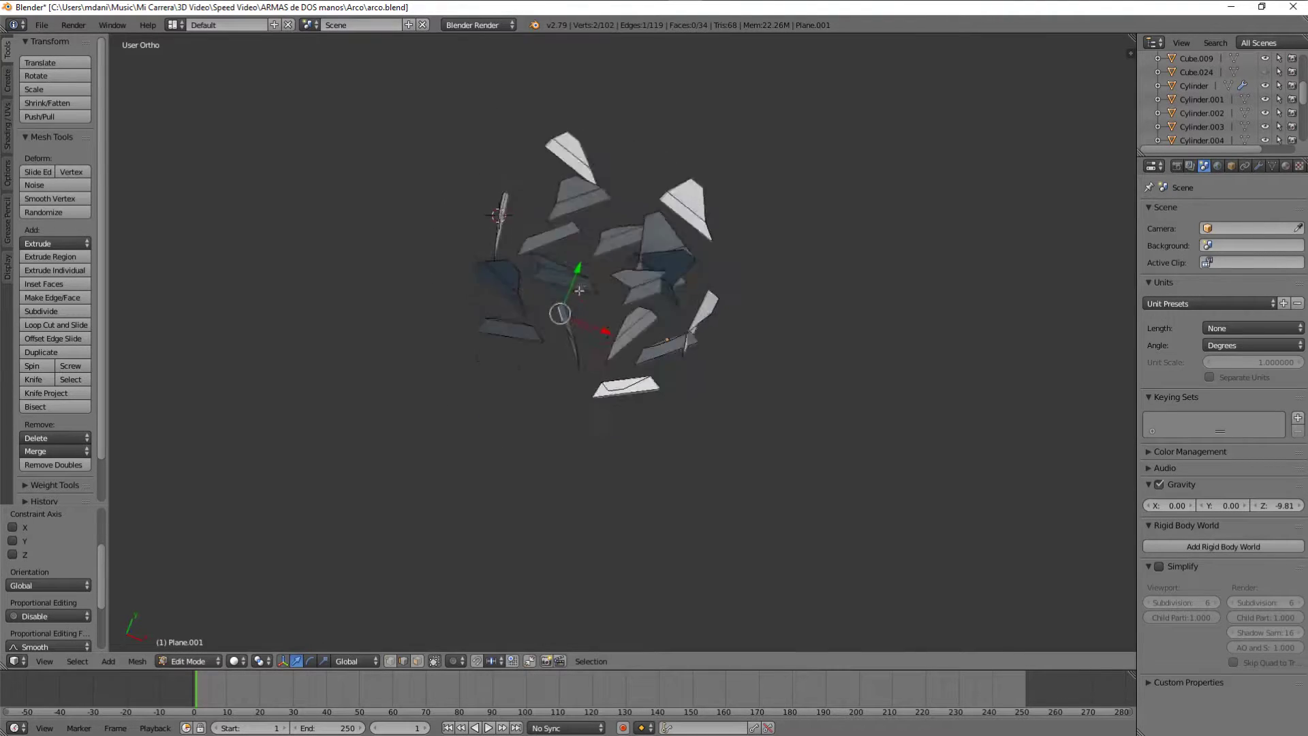
pyautogui.moveTo(579, 291); pyautogui.dragTo(593, 286, button='middle')
pyautogui.scroll(4, 592, 286)
# Select all of Plane.001's vertices and move the whole grass clump.
pyautogui.press('g')
pyautogui.press('z')
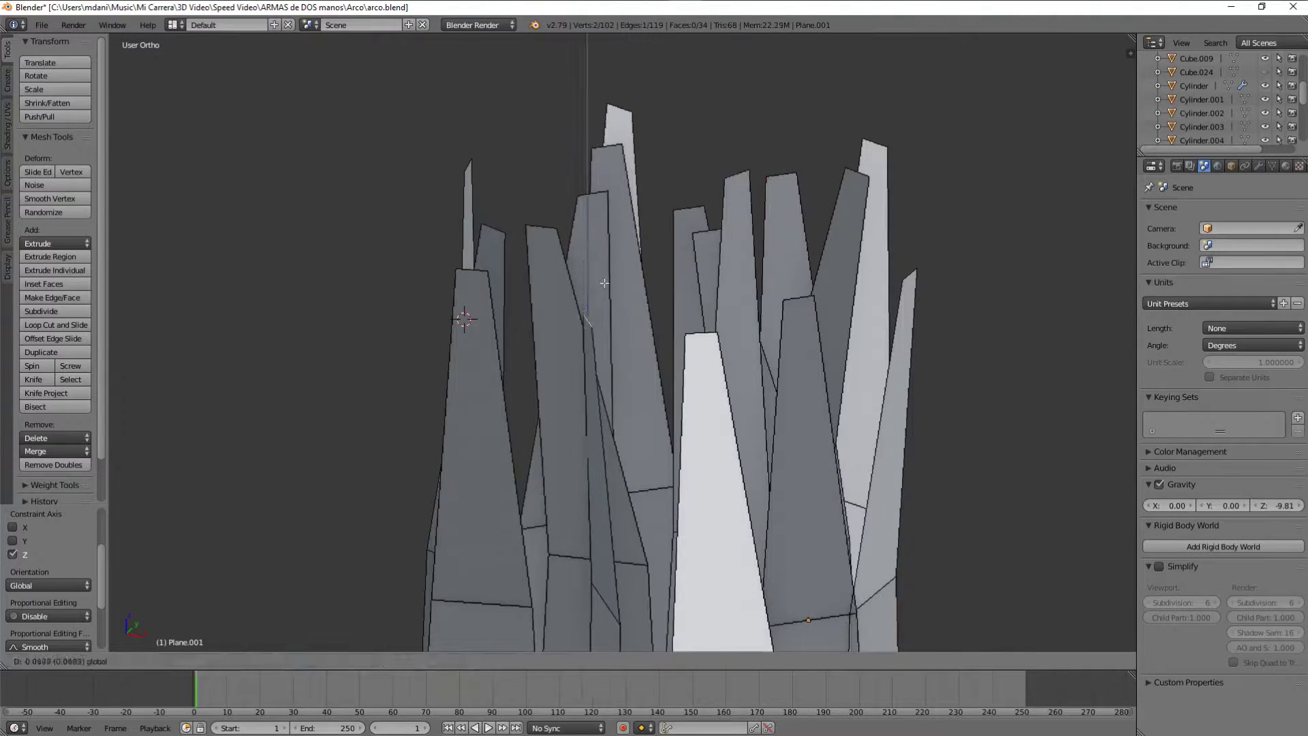
pyautogui.moveTo(546, 190); pyautogui.dragTo(433, 162, button='middle')
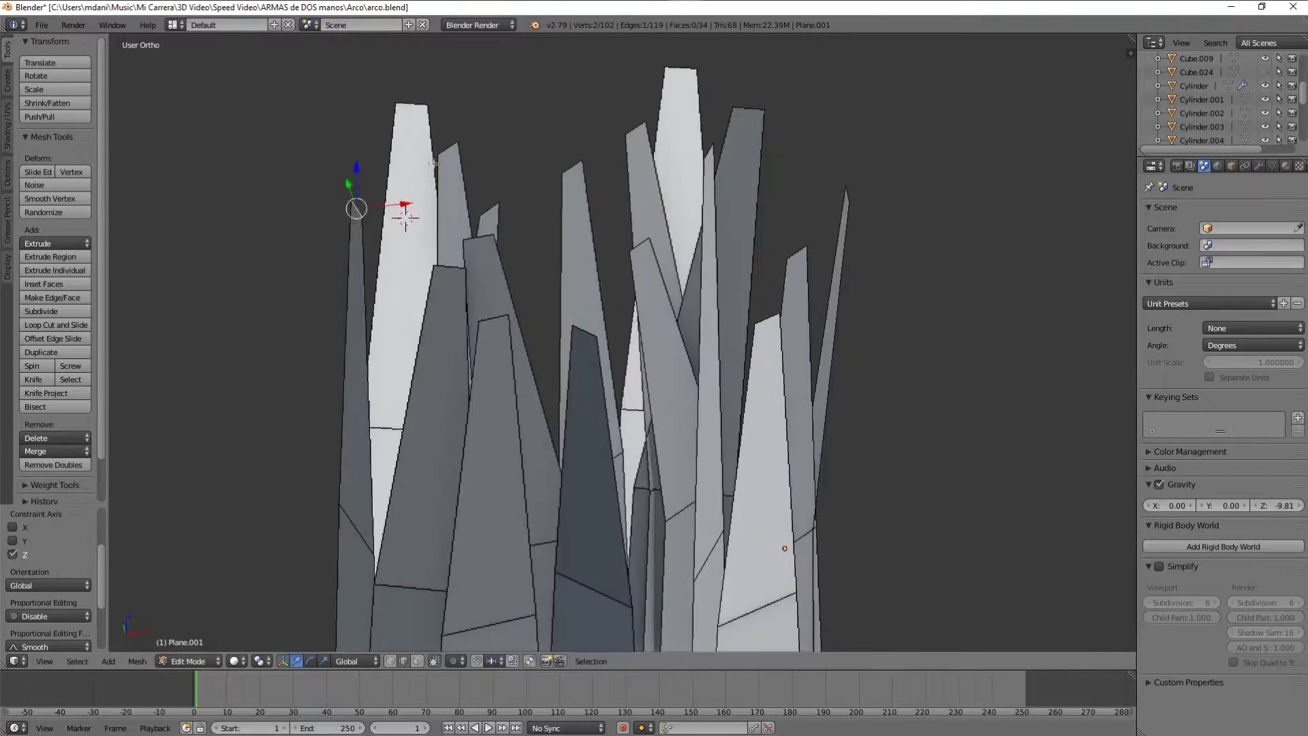
pyautogui.moveTo(498, 293); pyautogui.dragTo(613, 299, button='middle')
pyautogui.scroll(-6, 681, 320)
pyautogui.press('a')
pyautogui.press('g')
pyautogui.click(750, 323)
# Lower the grass clump onto the ground slab and confirm its placement.
pyautogui.moveTo(906, 295); pyautogui.dragTo(933, 407, button='middle')
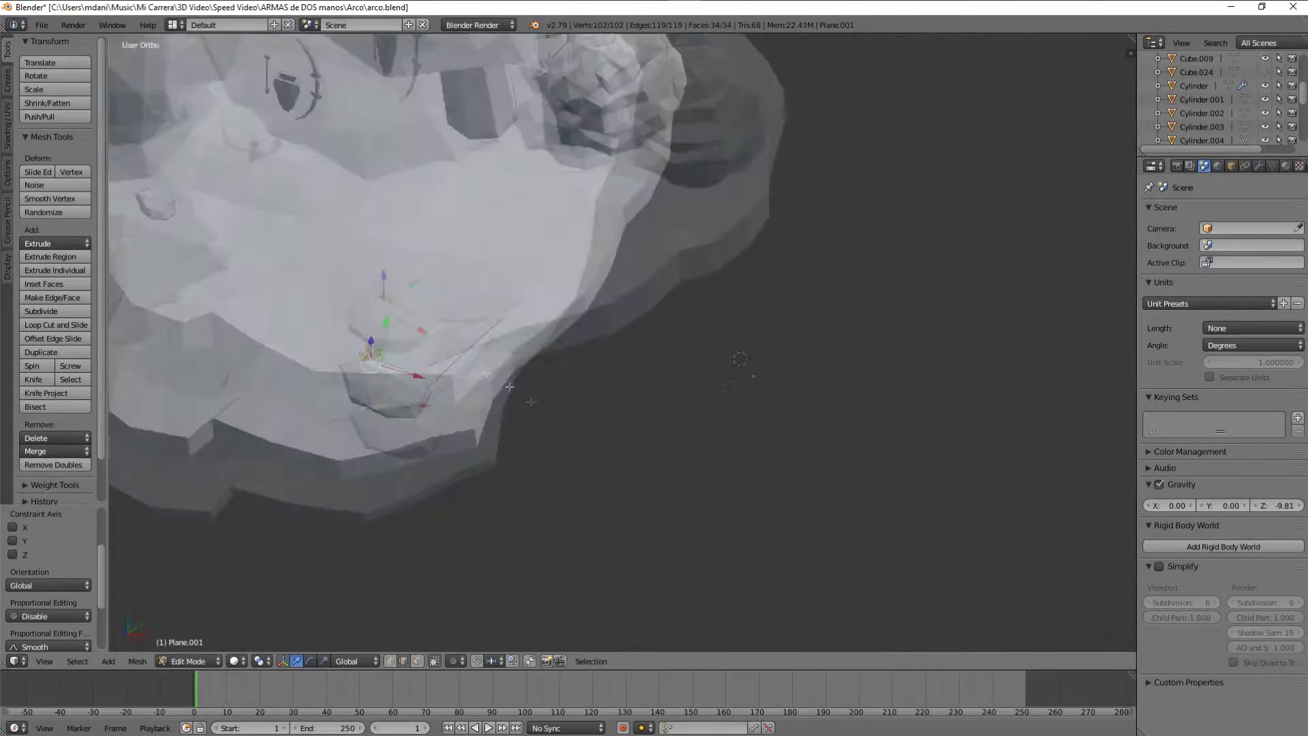
pyautogui.scroll(5, 932, 407)
pyautogui.click(880, 405)
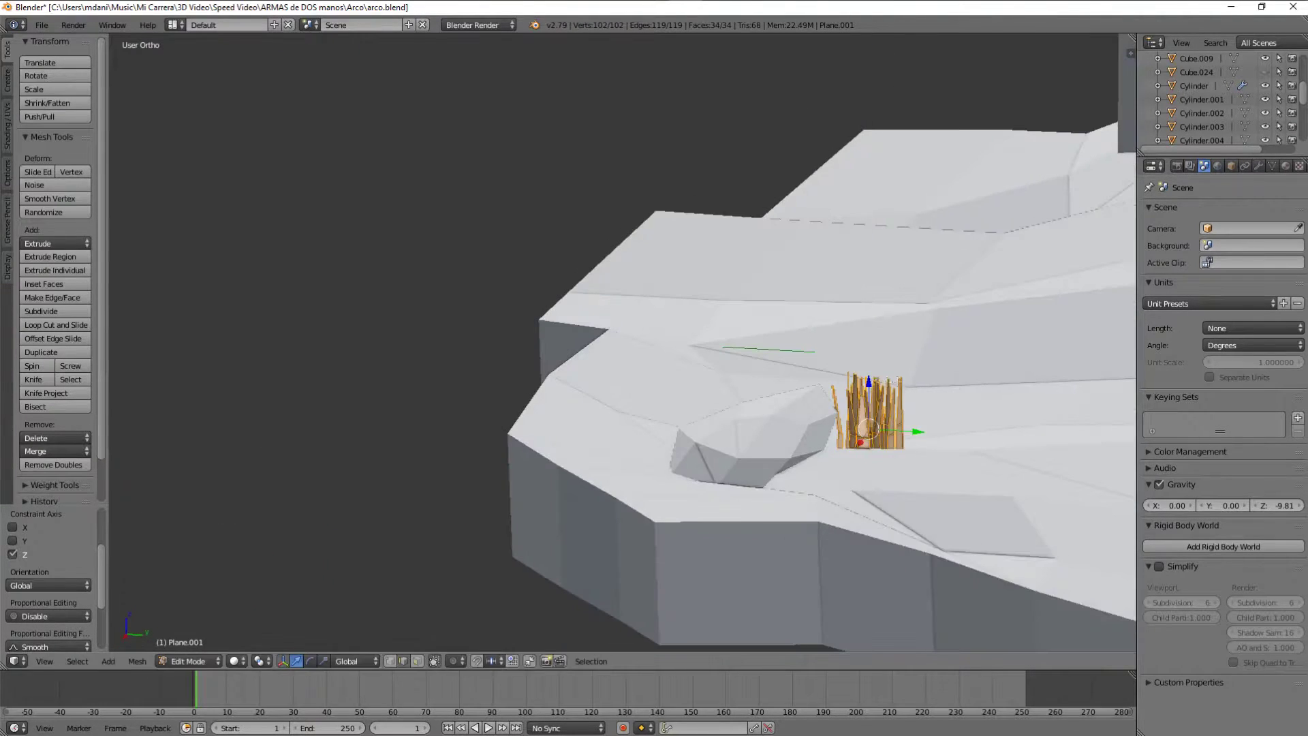
pyautogui.moveTo(880, 406); pyautogui.dragTo(843, 320, button='middle')
pyautogui.scroll(3, 843, 320)
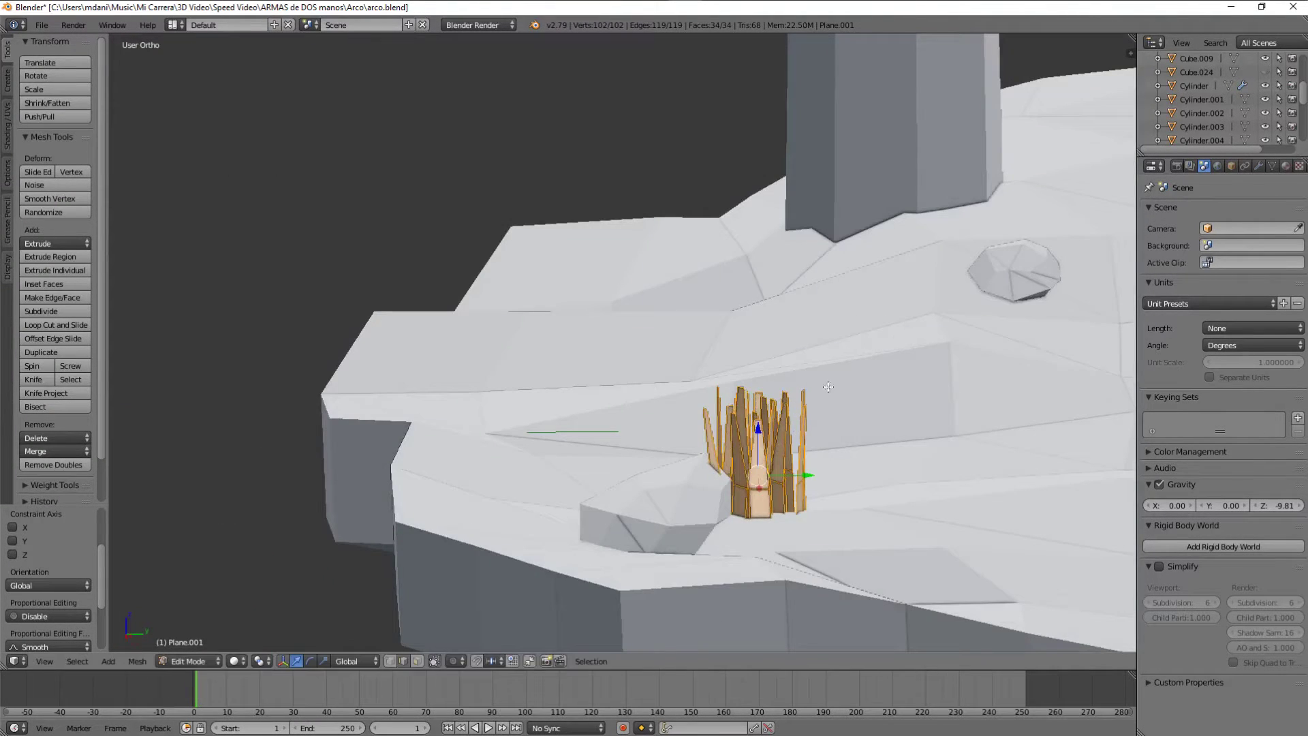
pyautogui.click(776, 431)
# Duplicate the spike clump with Shift+D and rotate the copy into position.
pyautogui.hotkey('shift', 'd')
pyautogui.press('r')
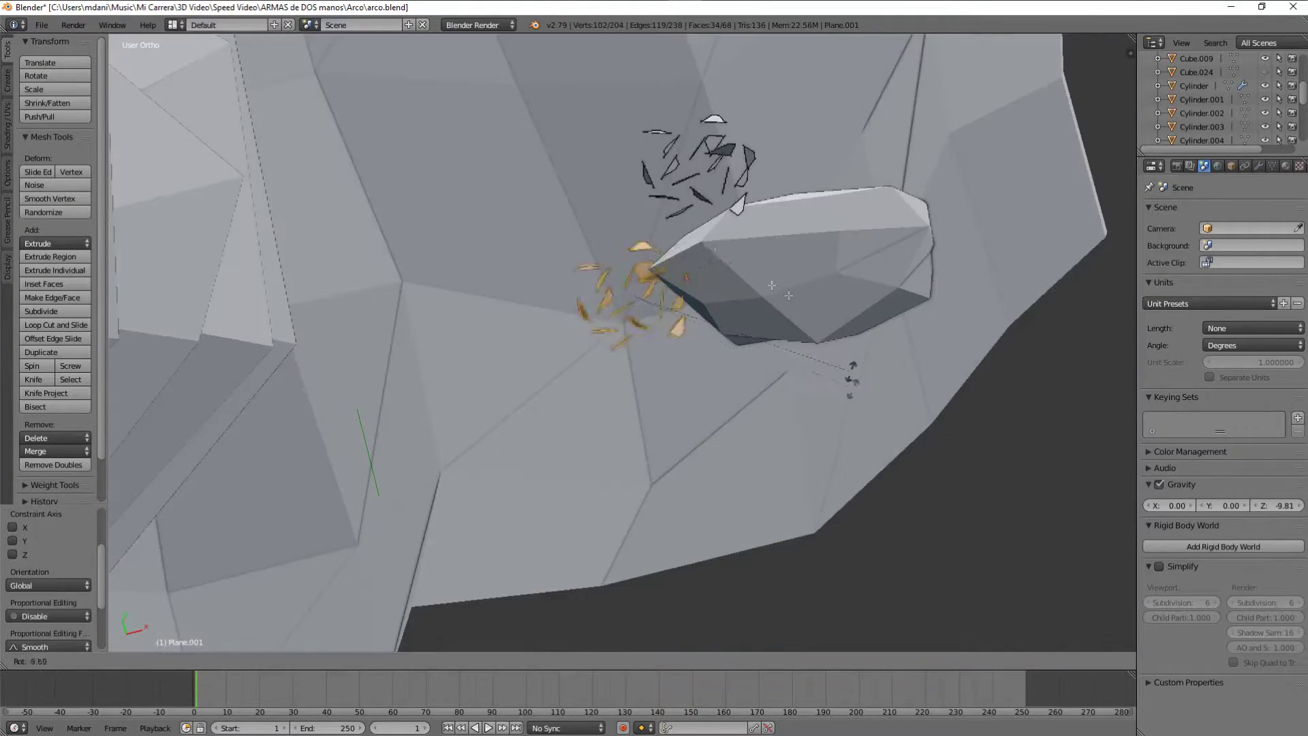
pyautogui.click(1077, 206)
pyautogui.scroll(-5, 1077, 206)
pyautogui.moveTo(1022, 341); pyautogui.dragTo(961, 432, button='middle')
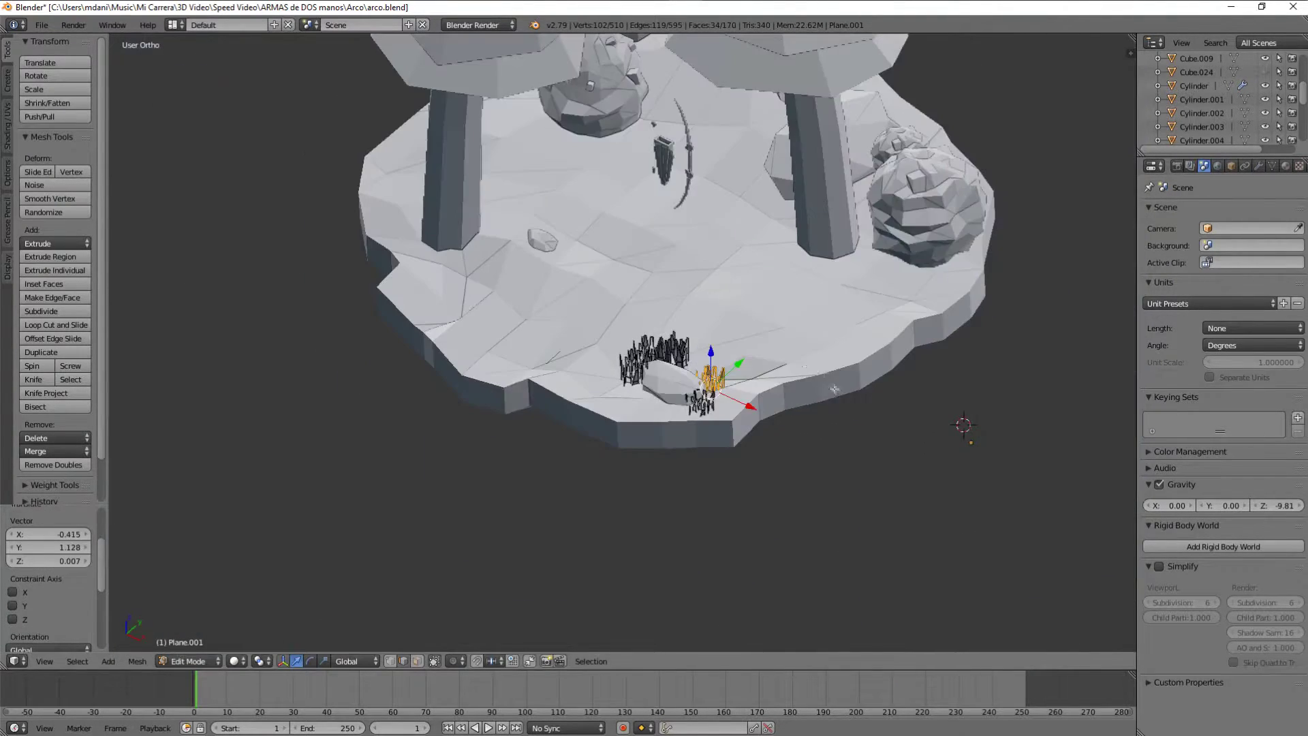
pyautogui.scroll(3, 803, 436)
pyautogui.click(723, 441)
# Settle the copied spike clump's position and switch to wireframe view.
pyautogui.moveTo(724, 441); pyautogui.dragTo(688, 381, button='middle')
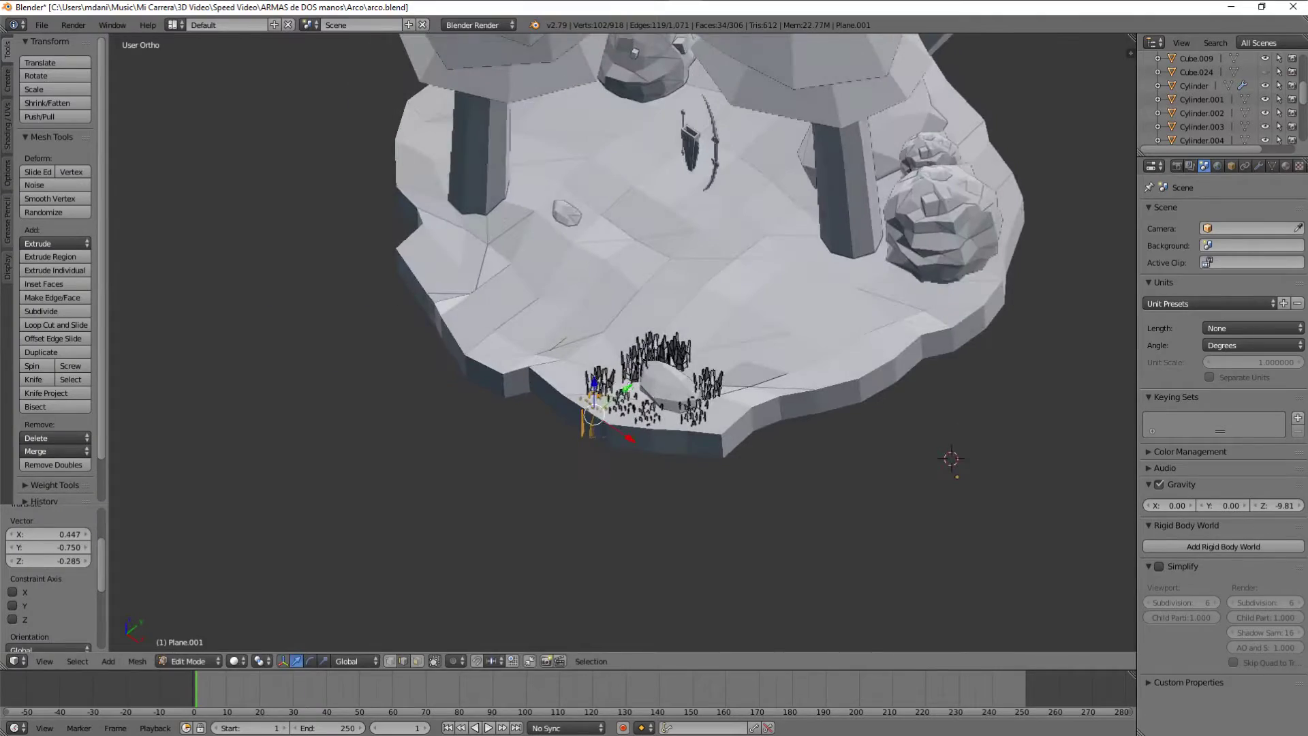
pyautogui.click(640, 389)
pyautogui.scroll(4, 741, 346)
pyautogui.scroll(-4, 740, 380)
pyautogui.moveTo(741, 381)
pyautogui.mouseDown(button='middle')
pyautogui.moveTo(681, 341)
pyautogui.moveTo(756, 423)
pyautogui.mouseUp(button='middle')
pyautogui.scroll(4, 756, 423)
pyautogui.press('z')
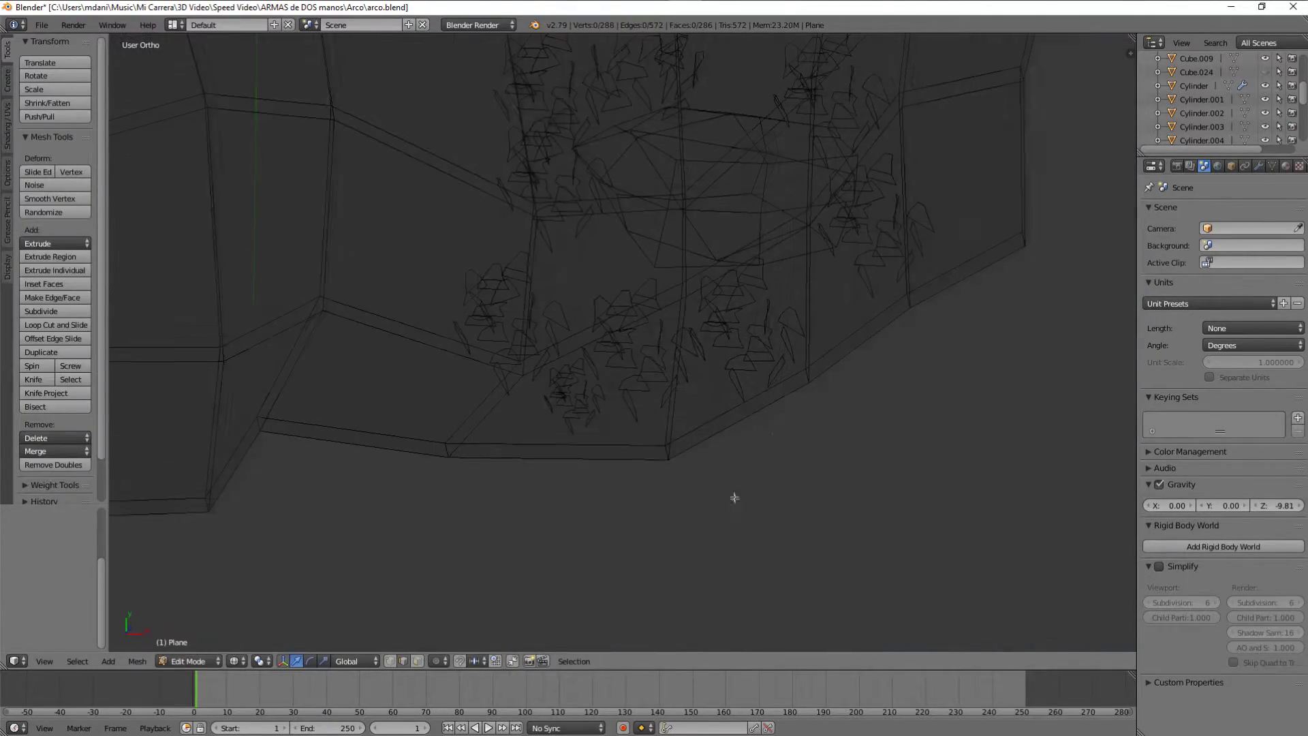
# Select the spiky grass object, inspect it in Edit Mode, and return to solid Object Mode.
pyautogui.press('Tab')
pyautogui.rightClick(730, 317)
pyautogui.press('Tab')
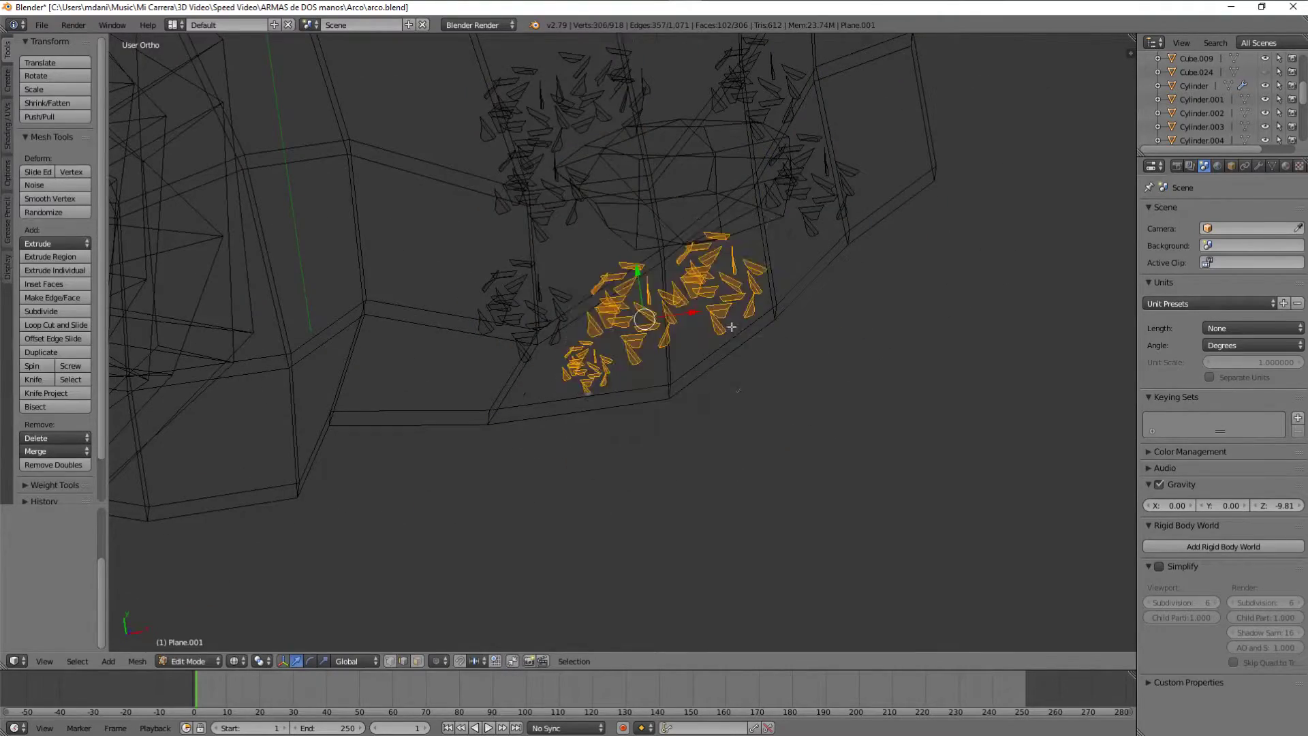
pyautogui.press('z')
pyautogui.moveTo(746, 328)
pyautogui.mouseDown(button='middle')
pyautogui.moveTo(705, 332)
pyautogui.moveTo(657, 422)
pyautogui.moveTo(750, 385)
pyautogui.mouseUp(button='middle')
pyautogui.press('z')
# Re-enter Edit Mode on the spike object in wireframe to reveal hidden spikes.
pyautogui.press('z')
pyautogui.press('Tab')
pyautogui.scroll(-5, 751, 386)
pyautogui.moveTo(657, 525)
pyautogui.mouseDown(button='middle')
pyautogui.moveTo(709, 371)
pyautogui.moveTo(818, 354)
pyautogui.mouseUp(button='middle')
pyautogui.scroll(6, 709, 371)
pyautogui.press('Tab')
pyautogui.press('z')
pyautogui.scroll(-4, 708, 371)
pyautogui.press('z')
pyautogui.scroll(4, 876, 348)
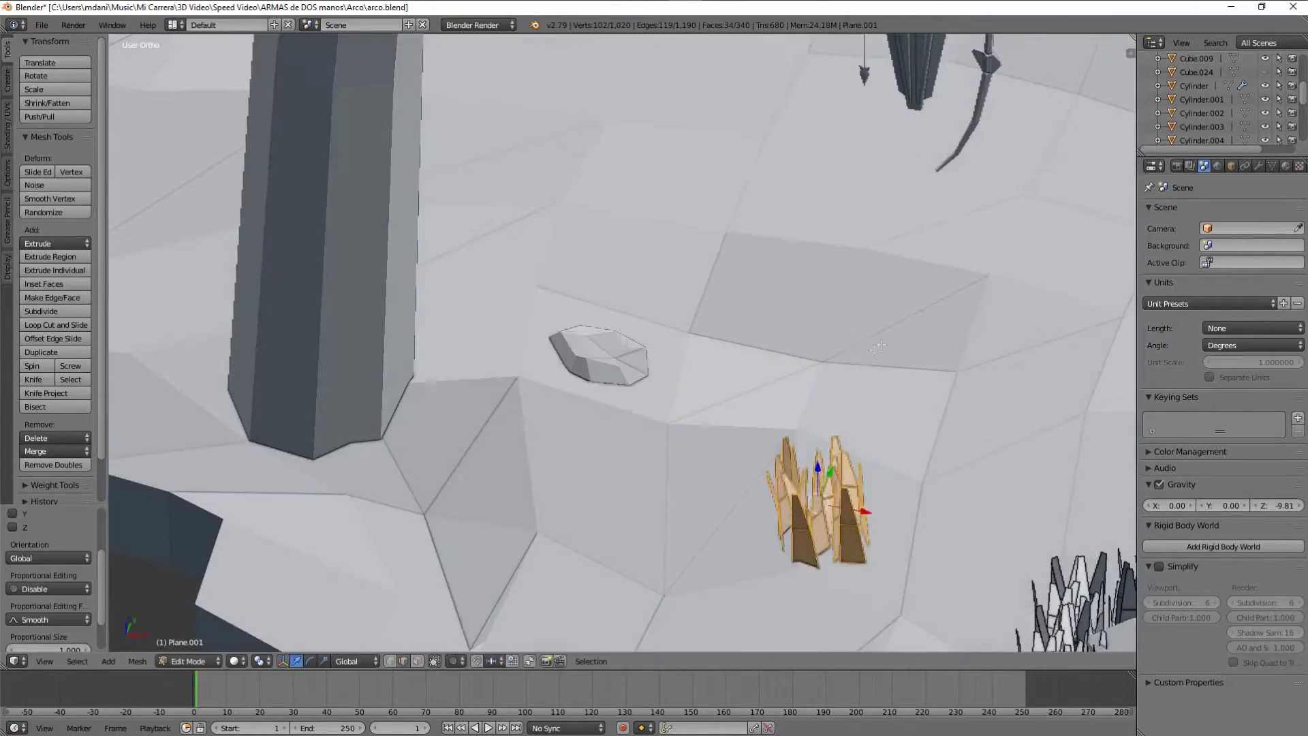
pyautogui.moveTo(546, 377); pyautogui.dragTo(581, 512, button='middle')
# Rotate the selected spike clump and check it near the rock in Object Mode.
pyautogui.press('r')
pyautogui.moveTo(624, 461)
pyautogui.mouseDown(button='middle')
pyautogui.moveTo(693, 352)
pyautogui.moveTo(542, 319)
pyautogui.mouseUp(button='middle')
pyautogui.scroll(-3, 693, 352)
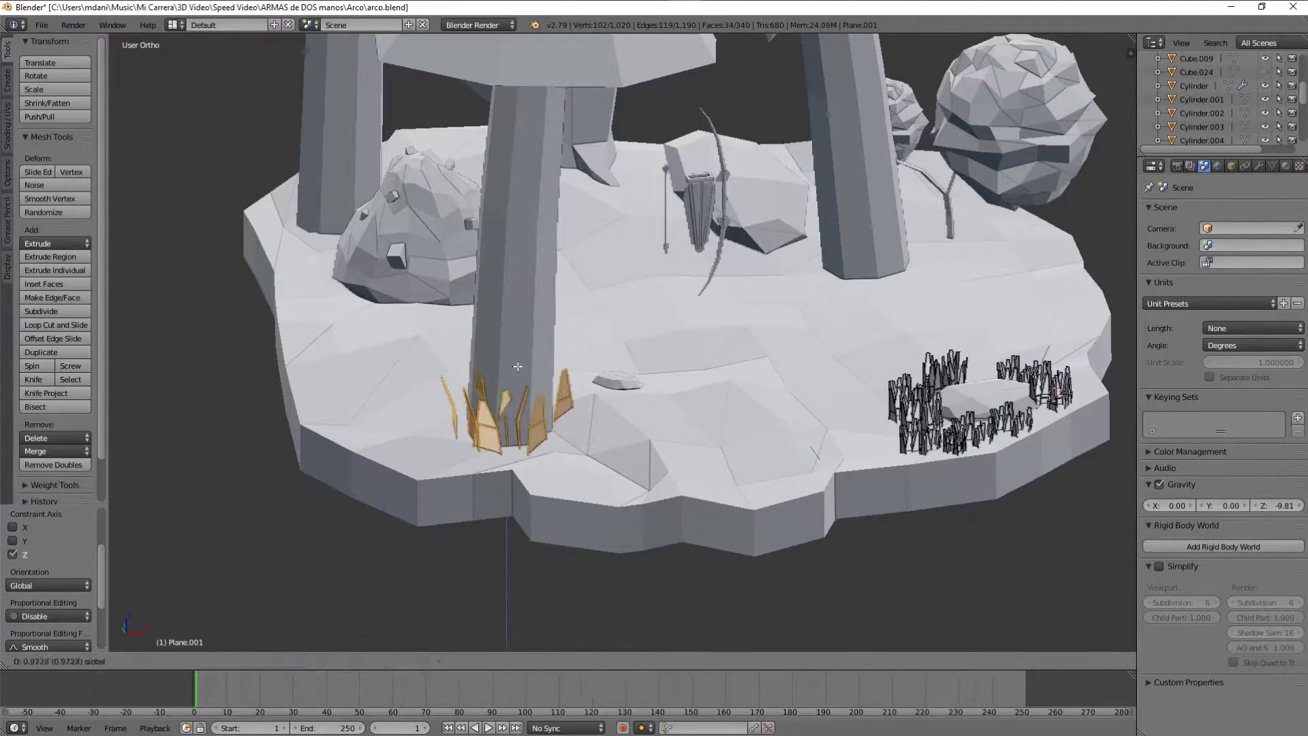
pyautogui.moveTo(518, 367); pyautogui.dragTo(753, 408, button='middle')
pyautogui.press('Tab')
pyautogui.scroll(-3, 754, 409)
pyautogui.scroll(3, 852, 446)
pyautogui.moveTo(853, 446)
pyautogui.mouseDown(button='middle')
pyautogui.moveTo(666, 502)
pyautogui.moveTo(767, 429)
pyautogui.mouseUp(button='middle')
# In wireframe Edit Mode, duplicate a spike clump and place the copy along Z.
pyautogui.press('z')
pyautogui.press('Tab')
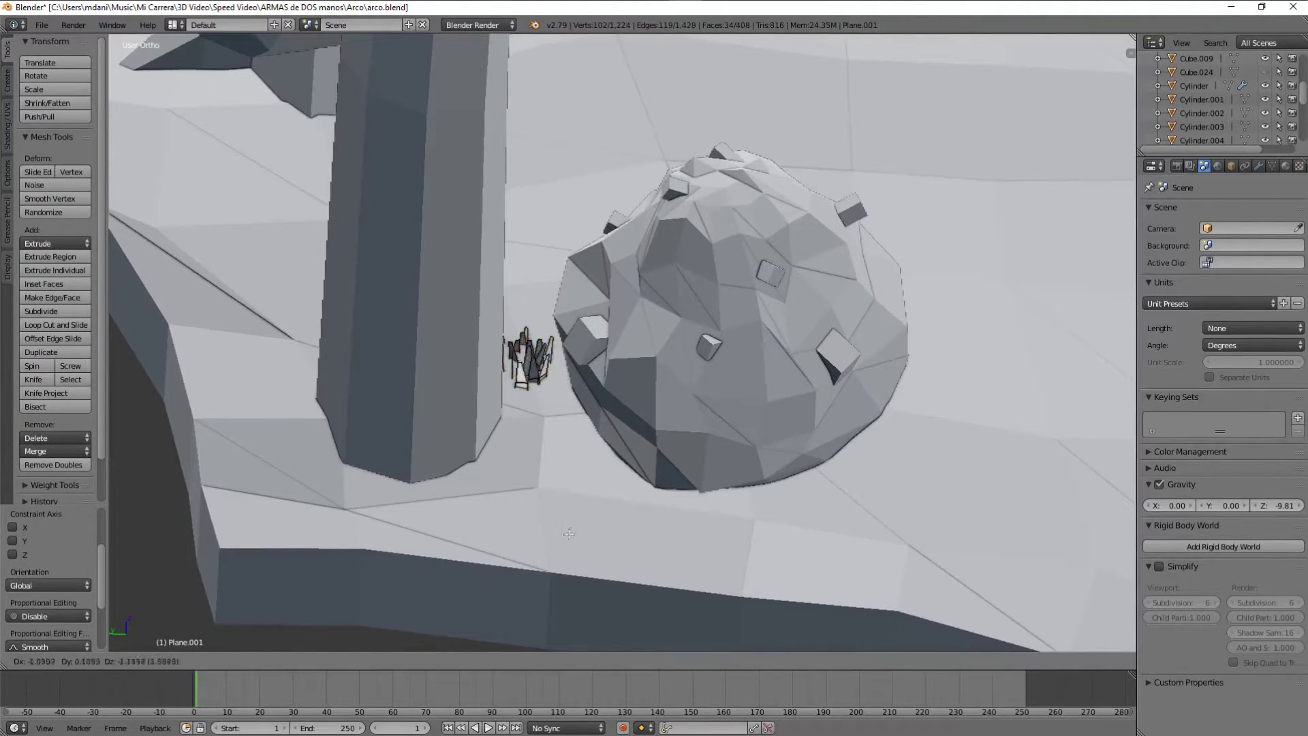
pyautogui.click(512, 436)
pyautogui.moveTo(512, 436); pyautogui.dragTo(554, 305, button='middle')
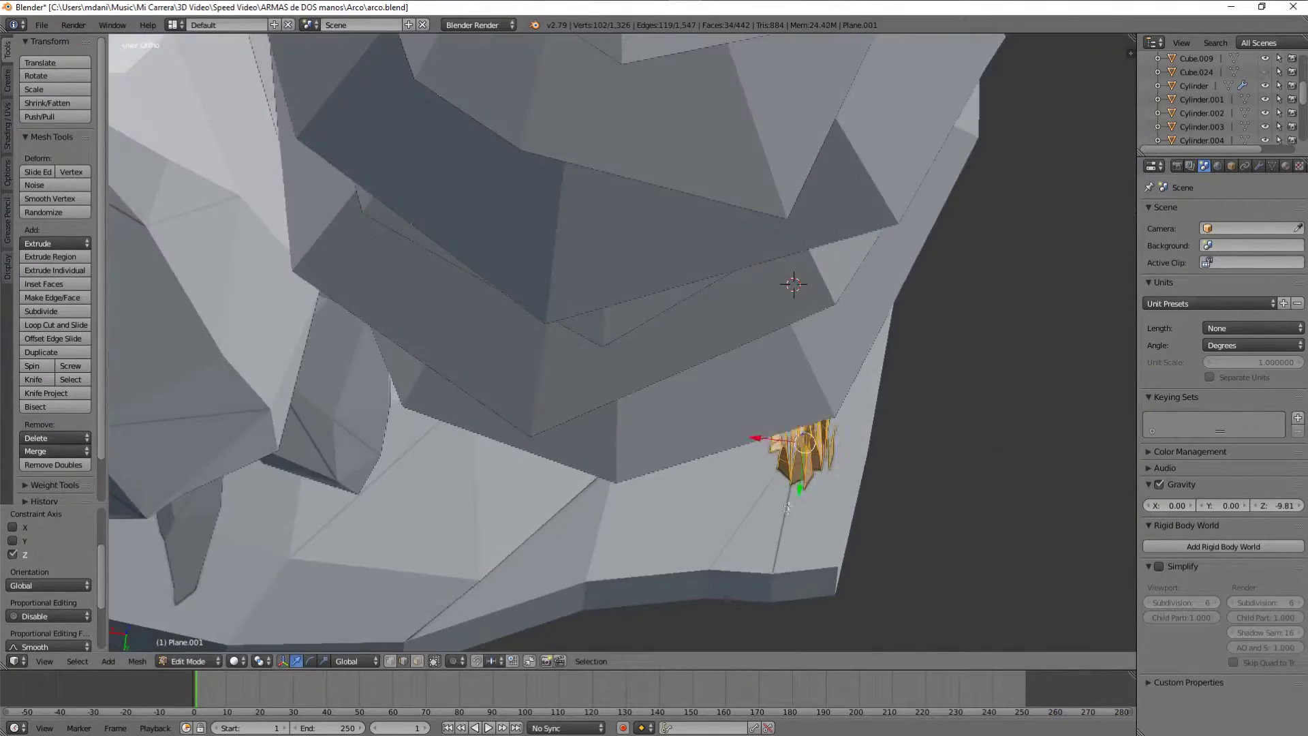
pyautogui.hotkey('shift', 'd')
pyautogui.press('z')
pyautogui.click(553, 480)
pyautogui.moveTo(553, 481)
pyautogui.mouseDown(button='middle')
pyautogui.moveTo(731, 312)
pyautogui.moveTo(608, 393)
pyautogui.moveTo(647, 327)
pyautogui.mouseUp(button='middle')
# From top view, add two more spike clump copies, rotating one into place.
pyautogui.hotkey('shift', 'd')
pyautogui.click(722, 314)
pyautogui.press('z')
pyautogui.press('KP_7')
pyautogui.hotkey('shift', 'd')
pyautogui.click(675, 278)
pyautogui.press('r')
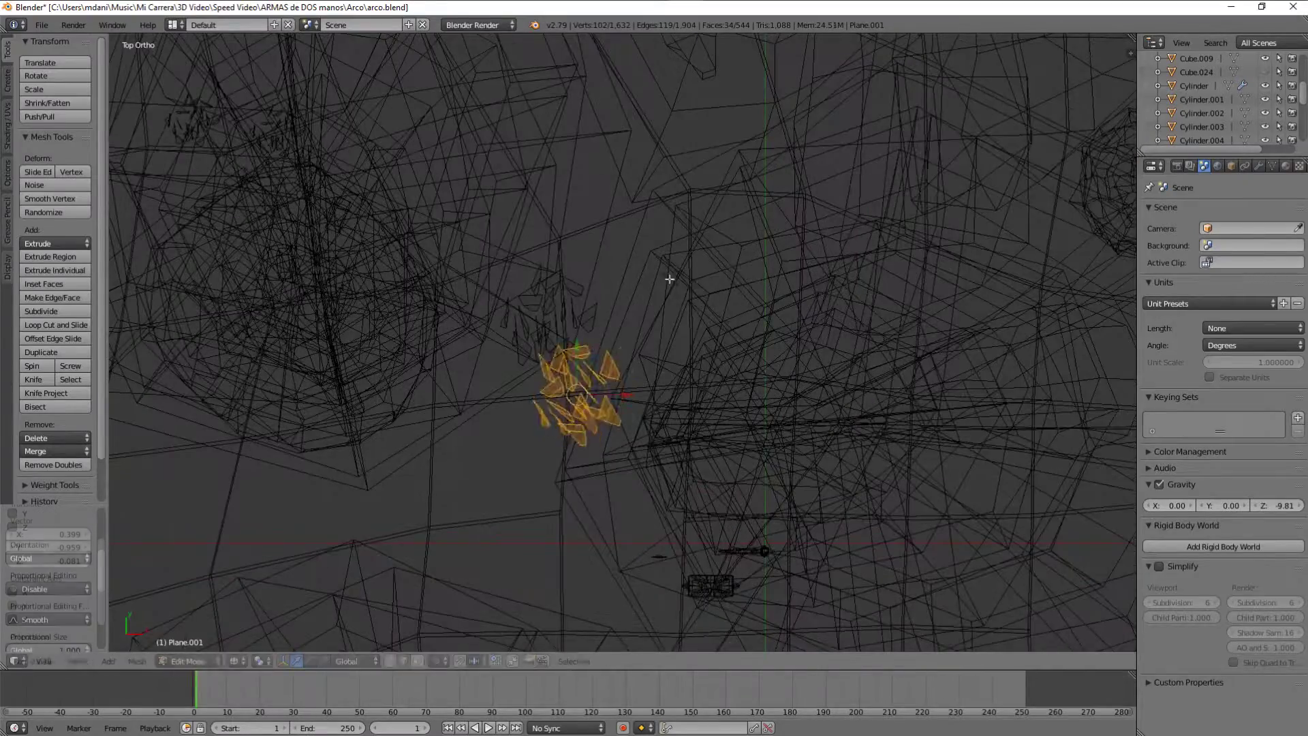
pyautogui.click(260, 346)
# Place another rotated spike copy, then leave Edit Mode in solid shading.
pyautogui.keyDown('shift'); pyautogui.moveTo(261, 346); pyautogui.dragTo(197, 109, button='middle'); pyautogui.keyUp('shift')
pyautogui.hotkey('shift', 'd')
pyautogui.click(857, 238)
pyautogui.click(679, 294)
pyautogui.moveTo(680, 294); pyautogui.dragTo(708, 340, button='middle')
pyautogui.press('Tab')
pyautogui.press('z')
# Preview the scattered grass in textured shading, then re-enter Edit Mode in wireframe.
pyautogui.scroll(-4, 709, 341)
pyautogui.scroll(4, 742, 400)
pyautogui.moveTo(742, 401)
pyautogui.mouseDown(button='middle')
pyautogui.moveTo(749, 423)
pyautogui.moveTo(784, 443)
pyautogui.mouseUp(button='middle')
pyautogui.hotkey('alt', 'z')
pyautogui.press('Tab')
pyautogui.press('z')
pyautogui.scroll(5, 672, 250)
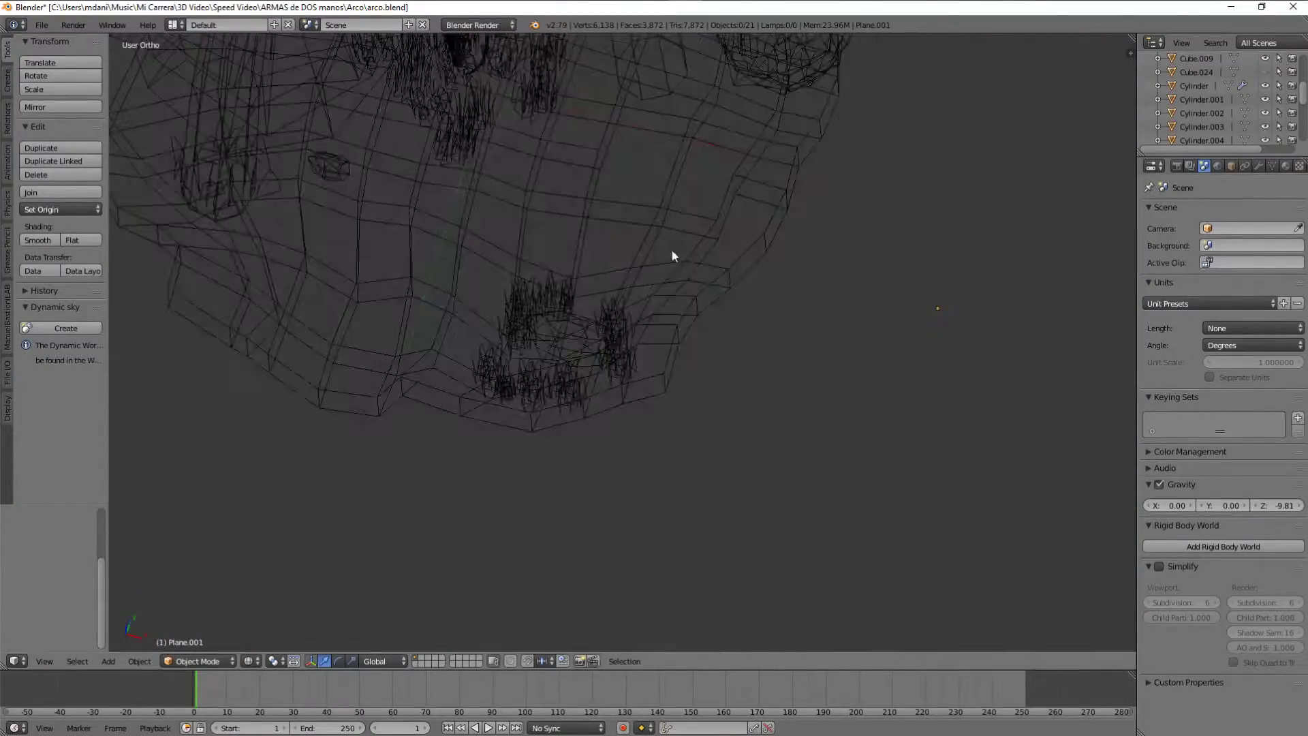
# Select a small grass tuft and duplicate it, undoing a stray copy.
pyautogui.scroll(4, 672, 250)
pyautogui.press('g')
pyautogui.scroll(-2, 571, 505)
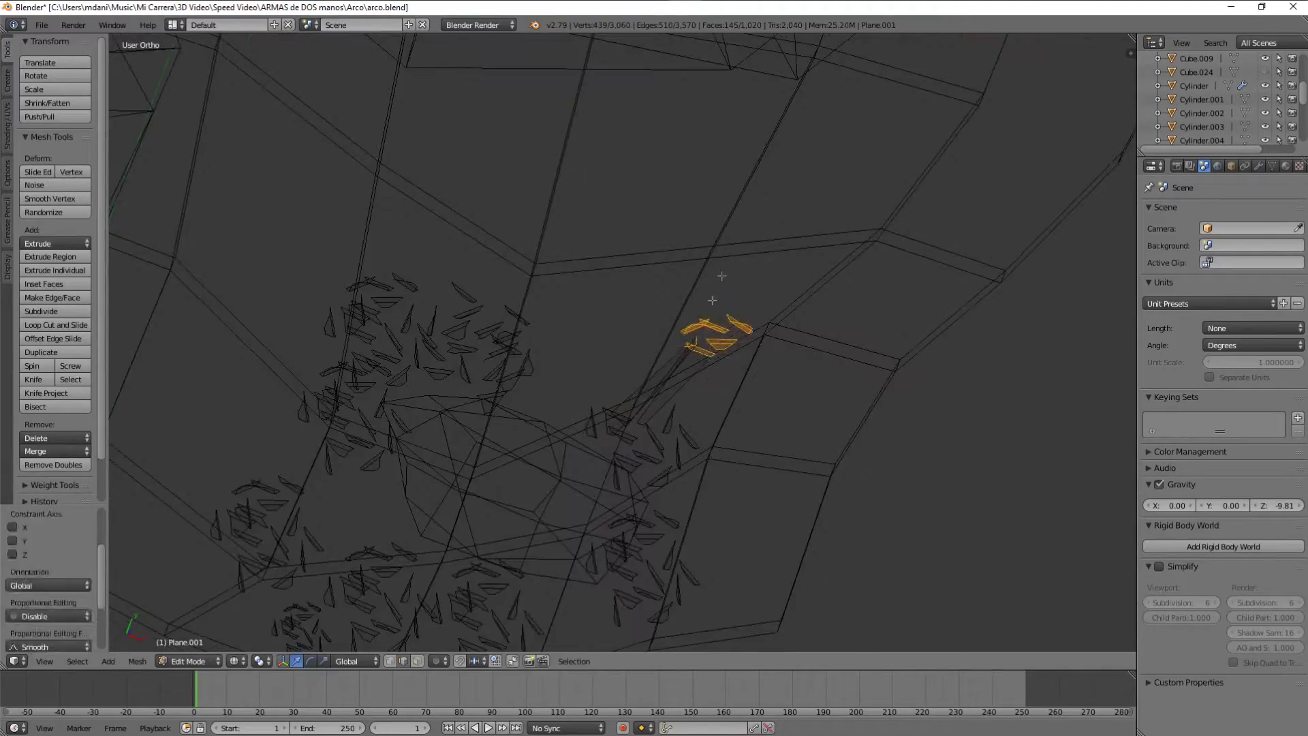
pyautogui.scroll(4, 570, 506)
pyautogui.scroll(-5, 613, 409)
pyautogui.hotkey('shift', 'd')
pyautogui.click(652, 402)
pyautogui.scroll(-5, 668, 405)
pyautogui.hotkey('ctrl', 'z')
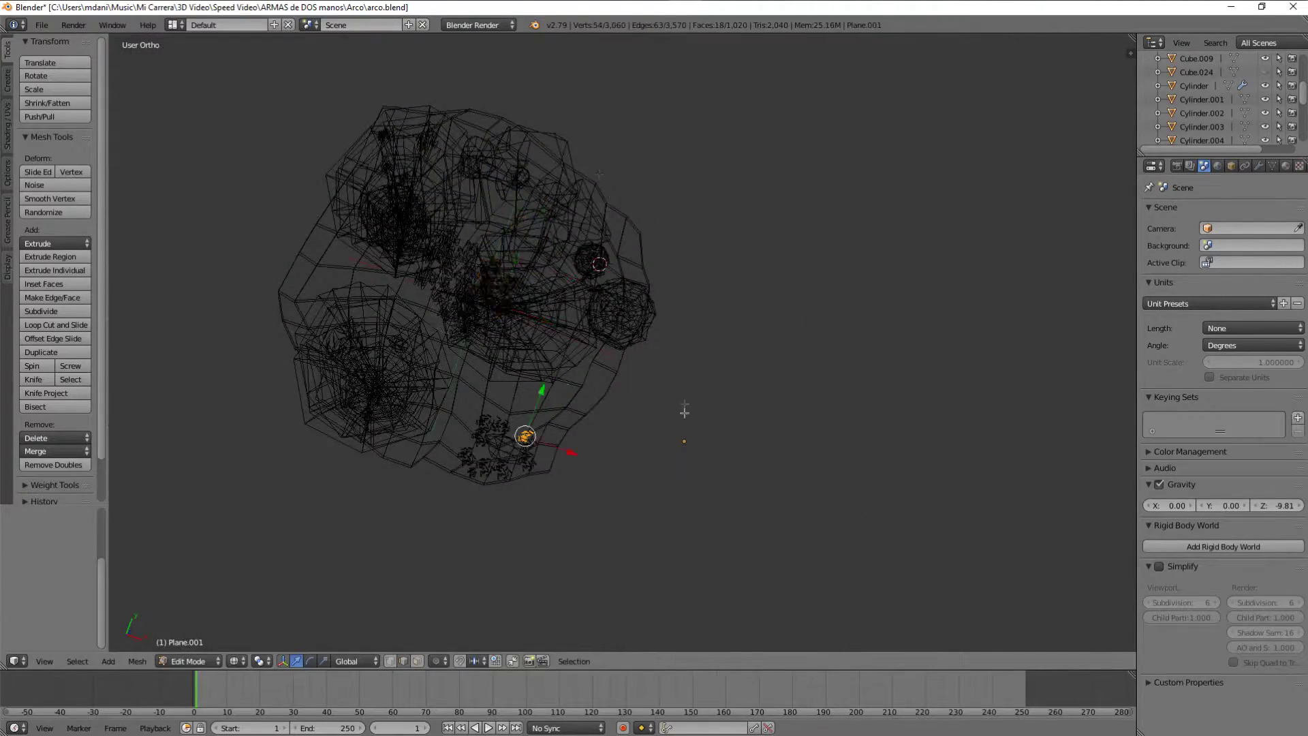
pyautogui.scroll(5, 715, 320)
pyautogui.press('z')
pyautogui.scroll(4, 753, 231)
pyautogui.scroll(3, 754, 231)
pyautogui.scroll(-3, 874, 300)
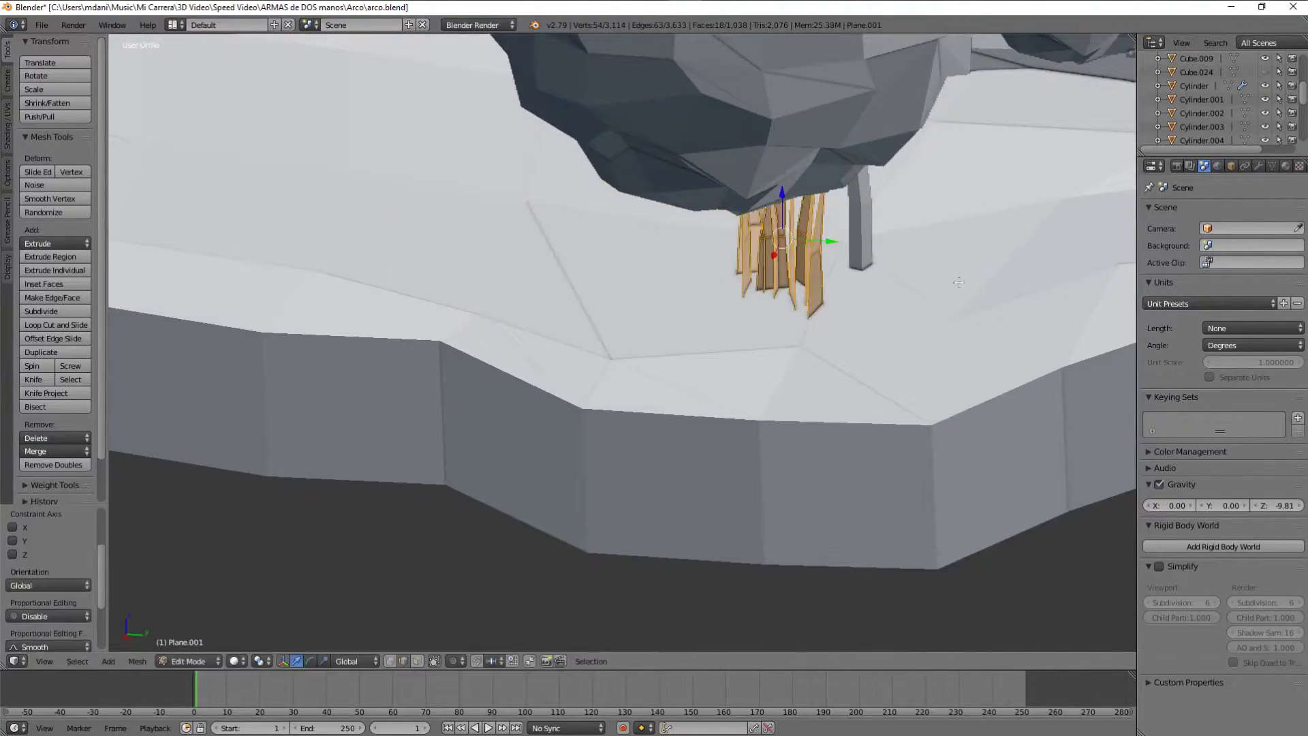
# Place a rotated copy of the small tuft and leave mesh editing.
pyautogui.moveTo(749, 341); pyautogui.dragTo(874, 299, button='middle')
pyautogui.scroll(-2, 874, 299)
pyautogui.scroll(2, 873, 300)
pyautogui.hotkey('shift', 'd')
pyautogui.press('r')
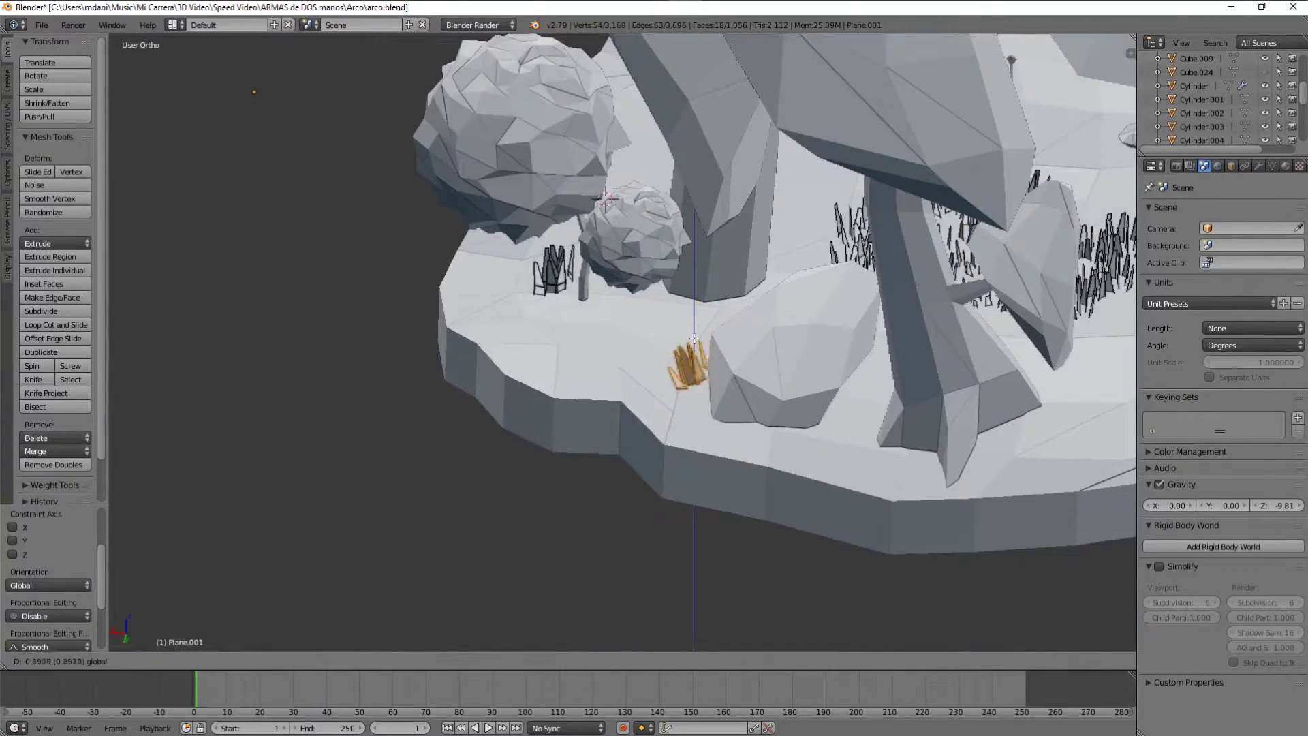
pyautogui.click(749, 275)
pyautogui.press('Tab')
# Move another grass tuft to sit beside a tree trunk.
pyautogui.scroll(-5, 865, 339)
pyautogui.scroll(5, 749, 306)
pyautogui.press('z')
pyautogui.scroll(2, 696, 292)
pyautogui.scroll(3, 696, 293)
pyautogui.scroll(3, 696, 293)
pyautogui.scroll(-4, 696, 293)
pyautogui.press('Tab')
pyautogui.press('z')
pyautogui.press('g')
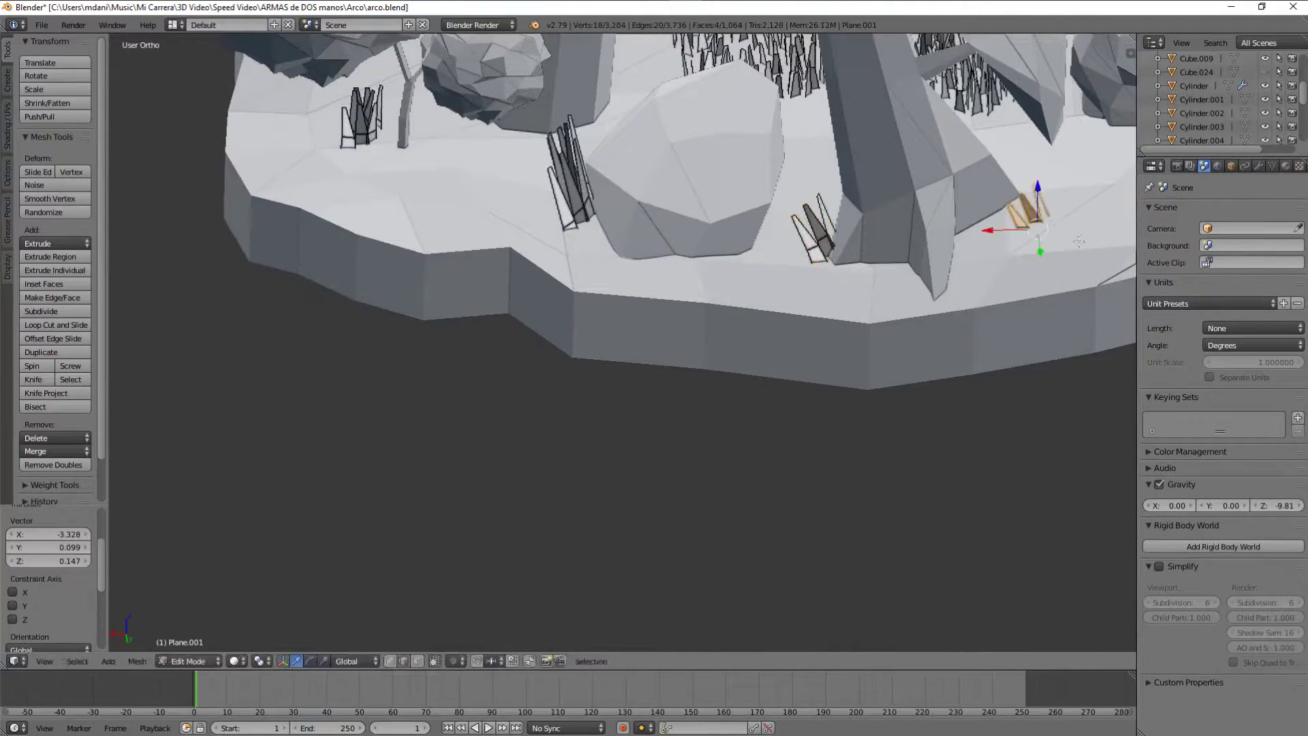
pyautogui.click(1070, 369)
pyautogui.scroll(-5, 613, 404)
# Duplicate a tuft and position the copy elsewhere on the island.
pyautogui.moveTo(613, 404); pyautogui.dragTo(742, 415, button='middle')
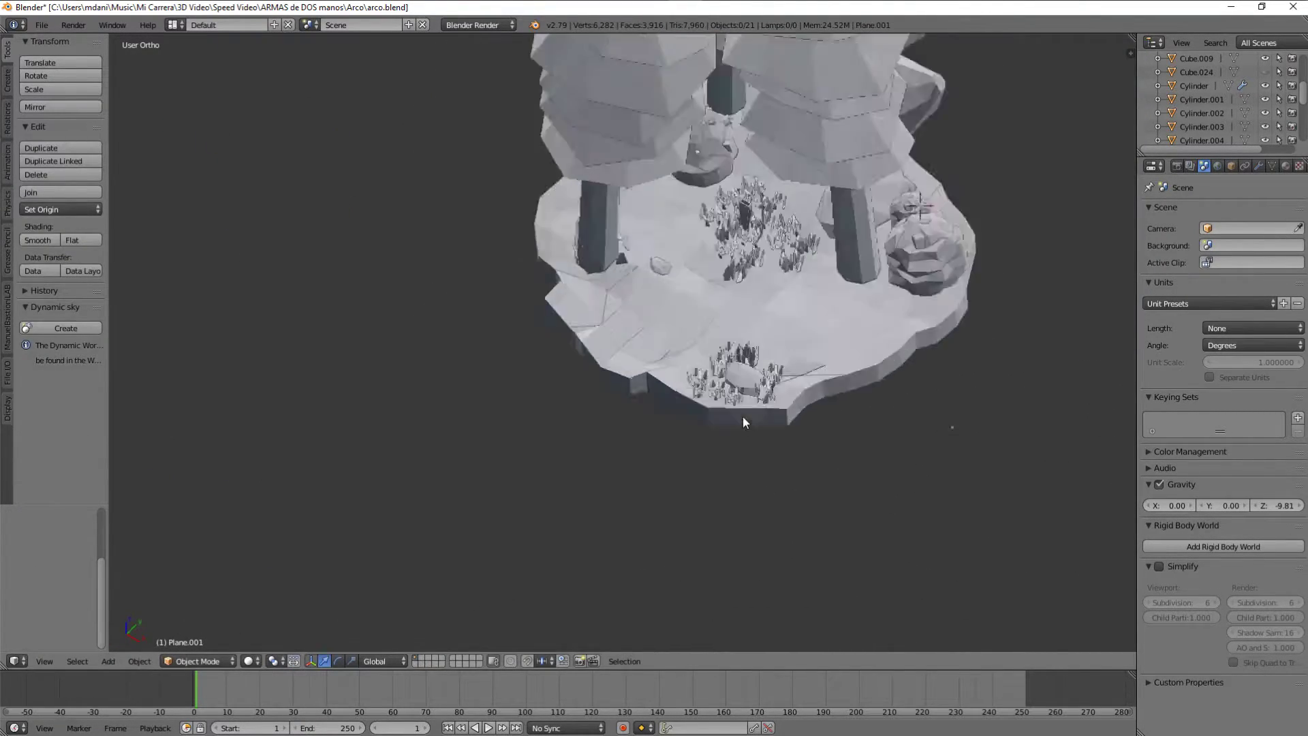
pyautogui.press('z')
pyautogui.hotkey('shift', 'd')
pyautogui.scroll(-3, 770, 409)
pyautogui.scroll(3, 769, 408)
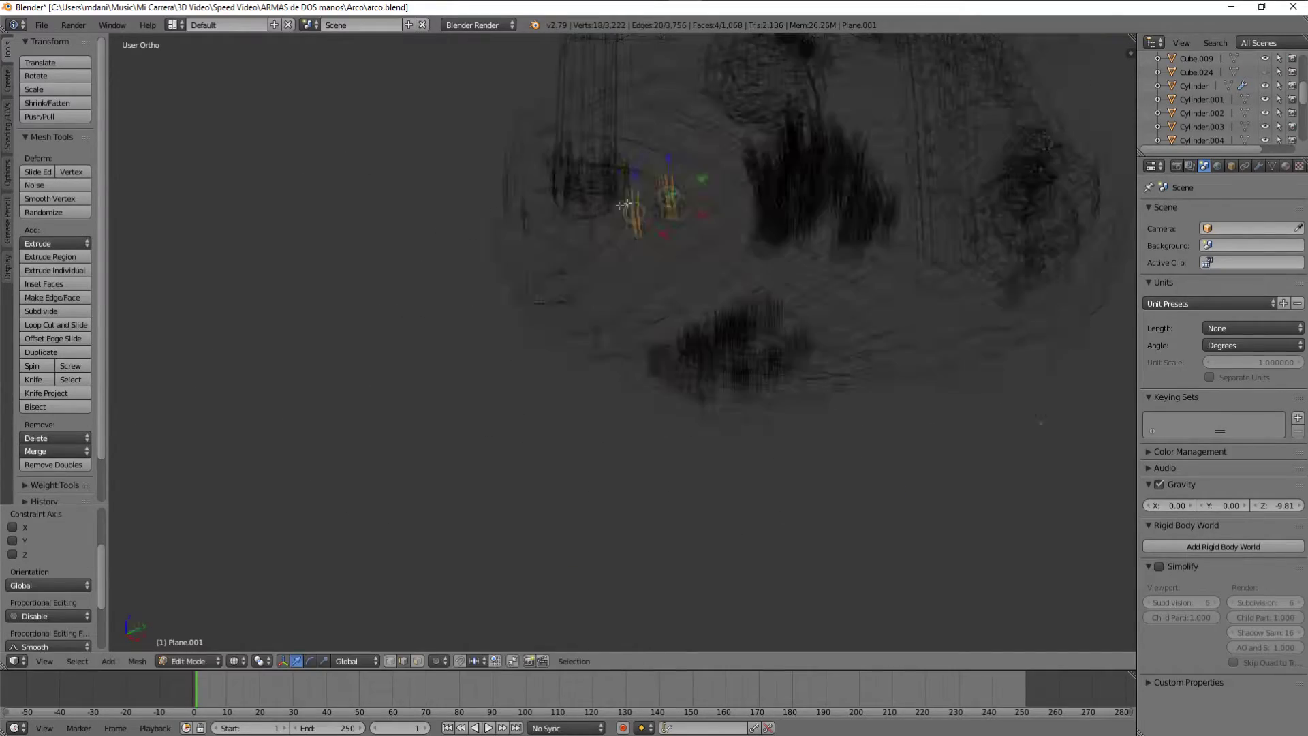
pyautogui.press('z')
pyautogui.scroll(3, 770, 409)
pyautogui.scroll(-3, 639, 205)
pyautogui.moveTo(639, 204); pyautogui.dragTo(639, 155, button='middle')
pyautogui.click(512, 136)
pyautogui.press('KP_7')
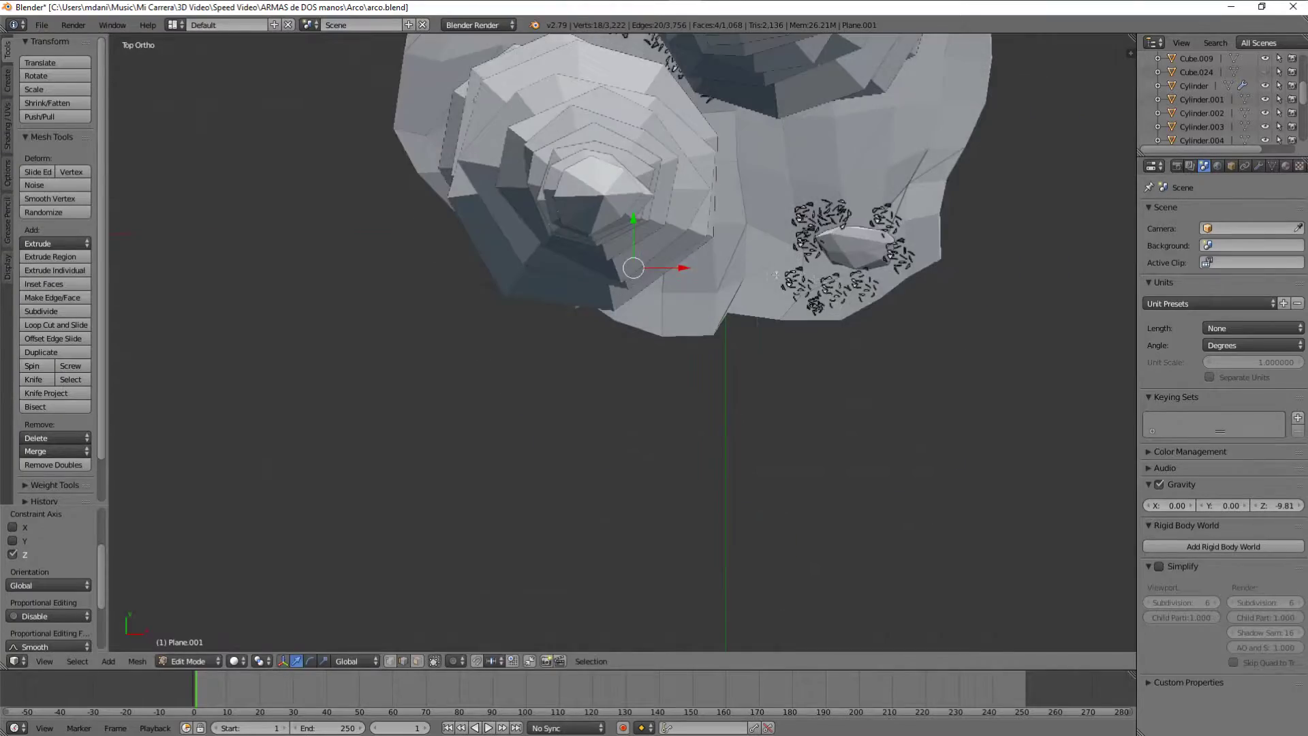
pyautogui.scroll(4, 512, 136)
# Add one more rotated tuft copy near the rocks, then check the grass blades.
pyautogui.hotkey('shift', 'd')
pyautogui.click(780, 195)
pyautogui.press('r')
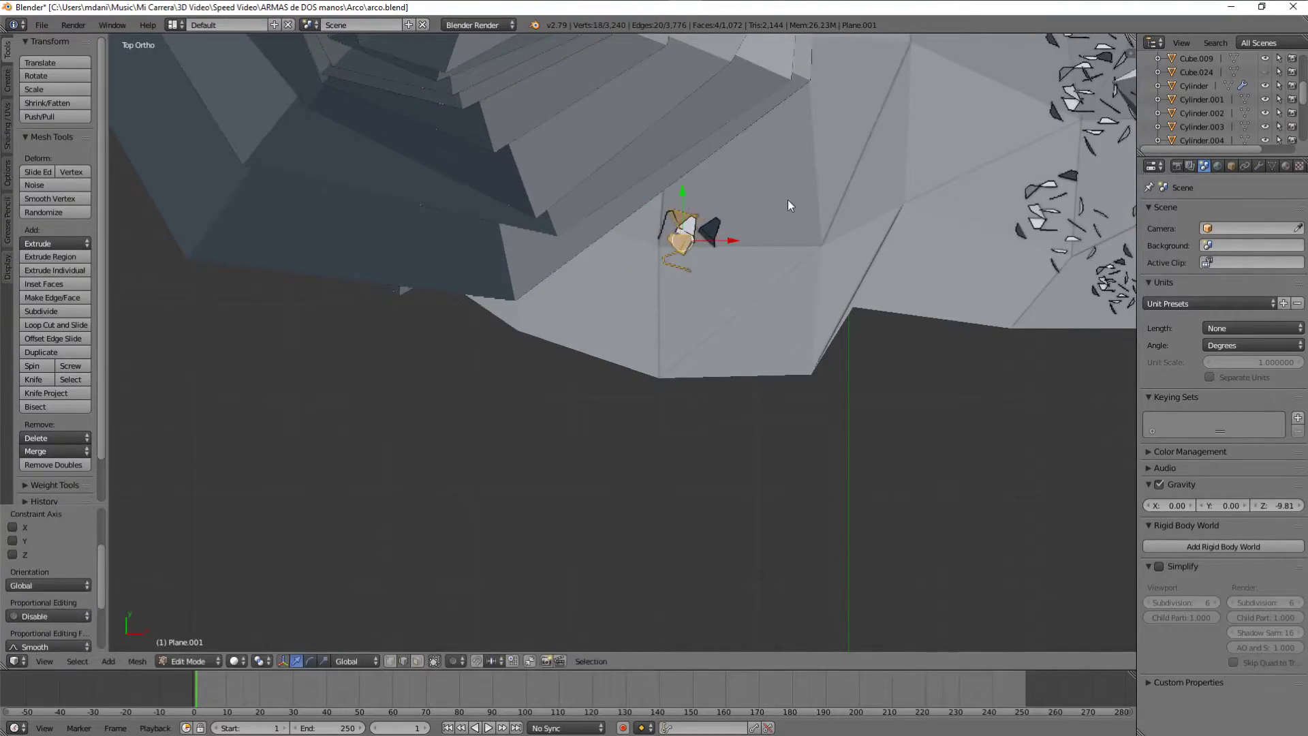
pyautogui.press('Tab')
pyautogui.scroll(-4, 784, 200)
pyautogui.moveTo(785, 200)
pyautogui.mouseDown(button='middle')
pyautogui.moveTo(681, 307)
pyautogui.moveTo(670, 395)
pyautogui.mouseUp(button='middle')
pyautogui.scroll(3, 681, 306)
pyautogui.press('KP_Decimal')
pyautogui.press('Tab')
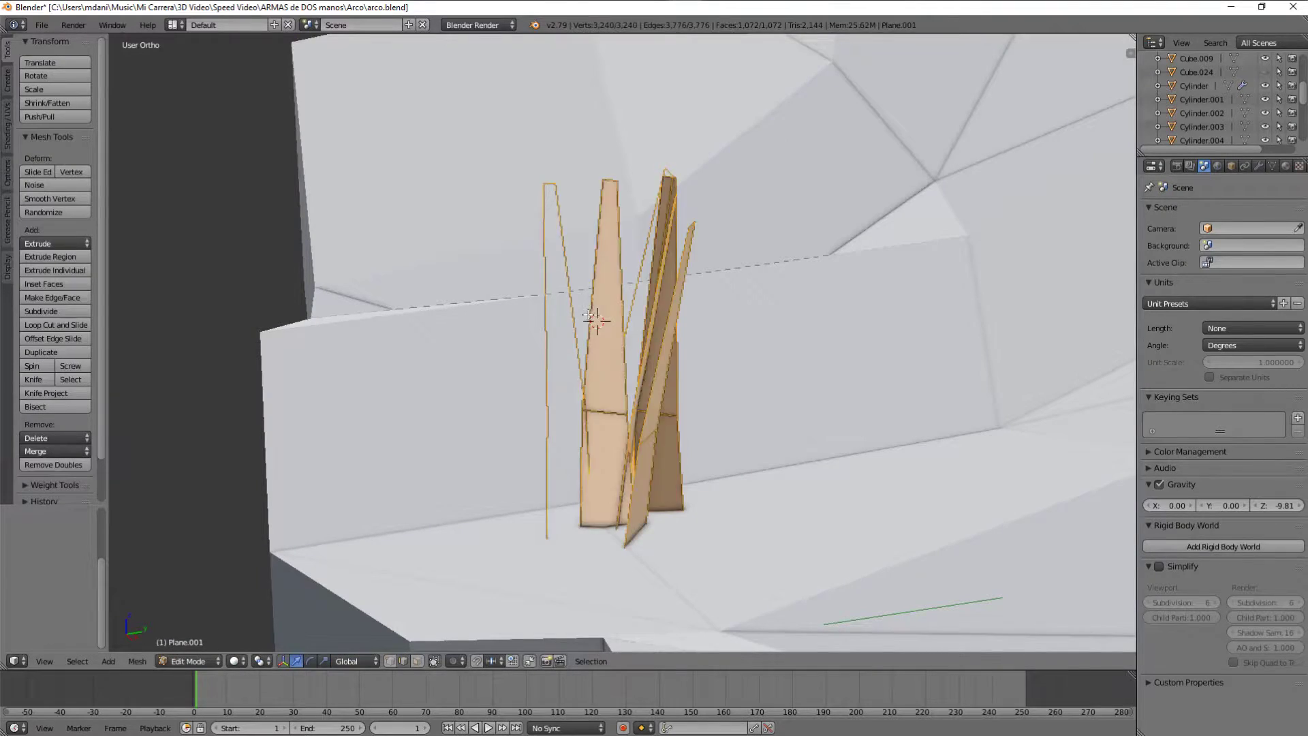
pyautogui.scroll(-8, 567, 304)
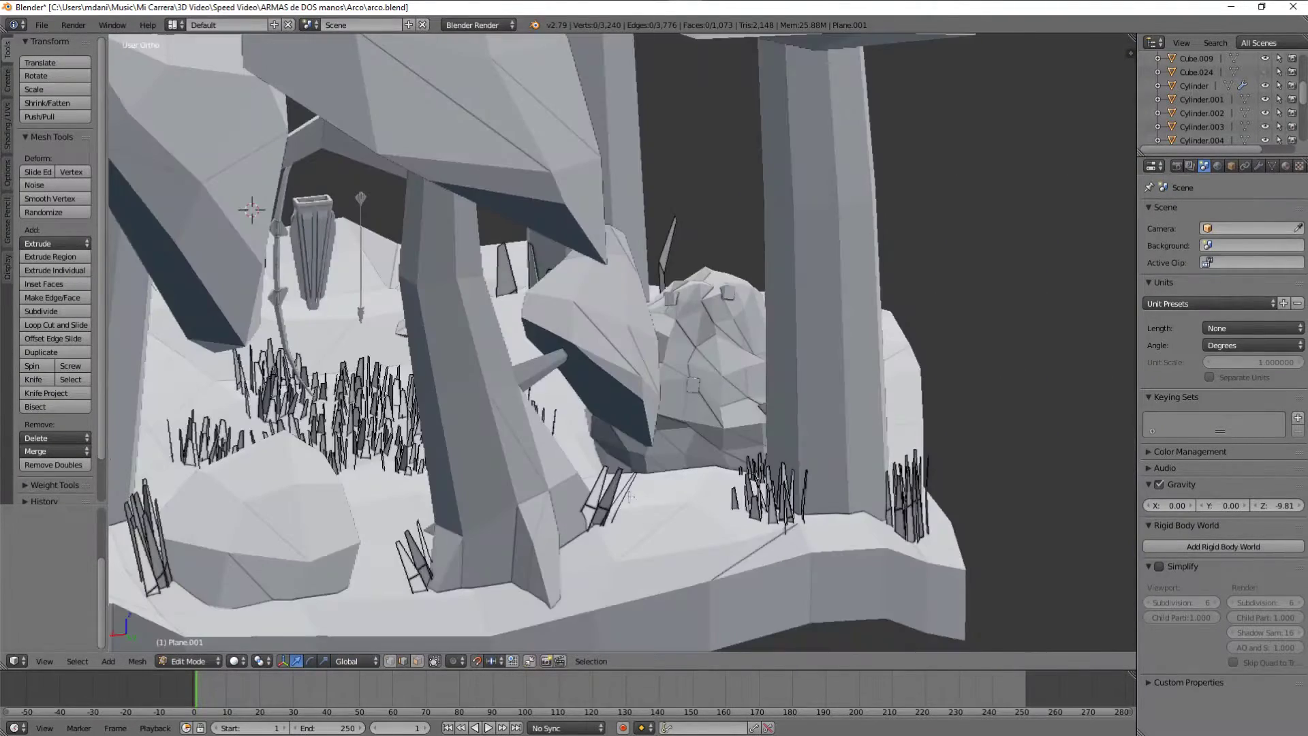
pyautogui.scroll(-5, 568, 304)
pyautogui.press('Tab')
pyautogui.moveTo(713, 534); pyautogui.dragTo(563, 432, button='middle')
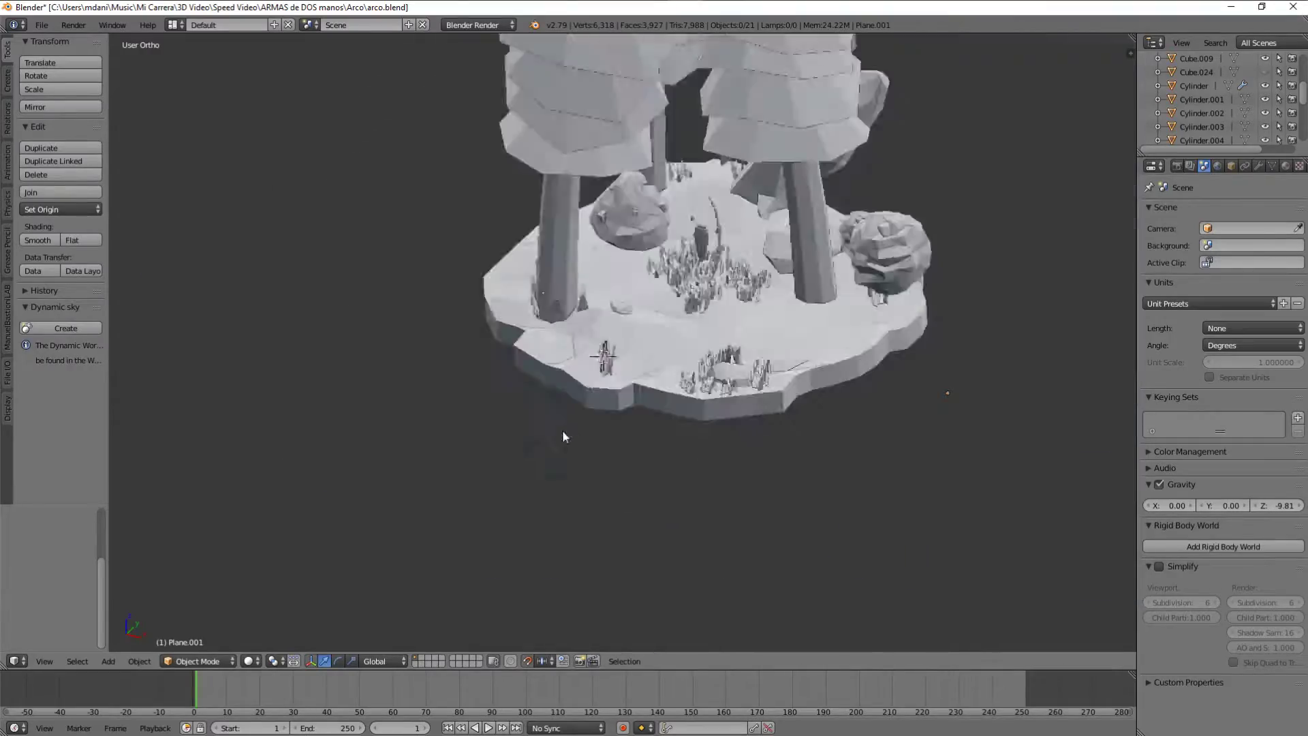
# Preview the whole island in Rendered viewport shading from elevated angles.
pyautogui.click(251, 661)
pyautogui.click(286, 548)
pyautogui.moveTo(286, 548); pyautogui.dragTo(896, 408, button='middle')
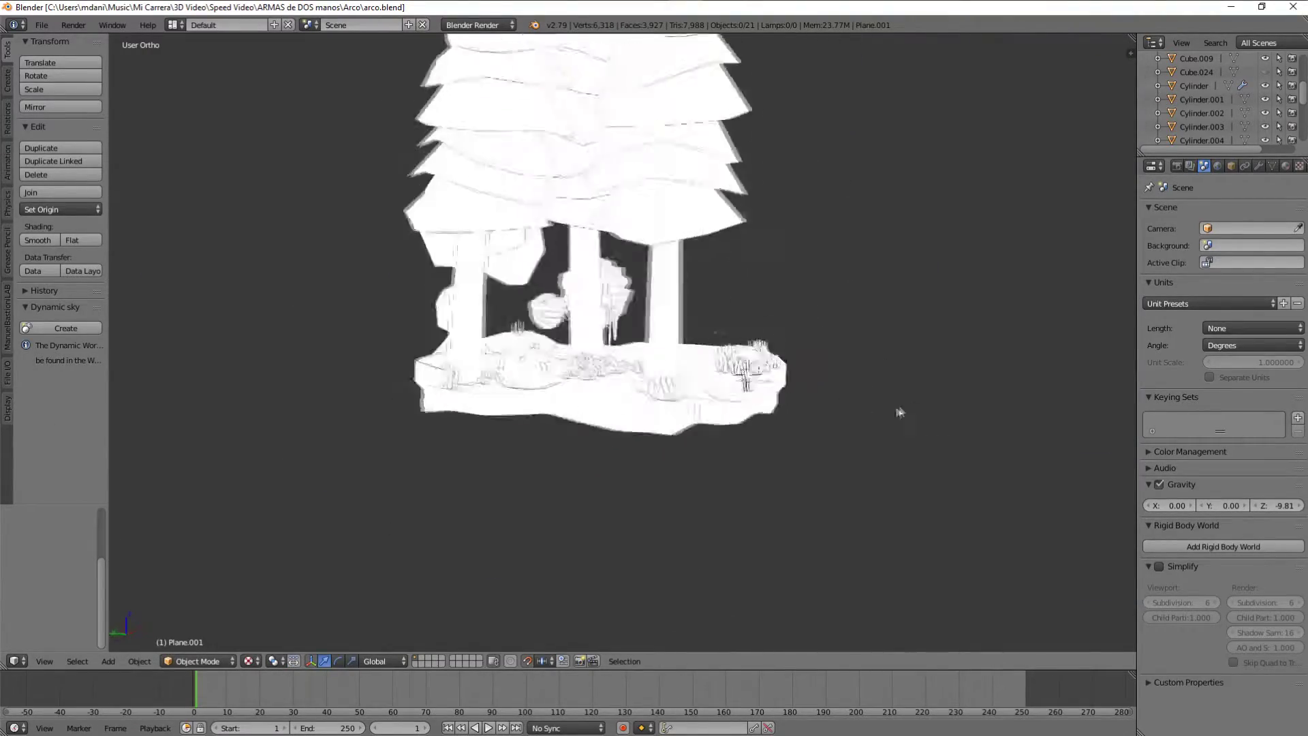
pyautogui.scroll(5, 896, 409)
pyautogui.scroll(-5, 749, 409)
pyautogui.moveTo(749, 408); pyautogui.dragTo(713, 423, button='middle')
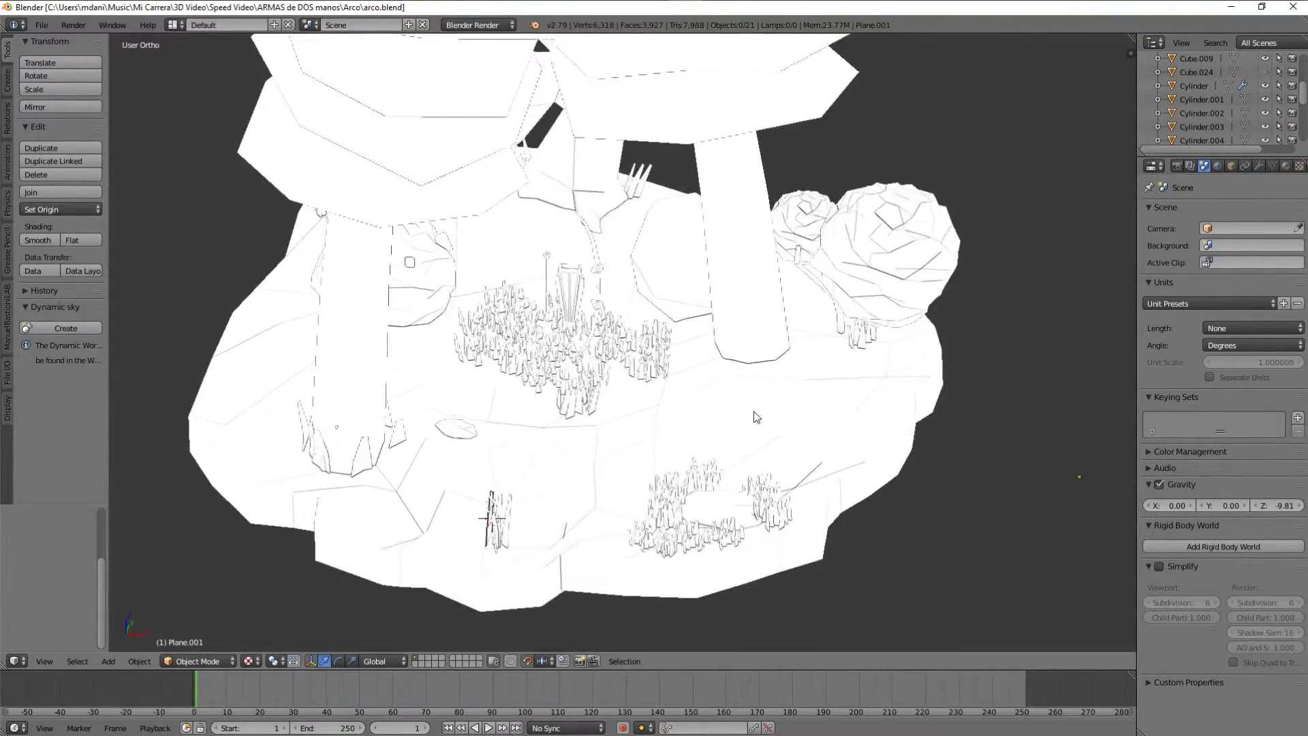
pyautogui.press('Tab')
pyautogui.click(454, 344)
# Add a cube and move it vertically into place beside the boulder.
pyautogui.scroll(3, 493, 286)
pyautogui.scroll(-1, 493, 287)
pyautogui.press('Tab')
pyautogui.scroll(3, 493, 286)
pyautogui.hotkey('shift', 'a')
pyautogui.click(540, 301)
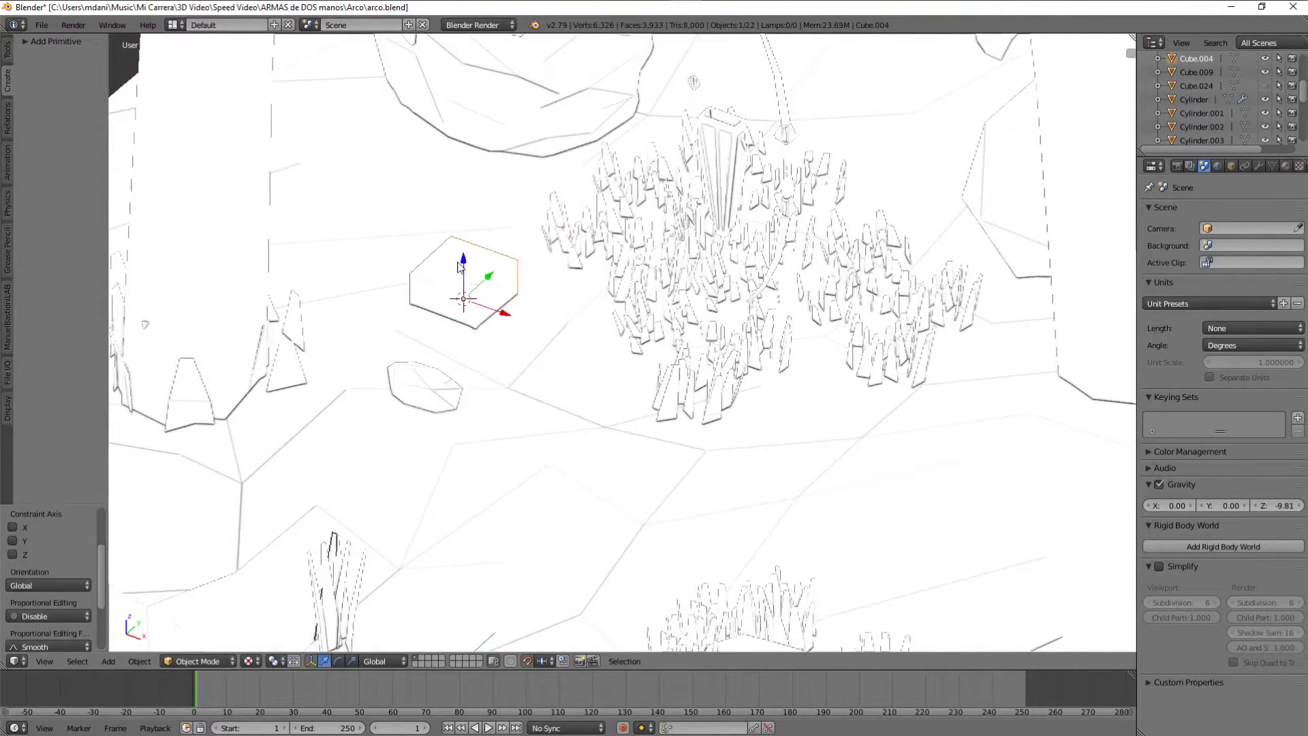
pyautogui.scroll(3, 620, 476)
pyautogui.press('g')
pyautogui.press('z')
pyautogui.click(622, 477)
# Raise the cube's top in Edit Mode to form a tall box.
pyautogui.scroll(-5, 622, 477)
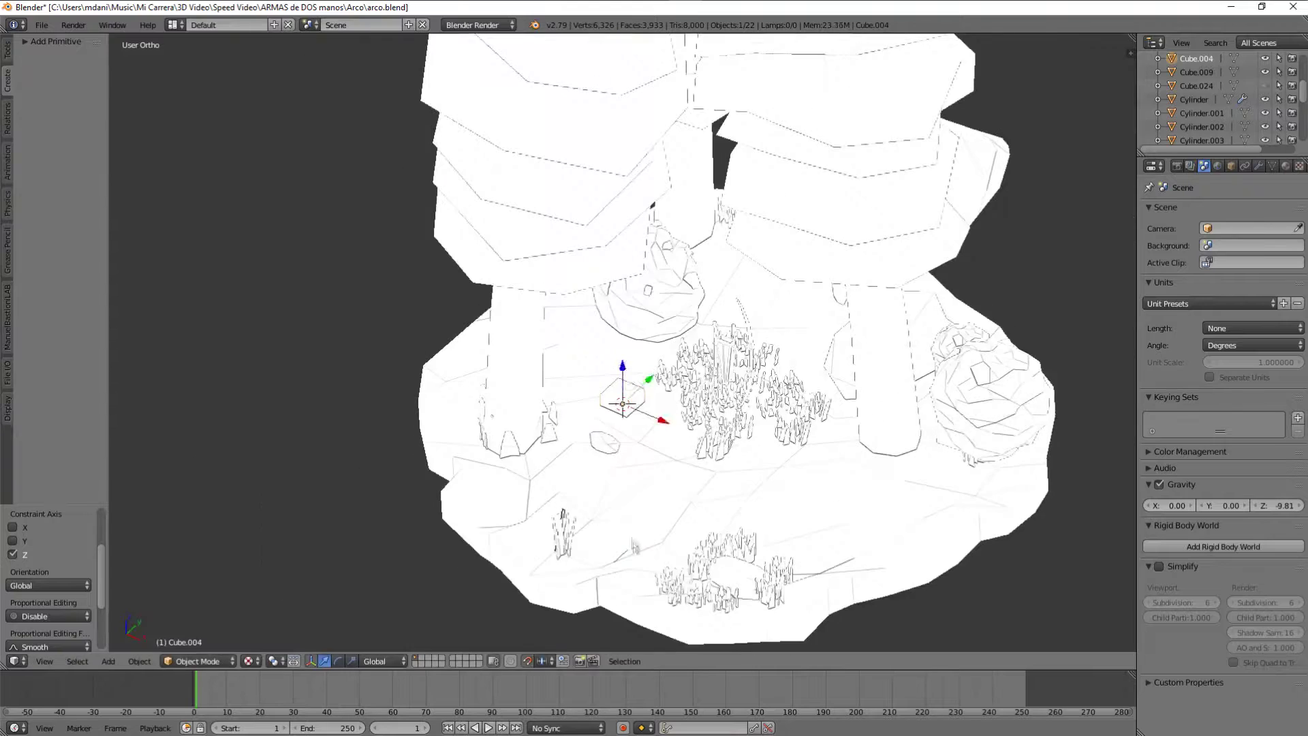
pyautogui.scroll(3, 754, 253)
pyautogui.press('z')
pyautogui.moveTo(664, 369); pyautogui.dragTo(687, 446, button='middle')
pyautogui.scroll(2, 687, 446)
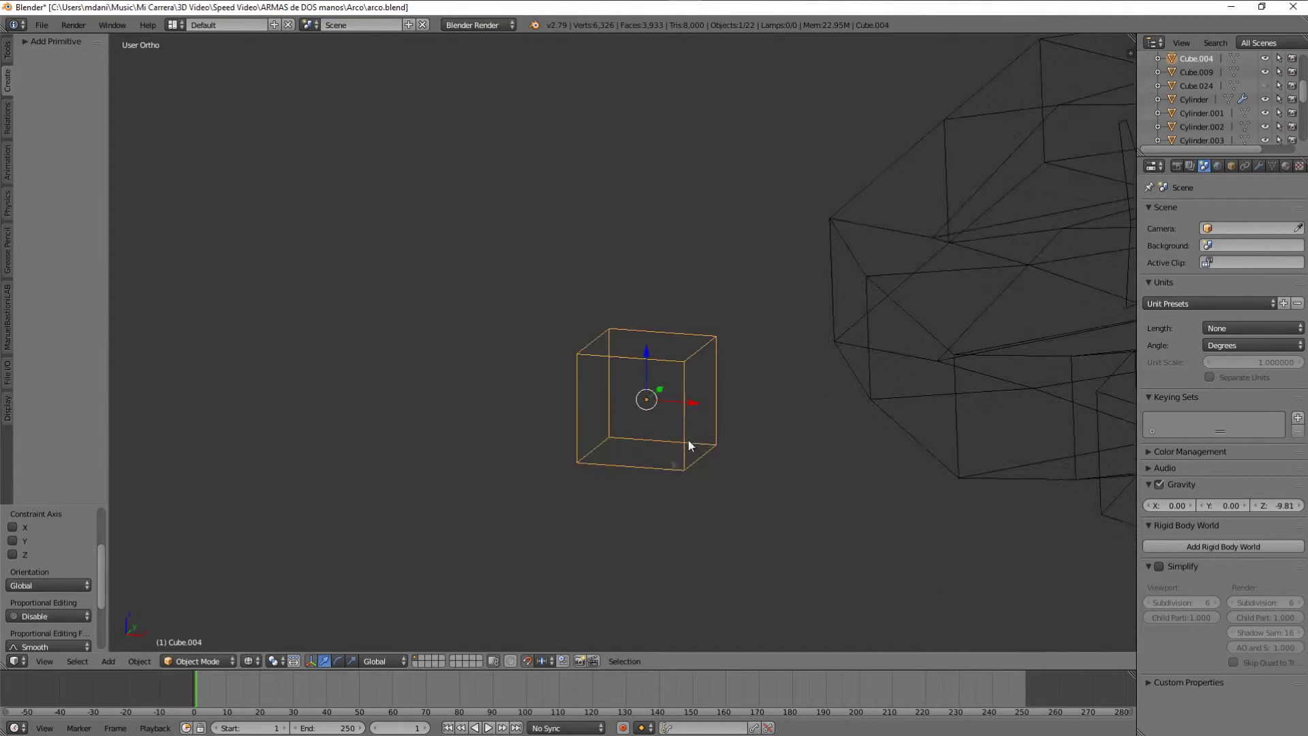
pyautogui.press('Tab')
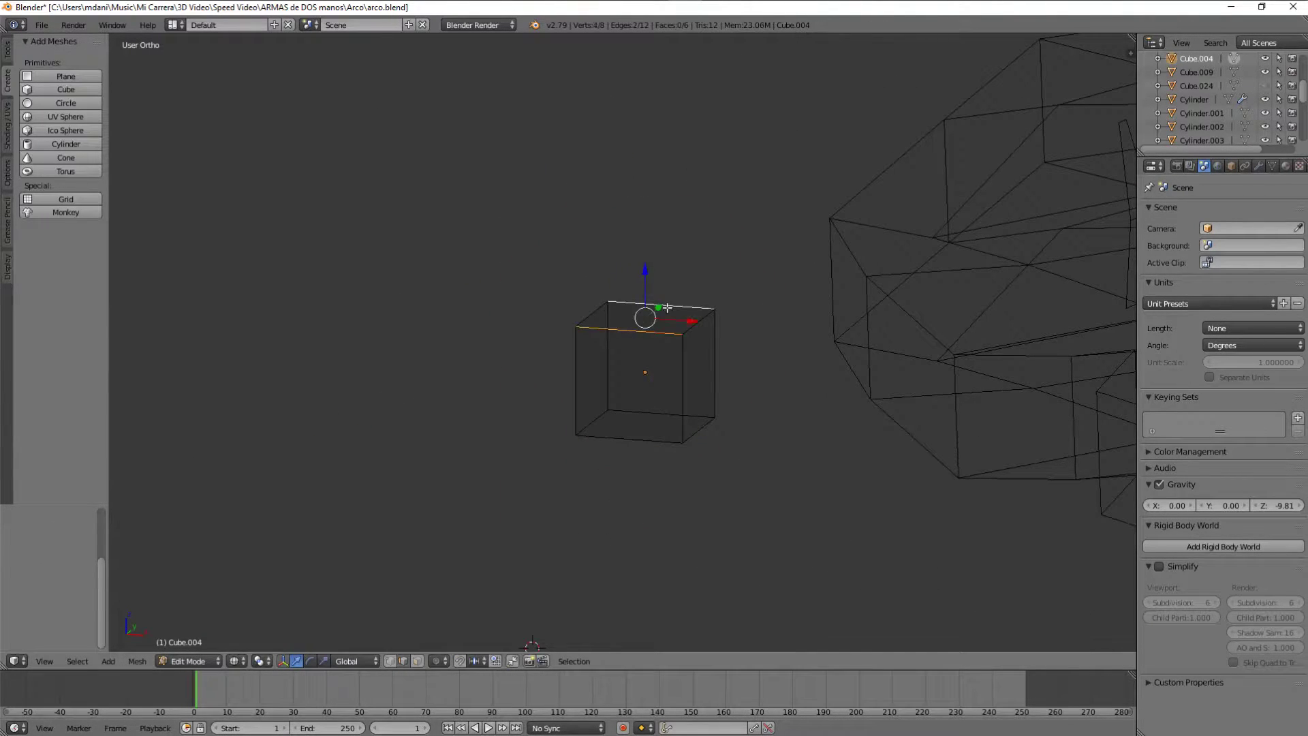
pyautogui.press('g')
pyautogui.click(783, 476)
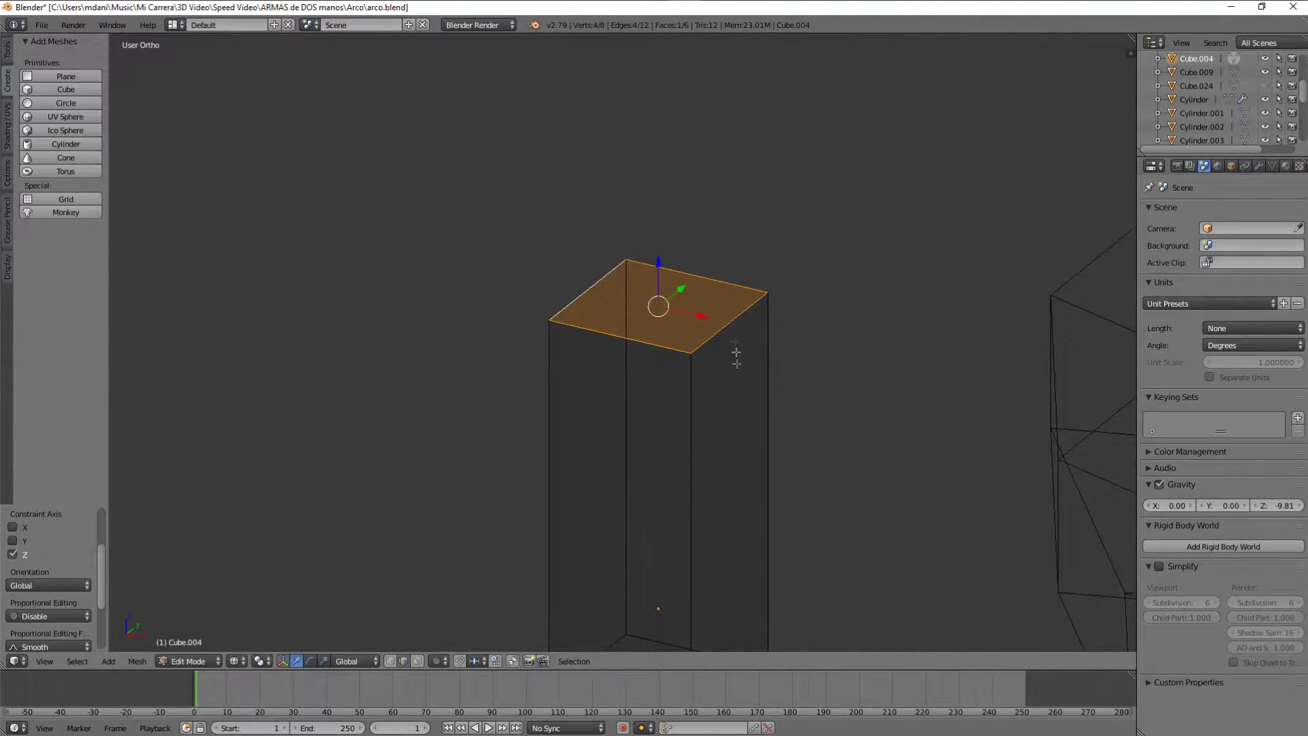
# Inset a side face of the box and push it inward as a recessed panel.
pyautogui.moveTo(736, 351); pyautogui.dragTo(650, 420, button='middle')
pyautogui.press('a')
pyautogui.scroll(3, 650, 419)
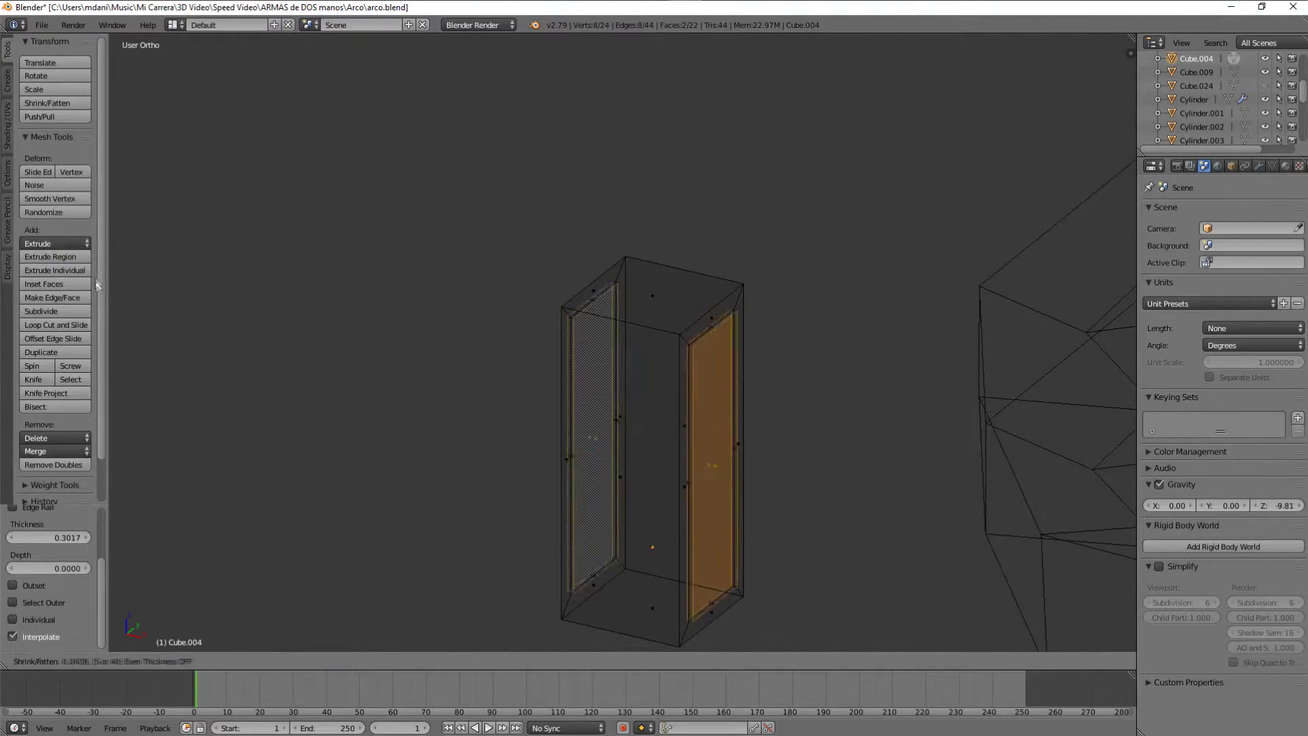
pyautogui.press('Escape')
pyautogui.press('z')
pyautogui.press('z')
pyautogui.rightClick(649, 303)
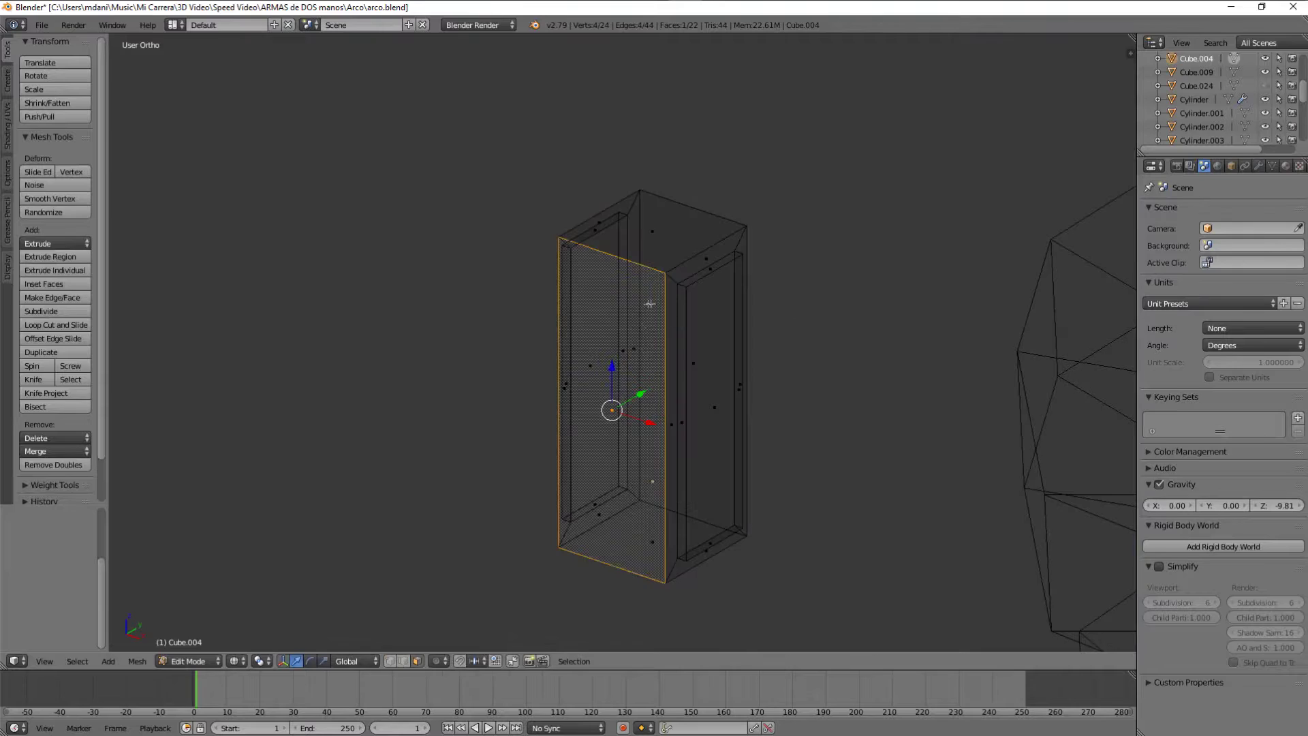
pyautogui.press('z')
pyautogui.scroll(2, 649, 303)
pyautogui.press('i')
pyautogui.click(55, 244)
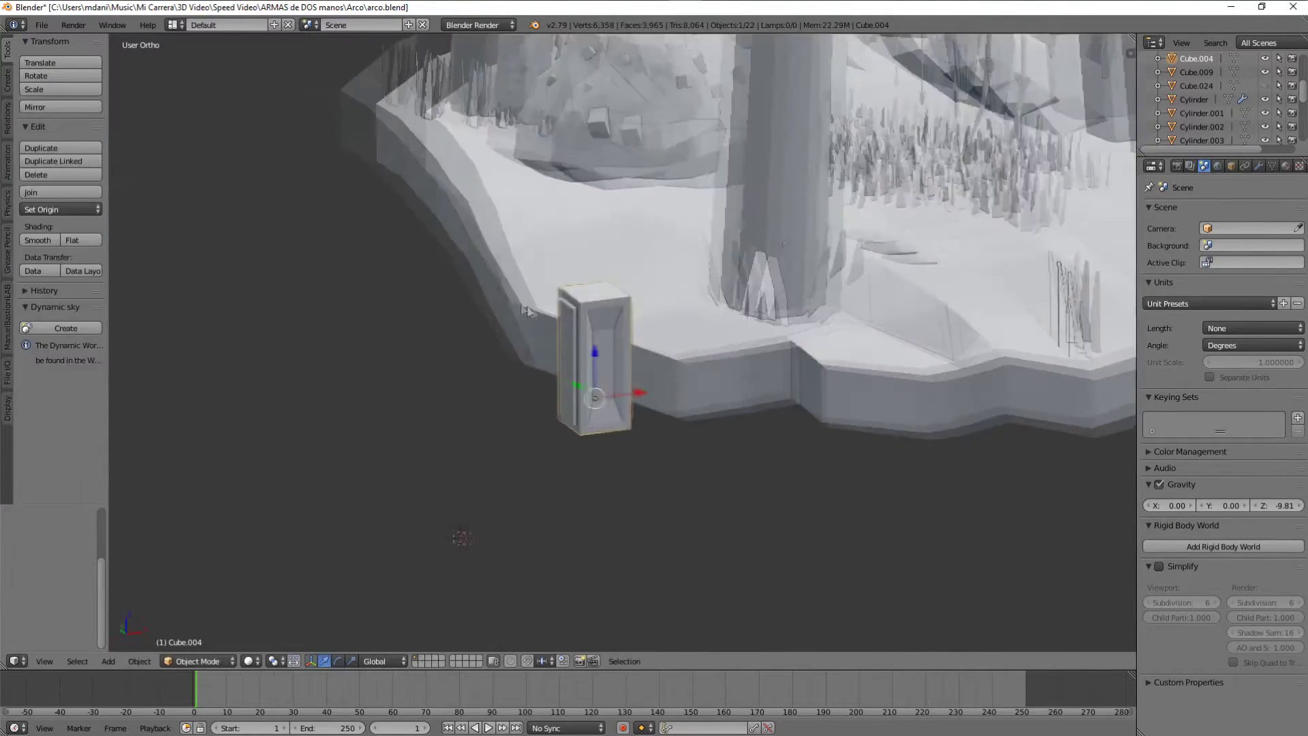
pyautogui.press('Tab')
pyautogui.press('Tab')
# Extrude the top face upward and scale it larger into a flared cap.
pyautogui.rightClick(671, 257)
pyautogui.press('e')
pyautogui.click(786, 243)
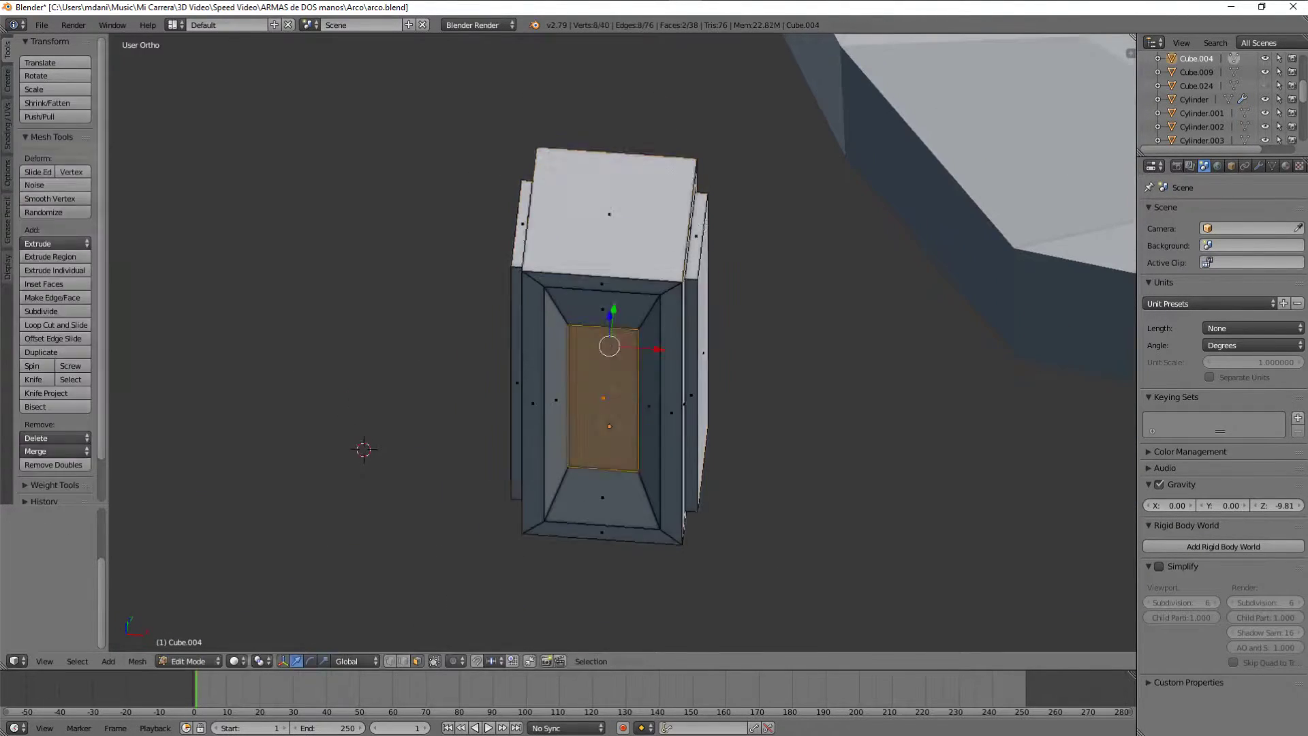
pyautogui.moveTo(785, 242)
pyautogui.mouseDown(button='middle')
pyautogui.moveTo(849, 167)
pyautogui.moveTo(783, 205)
pyautogui.mouseUp(button='middle')
pyautogui.click(824, 135)
pyautogui.press('s')
pyautogui.click(752, 242)
# Finish the stepped cap, return to Object Mode and move the pillar beside the rock.
pyautogui.moveTo(717, 242); pyautogui.dragTo(710, 203, button='middle')
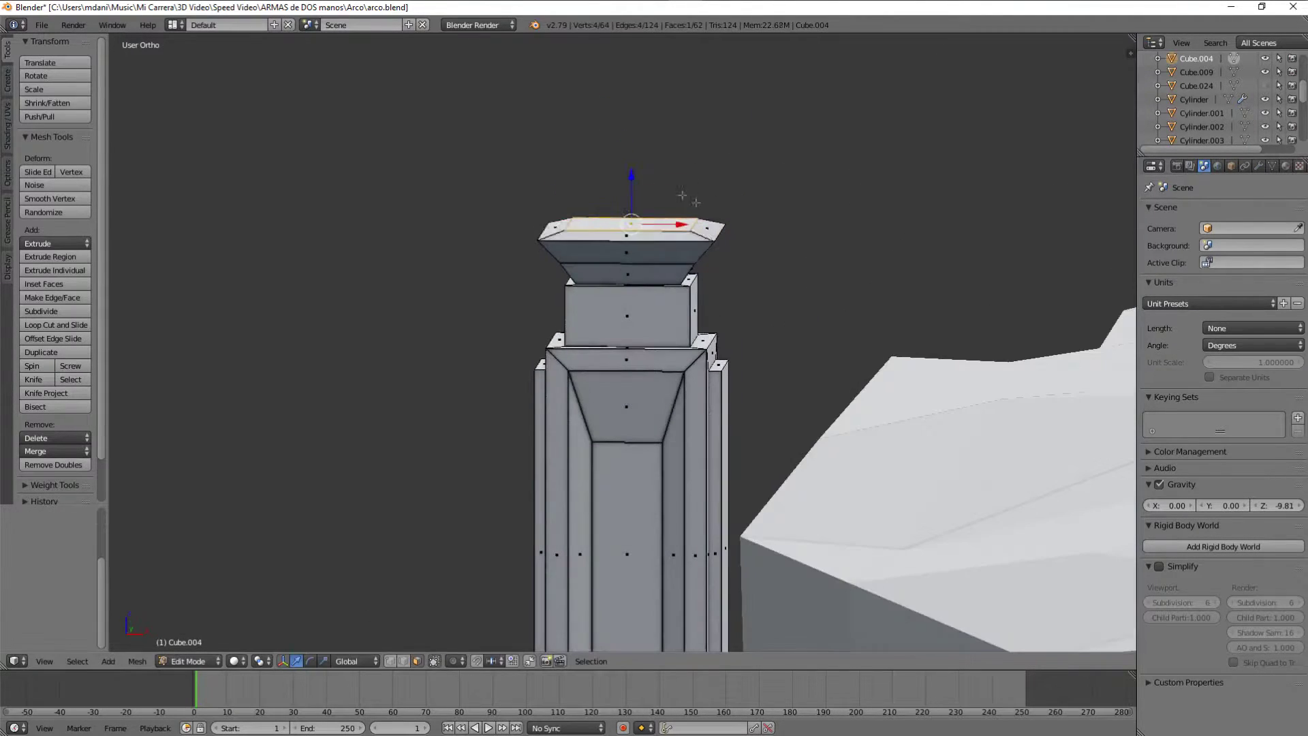
pyautogui.click(771, 182)
pyautogui.moveTo(770, 242)
pyautogui.mouseDown(button='middle')
pyautogui.moveTo(722, 286)
pyautogui.moveTo(696, 416)
pyautogui.mouseUp(button='middle')
pyautogui.press('Tab')
pyautogui.scroll(-5, 722, 286)
pyautogui.press('g')
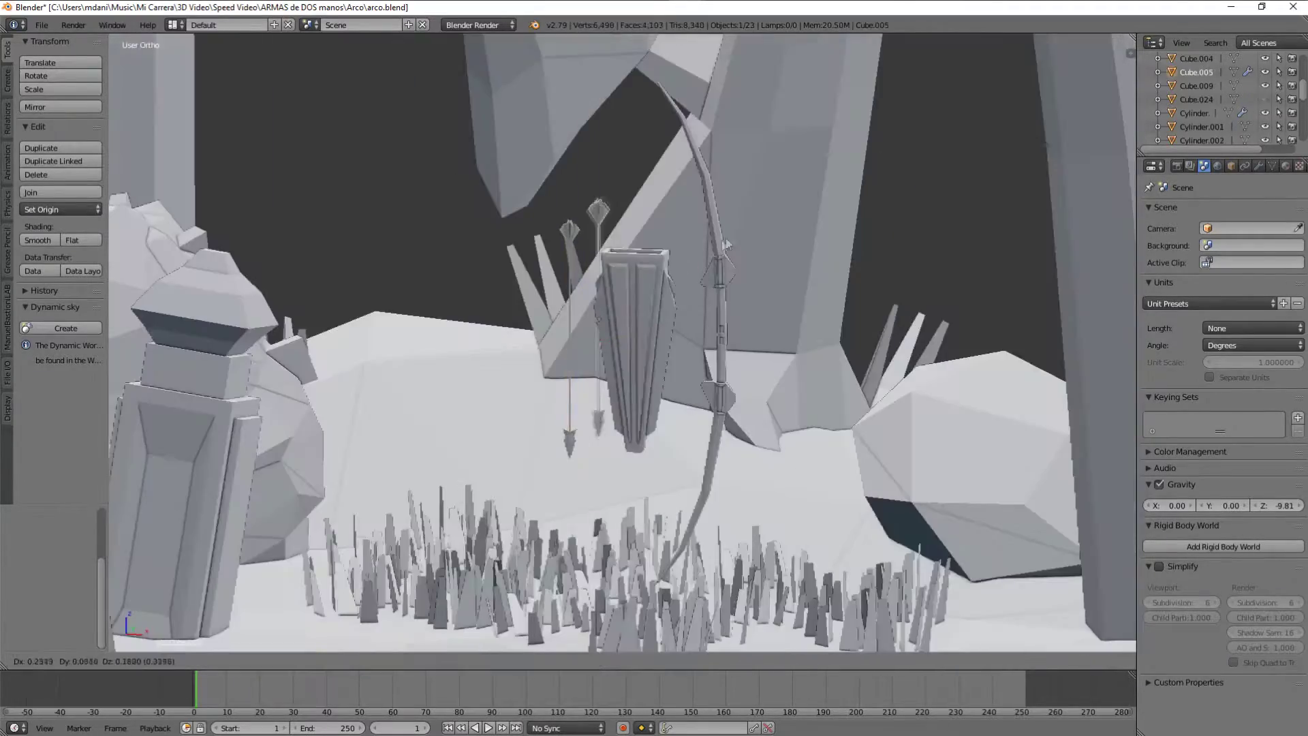
# Confirm the pillar's position and select the arrows above the quiver in front view.
pyautogui.click(726, 244)
pyautogui.press('KP_1')
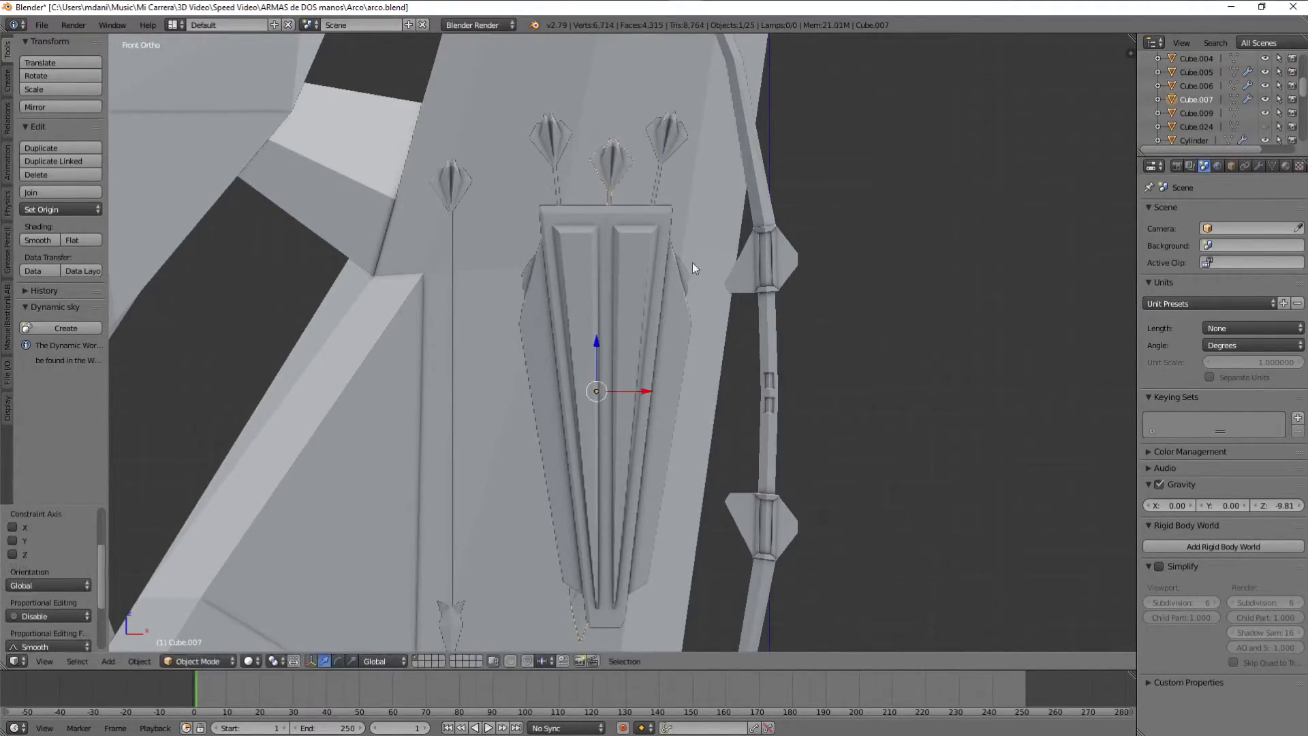
pyautogui.press('z')
pyautogui.keyDown('shift'); pyautogui.rightClick(637, 167); pyautogui.keyUp('shift')
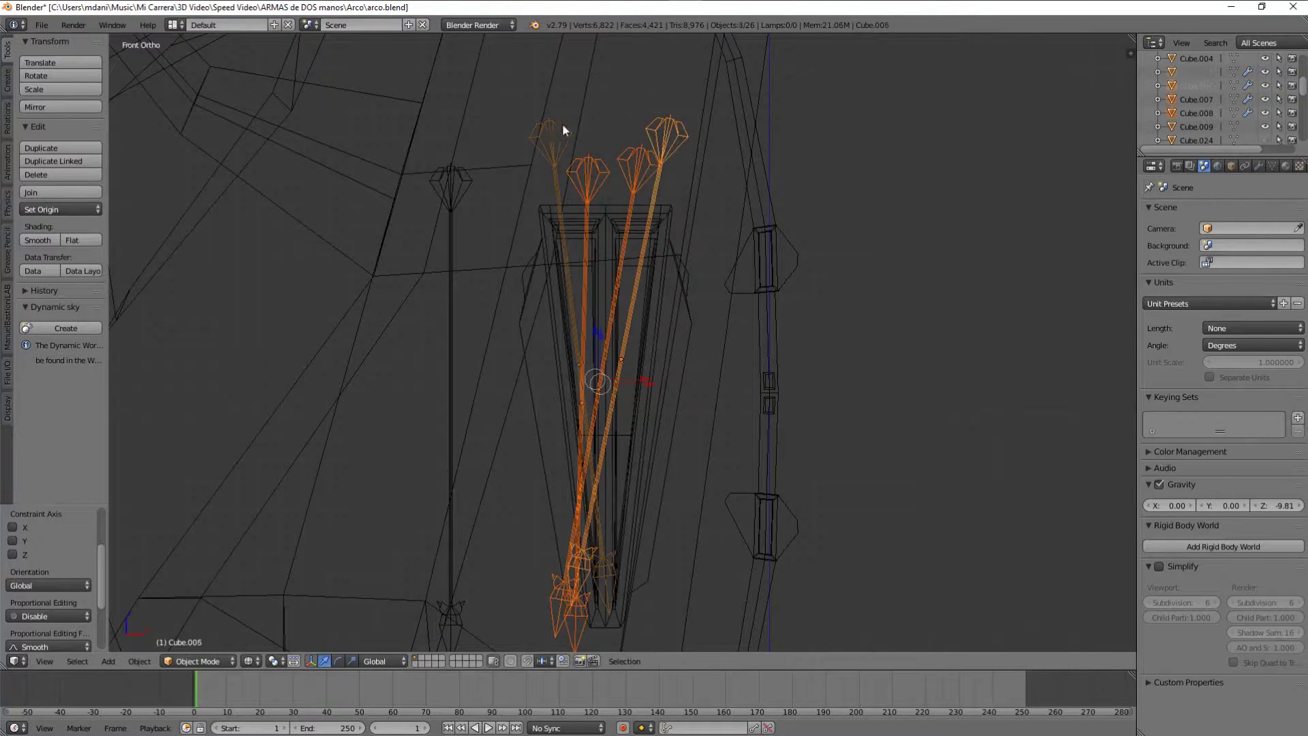
pyautogui.click(1258, 166)
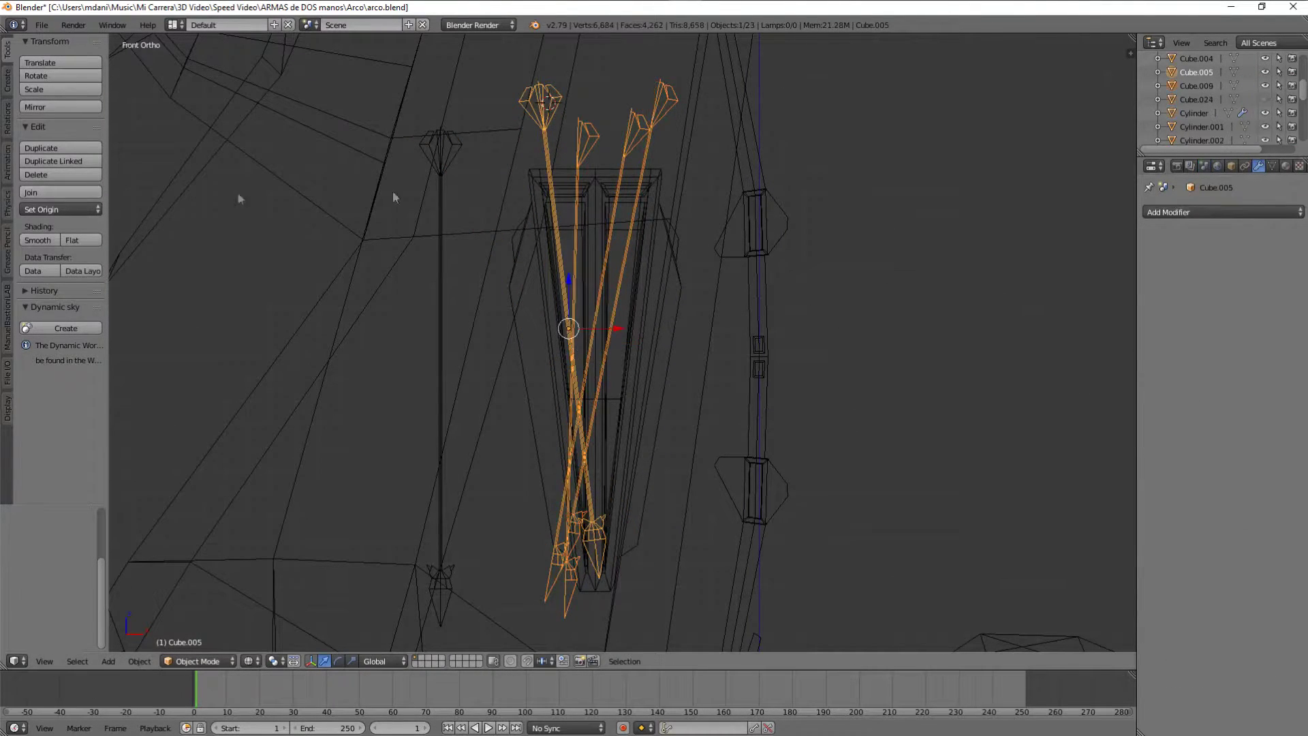
pyautogui.hotkey('ctrl', 'z')
pyautogui.hotkey('ctrl', 'z')
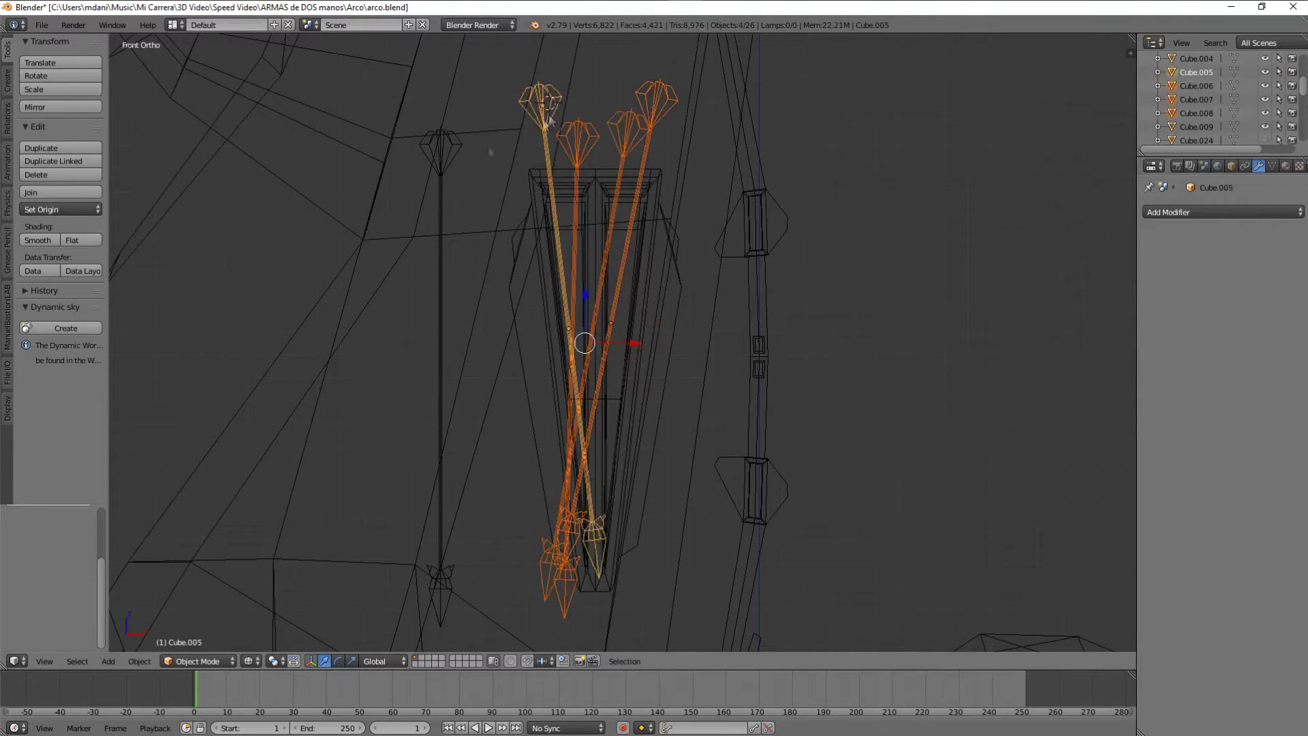
# Delete the excess arrow geometry in Edit Mode and return to Object Mode.
pyautogui.press('Tab')
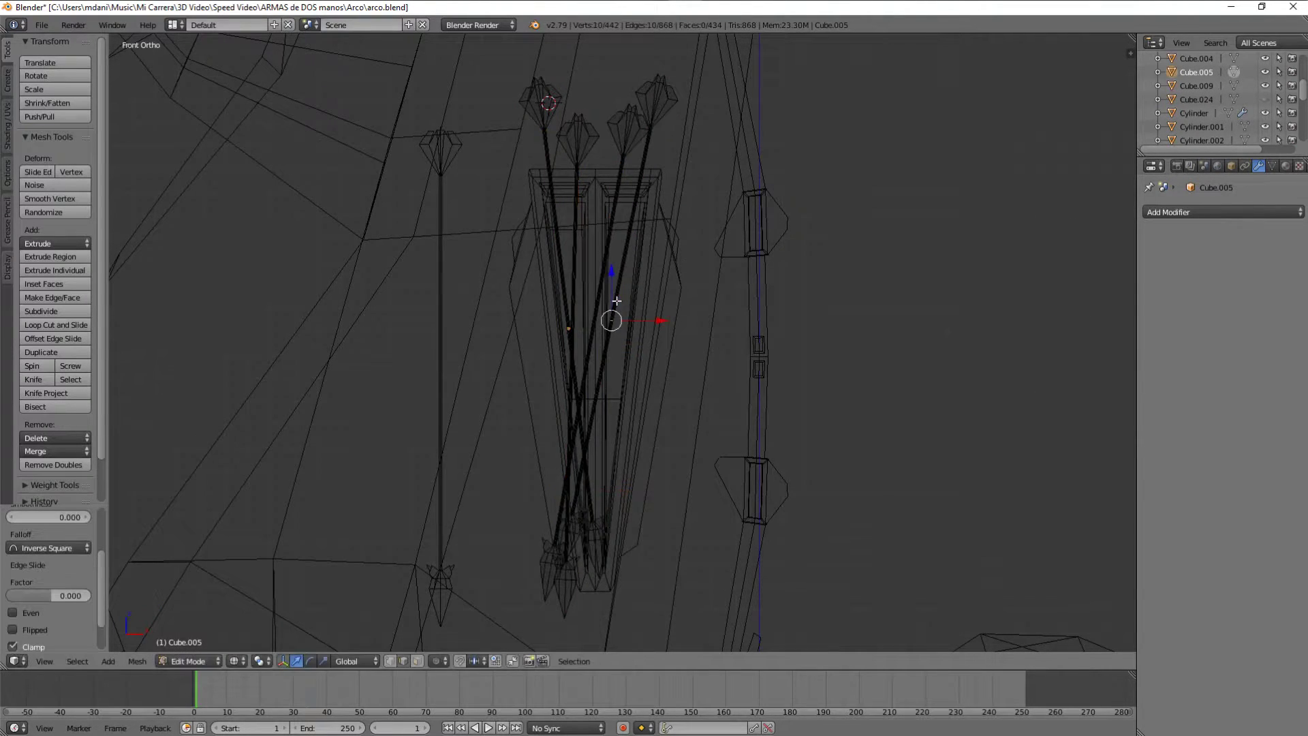
pyautogui.scroll(4, 616, 301)
pyautogui.hotkey('ctrl', 'r')
pyautogui.click(613, 177)
pyautogui.scroll(-4, 455, 129)
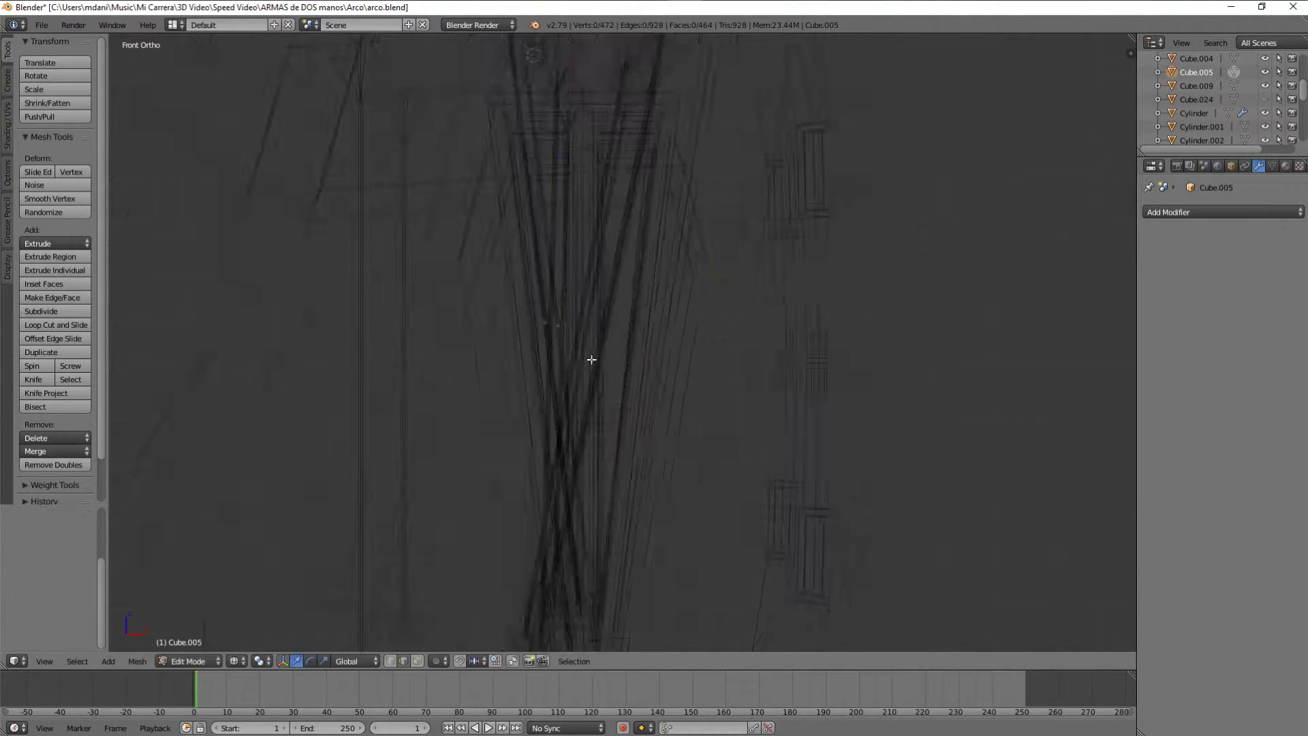
pyautogui.press('x')
pyautogui.click(722, 375)
pyautogui.press('z')
pyautogui.press('Tab')
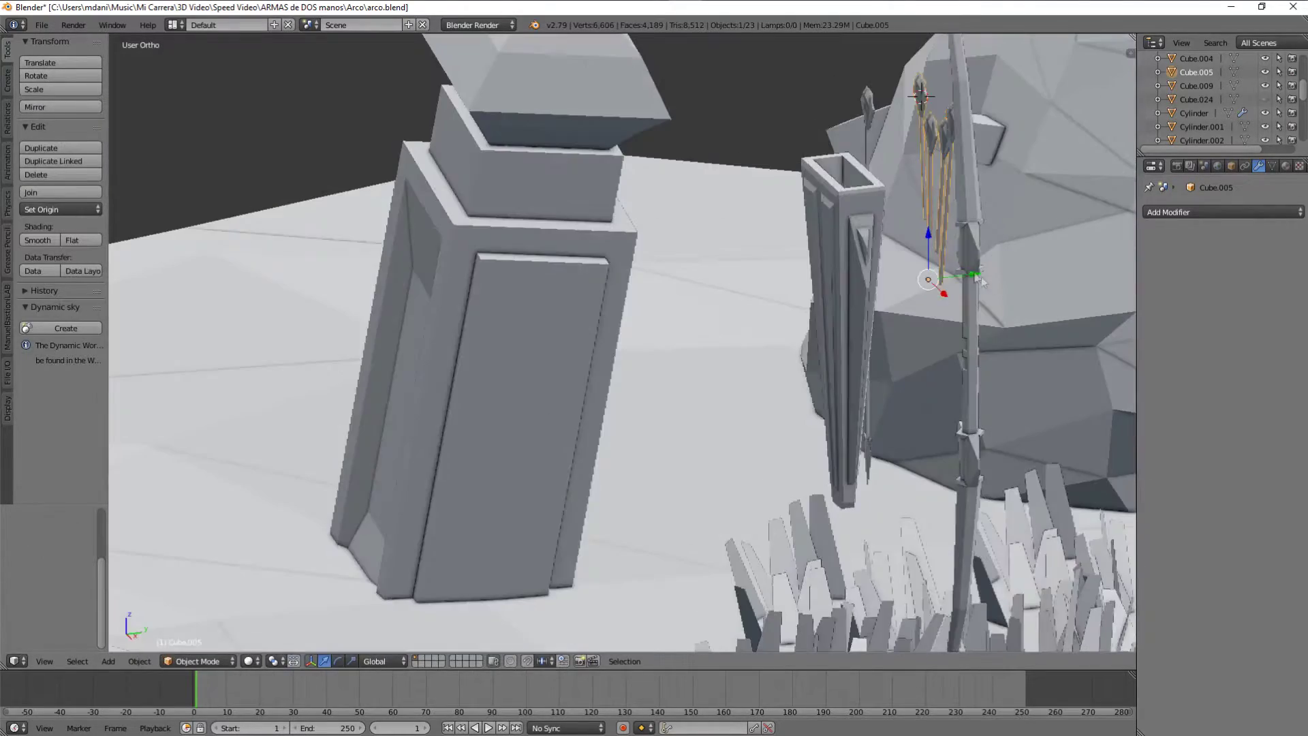
# Move and rotate the quiver with its arrows into the grass beside a trunk.
pyautogui.moveTo(634, 296); pyautogui.dragTo(824, 324, button='middle')
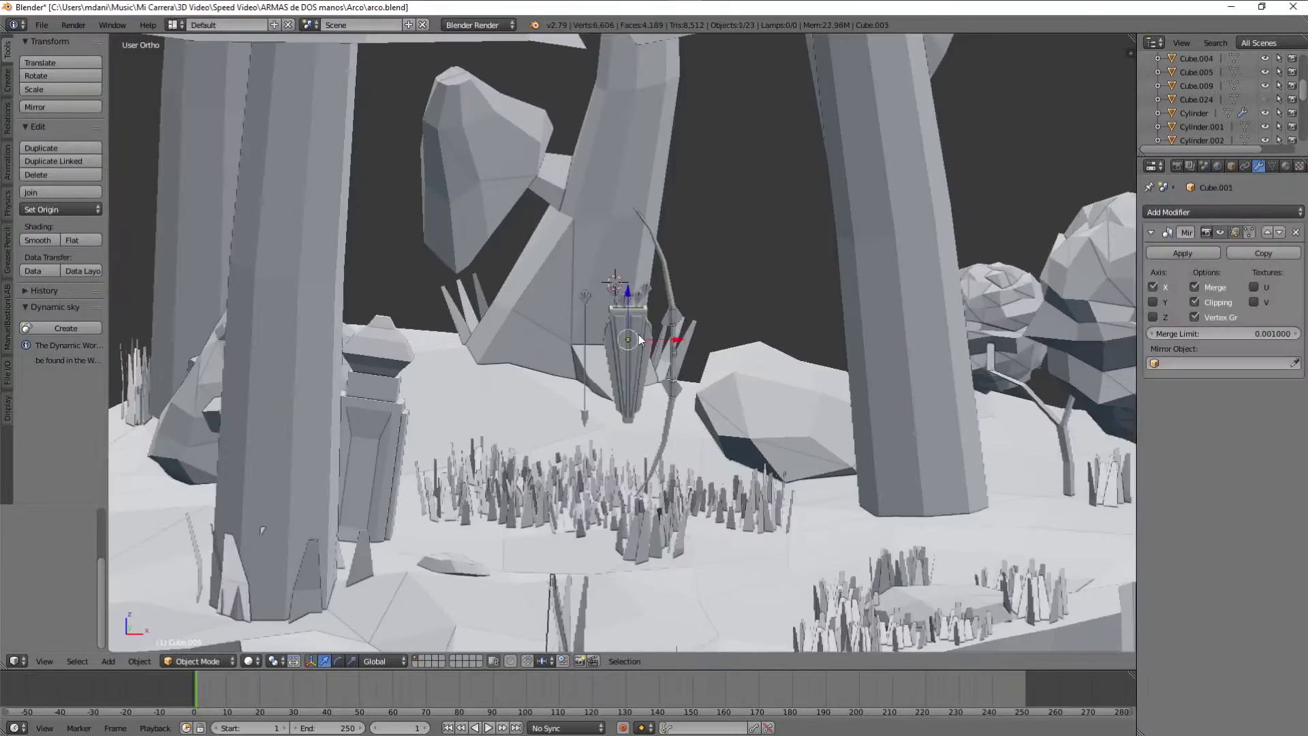
pyautogui.rightClick(639, 334)
pyautogui.scroll(-5, 638, 333)
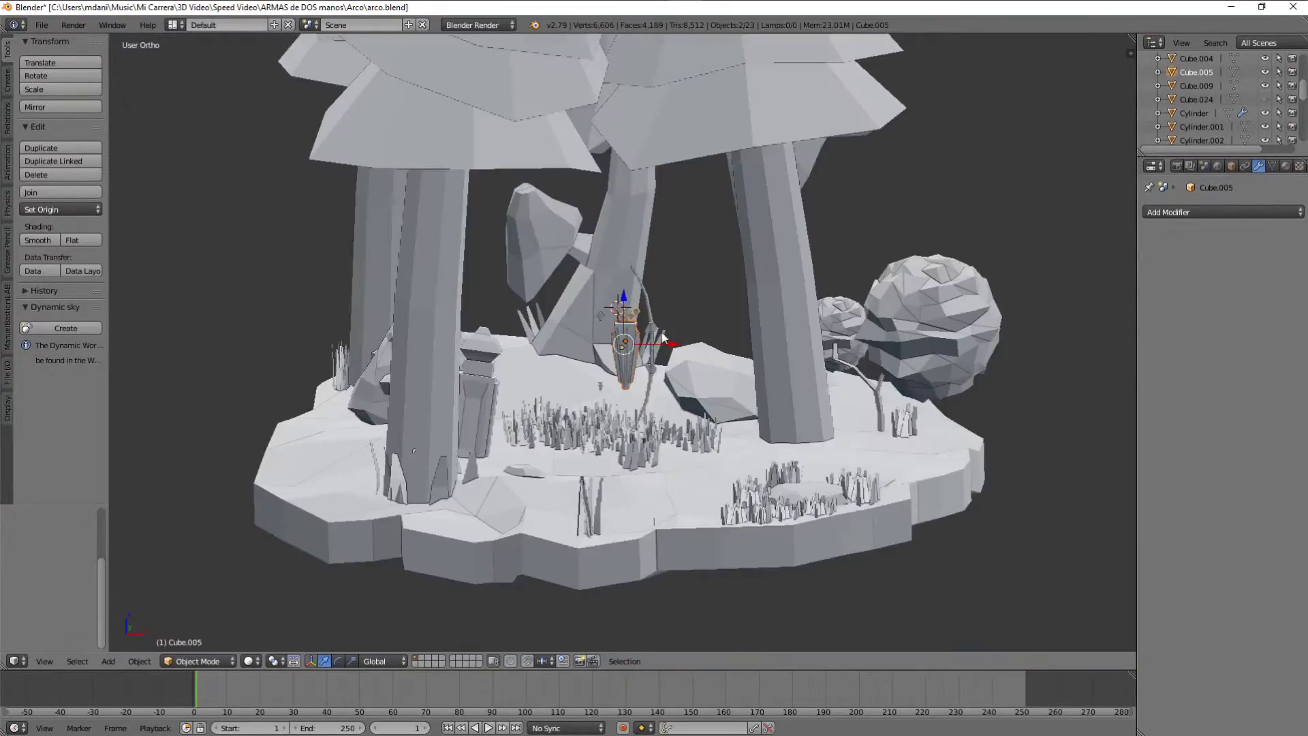
pyautogui.scroll(3, 716, 309)
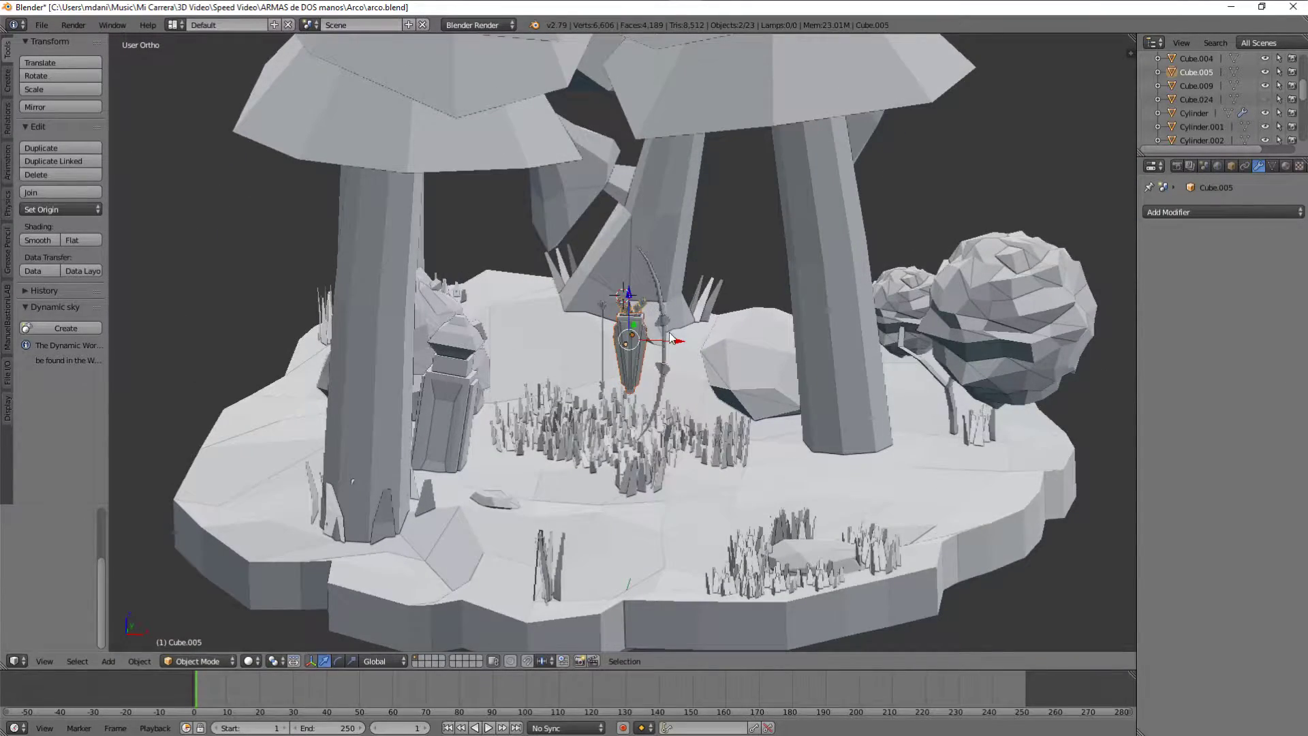
pyautogui.click(578, 418)
pyautogui.keyDown('shift'); pyautogui.moveTo(640, 388); pyautogui.dragTo(743, 346, button='middle'); pyautogui.keyUp('shift')
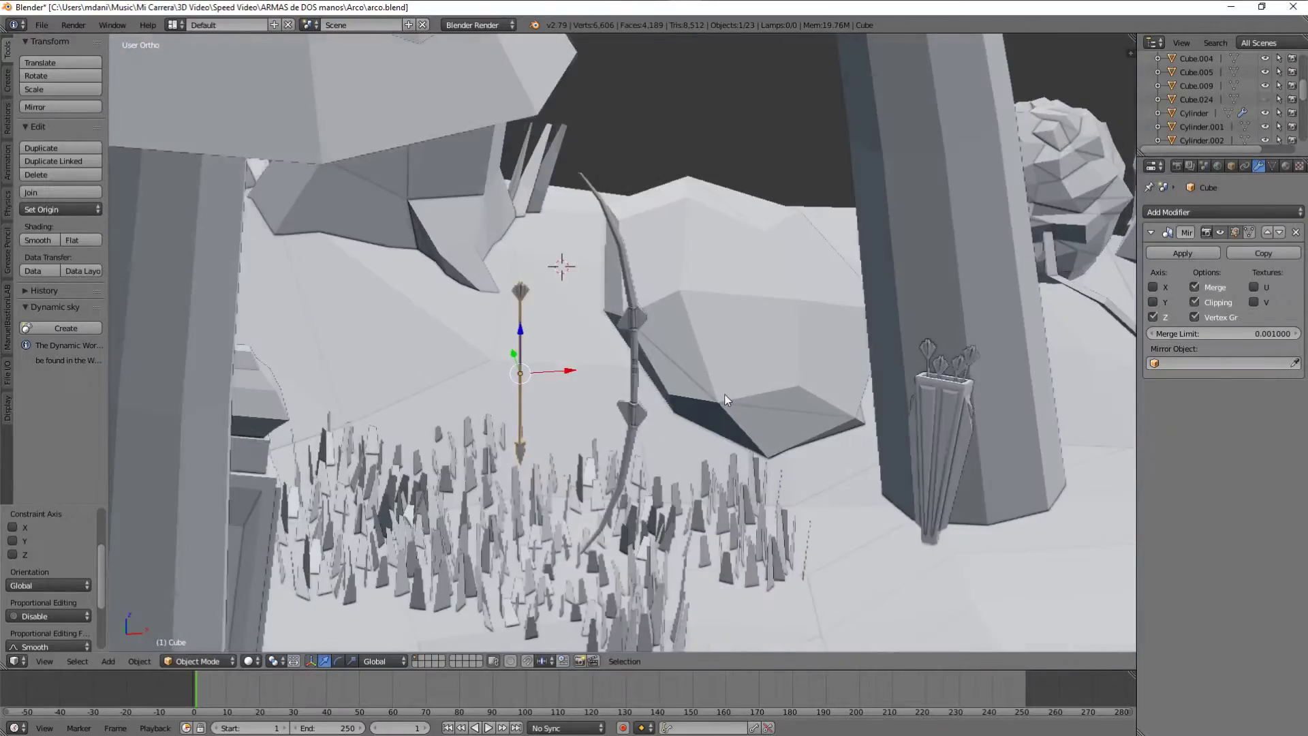
pyautogui.moveTo(725, 400)
pyautogui.mouseDown(button='middle')
pyautogui.moveTo(748, 385)
pyautogui.moveTo(939, 402)
pyautogui.moveTo(820, 355)
pyautogui.moveTo(761, 300)
pyautogui.moveTo(658, 338)
pyautogui.moveTo(717, 391)
pyautogui.moveTo(585, 336)
pyautogui.moveTo(664, 341)
pyautogui.mouseUp(button='middle')
pyautogui.press('r')
pyautogui.click(939, 402)
# Add a small scaled-down cube beside the bow to start the bowstring, viewed from the front.
pyautogui.click(521, 388)
pyautogui.hotkey('shift', 'a')
pyautogui.click(531, 392)
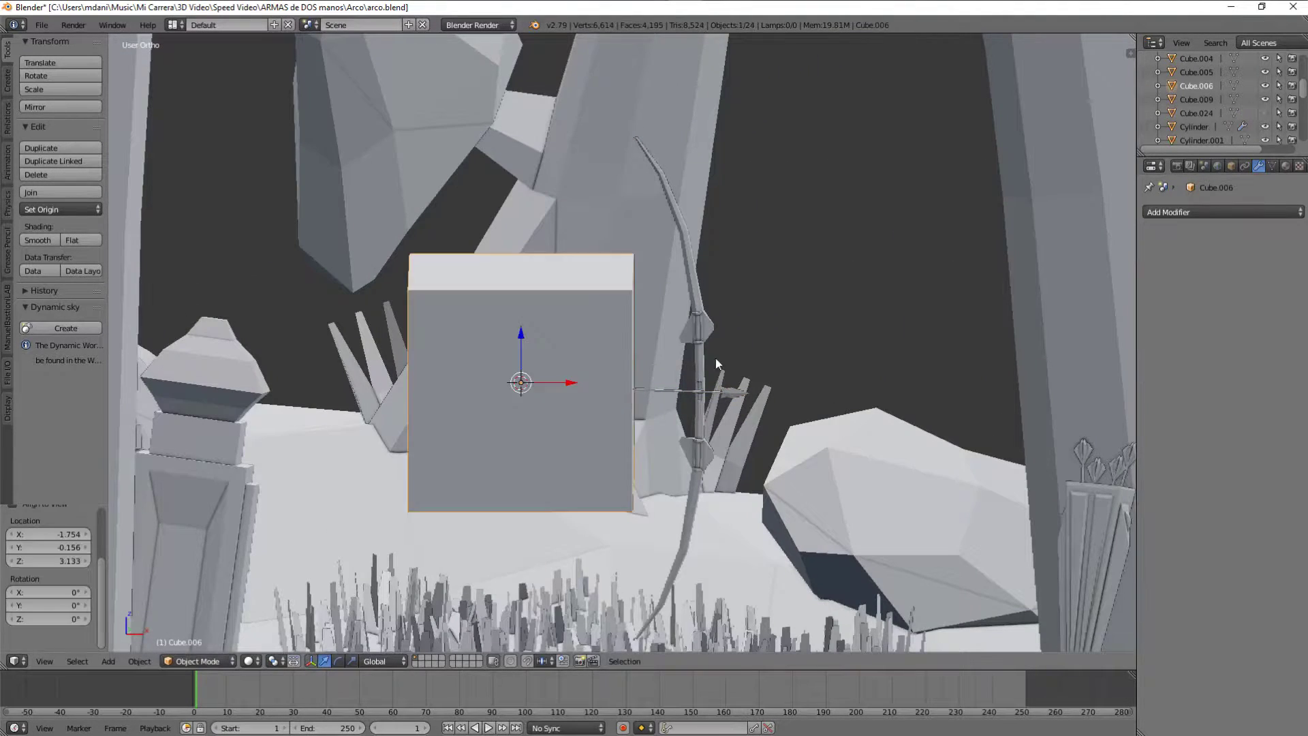
pyautogui.press('s')
pyautogui.press('KP_1')
pyautogui.scroll(5, 664, 329)
pyautogui.scroll(-5, 613, 297)
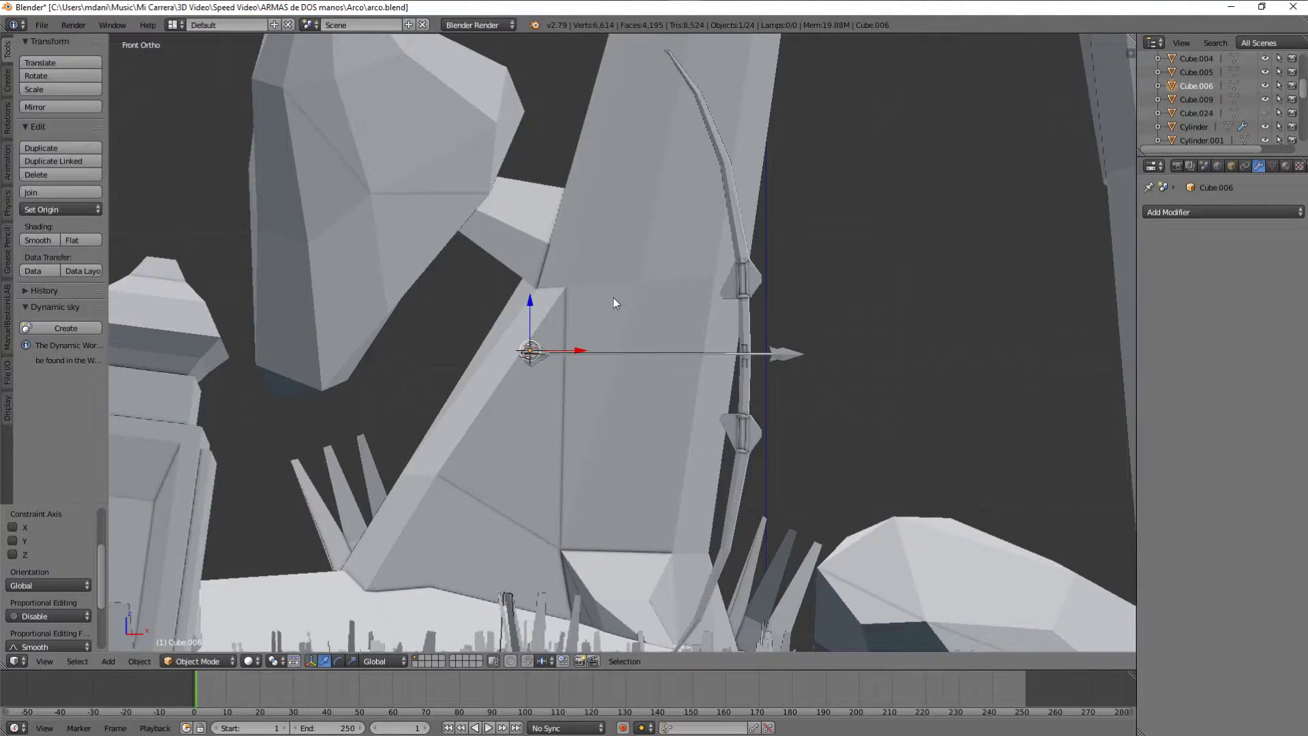
# Extrude the cube into a thin string reaching along the bow to its tip.
pyautogui.press('Tab')
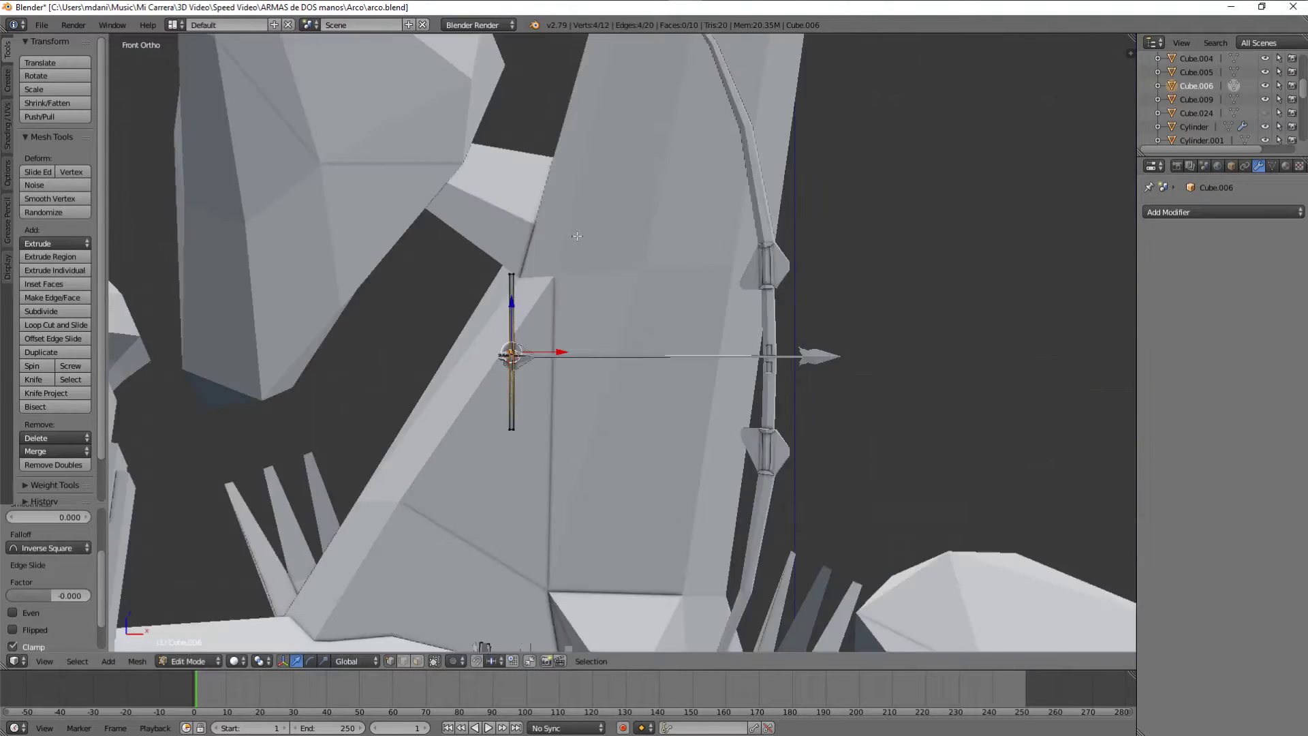
pyautogui.press('z')
pyautogui.press('e')
pyautogui.keyDown('shift'); pyautogui.moveTo(809, 625); pyautogui.dragTo(963, 69, button='middle'); pyautogui.keyUp('shift')
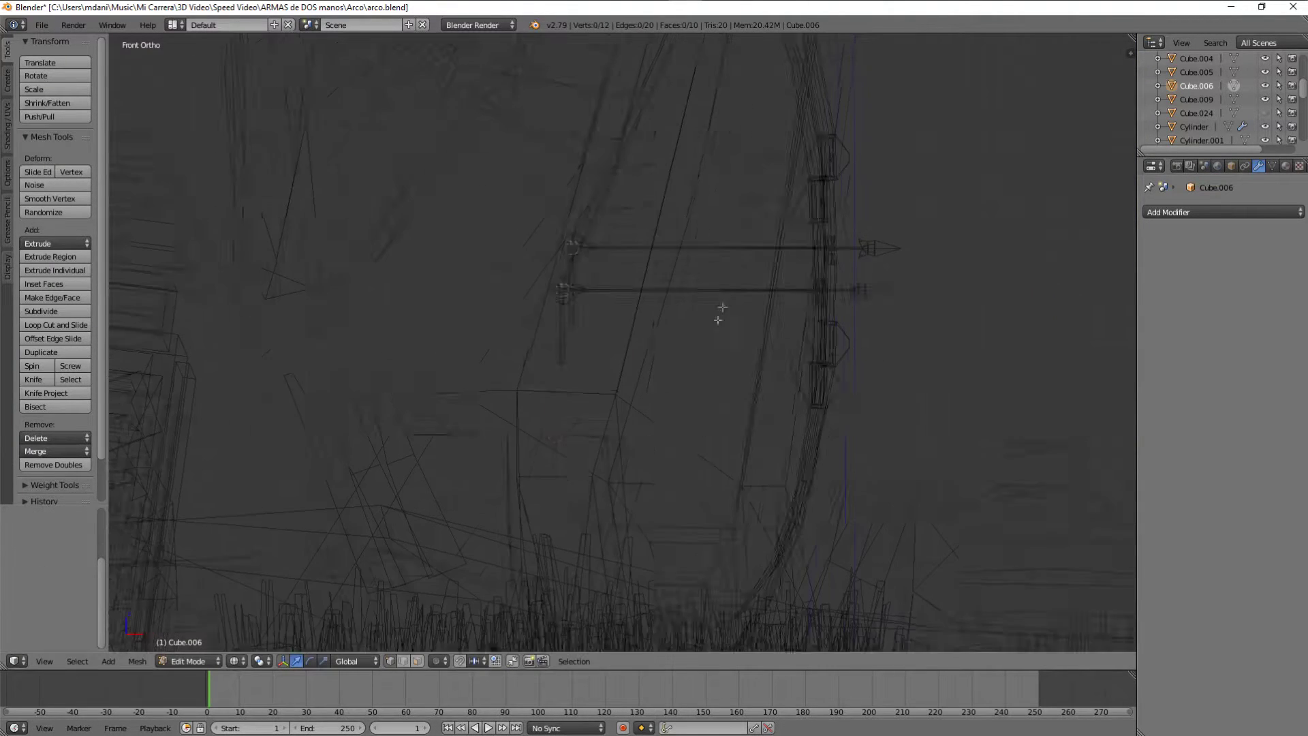
pyautogui.press('z')
pyautogui.scroll(8, 829, 481)
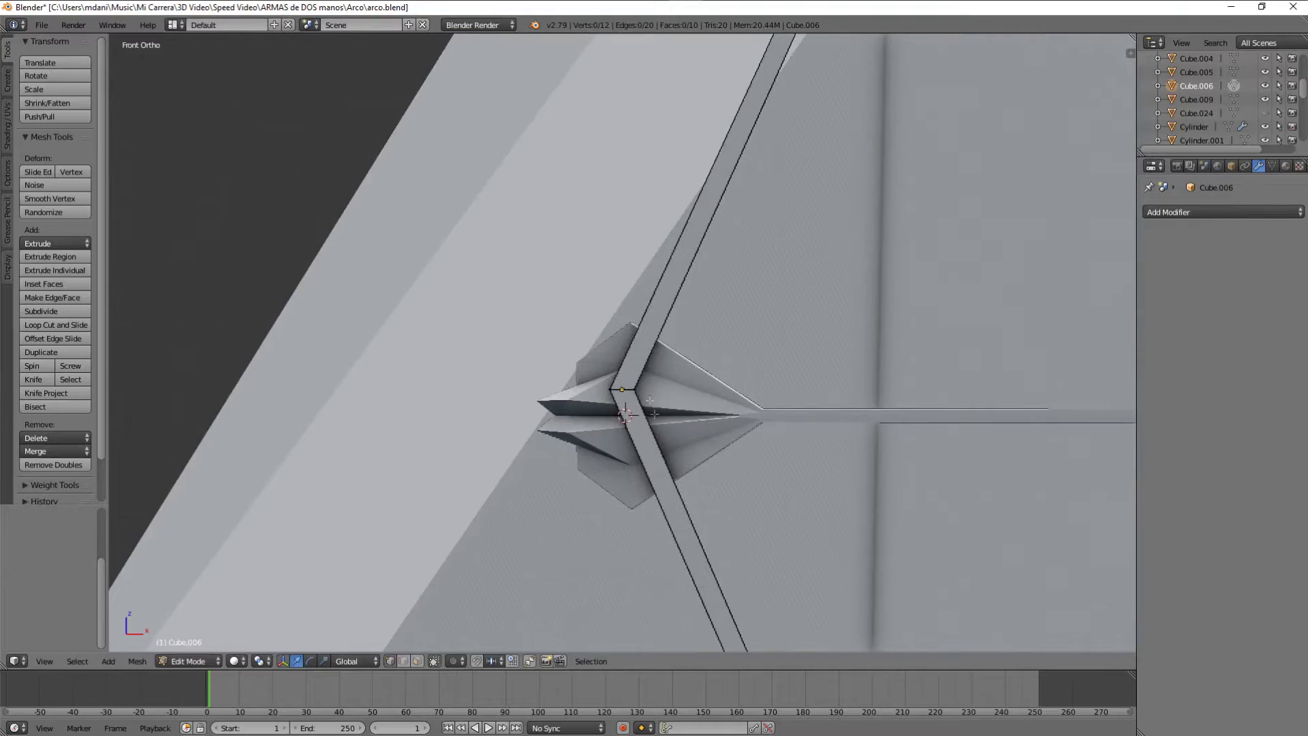
pyautogui.press('z')
pyautogui.press('g')
pyautogui.click(816, 398)
pyautogui.press('z')
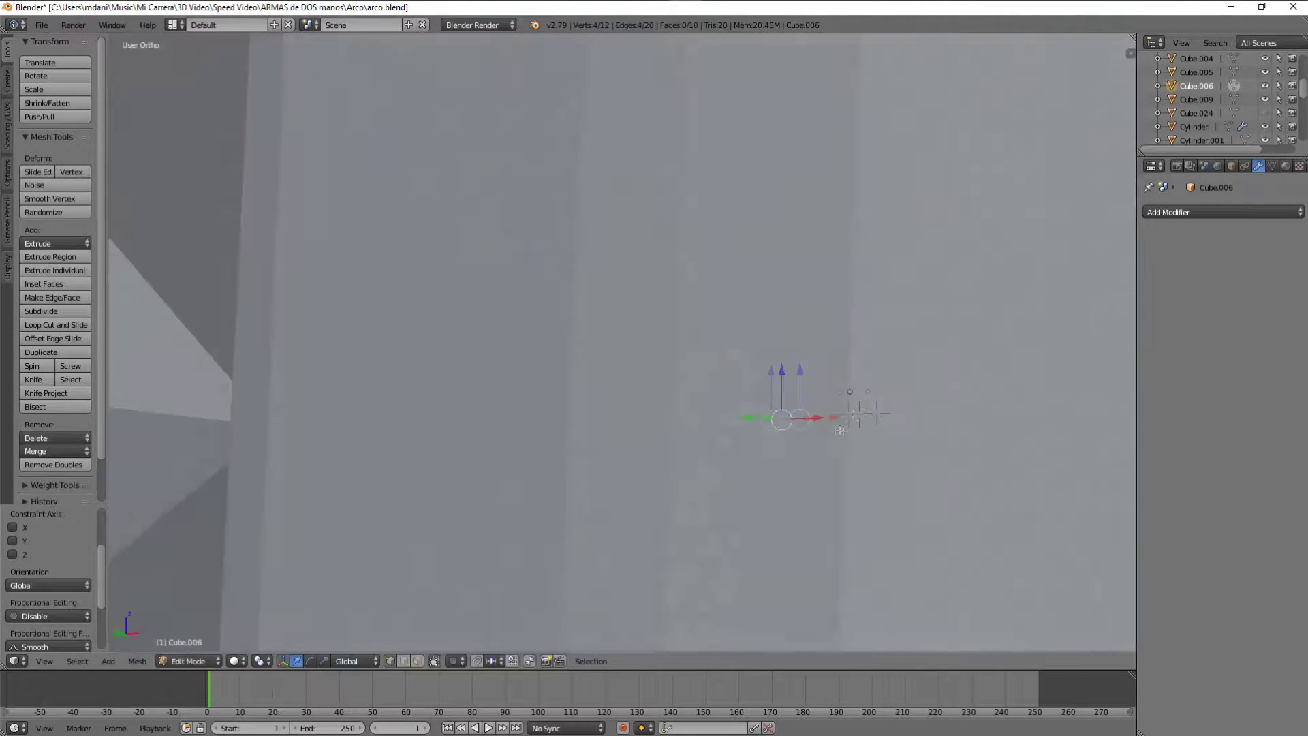
# Add a loop cut across the string to create the draw point.
pyautogui.moveTo(801, 402); pyautogui.dragTo(886, 463, button='middle')
pyautogui.hotkey('ctrl', 'r')
pyautogui.click(890, 467)
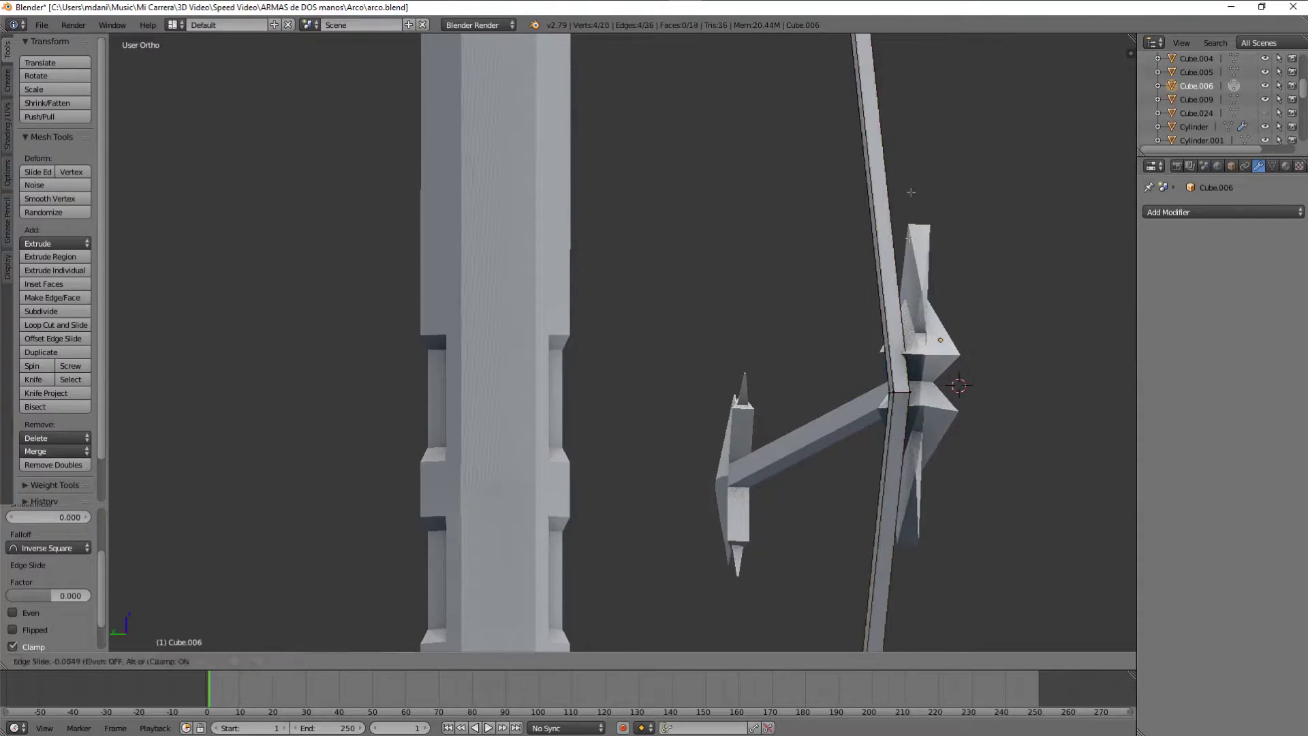
pyautogui.click(876, 306)
pyautogui.press('z')
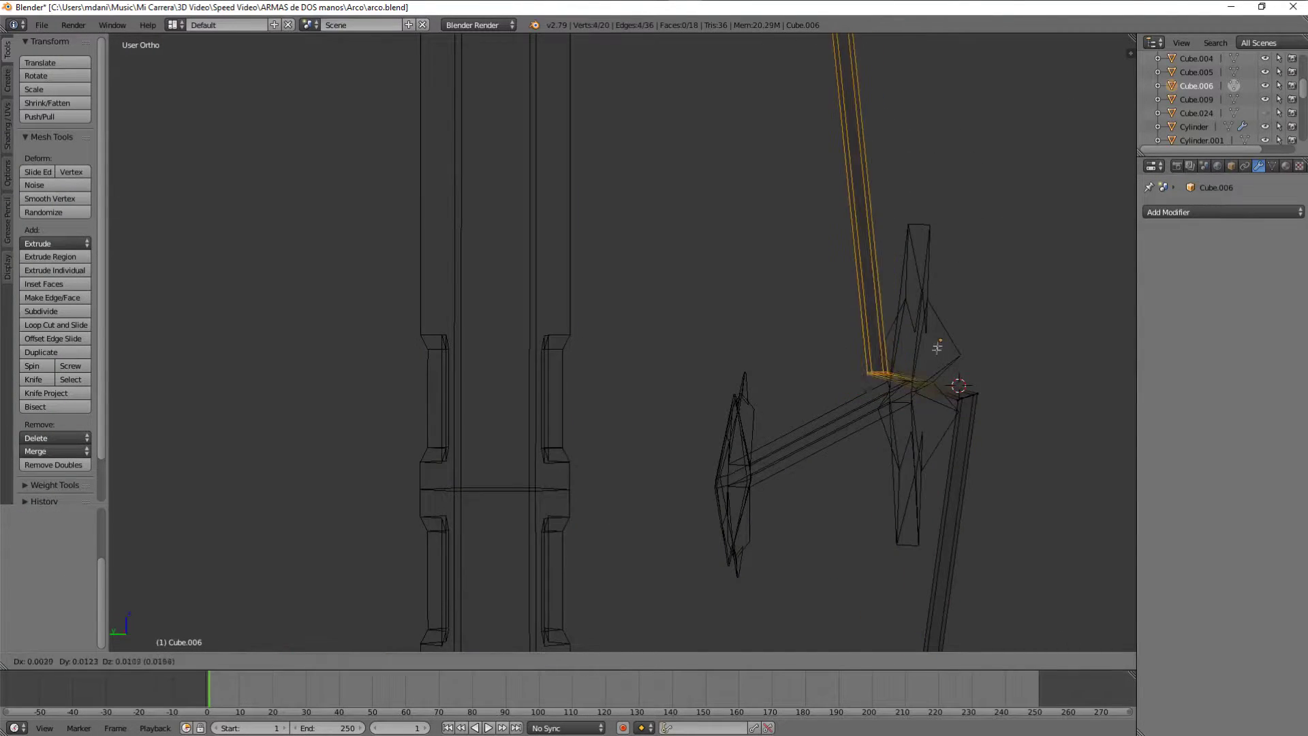
pyautogui.press('z')
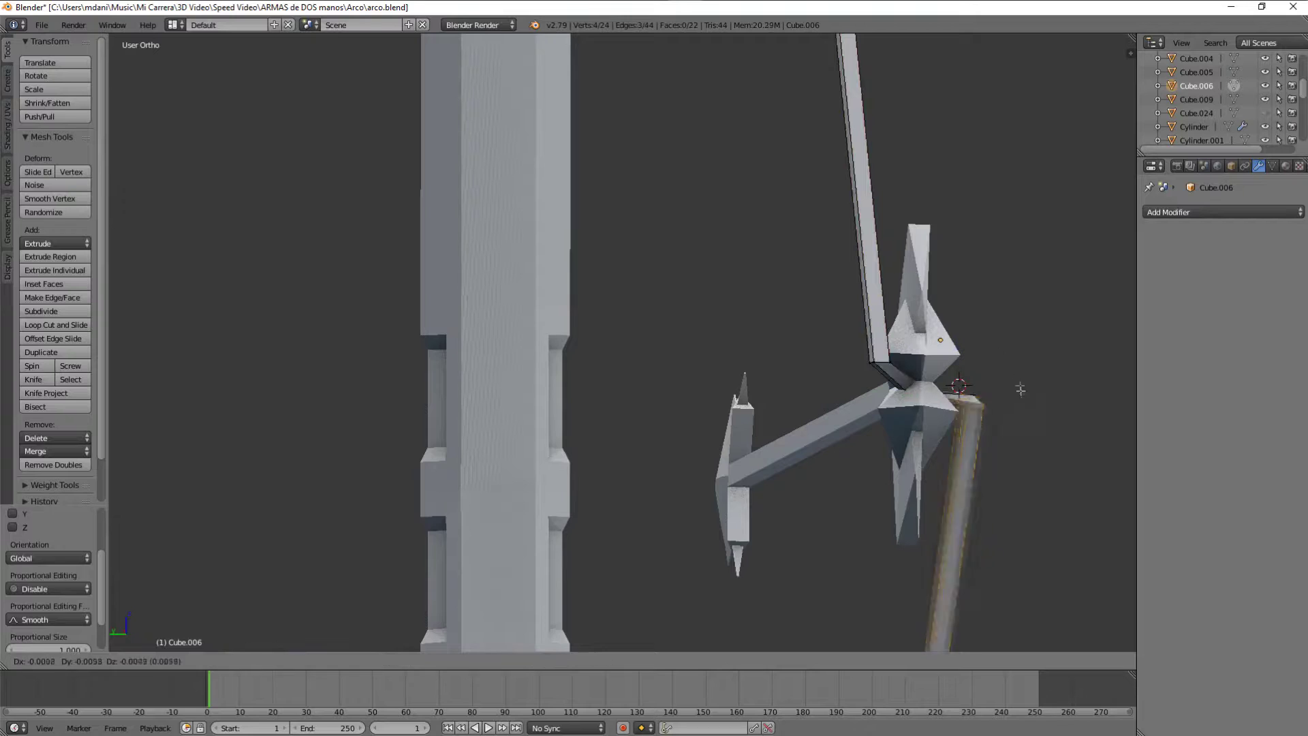
pyautogui.scroll(3, 1013, 339)
pyautogui.press('z')
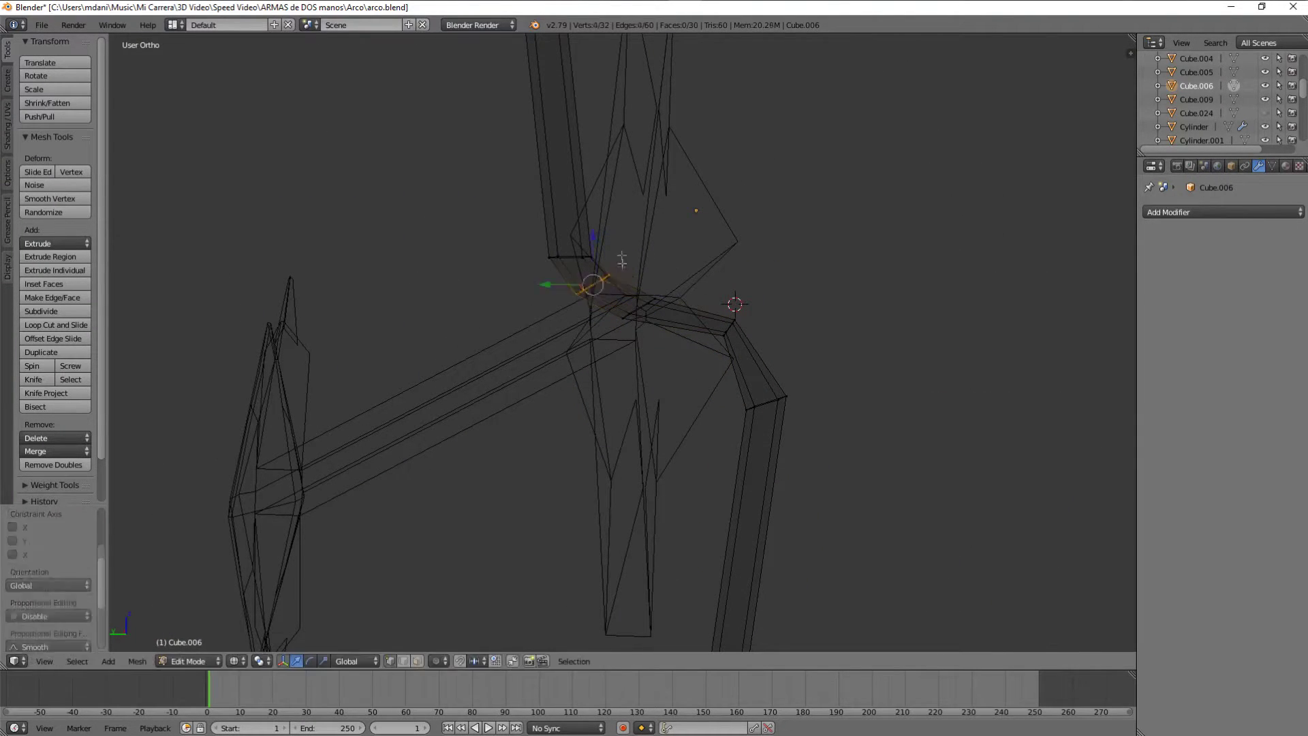
pyautogui.press('z')
# Pull the nock vertices back along X to the arrow's nock and return to Object Mode.
pyautogui.moveTo(622, 259); pyautogui.dragTo(541, 282, button='middle')
pyautogui.press('z')
pyautogui.press('z')
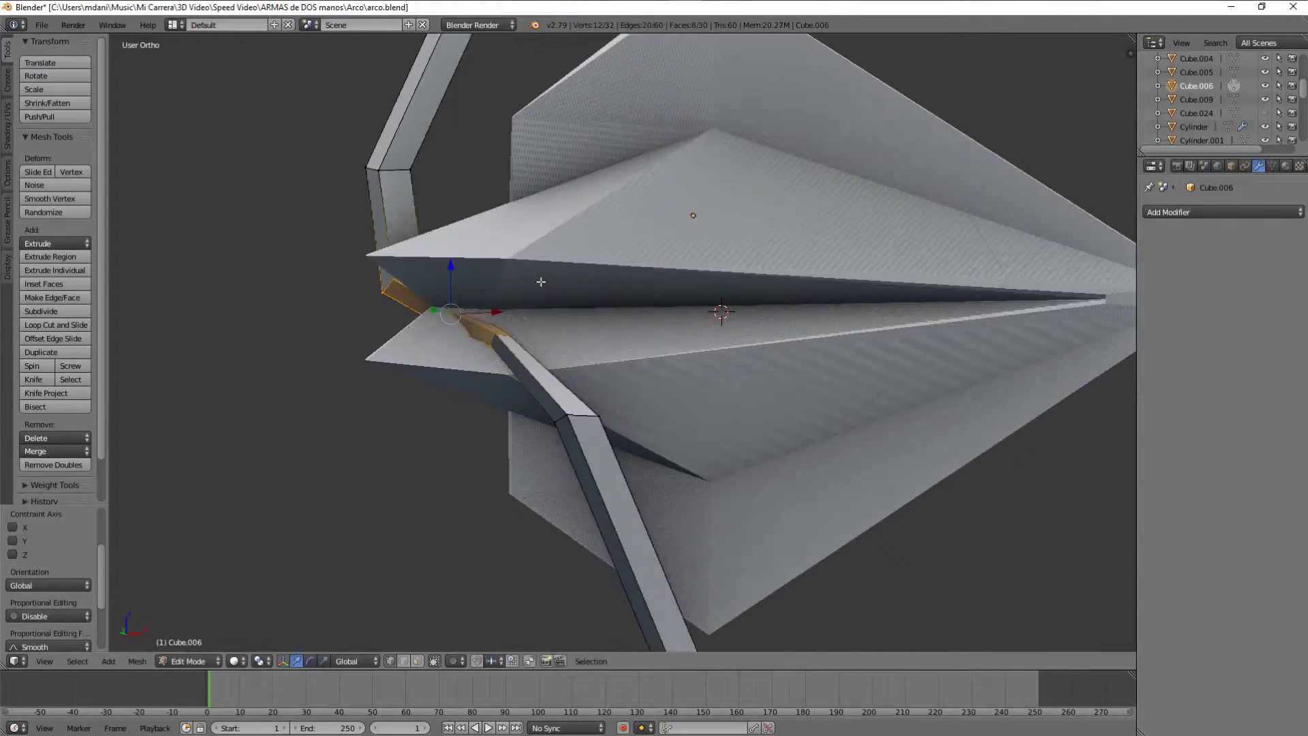
pyautogui.moveTo(535, 338); pyautogui.dragTo(502, 339)
pyautogui.press('z')
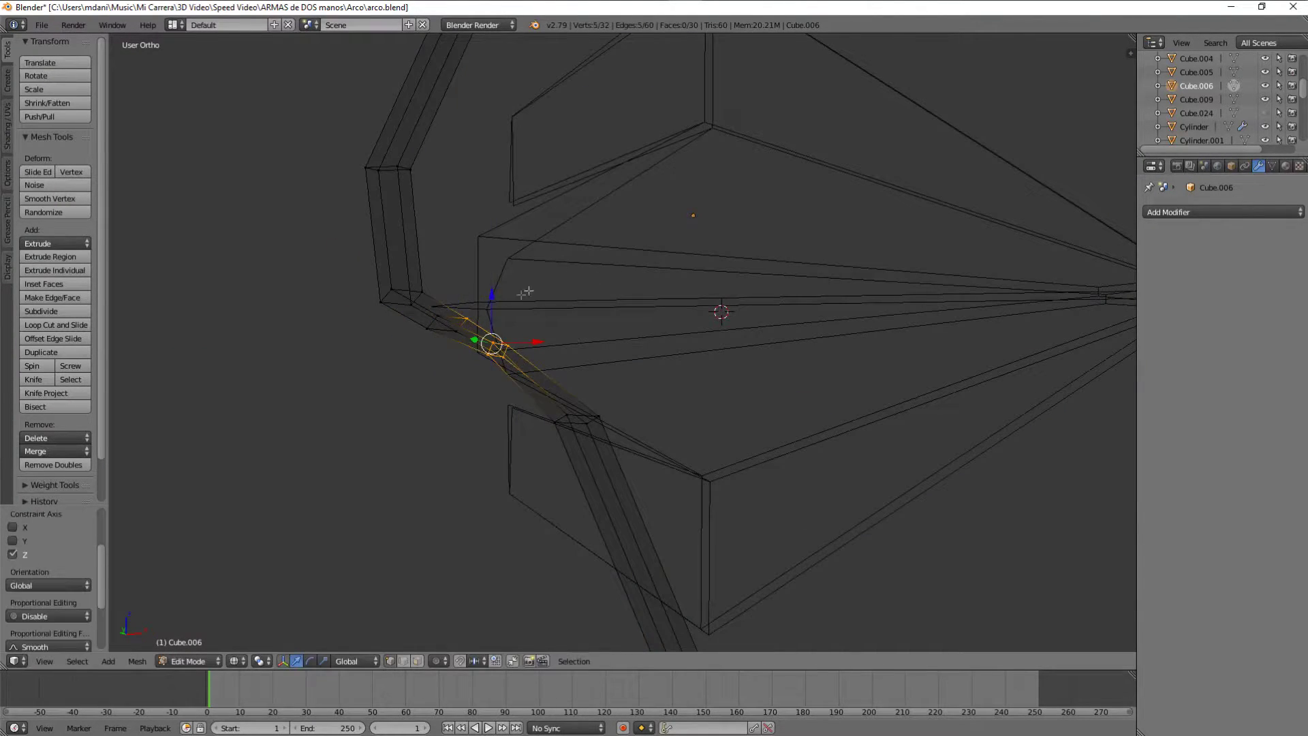
pyautogui.hotkey('ctrl', 'z')
pyautogui.press('z')
pyautogui.press('z')
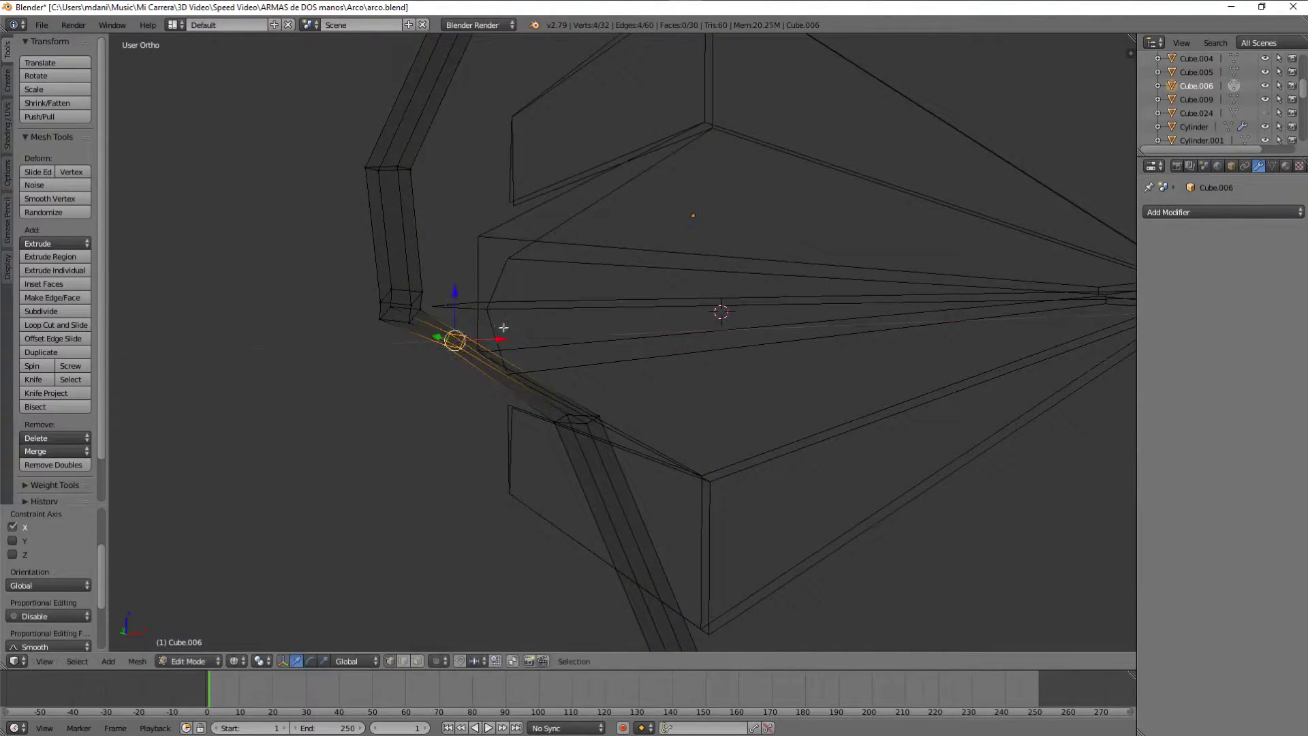
pyautogui.press('z')
pyautogui.press('g')
pyautogui.press('x')
pyautogui.press('Tab')
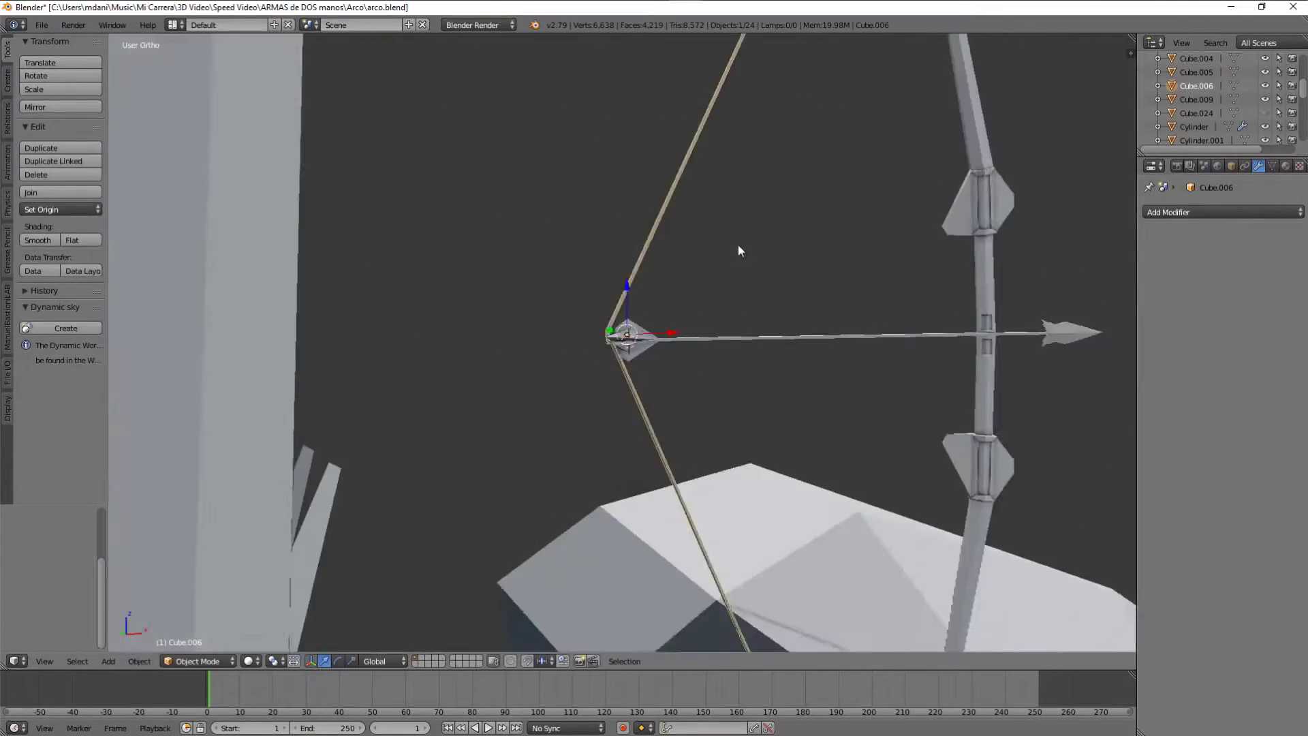
# Enter Edit Mode on the bowstring and reposition the string's end near the bow.
pyautogui.scroll(5, 750, 259)
pyautogui.scroll(5, 783, 252)
pyautogui.scroll(5, 811, 236)
pyautogui.moveTo(811, 236)
pyautogui.mouseDown(button='middle')
pyautogui.moveTo(752, 243)
pyautogui.moveTo(683, 393)
pyautogui.mouseUp(button='middle')
pyautogui.press('z')
pyautogui.press('Tab')
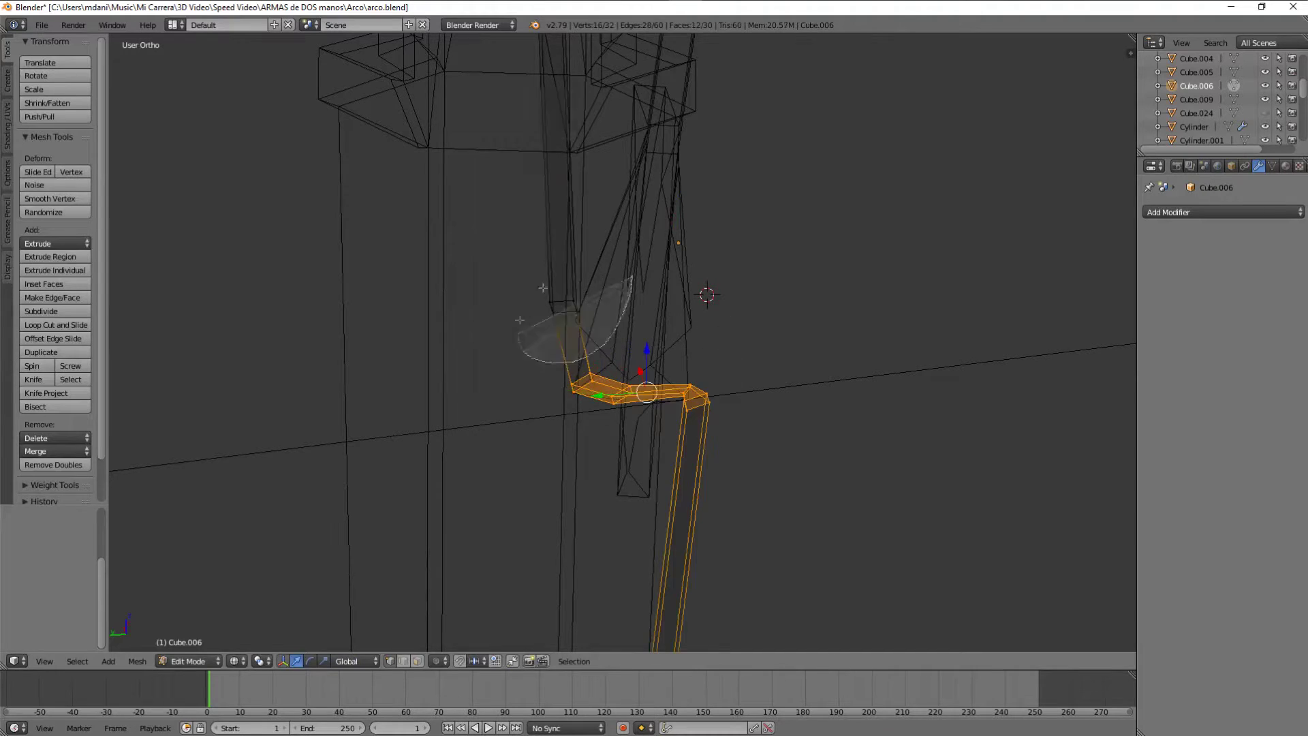
pyautogui.press('z')
pyautogui.scroll(-5, 519, 344)
pyautogui.press('a')
pyautogui.scroll(2, 738, 308)
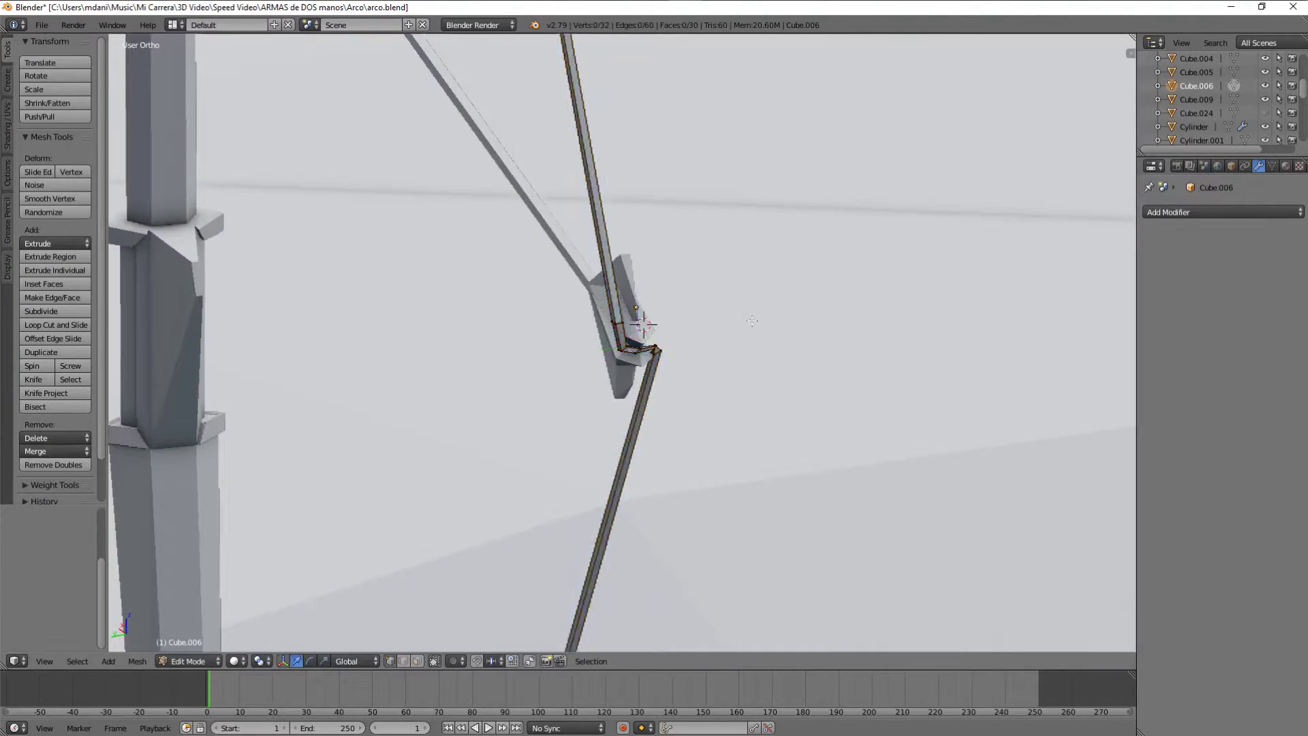
pyautogui.moveTo(737, 308); pyautogui.dragTo(629, 452, button='middle')
pyautogui.scroll(5, 629, 452)
pyautogui.press('z')
pyautogui.click(681, 402)
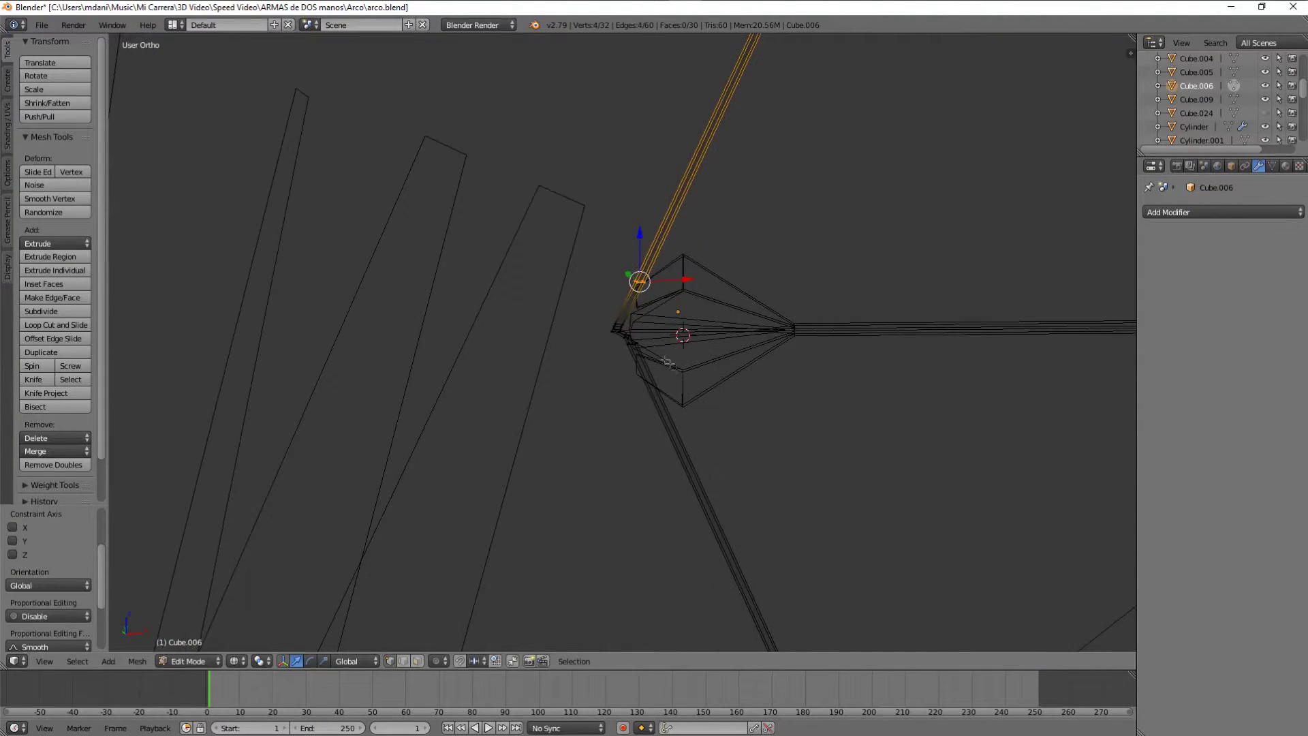
# Select the string's top face and move and resize it at the bow's bend.
pyautogui.press('z')
pyautogui.scroll(-5, 680, 403)
pyautogui.moveTo(681, 402); pyautogui.dragTo(606, 272, button='middle')
pyautogui.press('z')
pyautogui.press('a')
pyautogui.rightClick(523, 262)
pyautogui.press('g')
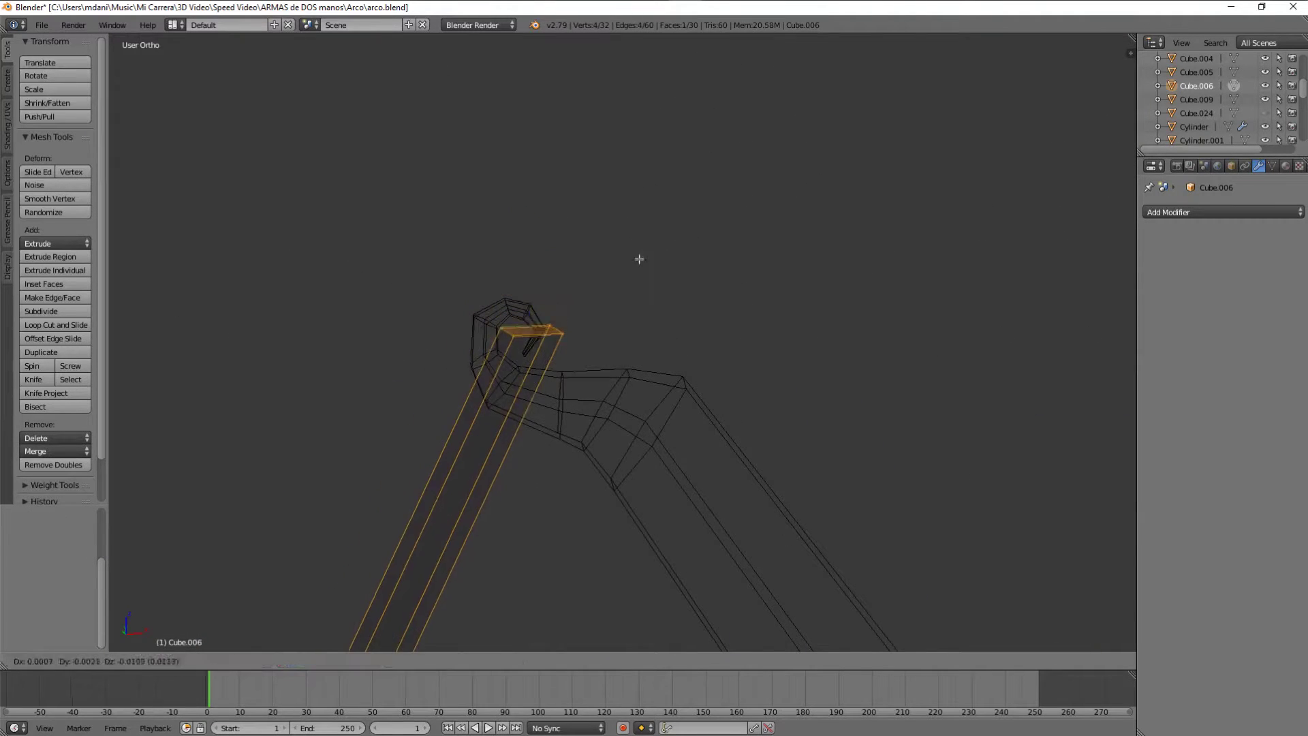
pyautogui.click(567, 329)
pyautogui.press('z')
pyautogui.moveTo(572, 301); pyautogui.dragTo(754, 374, button='middle')
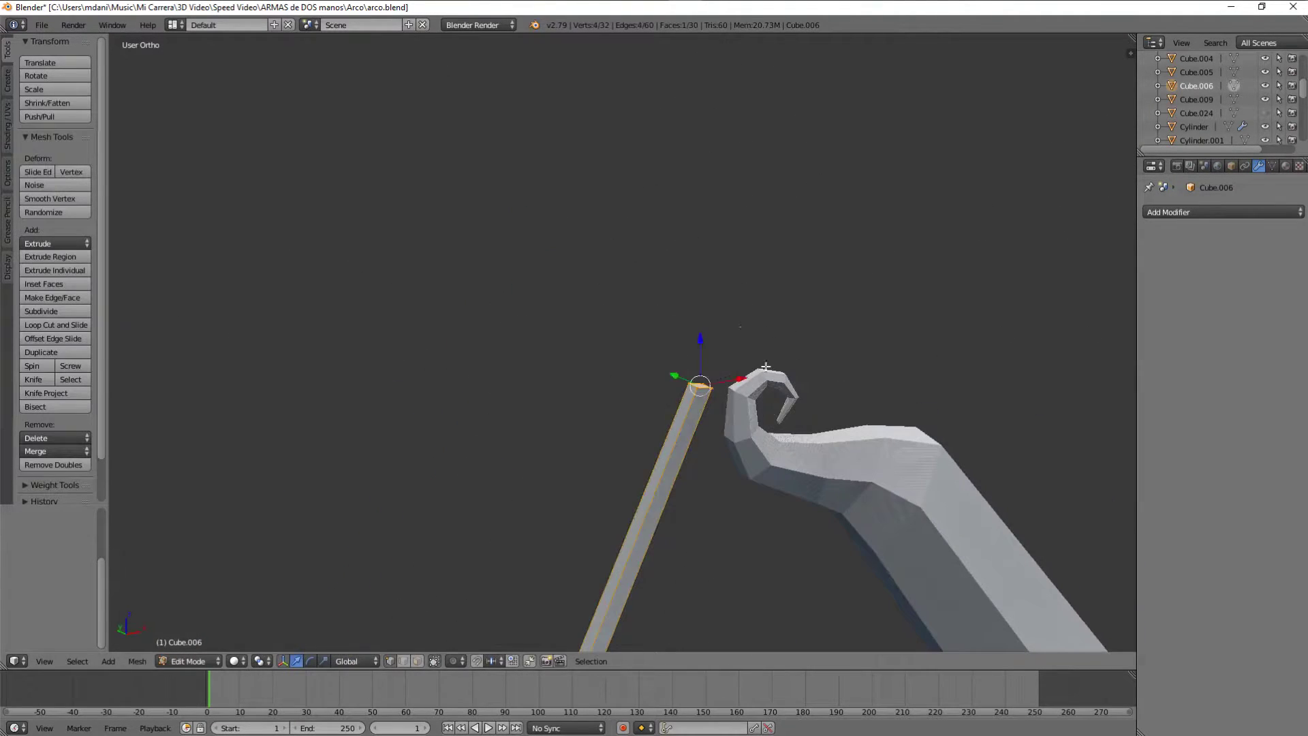
pyautogui.scroll(5, 897, 361)
pyautogui.scroll(-5, 897, 361)
pyautogui.moveTo(896, 361); pyautogui.dragTo(684, 298, button='middle')
pyautogui.scroll(3, 685, 297)
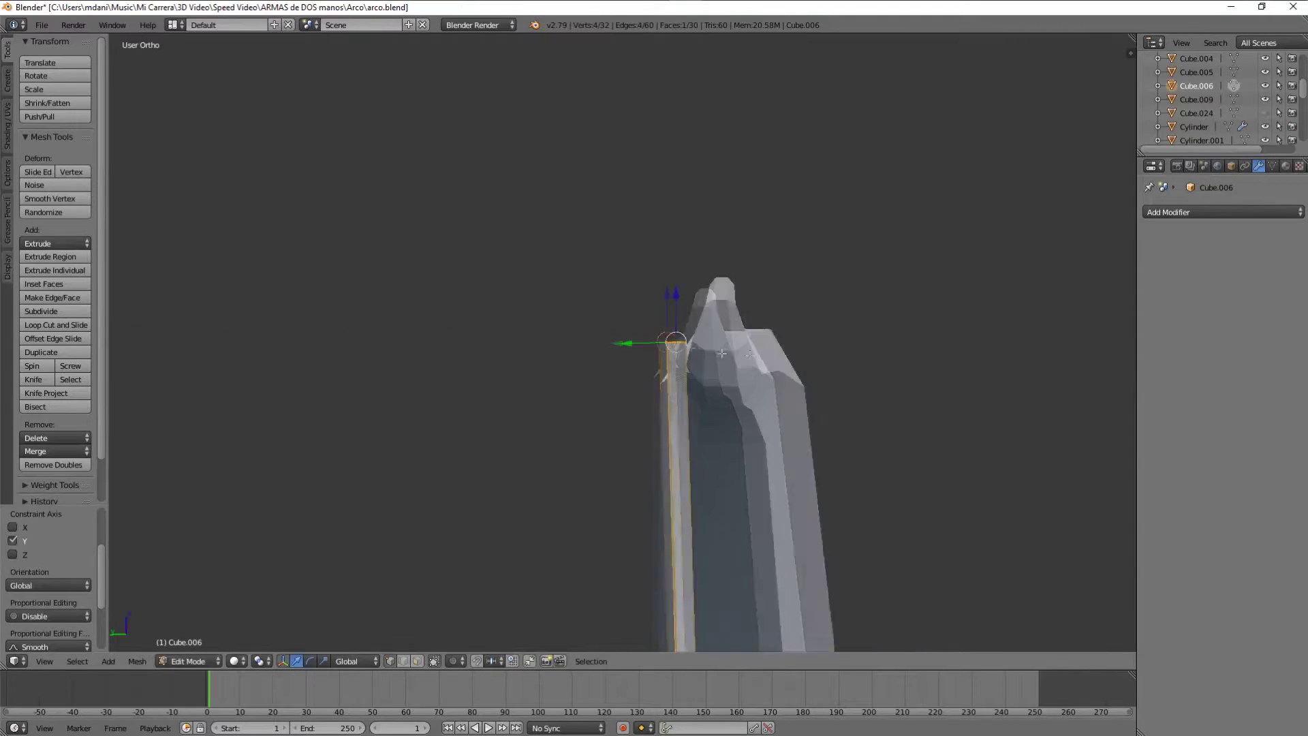
# Extrude the top face outward and shrink it so it hooks over the upper tip.
pyautogui.press('e')
pyautogui.click(679, 335)
pyautogui.press('z')
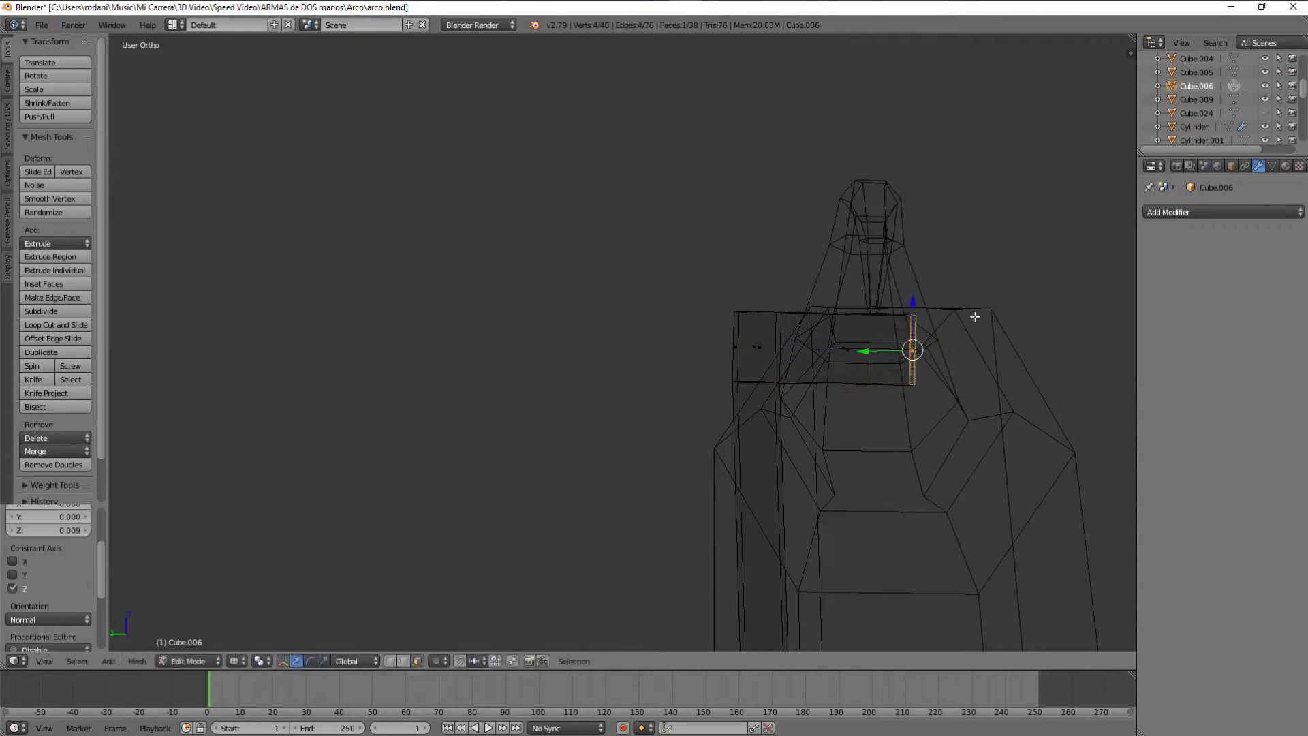
pyautogui.click(816, 336)
pyautogui.press('z')
pyautogui.click(795, 356)
pyautogui.press('z')
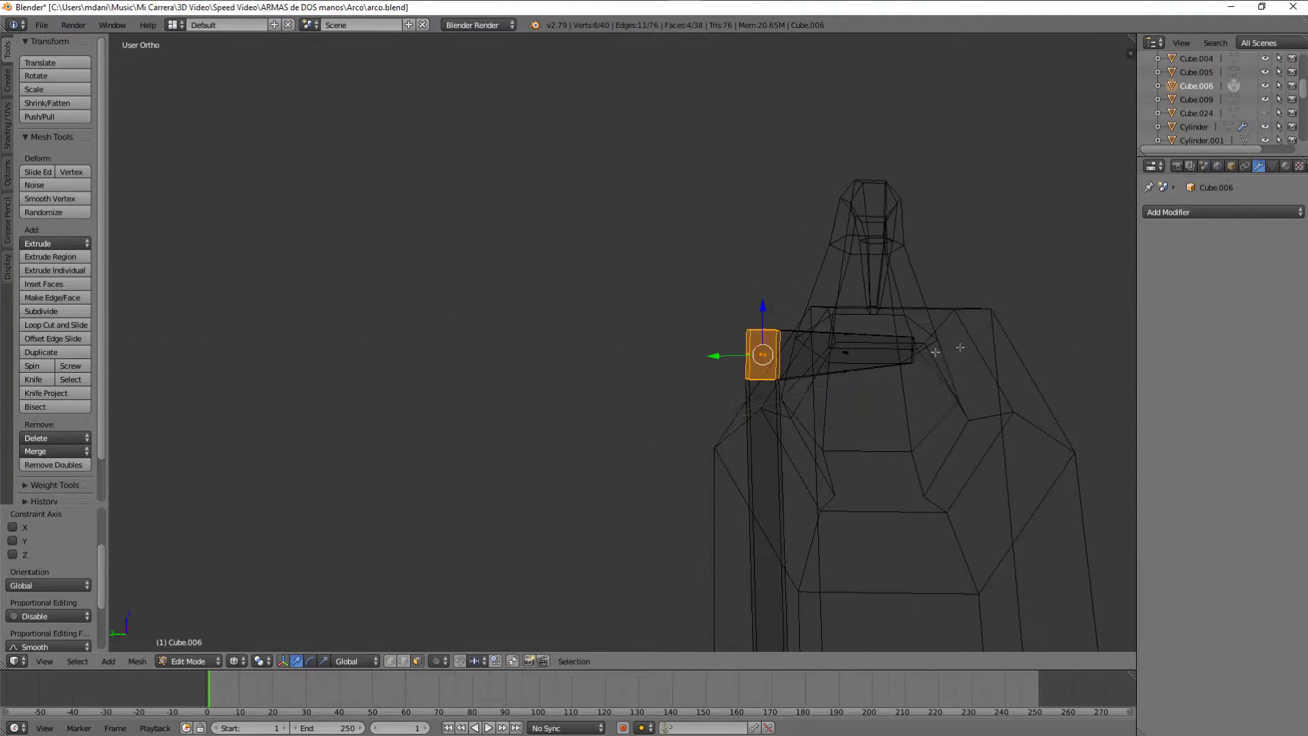
pyautogui.press('z')
pyautogui.press('a')
pyautogui.moveTo(885, 284); pyautogui.dragTo(891, 298, button='middle')
pyautogui.scroll(5, 848, 295)
pyautogui.scroll(-5, 848, 295)
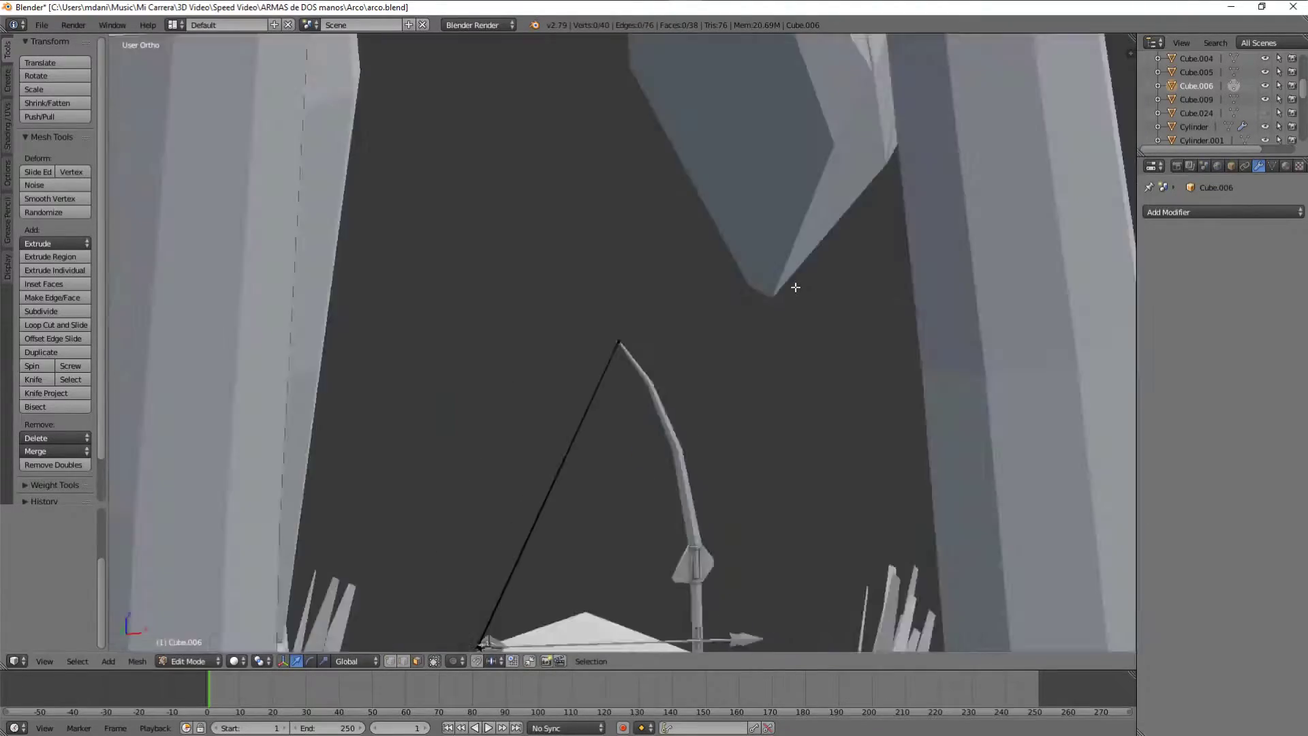
# Back in Object Mode, shift the bowstring left along X and frame it.
pyautogui.press('Tab')
pyautogui.scroll(-3, 588, 407)
pyautogui.moveTo(657, 392); pyautogui.dragTo(500, 393)
pyautogui.press('KP_Decimal')
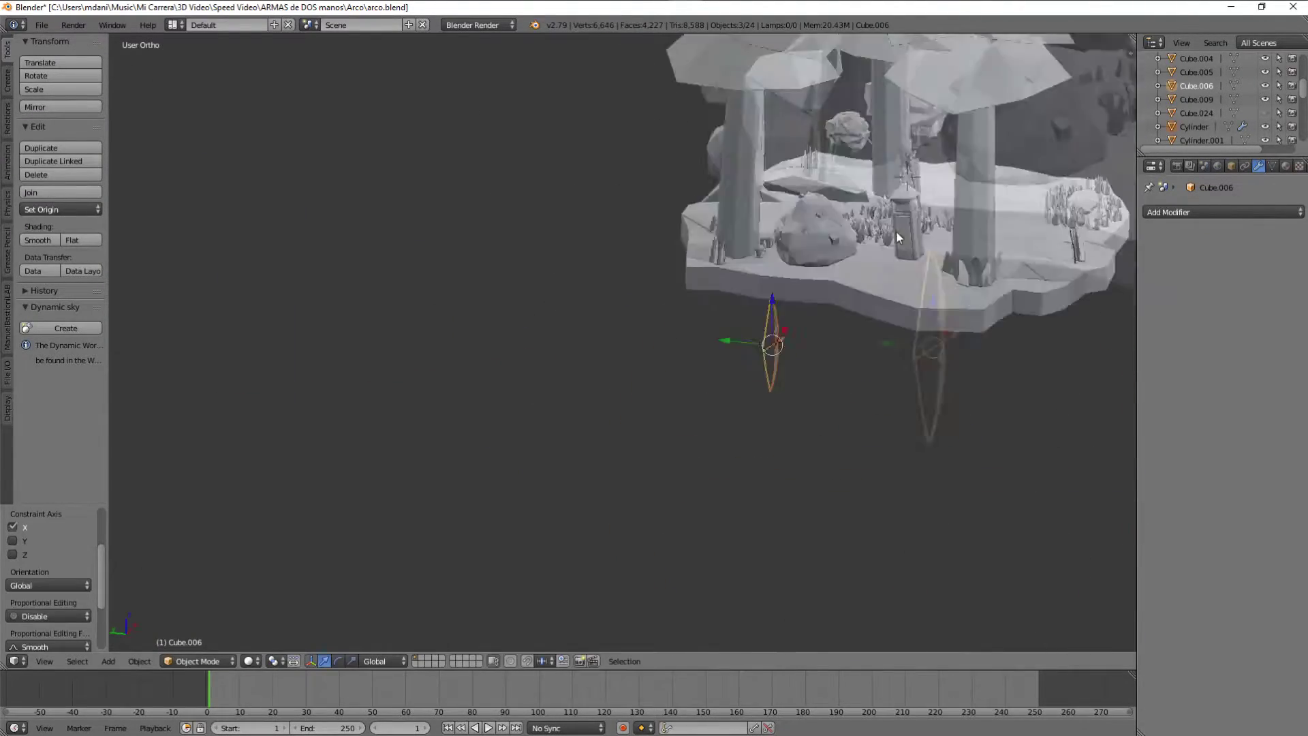
# Lock the view to the object 'arco' in the Display settings.
pyautogui.scroll(3, 835, 362)
pyautogui.click(8, 408)
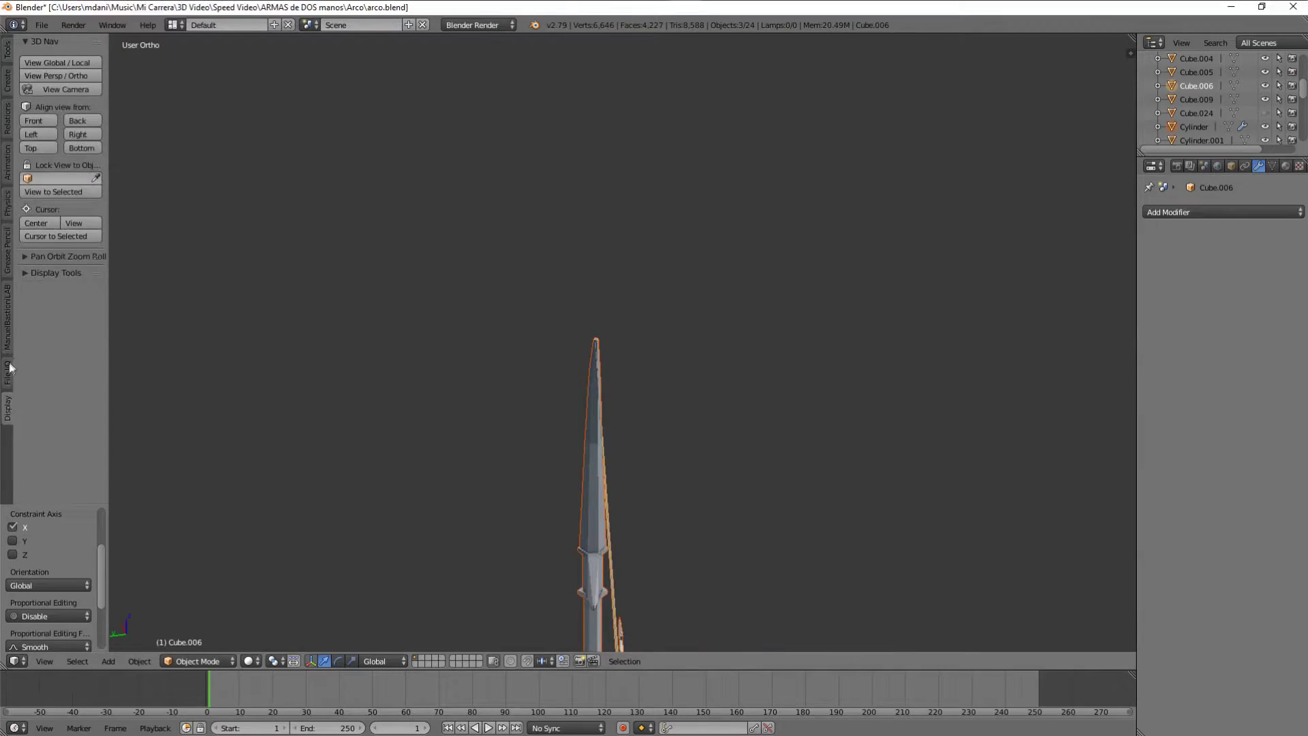
pyautogui.click(1193, 127)
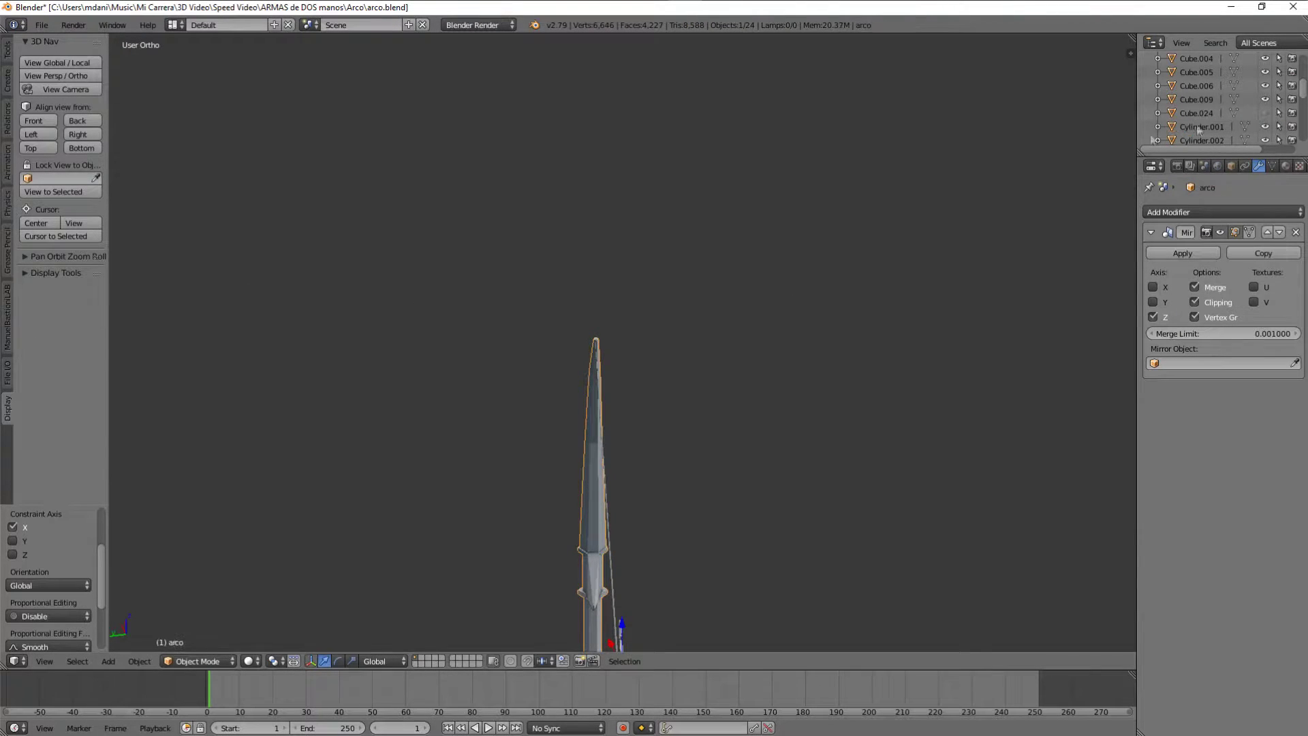
pyautogui.click(61, 178)
pyautogui.click(41, 199)
# Orbit to the bow tip and select the string's edge loop there in wireframe.
pyautogui.scroll(5, 809, 467)
pyautogui.moveTo(809, 468); pyautogui.dragTo(797, 494, button='middle')
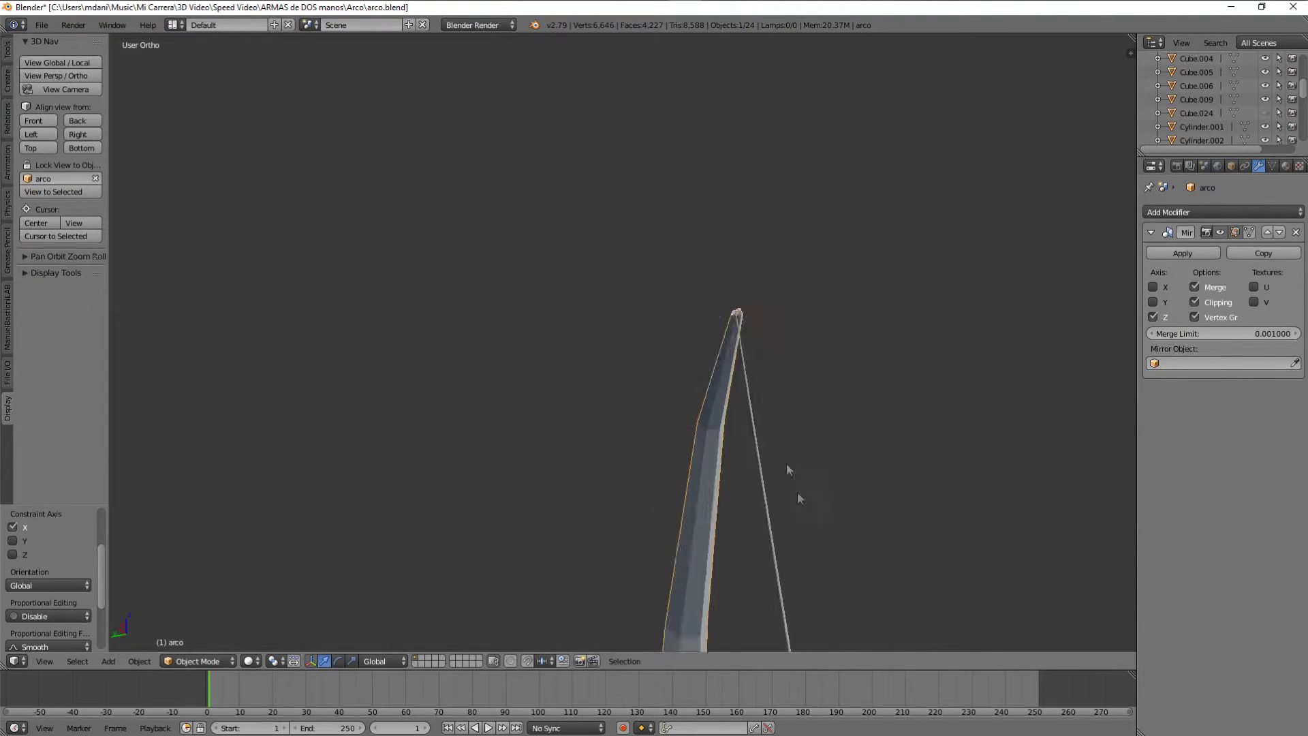
pyautogui.scroll(3, 817, 435)
pyautogui.moveTo(835, 380); pyautogui.dragTo(848, 370, button='middle')
pyautogui.scroll(-3, 848, 370)
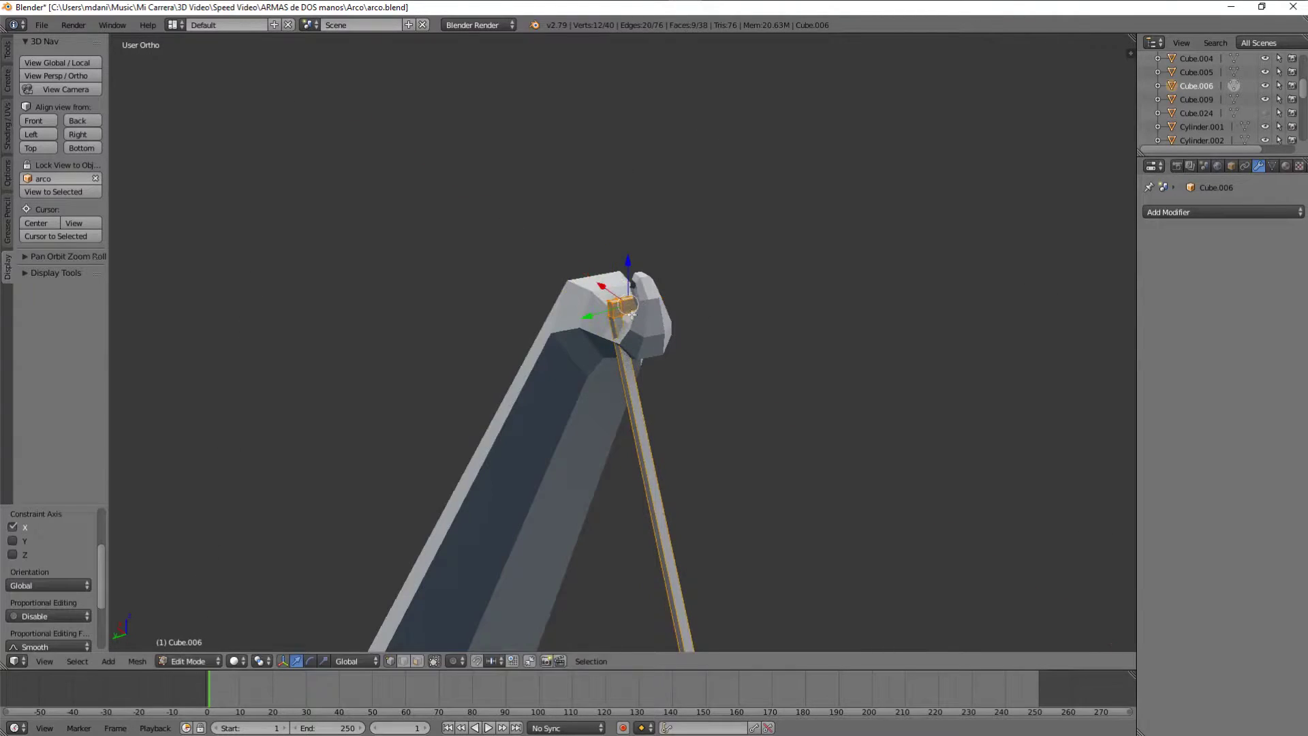
pyautogui.press('z')
pyautogui.keyDown('alt'); pyautogui.rightClick(640, 300); pyautogui.keyUp('alt')
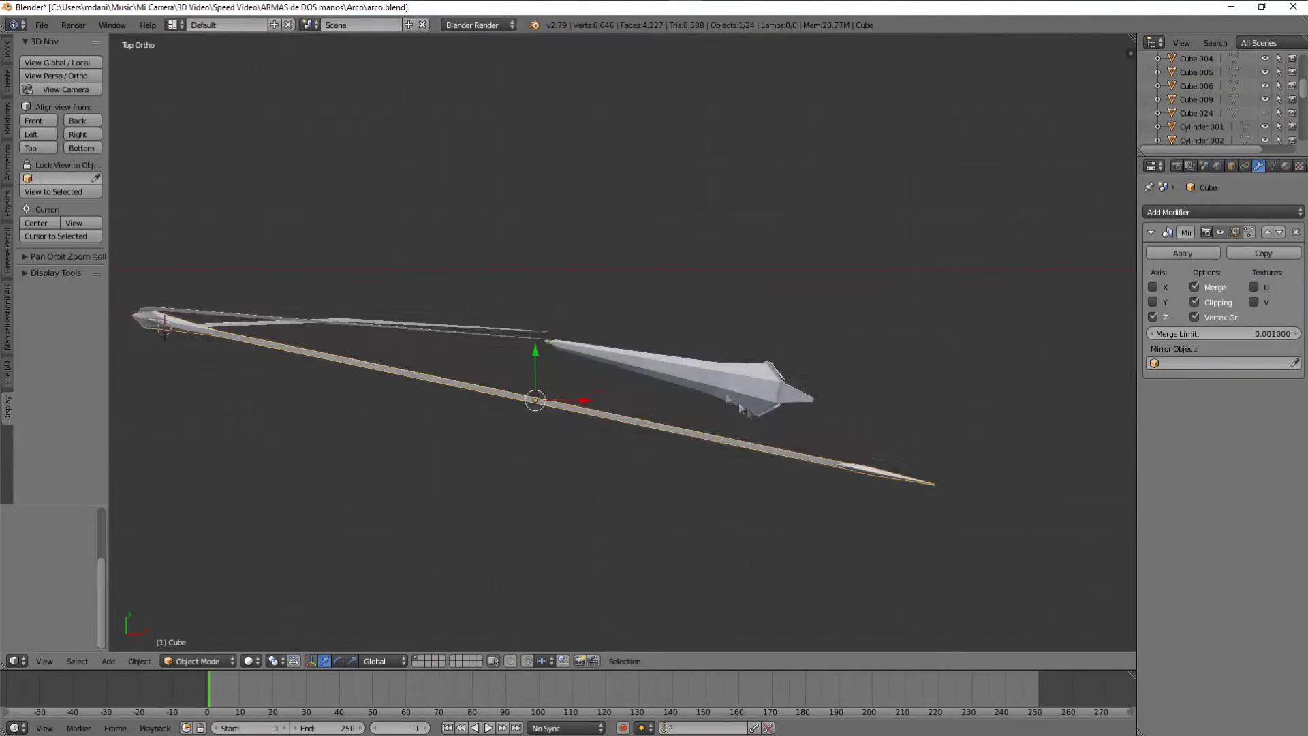
# Select the linked end section of bowstring Cube.006 and rotate it into line.
pyautogui.scroll(2, 740, 455)
pyautogui.rightClick(974, 393)
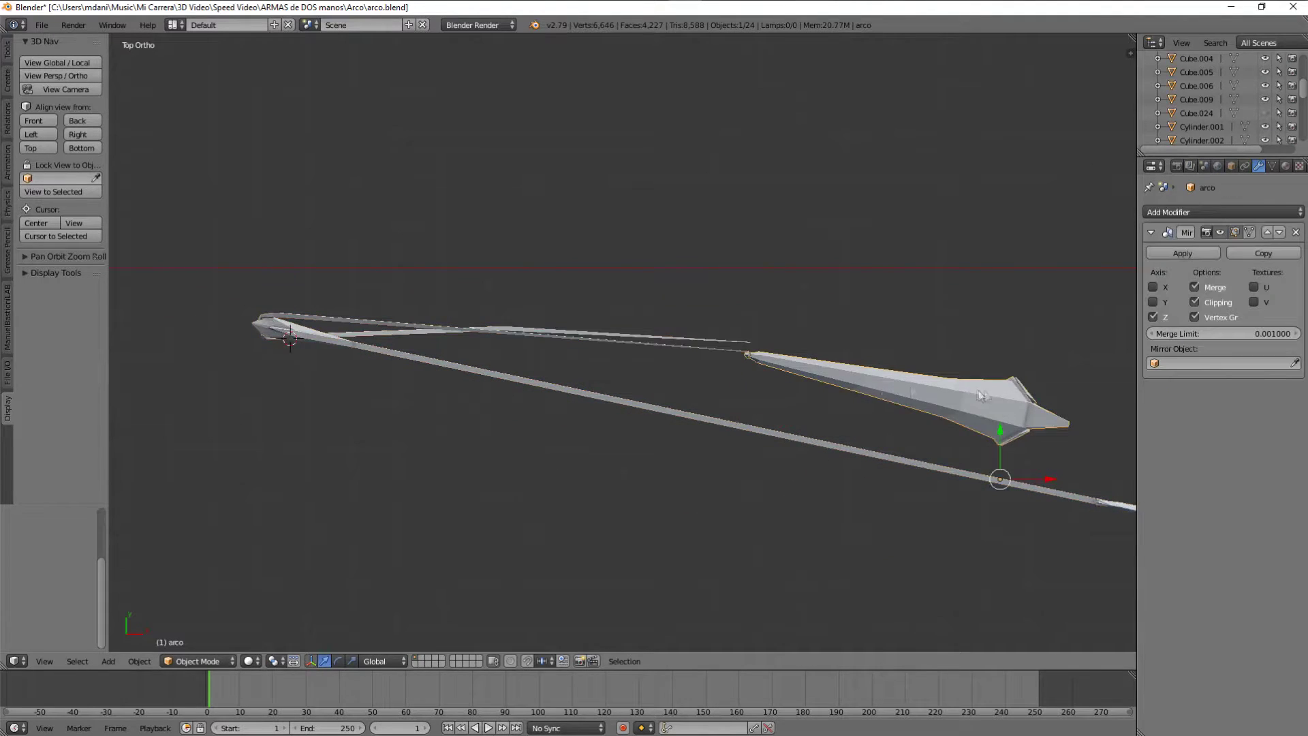
pyautogui.rightClick(690, 340)
pyautogui.press('Tab')
pyautogui.scroll(4, 582, 350)
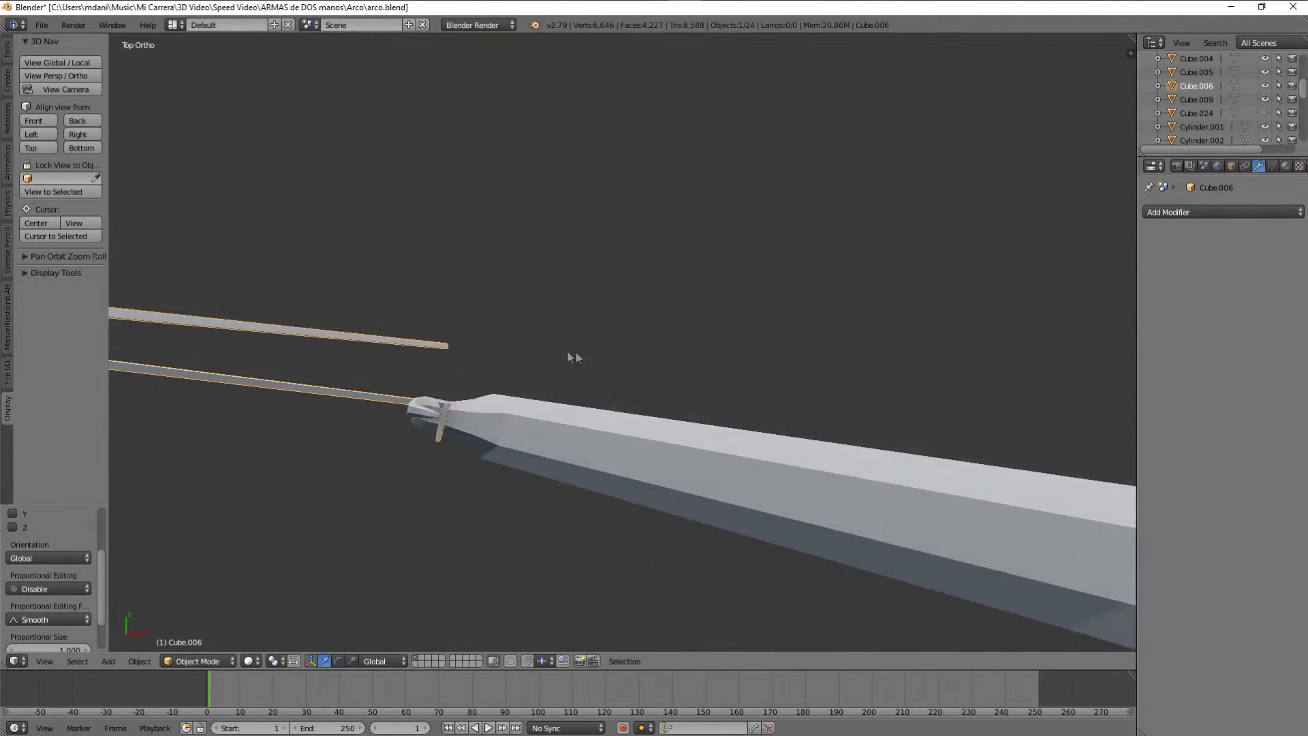
pyautogui.scroll(2, 624, 339)
pyautogui.press('l')
pyautogui.press('z')
pyautogui.scroll(-5, 625, 339)
pyautogui.press('r')
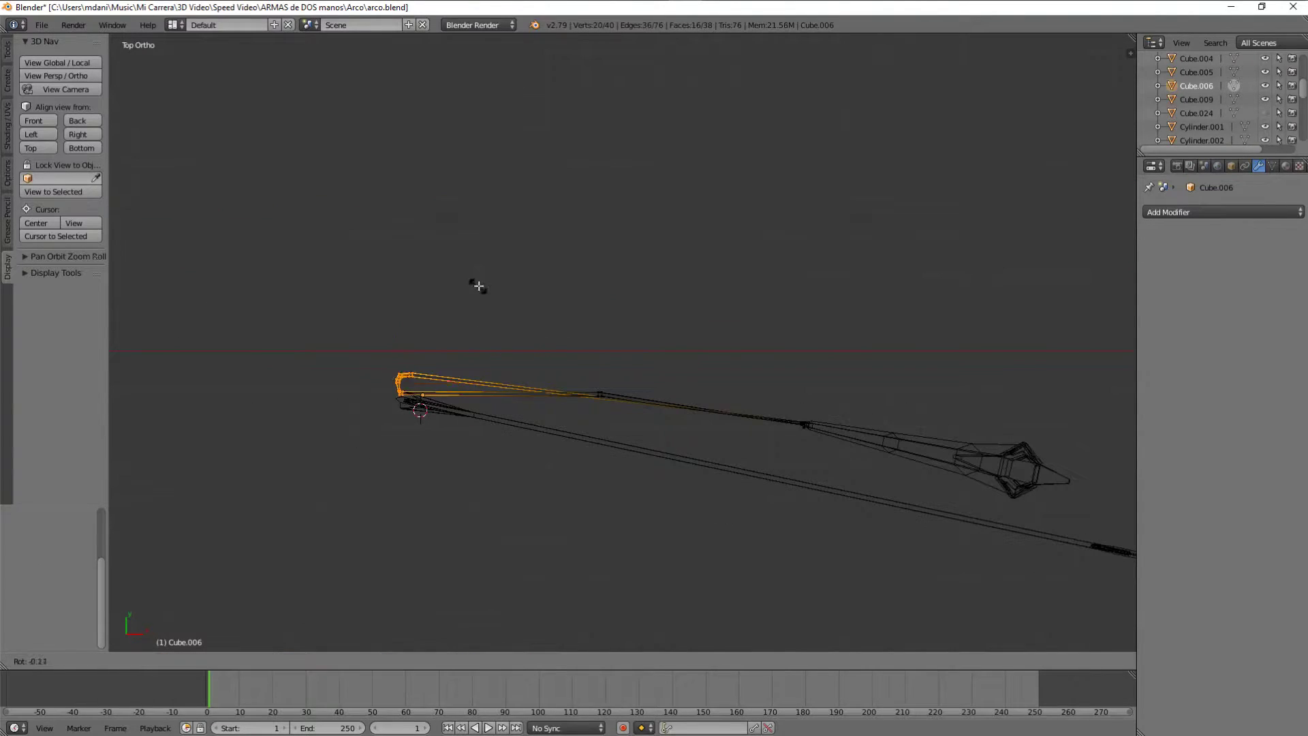
pyautogui.click(504, 289)
pyautogui.press('Tab')
# Rotate the long Cube bow piece to align with the string.
pyautogui.rightClick(560, 444)
pyautogui.click(803, 252)
pyautogui.press('z')
pyautogui.moveTo(805, 245)
pyautogui.mouseDown(button='middle')
pyautogui.moveTo(773, 315)
pyautogui.moveTo(660, 399)
pyautogui.moveTo(736, 286)
pyautogui.moveTo(709, 289)
pyautogui.moveTo(779, 327)
pyautogui.mouseUp(button='middle')
pyautogui.press('Tab')
pyautogui.scroll(-5, 822, 320)
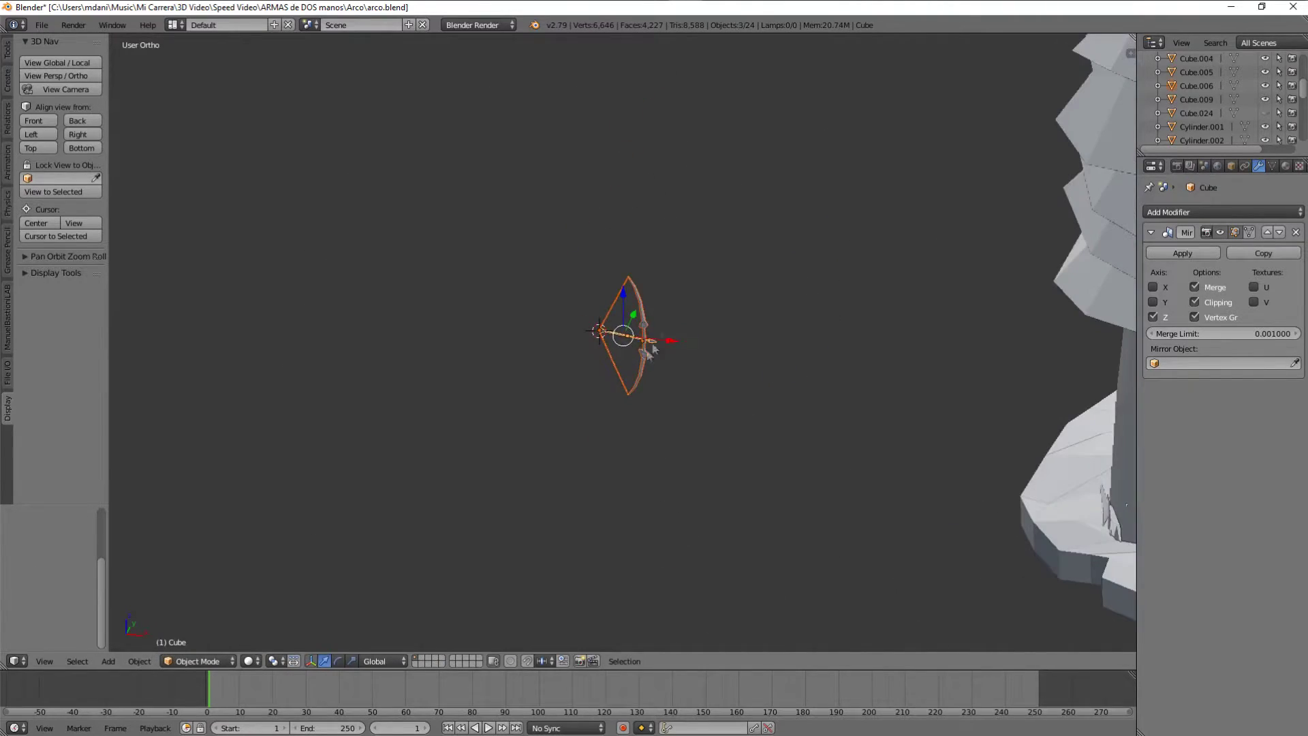
# Move the bow along X into the trees and adjust its position along Y.
pyautogui.press('g')
pyautogui.press('x')
pyautogui.click(1062, 409)
pyautogui.scroll(5, 654, 340)
pyautogui.scroll(2, 654, 341)
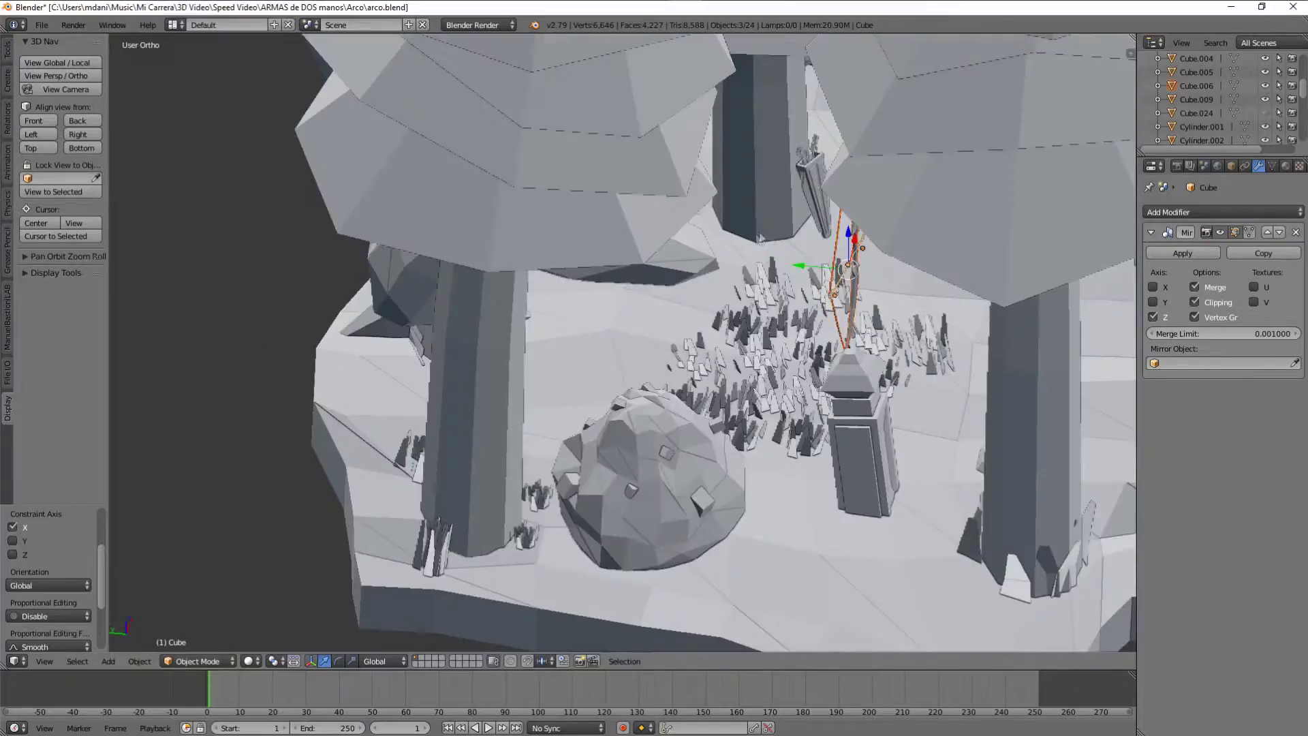
pyautogui.scroll(-3, 758, 237)
pyautogui.moveTo(758, 237); pyautogui.dragTo(554, 298, button='middle')
pyautogui.press('g')
pyautogui.press('y')
pyautogui.click(579, 286)
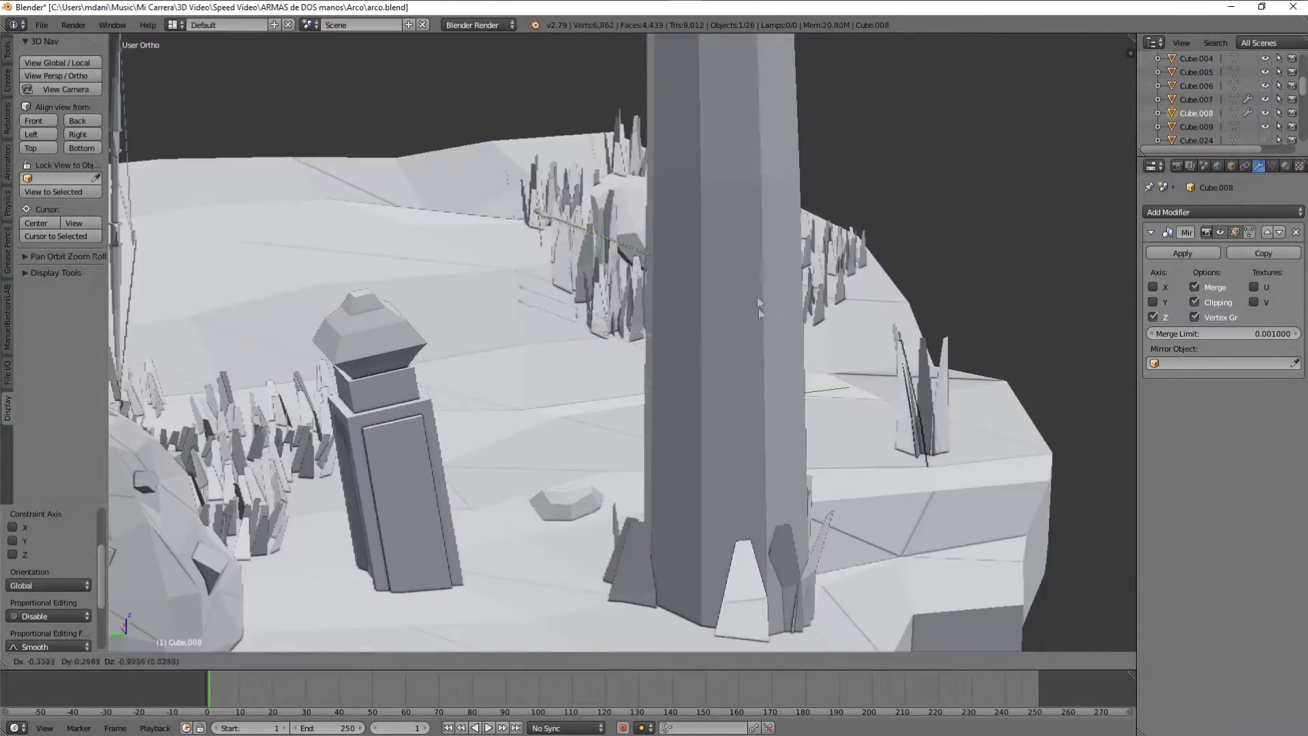
# Confirm the arrow's position and select arrow Cube.007 beside the tree trunk.
pyautogui.click(757, 296)
pyautogui.moveTo(739, 372); pyautogui.dragTo(662, 389, button='middle')
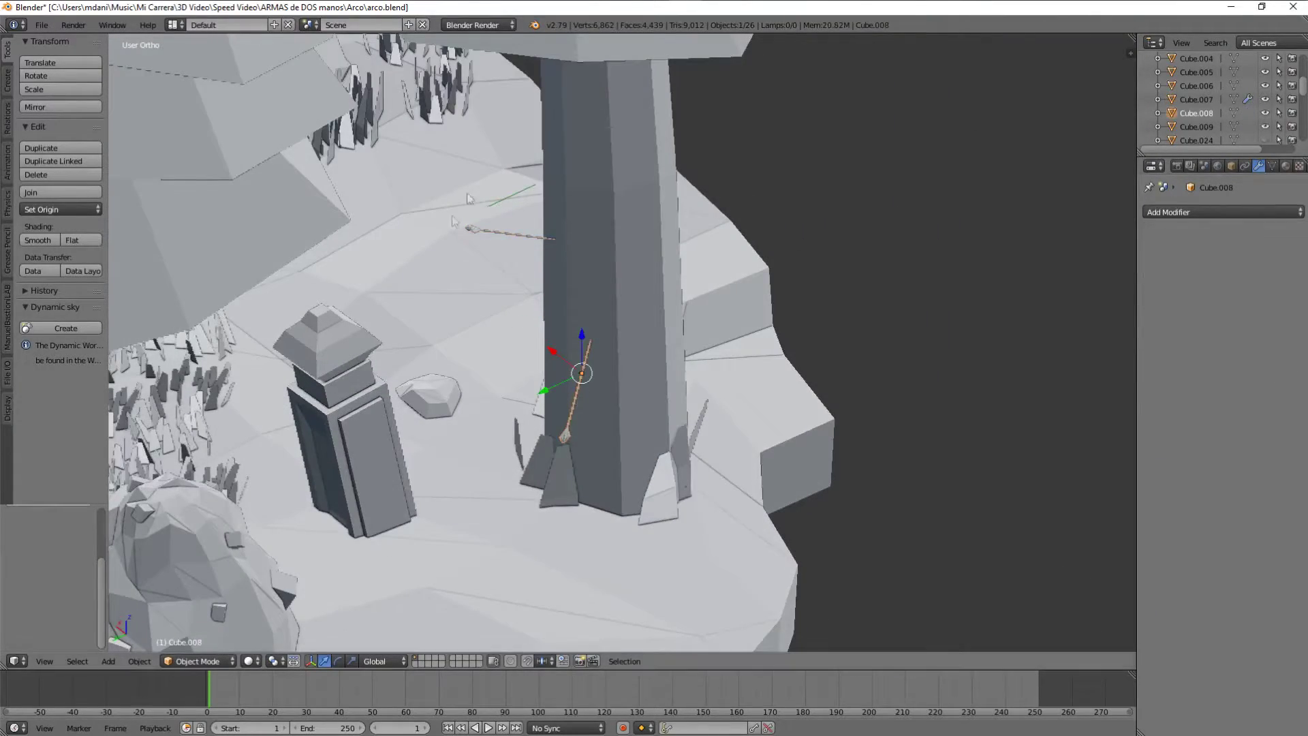
pyautogui.rightClick(466, 227)
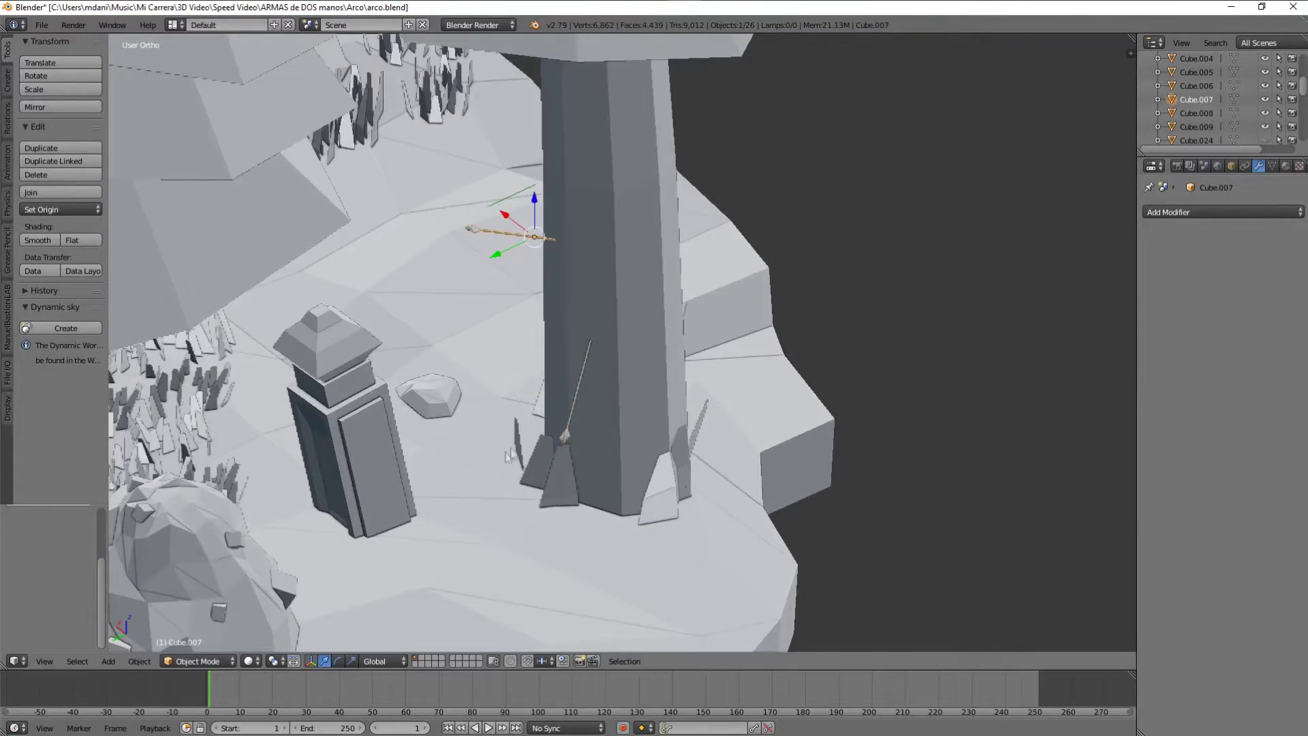
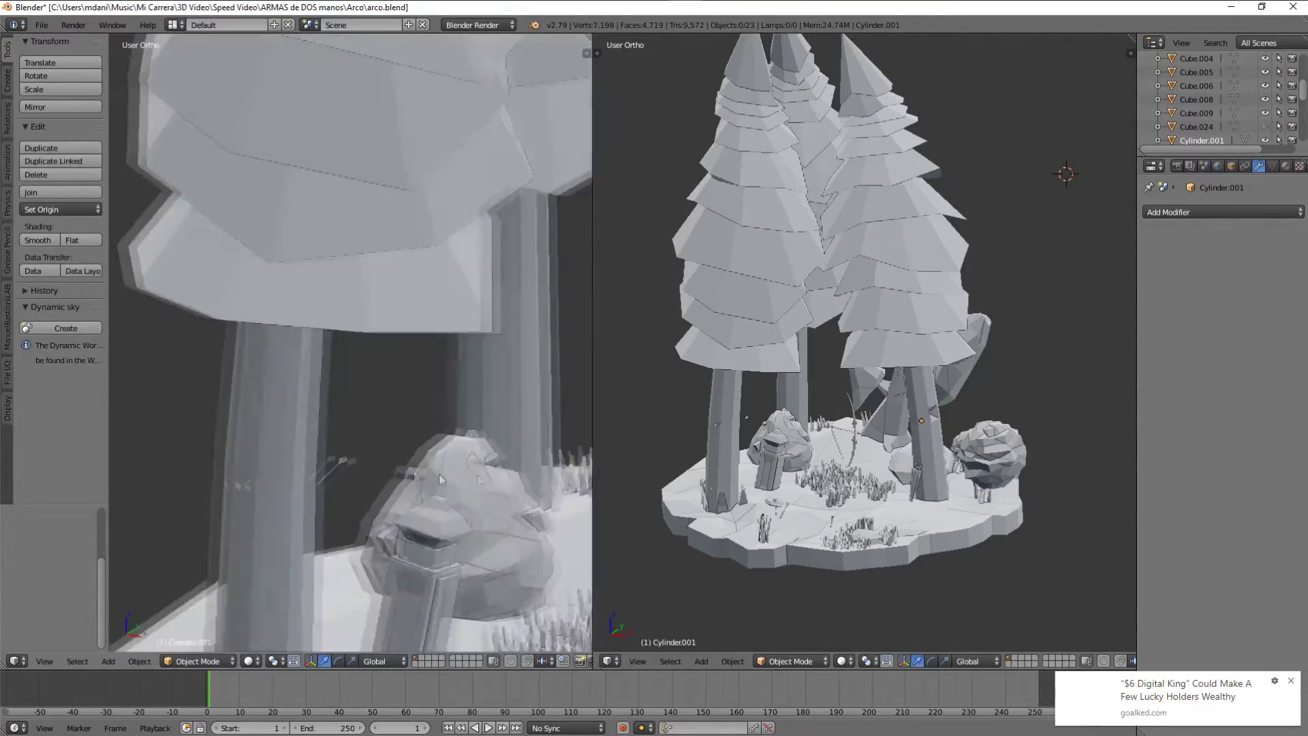
# Select all pine foliage faces in Edit Mode and turn the right view into the UV/Image Editor.
pyautogui.press('Tab')
pyautogui.press('a')
pyautogui.click(610, 661)
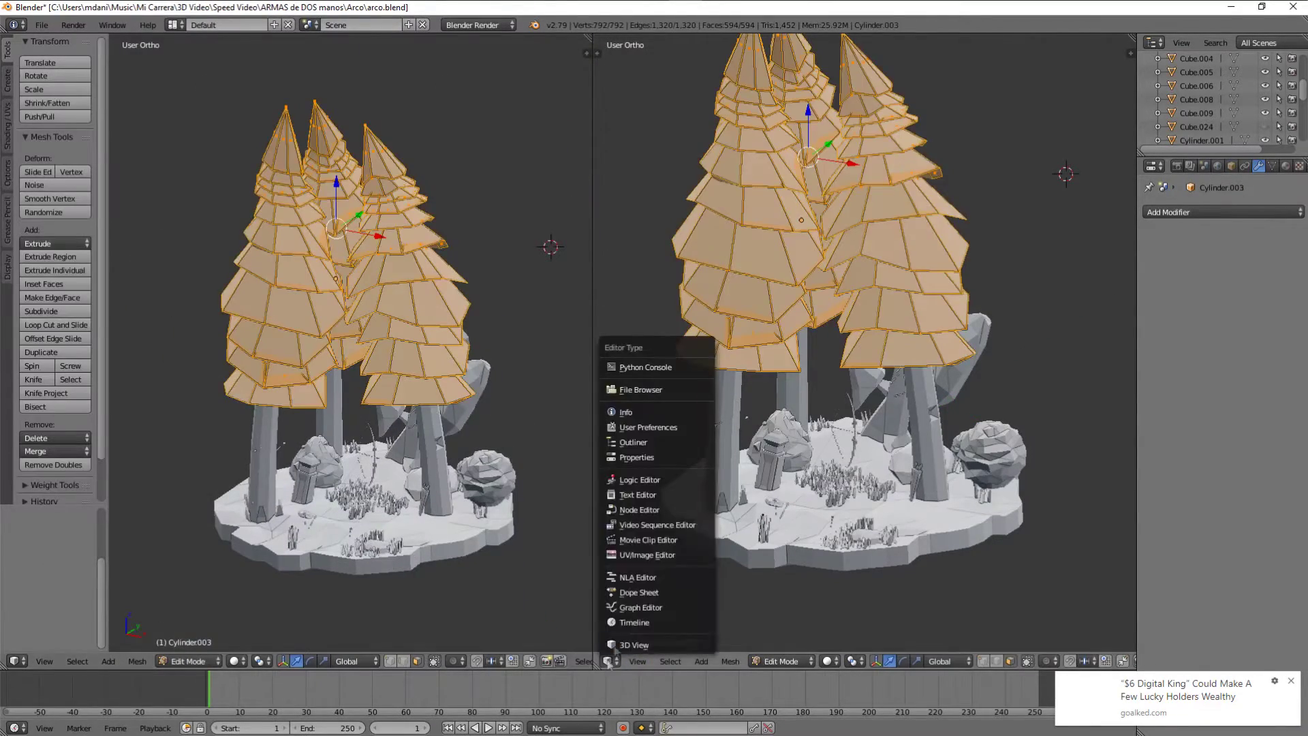
pyautogui.click(653, 566)
# Load the Pack de colores 100.jpg palette and unwrap the foliage faces onto it.
pyautogui.click(773, 662)
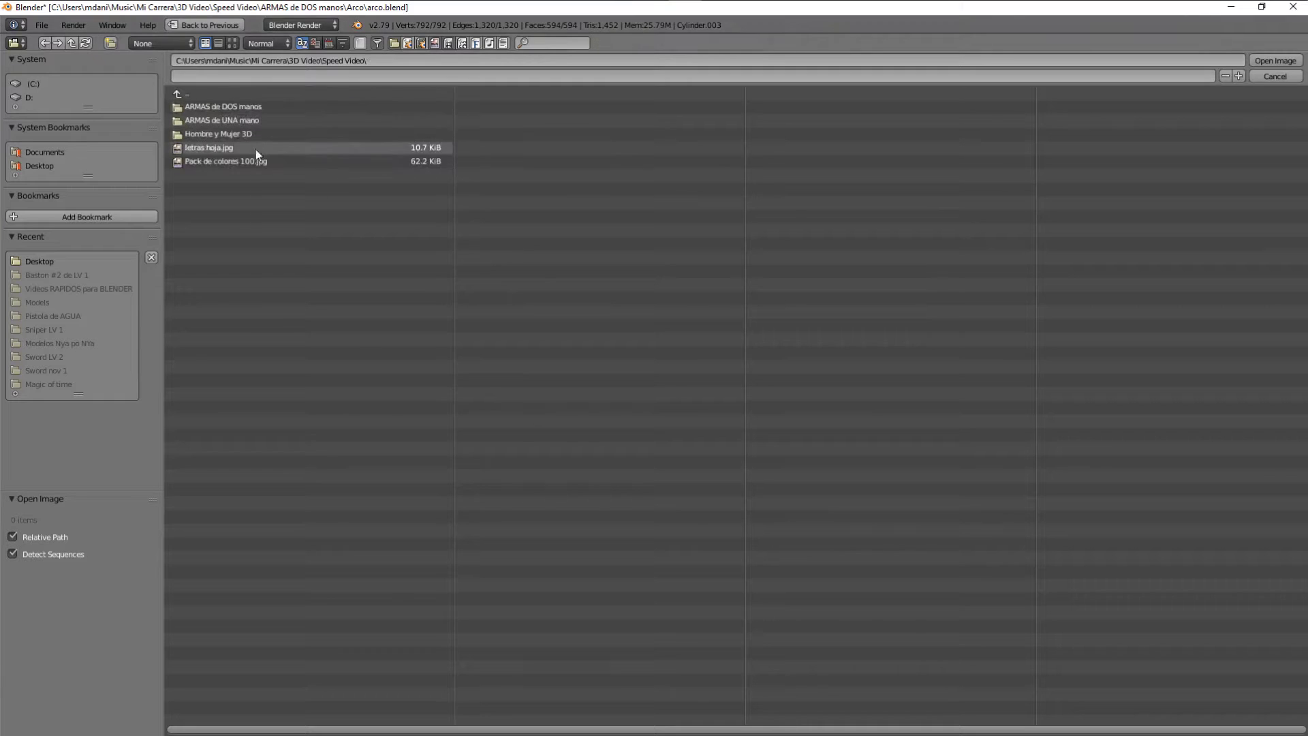
pyautogui.doubleClick(254, 160)
pyautogui.press('u')
pyautogui.click(399, 418)
# Shrink the foliage UVs onto a green palette tile and display textures in the top view.
pyautogui.press('s')
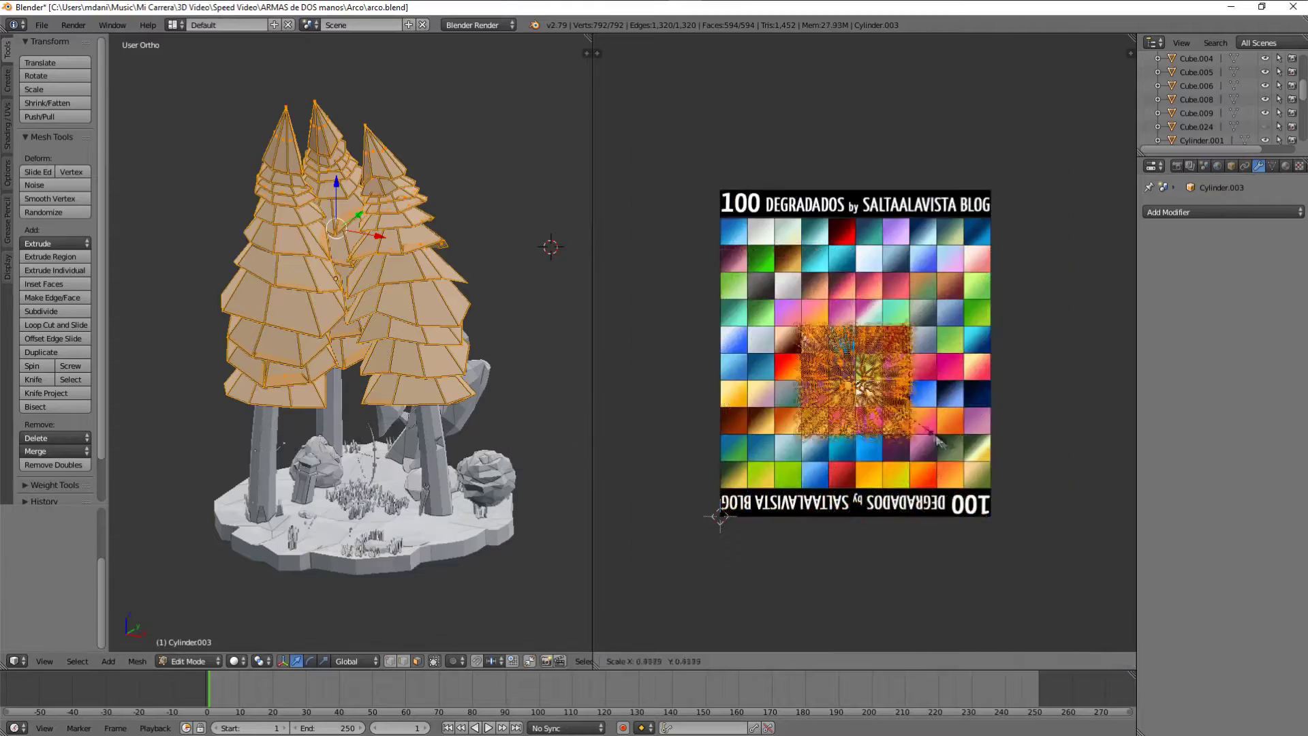
pyautogui.click(868, 446)
pyautogui.scroll(2, 869, 446)
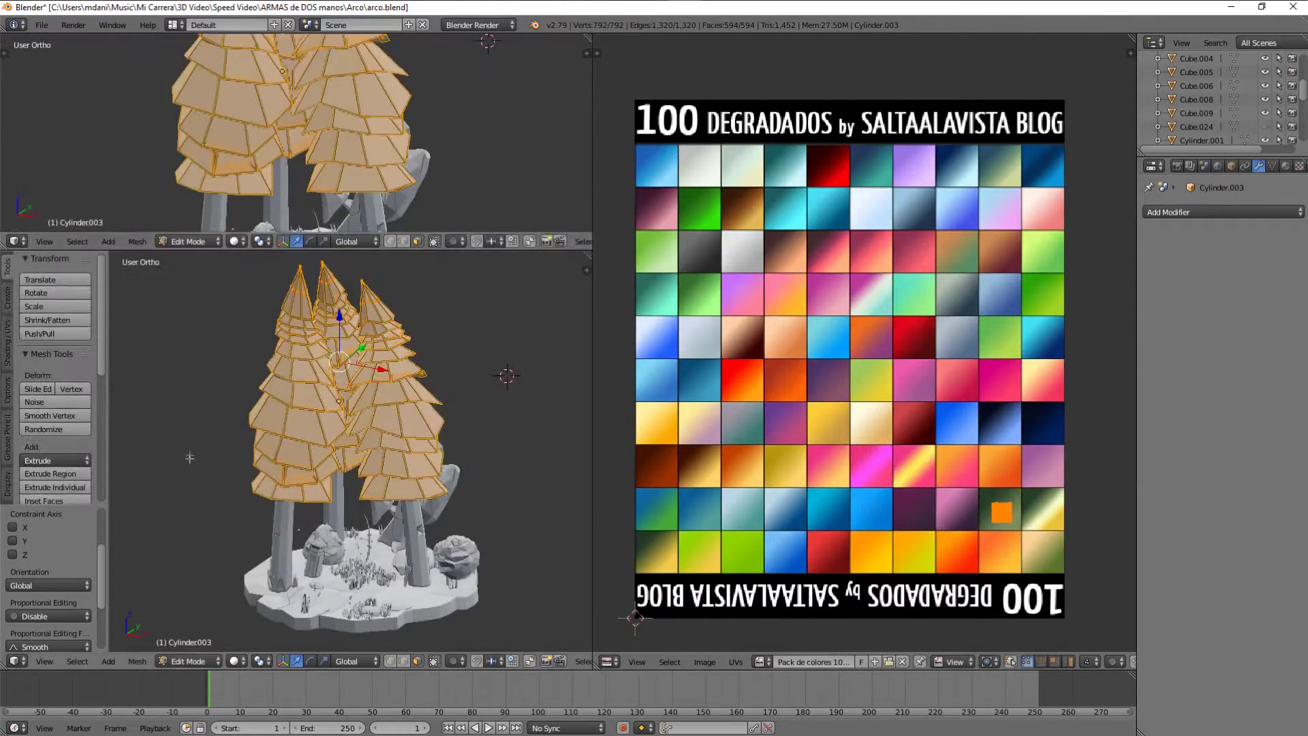
pyautogui.hotkey('alt', 'z')
pyautogui.scroll(-2, 442, 196)
pyautogui.press('n')
pyautogui.press('n')
pyautogui.press('n')
pyautogui.press('n')
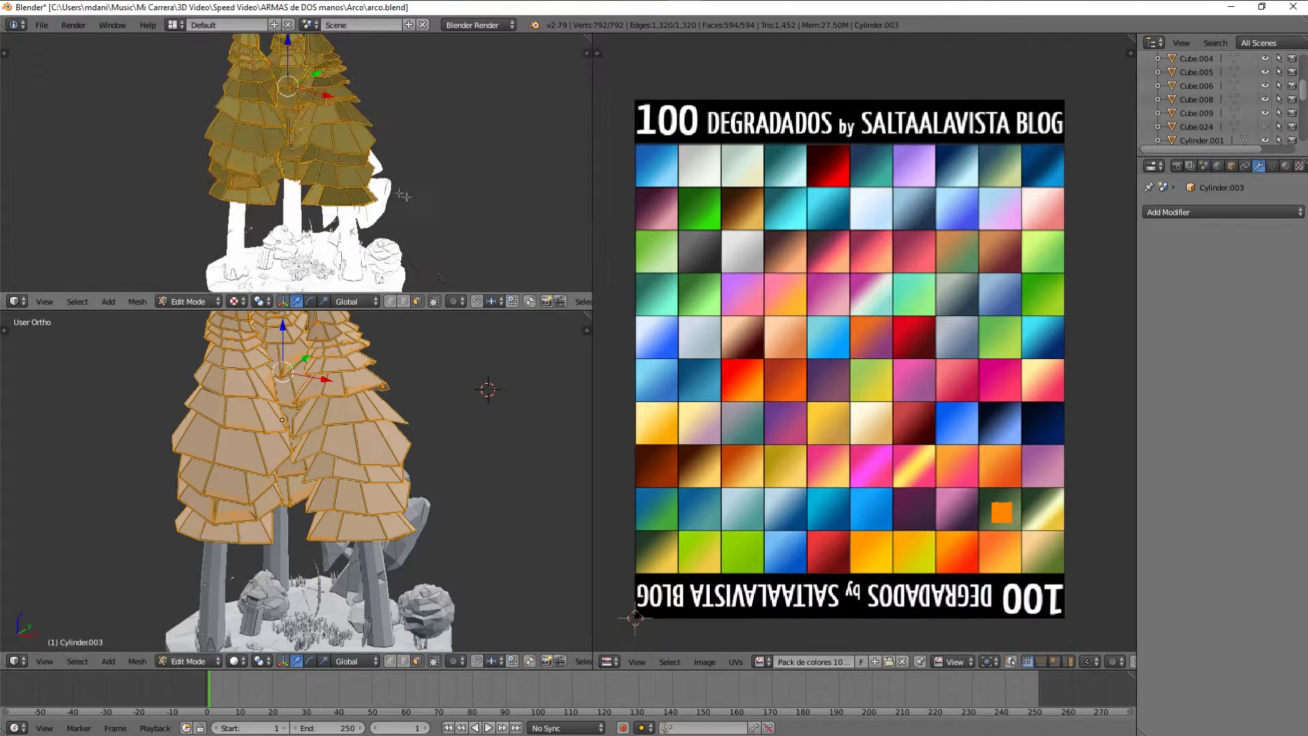
# Back in Object Mode, reframe both views and select the trunk object Cube.008.
pyautogui.press('Tab')
pyautogui.moveTo(442, 196); pyautogui.dragTo(68, 204, button='middle')
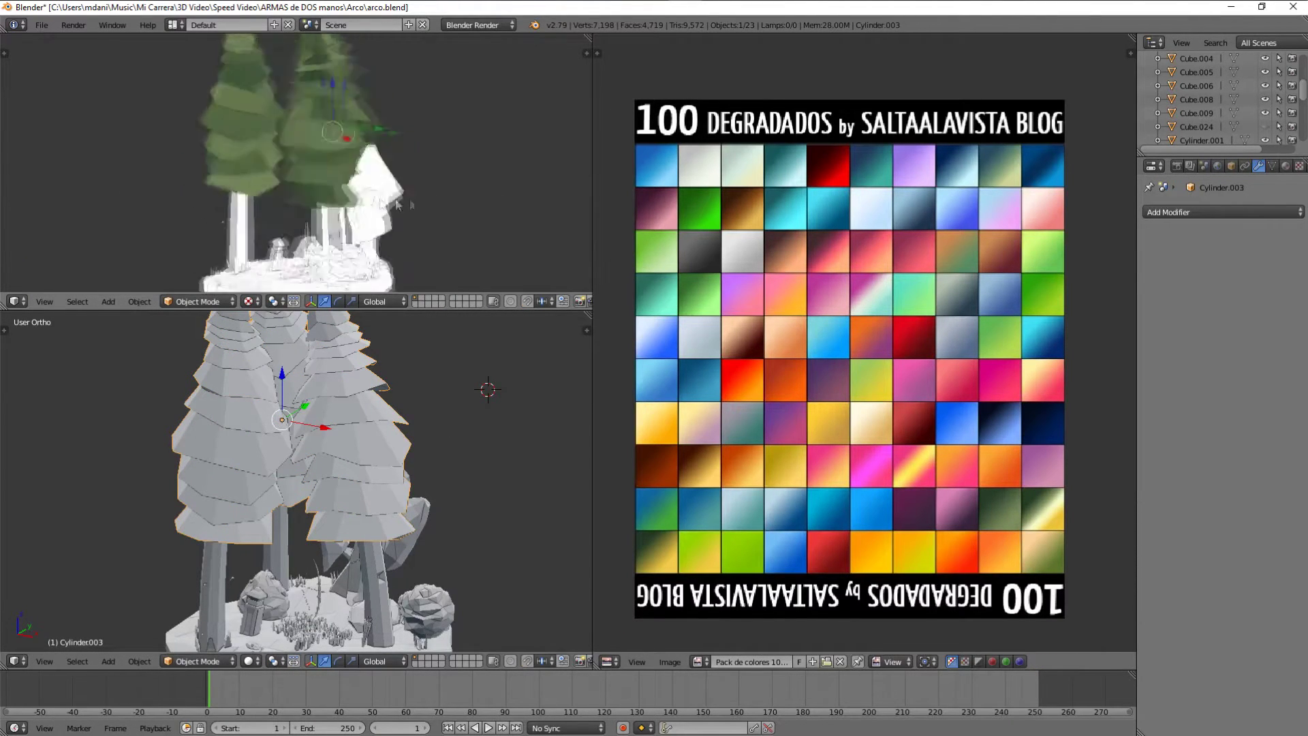
pyautogui.moveTo(77, 205); pyautogui.dragTo(272, 178, button='middle')
pyautogui.rightClick(273, 225)
pyautogui.press('KP_Decimal')
pyautogui.moveTo(466, 311); pyautogui.dragTo(466, 267)
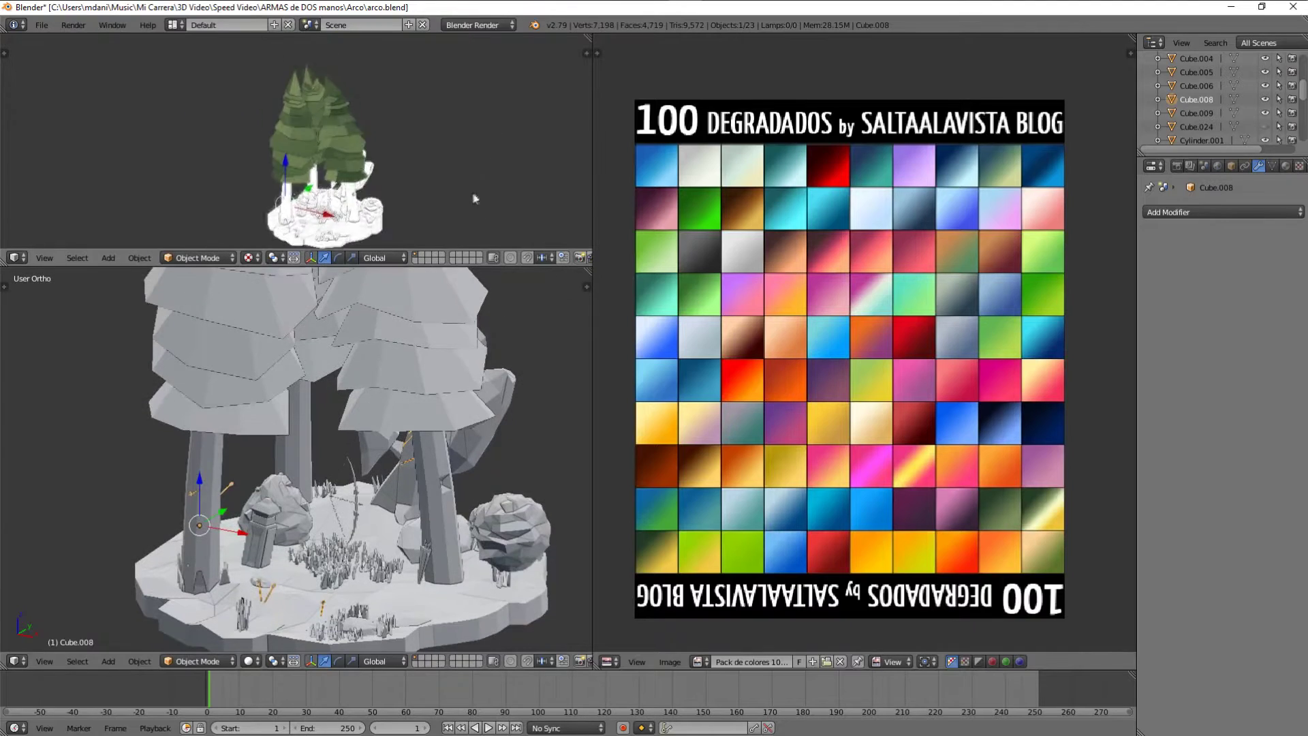
pyautogui.scroll(3, 433, 317)
pyautogui.moveTo(433, 317); pyautogui.dragTo(419, 395, button='middle')
# Join the second trunk with Cube.008, assign the palette image and shrink the trunk UVs onto brown.
pyautogui.rightClick(413, 477)
pyautogui.press('Delete')
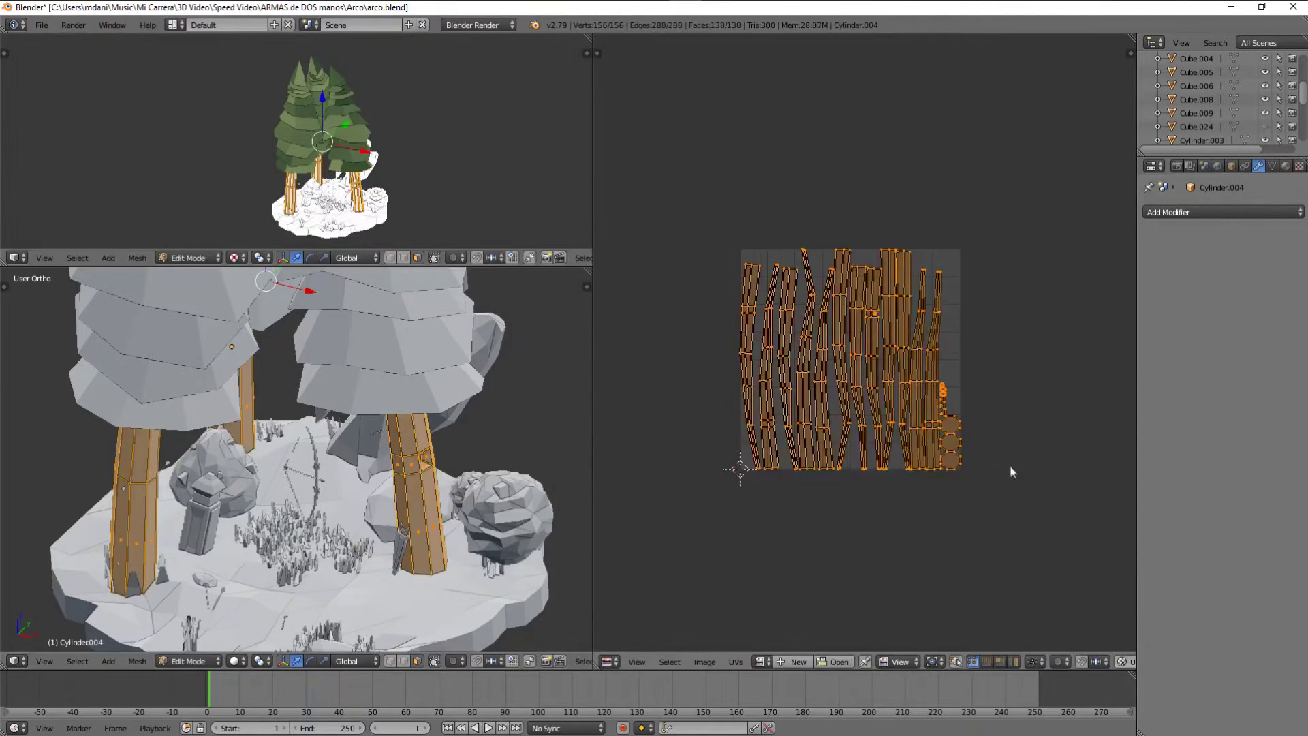
pyautogui.click(800, 523)
pyautogui.press('s')
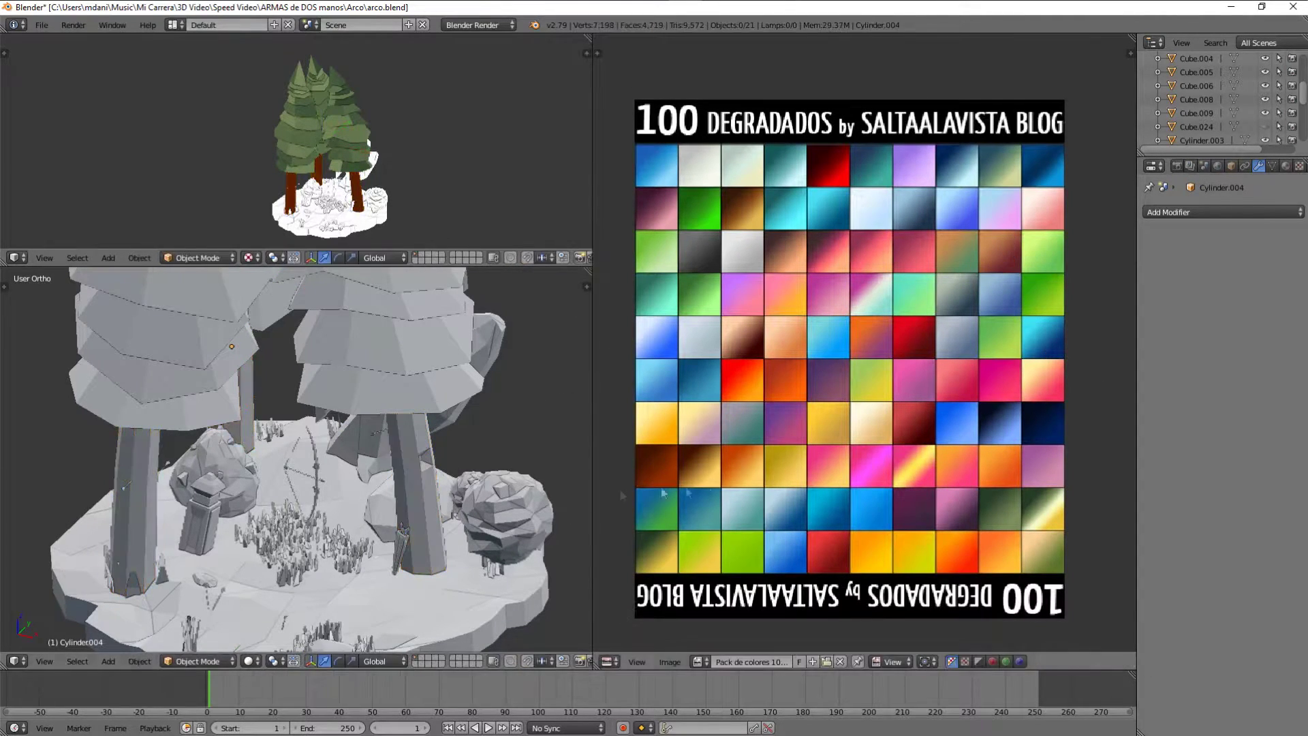
pyautogui.press('Tab')
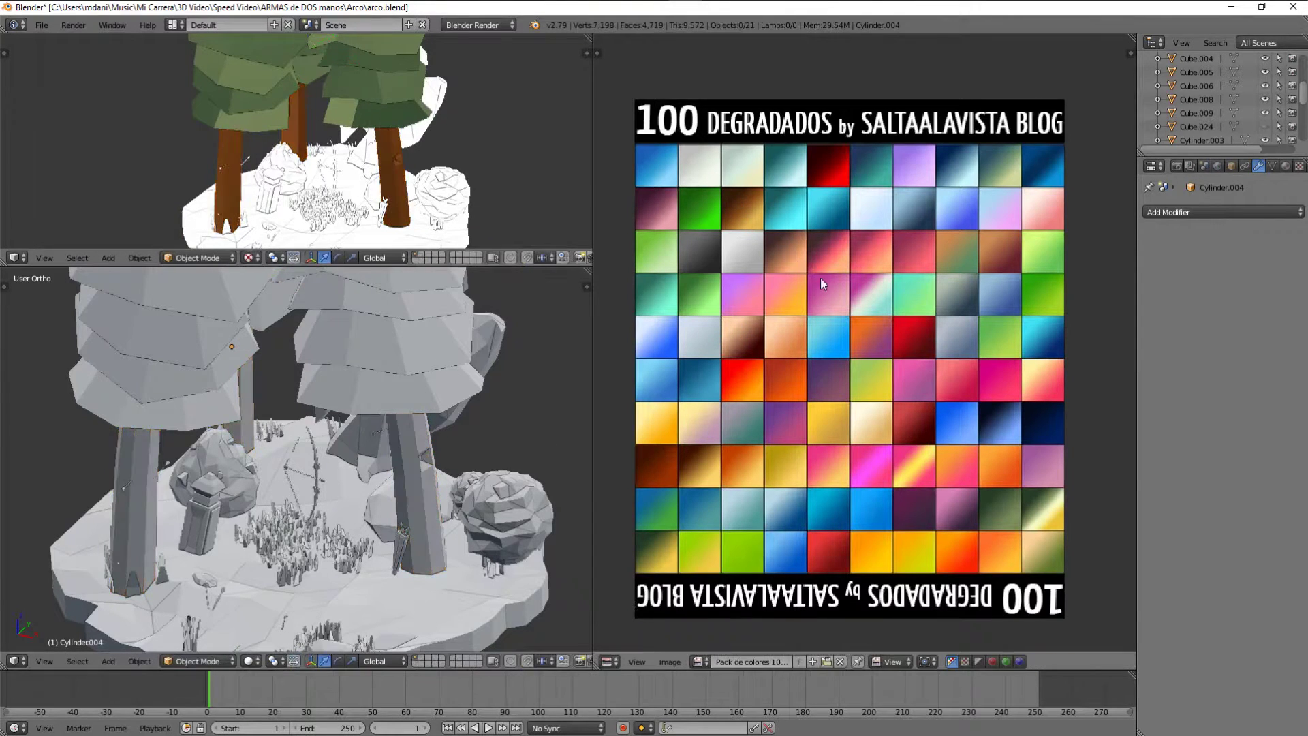
# Unwrap the selected mesh onto the palette and turn off Matcap so textures display.
pyautogui.scroll(-3, 493, 112)
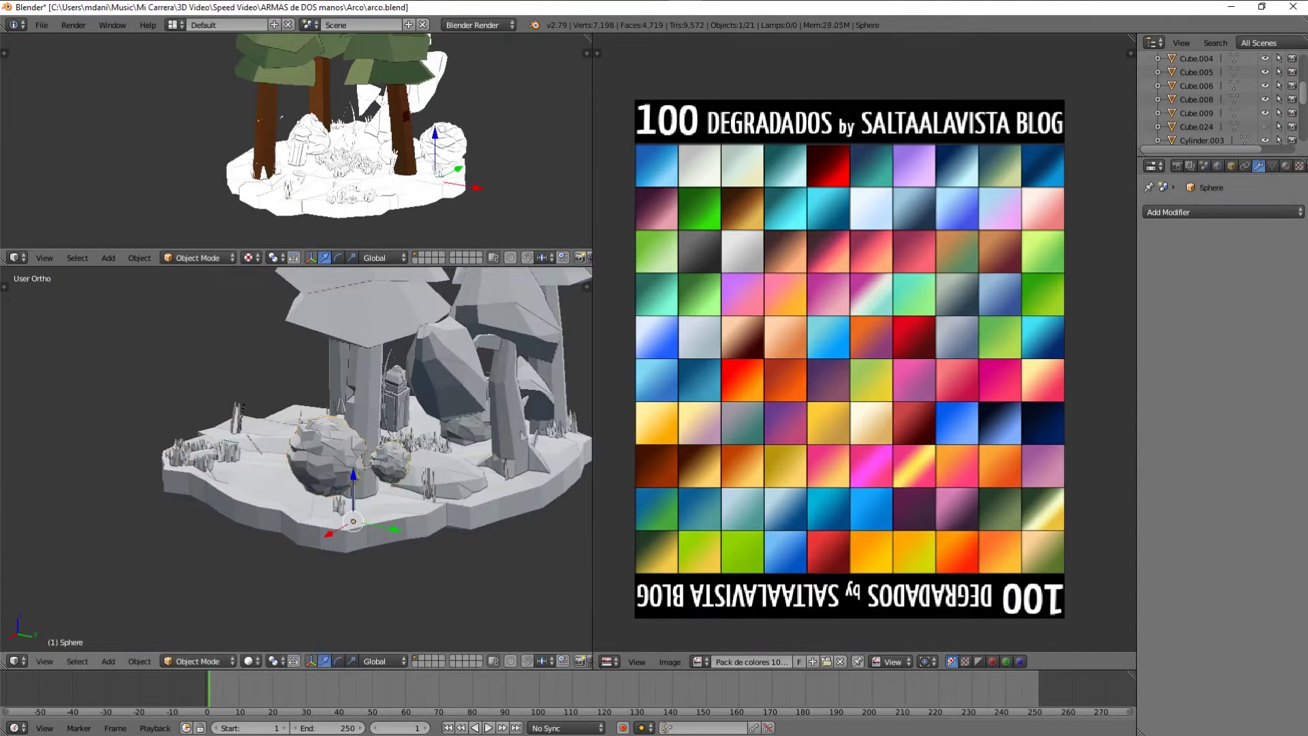
pyautogui.click(402, 424)
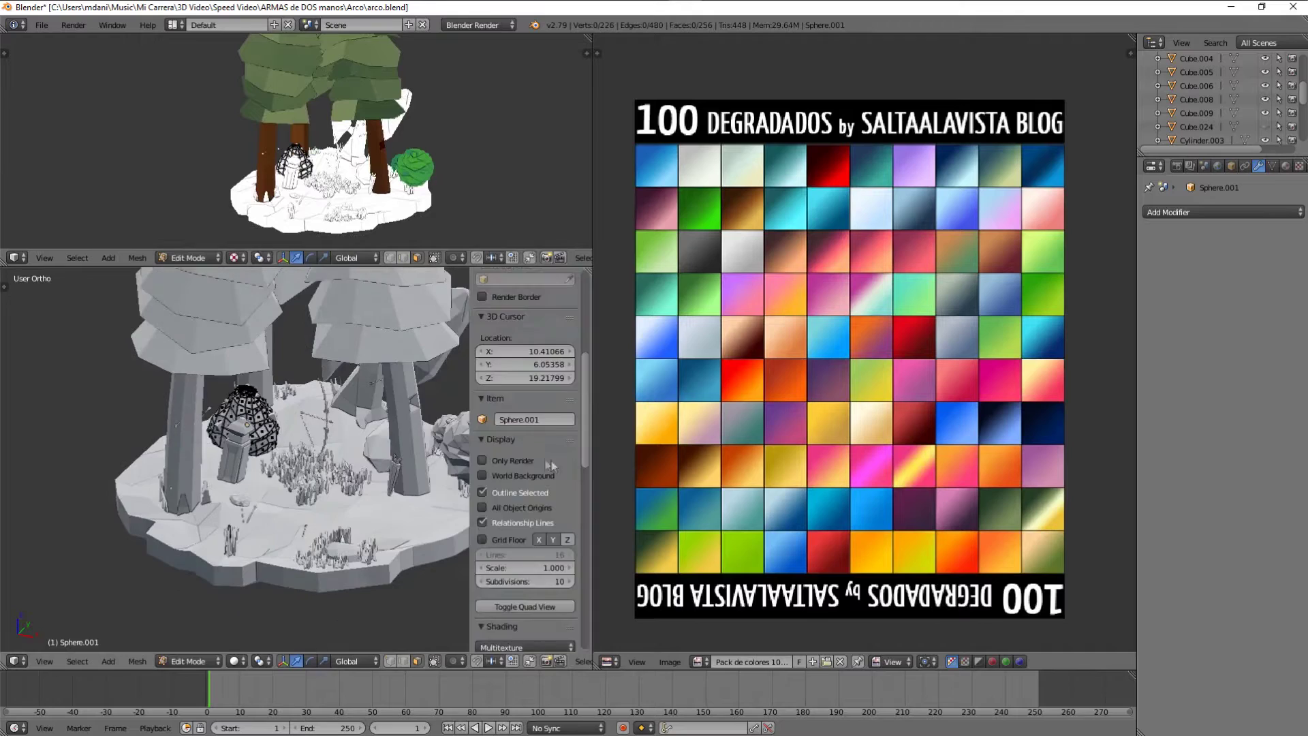
pyautogui.click(483, 518)
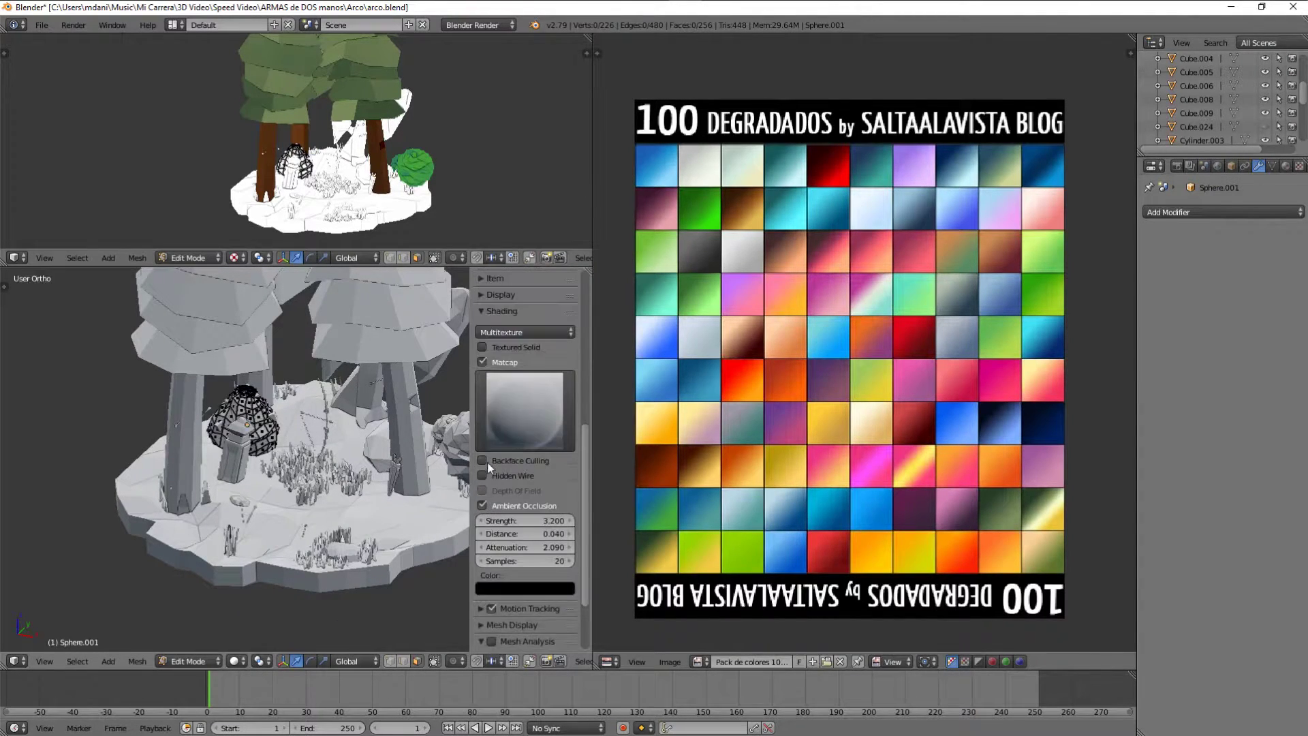
pyautogui.click(482, 361)
# Unwrap the round bush and shrink its UVs into a small cluster on a green tile.
pyautogui.press('a')
pyautogui.press('u')
pyautogui.click(320, 470)
pyautogui.press('s')
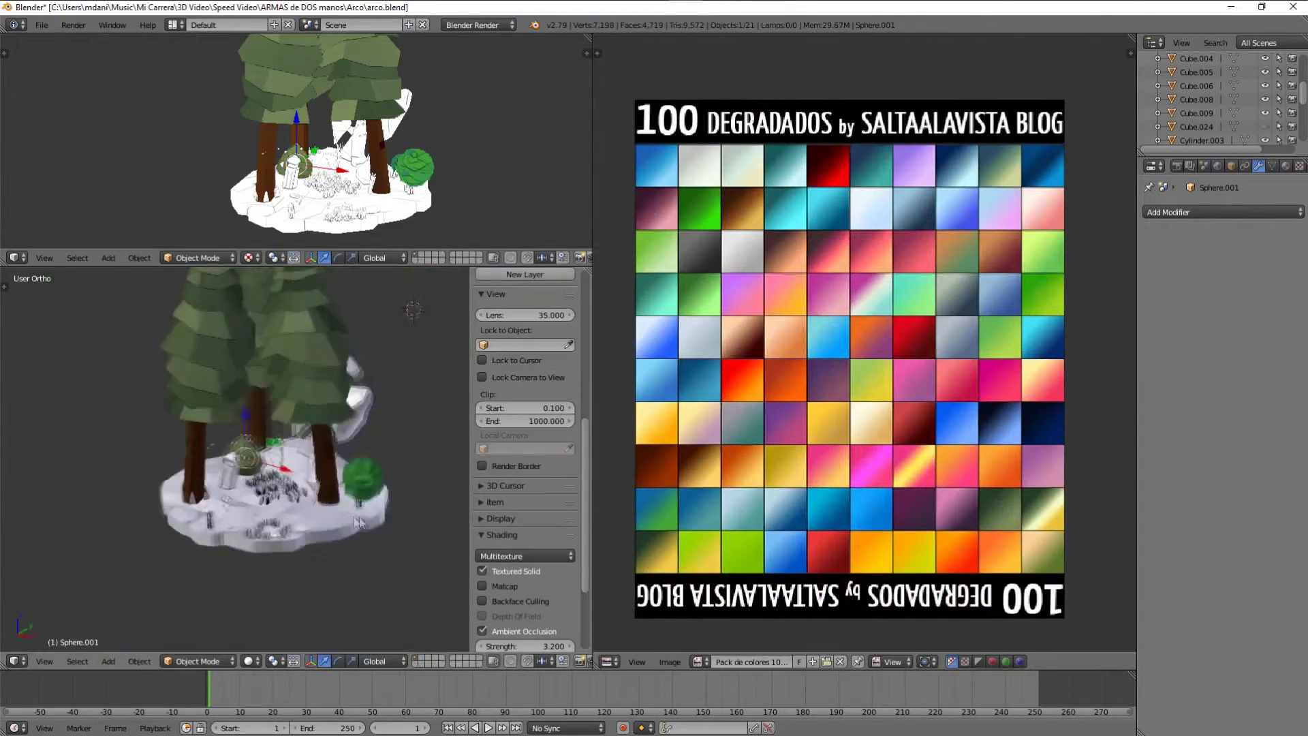
pyautogui.click(1047, 525)
pyautogui.press('Tab')
# Select the bush beside the pillar, Cube.009, unwrap its faces and shrink its UVs.
pyautogui.click(174, 436)
pyautogui.press('KP_Decimal')
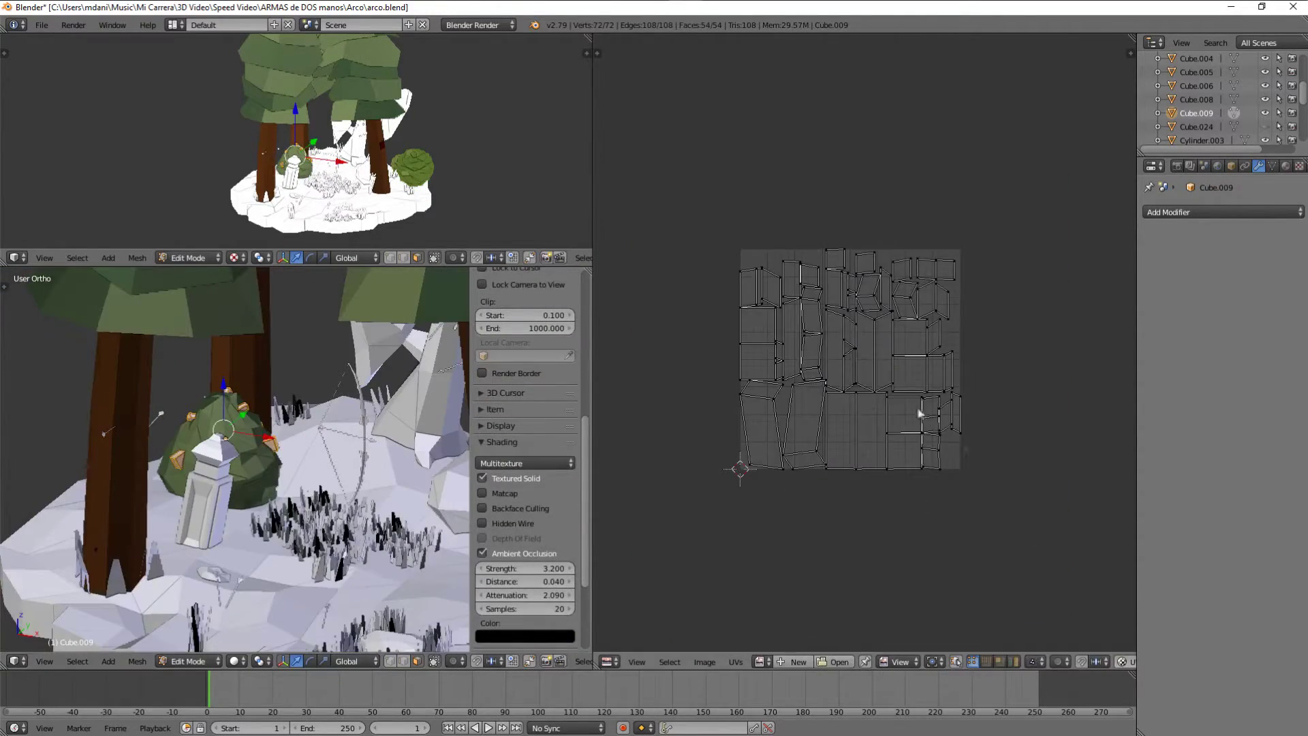
pyautogui.press('a')
pyautogui.press('s')
pyautogui.click(912, 416)
pyautogui.click(759, 661)
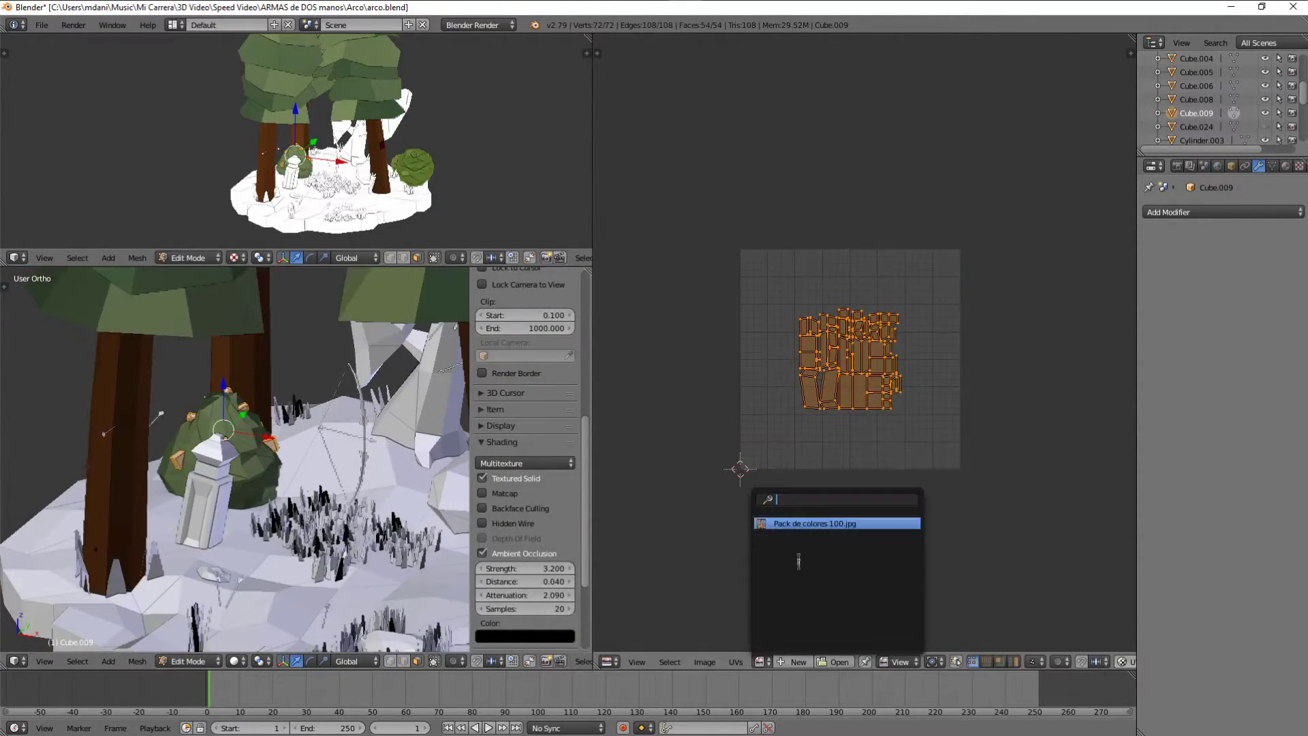
# Assign the Pack de colores 100.jpg palette to the Cube.009 bush and confirm its smaller UVs.
pyautogui.click(804, 521)
pyautogui.click(809, 445)
pyautogui.scroll(-4, 362, 454)
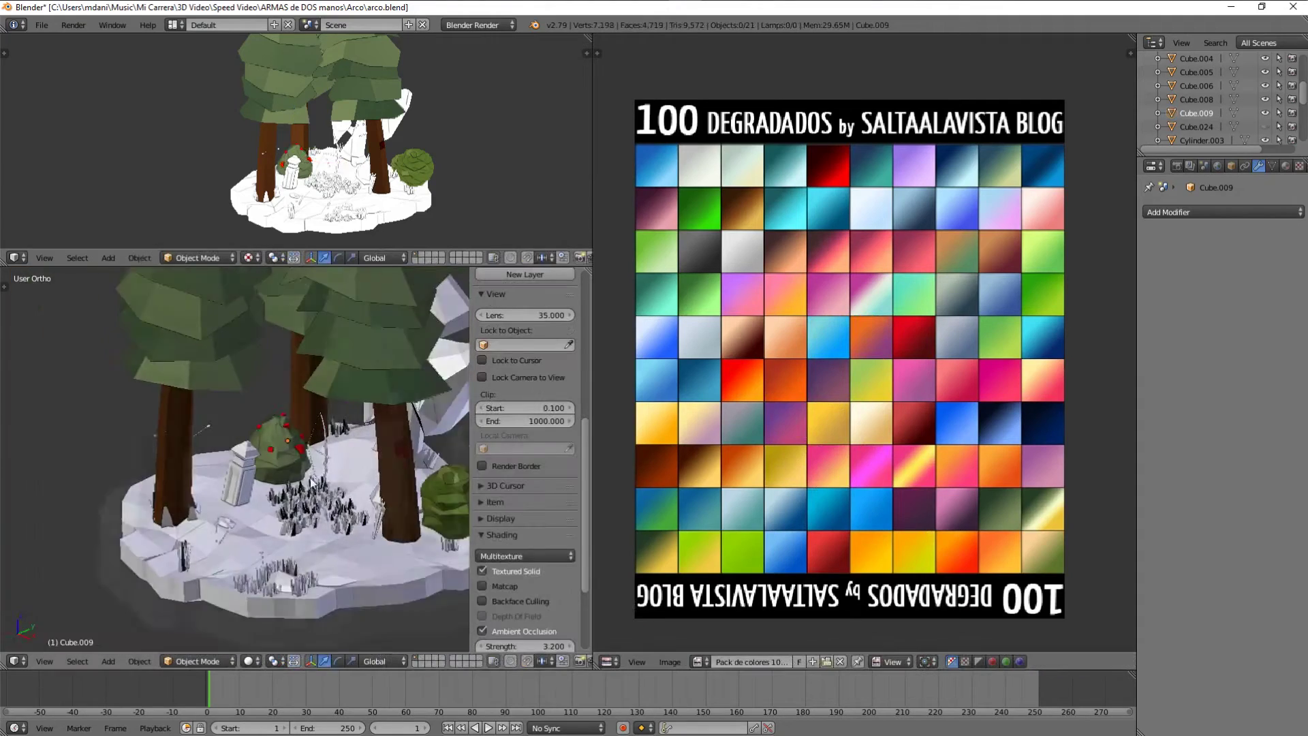
pyautogui.press('Tab')
pyautogui.moveTo(362, 455); pyautogui.dragTo(327, 436, button='middle')
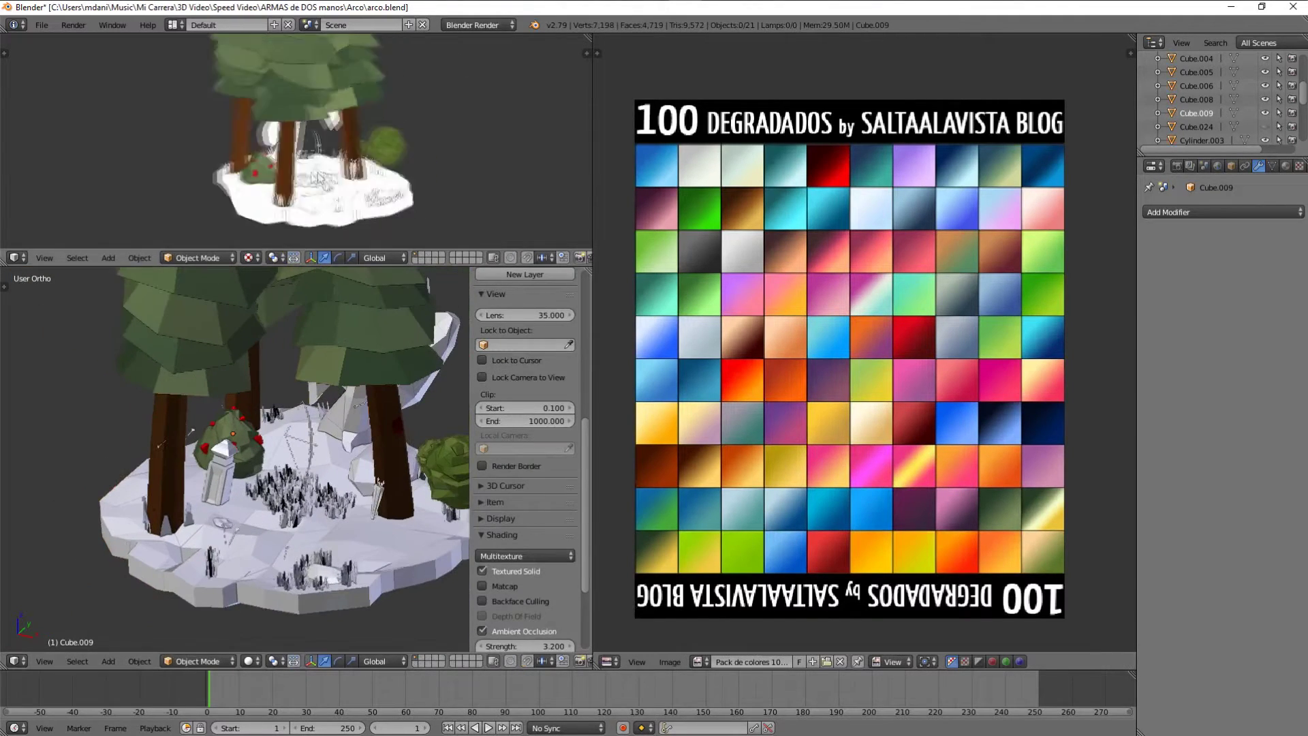
pyautogui.moveTo(327, 170); pyautogui.dragTo(279, 150, button='middle')
# Smart UV Project the Plane.001 grass and shrink its UVs.
pyautogui.press('Tab')
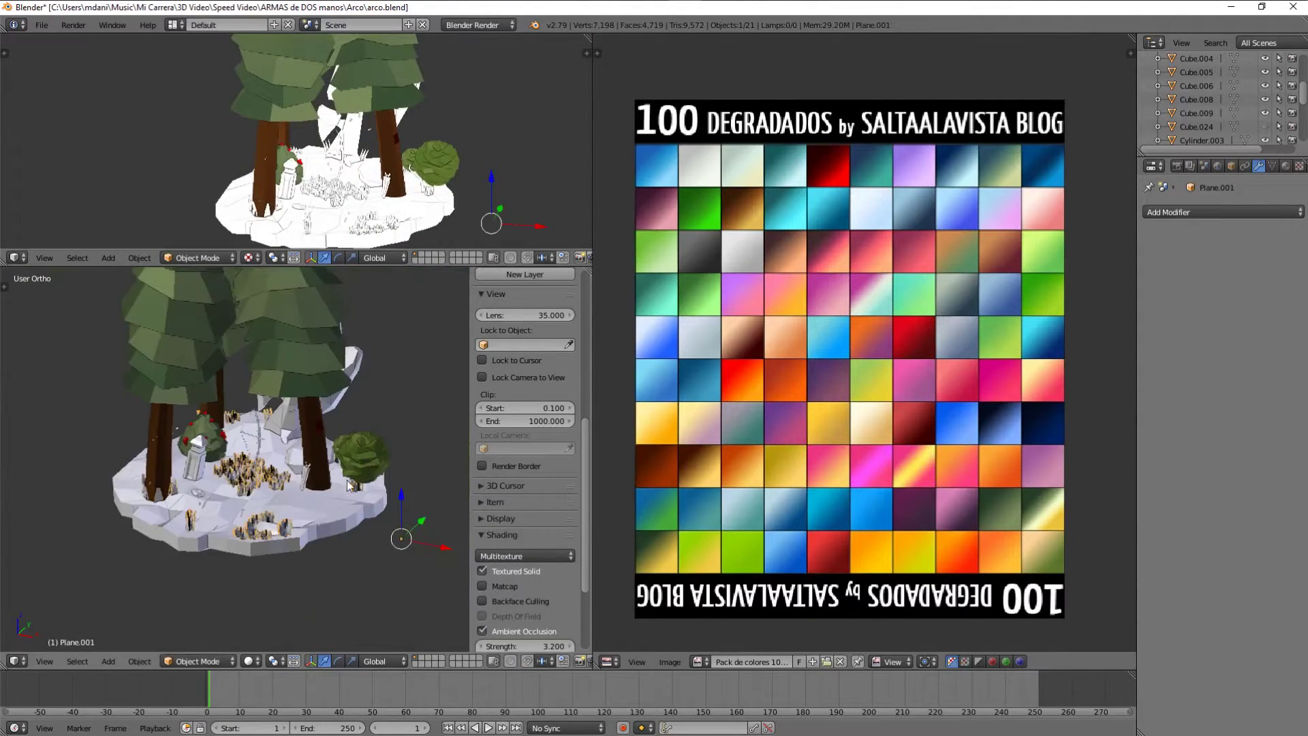
pyautogui.press('u')
pyautogui.click(361, 575)
pyautogui.press('s')
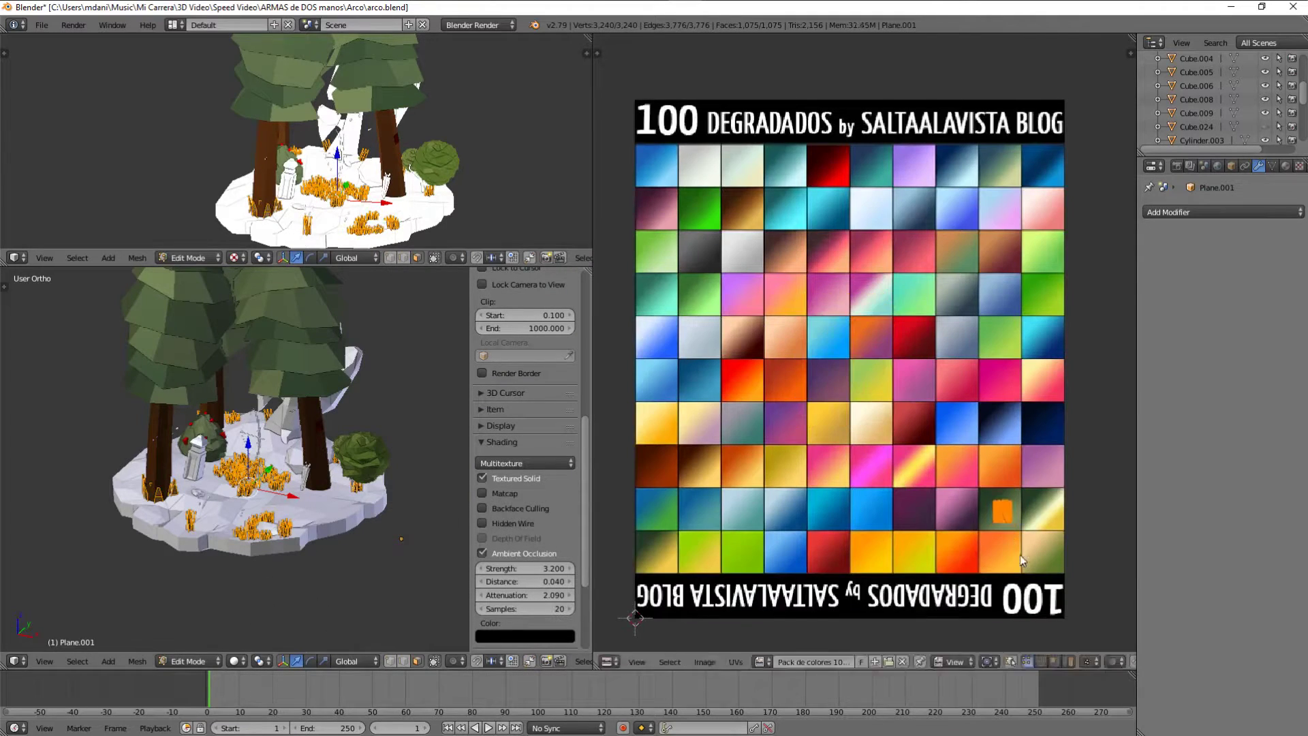
pyautogui.click(1022, 560)
pyautogui.press('Tab')
# Move the grass UVs onto a greener, green-yellow tile of the palette.
pyautogui.scroll(2, 416, 146)
pyautogui.keyDown('shift'); pyautogui.moveTo(417, 177); pyautogui.dragTo(417, 145, button='middle'); pyautogui.keyUp('shift')
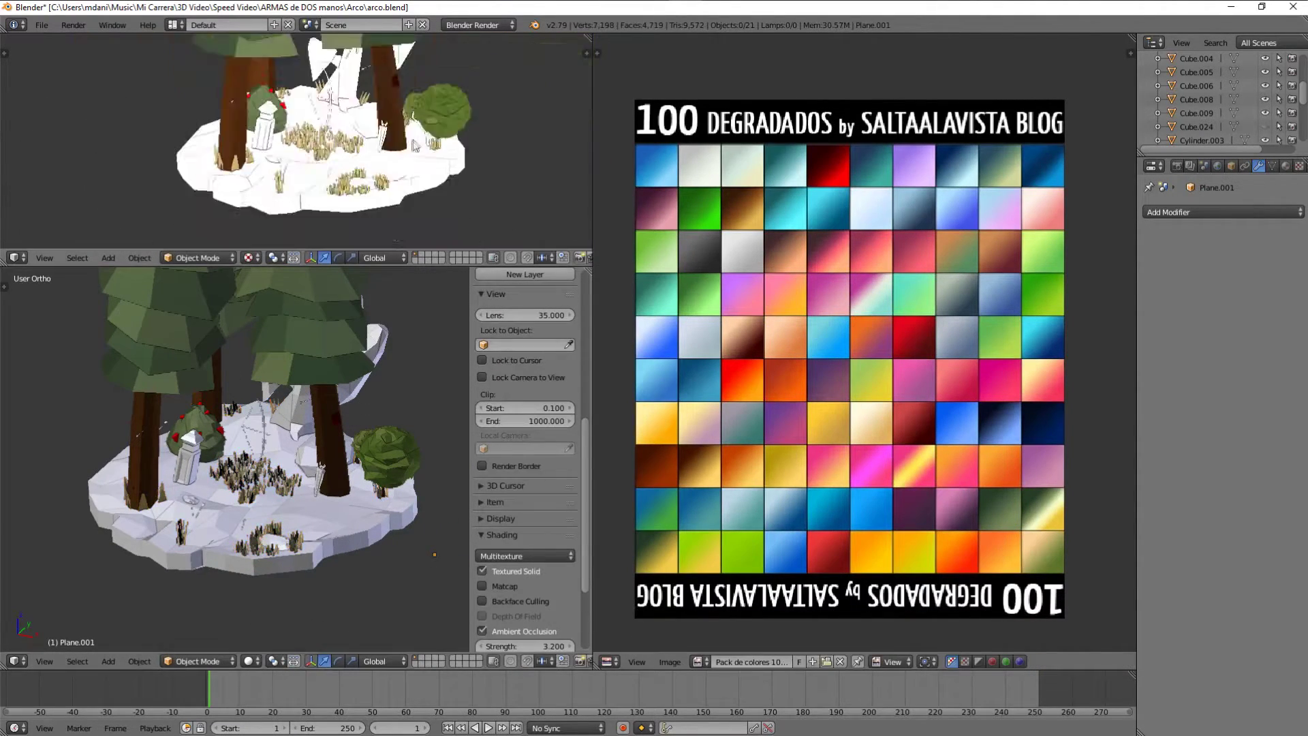
pyautogui.scroll(2, 416, 145)
pyautogui.press('Tab')
pyautogui.press('g')
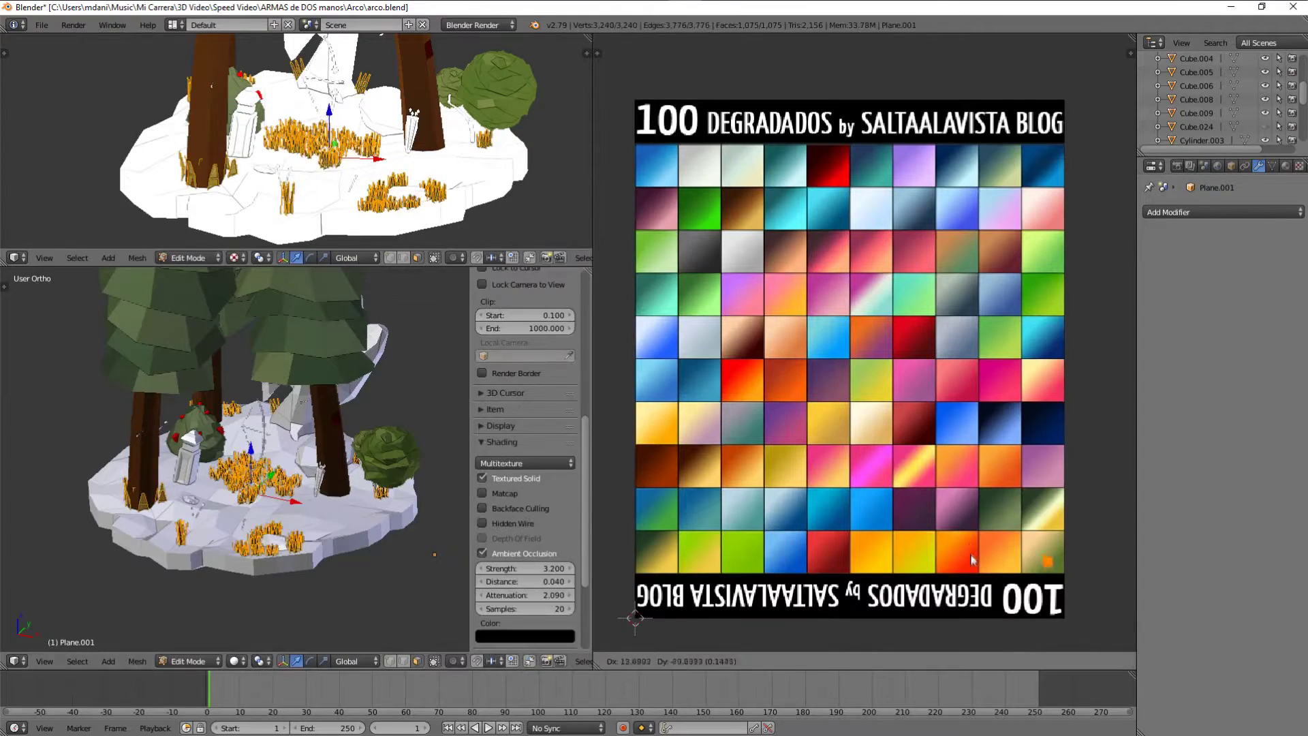
pyautogui.scroll(3, 187, 451)
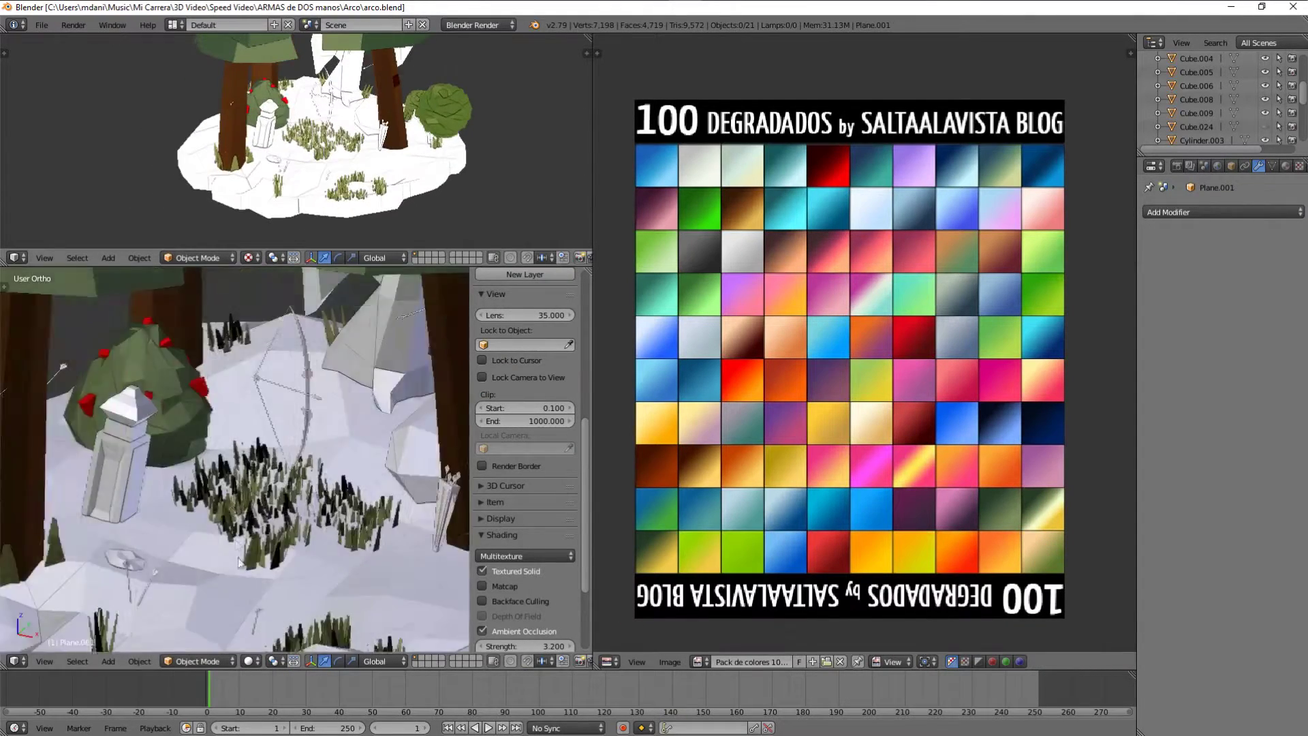
pyautogui.scroll(-3, 235, 456)
pyautogui.scroll(-2, 235, 456)
# Assign the palette to the Cube.003 rock and move its UVs onto a colour tile.
pyautogui.press('a')
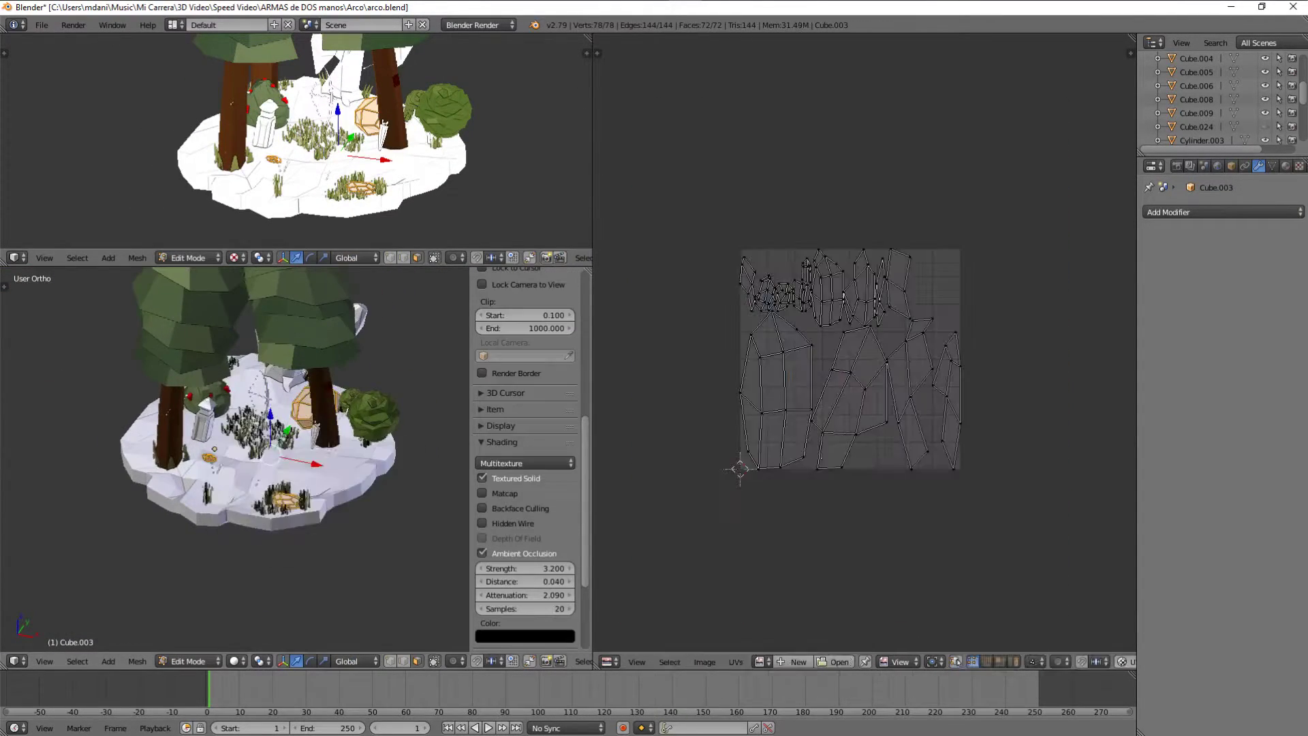
pyautogui.click(812, 523)
pyautogui.press('g')
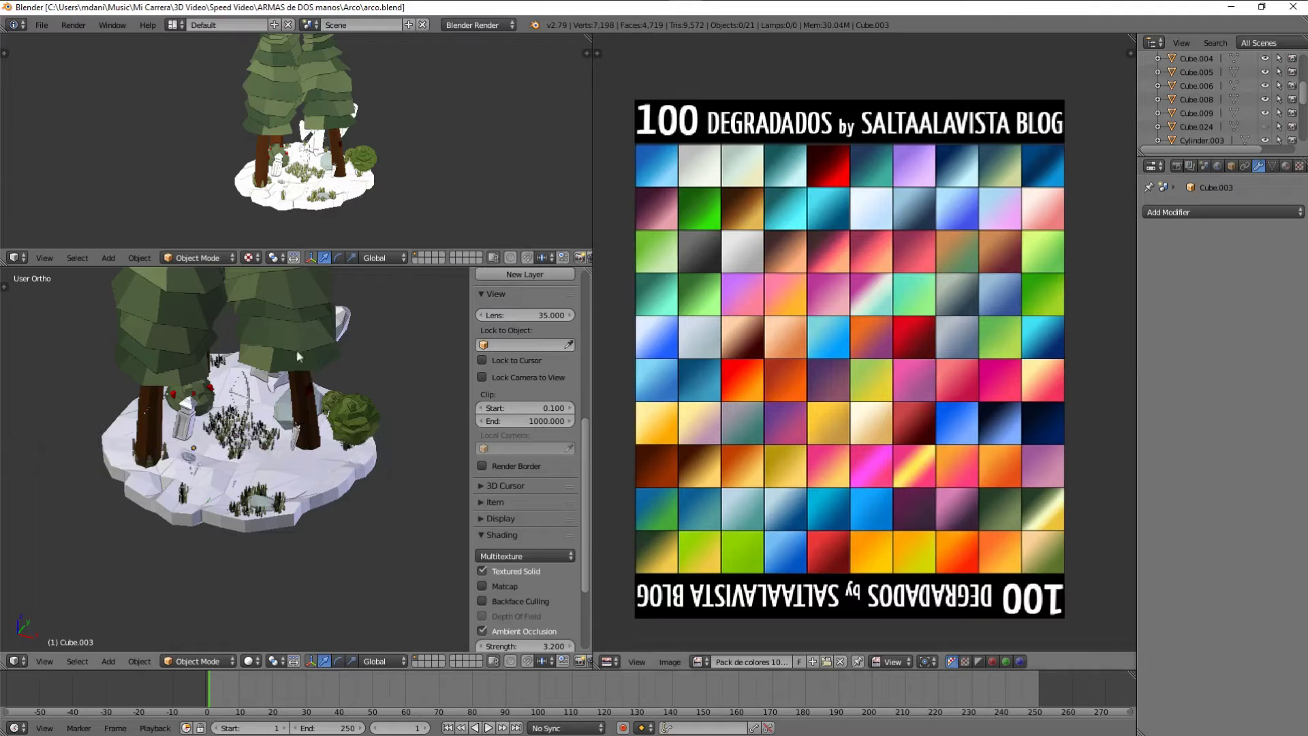
pyautogui.scroll(4, 277, 354)
pyautogui.moveTo(277, 354); pyautogui.dragTo(193, 395, button='middle')
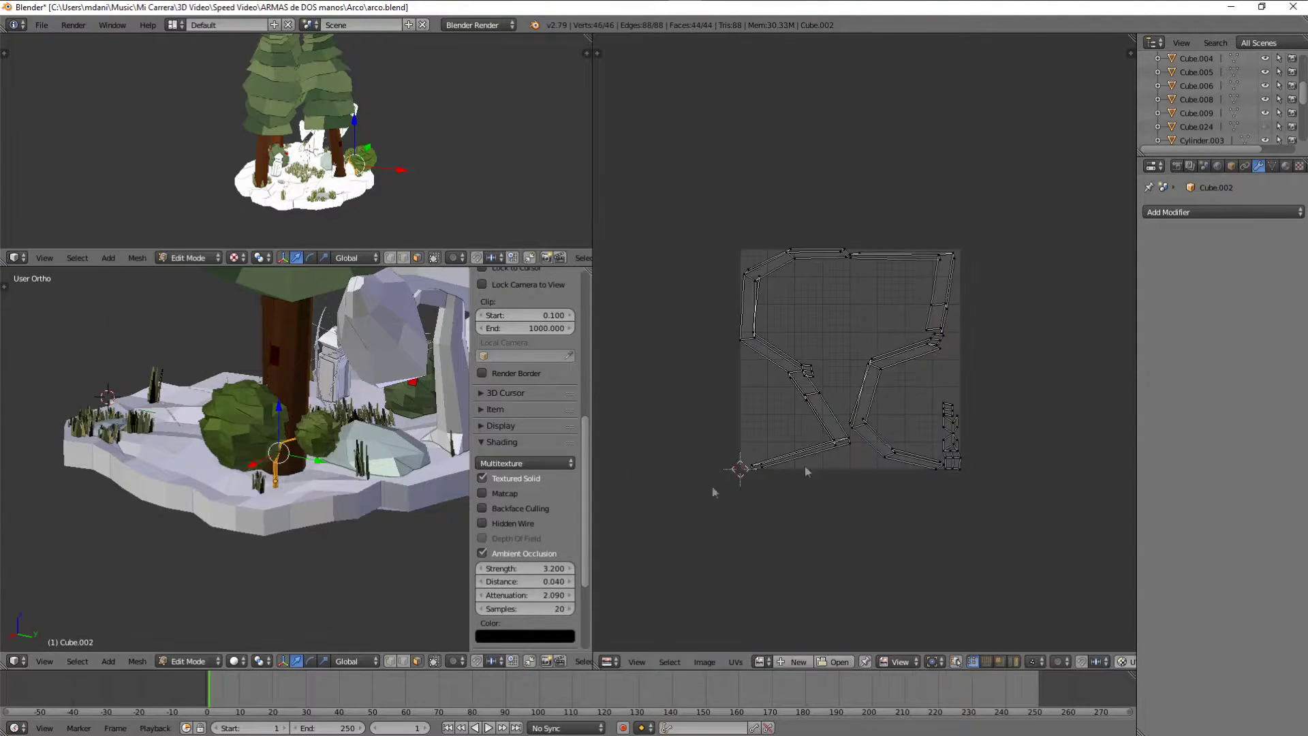
# Give the Cube.002 branch prop the palette image with an orange-brown swatch.
pyautogui.press('Return')
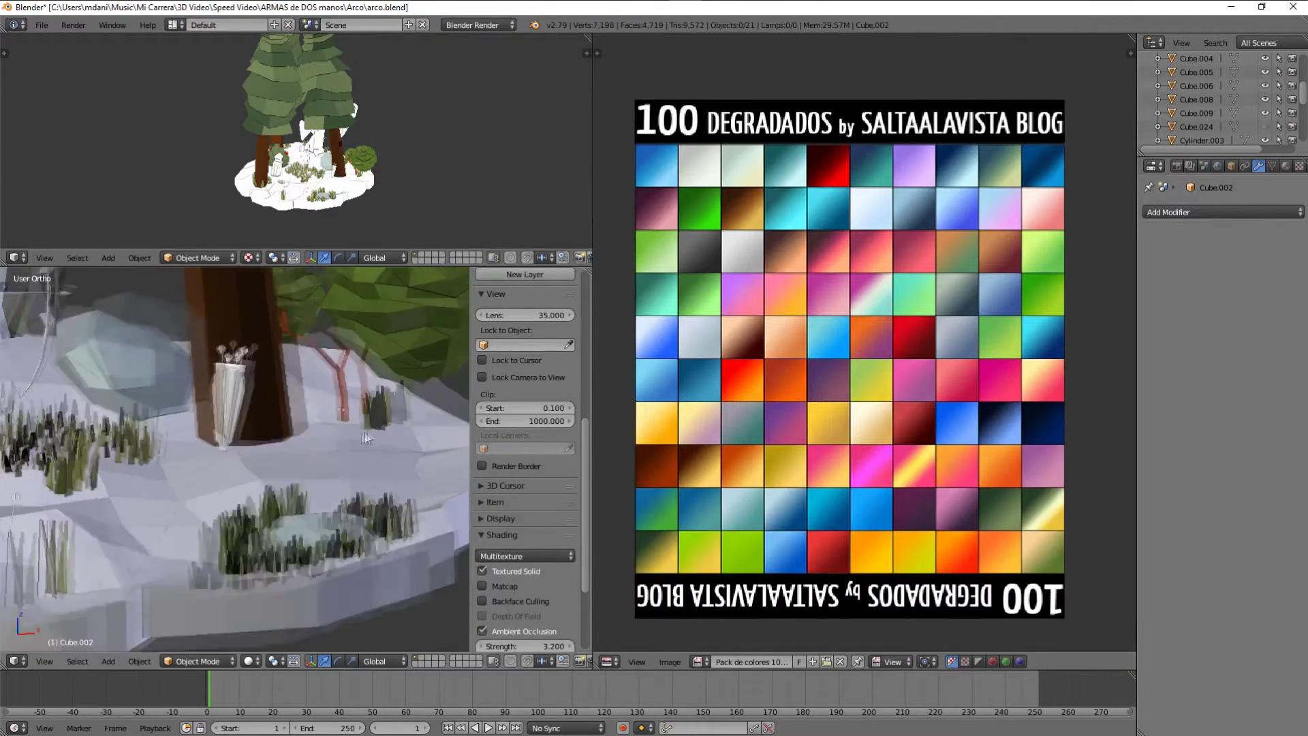
pyautogui.moveTo(366, 481); pyautogui.dragTo(227, 513, button='middle')
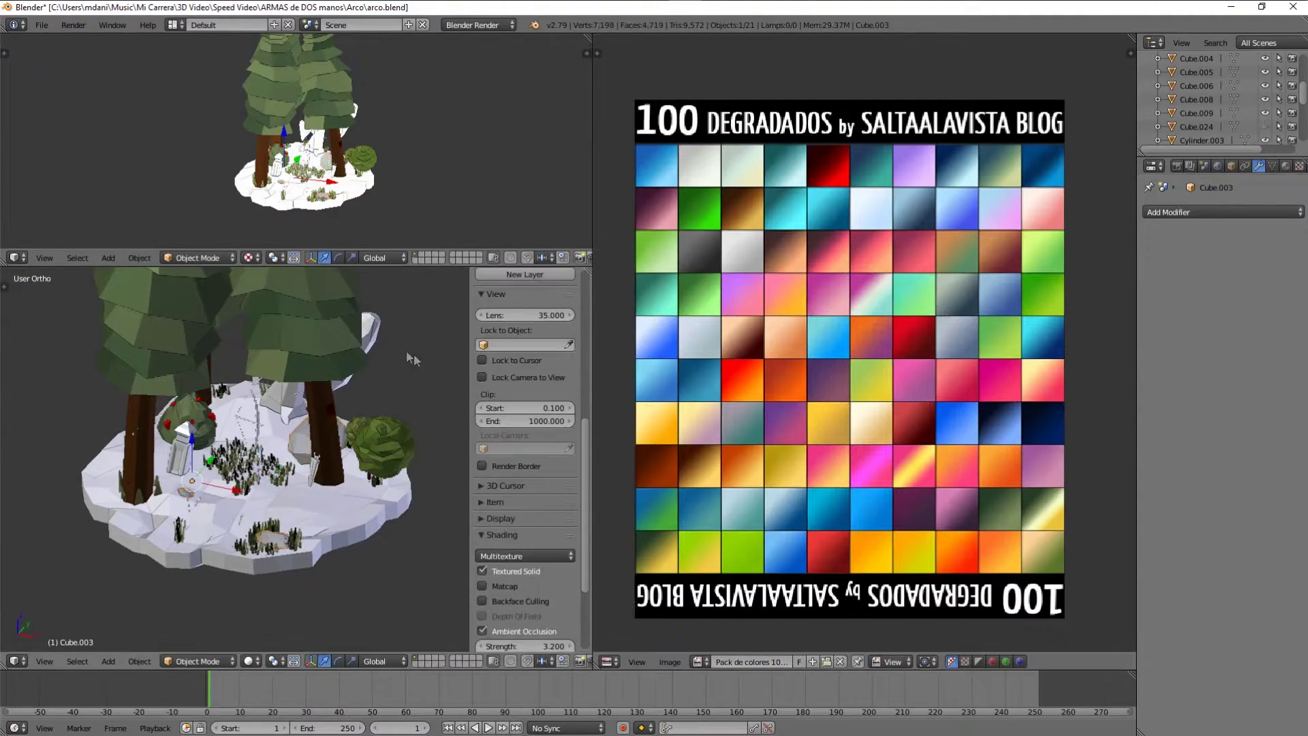
pyautogui.scroll(2, 414, 354)
pyautogui.scroll(3, 293, 394)
pyautogui.scroll(4, 261, 512)
pyautogui.scroll(-5, 261, 512)
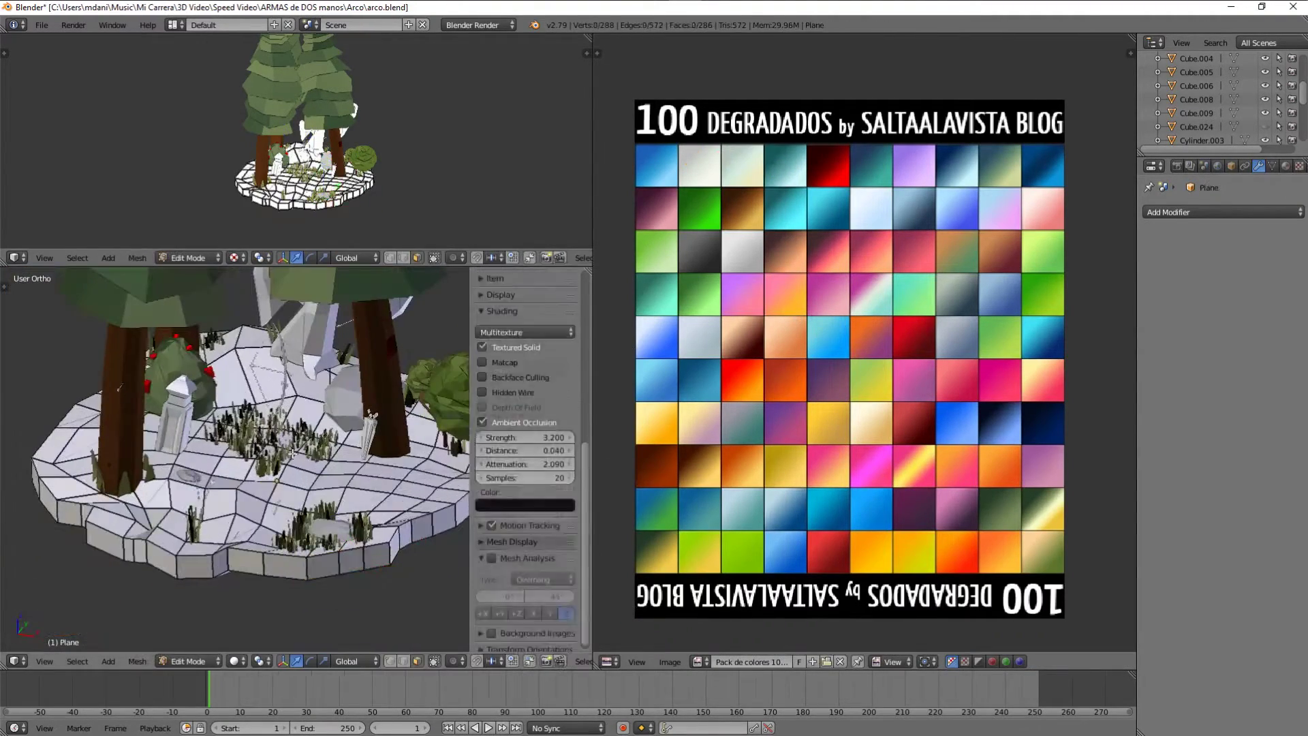
# Slide the ground Plane's UVs onto a dark reddish-brown palette tile.
pyautogui.rightClick(379, 437)
pyautogui.press('Tab')
pyautogui.click(760, 661)
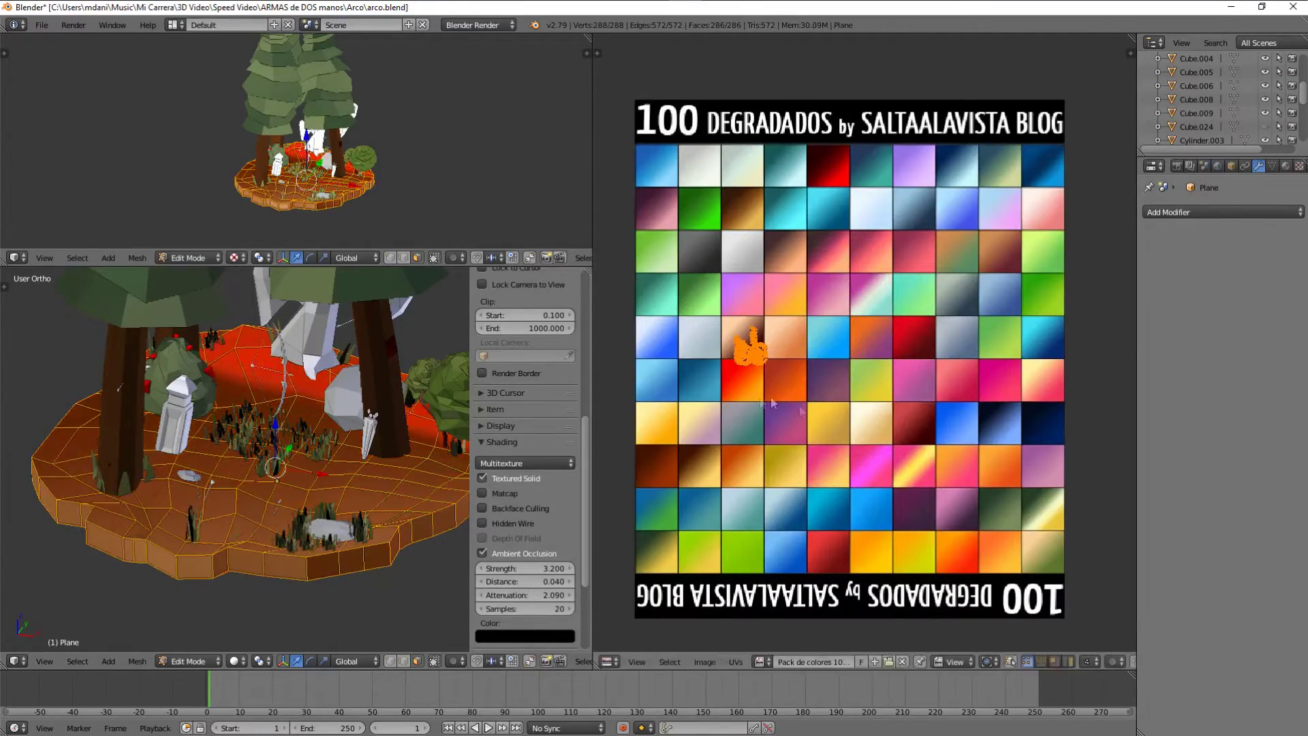
pyautogui.press('Tab')
pyautogui.press('Tab')
pyautogui.press('g')
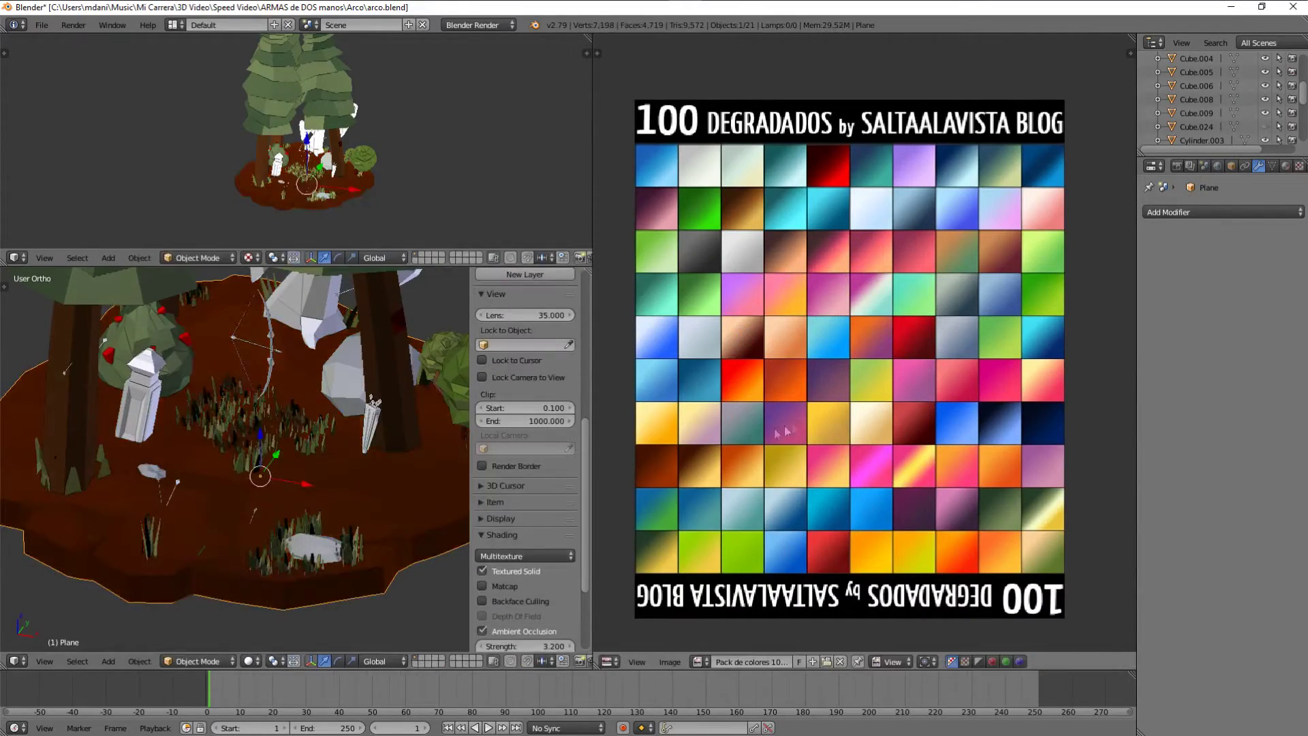
pyautogui.click(832, 267)
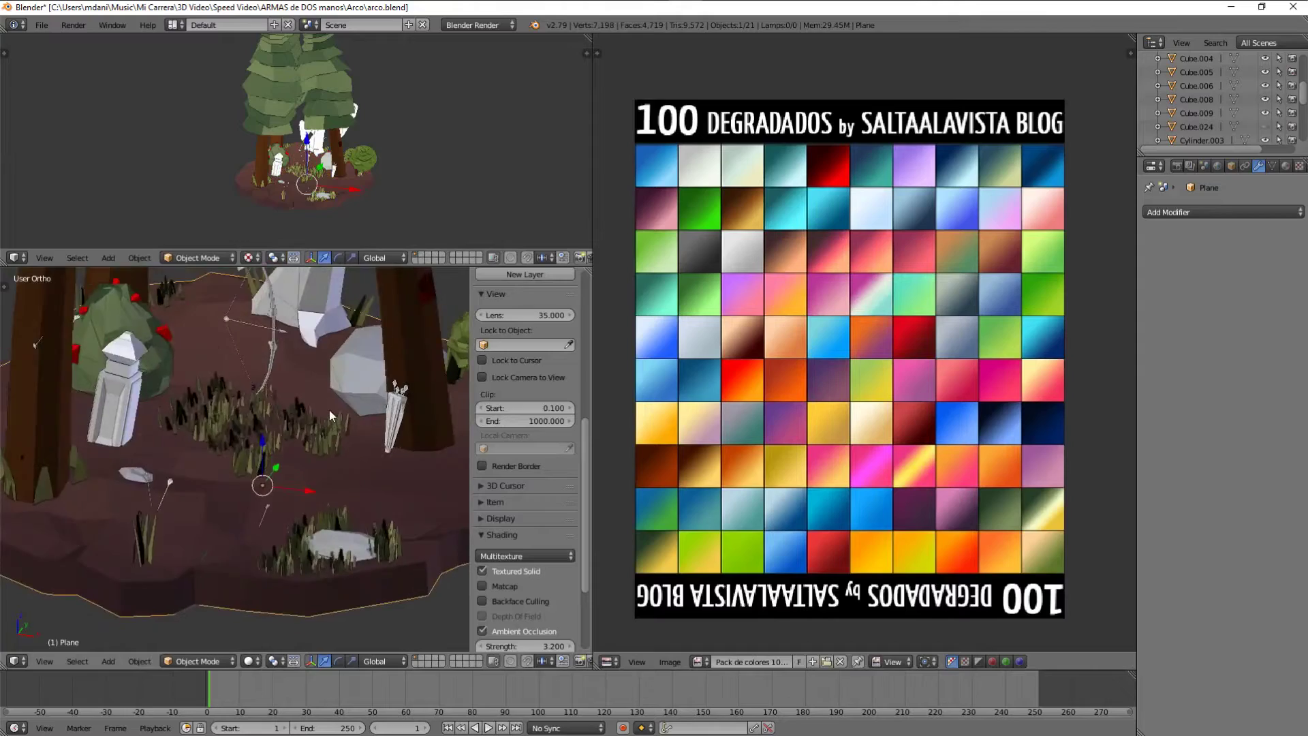
pyautogui.scroll(3, 329, 410)
pyautogui.press('Tab')
# Select the Cube.004 lantern and enter Edit Mode with everything selected.
pyautogui.moveTo(264, 473); pyautogui.dragTo(279, 477, button='middle')
pyautogui.rightClick(272, 463)
pyautogui.scroll(5, 286, 463)
pyautogui.press('Tab')
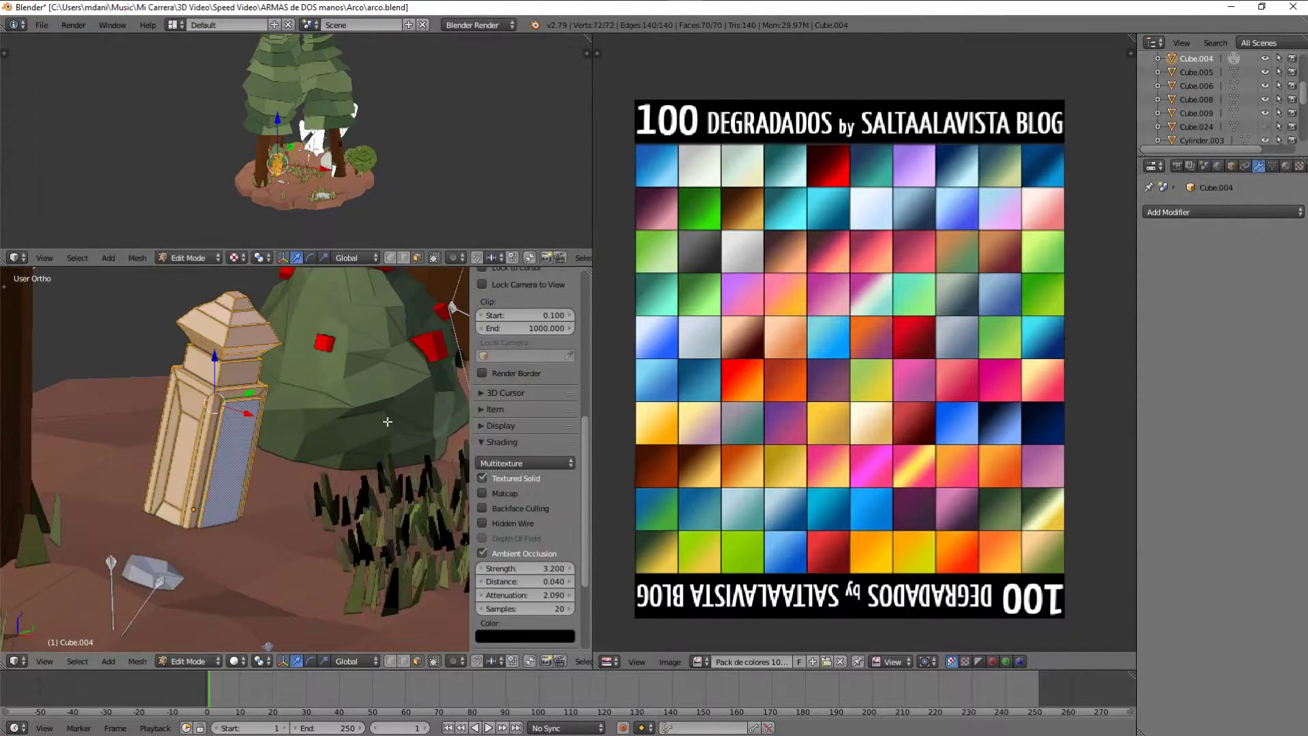
# Scale the lantern's UVs down onto a dark grey palette tile.
pyautogui.press('s')
pyautogui.scroll(-3, 238, 442)
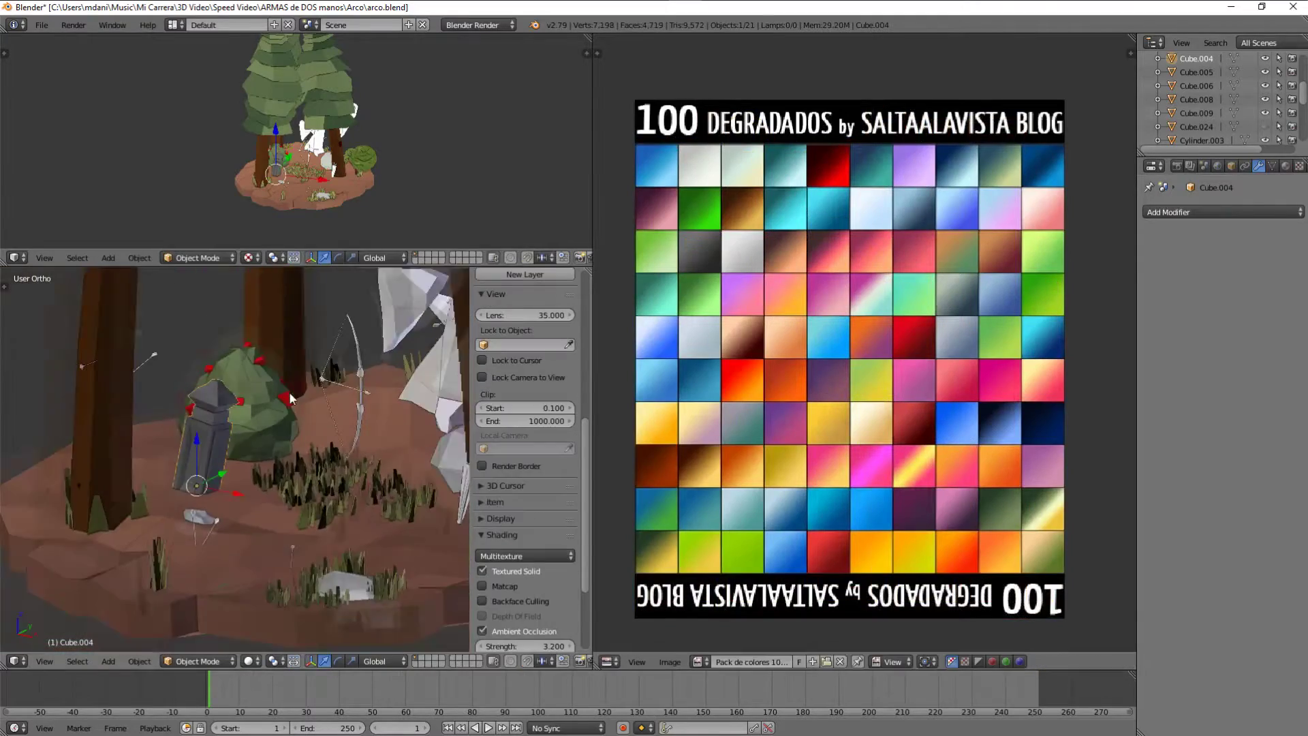
pyautogui.scroll(3, 797, 321)
pyautogui.scroll(2, 895, 416)
pyautogui.click(898, 416)
pyautogui.press('a')
pyautogui.scroll(3, 275, 459)
# Inspect the lantern in wireframe shading and return to Object Mode.
pyautogui.press('z')
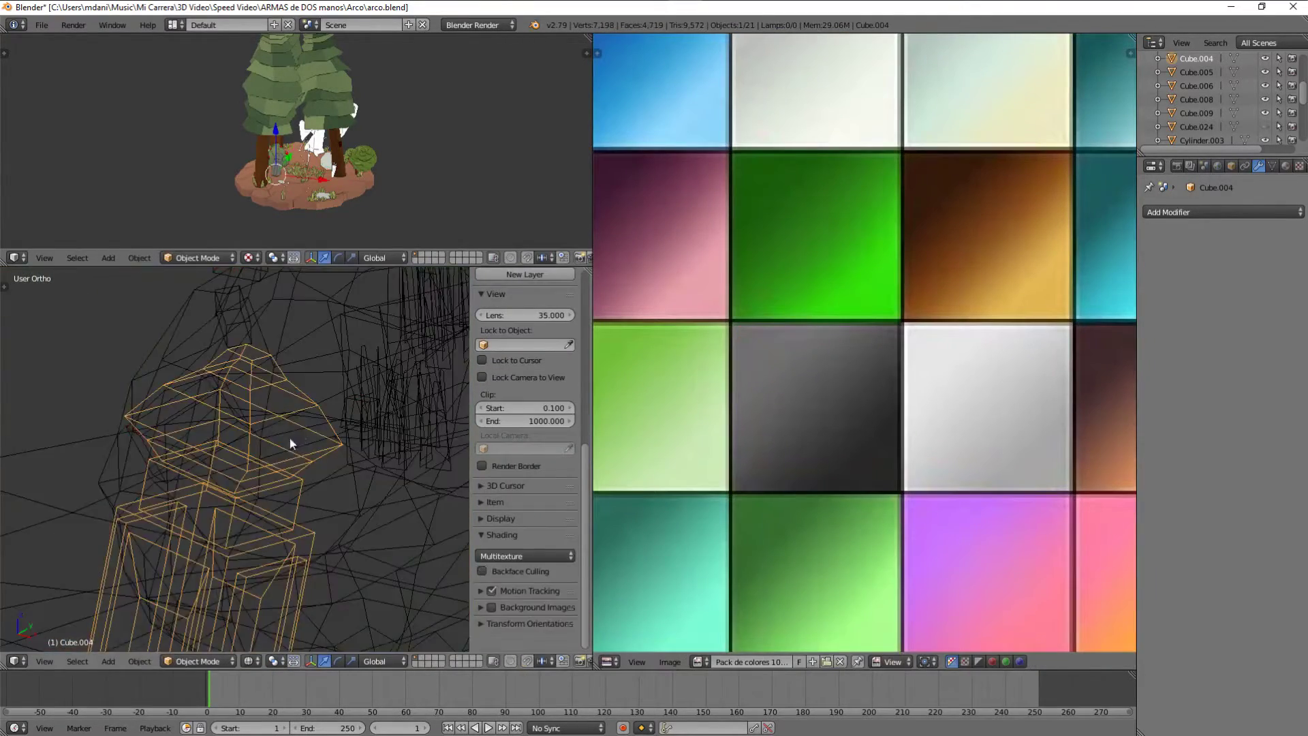
pyautogui.scroll(4, 289, 439)
pyautogui.press('Tab')
pyautogui.press('z')
pyautogui.scroll(-5, 747, 344)
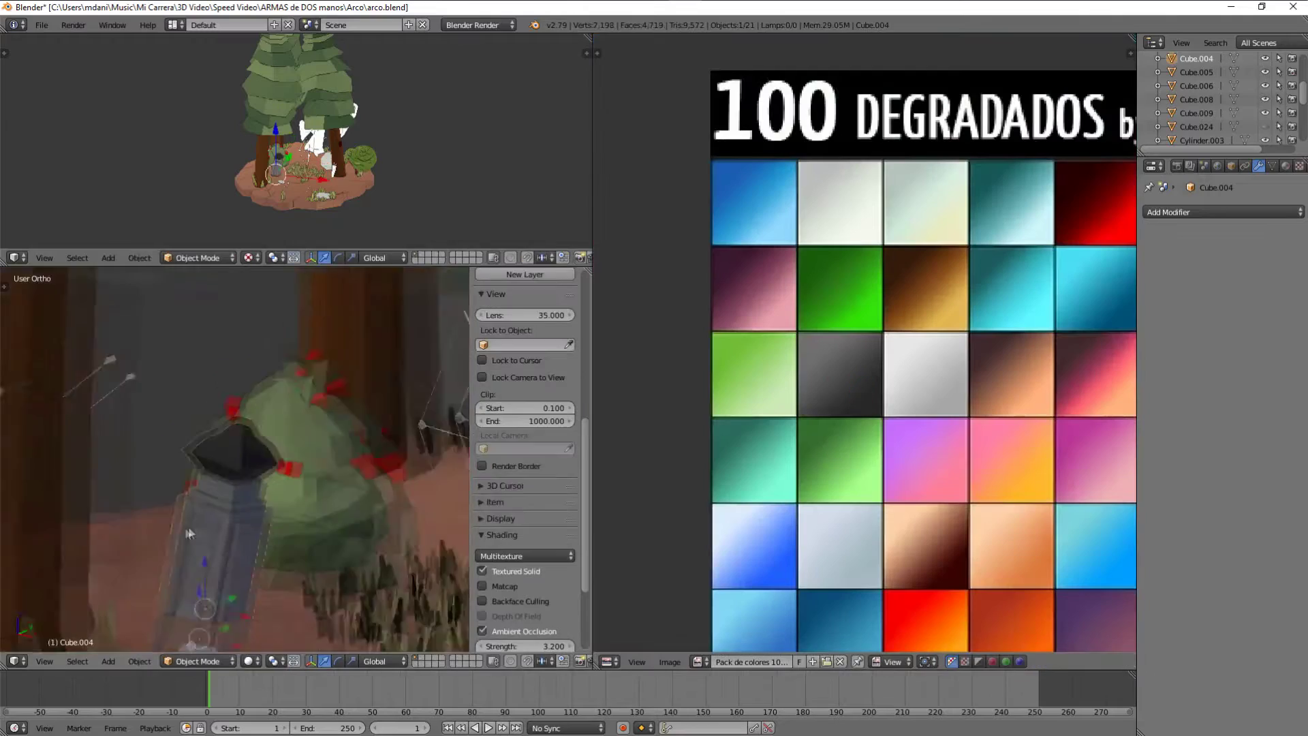
pyautogui.scroll(-3, 353, 558)
# Re-edit the lantern, select its top face, and return to Object Mode.
pyautogui.press('Tab')
pyautogui.scroll(-3, 353, 559)
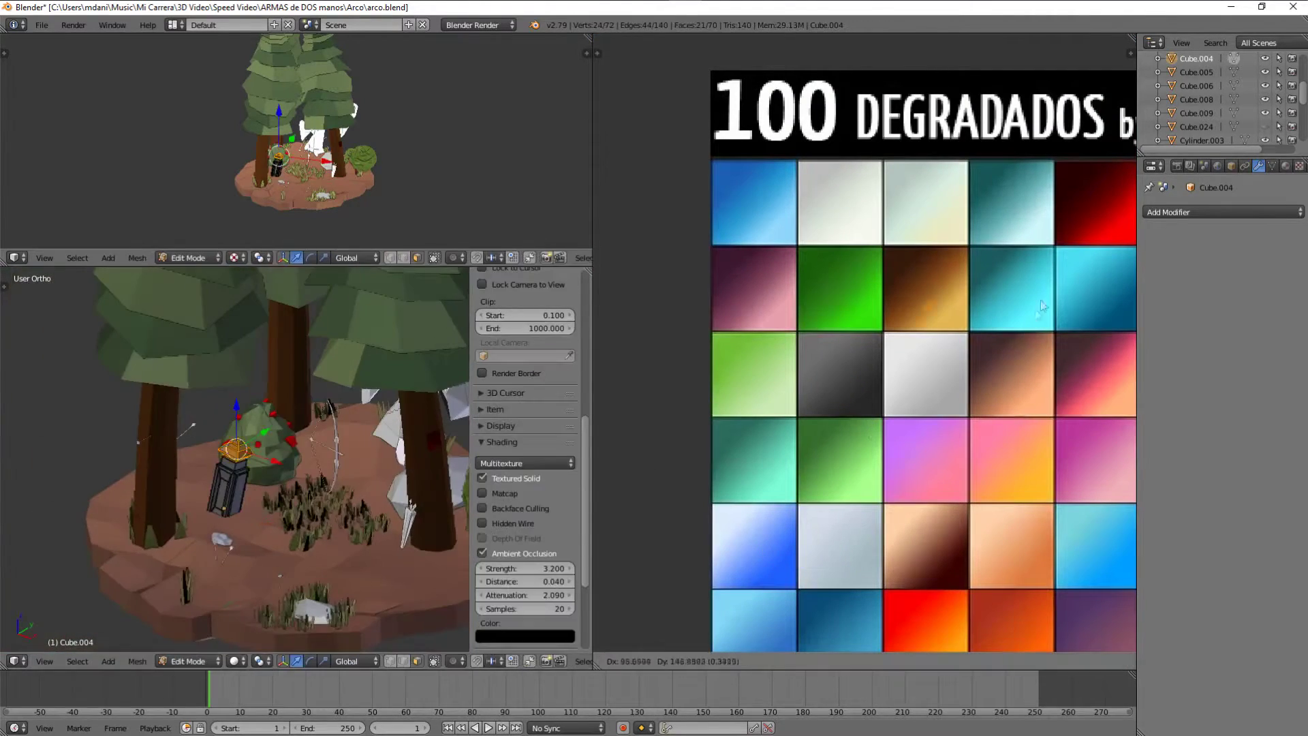
pyautogui.scroll(3, 272, 502)
pyautogui.rightClick(231, 415)
pyautogui.press('Tab')
pyautogui.scroll(-3, 181, 505)
pyautogui.scroll(-3, 182, 505)
pyautogui.scroll(-3, 242, 439)
pyautogui.scroll(5, 242, 439)
pyautogui.scroll(-2, 242, 439)
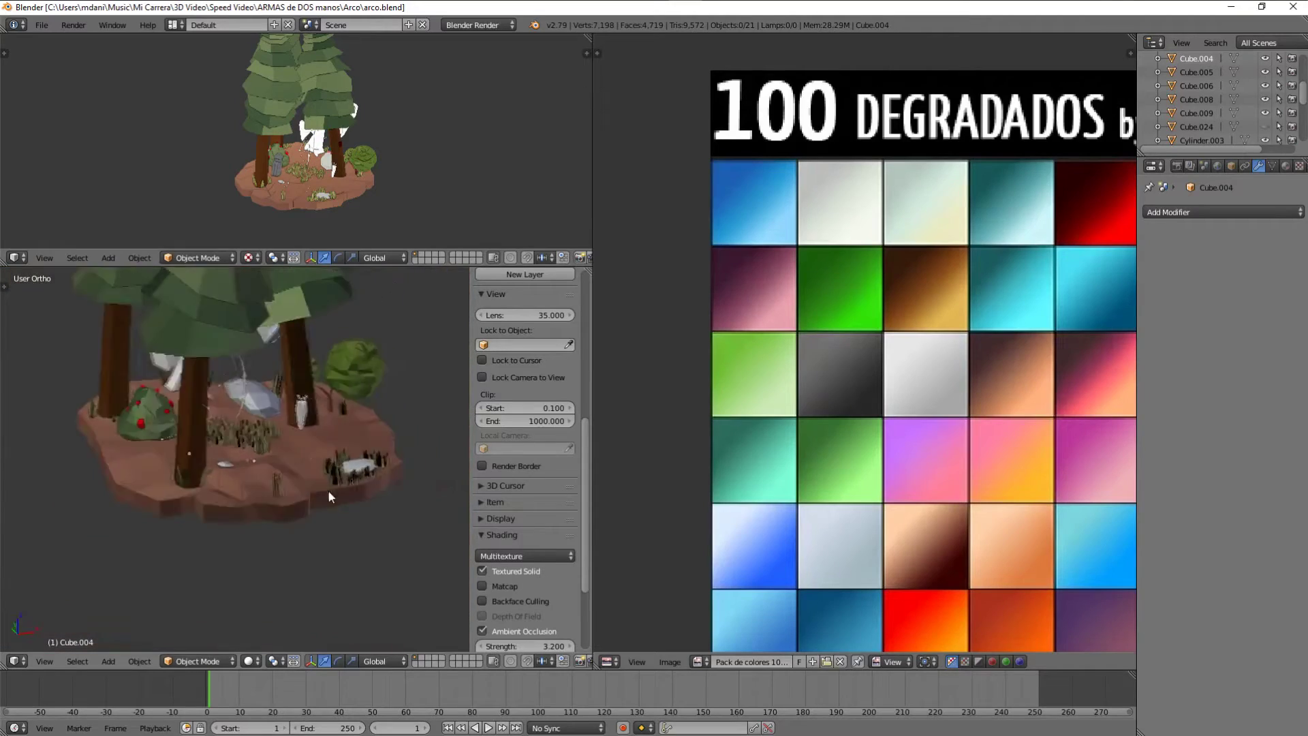
# Select the Plane.001 grass clumps and place a duplicate set from the top view.
pyautogui.moveTo(242, 439); pyautogui.dragTo(290, 471, button='middle')
pyautogui.scroll(3, 309, 482)
pyautogui.rightClick(310, 482)
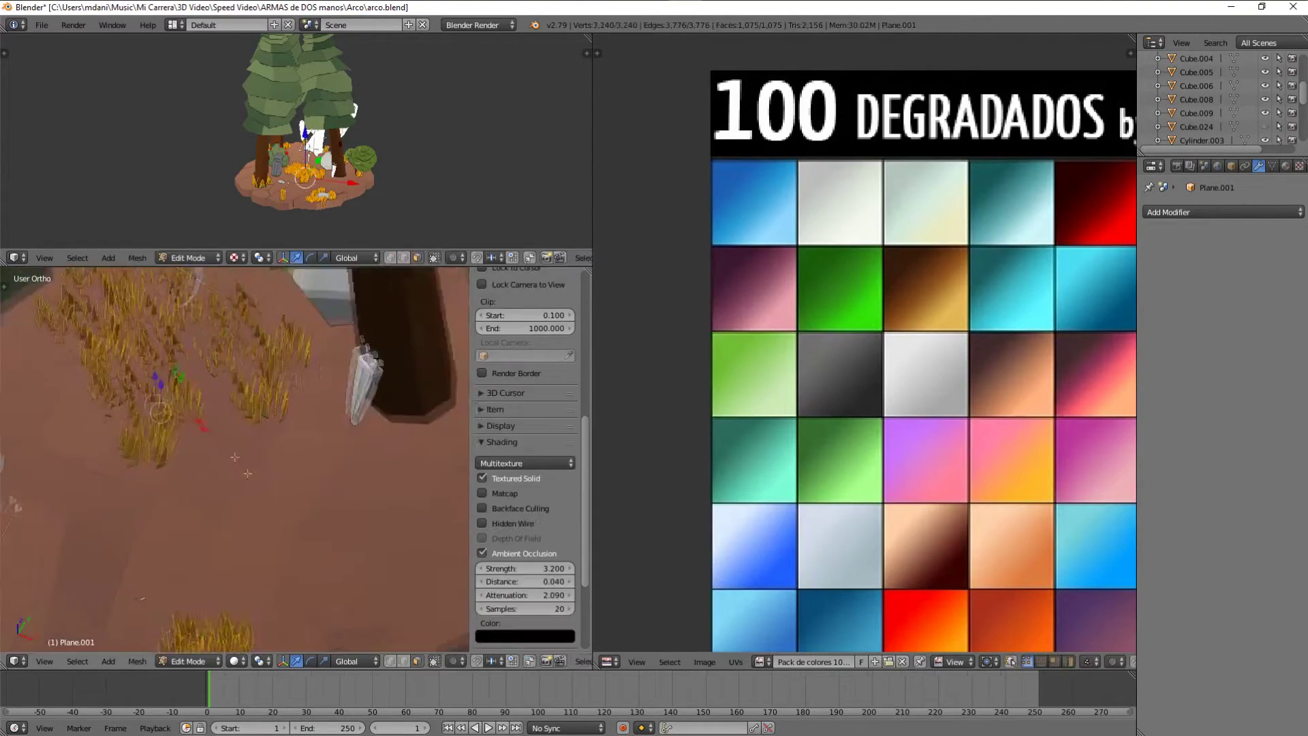
pyautogui.press('z')
pyautogui.press('Tab')
pyautogui.scroll(-3, 287, 442)
pyautogui.press('KP_7')
pyautogui.hotkey('shift', 'd')
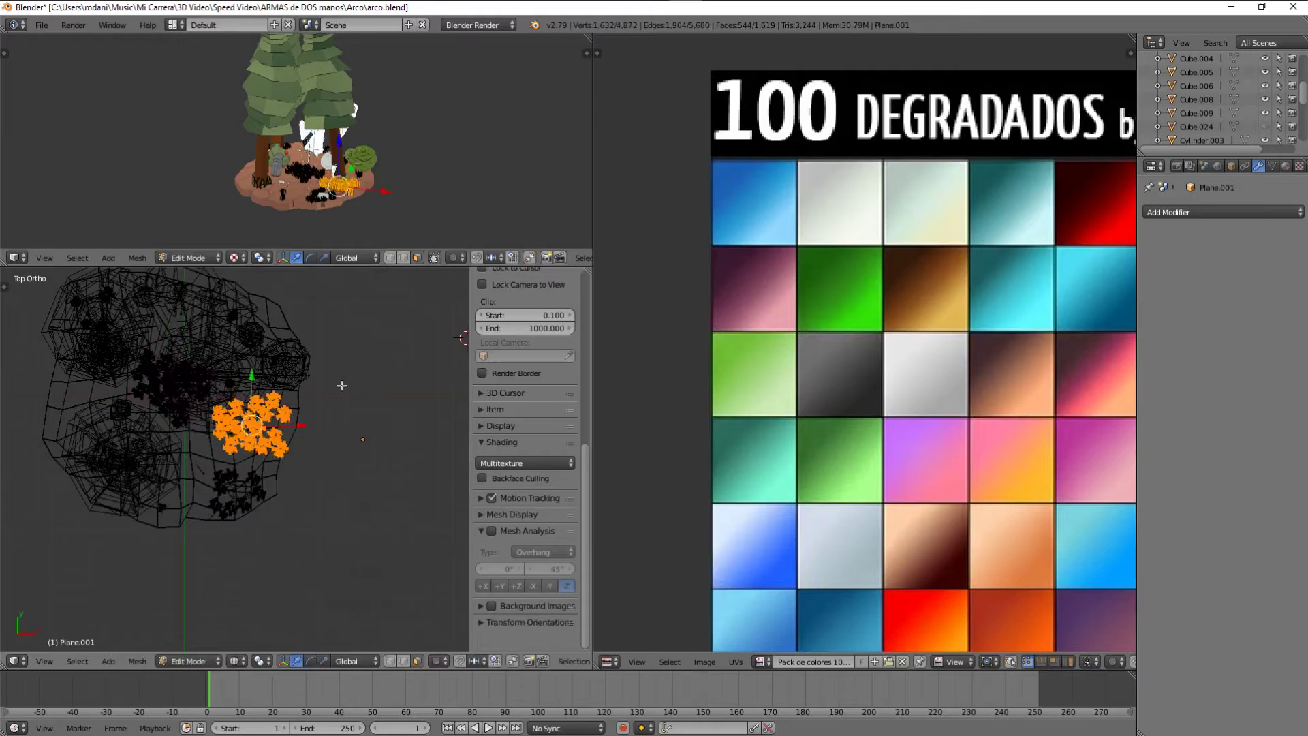
pyautogui.press('z')
pyautogui.click(89, 343)
# Duplicate the grass clumps again and check their placement from top and side views.
pyautogui.moveTo(89, 342); pyautogui.dragTo(273, 443, button='middle')
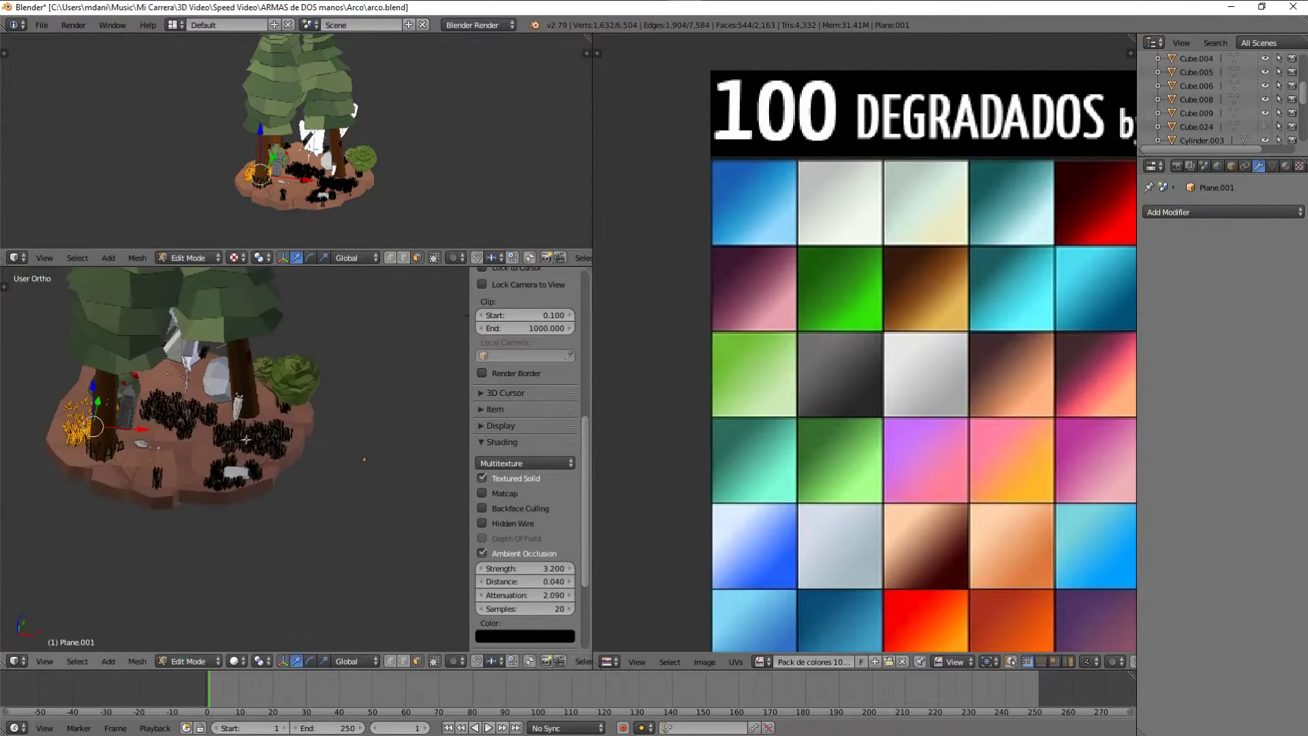
pyautogui.scroll(4, 272, 442)
pyautogui.press('KP_7')
pyautogui.press('z')
pyautogui.hotkey('shift', 'd')
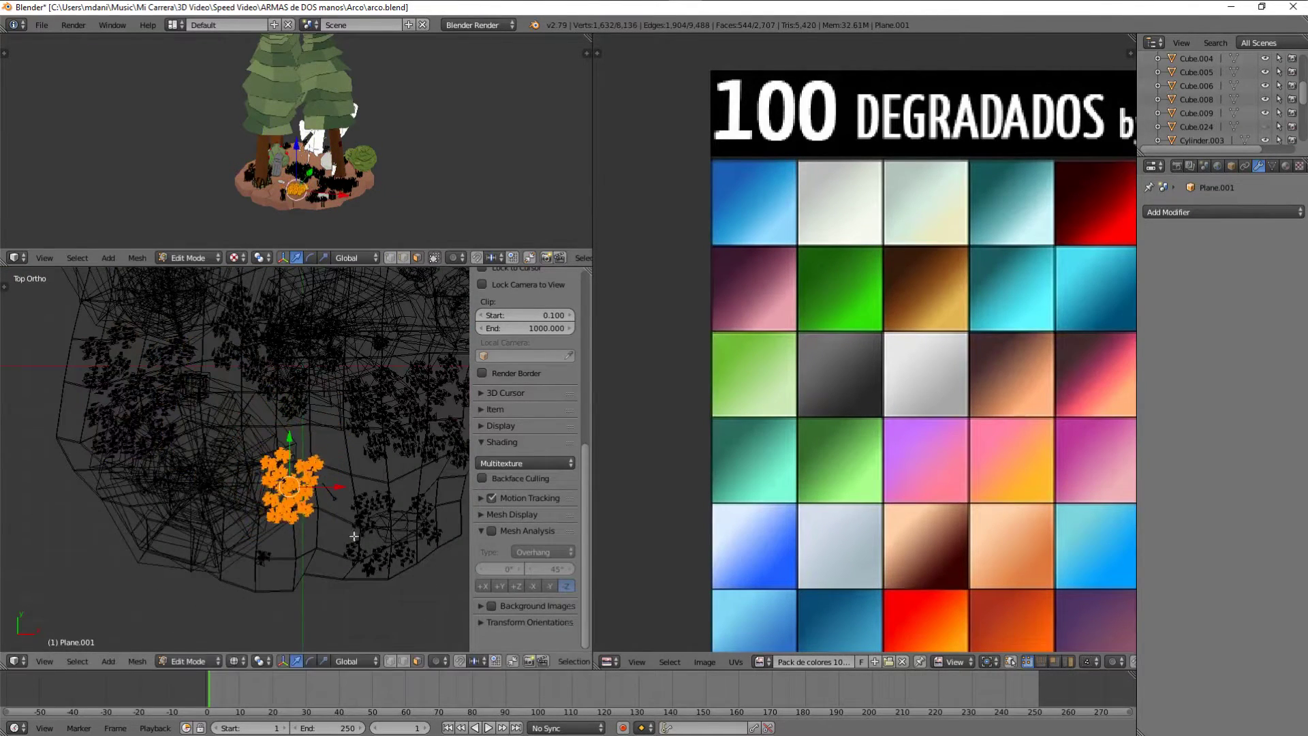
pyautogui.press('z')
pyautogui.moveTo(354, 536); pyautogui.dragTo(333, 560, button='middle')
pyautogui.press('KP_7')
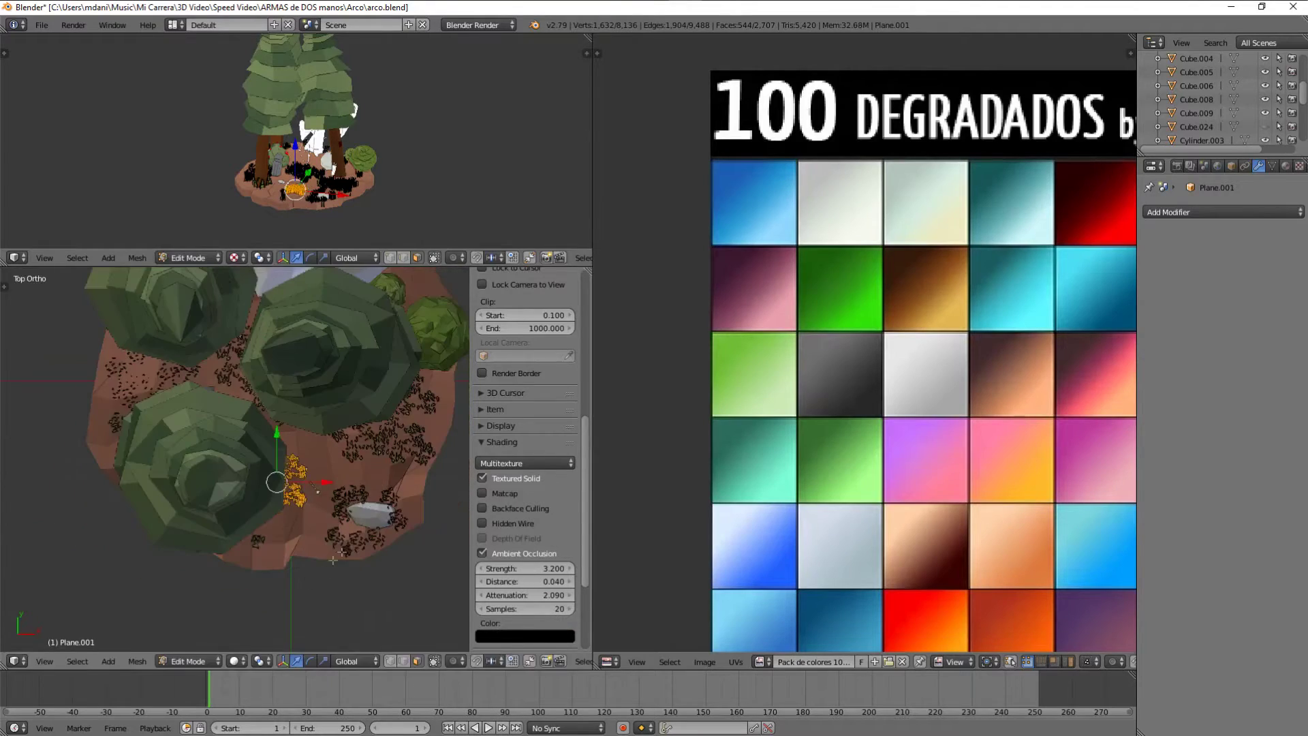
pyautogui.moveTo(332, 560)
pyautogui.mouseDown(button='middle')
pyautogui.moveTo(313, 477)
pyautogui.moveTo(310, 502)
pyautogui.moveTo(359, 488)
pyautogui.moveTo(440, 528)
pyautogui.moveTo(263, 452)
pyautogui.mouseUp(button='middle')
pyautogui.press('Tab')
# Save the blend file and reselect the lantern object.
pyautogui.scroll(4, 310, 502)
pyautogui.hotkey('ctrl', 's')
pyautogui.press('z')
pyautogui.press('z')
pyautogui.moveTo(346, 479)
pyautogui.mouseDown(button='middle')
pyautogui.moveTo(117, 439)
pyautogui.moveTo(138, 444)
pyautogui.mouseUp(button='middle')
pyautogui.scroll(5, 273, 449)
pyautogui.rightClick(46, 420)
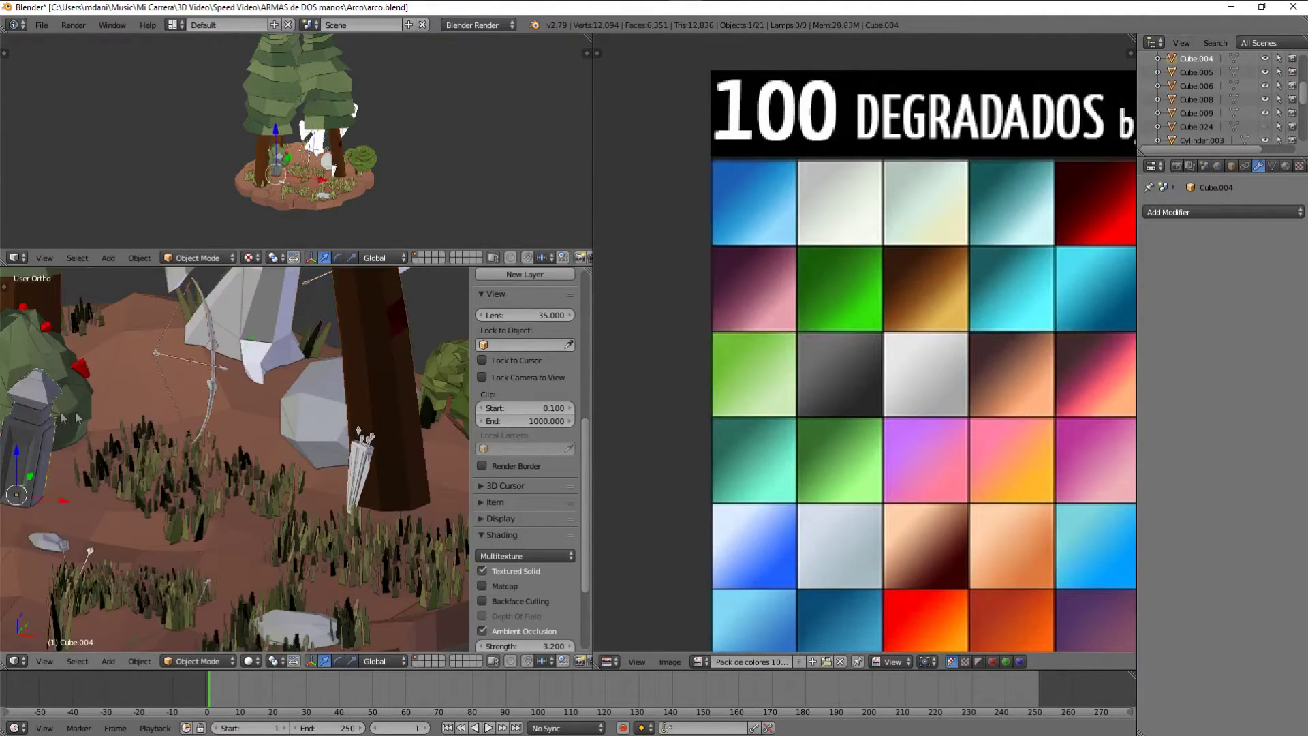
# Move the lantern's UVs onto a new palette tile.
pyautogui.press('Tab')
pyautogui.click(945, 392)
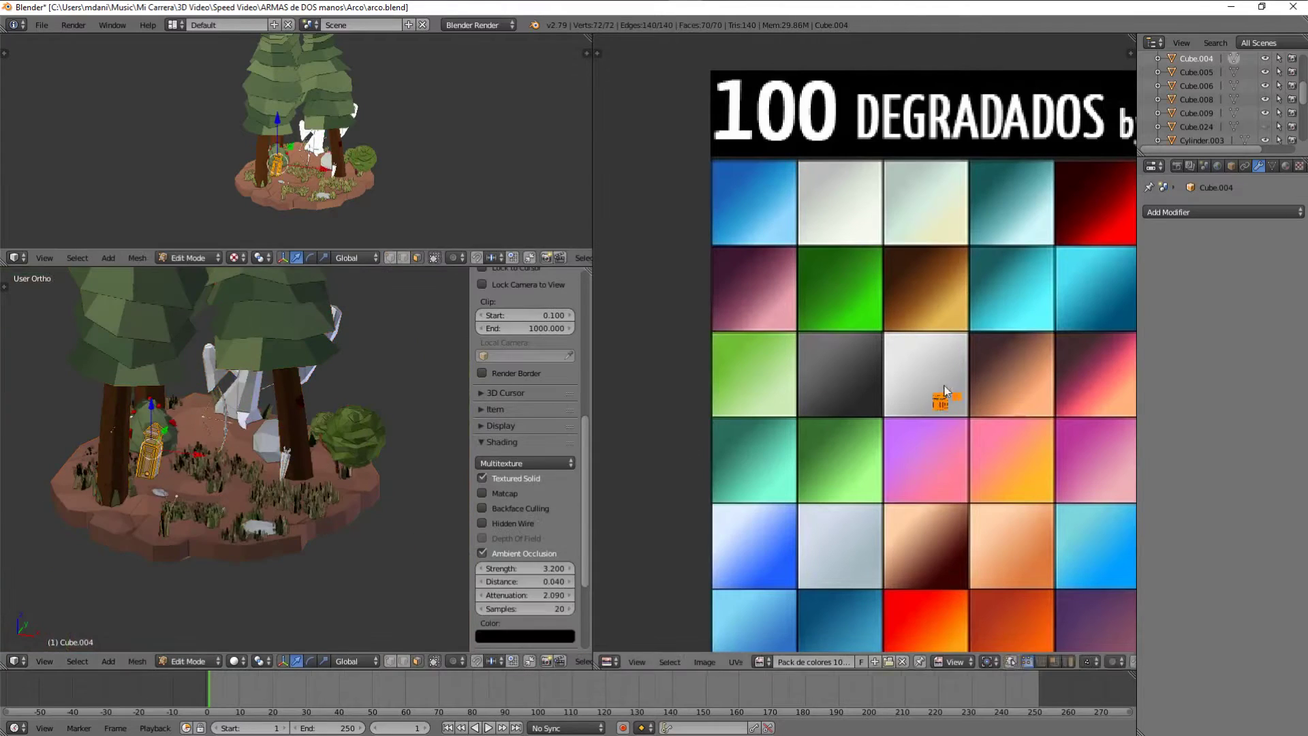
pyautogui.press('Tab')
# Smart UV Project the mushroom stem and scale its UVs onto a single palette tile.
pyautogui.moveTo(218, 436); pyautogui.dragTo(102, 456, button='middle')
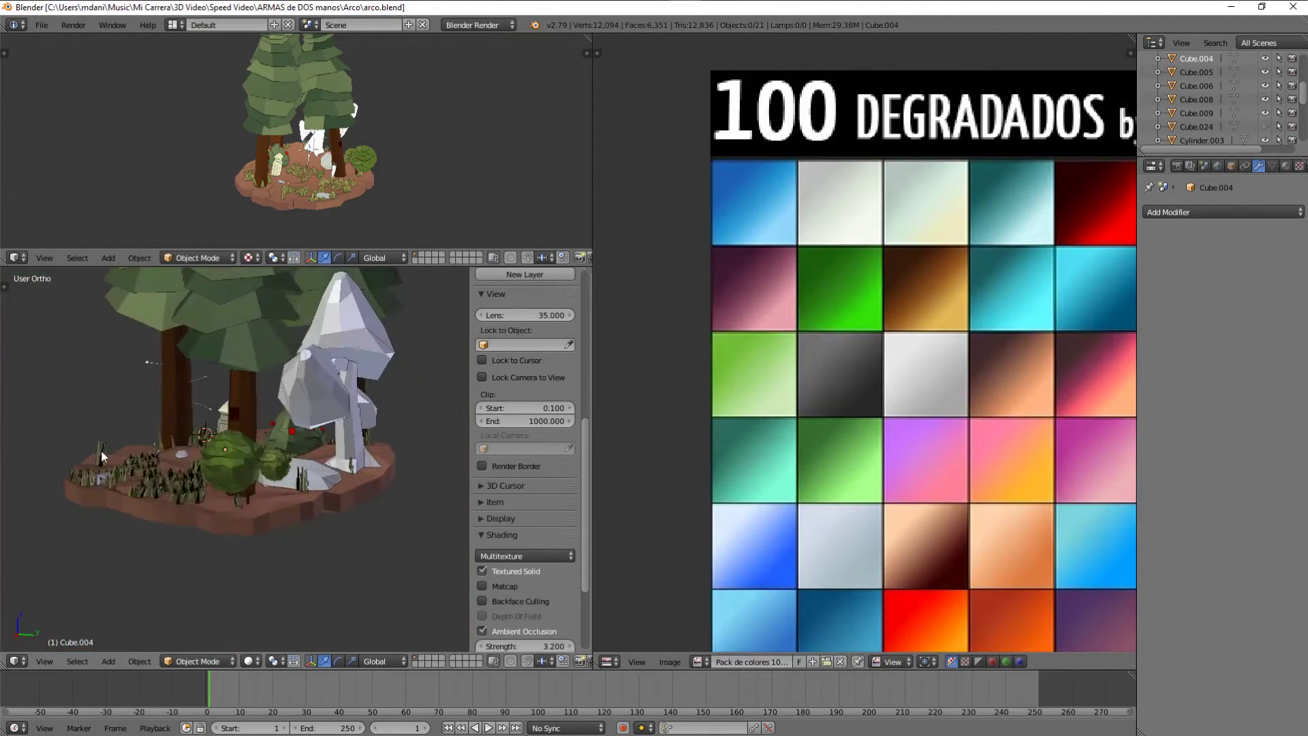
pyautogui.moveTo(116, 367); pyautogui.dragTo(225, 409, button='middle')
pyautogui.scroll(4, 306, 422)
pyautogui.rightClick(343, 402)
pyautogui.press('Tab')
pyautogui.press('a')
pyautogui.press('u')
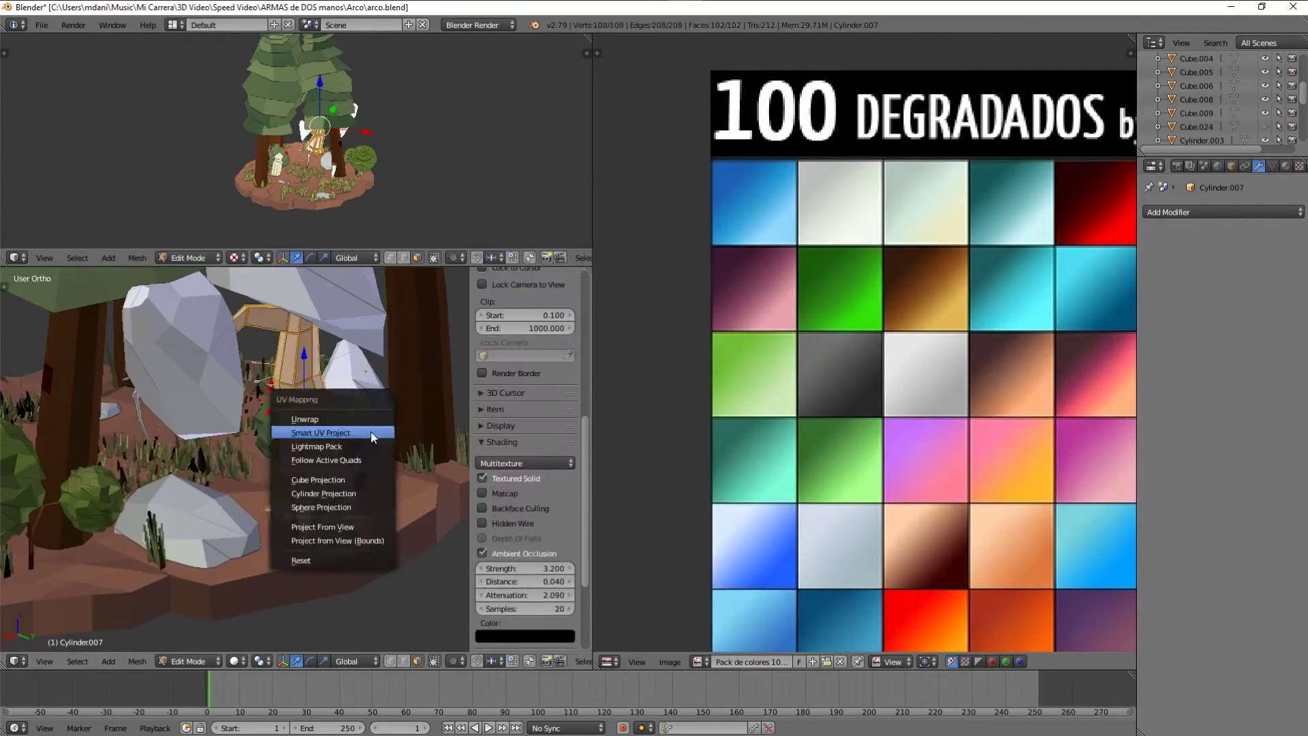
pyautogui.click(370, 432)
pyautogui.scroll(-3, 852, 409)
pyautogui.press('s')
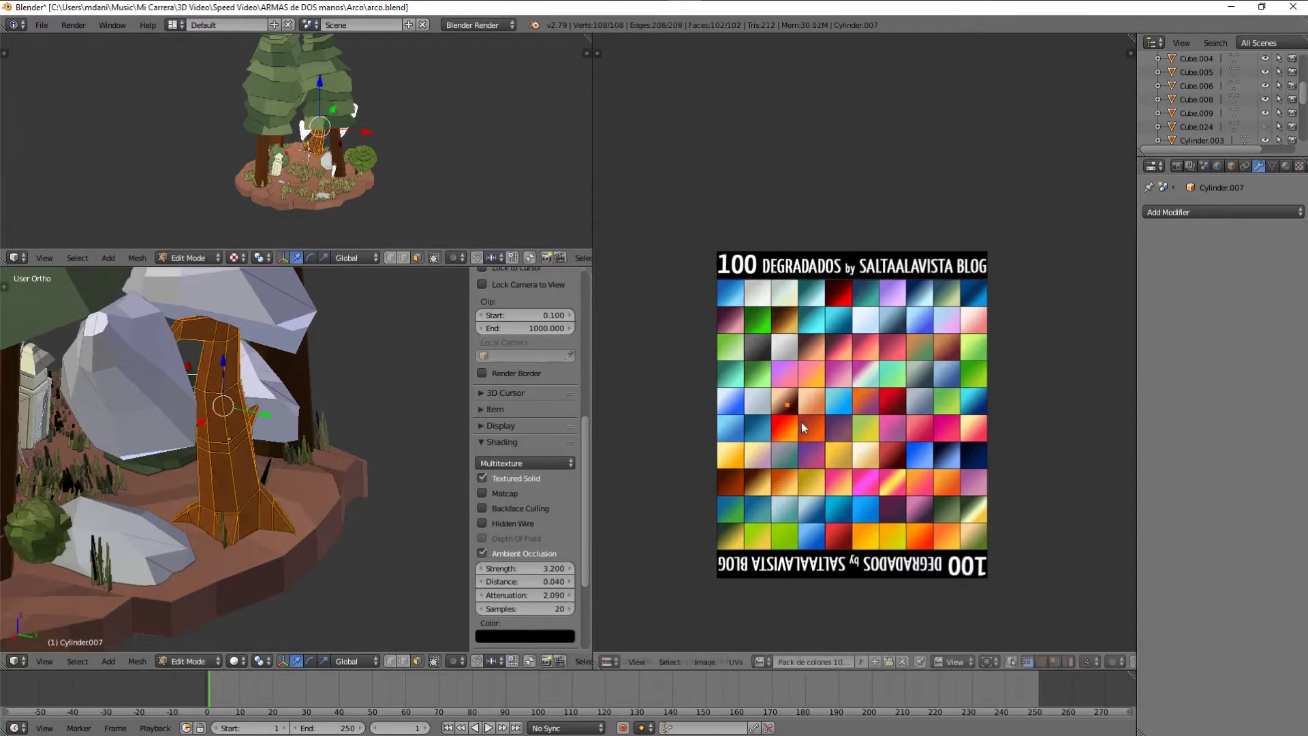
pyautogui.press('Tab')
# Select the mushroom caps and auto-unwrap them onto the gradient image.
pyautogui.moveTo(219, 512); pyautogui.dragTo(327, 436, button='middle')
pyautogui.rightClick(346, 431)
pyautogui.moveTo(163, 398)
pyautogui.mouseDown(button='middle')
pyautogui.moveTo(346, 435)
pyautogui.moveTo(309, 361)
pyautogui.mouseUp(button='middle')
pyautogui.press('Tab')
pyautogui.click(288, 423)
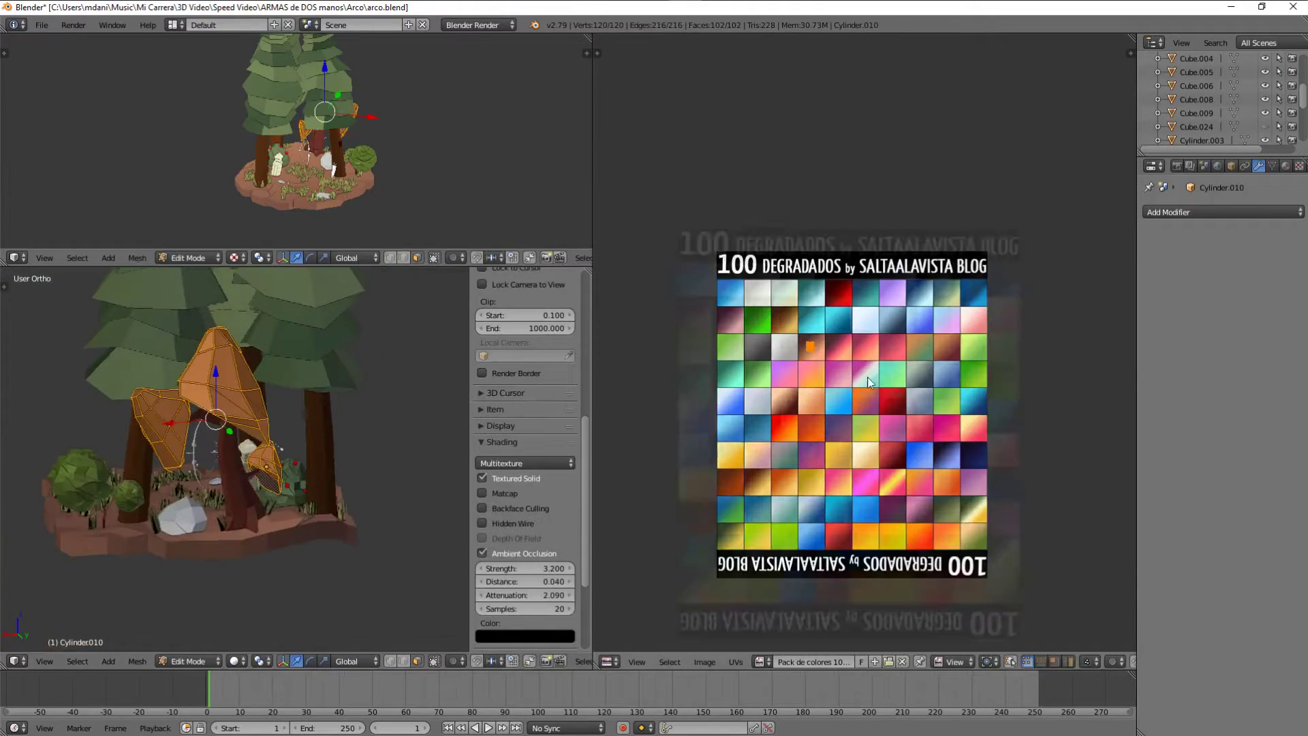
pyautogui.scroll(3, 872, 380)
pyautogui.press('Tab')
pyautogui.scroll(-3, 248, 519)
pyautogui.scroll(5, 13, 414)
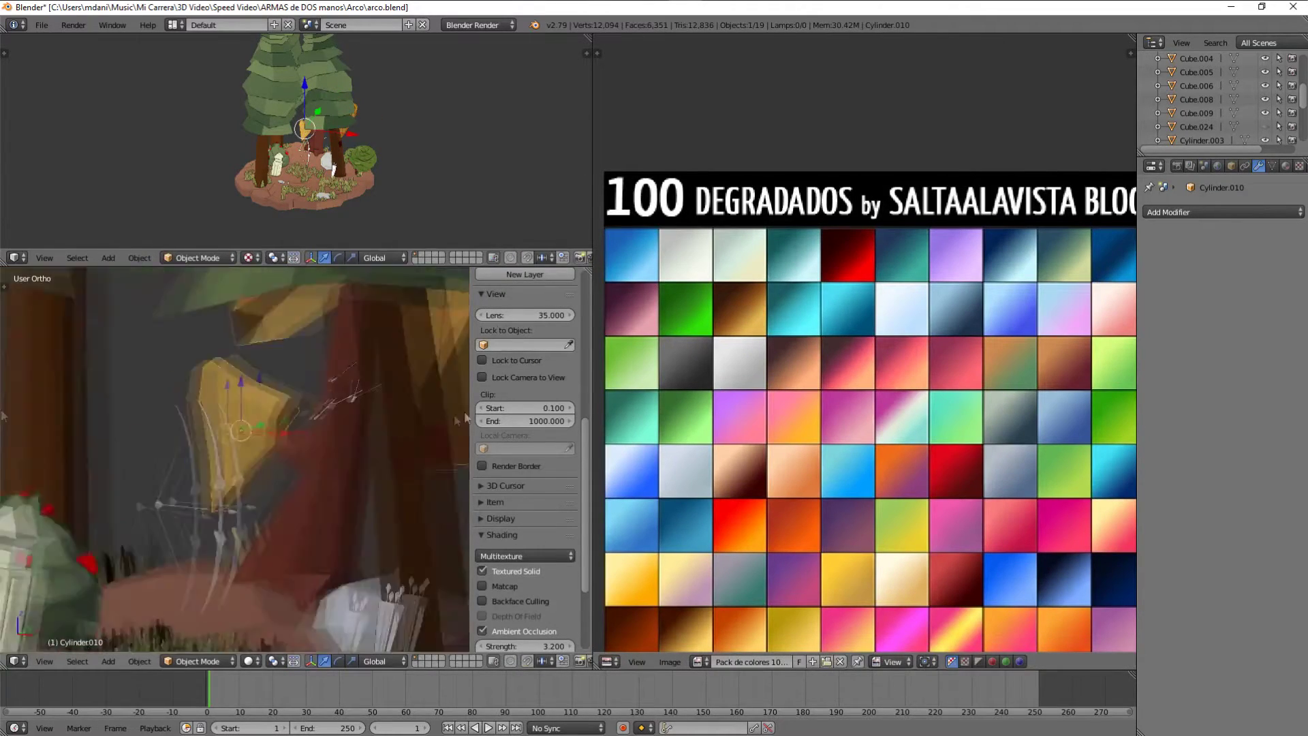
pyautogui.scroll(-3, 12, 413)
# Move the mushroom caps' UV island across palette tiles until the caps turn yellow.
pyautogui.press('Tab')
pyautogui.scroll(-3, 872, 381)
pyautogui.scroll(5, 889, 385)
pyautogui.press('g')
pyautogui.click(897, 299)
pyautogui.scroll(-3, 272, 443)
pyautogui.scroll(-2, 885, 341)
pyautogui.scroll(3, 281, 481)
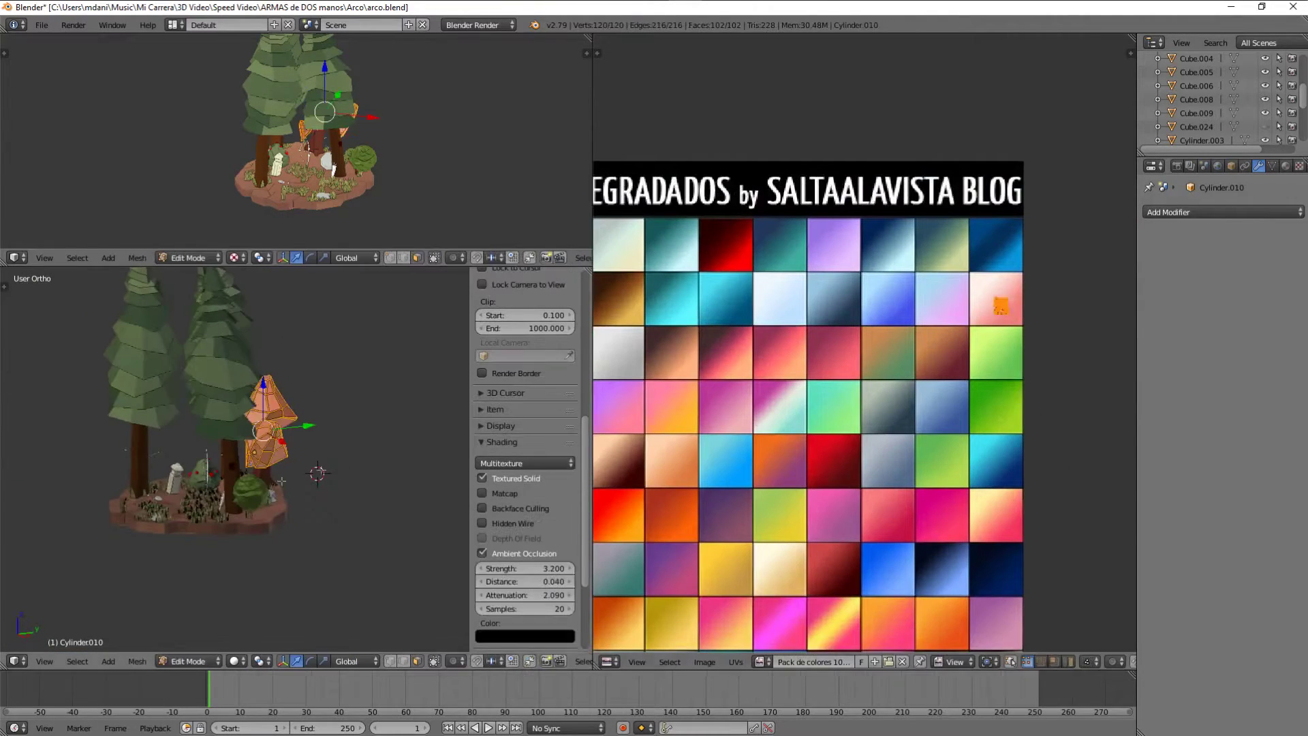
pyautogui.scroll(-2, 886, 327)
pyautogui.press('g')
pyautogui.press('Tab')
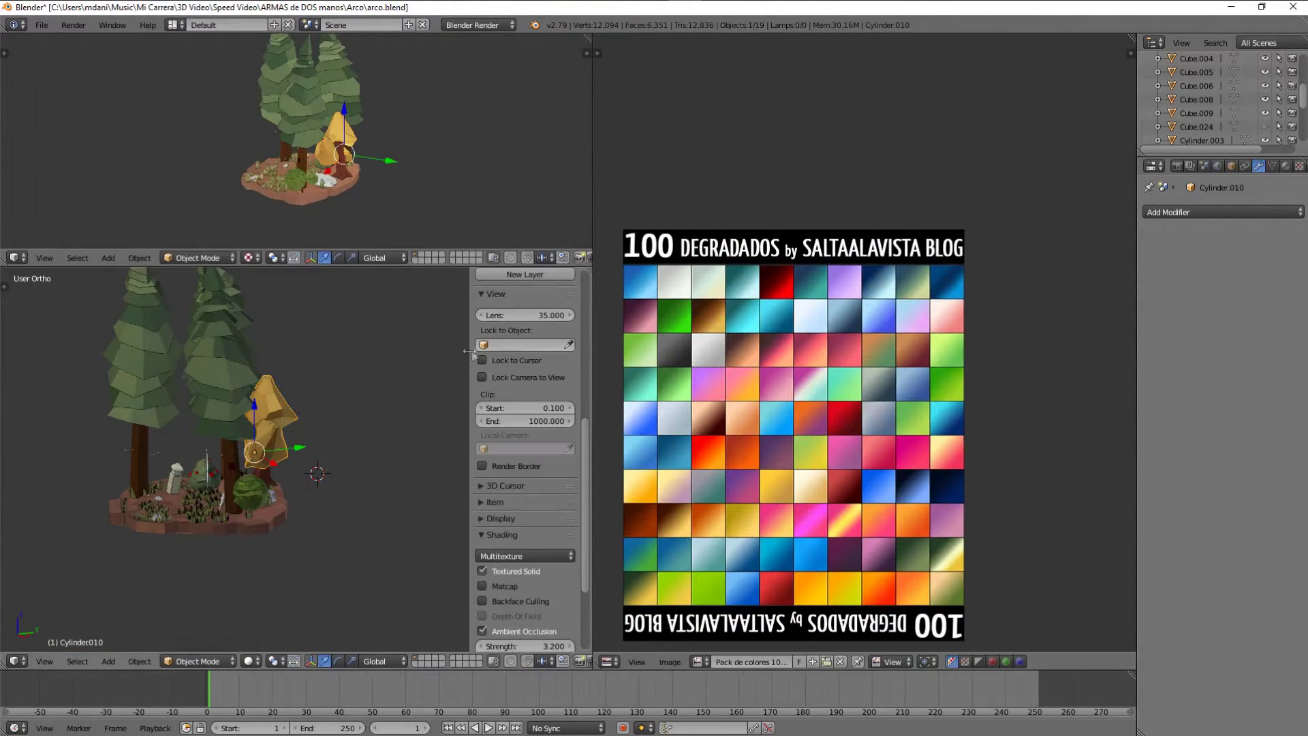
# Recheck the mushroom stem's UVs, then select Cube.008 in Edit Mode.
pyautogui.scroll(4, 368, 418)
pyautogui.rightClick(256, 474)
pyautogui.scroll(5, 374, 147)
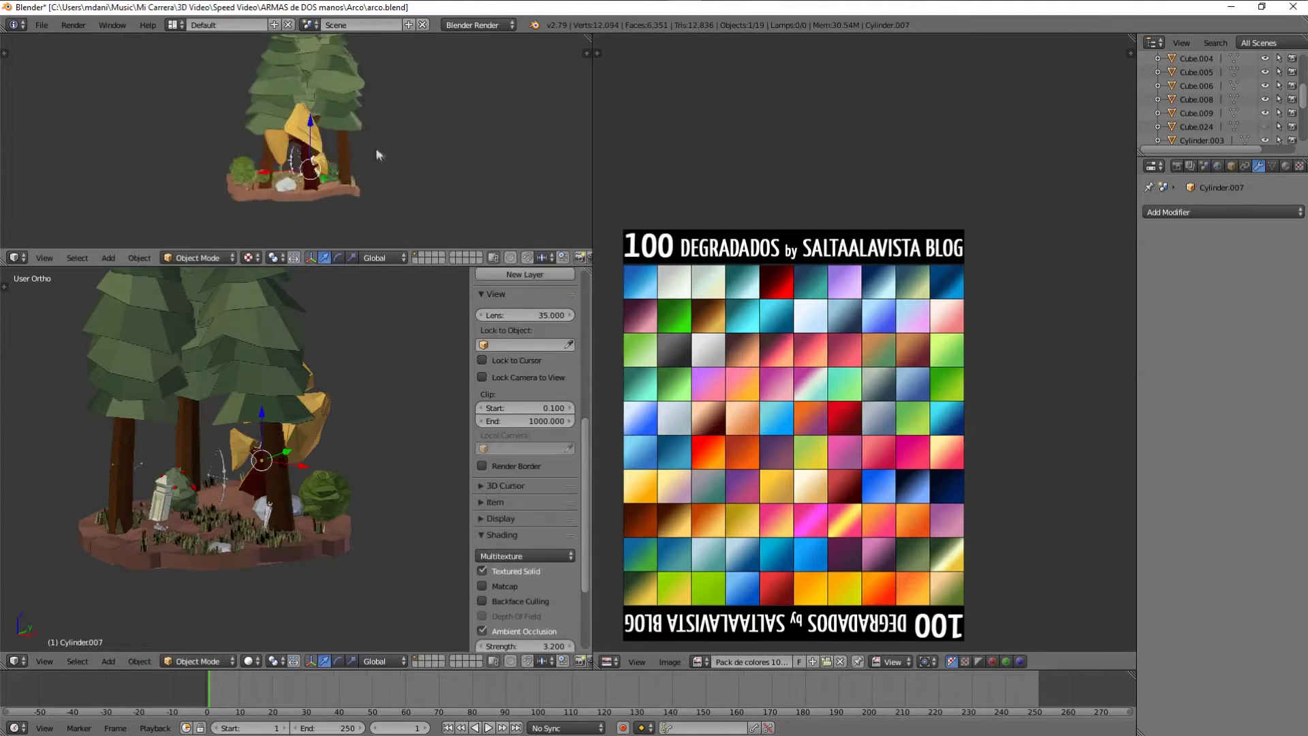
pyautogui.press('Tab')
pyautogui.scroll(-4, 306, 143)
pyautogui.scroll(1, 824, 403)
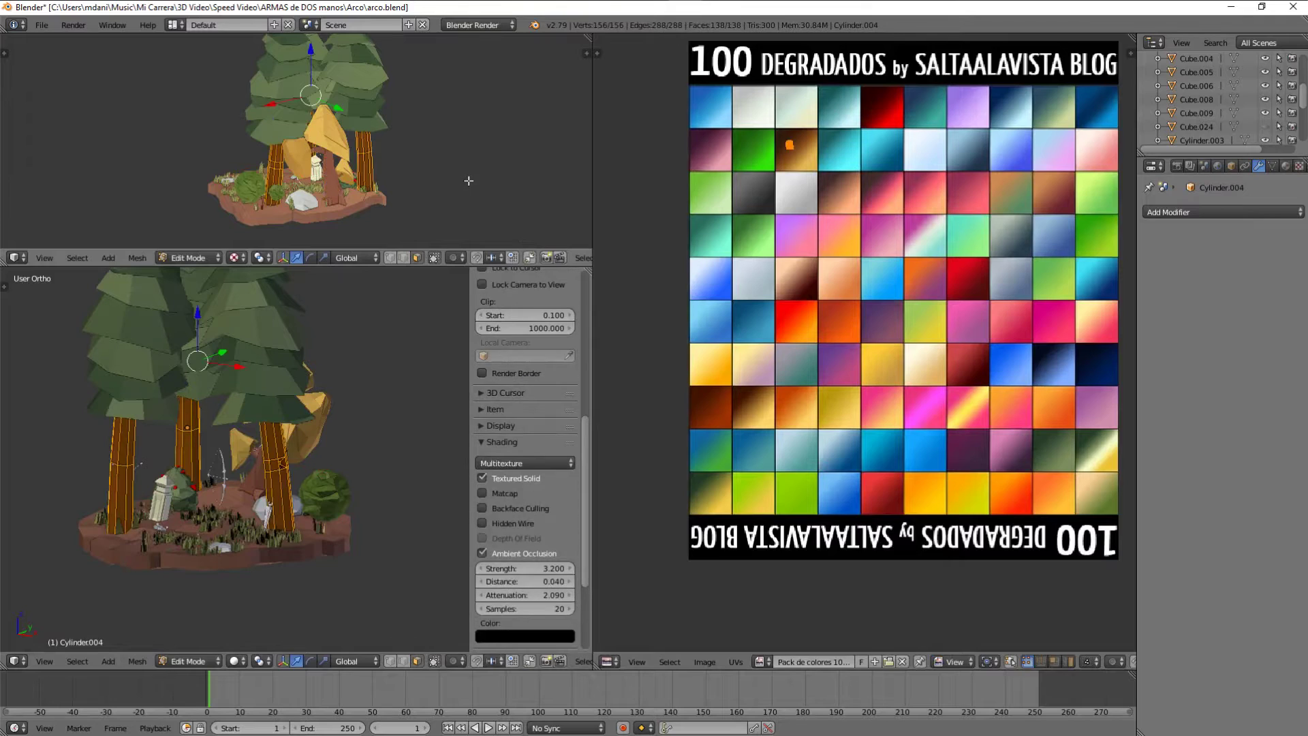
pyautogui.moveTo(361, 167)
pyautogui.mouseDown(button='middle')
pyautogui.moveTo(351, 158)
pyautogui.moveTo(402, 217)
pyautogui.mouseUp(button='middle')
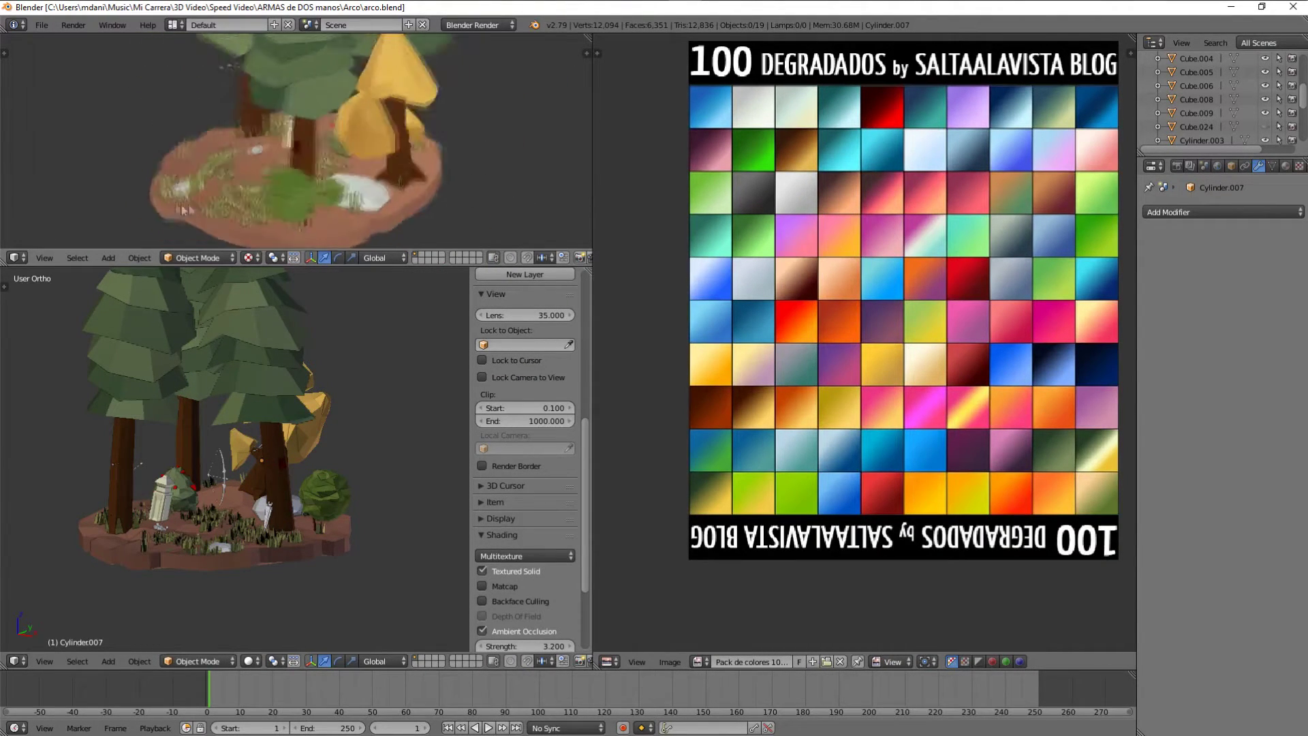
pyautogui.scroll(5, 257, 436)
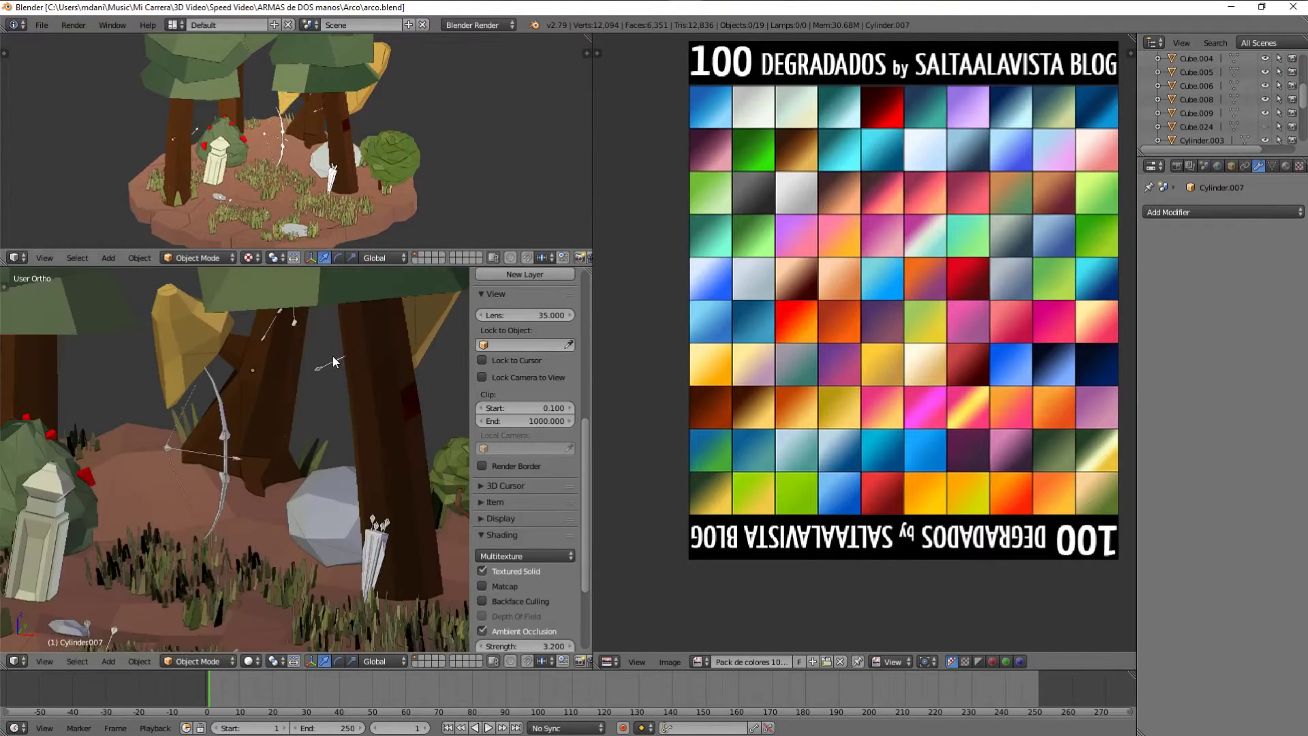
pyautogui.scroll(-3, 258, 435)
pyautogui.rightClick(258, 436)
pyautogui.press('Tab')
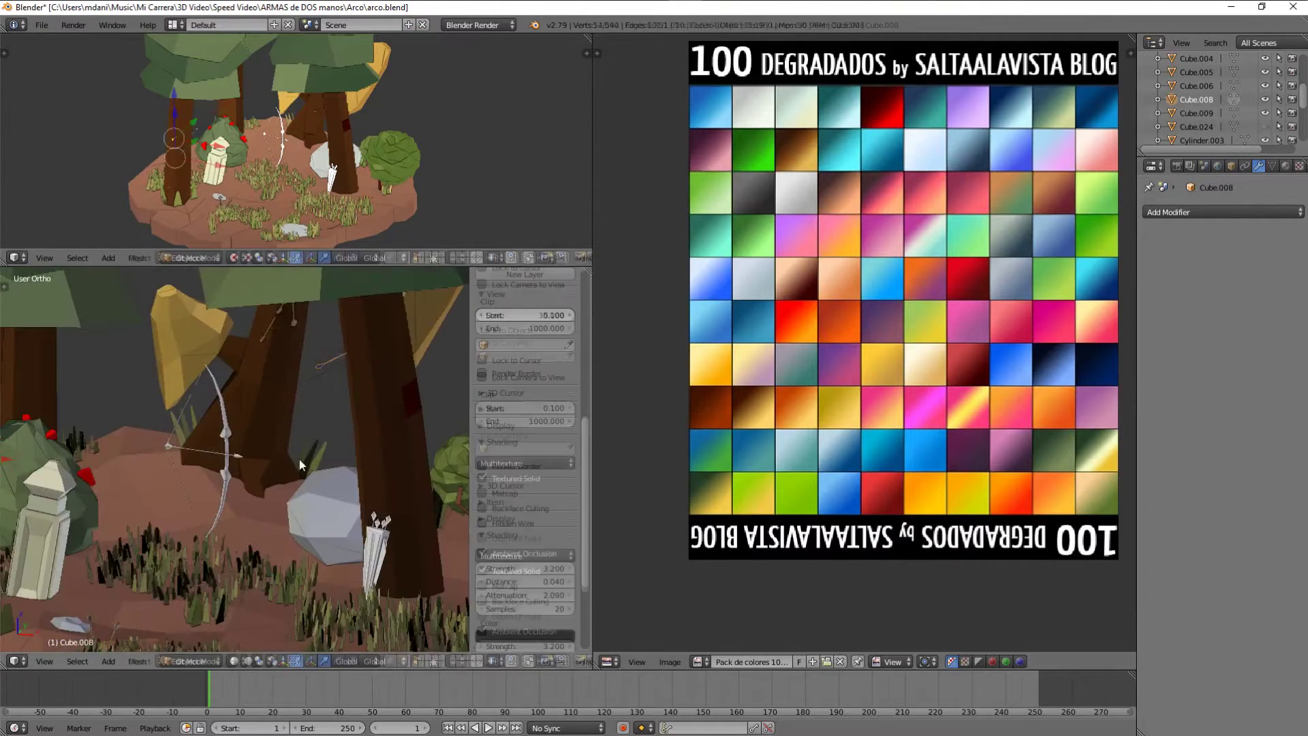
# Assign the gradient palette image to Cube.008's faces.
pyautogui.click(759, 661)
pyautogui.click(810, 520)
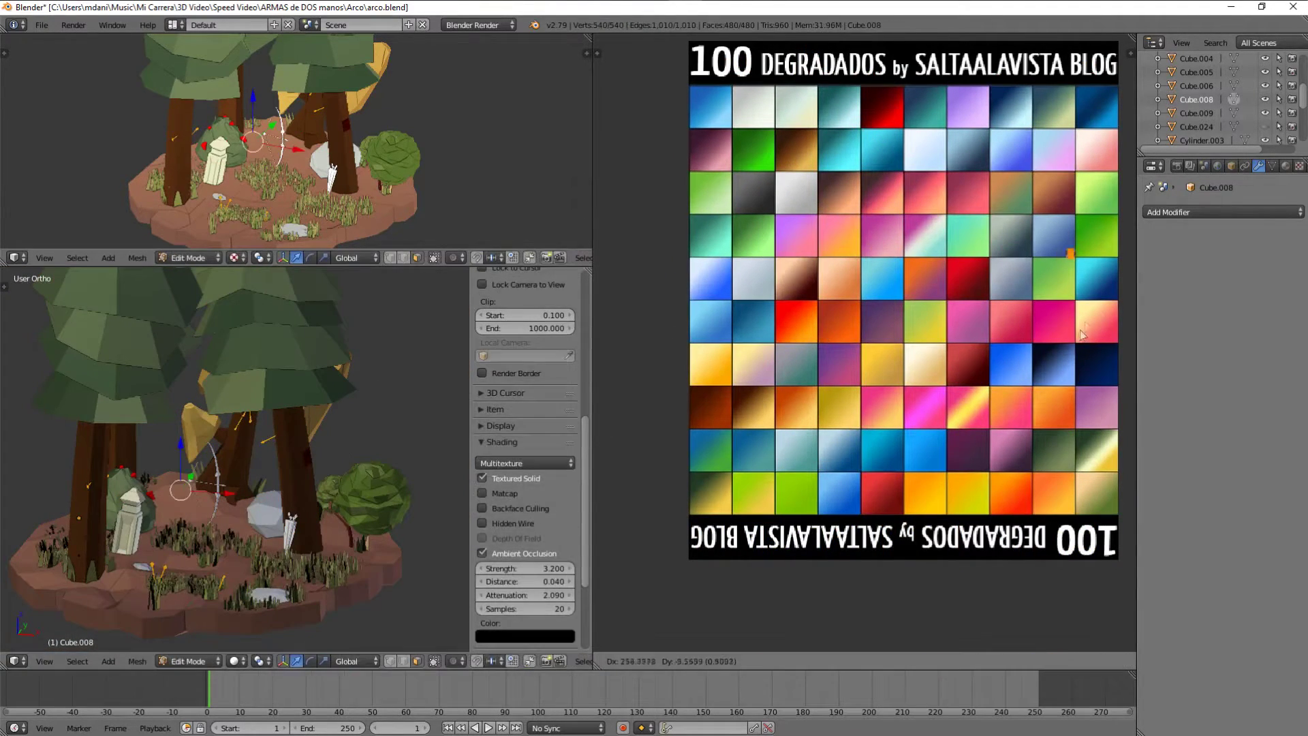
pyautogui.press('a')
pyautogui.moveTo(333, 398)
pyautogui.mouseDown(button='middle')
pyautogui.moveTo(151, 393)
pyautogui.moveTo(448, 408)
pyautogui.mouseUp(button='middle')
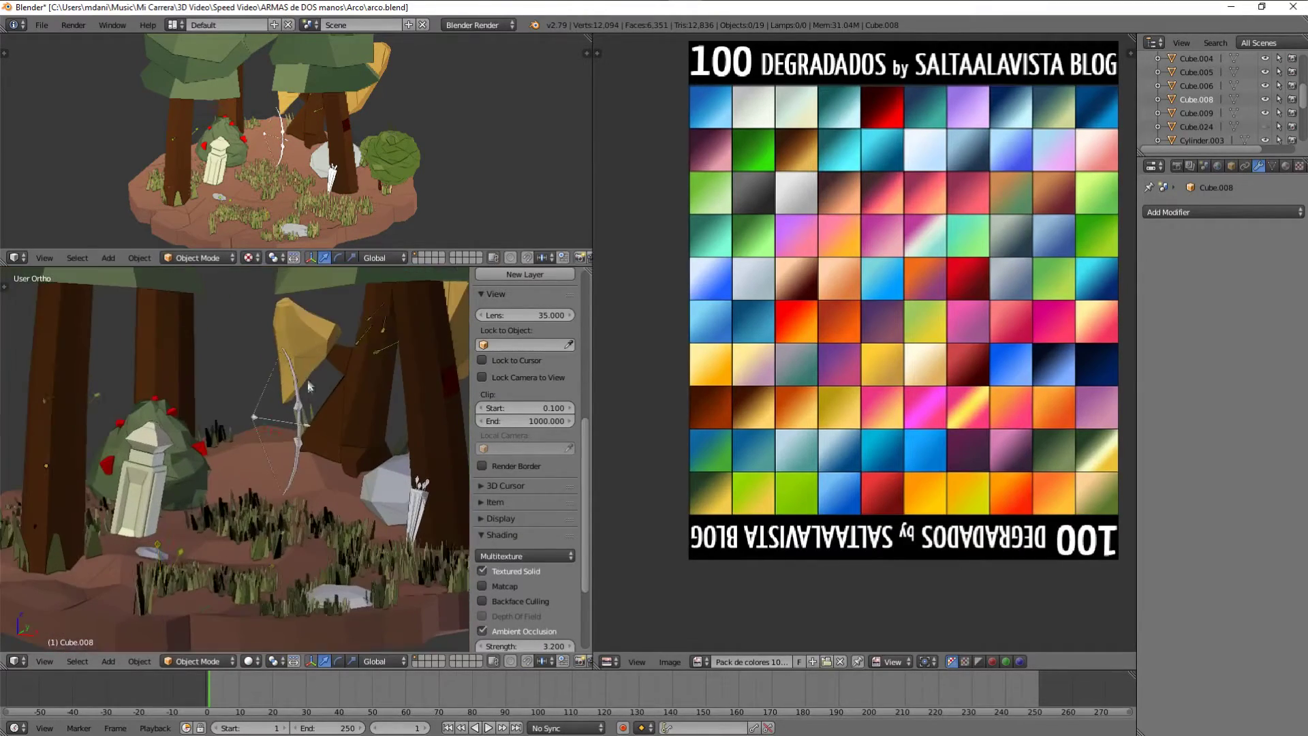
# Move the selected object's UVs to a new spot on the palette.
pyautogui.press('Tab')
pyautogui.press('g')
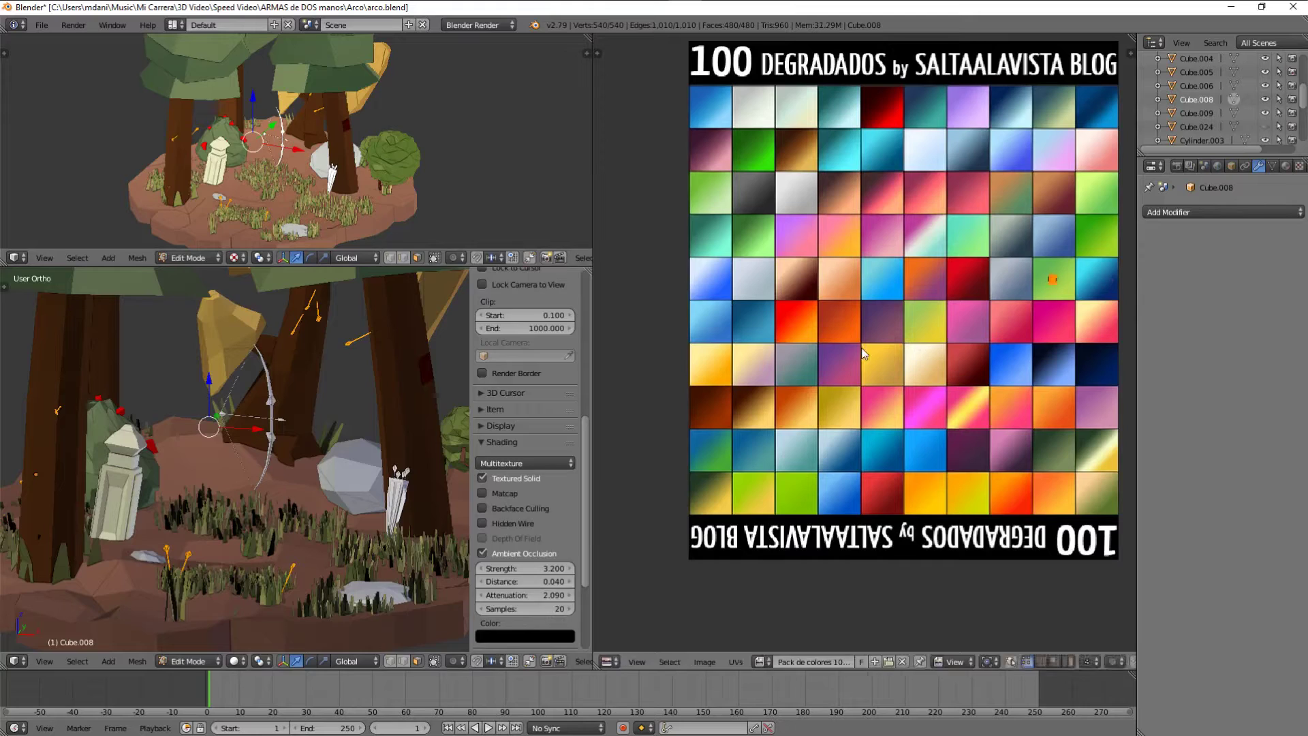
pyautogui.press('Tab')
pyautogui.scroll(3, 283, 386)
# Box-select the bow's right arrowhead and collapse its UVs to a point.
pyautogui.rightClick(283, 365)
pyautogui.press('Tab')
pyautogui.scroll(2, 324, 426)
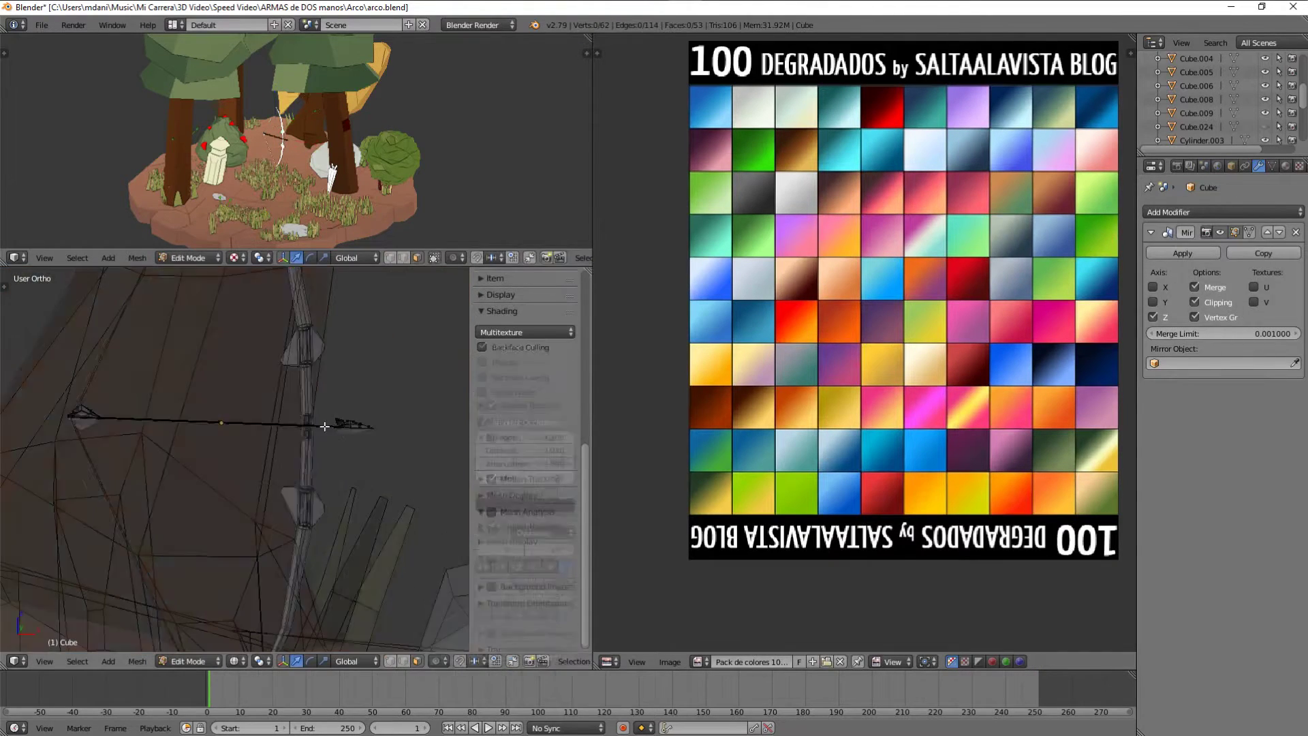
pyautogui.press('a')
pyautogui.press('a')
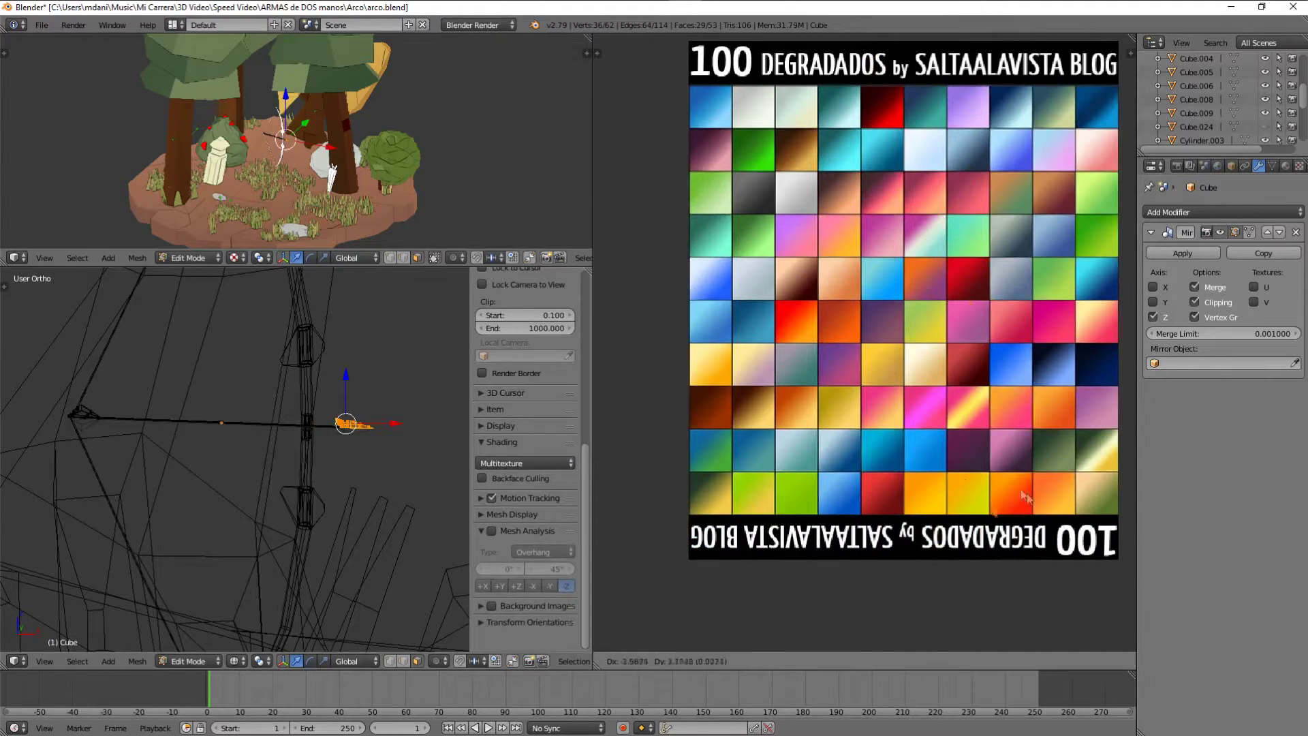
pyautogui.press('KP_Decimal')
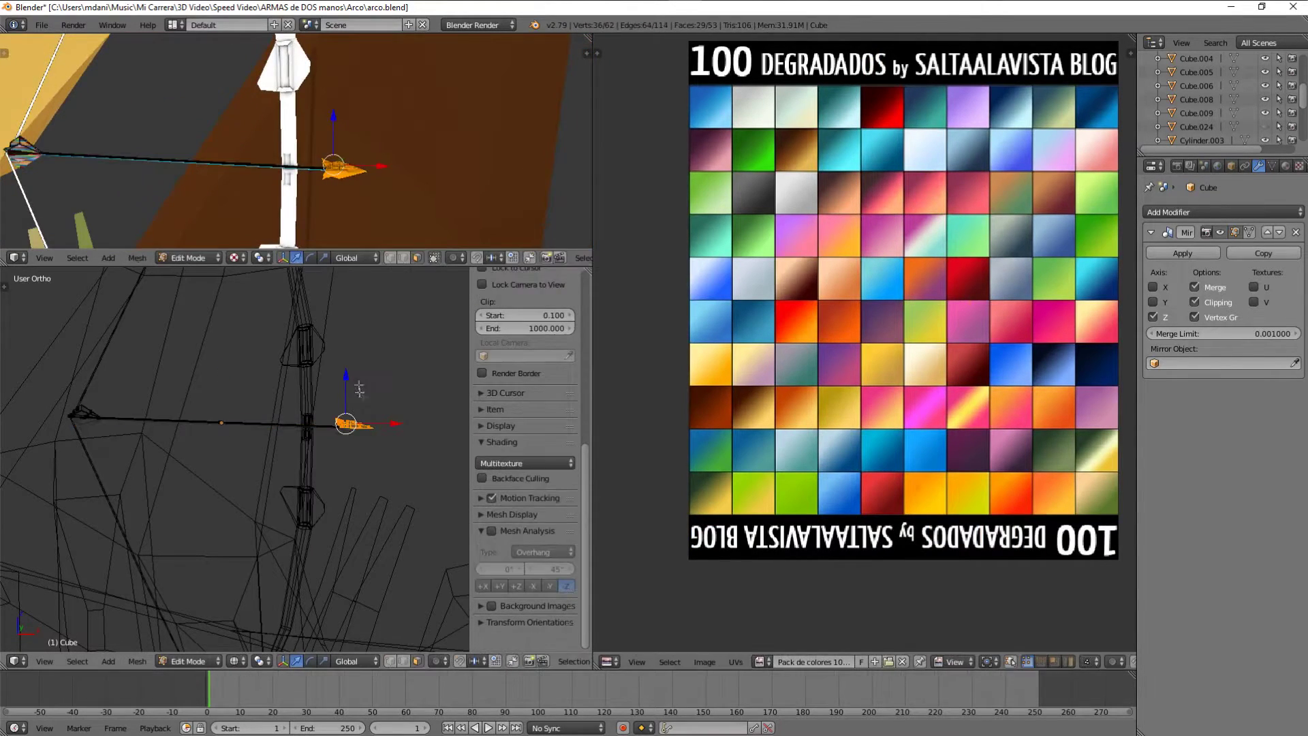
pyautogui.press('b')
pyautogui.moveTo(320, 402); pyautogui.dragTo(360, 459)
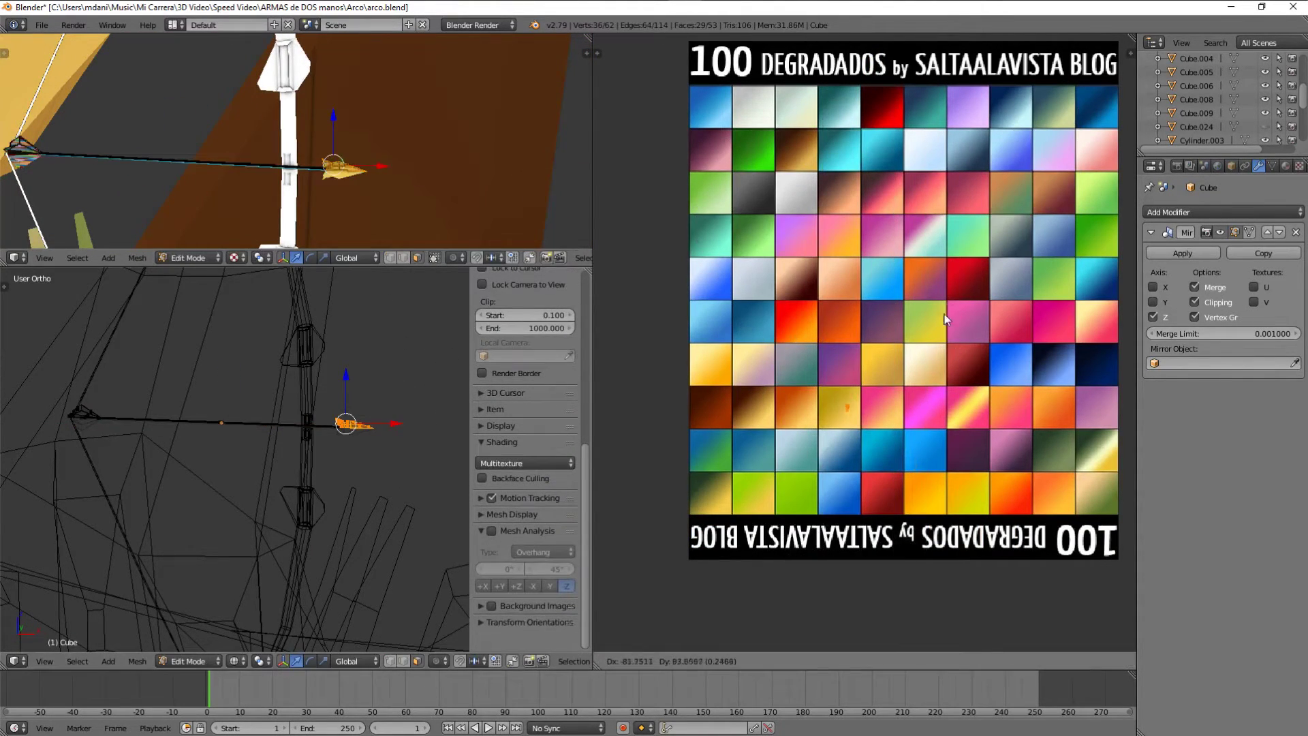
pyautogui.scroll(3, 483, 308)
pyautogui.press('Tab')
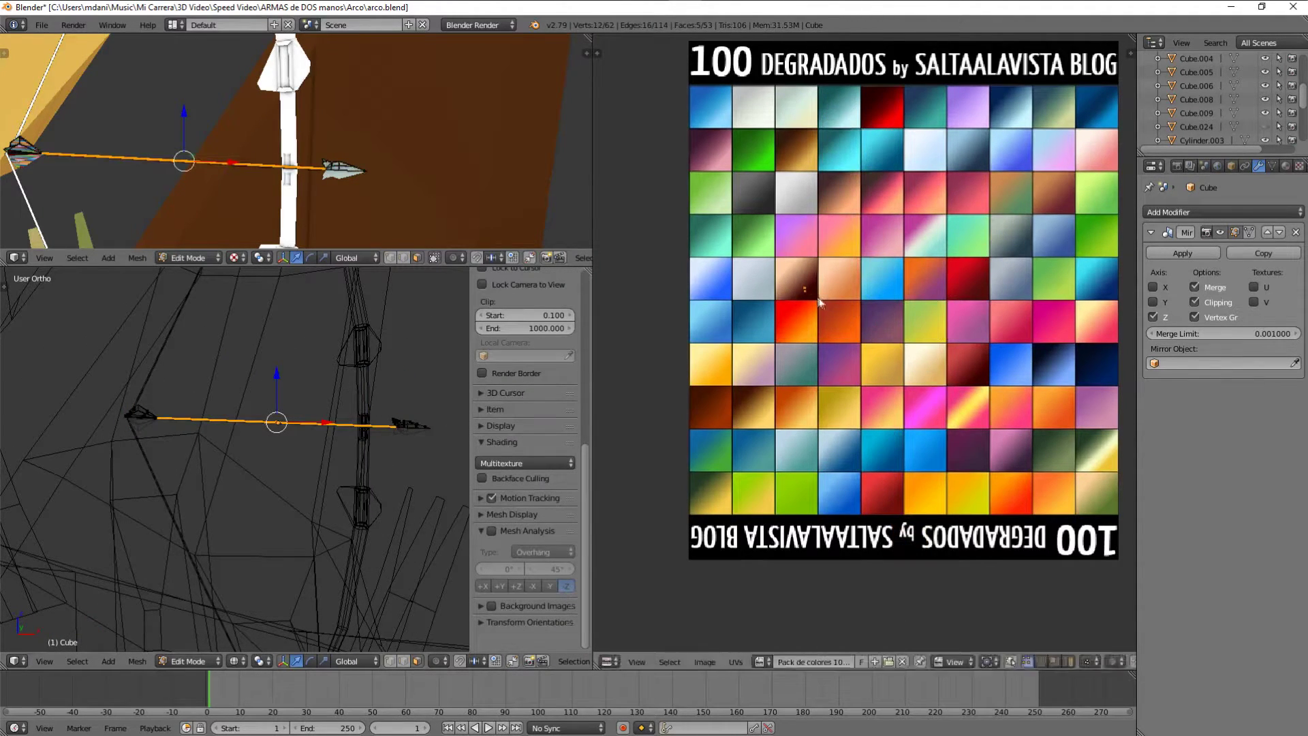
pyautogui.press('Tab')
pyautogui.press('s')
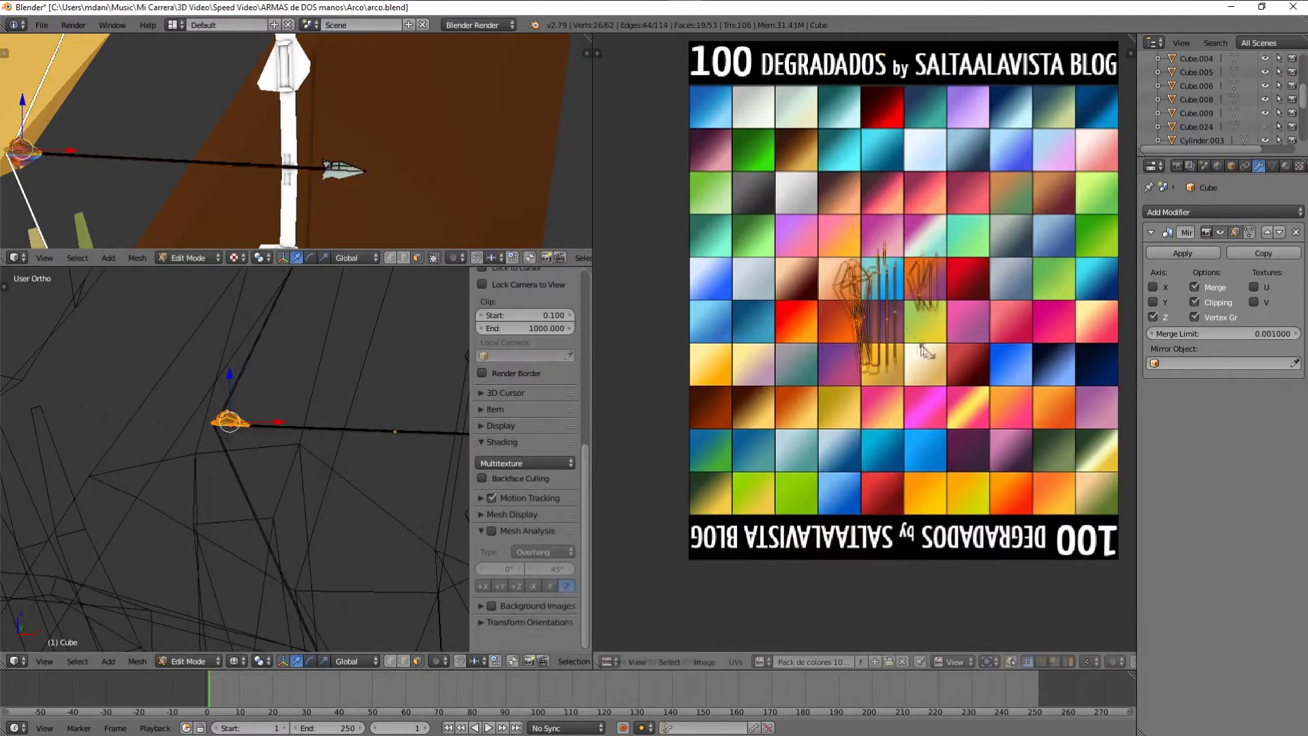
# Move the arrow's UVs onto a yellow palette square.
pyautogui.moveTo(340, 139); pyautogui.dragTo(278, 150, button='middle')
pyautogui.press('Tab')
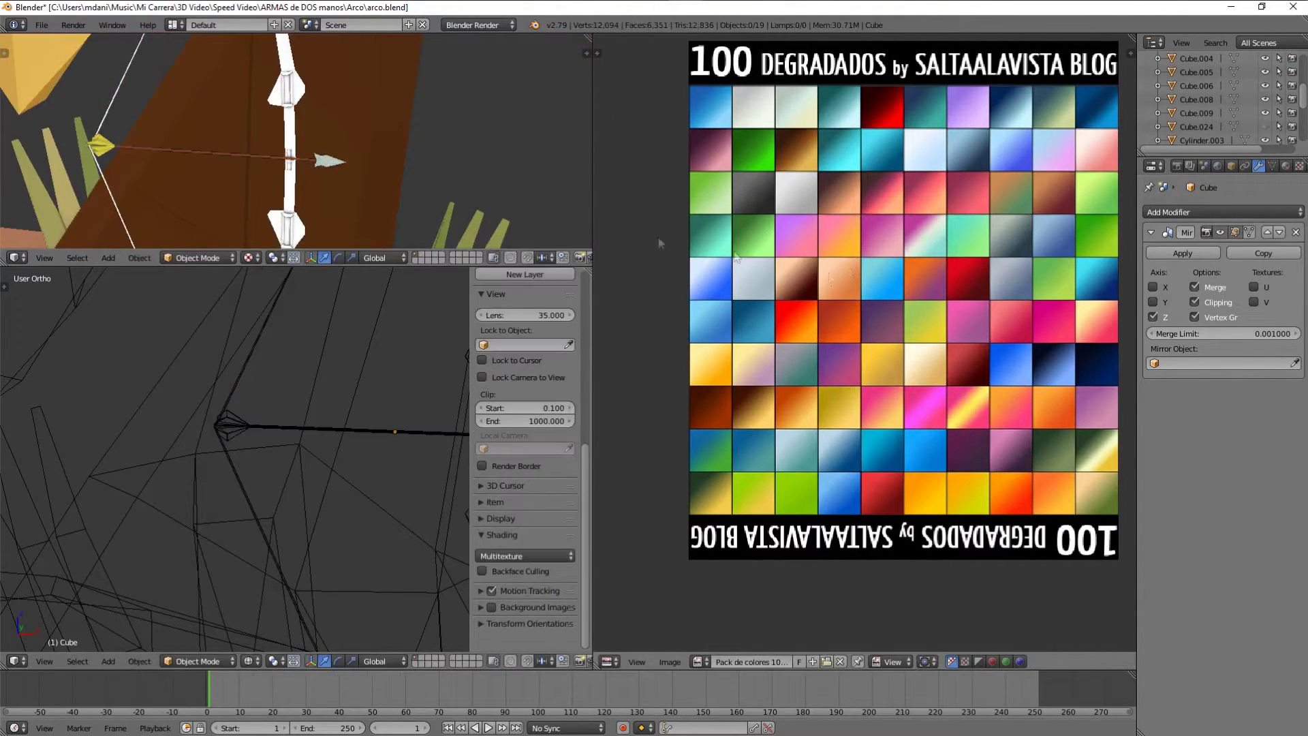
pyautogui.rightClick(327, 161)
pyautogui.press('Tab')
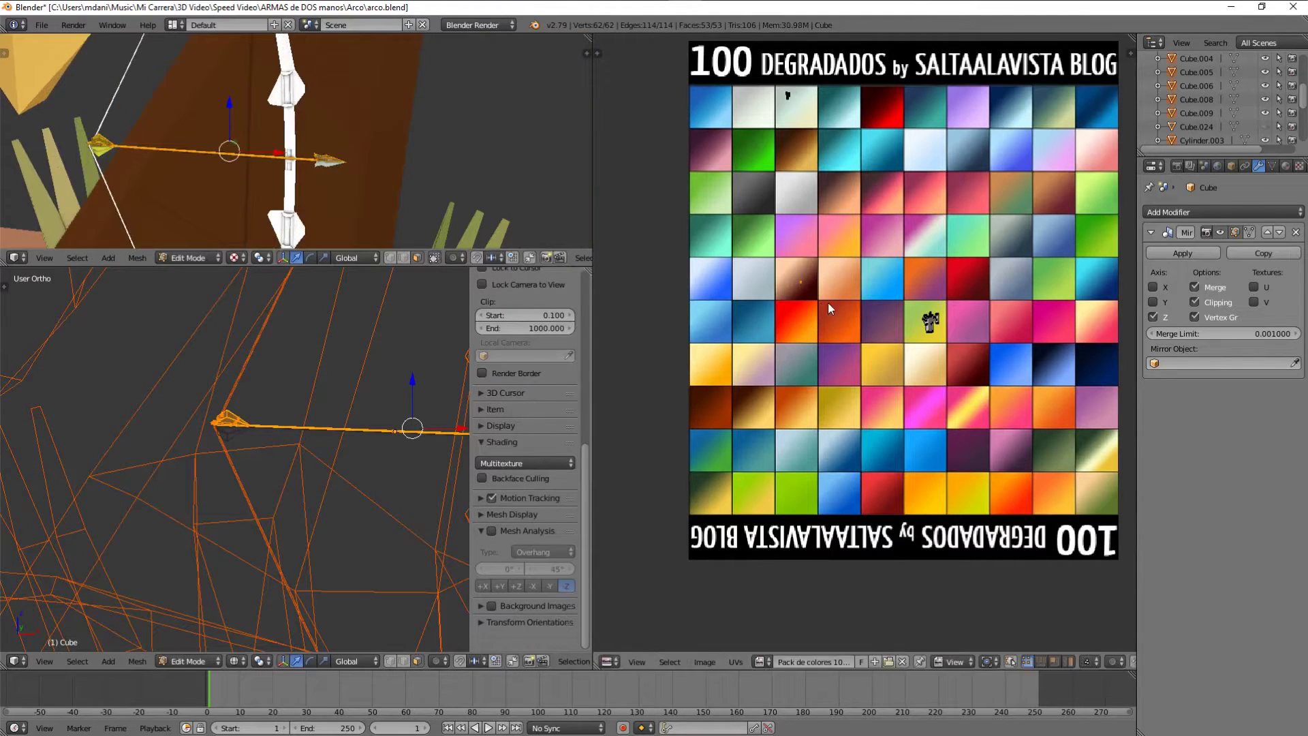
pyautogui.press('Tab')
pyautogui.press('g')
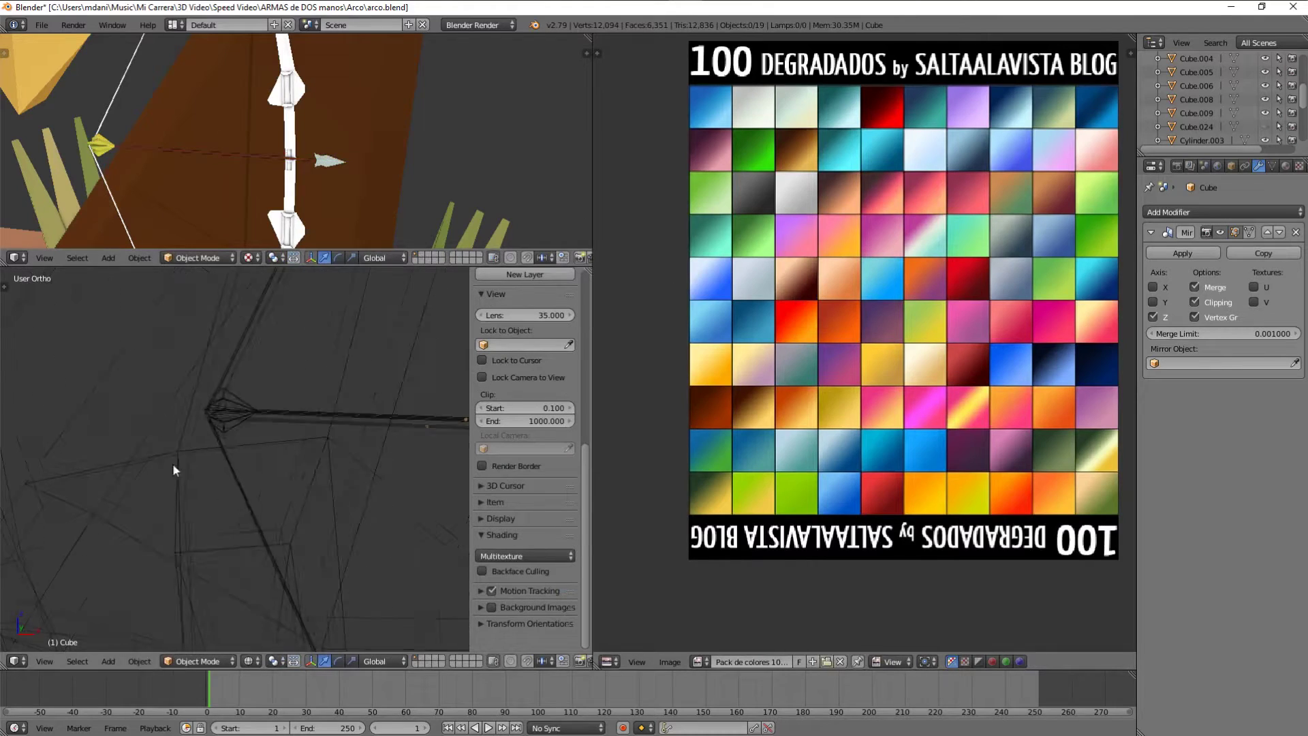
# Select all of the arrow's vertices, then select the bow object 'arco'.
pyautogui.rightClick(286, 439)
pyautogui.press('Tab')
pyautogui.press('a')
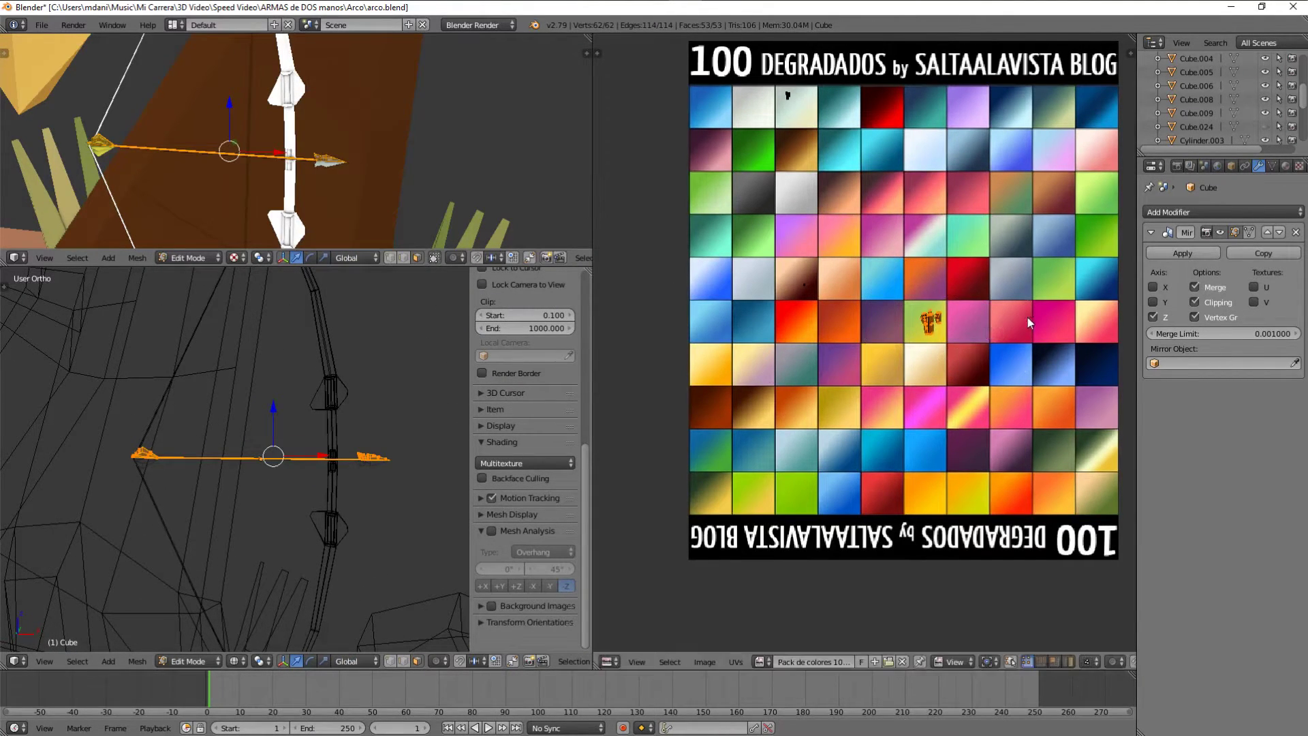
pyautogui.press('Tab')
pyautogui.rightClick(330, 174)
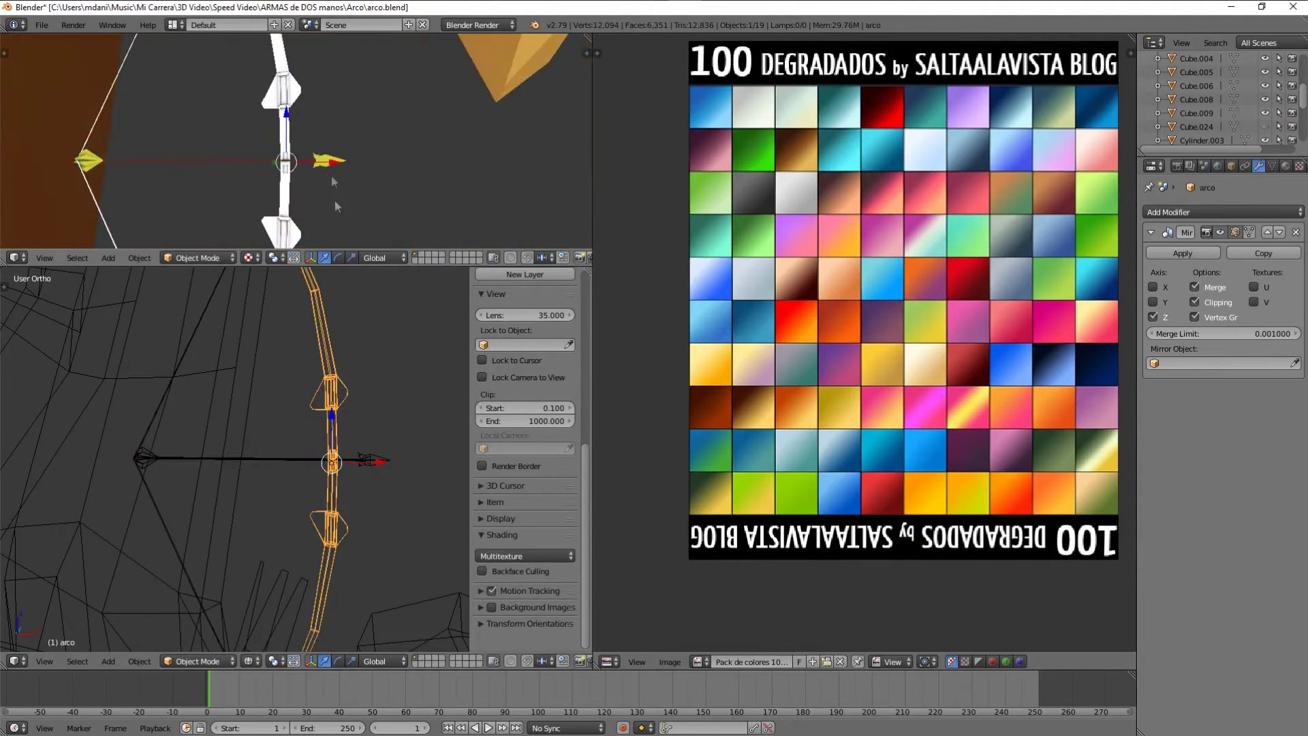
# Set up the views to show the bow from the front in solid shading, with the lower view enlarged.
pyautogui.press('n')
pyautogui.press('a')
pyautogui.press('z')
pyautogui.press('KP_1')
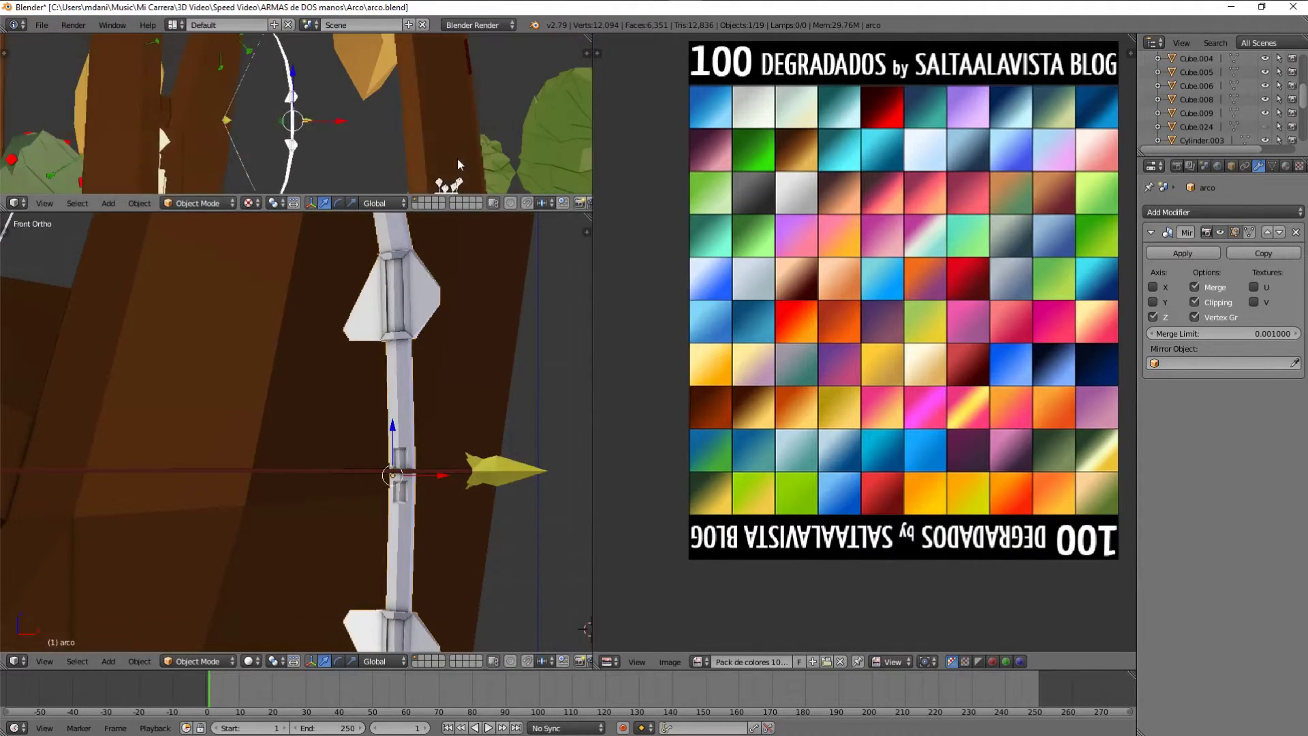
pyautogui.moveTo(457, 265); pyautogui.dragTo(456, 210)
pyautogui.scroll(-2, 456, 157)
# Enter Edit Mode on the bow in wireframe with face selection.
pyautogui.press('Tab')
pyautogui.press('z')
pyautogui.hotkey('ctrl', 'Tab')
pyautogui.scroll(2, 409, 286)
pyautogui.click(345, 380)
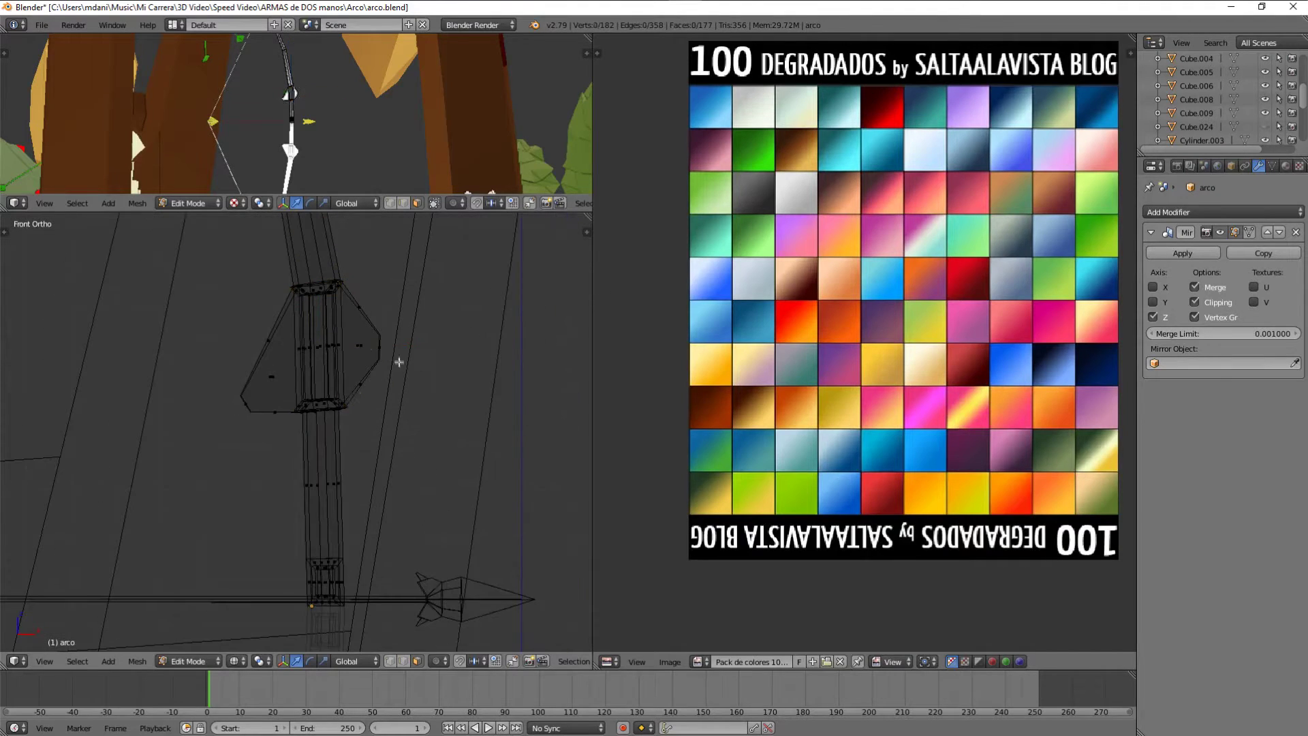
# Select the left grip face, unwrap the selected bow faces and shrink their UVs.
pyautogui.keyDown('shift'); pyautogui.rightClick(286, 354); pyautogui.keyUp('shift')
pyautogui.scroll(-2, 286, 354)
pyautogui.press('u')
pyautogui.click(818, 519)
pyautogui.press('s')
pyautogui.scroll(-2, 393, 311)
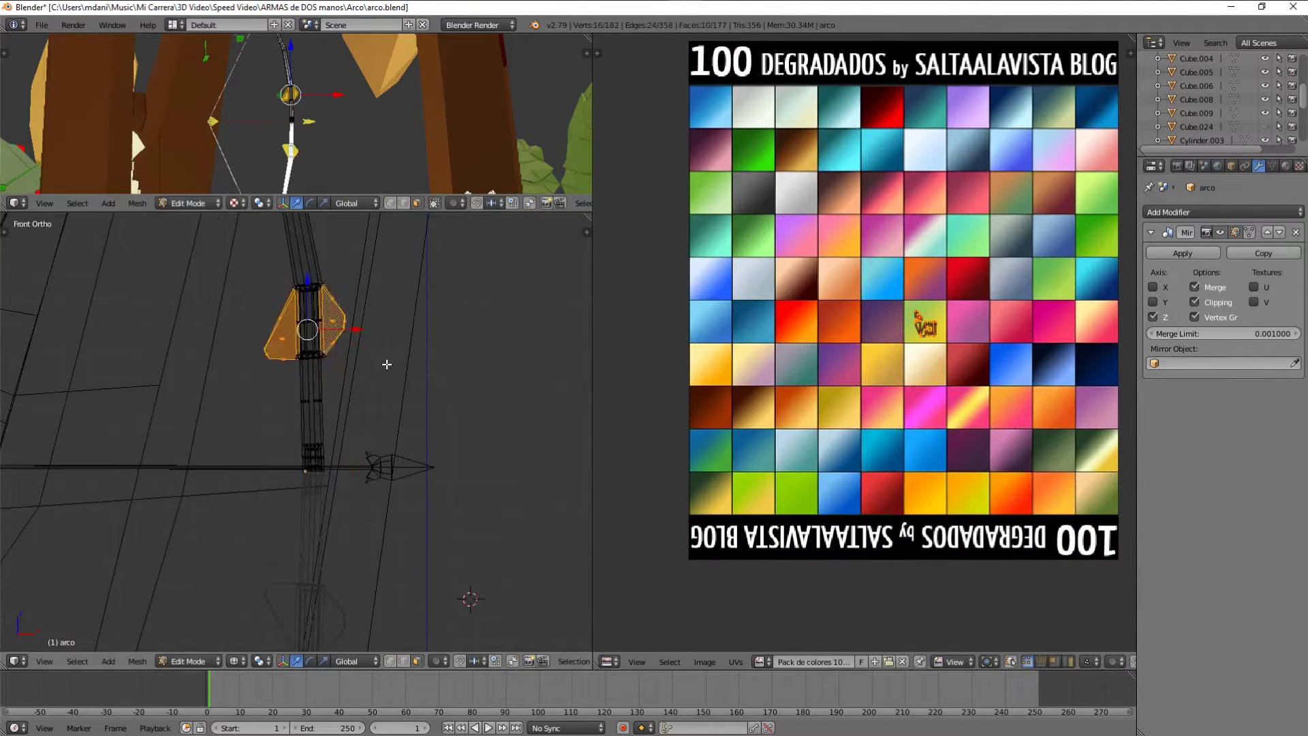
# Unwrap the bow limbs, assign the gradient palette image and shrink them onto one square.
pyautogui.hotkey('ctrl', 'l')
pyautogui.scroll(-2, 367, 341)
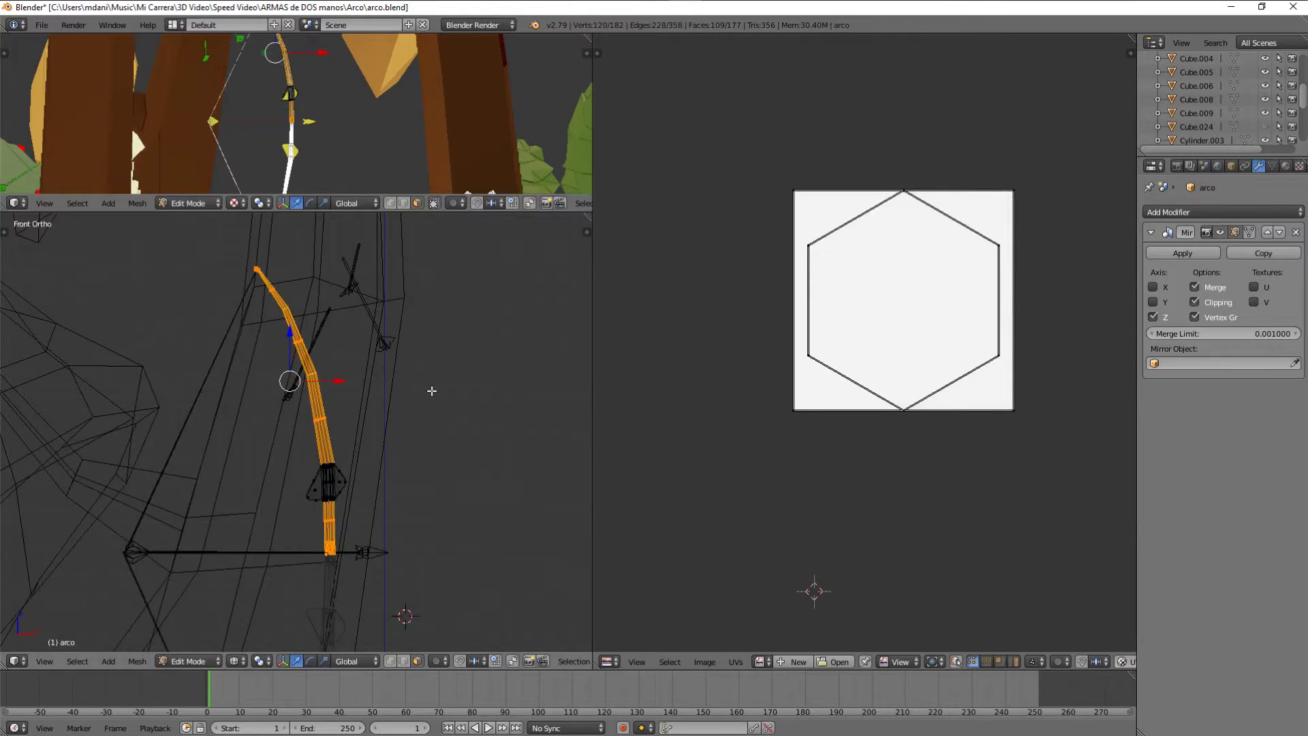
pyautogui.press('u')
pyautogui.click(429, 382)
pyautogui.click(760, 661)
pyautogui.click(817, 520)
pyautogui.scroll(2, 306, 409)
pyautogui.press('s')
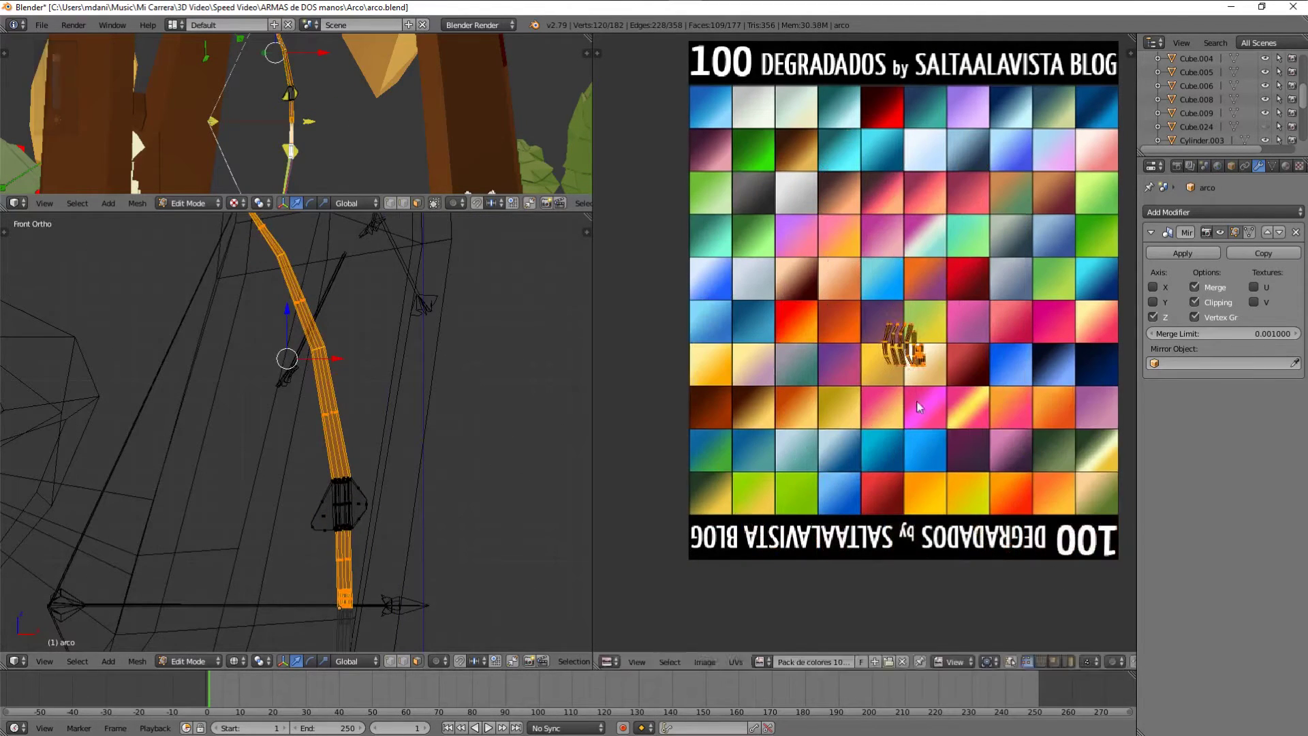
pyautogui.press('Tab')
# Select the bow's grip piece and frame it in the lower view.
pyautogui.scroll(2, 367, 154)
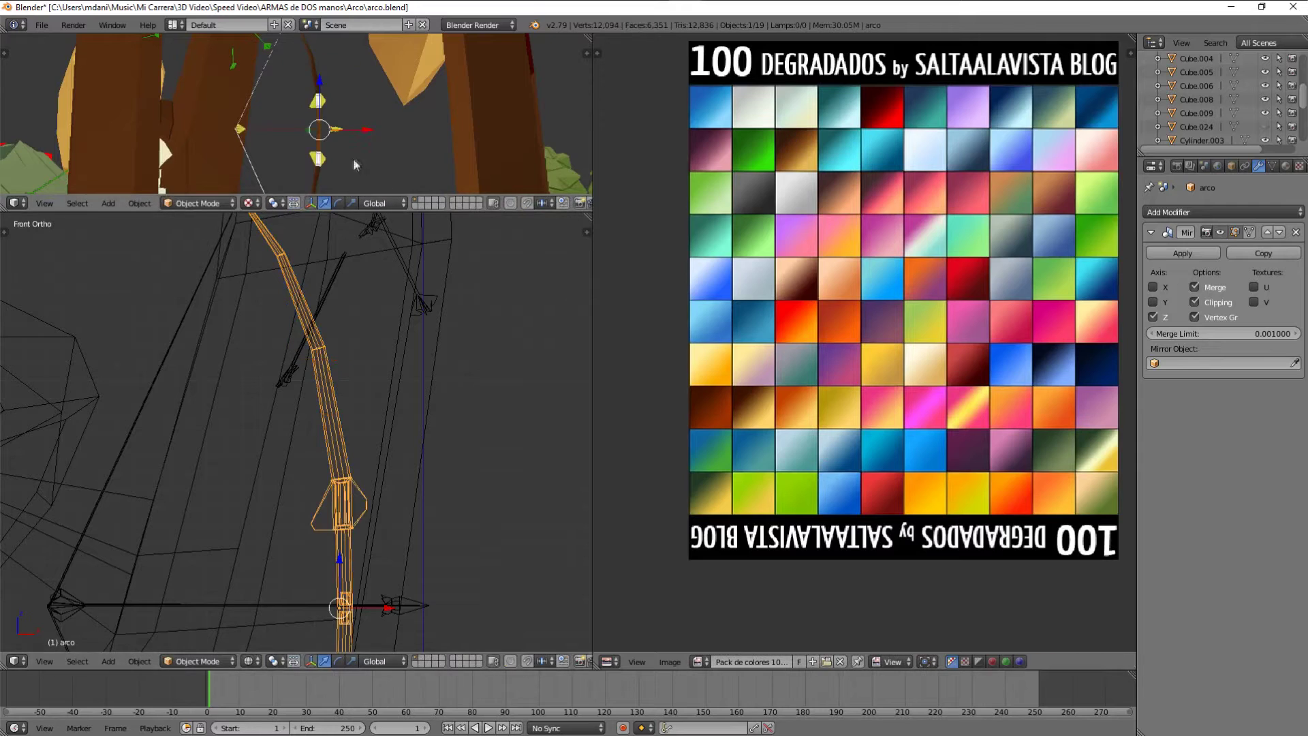
pyautogui.press('a')
pyautogui.scroll(3, 416, 129)
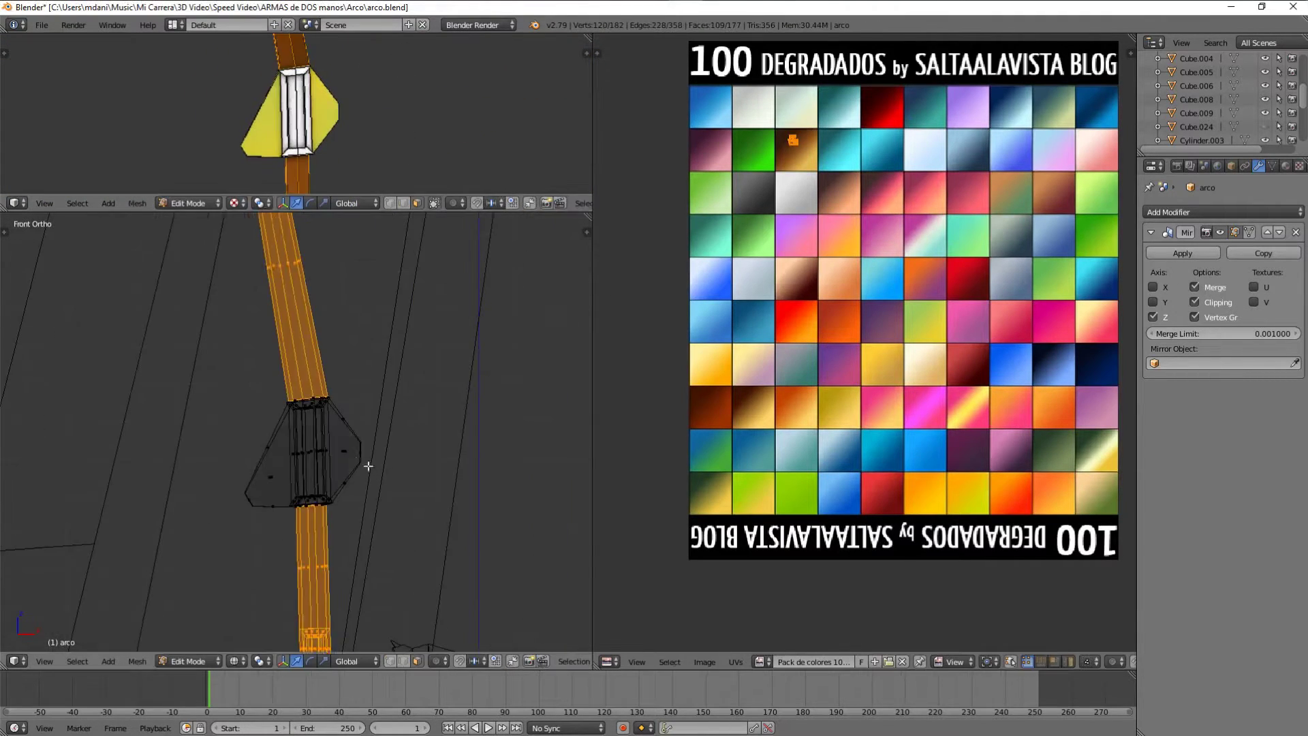
pyautogui.rightClick(365, 461)
pyautogui.press('KP_Decimal')
pyautogui.press('Tab')
# Unwrap the linked grip wing faces and assign the gradient palette image.
pyautogui.rightClick(258, 508)
pyautogui.hotkey('ctrl', 'l')
pyautogui.press('u')
pyautogui.click(398, 378)
pyautogui.click(759, 661)
pyautogui.click(807, 523)
pyautogui.press('Tab')
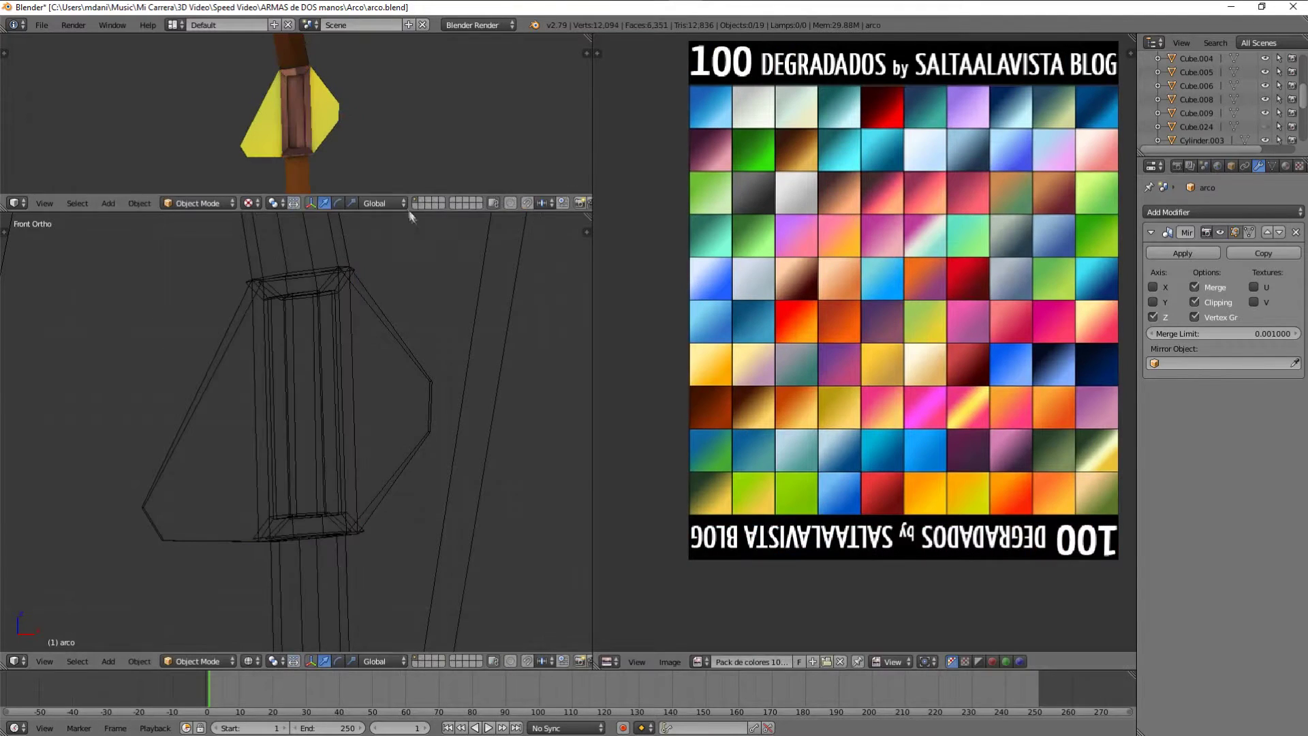
# Select the whole bow mesh and reposition the grip UVs on the palette.
pyautogui.scroll(2, 885, 341)
pyautogui.scroll(2, 307, 408)
pyautogui.scroll(3, 431, 123)
pyautogui.press('Tab')
pyautogui.press('Tab')
pyautogui.moveTo(370, 84); pyautogui.dragTo(379, 115, button='middle')
pyautogui.press('Tab')
pyautogui.press('Tab')
pyautogui.scroll(-3, 459, 141)
pyautogui.scroll(3, 459, 140)
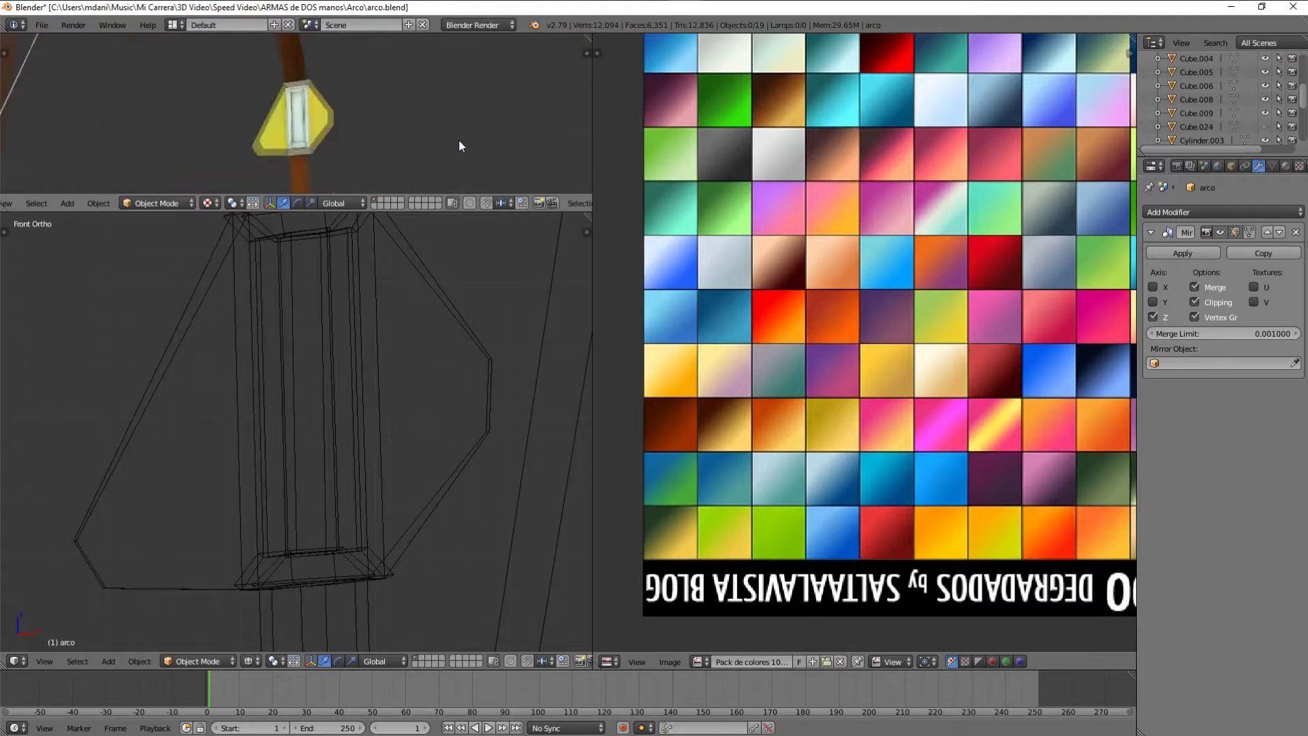
pyautogui.press('Tab')
pyautogui.press('a')
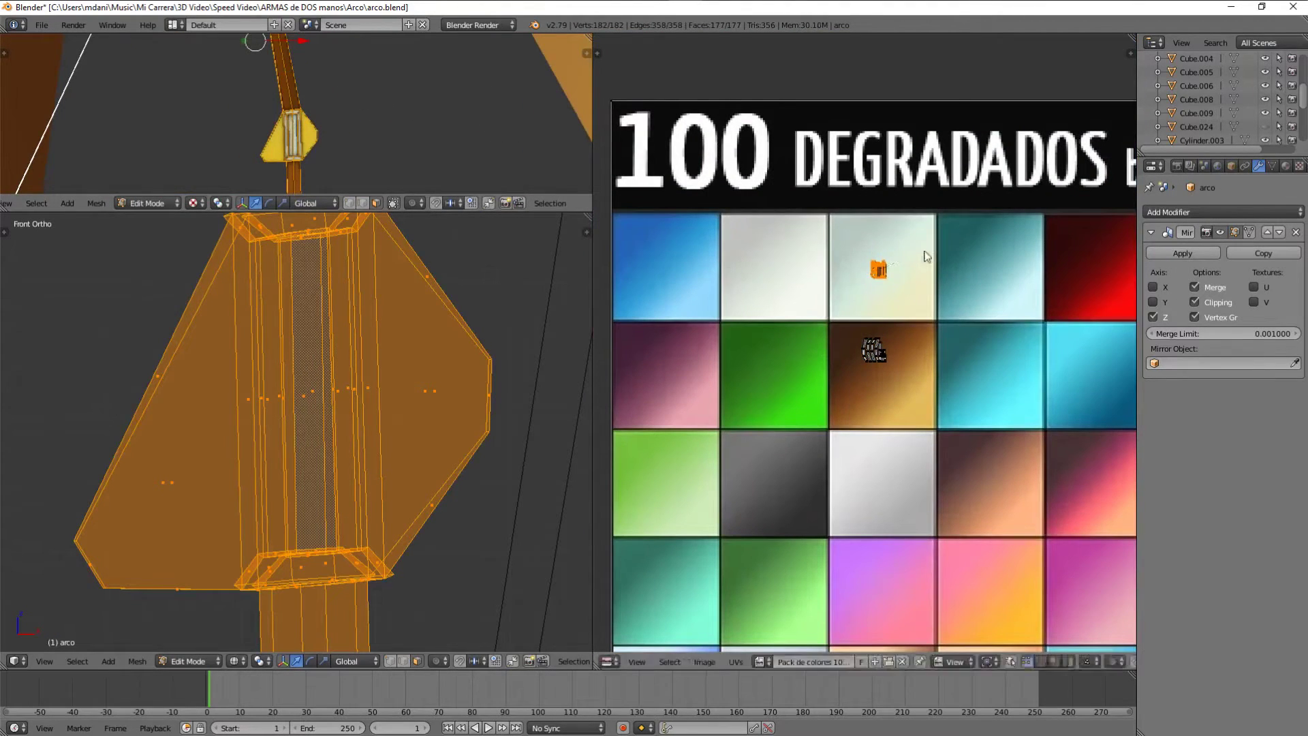
pyautogui.press('a')
pyautogui.press('a')
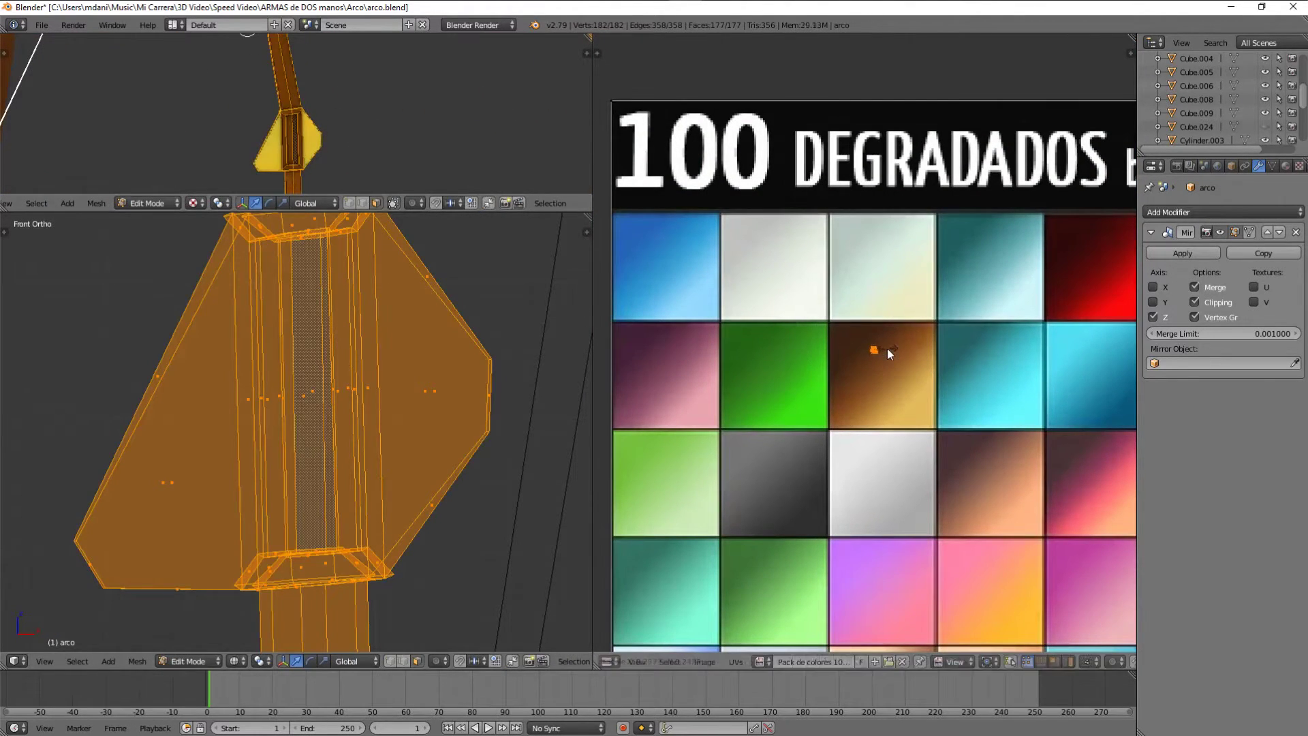
pyautogui.press('Tab')
# Move the bow's centre strip UVs onto a brown tone of the palette.
pyautogui.scroll(3, 414, 112)
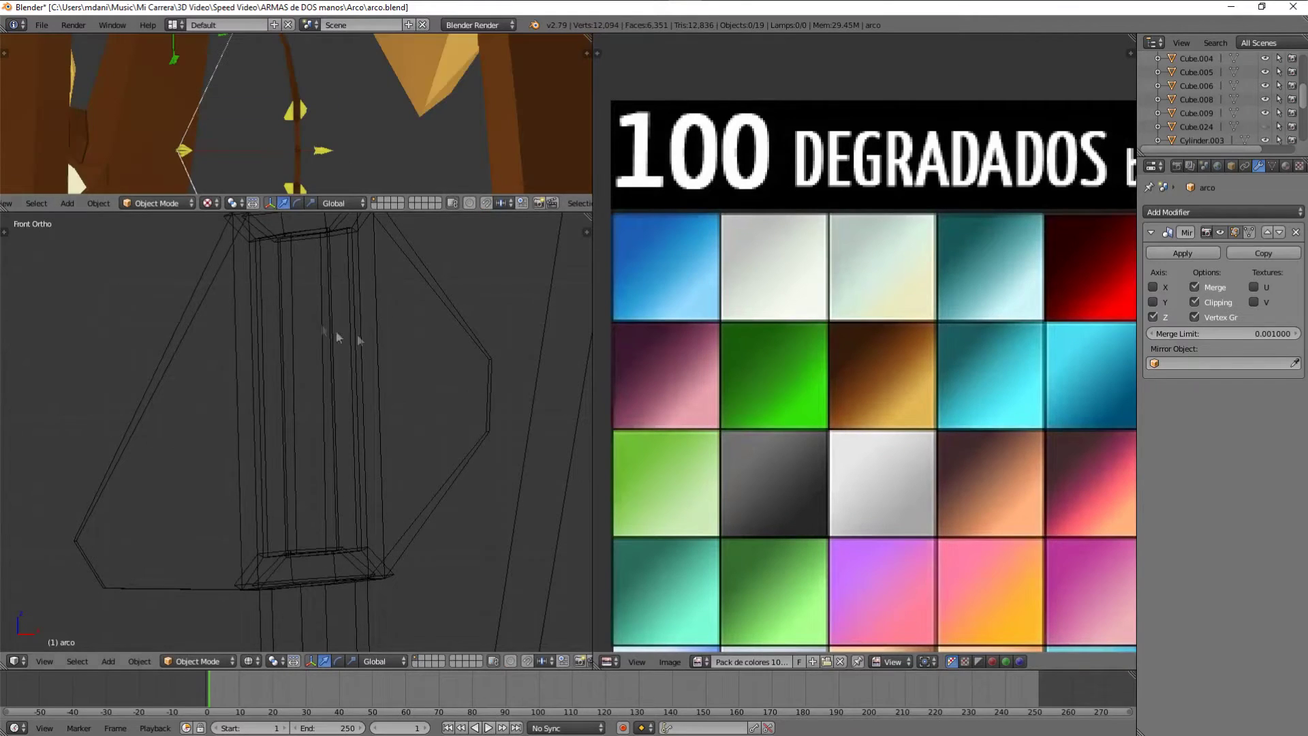
pyautogui.press('Tab')
pyautogui.press('z')
pyautogui.press('g')
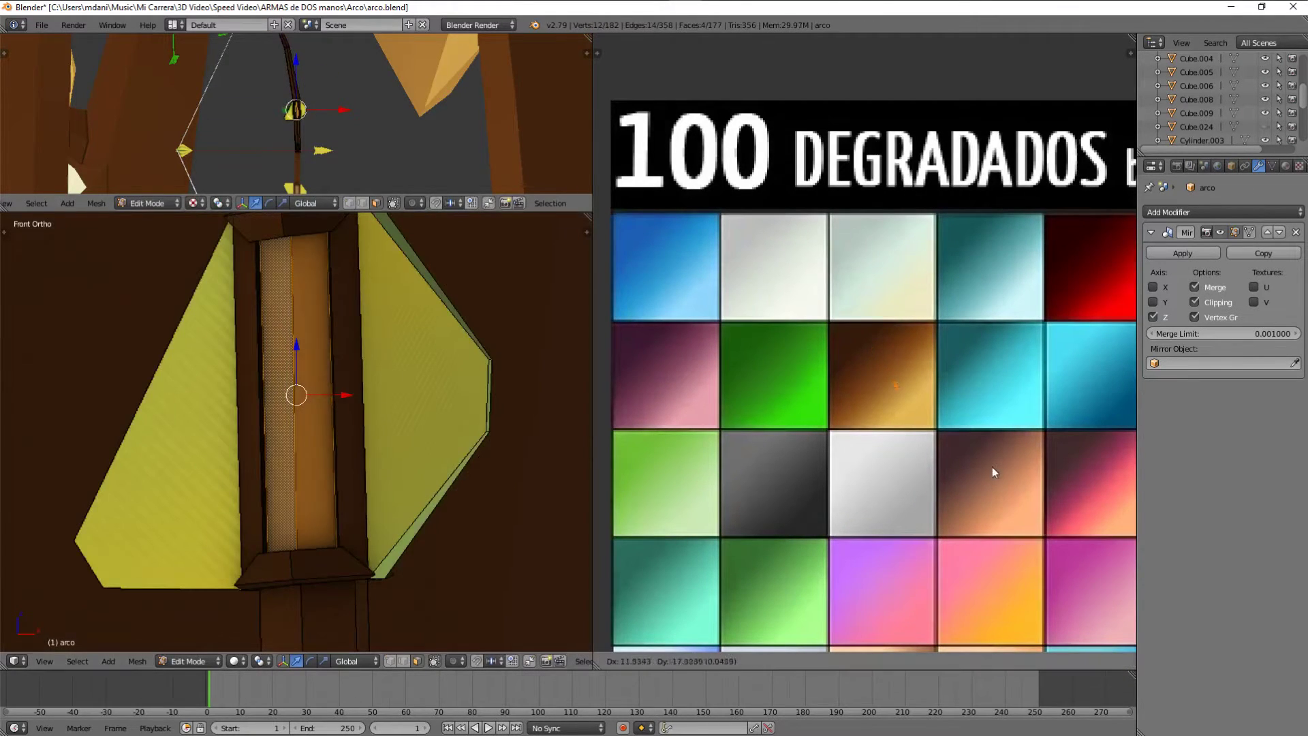
pyautogui.scroll(-5, 992, 471)
pyautogui.click(688, 580)
pyautogui.press('Tab')
# Reselect the bow object arco and finish scaling its UVs.
pyautogui.scroll(-3, 401, 325)
pyautogui.scroll(-3, 366, 336)
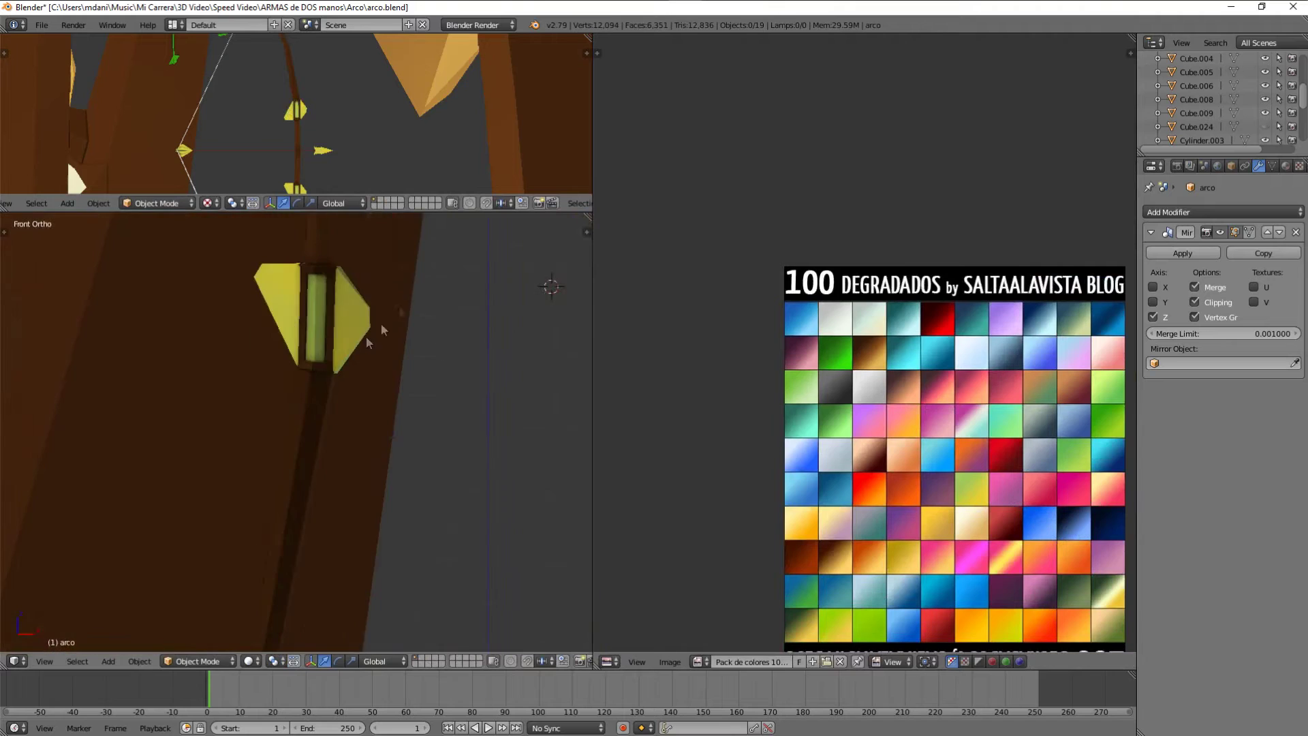
pyautogui.scroll(-4, 366, 336)
pyautogui.moveTo(374, 354)
pyautogui.mouseDown(button='middle')
pyautogui.moveTo(388, 417)
pyautogui.moveTo(304, 406)
pyautogui.moveTo(367, 455)
pyautogui.mouseUp(button='middle')
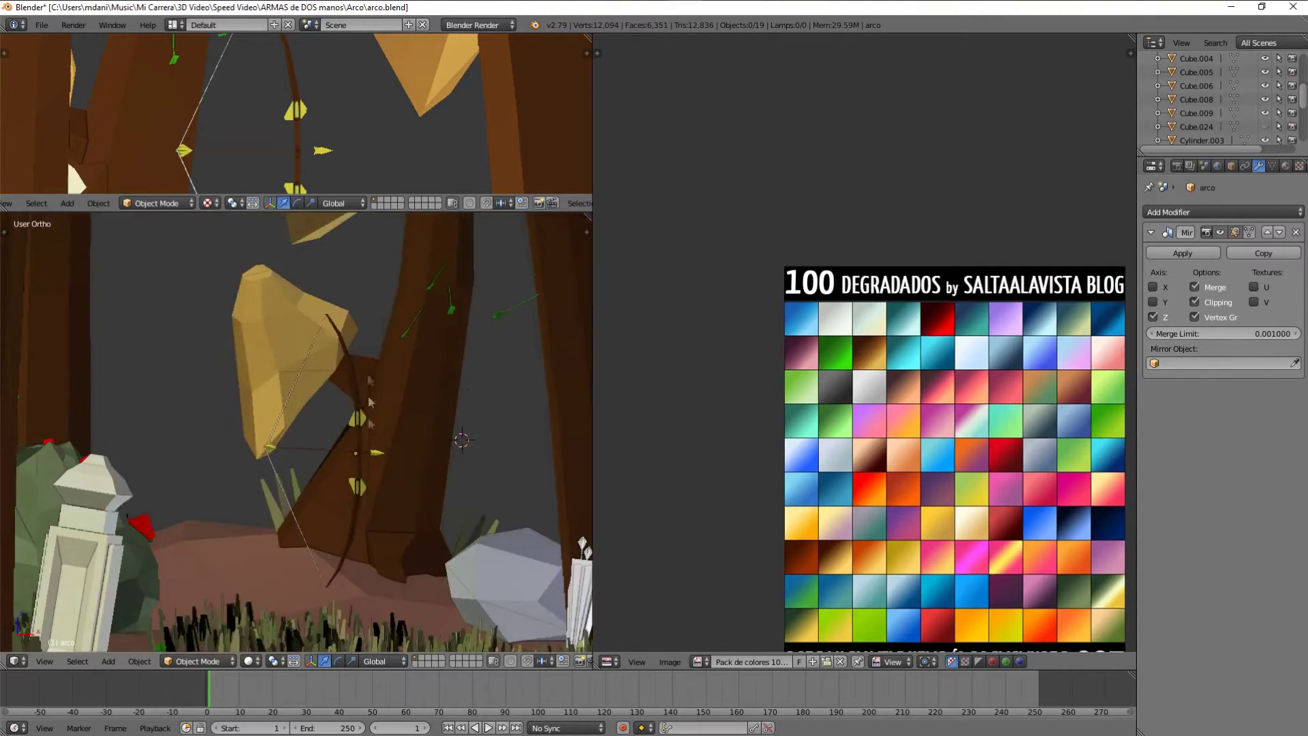
pyautogui.press('z')
pyautogui.scroll(5, 334, 521)
pyautogui.rightClick(335, 467)
pyautogui.press('Tab')
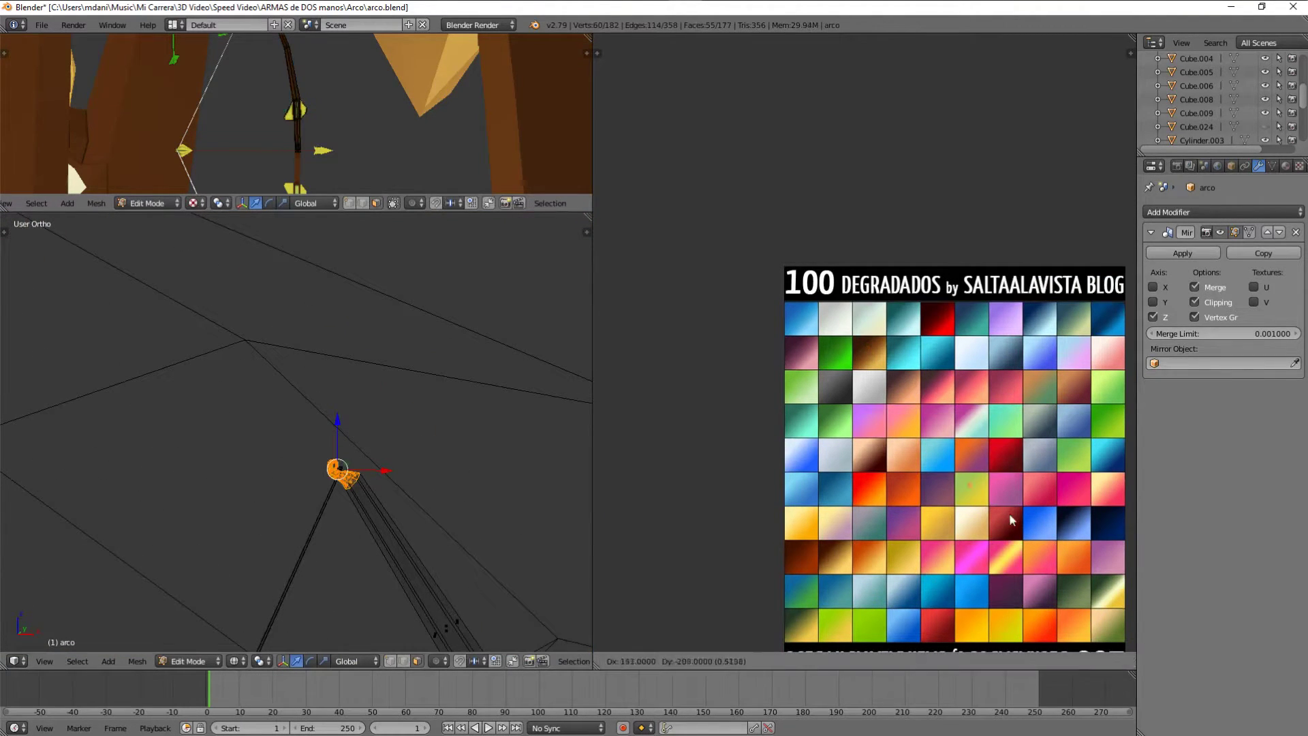
pyautogui.press('Return')
pyautogui.scroll(-4, 448, 436)
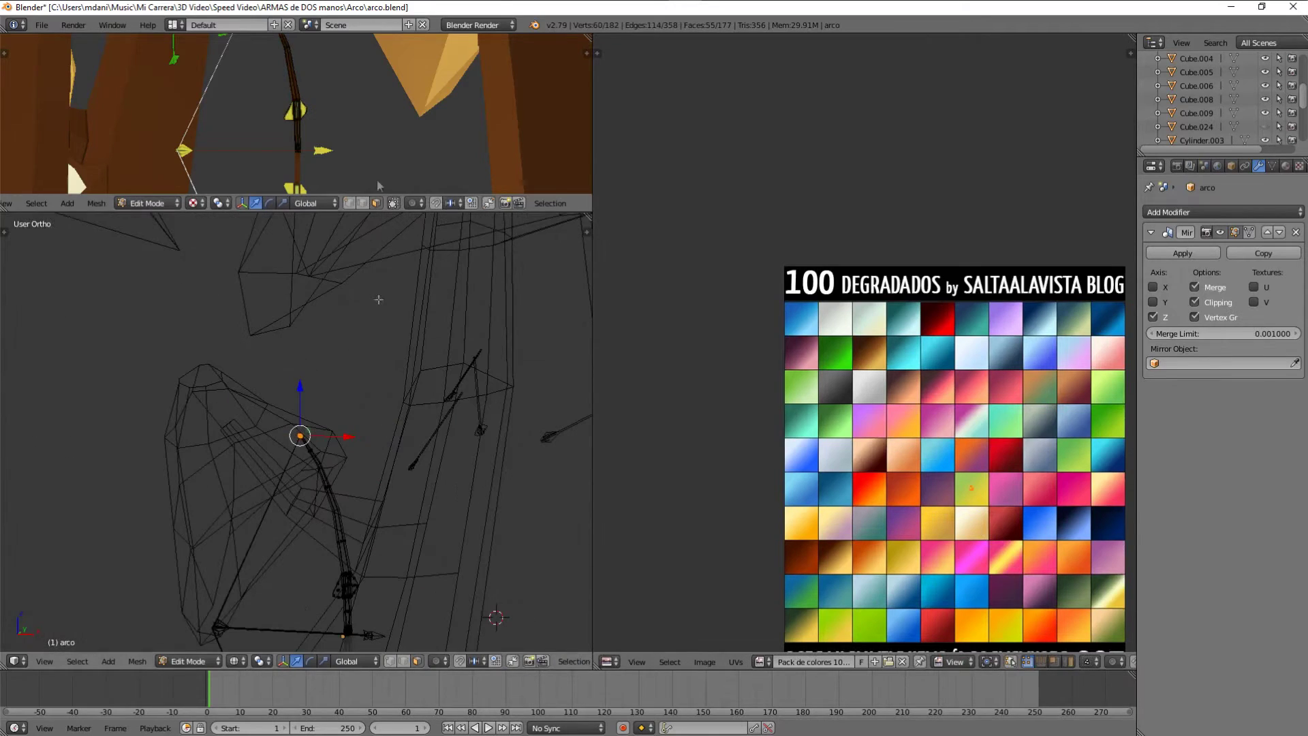
pyautogui.press('Tab')
# Shrink the string Cube.006's UVs onto a palette square.
pyautogui.scroll(3, 293, 116)
pyautogui.rightClick(508, 381)
pyautogui.press('Tab')
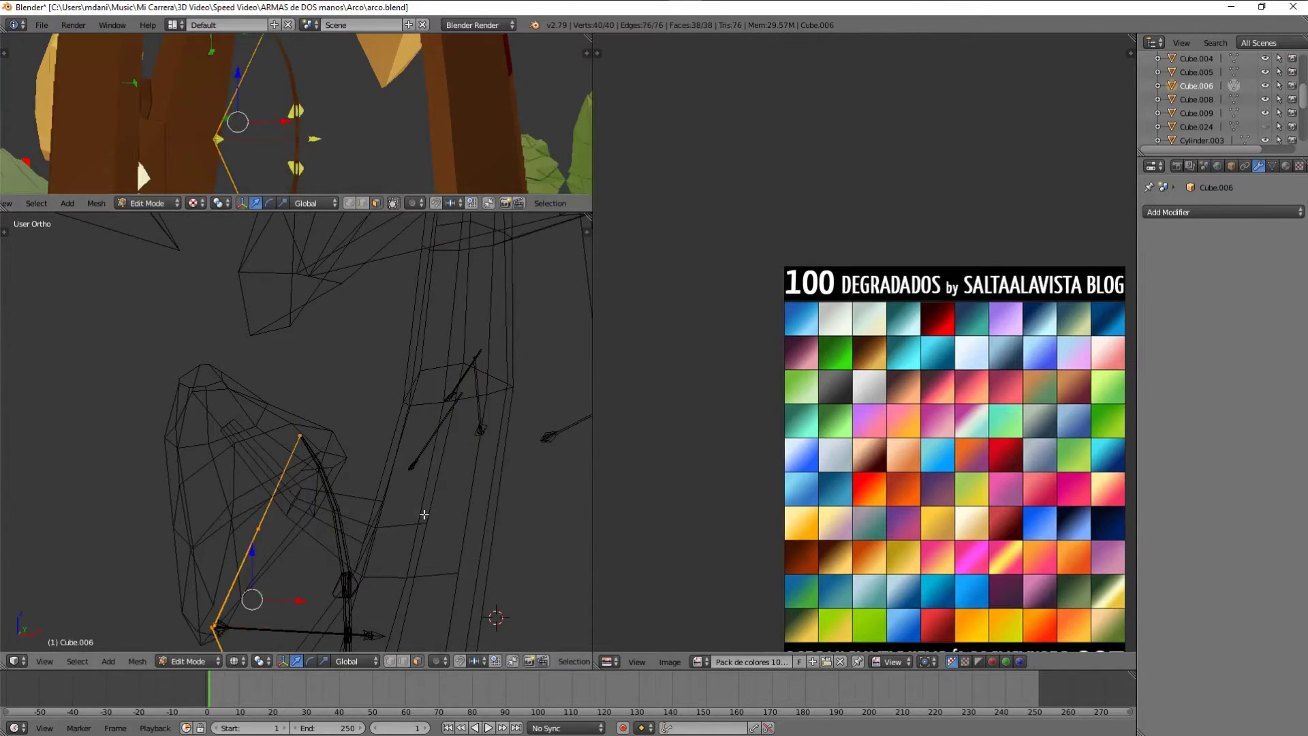
pyautogui.press('s')
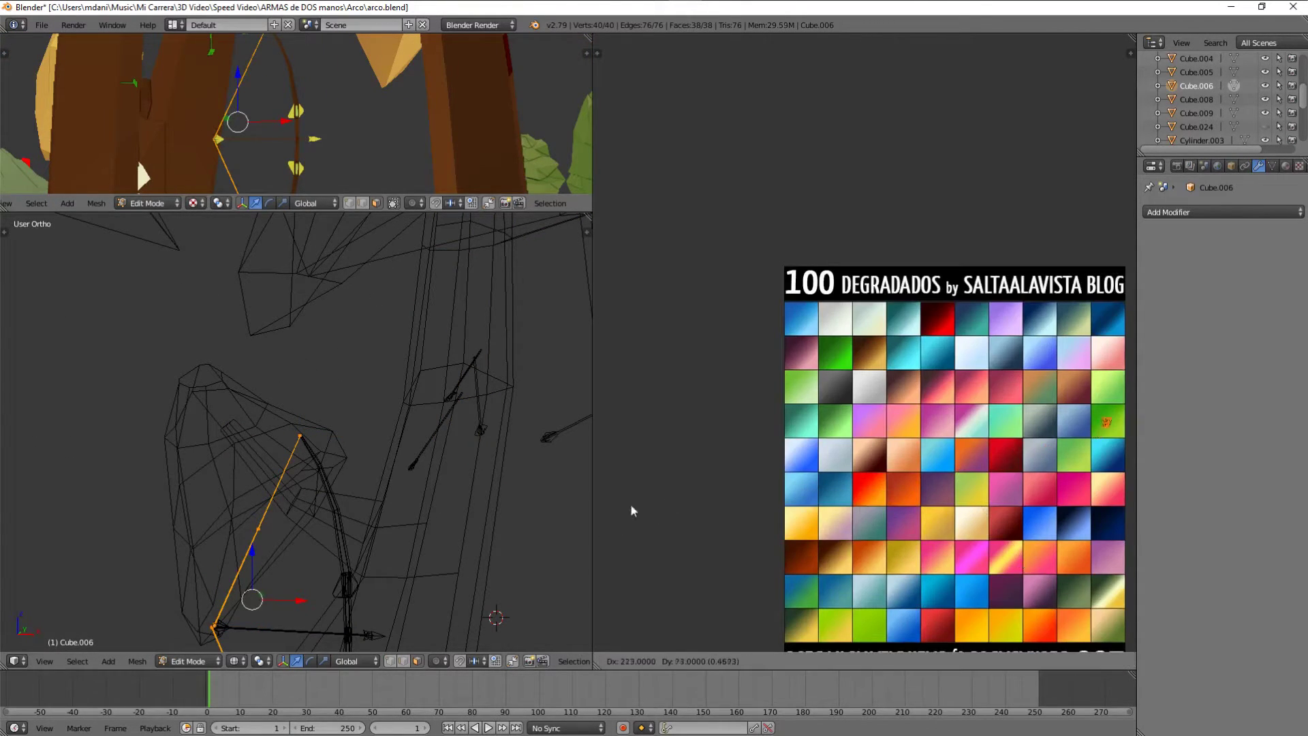
pyautogui.click(630, 510)
pyautogui.press('Tab')
pyautogui.scroll(-3, 249, 109)
# Select the quiver Cube.001 and unwrap its whole mesh.
pyautogui.press('z')
pyautogui.rightClick(373, 507)
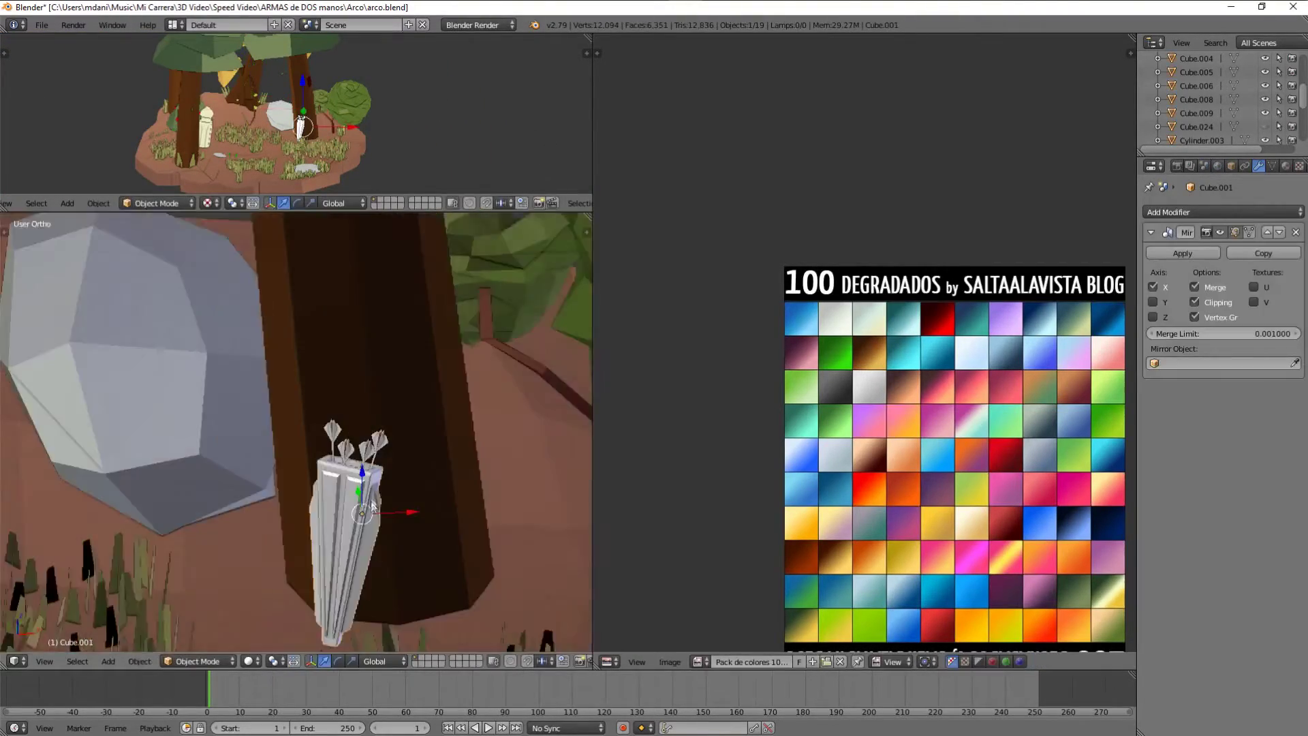
pyautogui.scroll(-4, 374, 507)
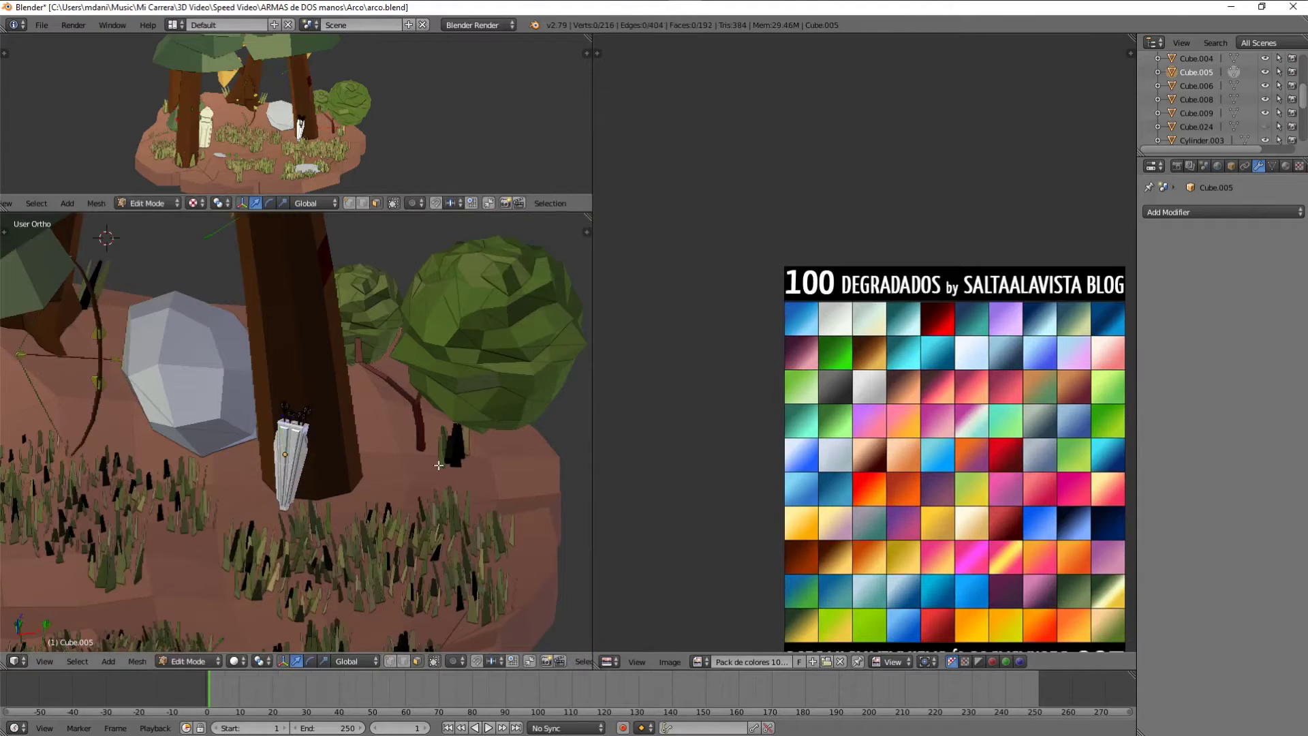
pyautogui.press('a')
pyautogui.scroll(-3, 953, 477)
pyautogui.press('u')
pyautogui.click(838, 520)
# Shrink the quiver's UV island and box-select the arrows sticking out of it.
pyautogui.scroll(2, 983, 547)
pyautogui.press('s')
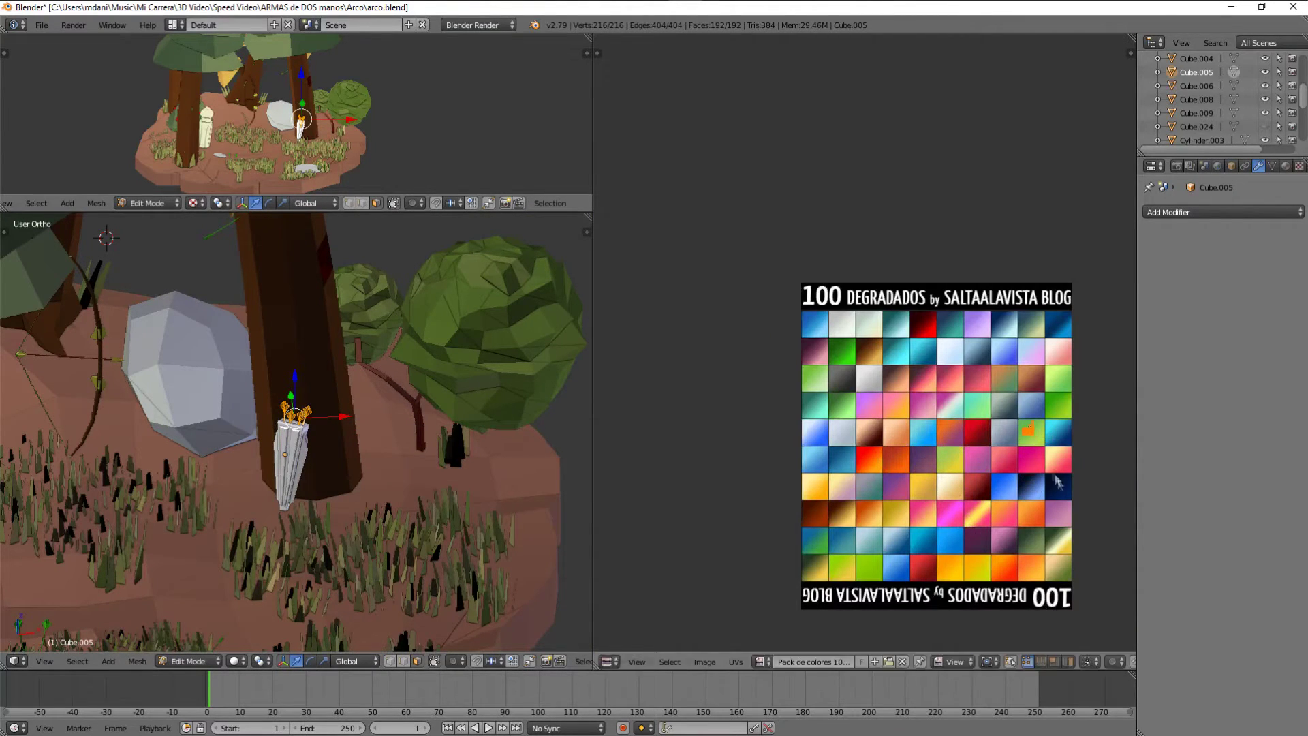
pyautogui.scroll(3, 382, 407)
pyautogui.scroll(-1, 381, 407)
pyautogui.scroll(2, 382, 408)
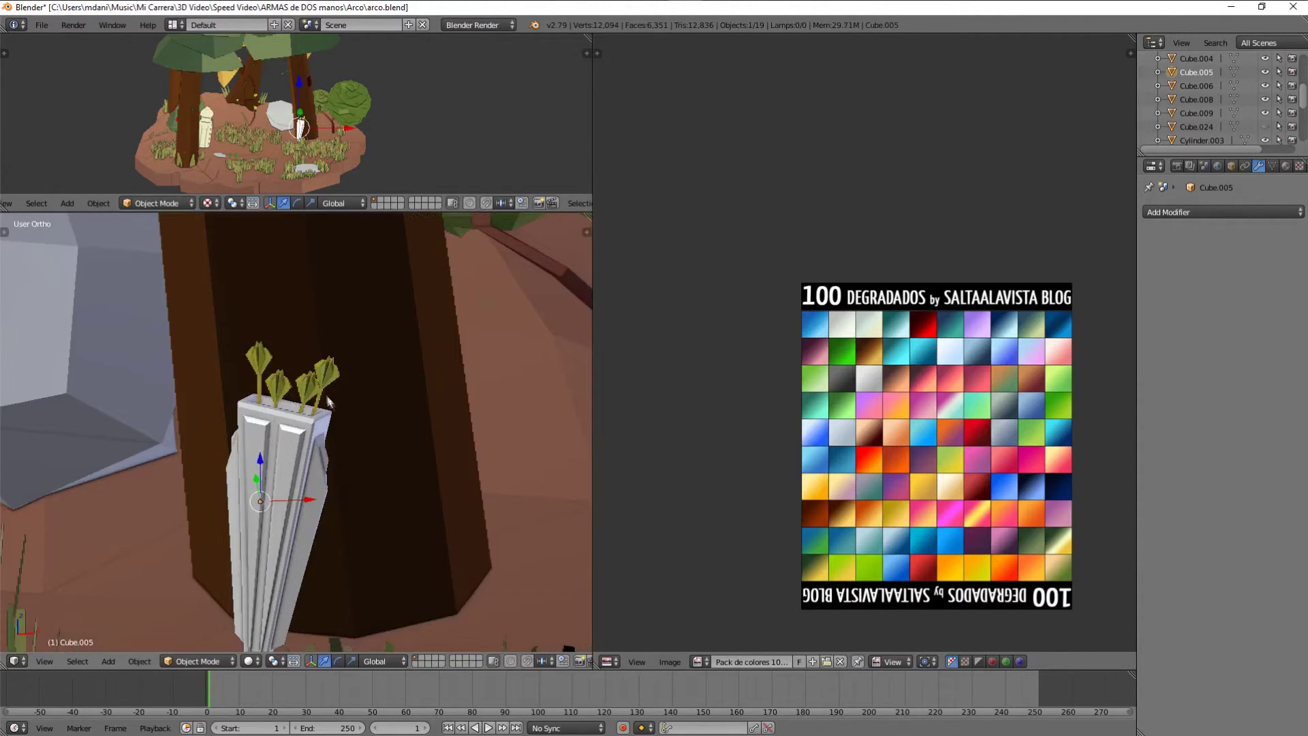
pyautogui.press('z')
pyautogui.press('a')
pyautogui.keyDown('ctrl'); pyautogui.moveTo(340, 507); pyautogui.dragTo(211, 397); pyautogui.keyUp('ctrl')
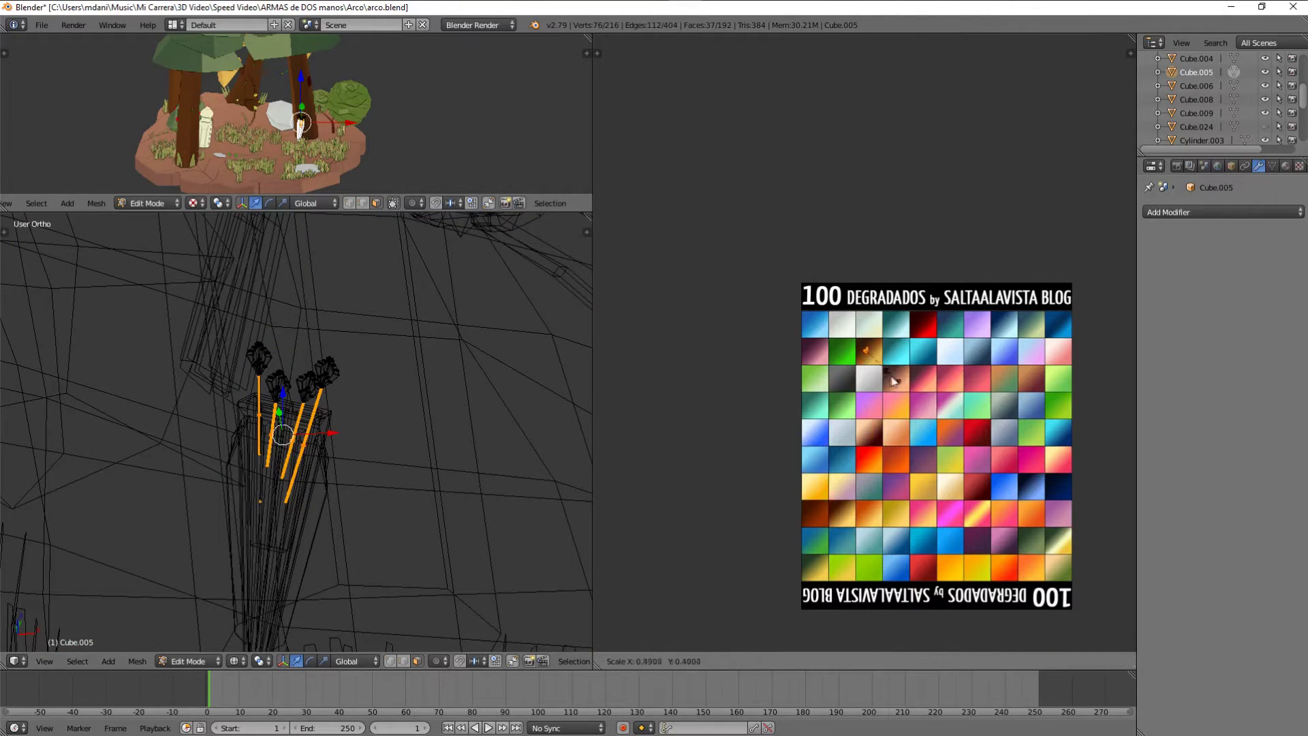
pyautogui.click(894, 380)
pyautogui.press('z')
# Unwrap the quiver body, assign the gradient palette and place it on a brown cell.
pyautogui.moveTo(305, 454); pyautogui.dragTo(356, 453, button='middle')
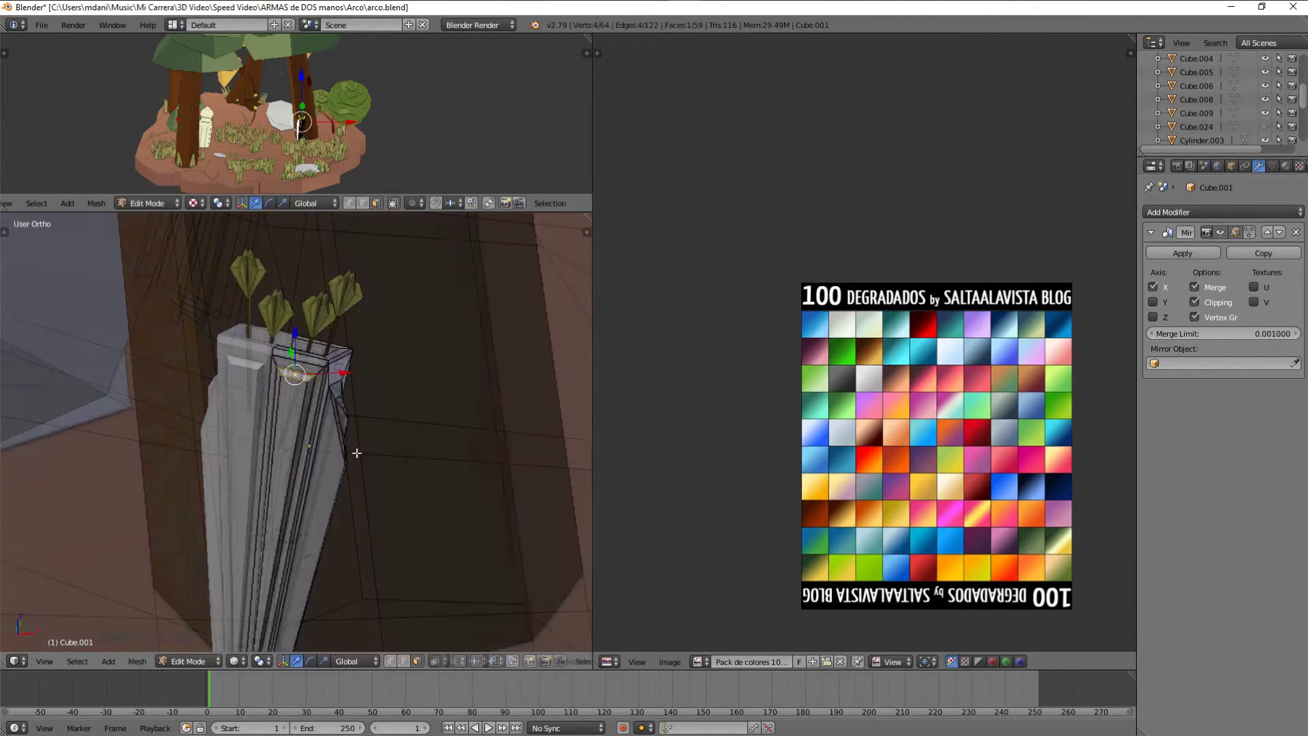
pyautogui.press('z')
pyautogui.scroll(2, 356, 452)
pyautogui.press('a')
pyautogui.click(760, 662)
pyautogui.click(783, 504)
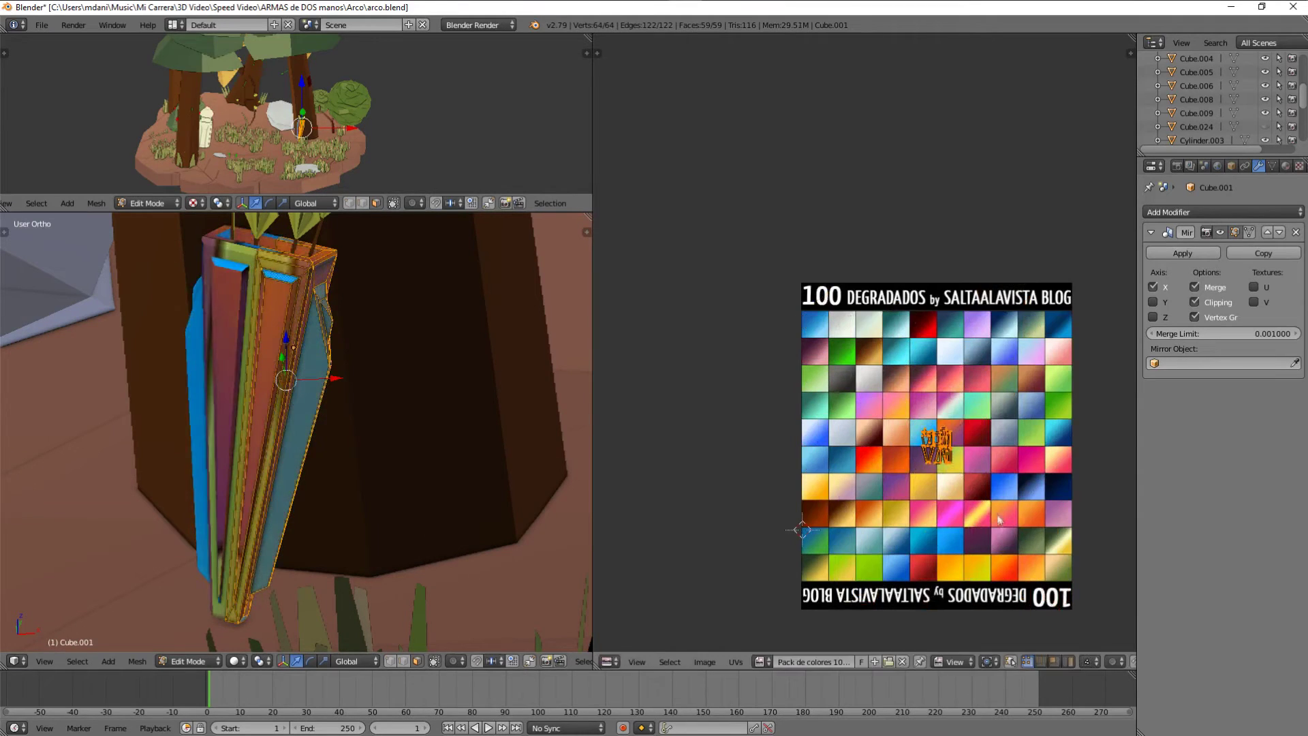
pyautogui.press('s')
pyautogui.click(894, 394)
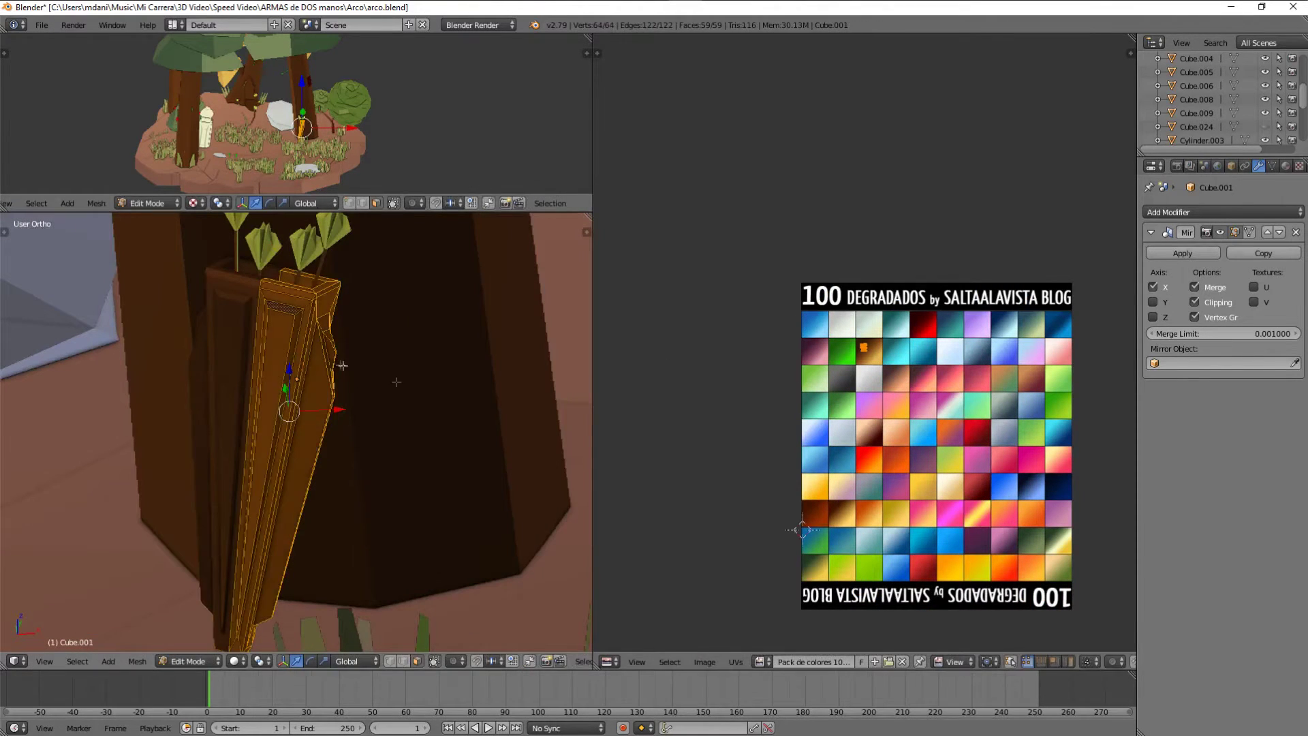
# Check the quiver's brown colour outside Edit Mode, then reselect one long quiver face.
pyautogui.press('Tab')
pyautogui.scroll(2, 357, 358)
pyautogui.scroll(2, 256, 298)
pyautogui.press('Tab')
pyautogui.rightClick(298, 294)
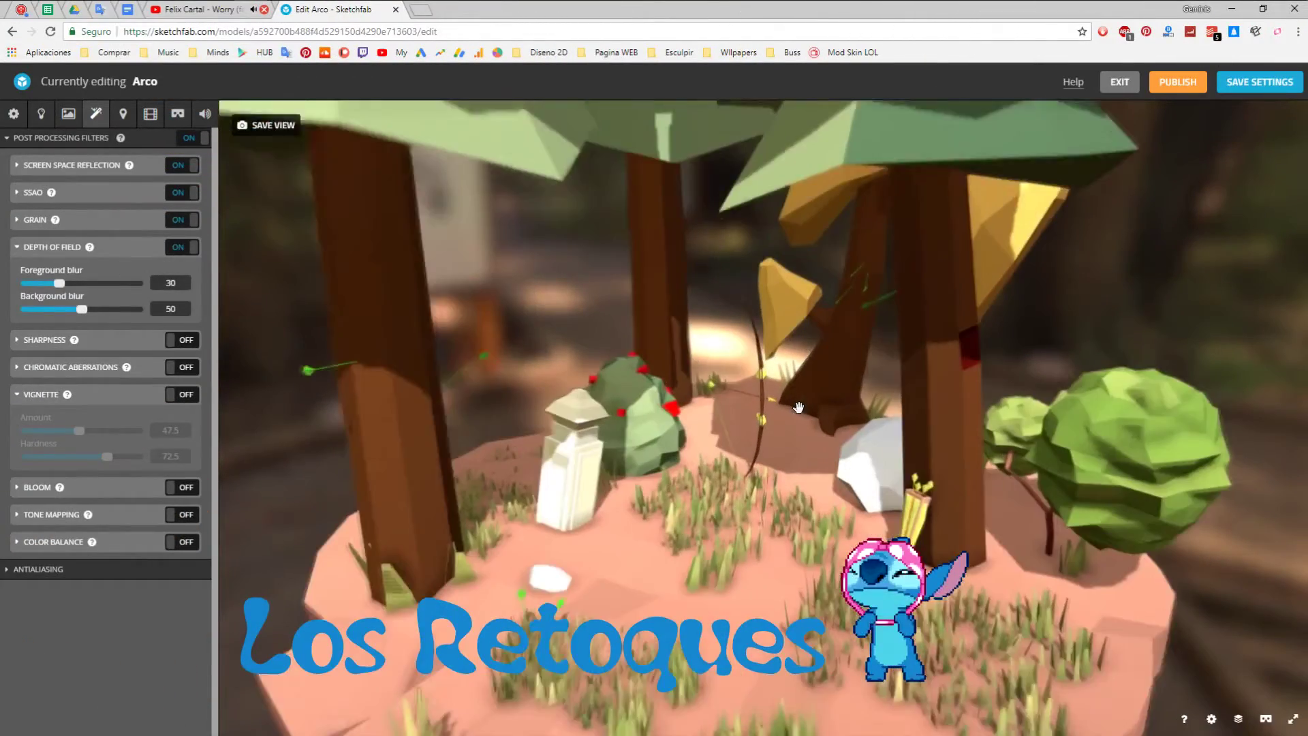
# Turn on the Sharpness, Vignette and Bloom post-processing filters.
pyautogui.click(52, 246)
pyautogui.click(190, 273)
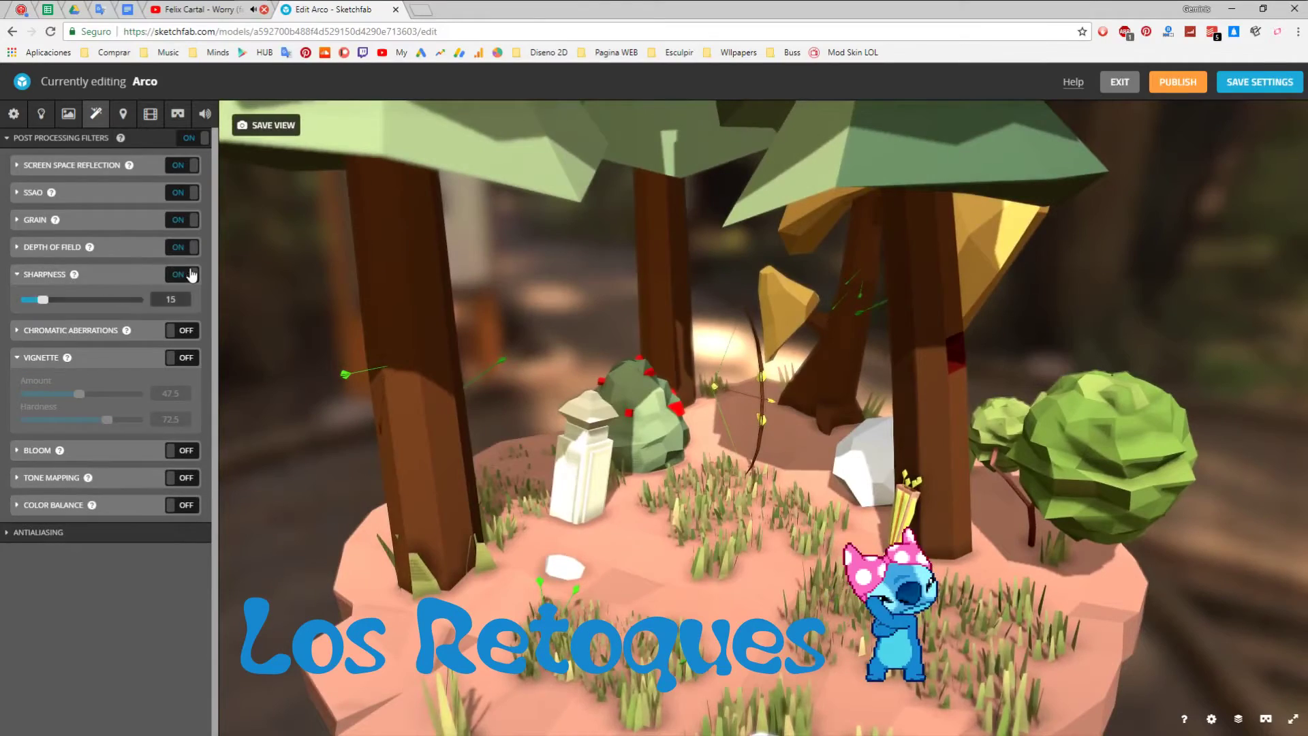
pyautogui.click(27, 274)
pyautogui.click(182, 328)
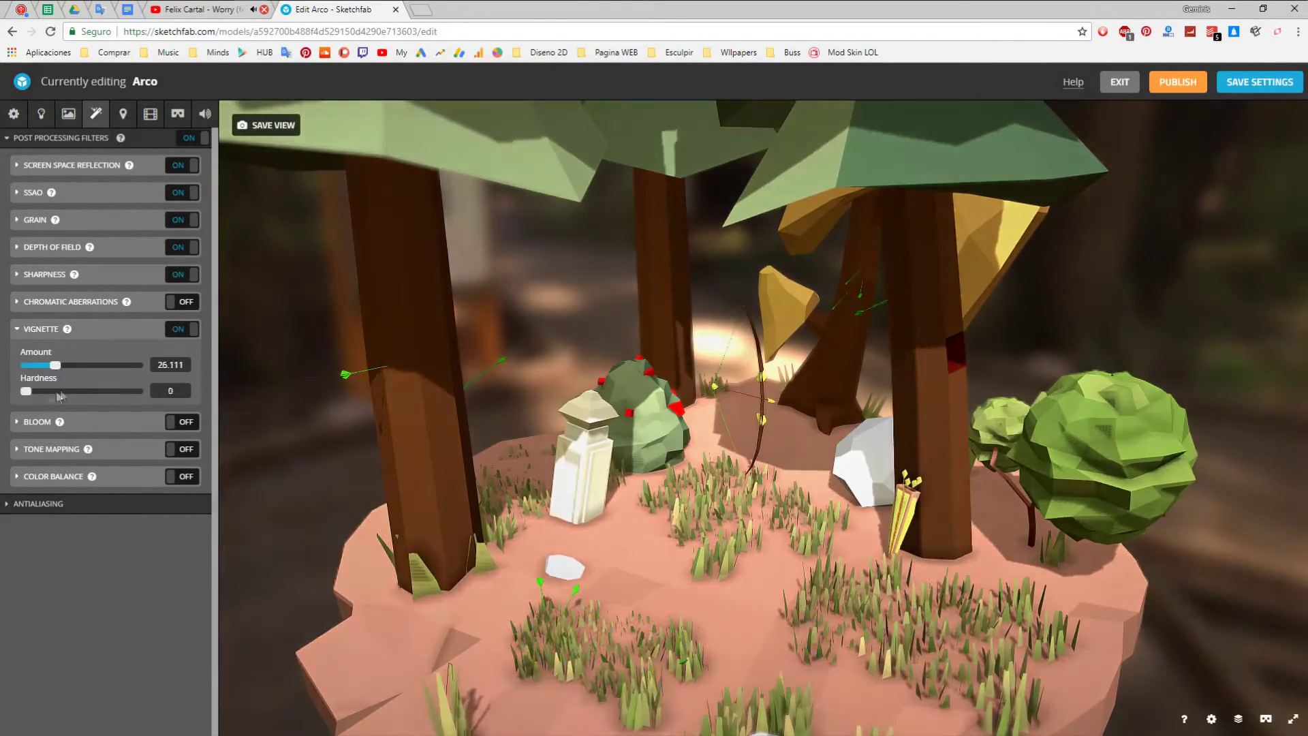
pyautogui.click(41, 328)
pyautogui.click(182, 355)
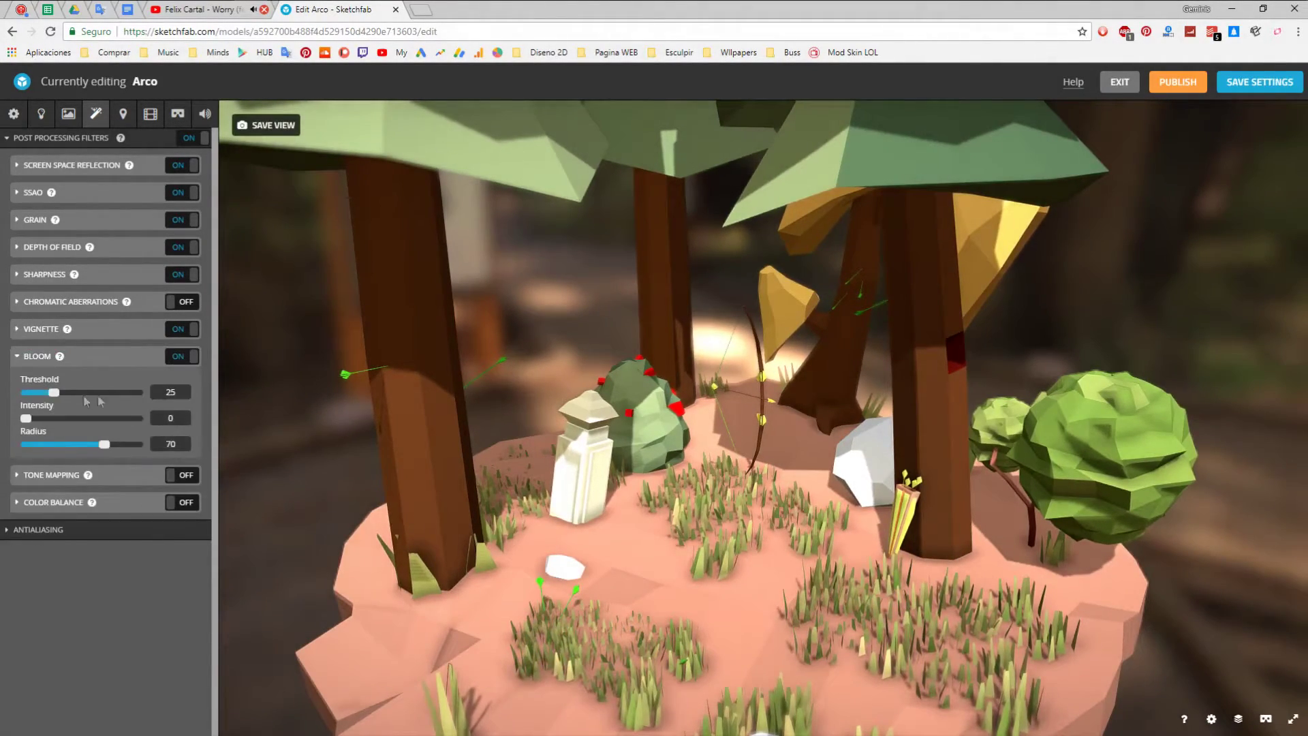
# Tune the Bloom threshold and intensity, trying 25 and 20 before settling near 15.
pyautogui.moveTo(26, 417); pyautogui.dragTo(89, 392)
pyautogui.moveTo(104, 445); pyautogui.dragTo(56, 455)
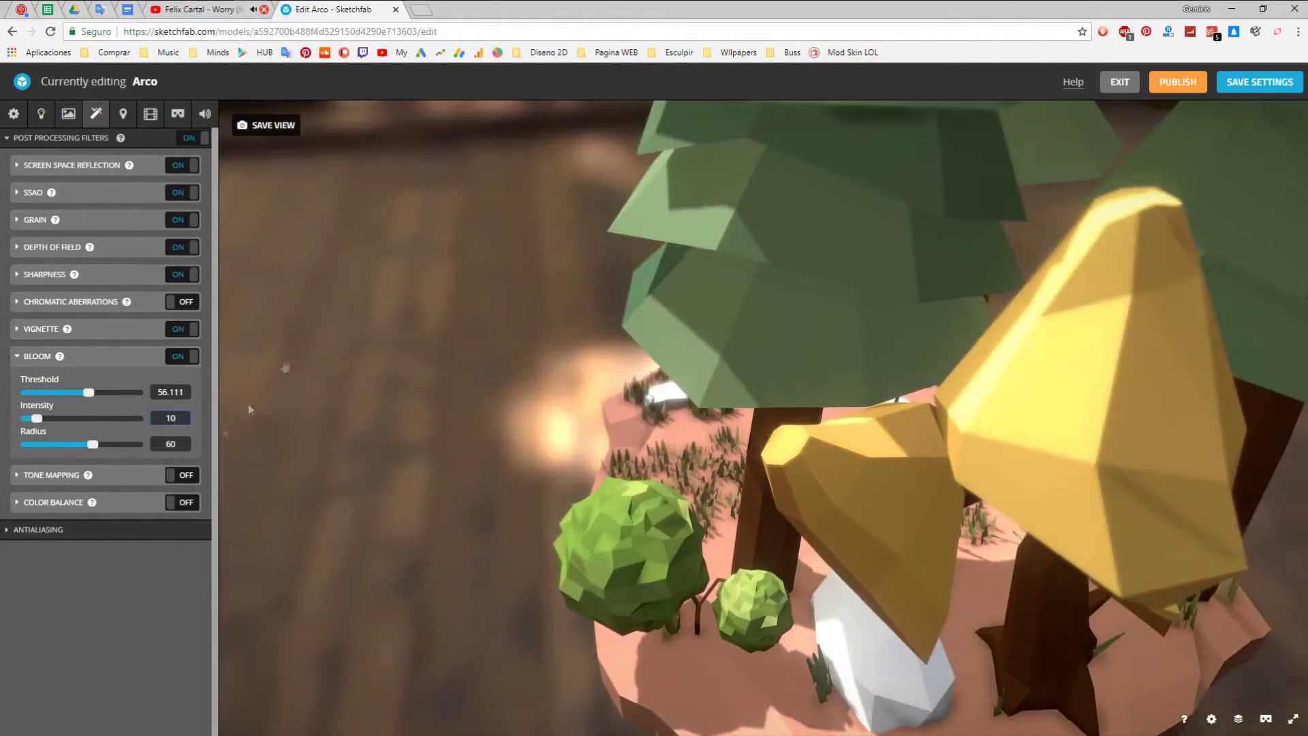
pyautogui.doubleClick(248, 408)
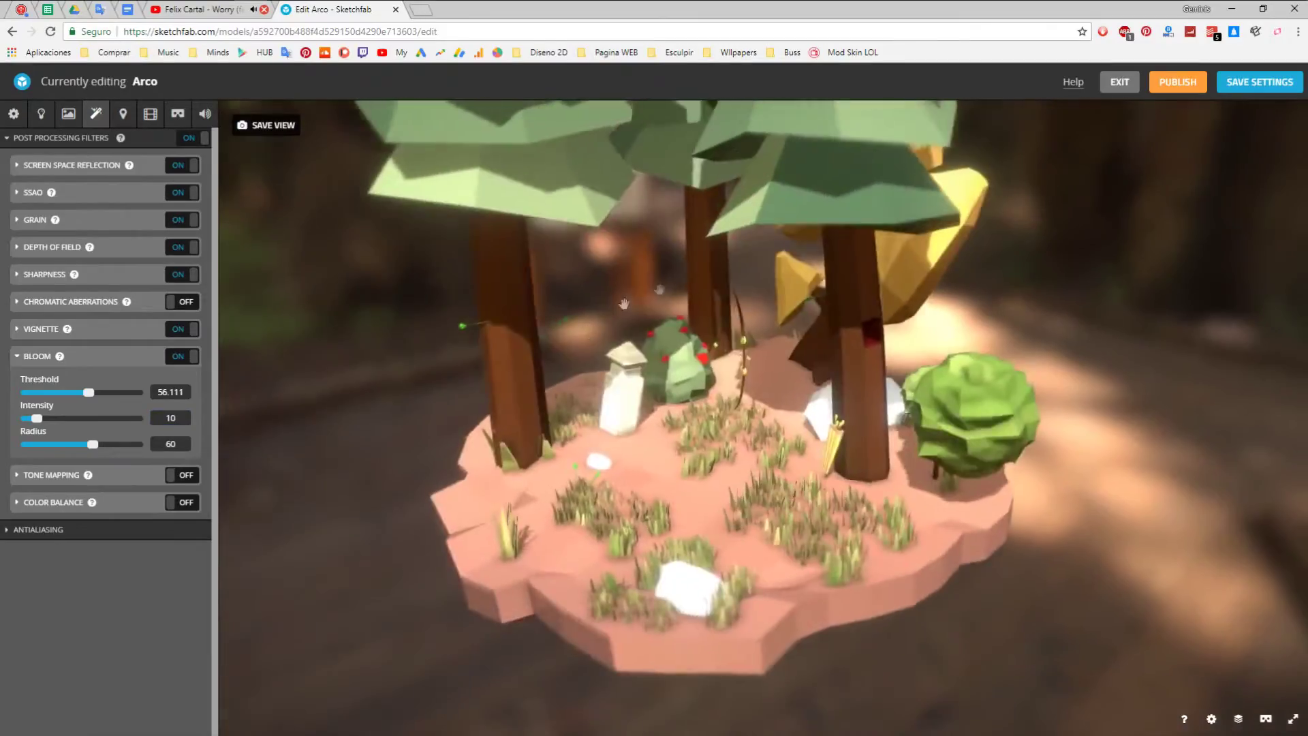
pyautogui.scroll(5, 568, 427)
pyautogui.press('BackSpace')
pyautogui.press('BackSpace')
pyautogui.write('25')
pyautogui.moveTo(51, 420); pyautogui.dragTo(46, 420)
pyautogui.moveTo(681, 408)
pyautogui.mouseDown()
pyautogui.moveTo(502, 406)
pyautogui.moveTo(658, 415)
pyautogui.mouseUp()
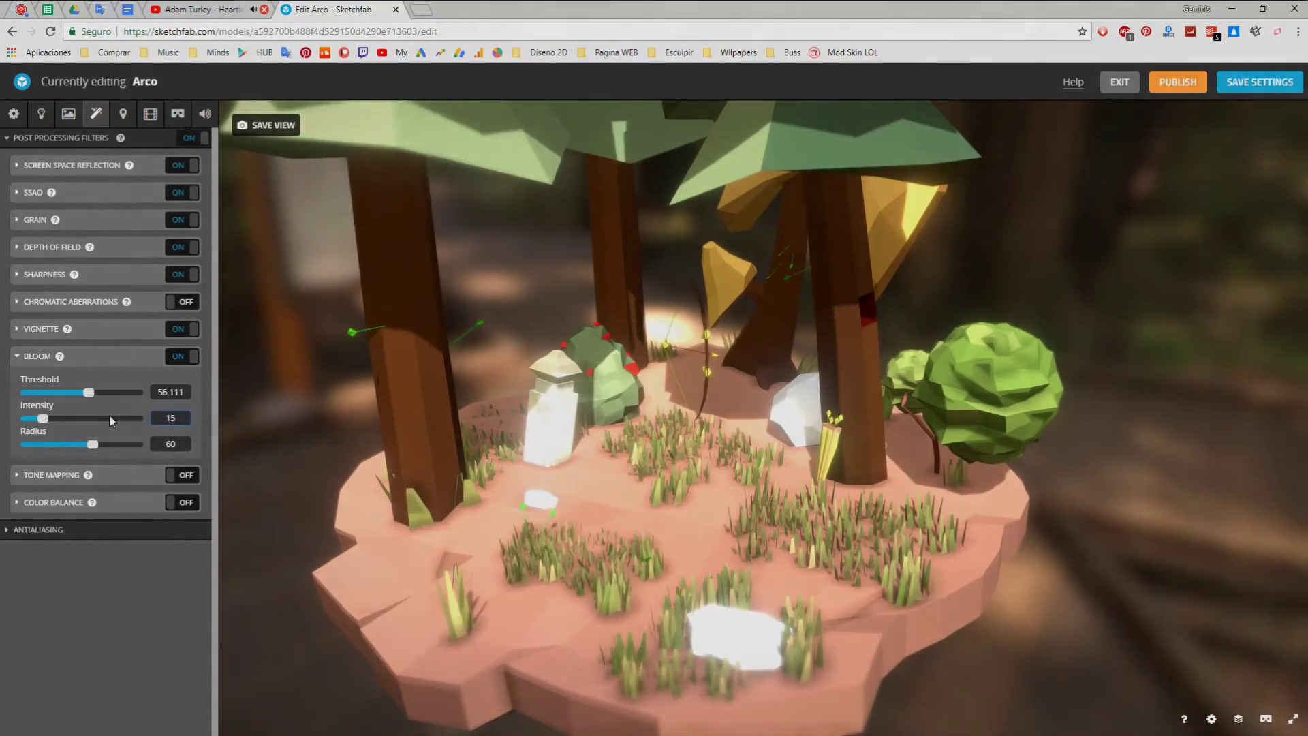
pyautogui.moveTo(89, 393); pyautogui.dragTo(27, 392)
pyautogui.moveTo(48, 418); pyautogui.dragTo(71, 415)
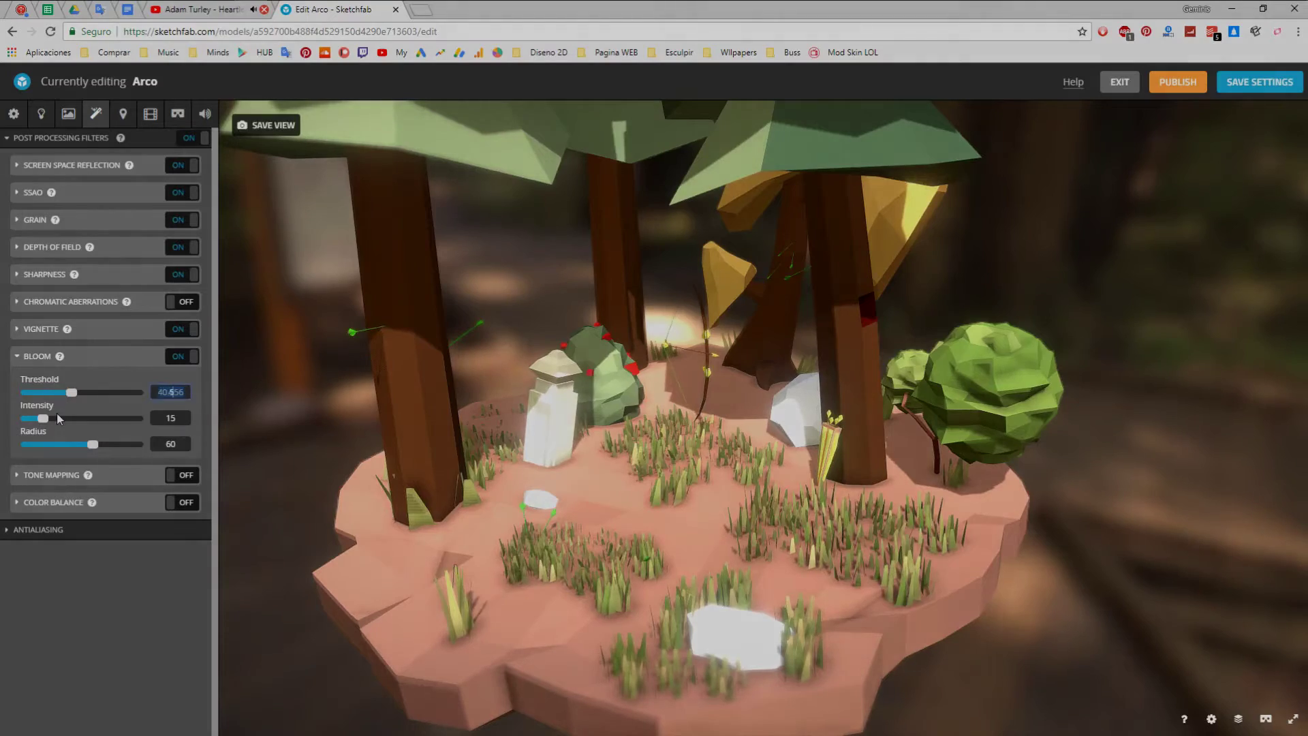
# Try Tone Mapping with exposure 46.6667 and contrast about 45.556, then switch it off.
pyautogui.click(179, 356)
pyautogui.click(189, 385)
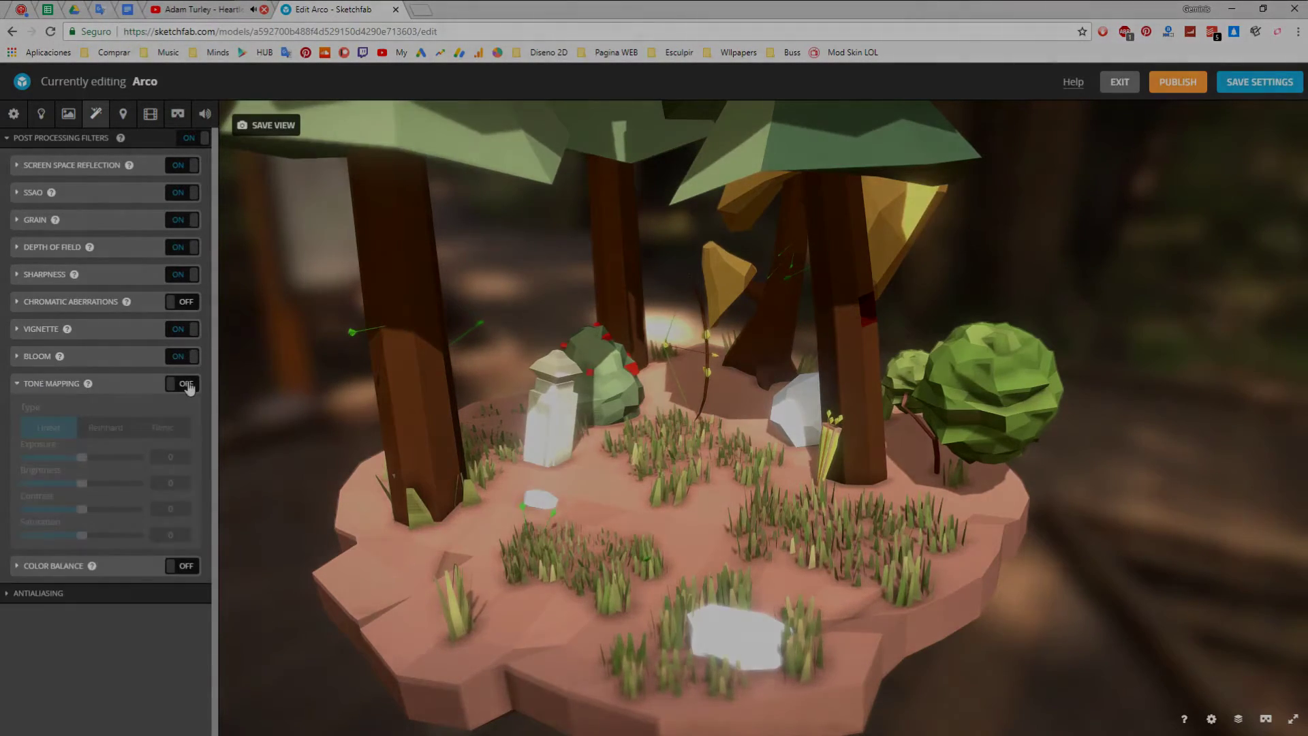
pyautogui.moveTo(99, 458); pyautogui.dragTo(111, 457)
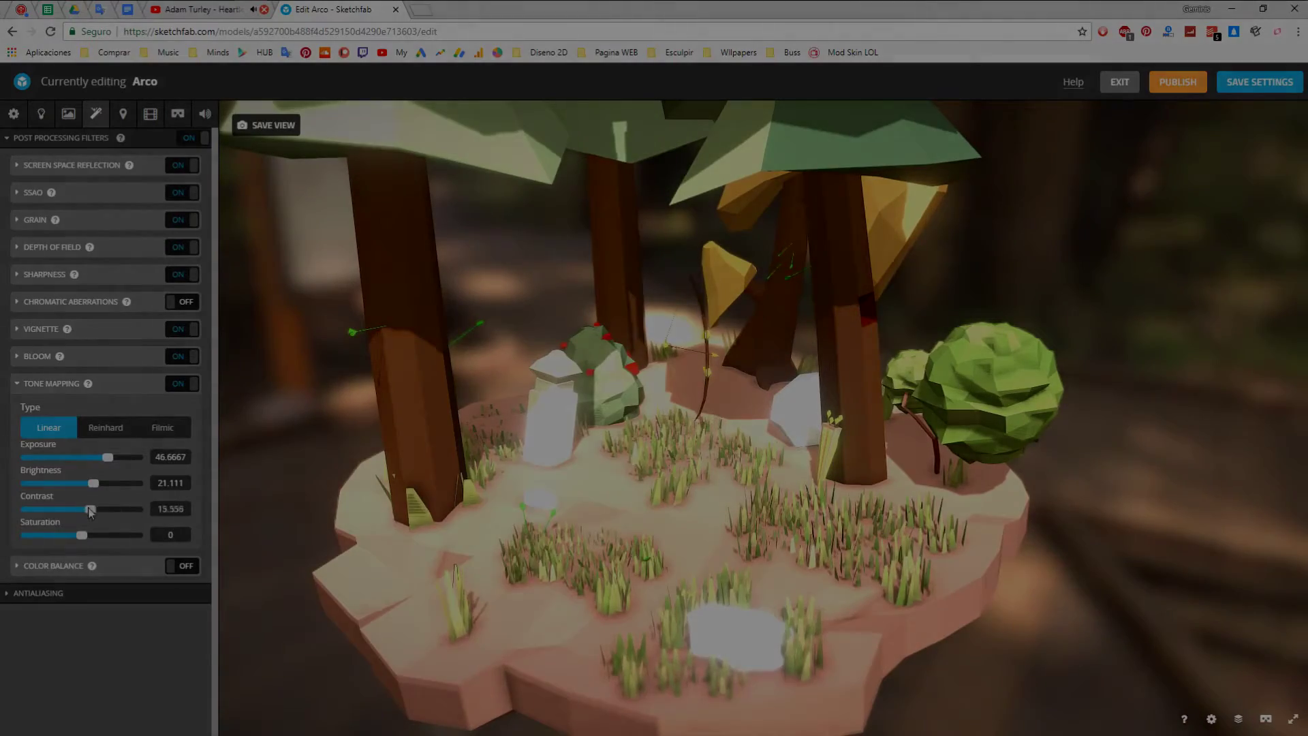
pyautogui.click(107, 510)
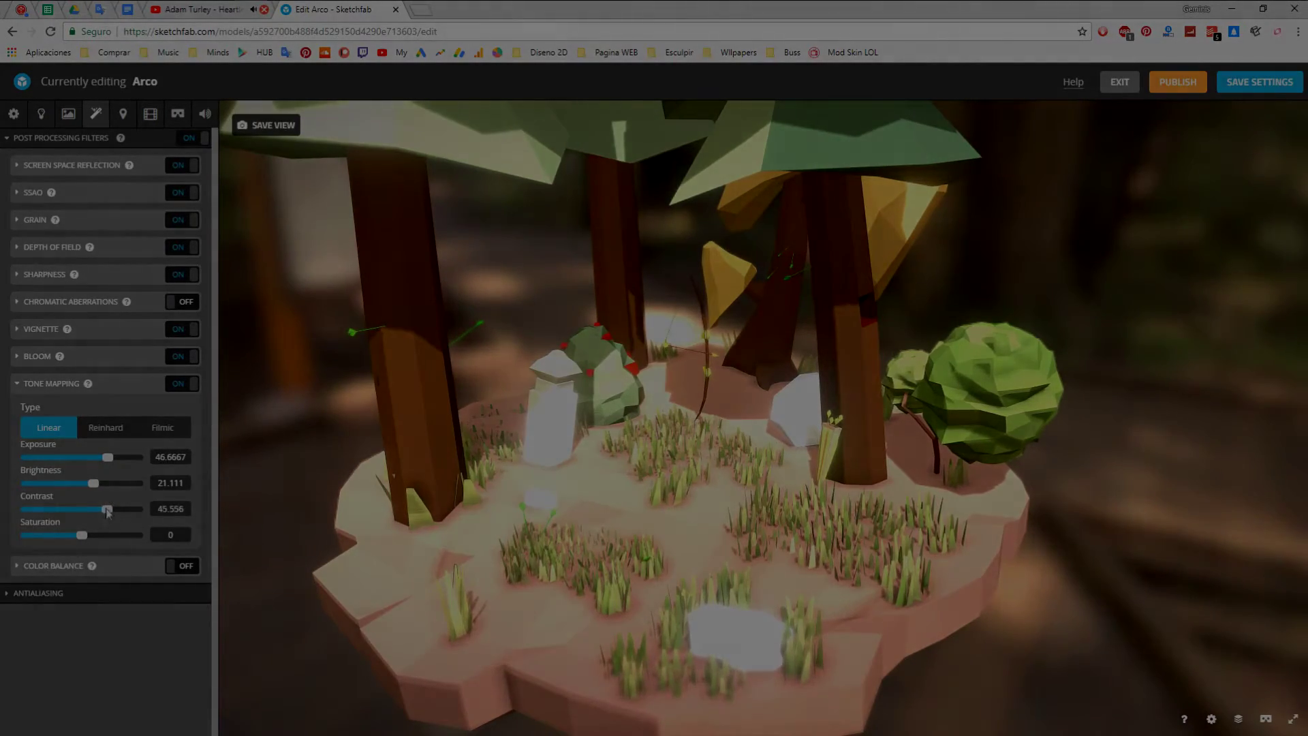
pyautogui.moveTo(81, 536); pyautogui.dragTo(109, 536)
pyautogui.click(181, 385)
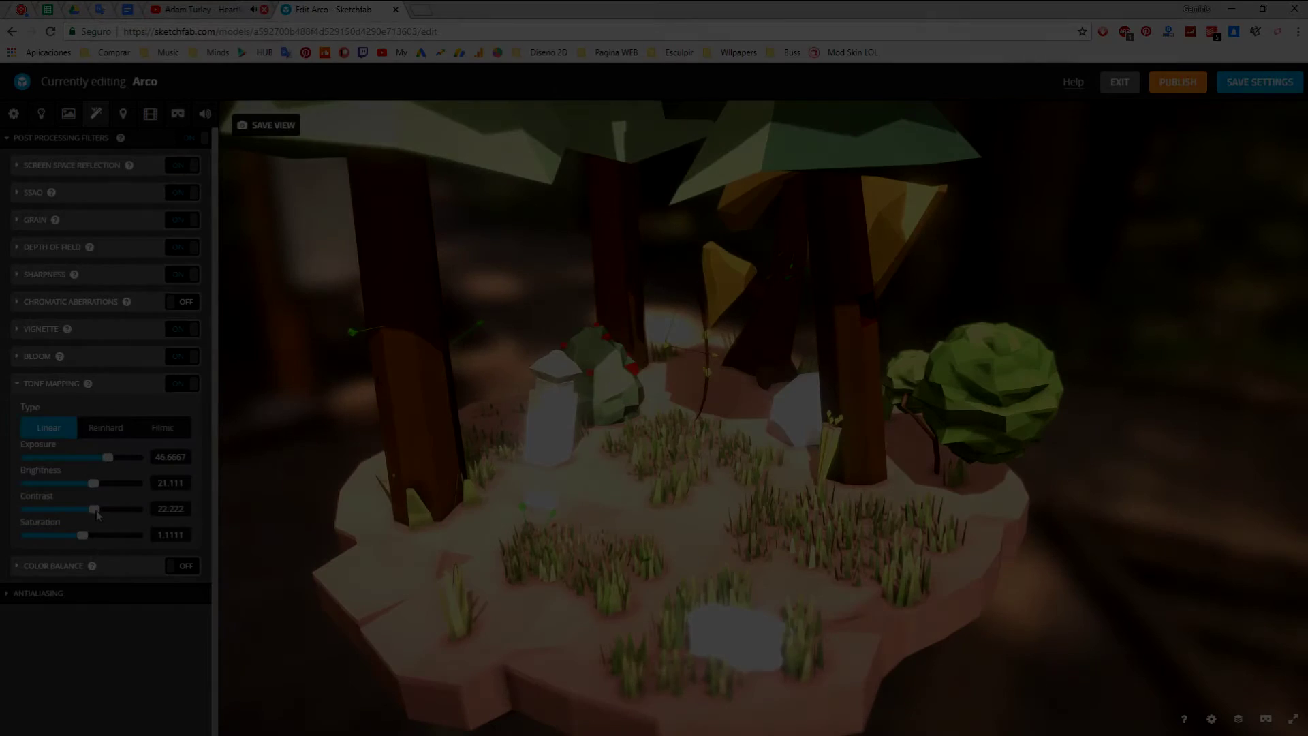
pyautogui.click(181, 386)
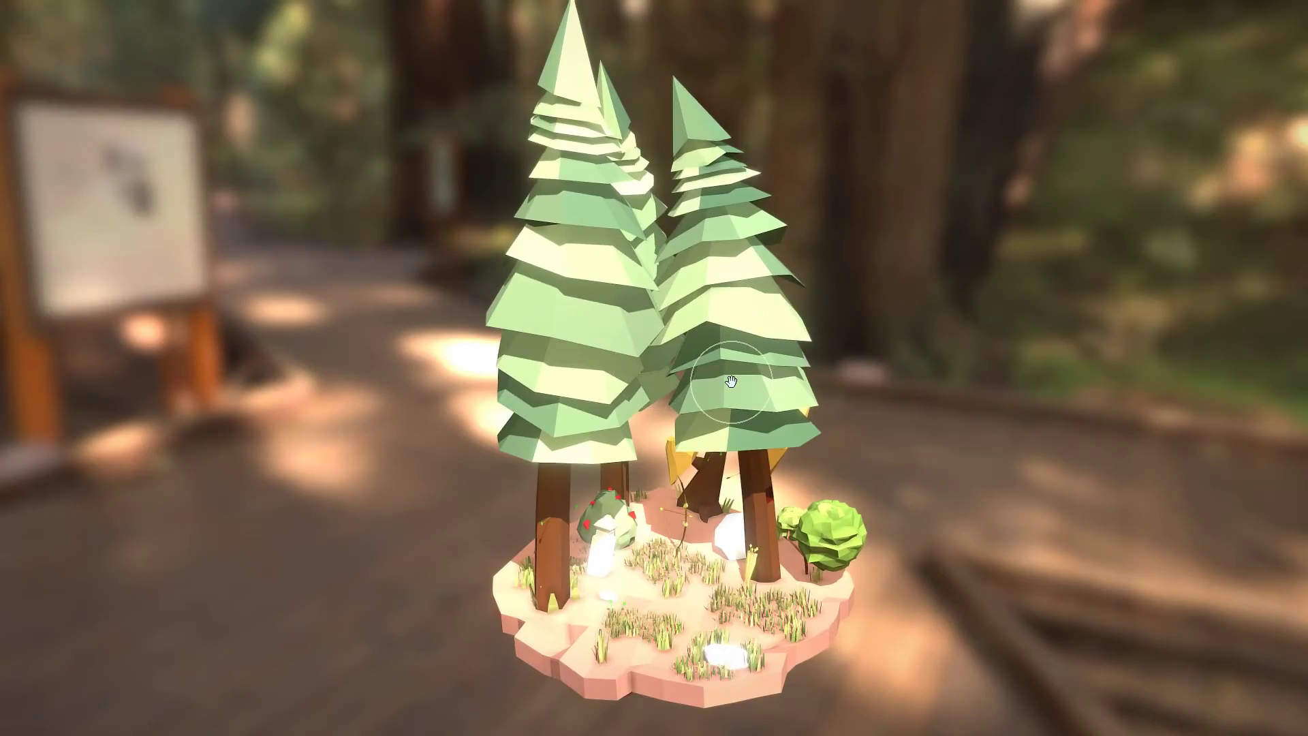
# Orbit the Arco diorama in the Sketchfab viewer to see it from several sides.
pyautogui.moveTo(731, 386)
pyautogui.mouseDown()
pyautogui.moveTo(580, 471)
pyautogui.moveTo(861, 490)
pyautogui.moveTo(983, 461)
pyautogui.moveTo(1008, 468)
pyautogui.mouseUp()
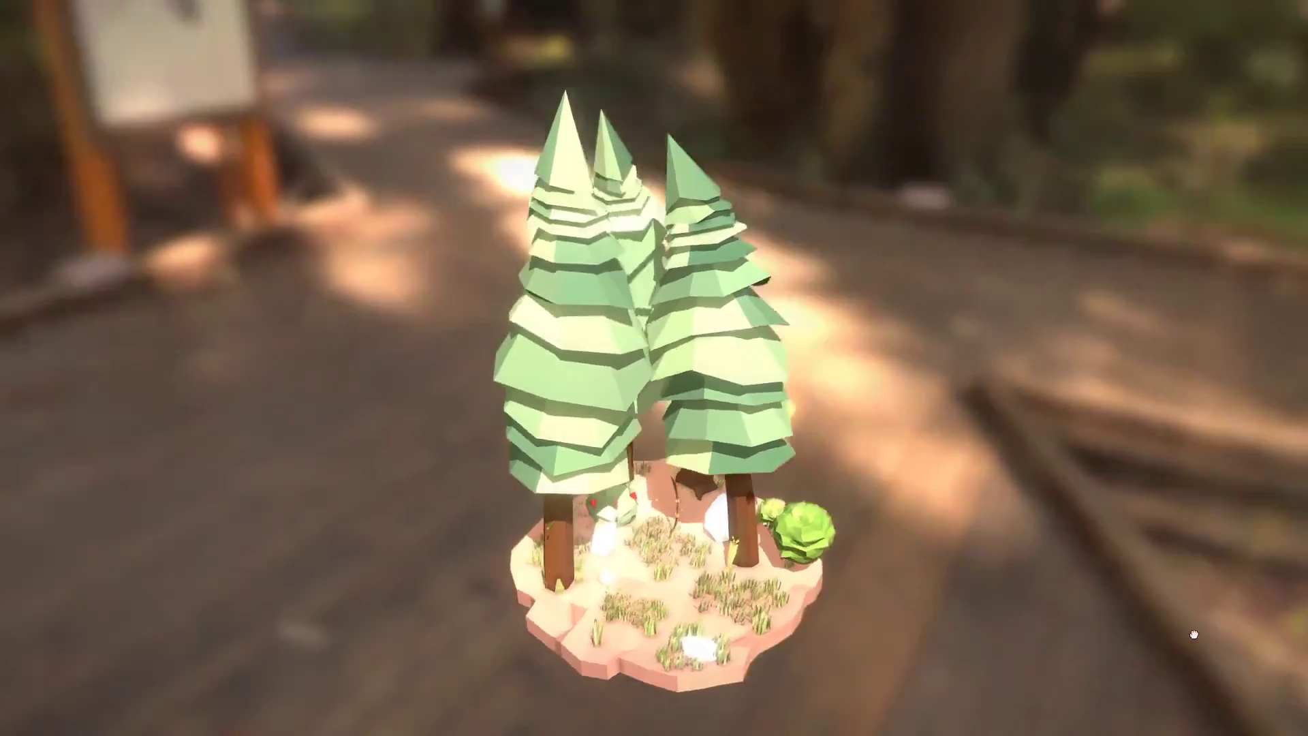
pyautogui.moveTo(1193, 634)
pyautogui.mouseDown()
pyautogui.moveTo(1115, 622)
pyautogui.moveTo(1080, 677)
pyautogui.moveTo(854, 711)
pyautogui.moveTo(756, 697)
pyautogui.moveTo(729, 648)
pyautogui.moveTo(731, 627)
pyautogui.moveTo(758, 619)
pyautogui.moveTo(631, 616)
pyautogui.moveTo(745, 619)
pyautogui.mouseUp()
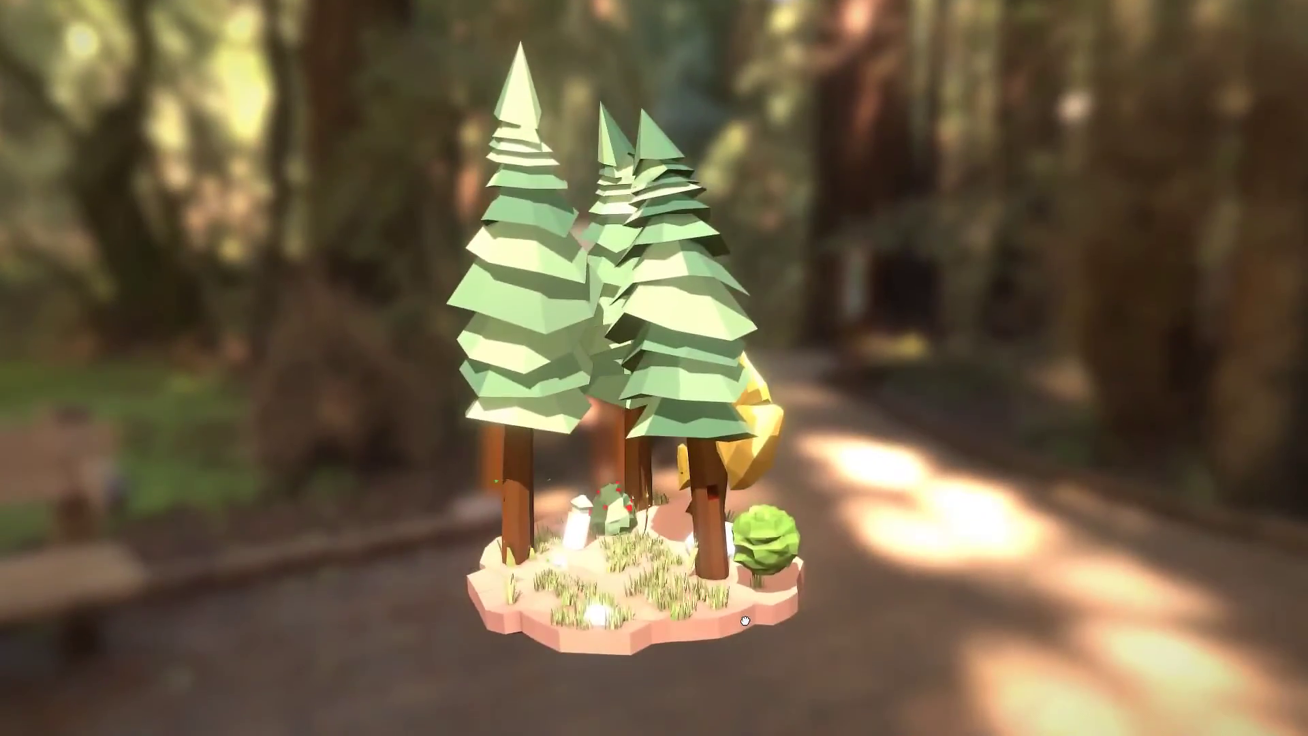
pyautogui.moveTo(752, 629); pyautogui.dragTo(772, 627)
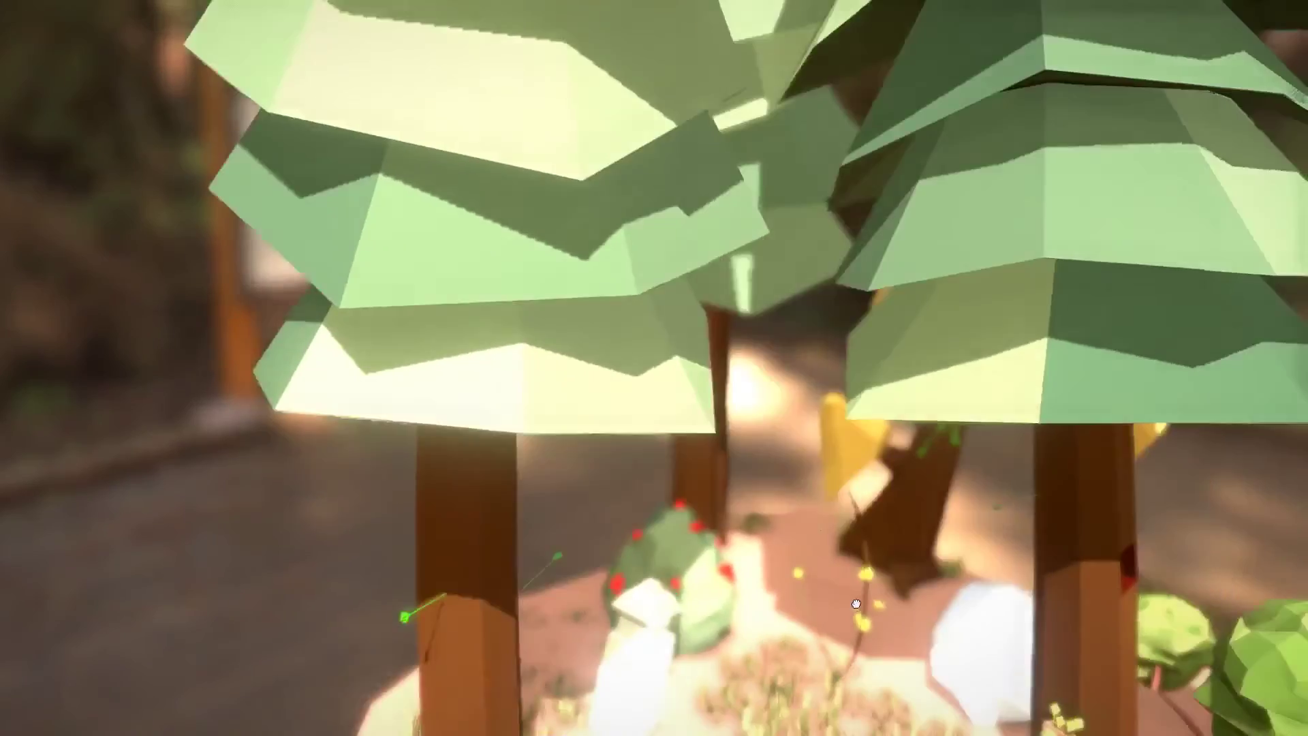
# Zoom and orbit down into the grass, recentre on the bow and yellow tree, and zoom closer.
pyautogui.scroll(-5, 857, 605)
pyautogui.scroll(-3, 831, 586)
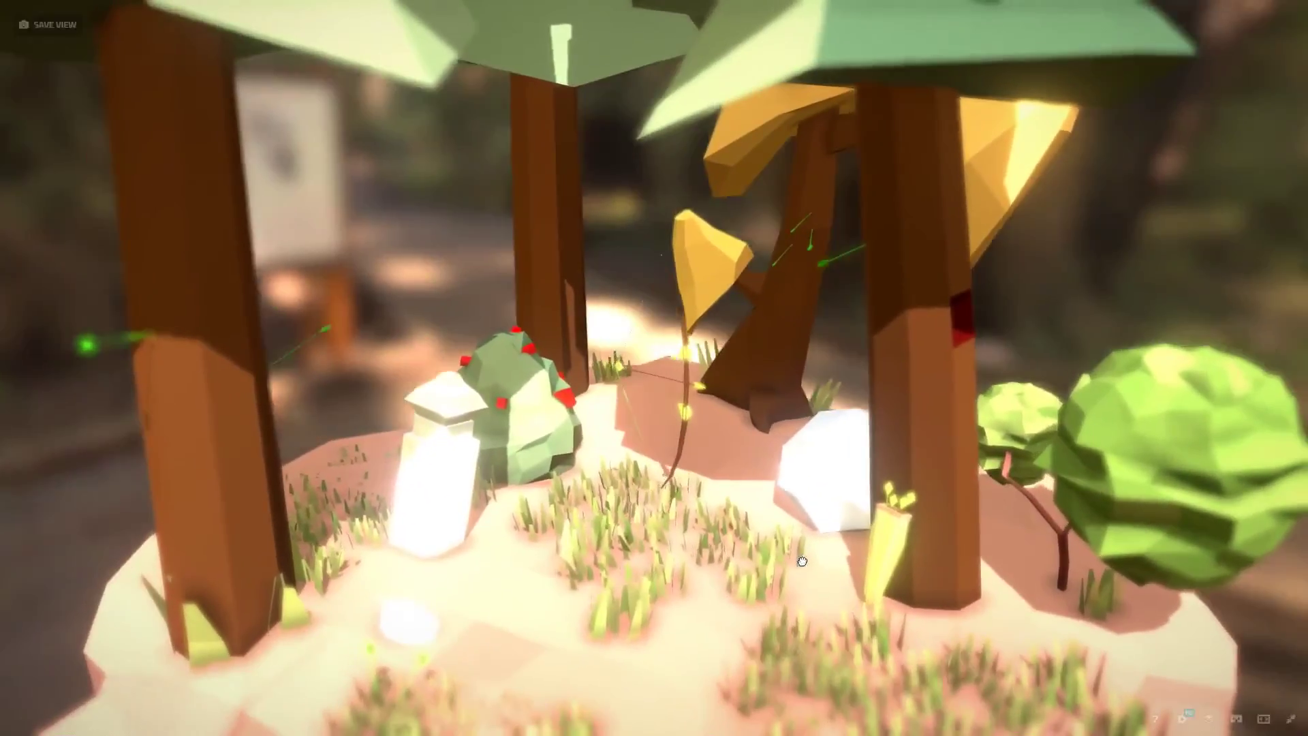
pyautogui.moveTo(801, 560); pyautogui.dragTo(906, 485)
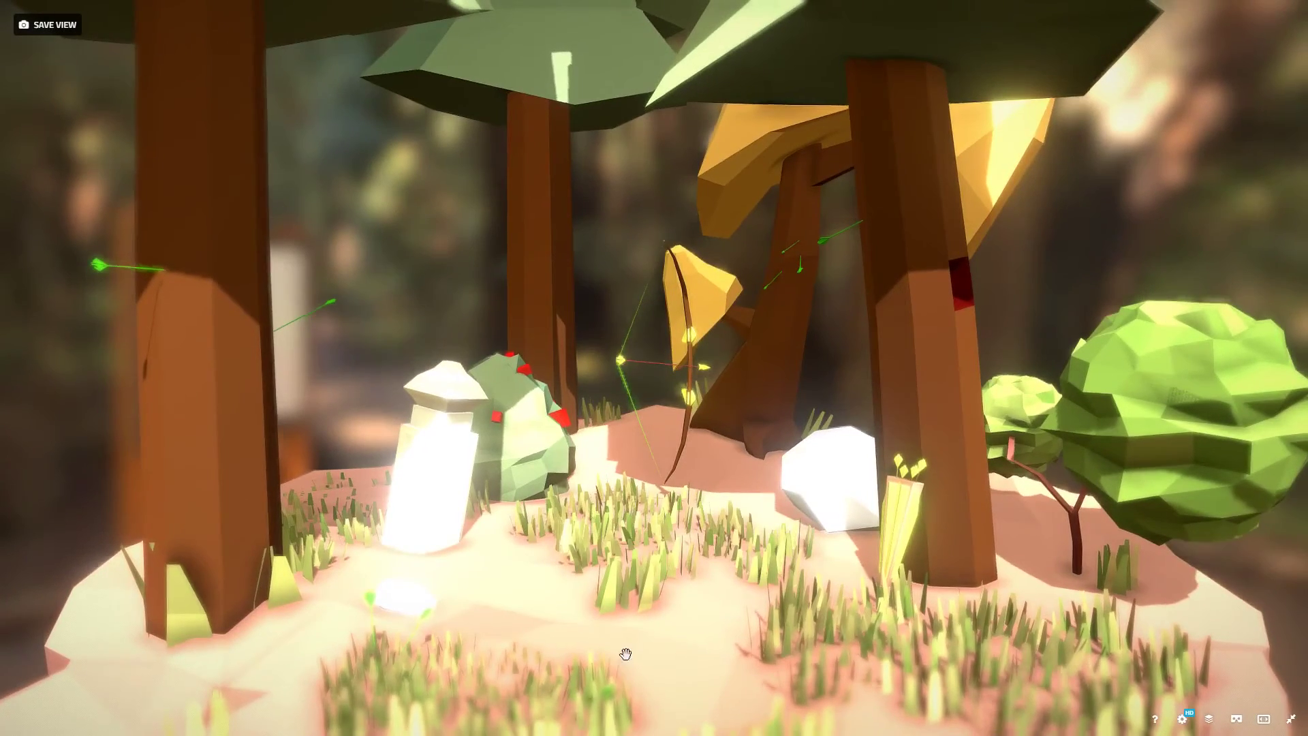
pyautogui.moveTo(662, 612); pyautogui.dragTo(721, 584)
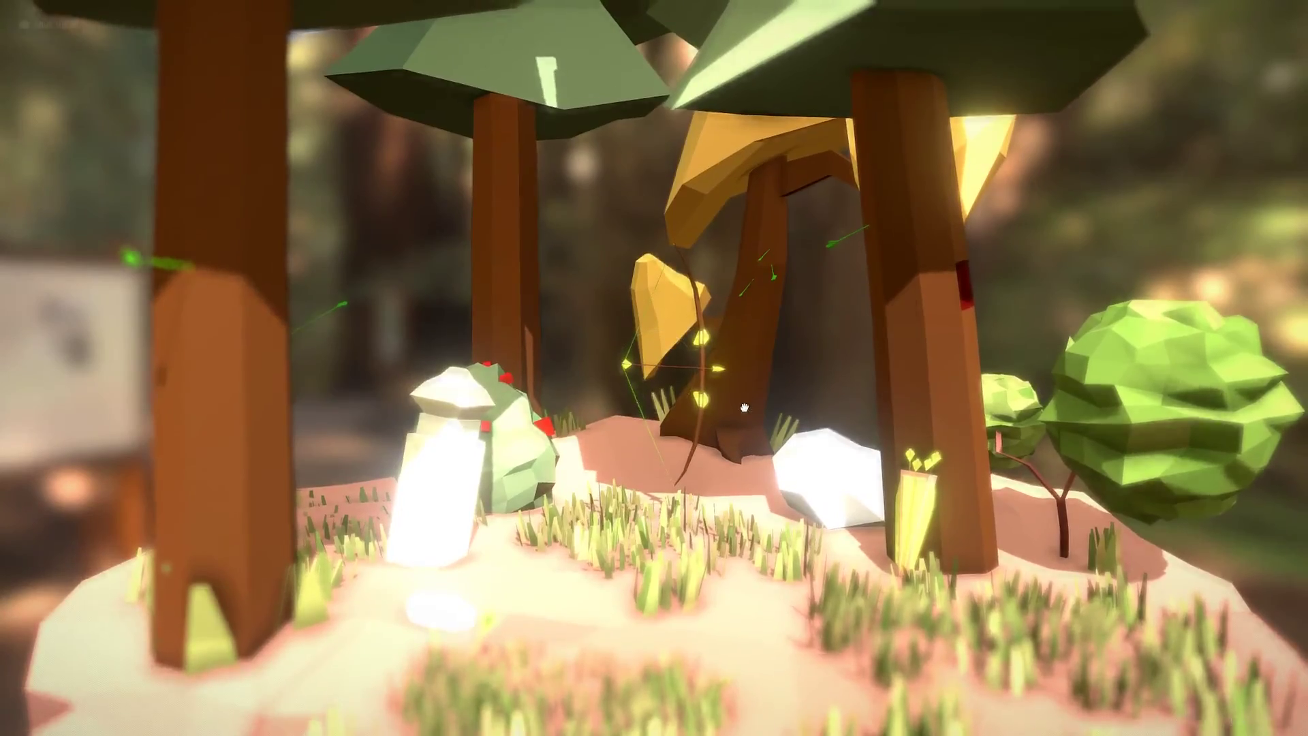
pyautogui.moveTo(750, 377); pyautogui.dragTo(794, 116)
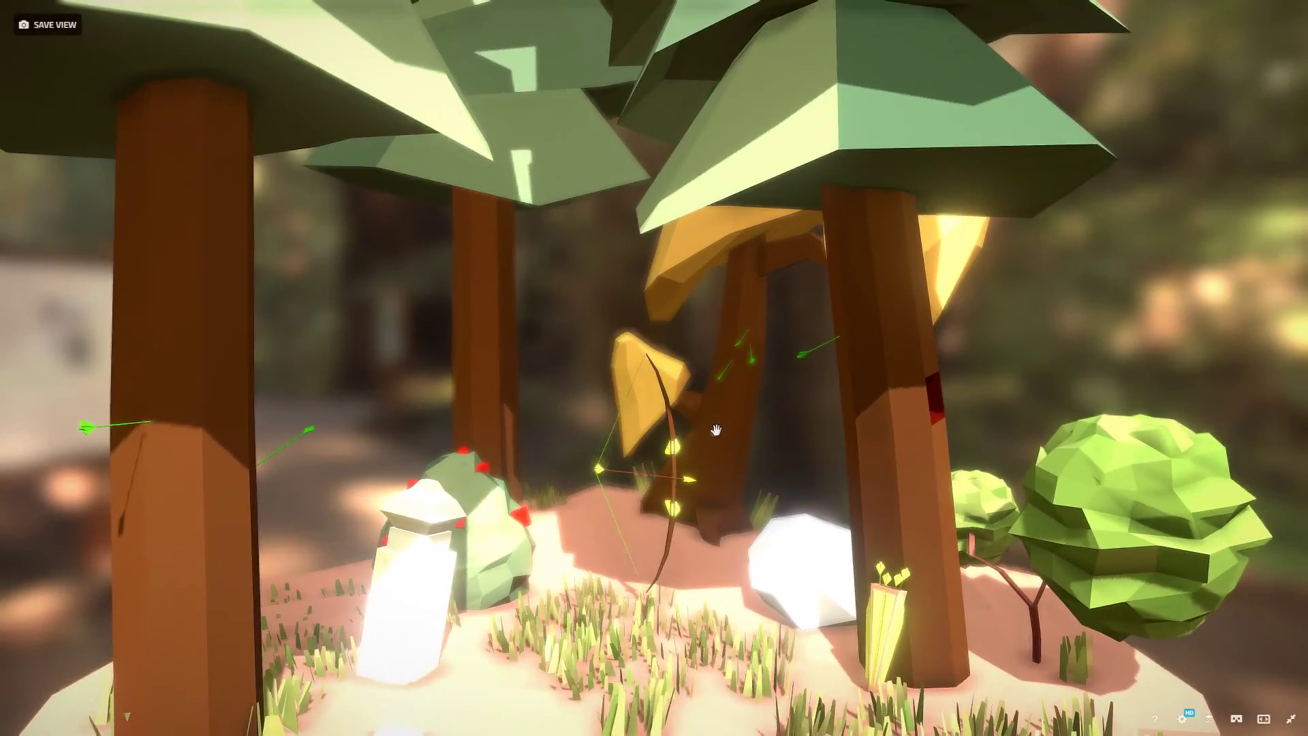
pyautogui.doubleClick(716, 428)
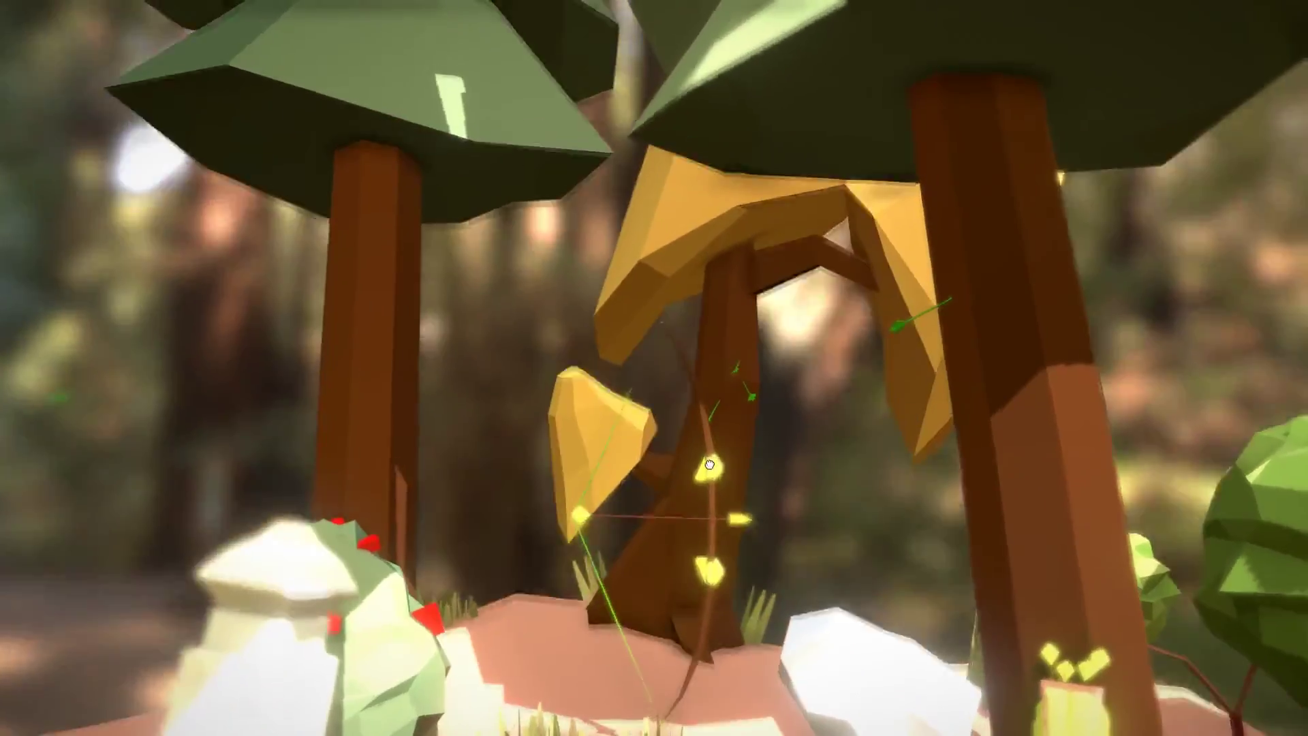
pyautogui.scroll(5, 708, 465)
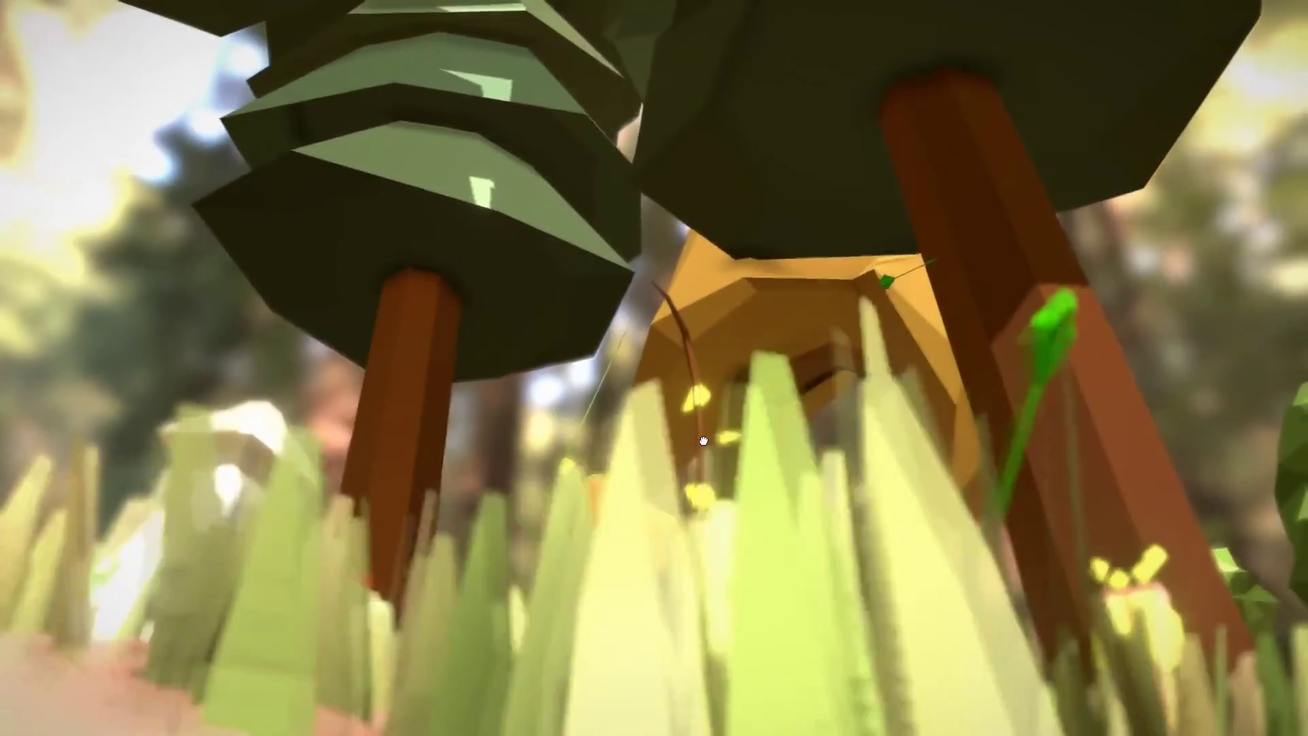
pyautogui.scroll(3, 703, 441)
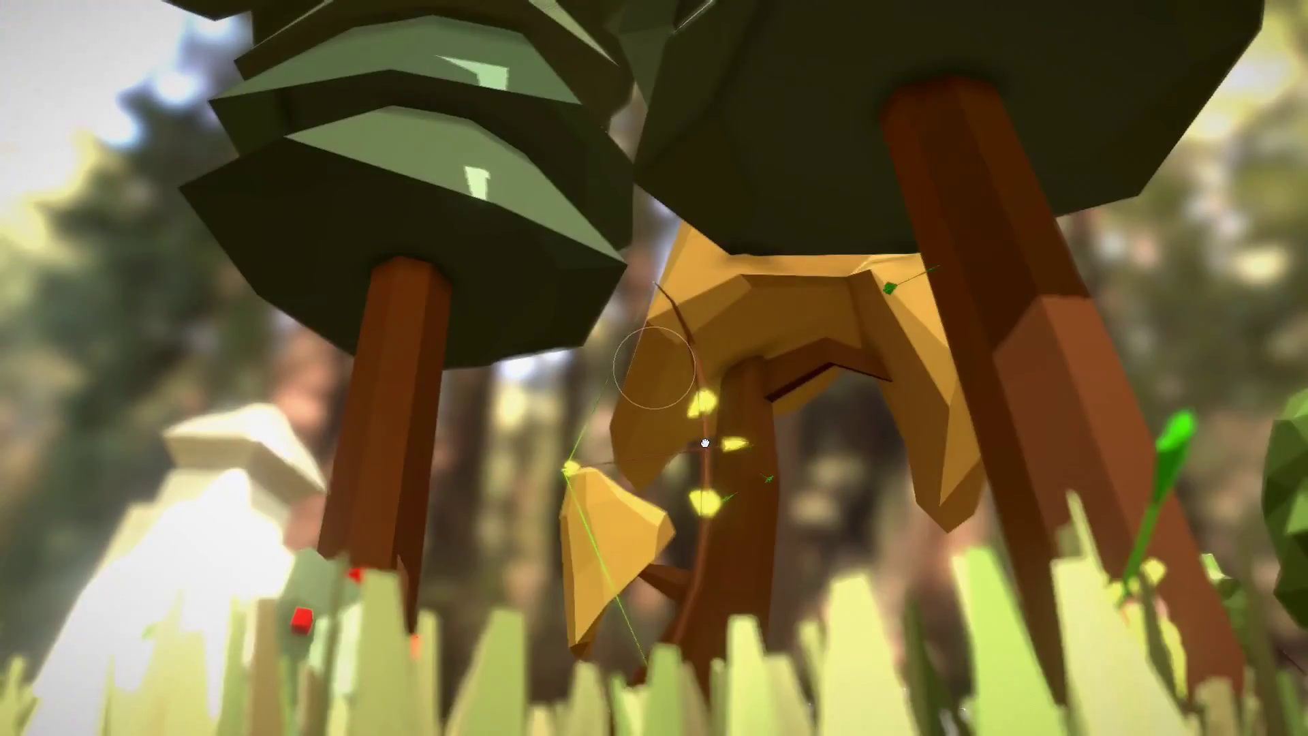